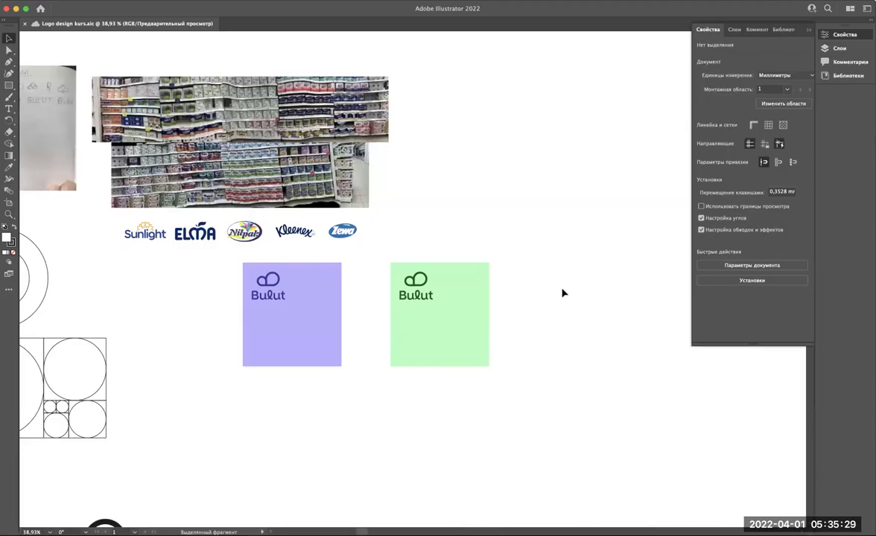
Step: Scroll the canvas down to the empty area below the purple and green logo squares
scroll(564, 293, up, 2)
scroll(563, 293, right, 2)
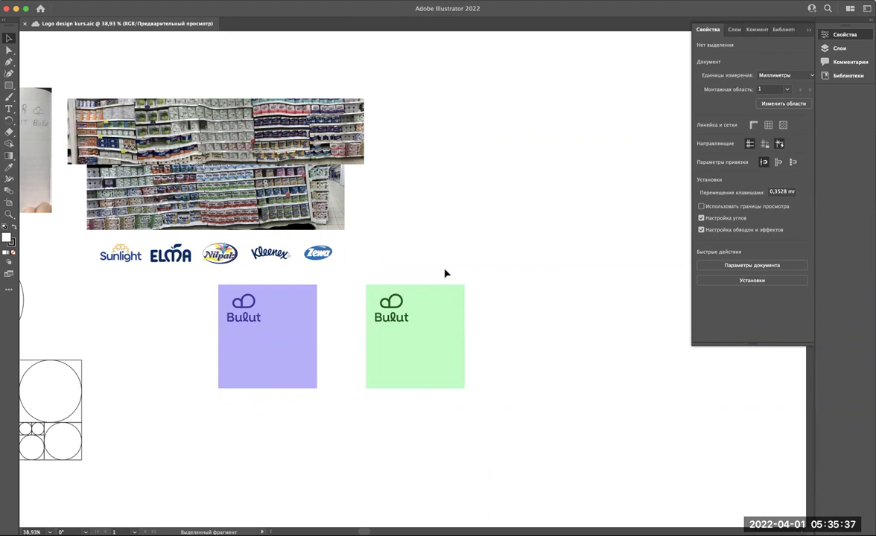
scroll(446, 274, down, 2)
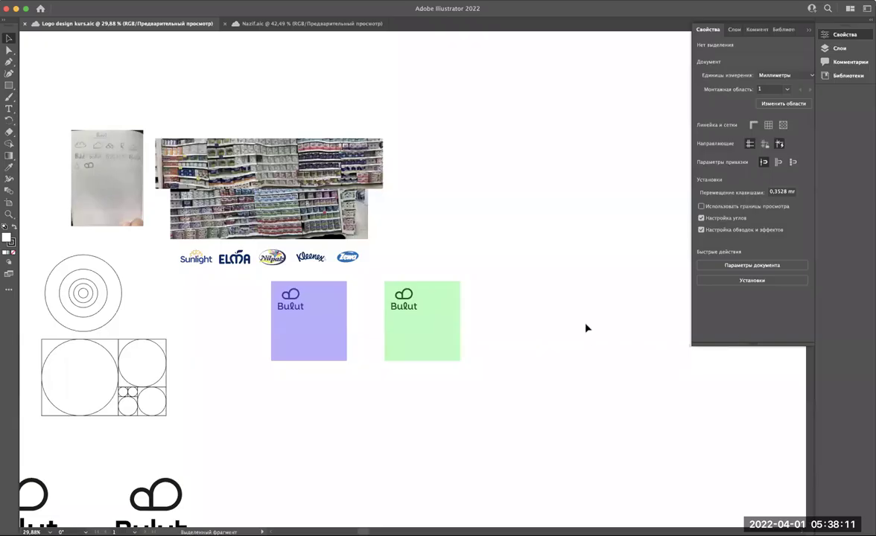
scroll(587, 328, down, 5)
scroll(586, 326, down, 1)
scroll(586, 326, down, 3)
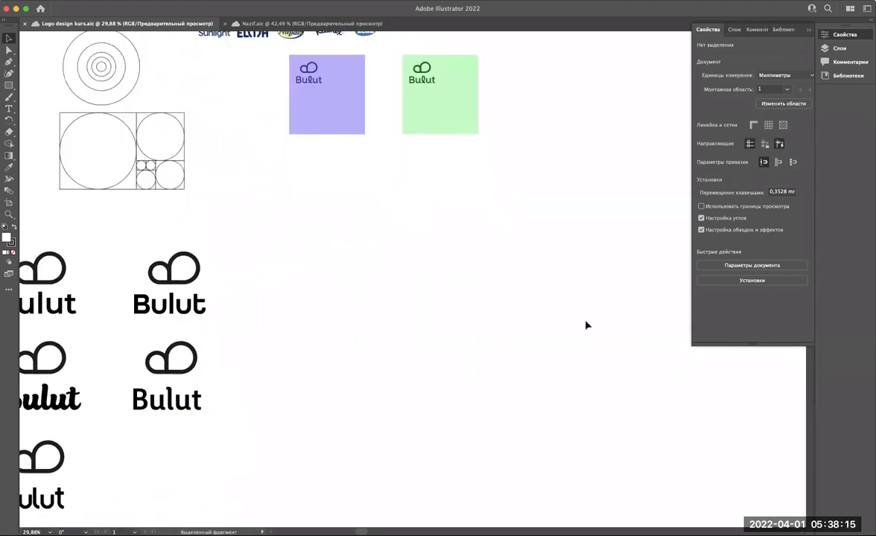
Step: Paste the pink, teal and green logo squares and move them right into a row
key(ctrl+v)
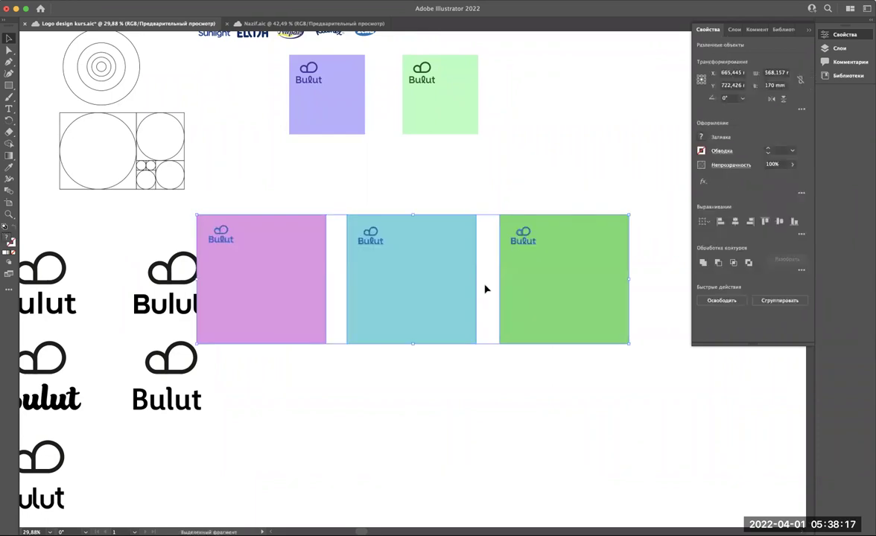
drag(435, 284, 525, 281)
click(549, 129)
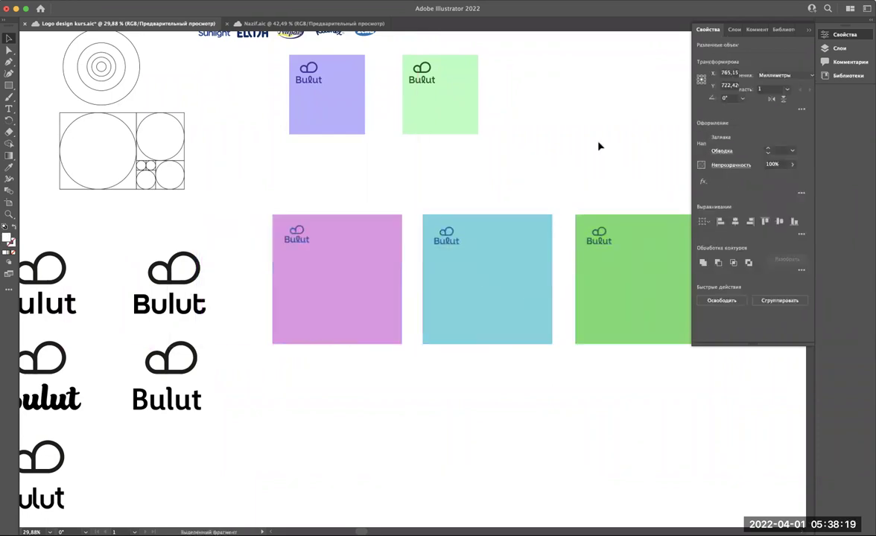
scroll(456, 180, up, 2)
scroll(457, 180, right, 3)
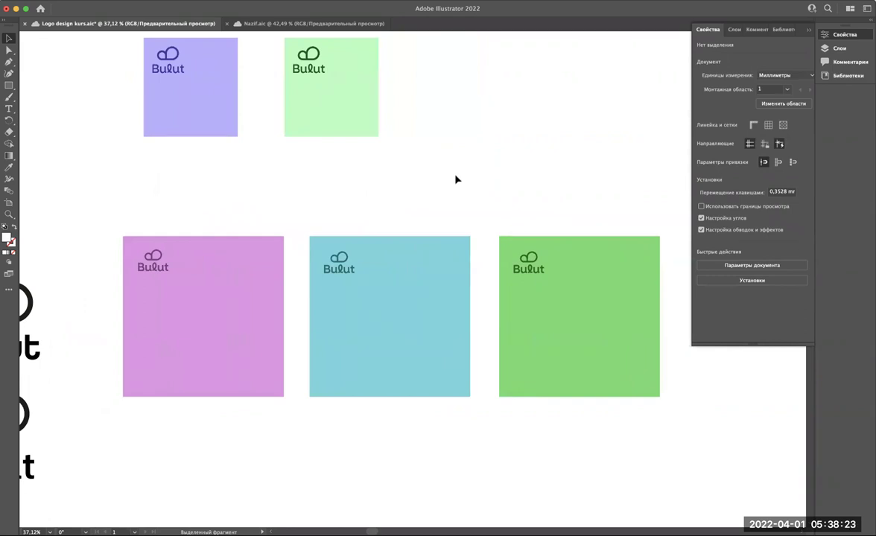
Step: Select the pink logo square to inspect it, then deselect it
click(257, 283)
scroll(208, 289, up, 1)
scroll(207, 288, up, 2)
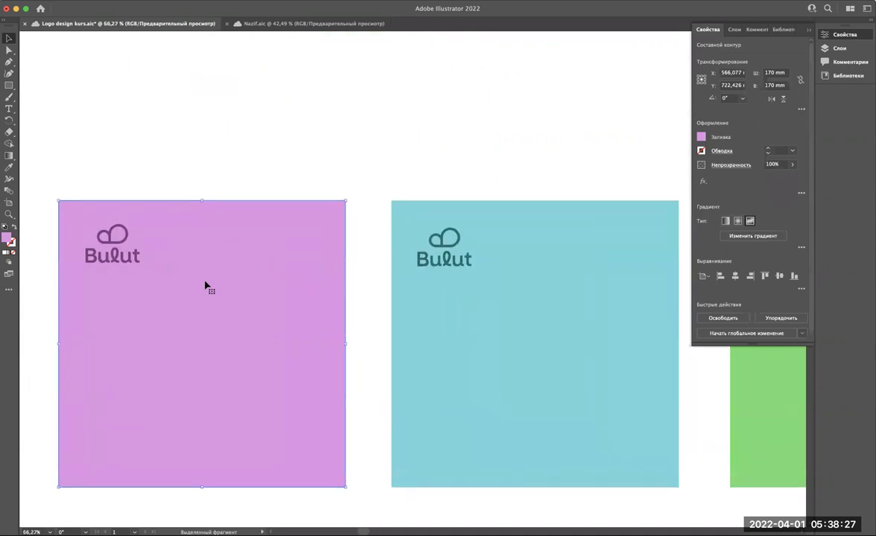
scroll(208, 288, down, 3)
scroll(208, 288, up, 1)
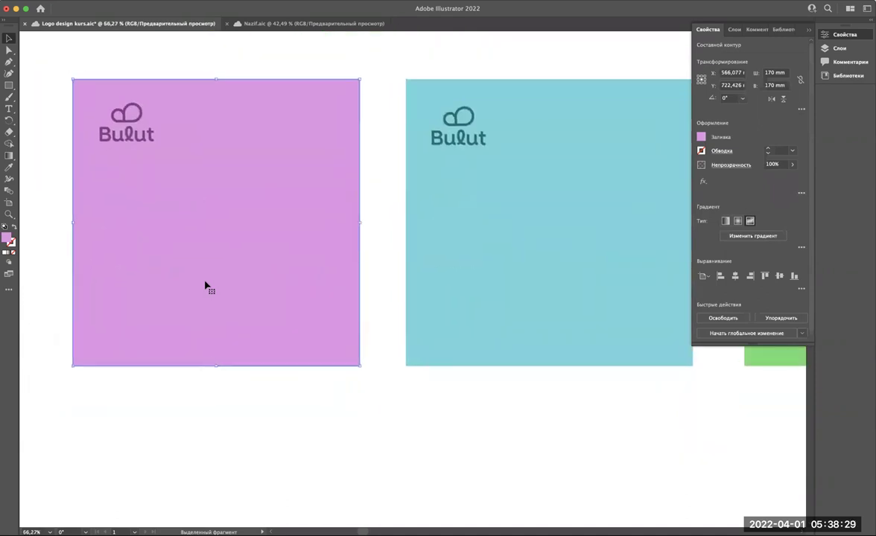
scroll(208, 289, down, 3)
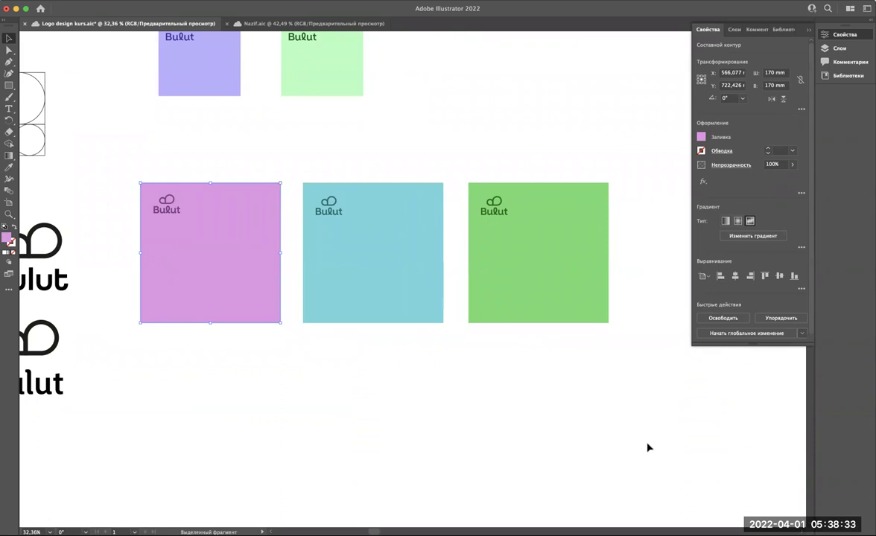
scroll(647, 448, left, 1)
scroll(648, 448, down, 1)
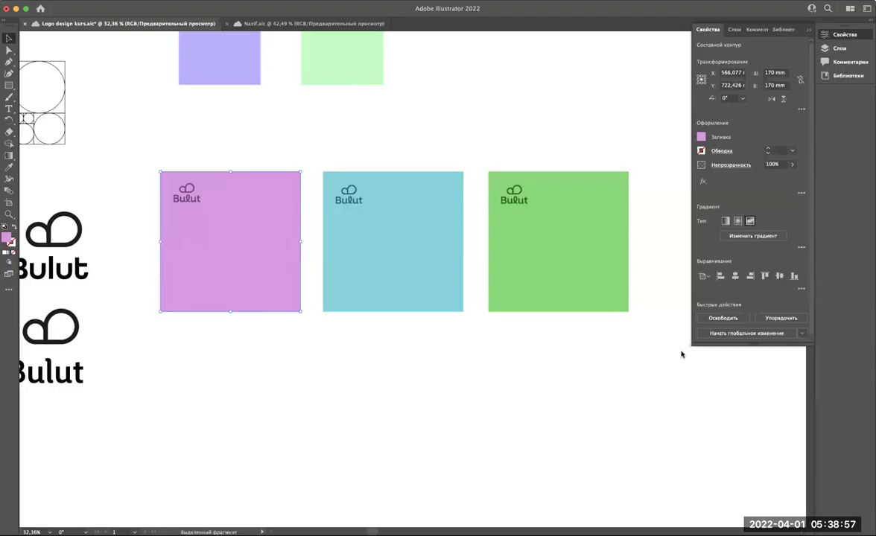
click(500, 383)
Step: Create a new blank 1920 × 1080 px document from the Web preset
key(a)
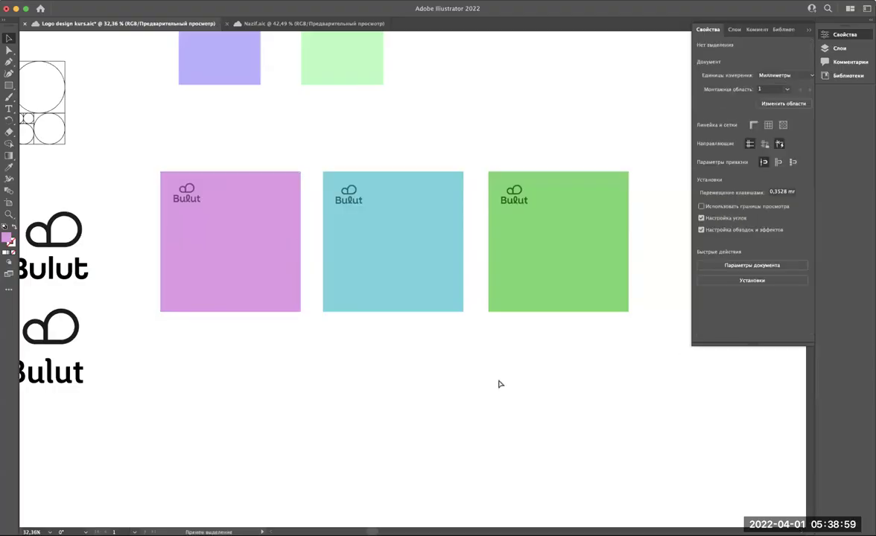
key(super+n)
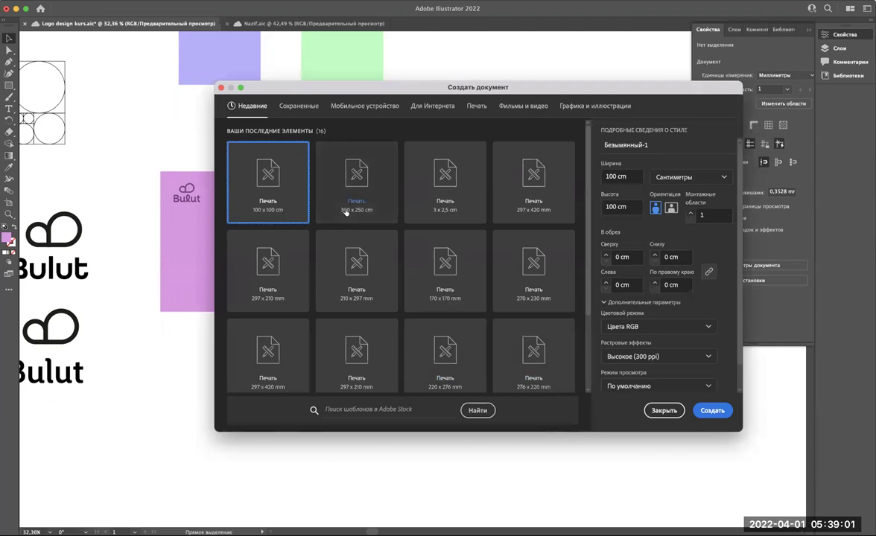
scroll(345, 212, down, 3)
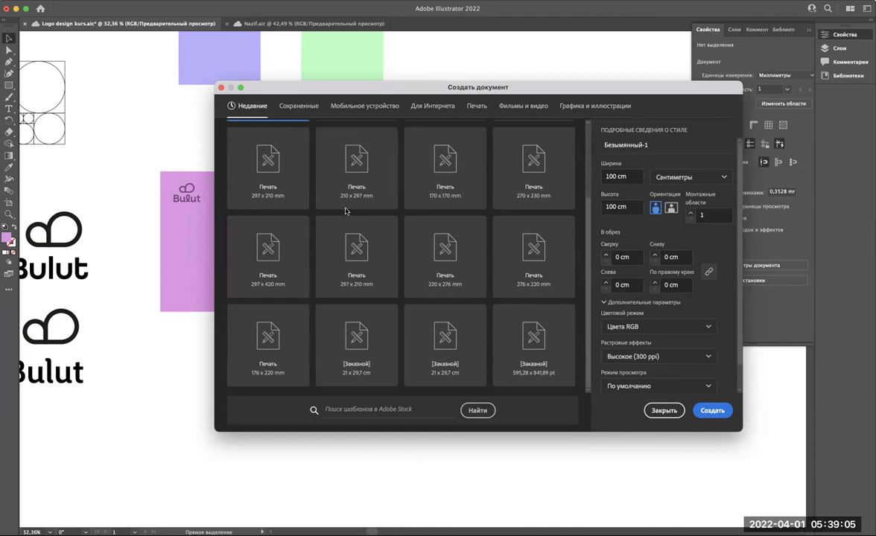
click(441, 107)
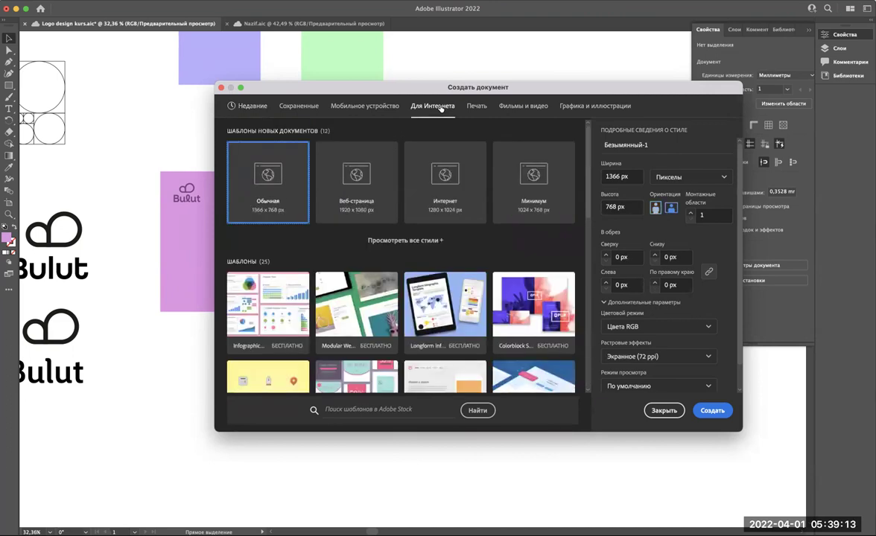
click(373, 179)
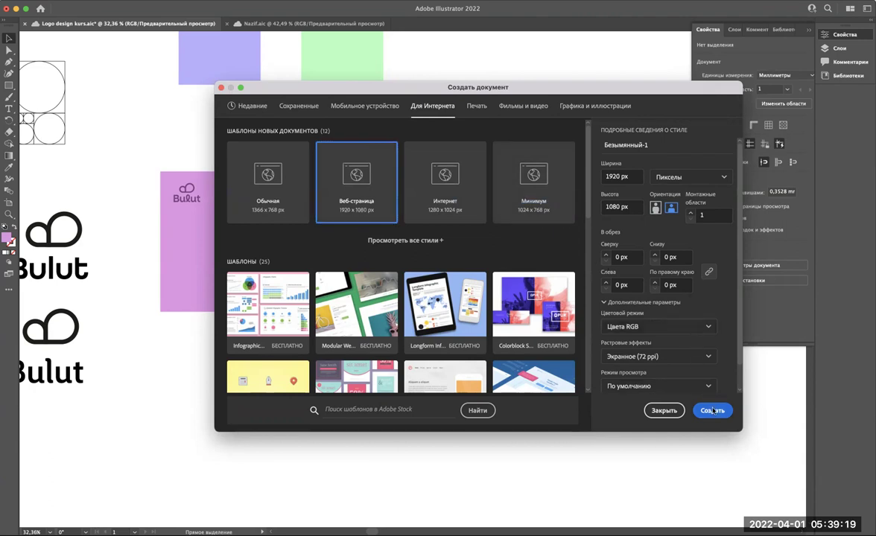
key(Return)
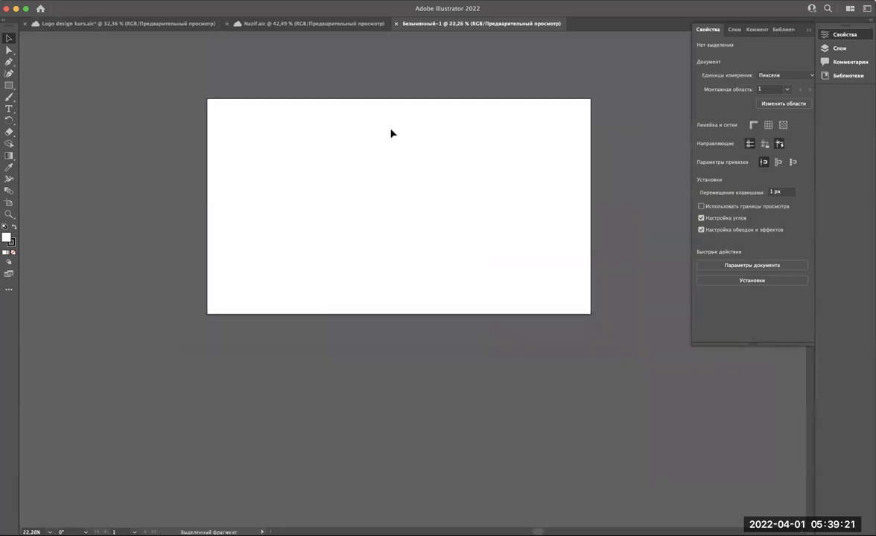
Step: Look over the artwork in the Nazif.aic document
click(332, 24)
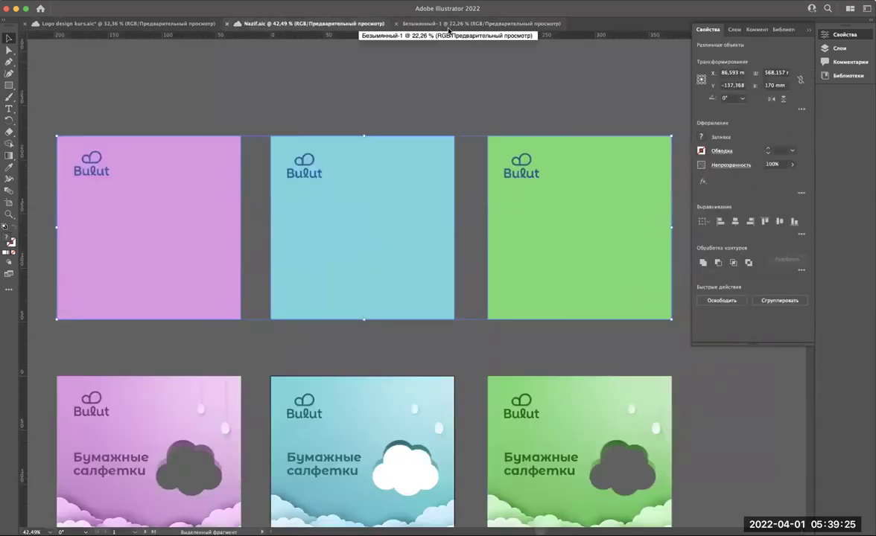
scroll(447, 68, down, 2)
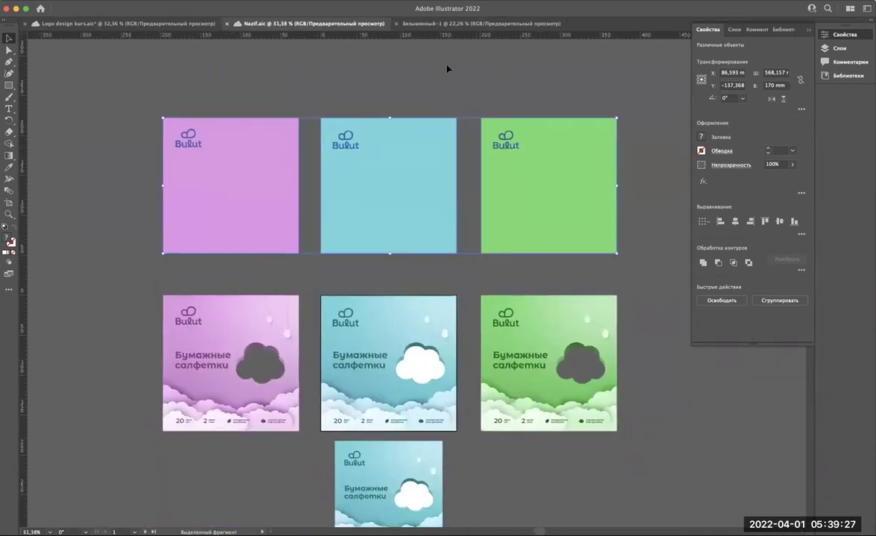
scroll(447, 69, left, 5)
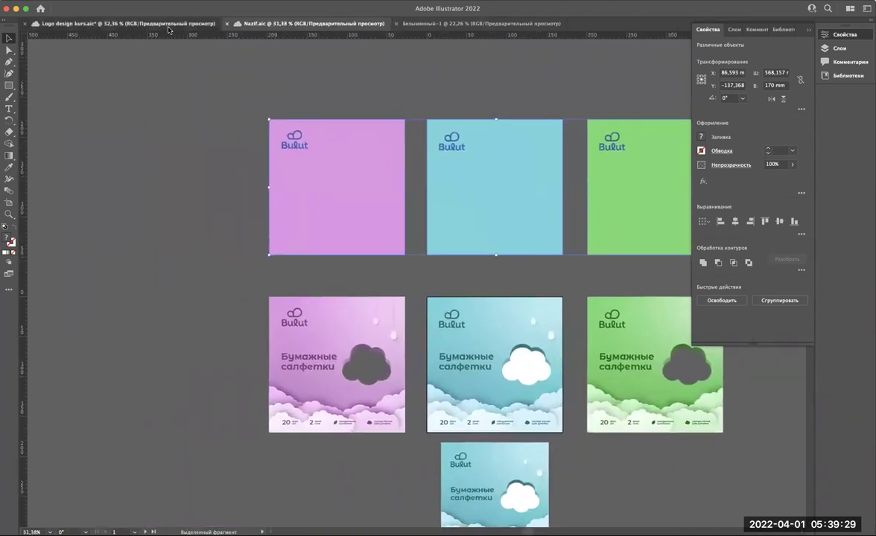
Step: Return to Logo design kurs.aic and bring the pink, teal and green squares into view
click(160, 24)
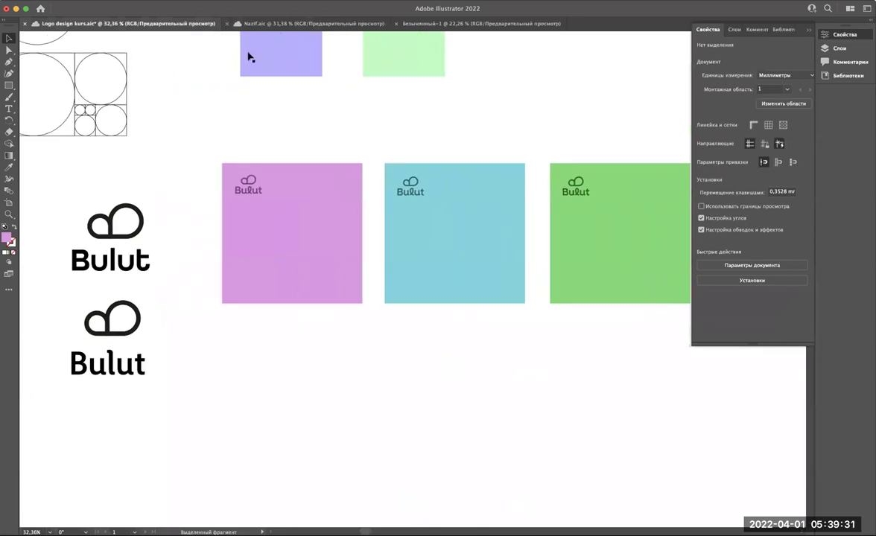
scroll(246, 82, down, 2)
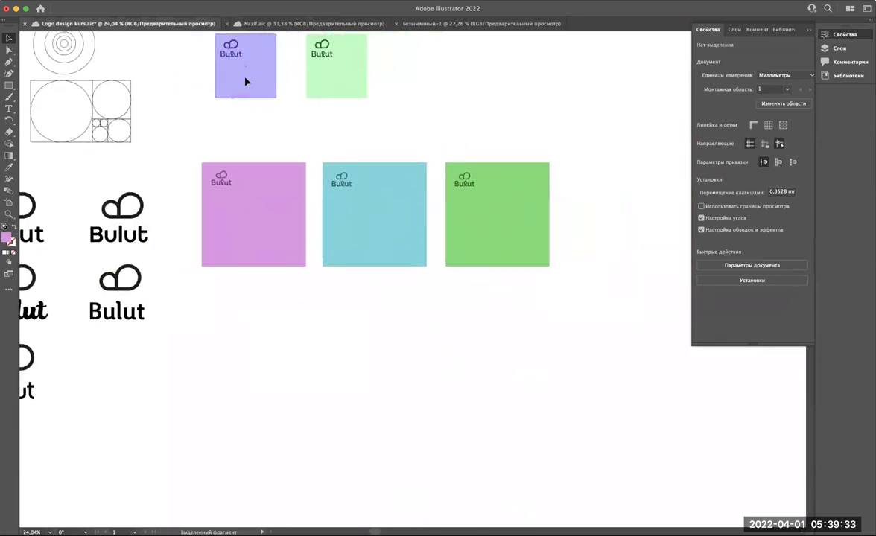
scroll(232, 102, up, 2)
scroll(233, 103, up, 1)
scroll(233, 102, up, 2)
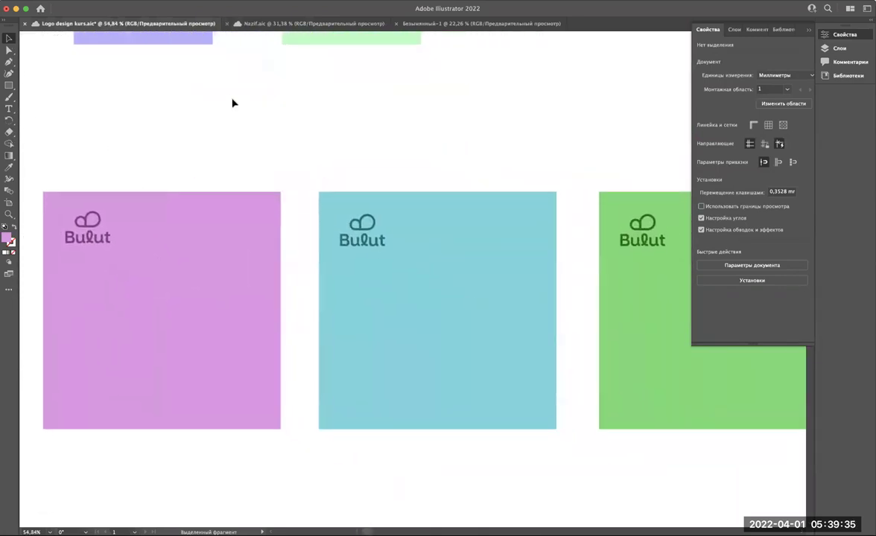
scroll(232, 103, up, 1)
scroll(232, 102, down, 1)
scroll(233, 103, down, 1)
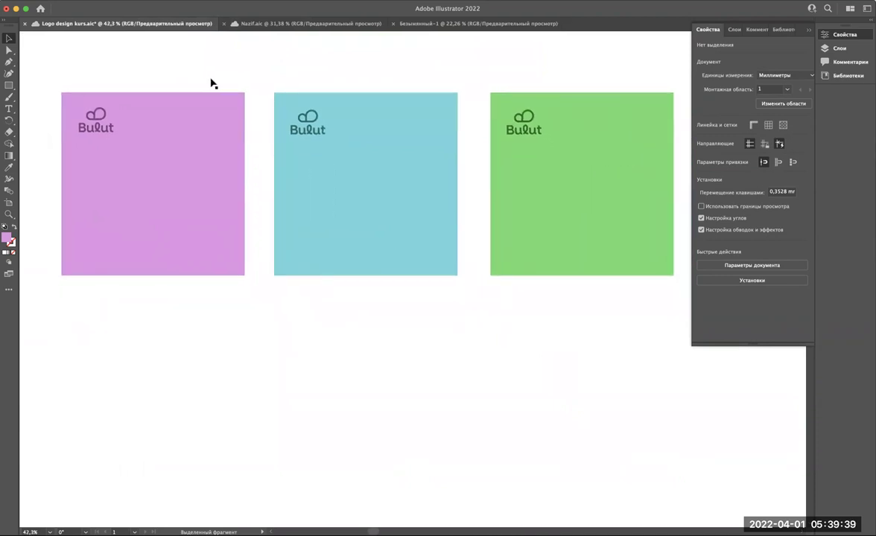
Step: Move the Bulut logos toward the top-left corners of the pink and teal squares
click(104, 115)
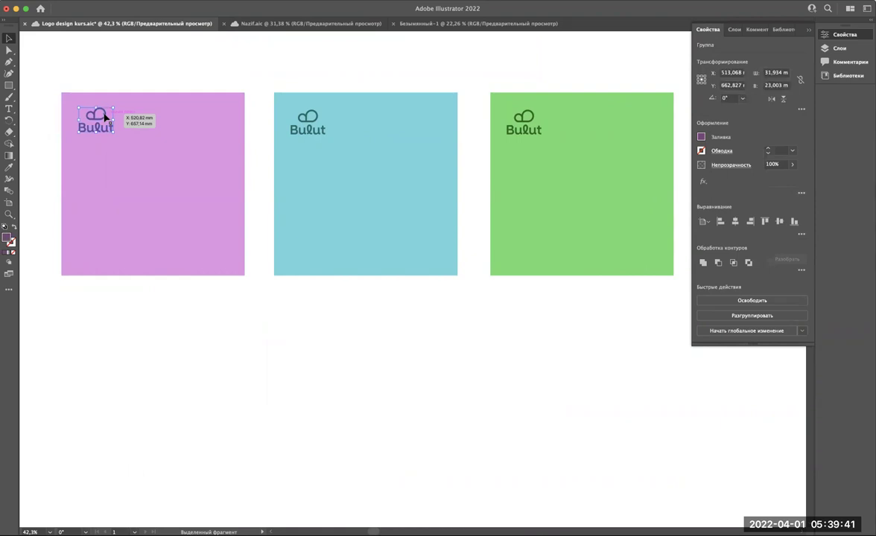
scroll(105, 115, up, 3)
scroll(231, 128, right, 5)
drag(292, 125, 318, 132)
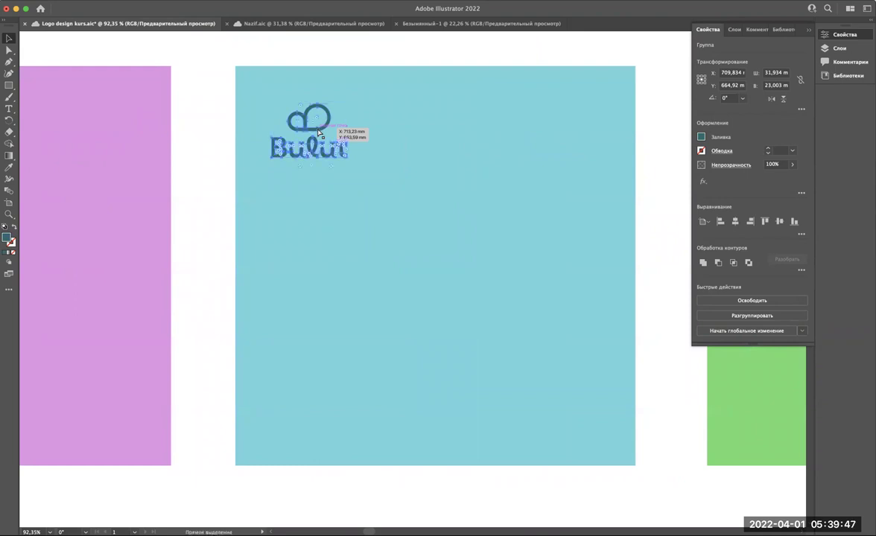
drag(318, 132, 319, 133)
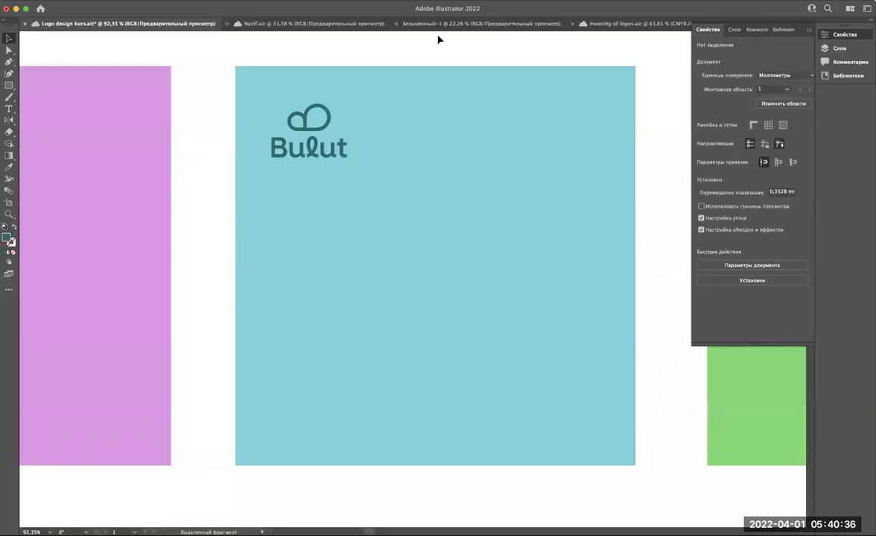
Step: Paste the soft white cloud into Untitled-1 and centre it in the artboard's upper half
click(409, 24)
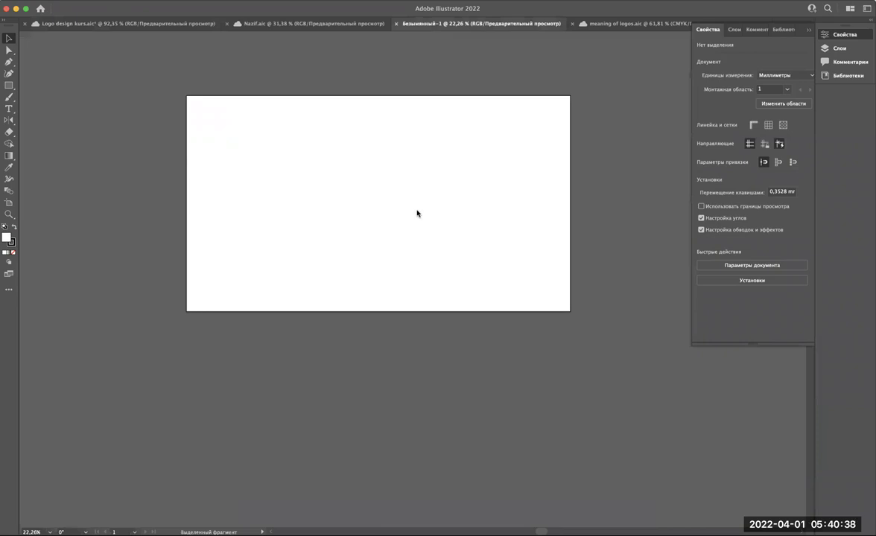
scroll(417, 214, up, 2)
scroll(417, 214, left, 2)
key(ctrl+v)
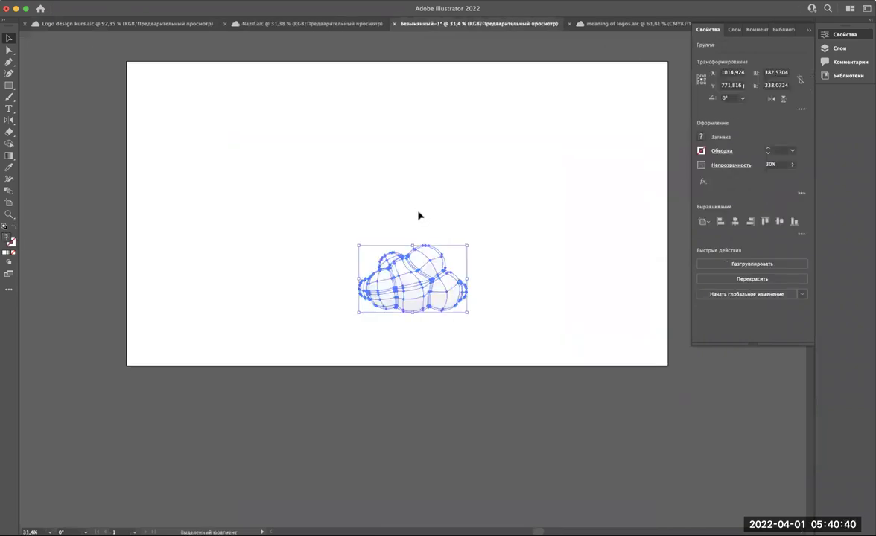
drag(413, 244, 406, 205)
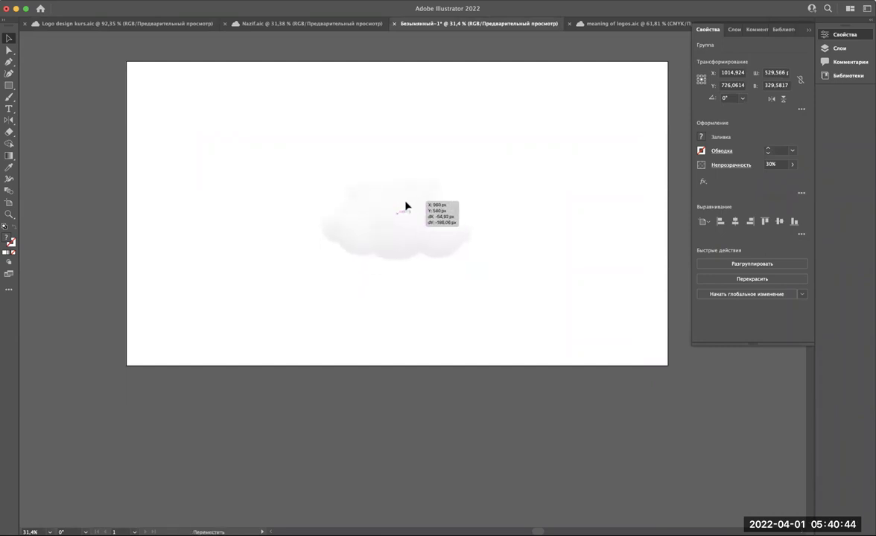
click(350, 156)
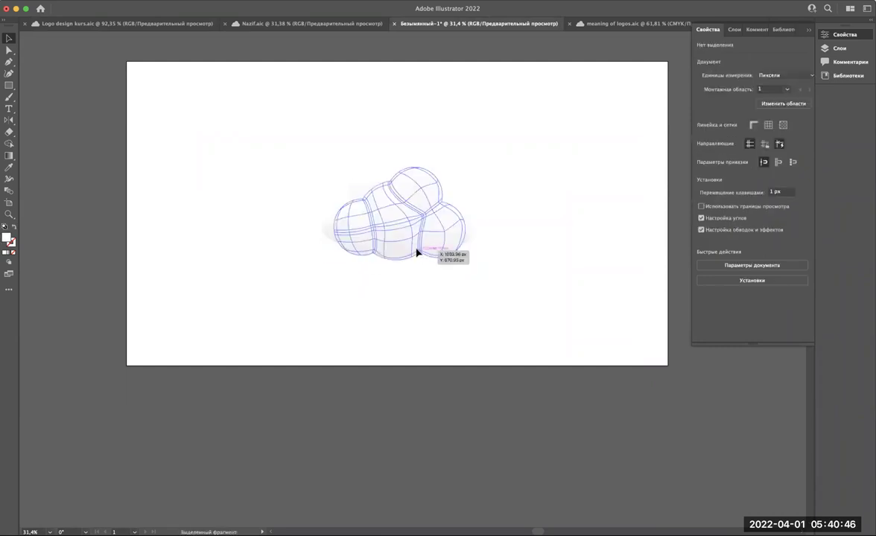
drag(353, 145, 417, 251)
click(240, 222)
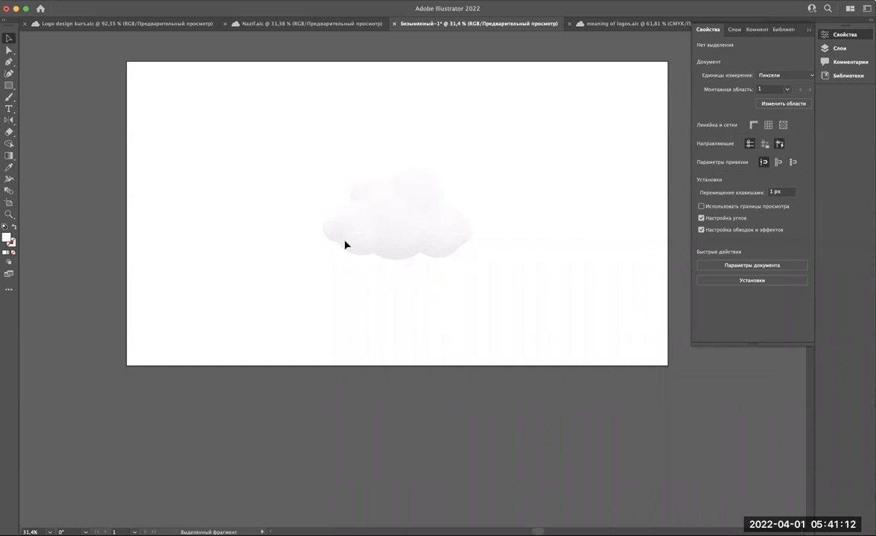
Step: Select the cloud, then bring the Logo design kurs document forward
click(420, 201)
key(super+shift+a)
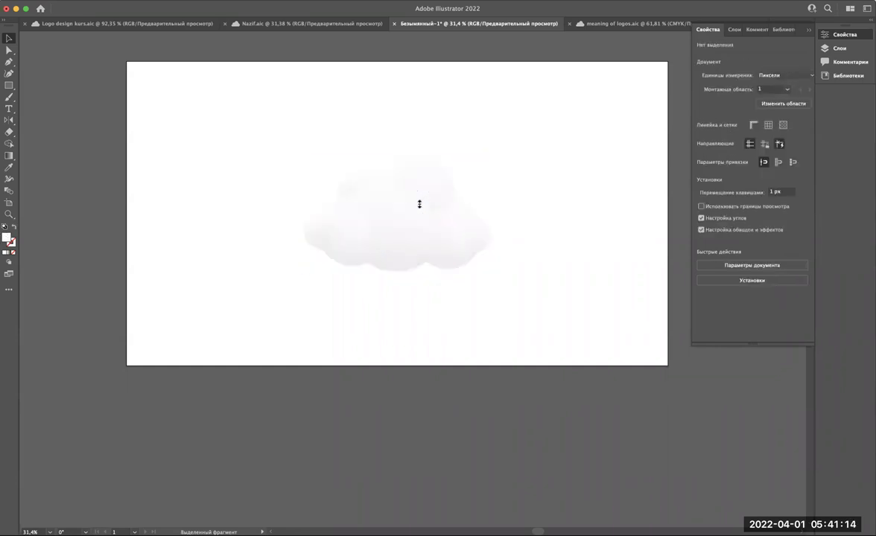
key(ctrl+Tab)
scroll(419, 204, down, 2)
Step: Copy the blue square with its Bulut logo into Untitled-1, placed beside the artboard
drag(276, 105, 421, 199)
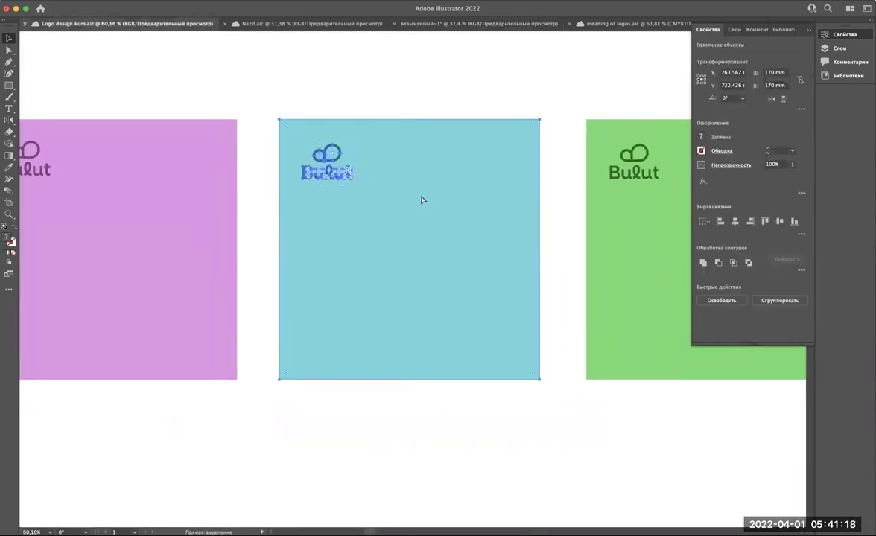
key(v)
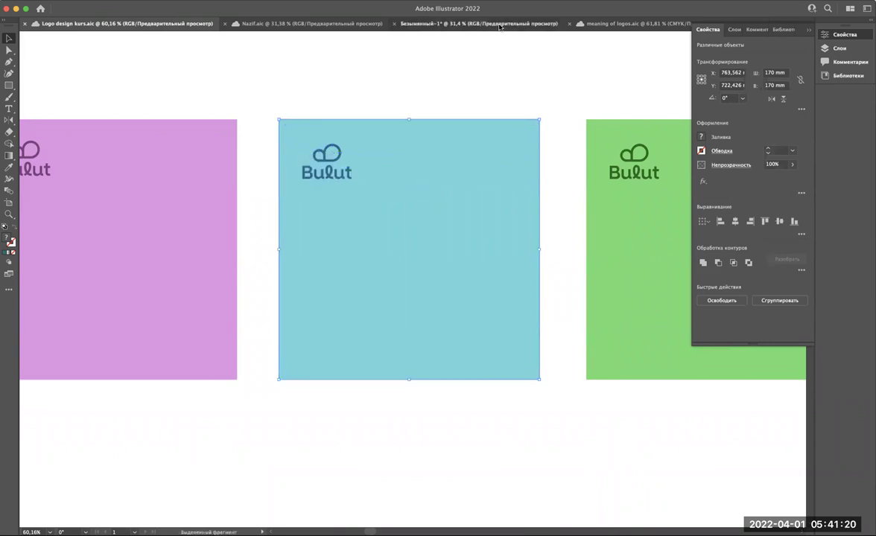
click(457, 24)
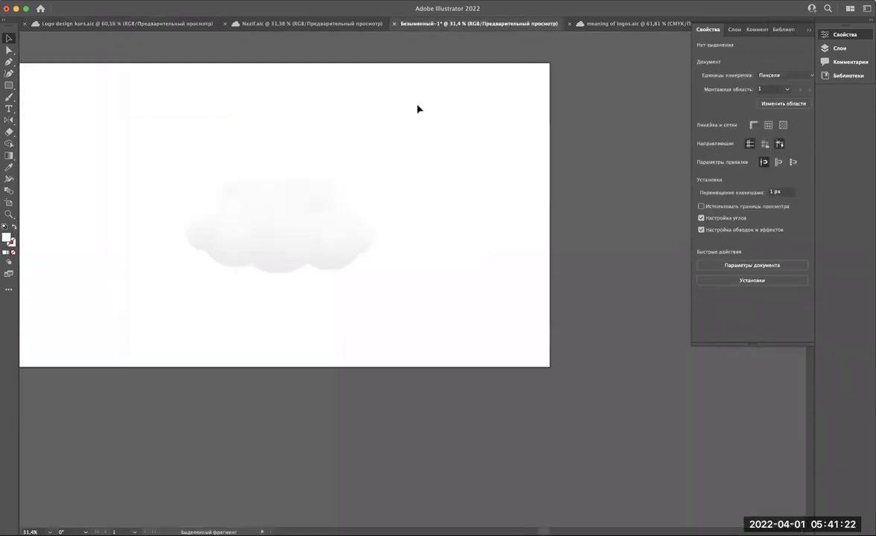
scroll(417, 109, down, 3)
drag(429, 261, 630, 264)
Step: Stretch the blue square to cover the whole 1920×1080 artboard and send it behind the cloud
click(631, 264)
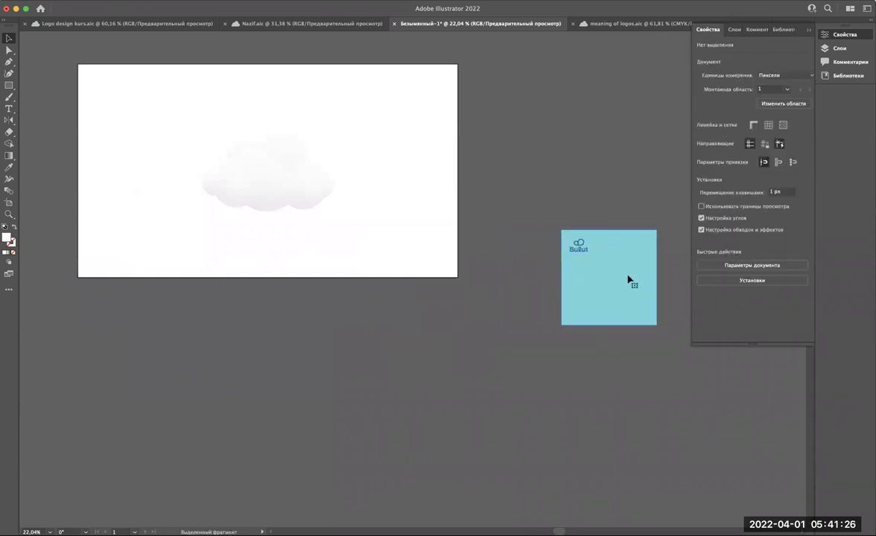
mouse_move(629, 277)
mouse_down()
mouse_move(427, 321)
mouse_move(147, 113)
mouse_up()
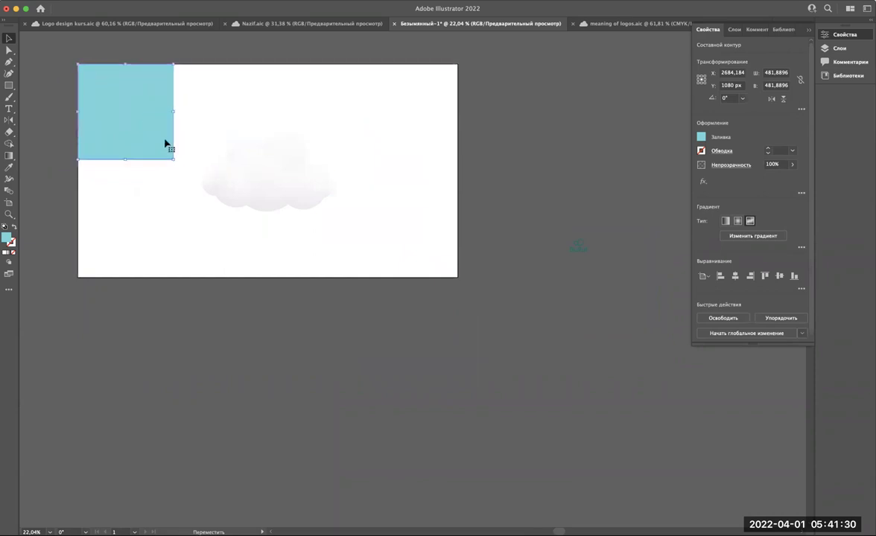
mouse_move(174, 159)
mouse_down()
mouse_move(402, 227)
mouse_move(459, 276)
mouse_up()
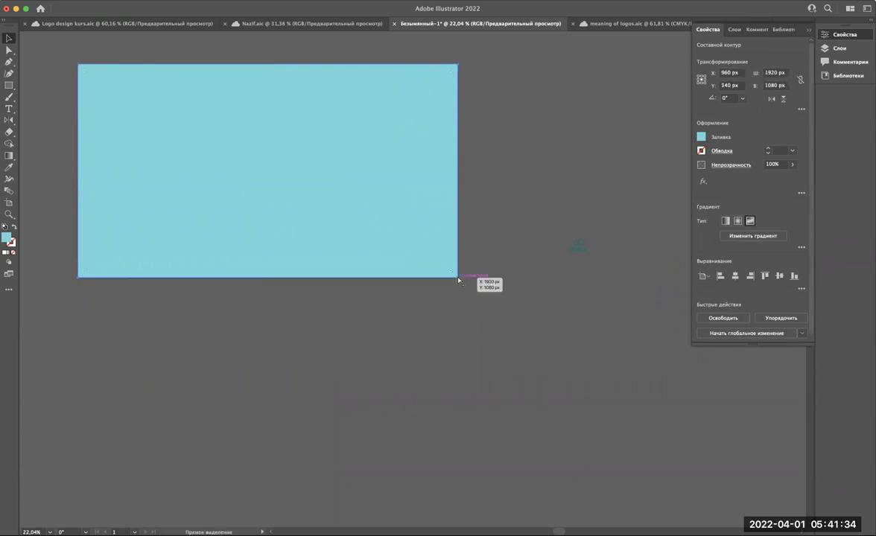
key(super+shift+bracketleft)
scroll(341, 179, up, 3)
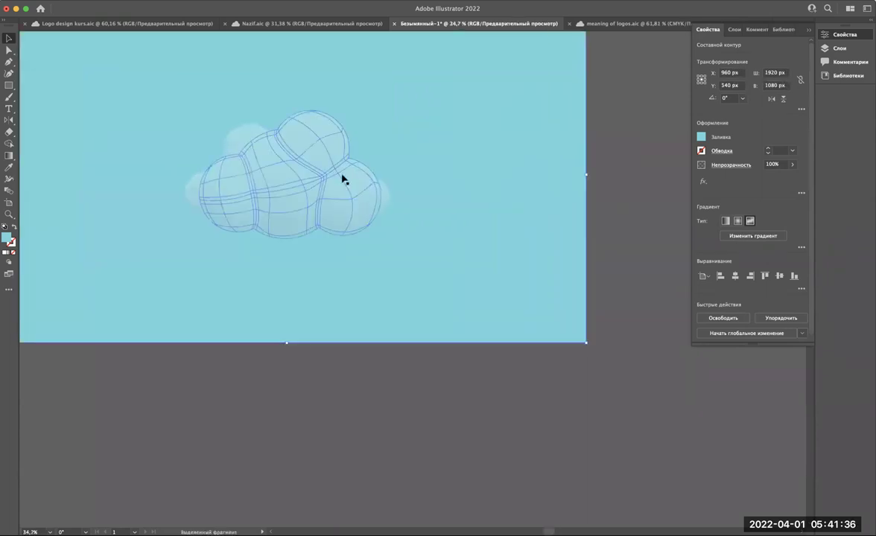
scroll(345, 180, down, 4)
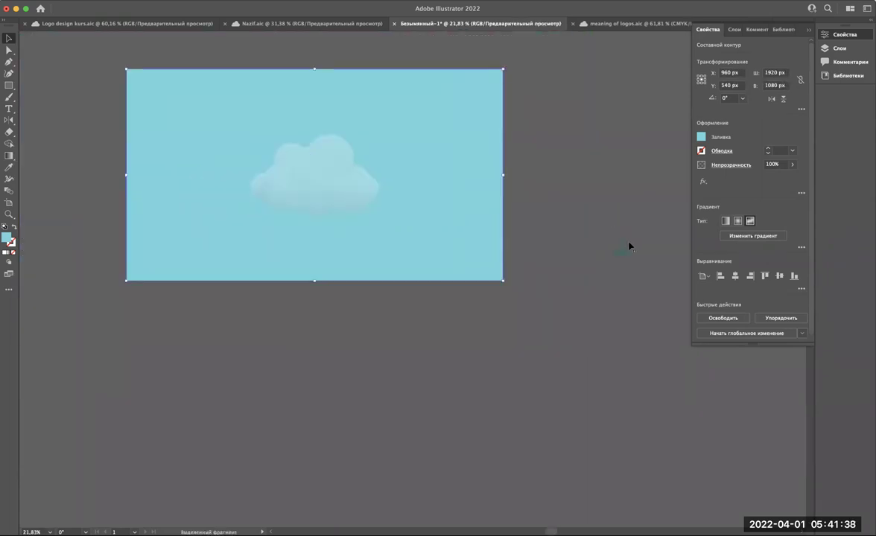
Step: Move the Bulut logo from beside the artboard onto the centre of the cloud, then reselect it
click(320, 200)
mouse_move(629, 258)
mouse_down()
mouse_move(324, 188)
mouse_move(316, 144)
mouse_up()
scroll(325, 186, up, 3)
scroll(343, 195, down, 2)
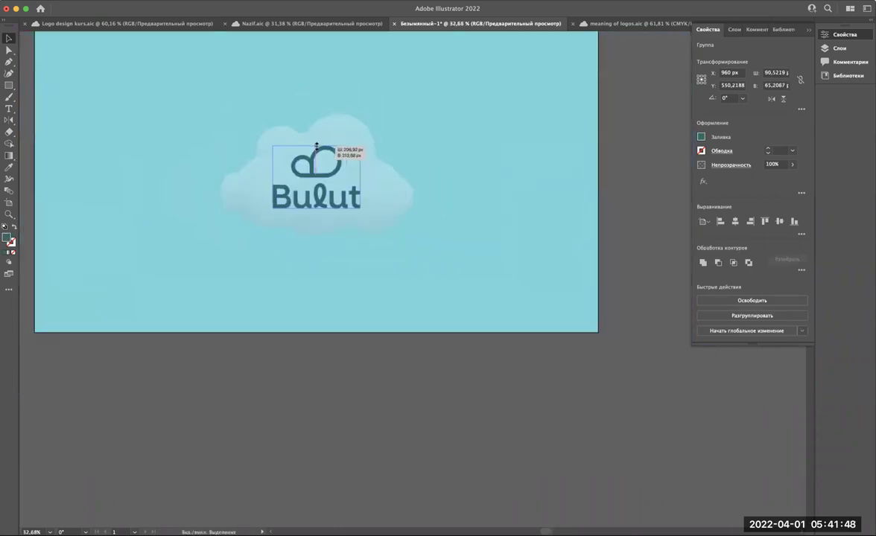
scroll(363, 180, up, 2)
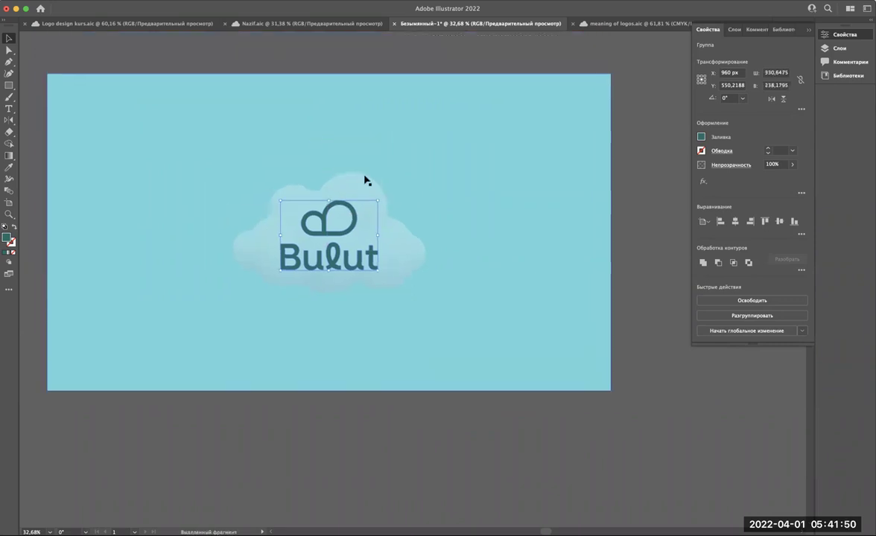
click(393, 411)
scroll(393, 410, down, 2)
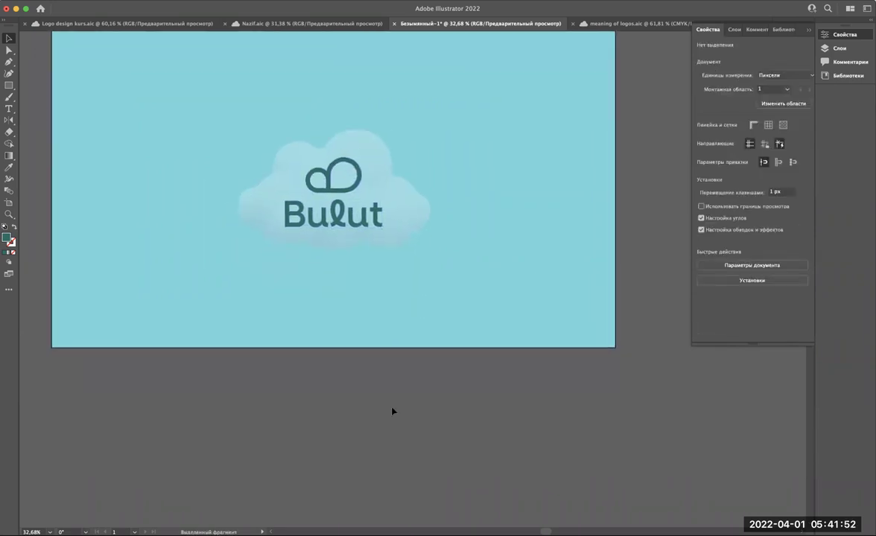
scroll(393, 411, down, 1)
scroll(392, 414, down, 1)
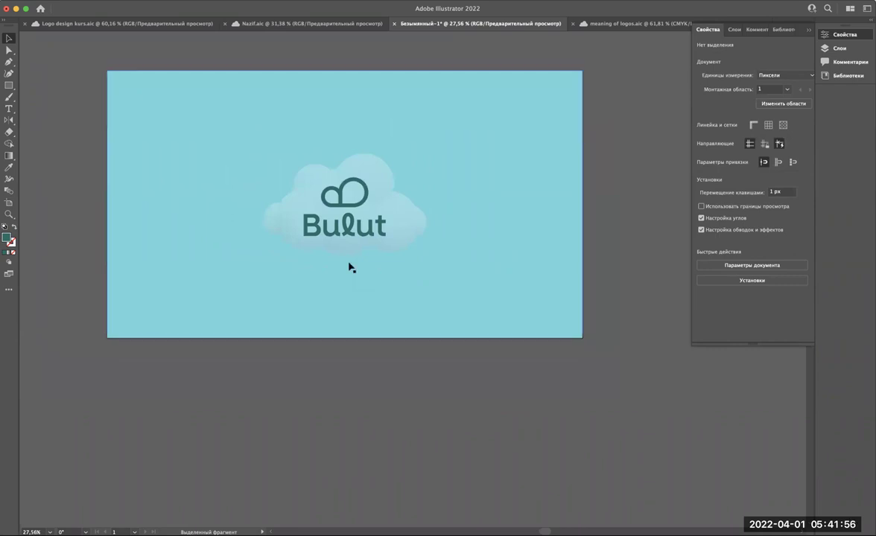
click(358, 208)
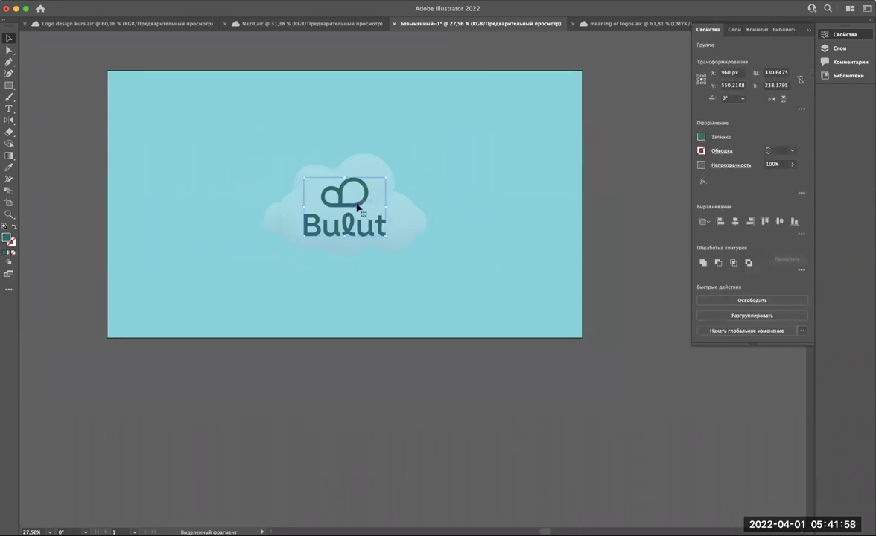
scroll(357, 208, down, 1)
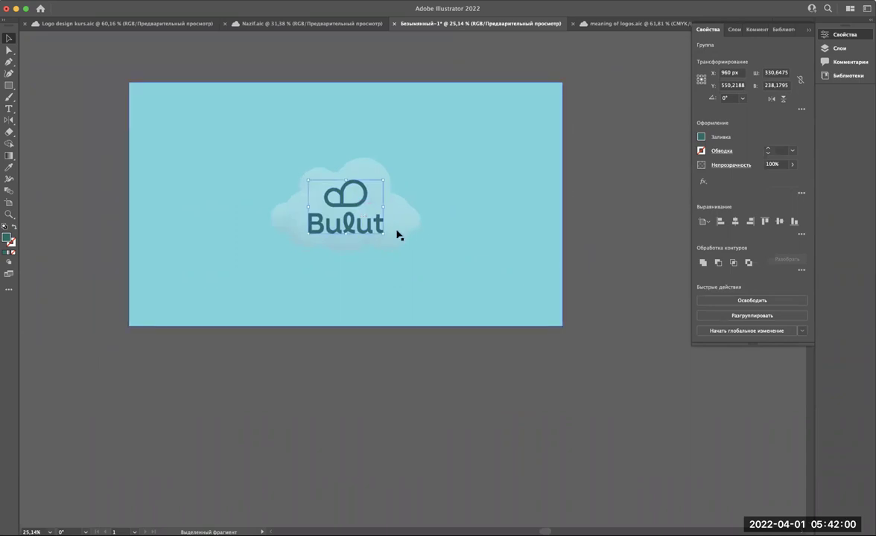
Step: Undo the stray cloud move, then duplicate the cloud to the upper left at about half size
mouse_move(207, 117)
mouse_down()
mouse_move(268, 160)
mouse_move(195, 121)
mouse_up()
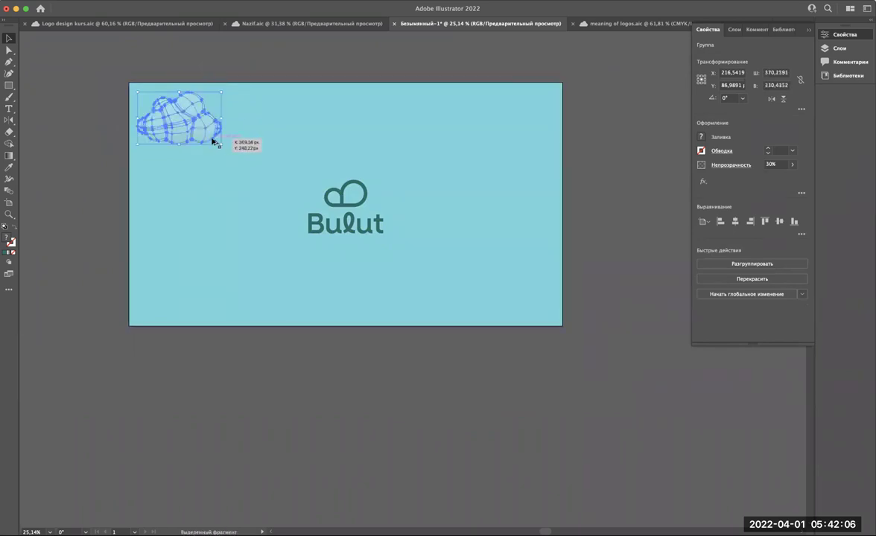
key(ctrl+z)
key(ctrl+z)
key(ctrl+z)
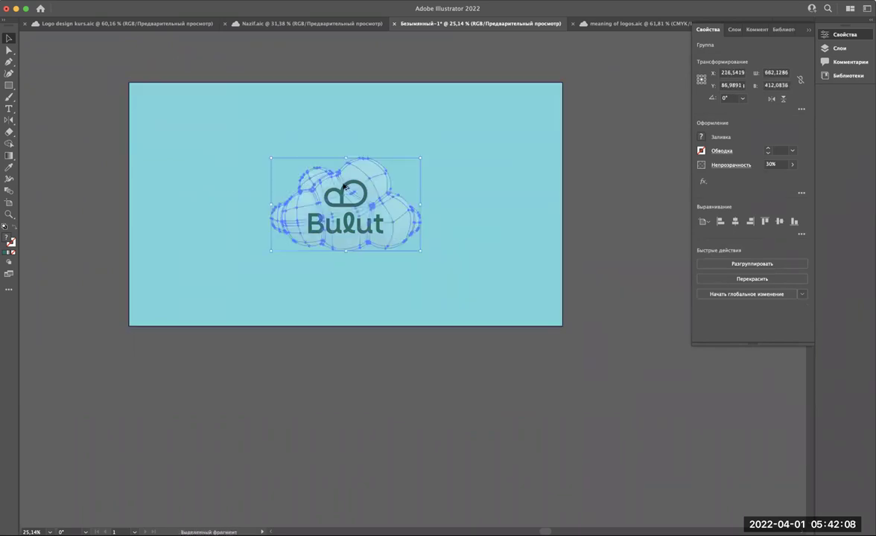
drag(365, 175, 235, 120)
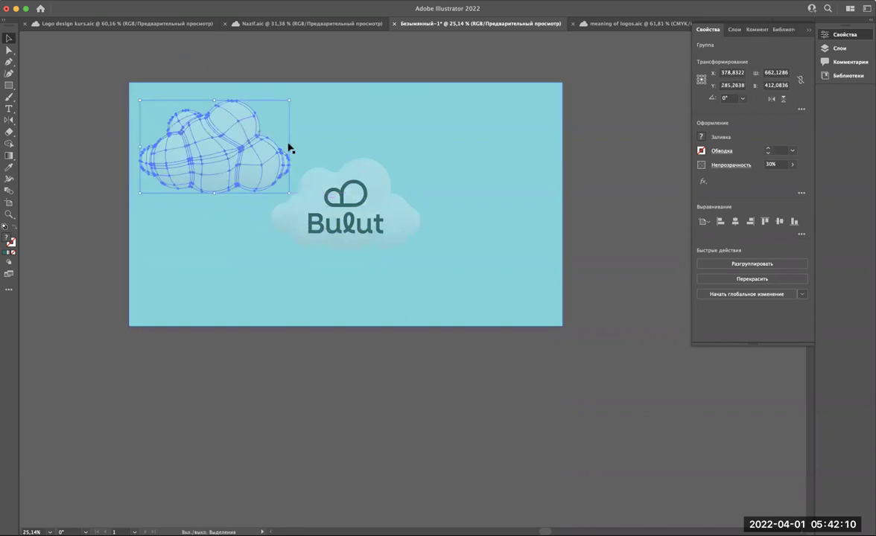
mouse_move(292, 149)
mouse_down()
mouse_move(197, 135)
mouse_move(494, 174)
mouse_move(499, 187)
mouse_move(281, 285)
mouse_move(214, 287)
mouse_move(214, 273)
mouse_up()
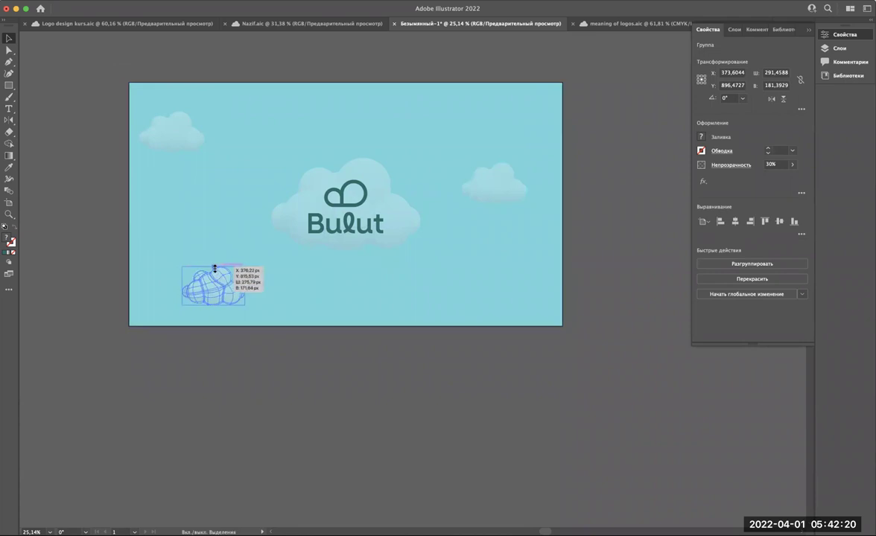
Step: Fine-tune the positions and sizes of the right, upper-left and lower-left cloud copies
click(518, 181)
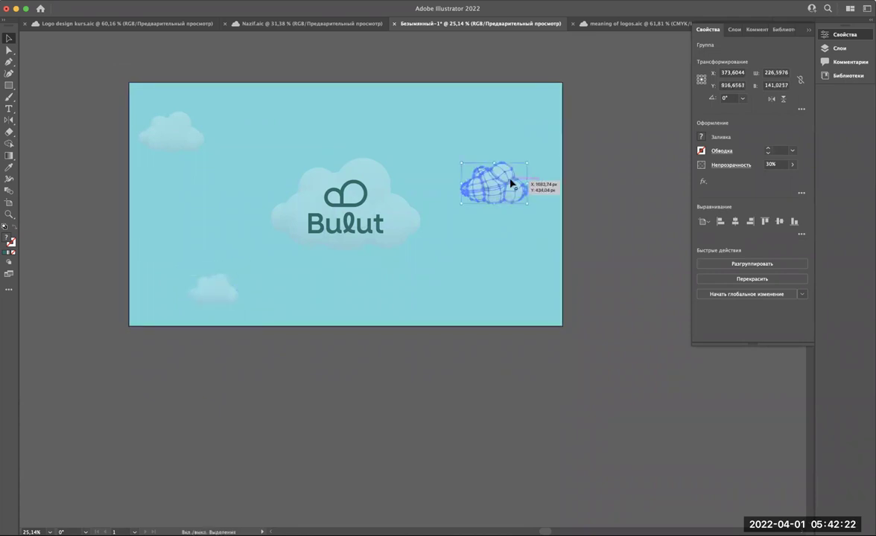
mouse_move(527, 164)
mouse_down()
mouse_move(542, 151)
mouse_move(514, 162)
mouse_up()
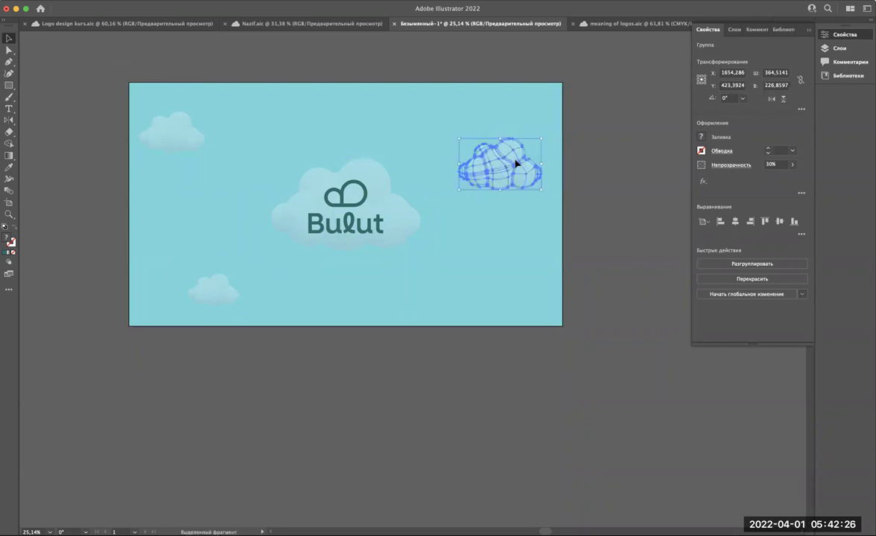
drag(228, 290, 215, 292)
drag(489, 169, 492, 176)
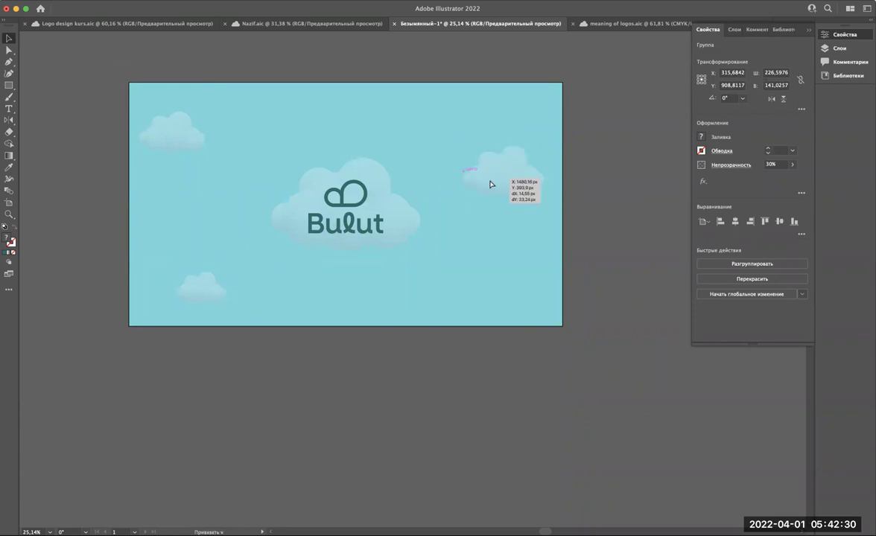
mouse_move(159, 134)
mouse_down()
mouse_move(171, 130)
mouse_move(164, 129)
mouse_up()
mouse_move(213, 298)
mouse_down()
mouse_move(267, 299)
mouse_move(242, 299)
mouse_up()
drag(514, 180, 504, 187)
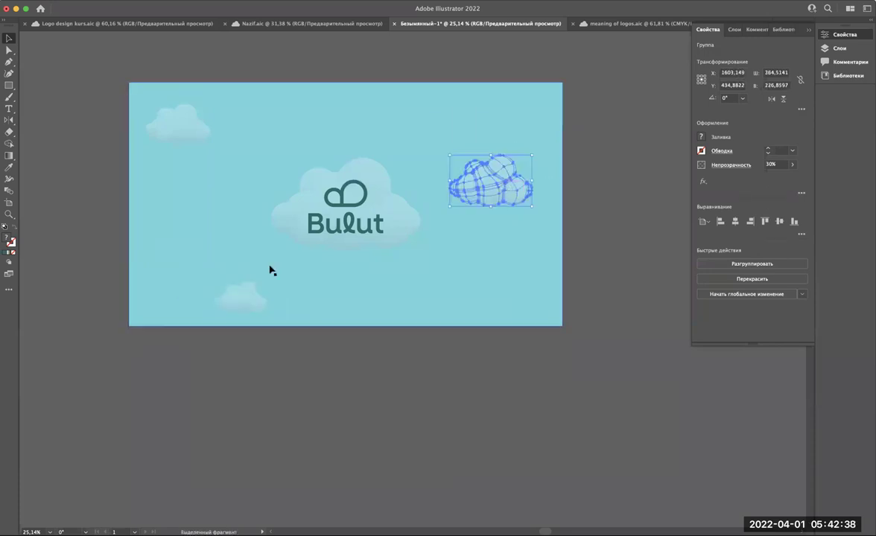
Step: Deselect the clouds and scroll to view the whole banner artboard
click(302, 407)
scroll(301, 408, down, 3)
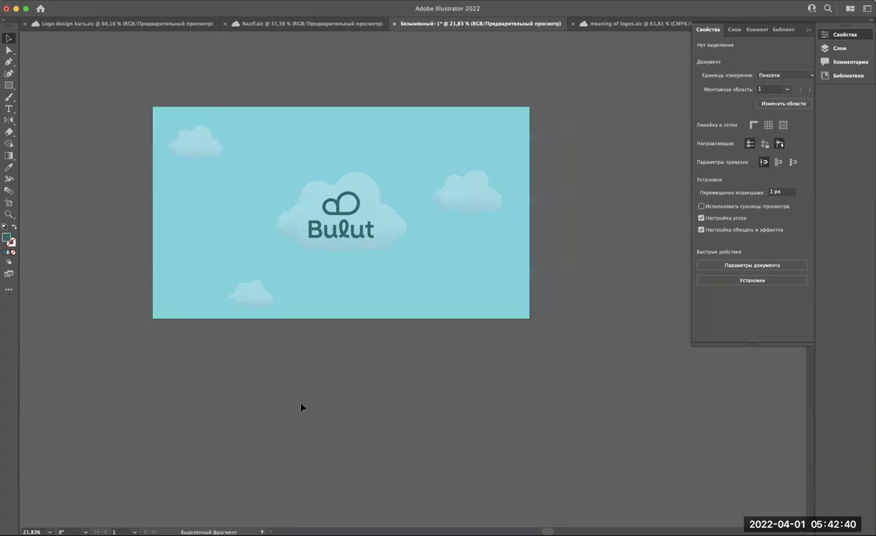
scroll(301, 407, left, 1)
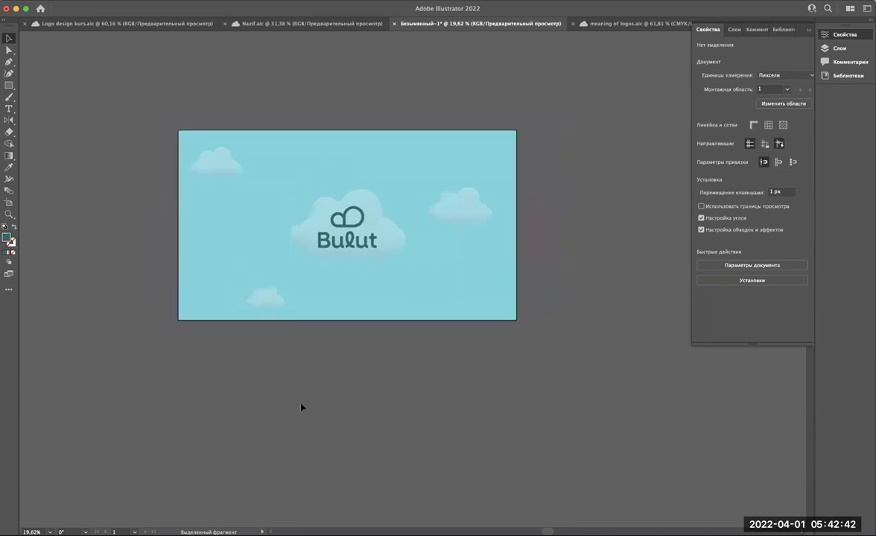
scroll(302, 408, down, 2)
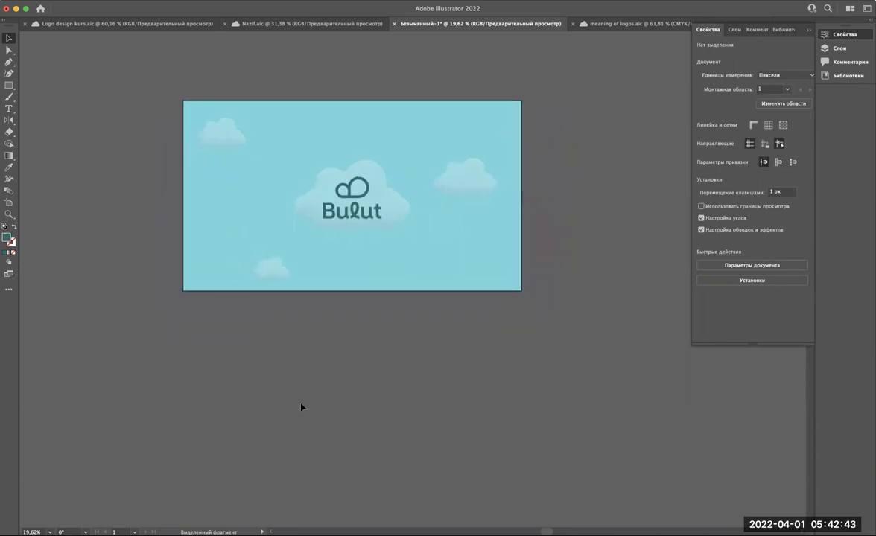
Step: Alt-drag the banner artboard straight down with the Artboard tool to duplicate it with its artwork
click(9, 205)
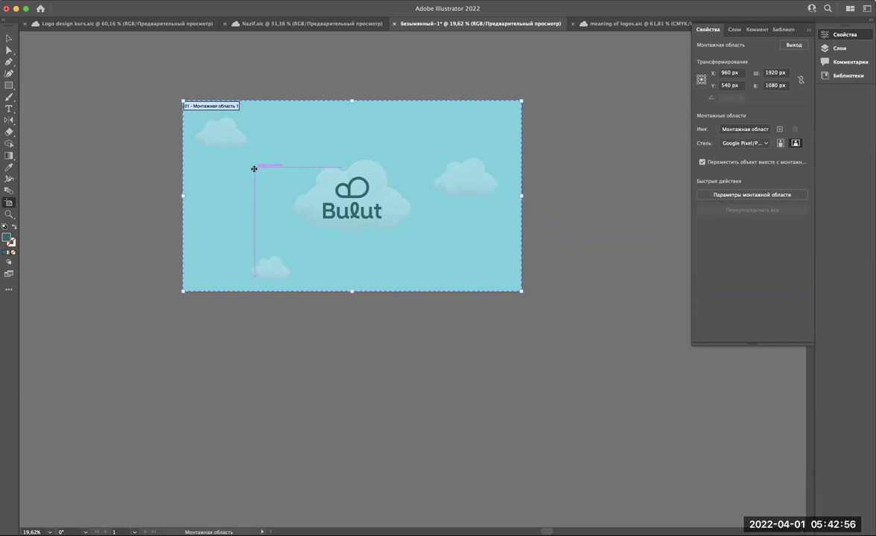
scroll(254, 169, down, 1)
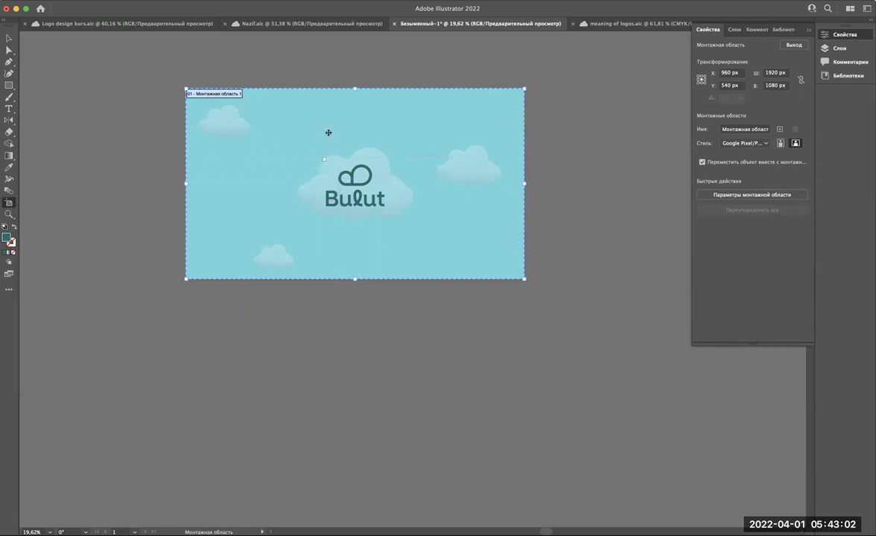
scroll(321, 129, down, 3)
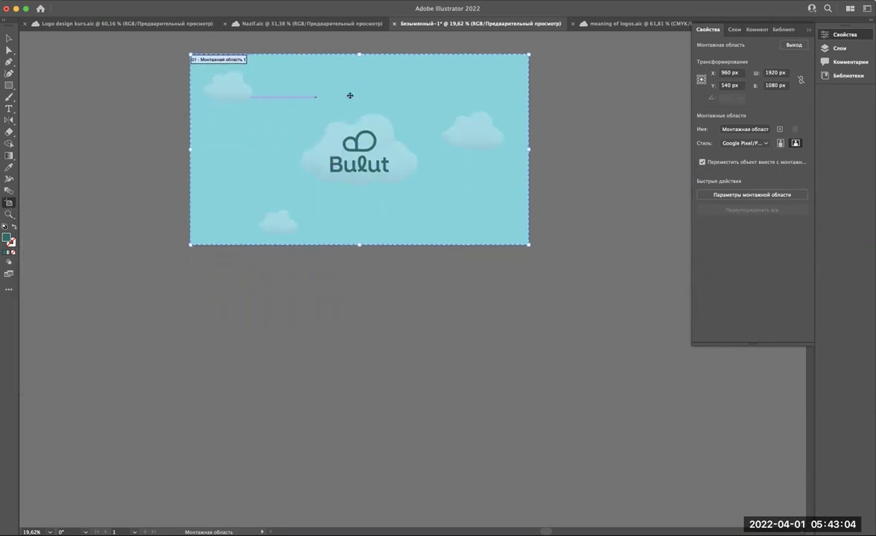
scroll(336, 120, down, 3)
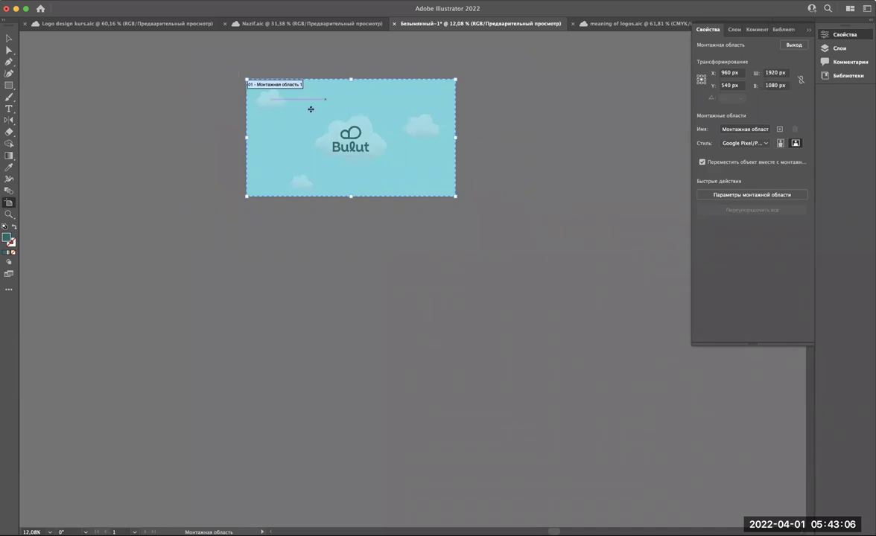
scroll(327, 96, up, 3)
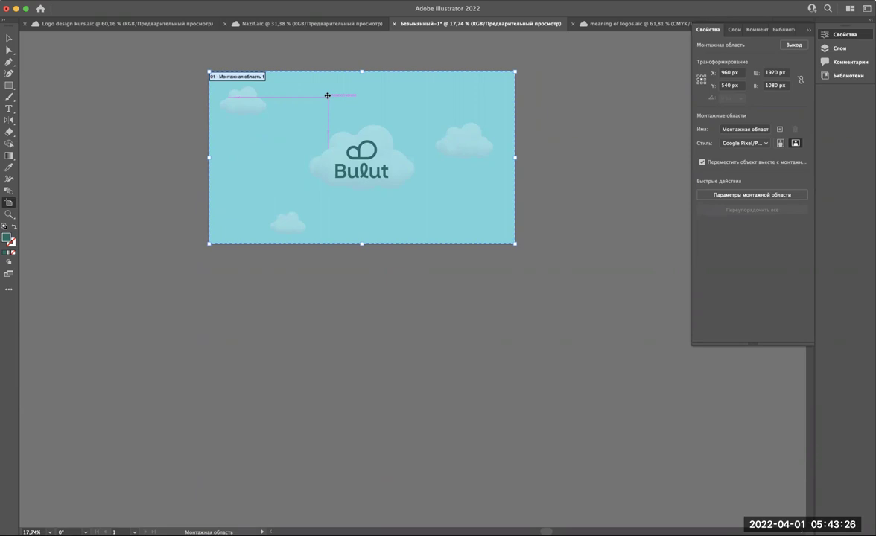
drag(327, 95, 328, 96)
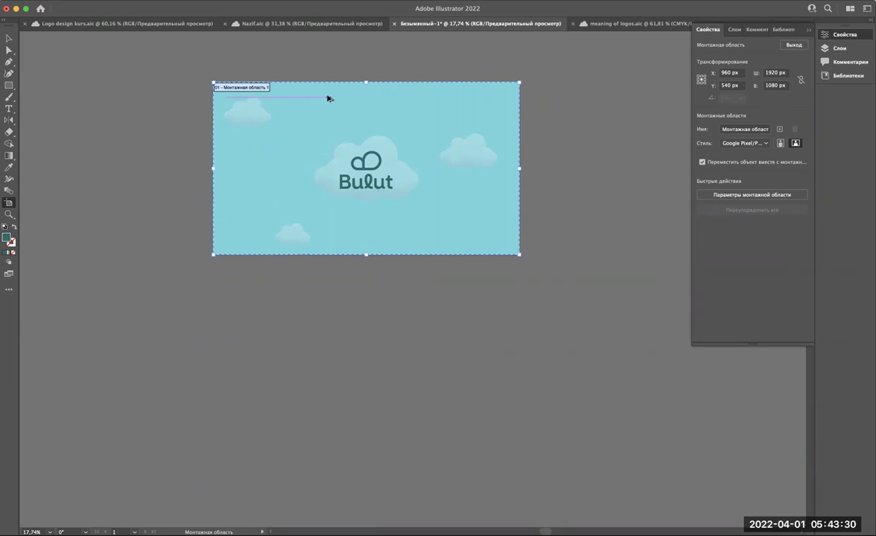
drag(328, 98, 333, 281)
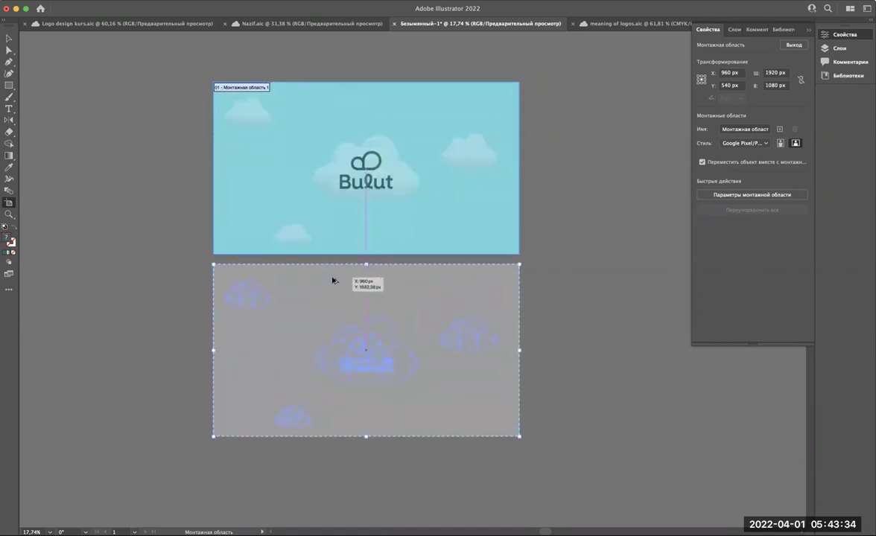
drag(333, 282, 330, 275)
Step: Clear the second artboard and paste the copied artwork in place on it
key(Escape)
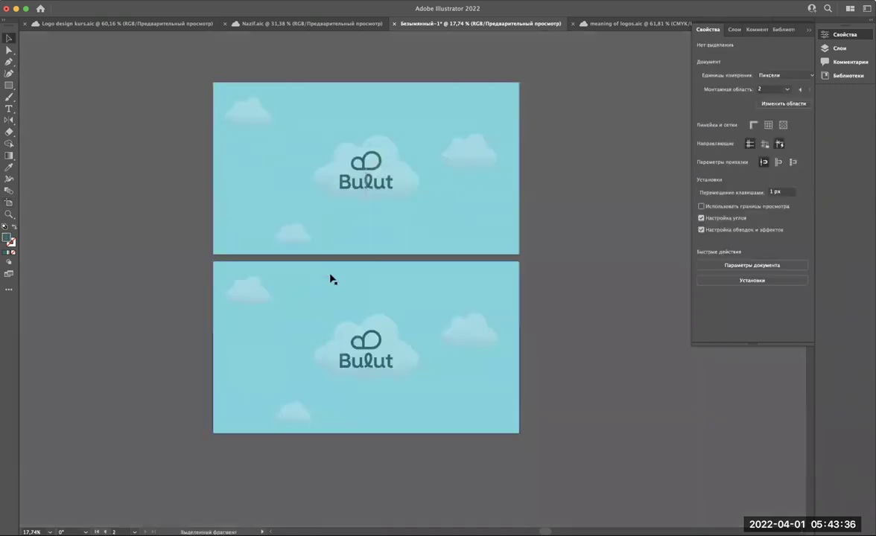
scroll(471, 366, down, 3)
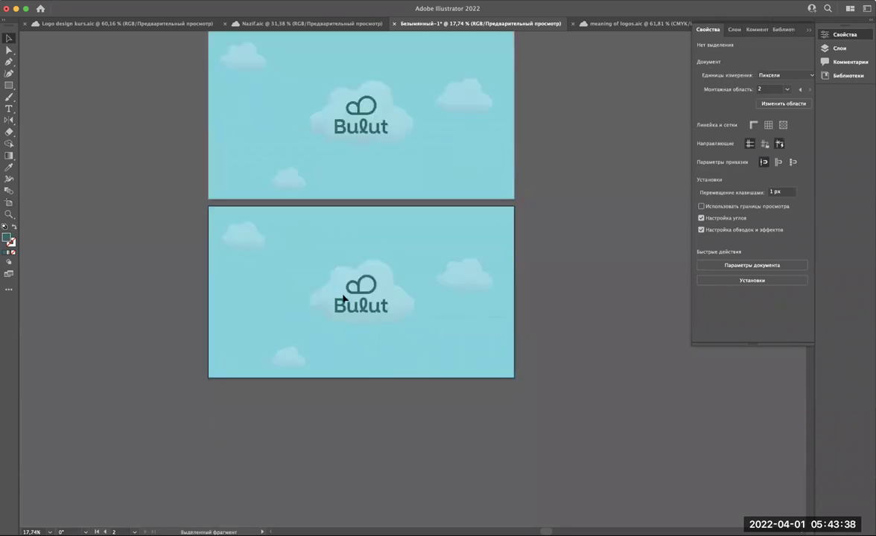
key(ctrl+alt+a)
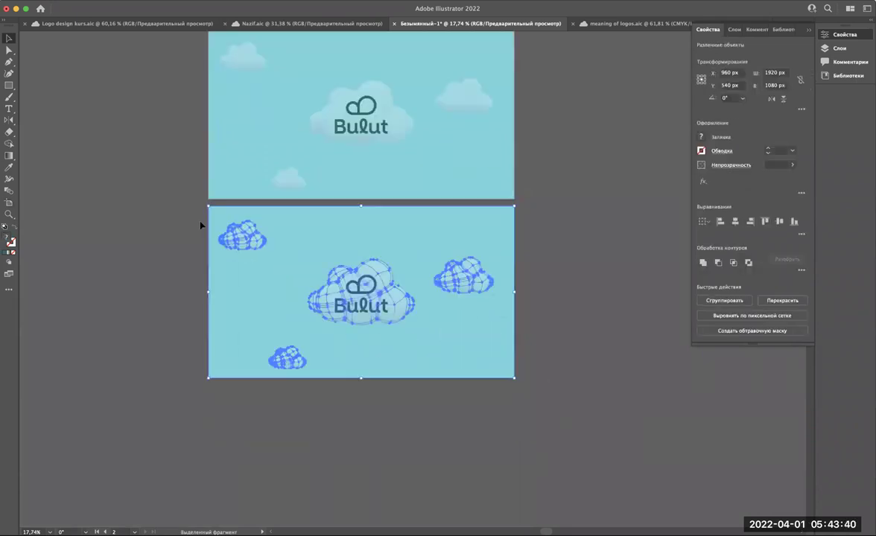
key(Delete)
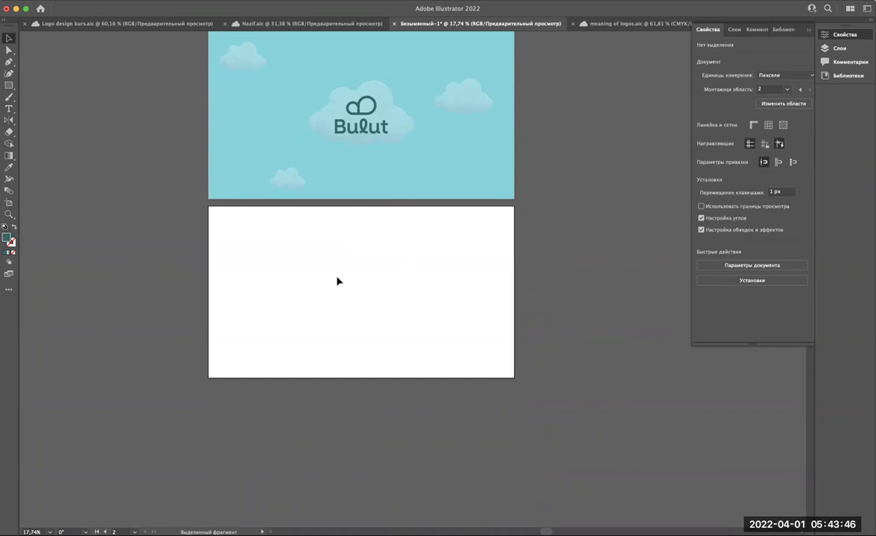
key(ctrl+shift+v)
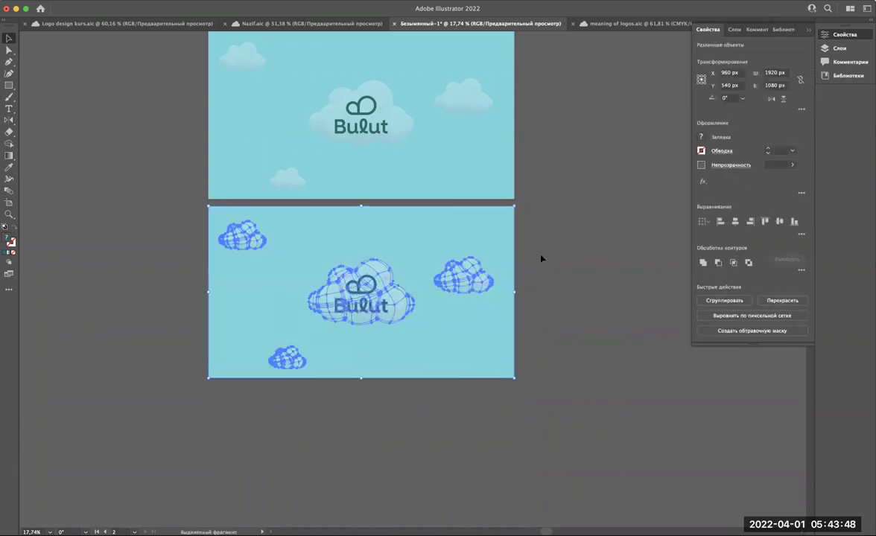
click(542, 256)
Step: Select the four clouds on the lower artboard and delete them
drag(348, 309, 351, 311)
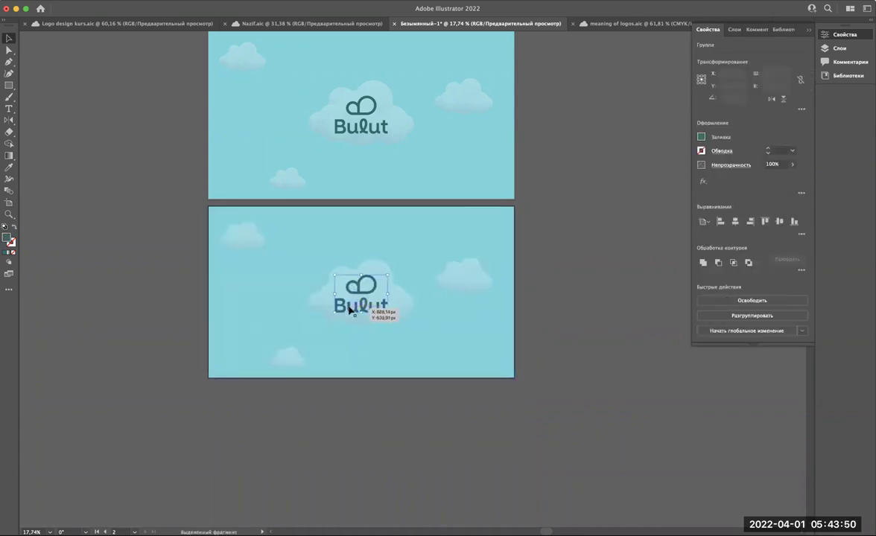
click(318, 303)
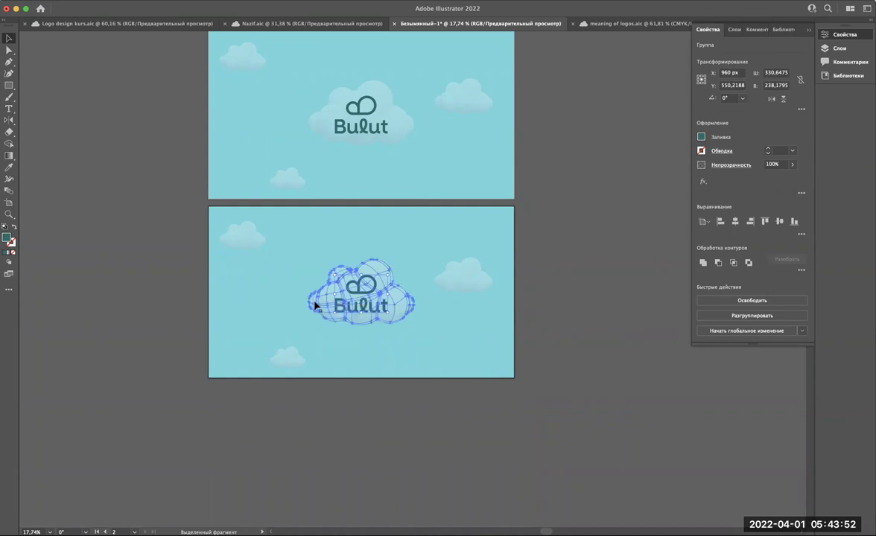
shift+click(291, 358)
shift+click(239, 235)
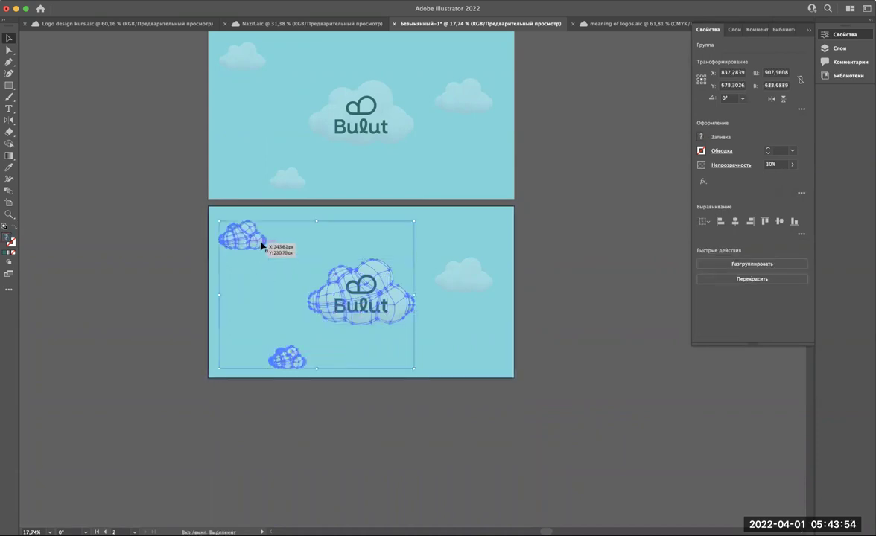
shift+click(451, 279)
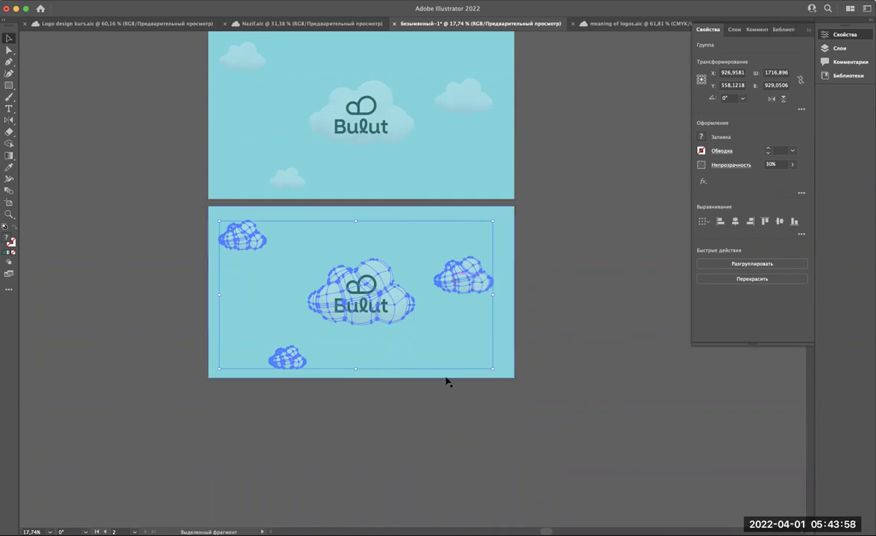
key(Delete)
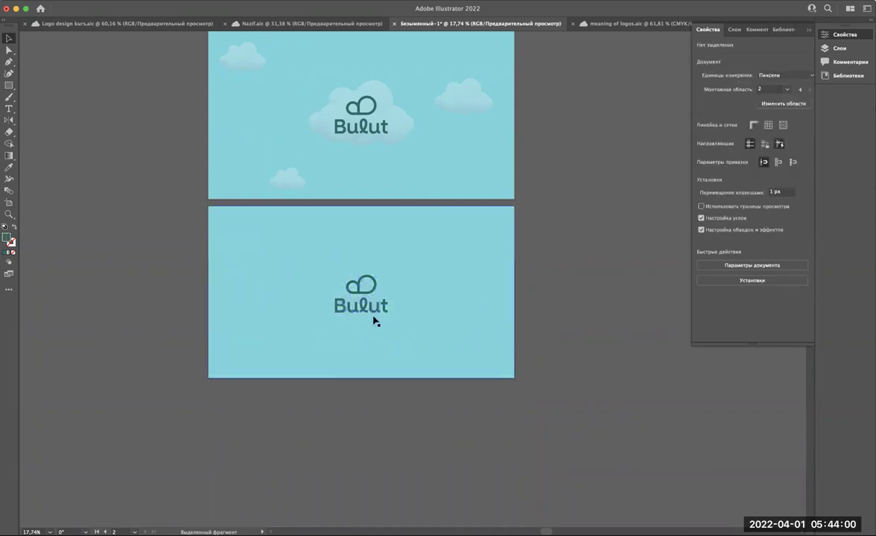
Step: Move the Bulut logo group up toward the top of the artboard
double_click(379, 313)
click(384, 283)
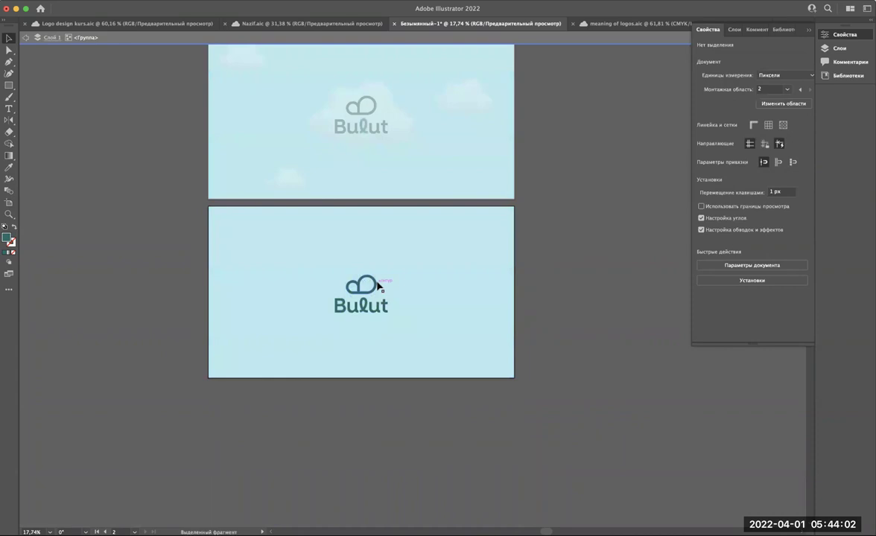
double_click(477, 304)
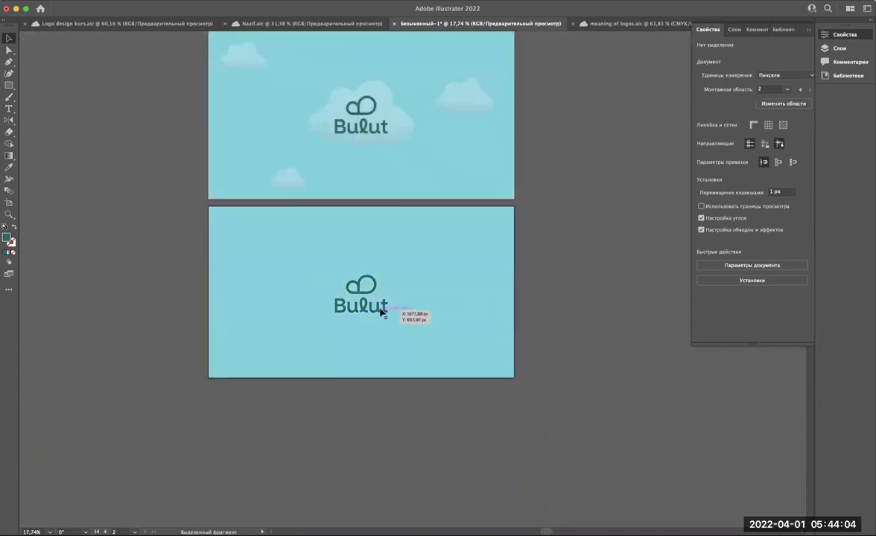
drag(380, 313, 378, 267)
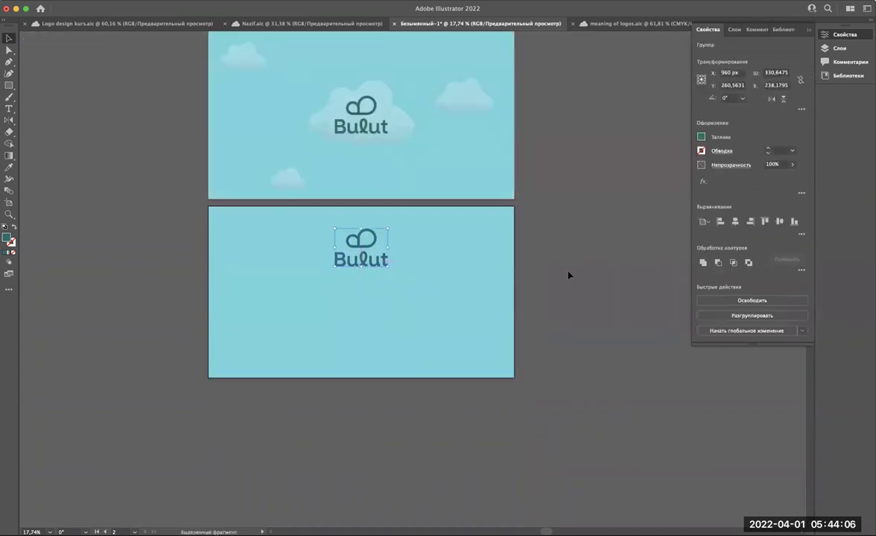
Step: Inspect the logo's cloud symbol in isolation mode, then switch to the Logo design kurs document
scroll(398, 328, up, 1)
scroll(399, 328, down, 1)
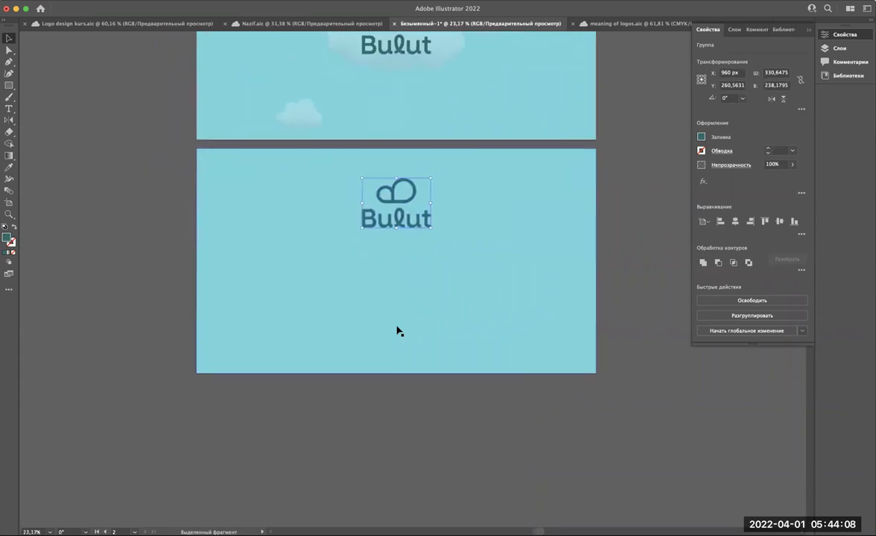
scroll(399, 330, up, 2)
scroll(410, 223, up, 1)
scroll(438, 138, up, 1)
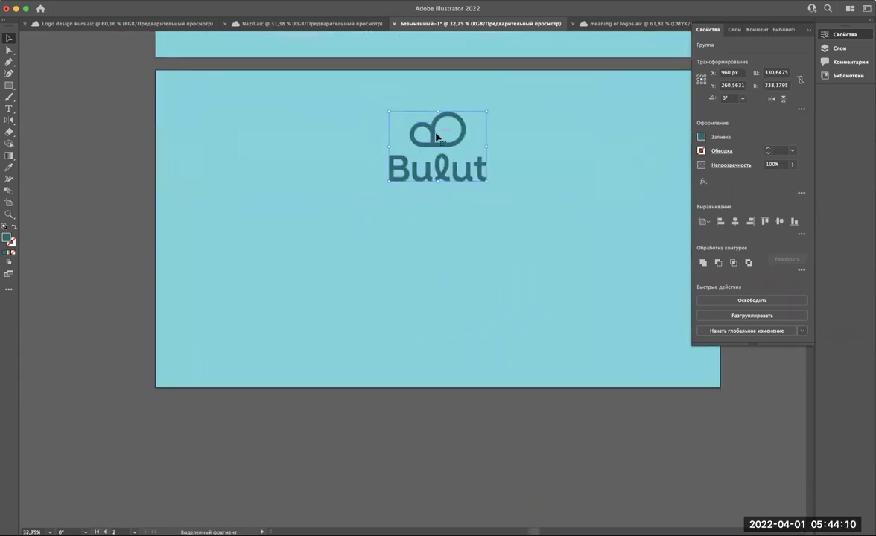
scroll(438, 138, up, 2)
scroll(423, 125, up, 1)
double_click(422, 127)
click(422, 126)
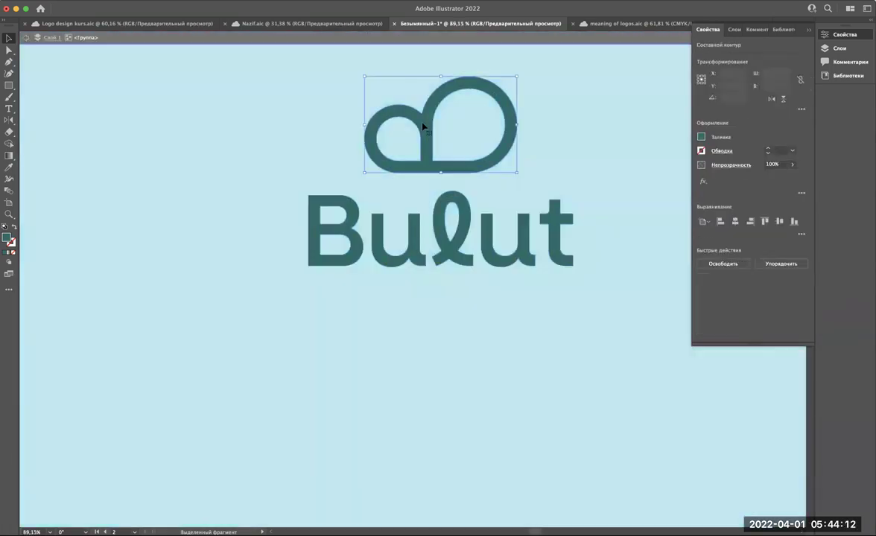
scroll(422, 127, down, 2)
double_click(422, 126)
scroll(422, 126, down, 3)
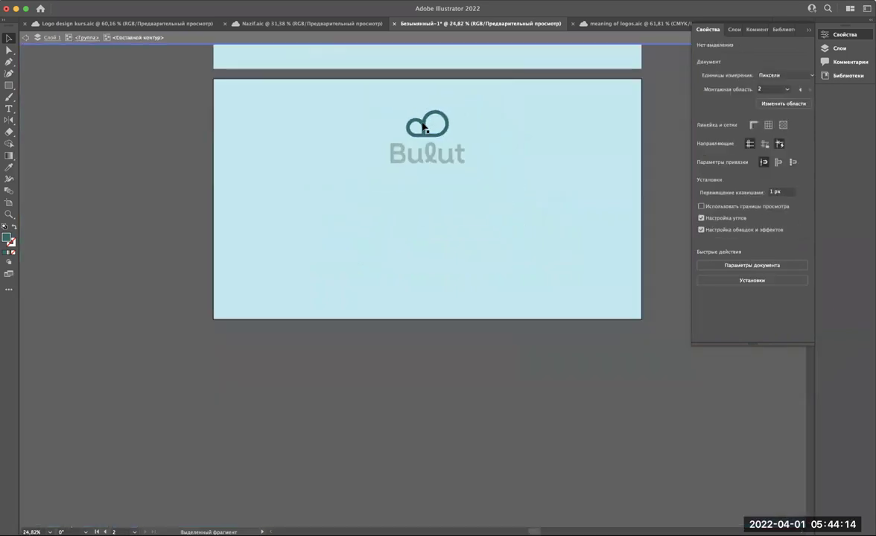
double_click(392, 381)
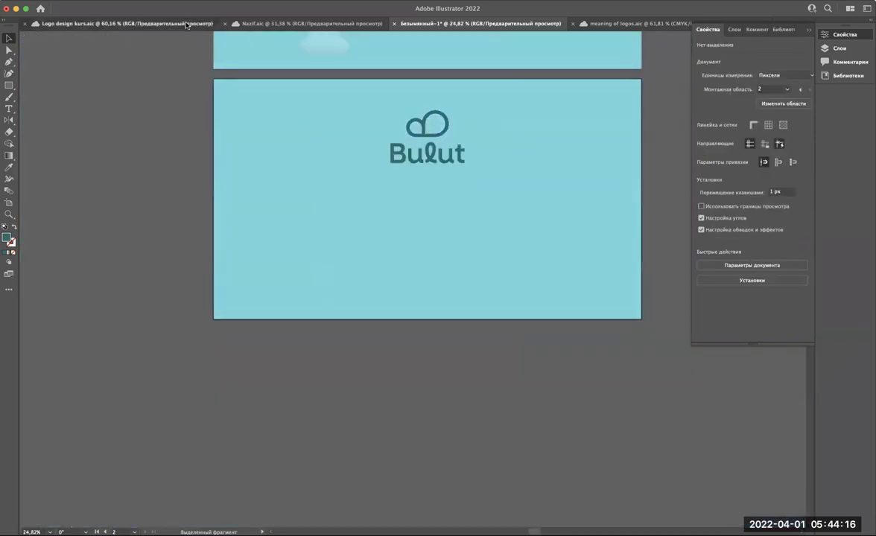
click(173, 23)
Step: Select the cloud icon of the green square's logo inside its group
scroll(387, 141, up, 5)
scroll(387, 142, down, 2)
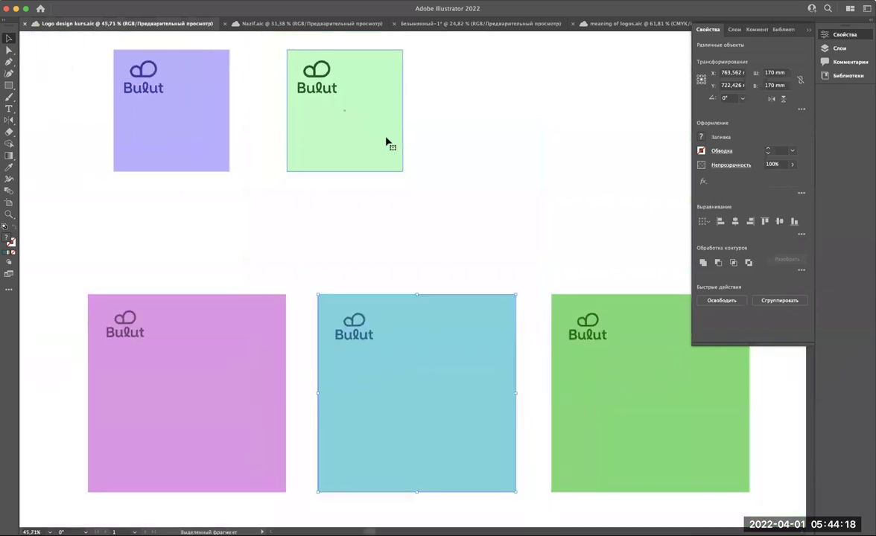
scroll(388, 141, up, 3)
scroll(387, 142, up, 2)
scroll(385, 140, up, 2)
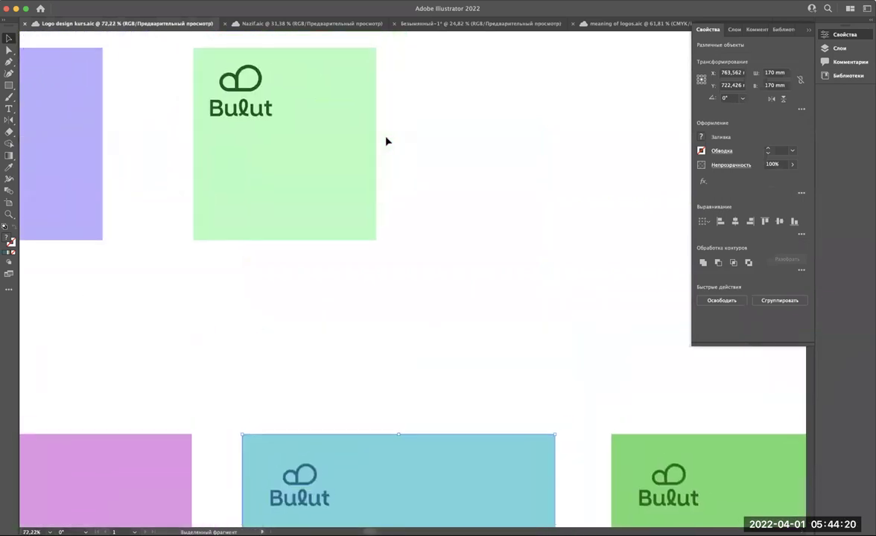
scroll(385, 141, down, 4)
scroll(303, 254, up, 3)
scroll(303, 255, left, 3)
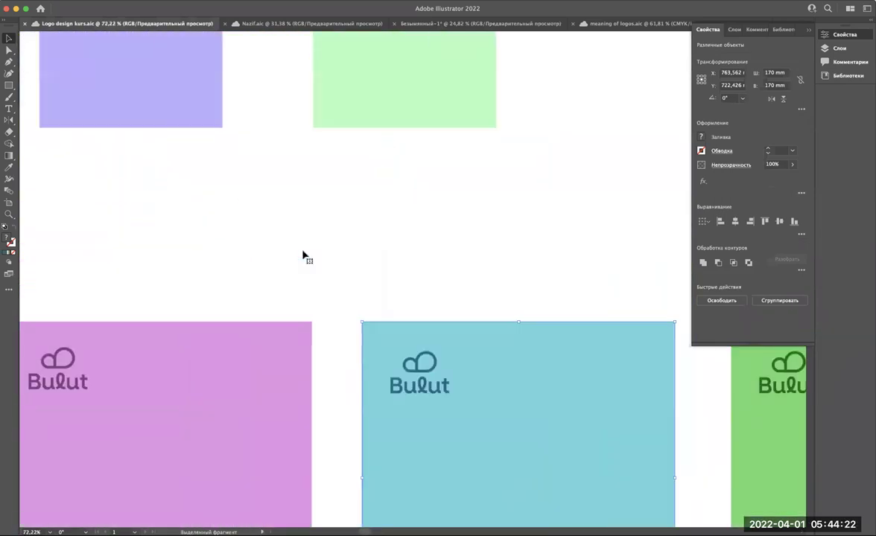
scroll(305, 253, up, 4)
scroll(363, 175, up, 2)
scroll(363, 175, up, 3)
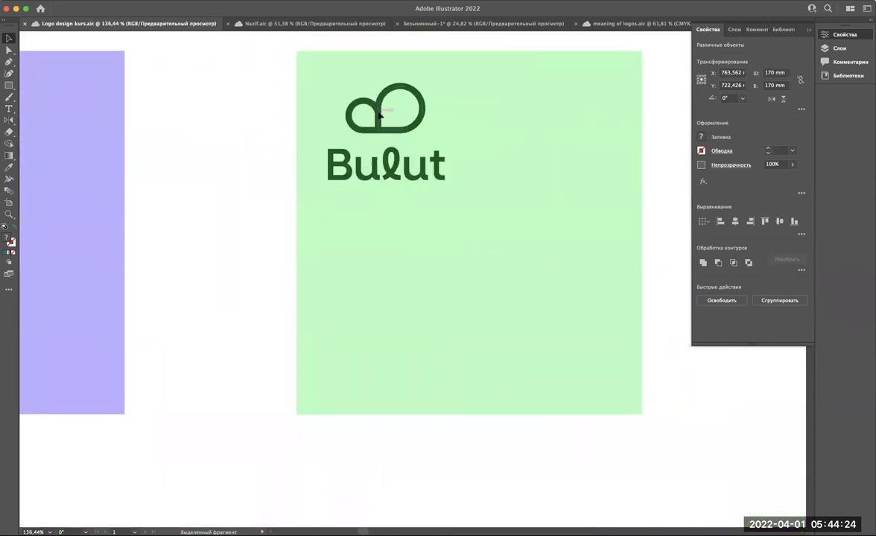
click(377, 111)
scroll(380, 115, up, 3)
double_click(378, 113)
click(379, 113)
Step: Select both cloud loops and paste them into the untitled presentation document
scroll(378, 114, up, 4)
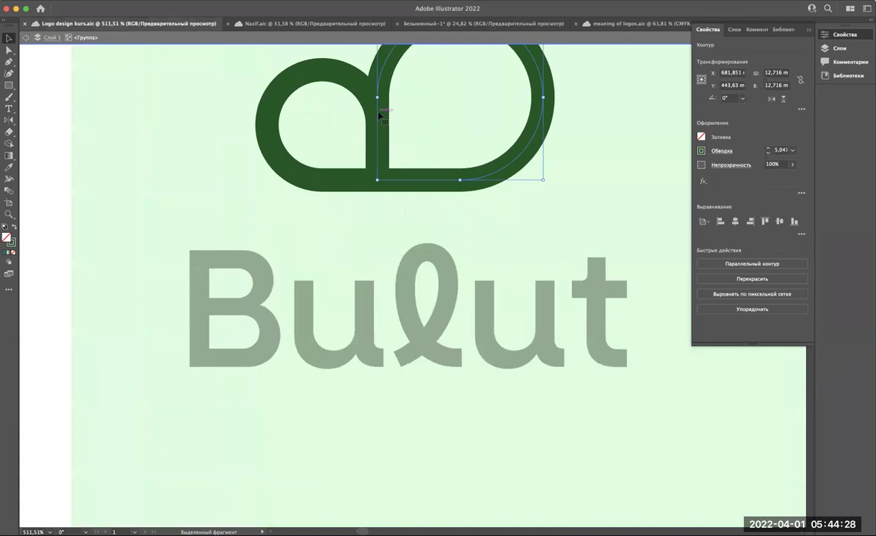
click(343, 82)
click(347, 80)
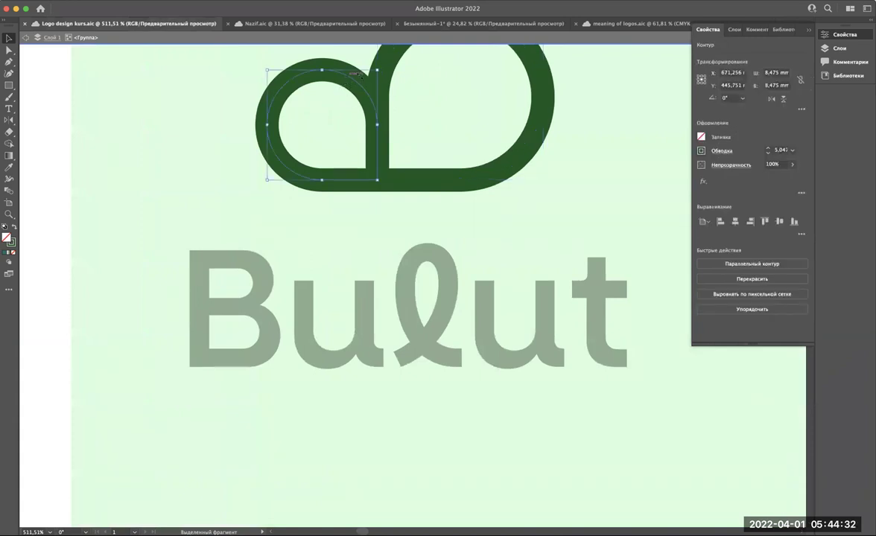
click(388, 61)
scroll(388, 62, down, 3)
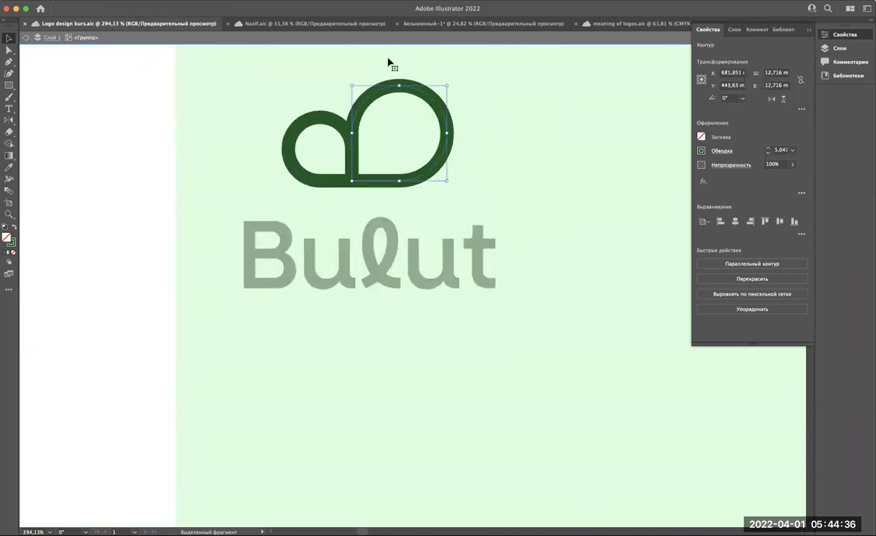
key(a)
key(v)
shift+click(312, 121)
key(a)
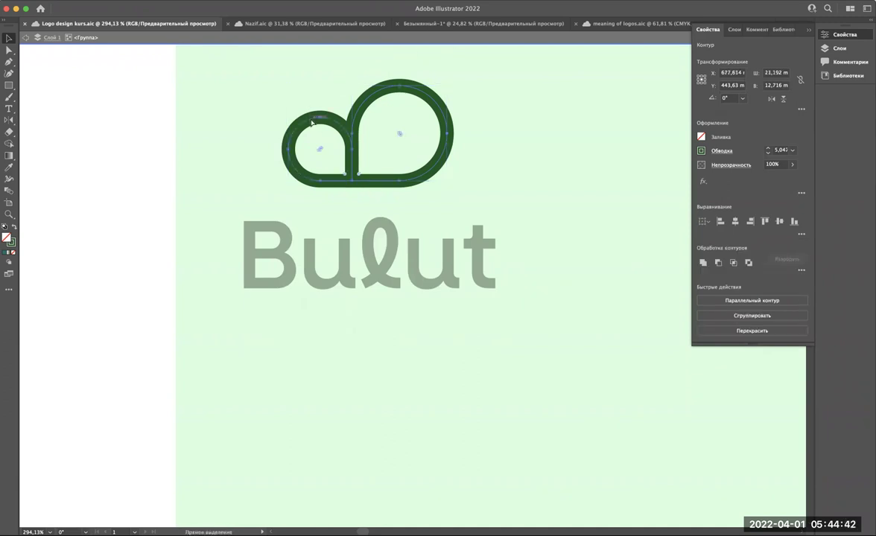
click(489, 25)
key(ctrl+v)
Step: Scale the pasted cloud logo up to about 156×94 px
scroll(385, 218, up, 3)
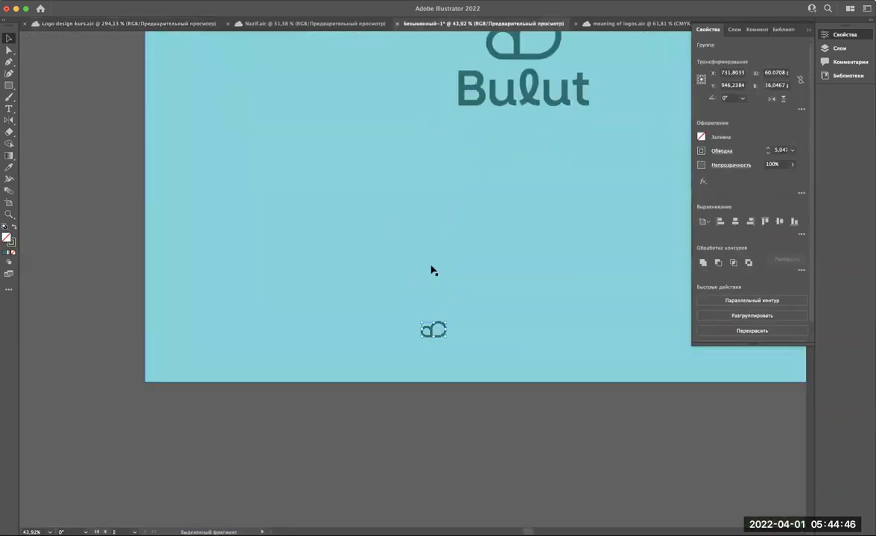
drag(434, 292, 407, 296)
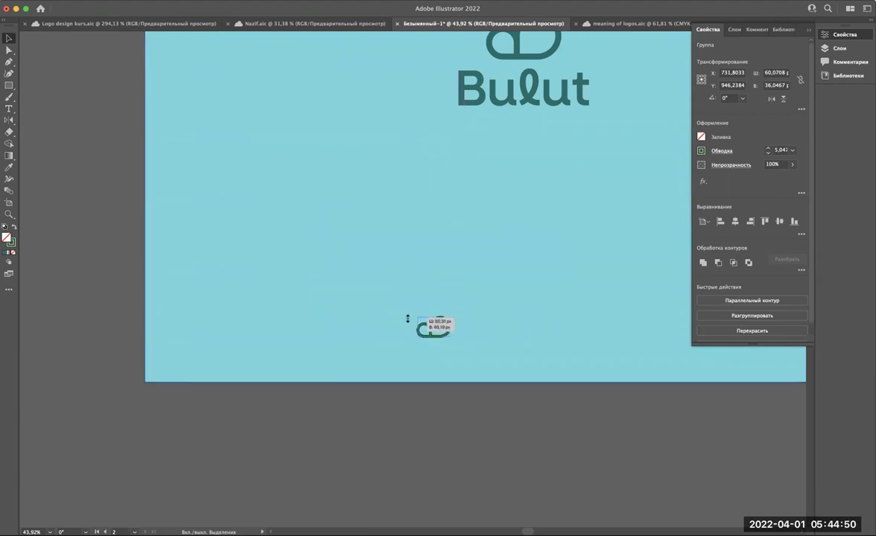
drag(408, 296, 406, 301)
click(432, 376)
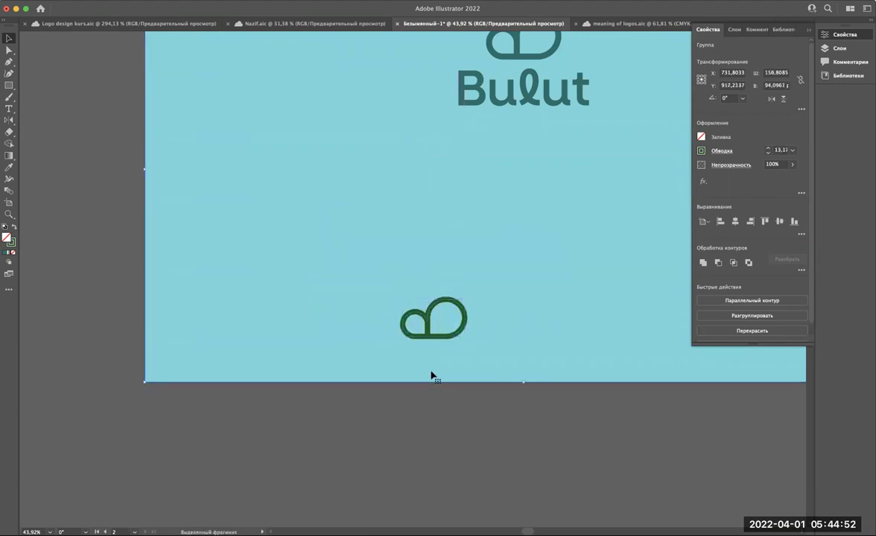
Step: Nudge the cloud logo left and exit isolated editing of the background
scroll(431, 374, up, 3)
drag(412, 266, 365, 272)
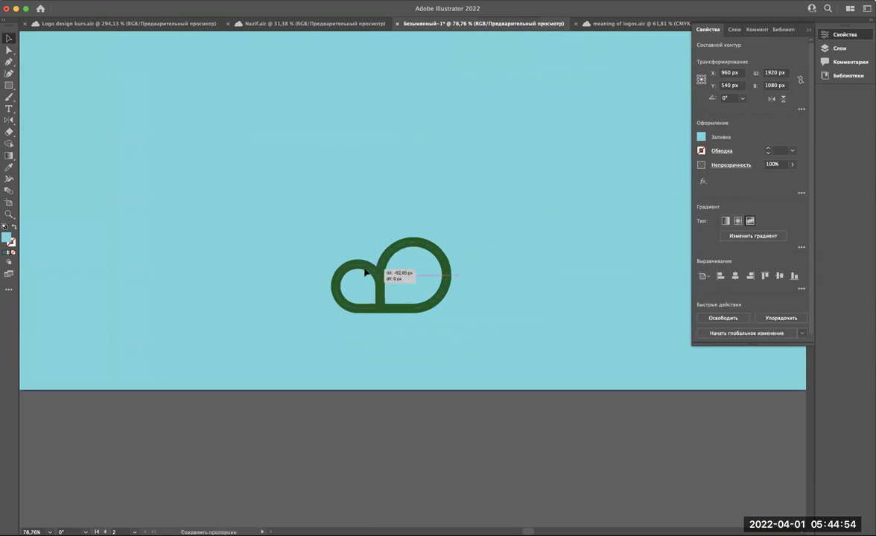
double_click(366, 273)
click(368, 391)
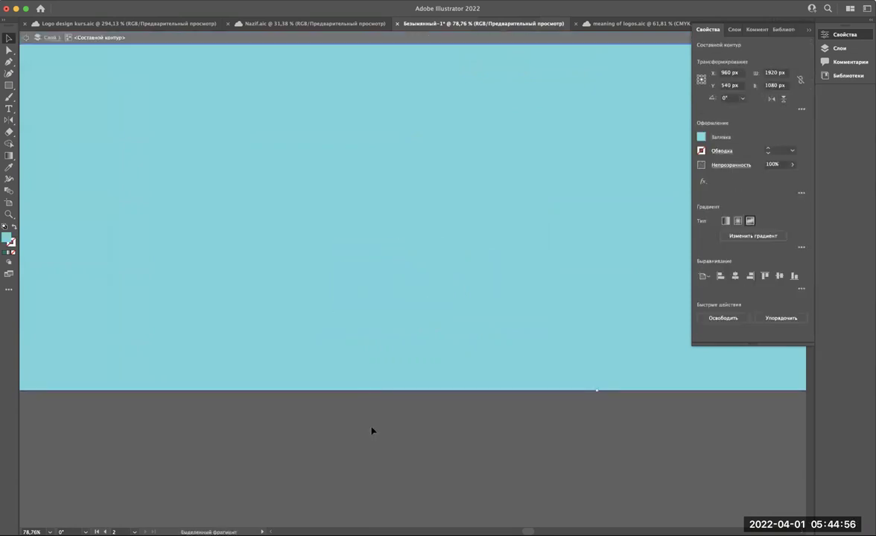
double_click(372, 431)
Step: Enter the logo group and apply Outline Stroke to the small loop
click(372, 270)
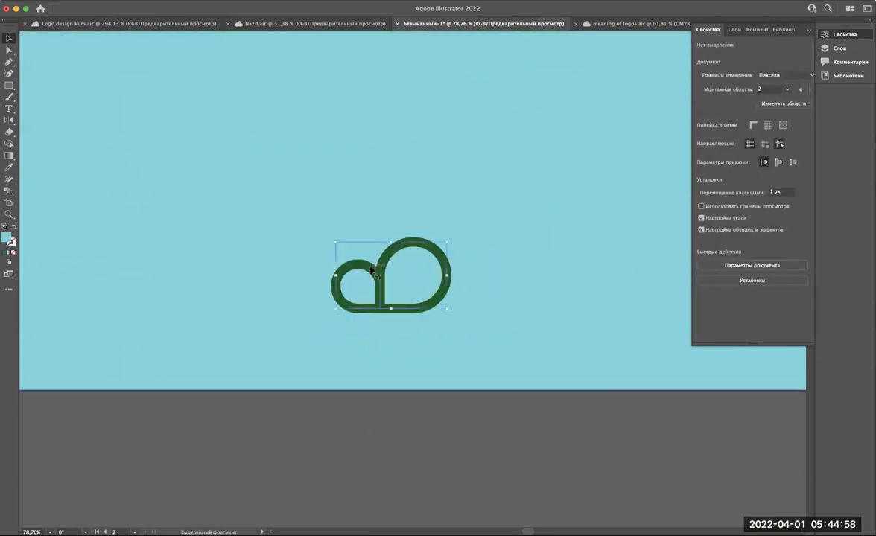
double_click(371, 270)
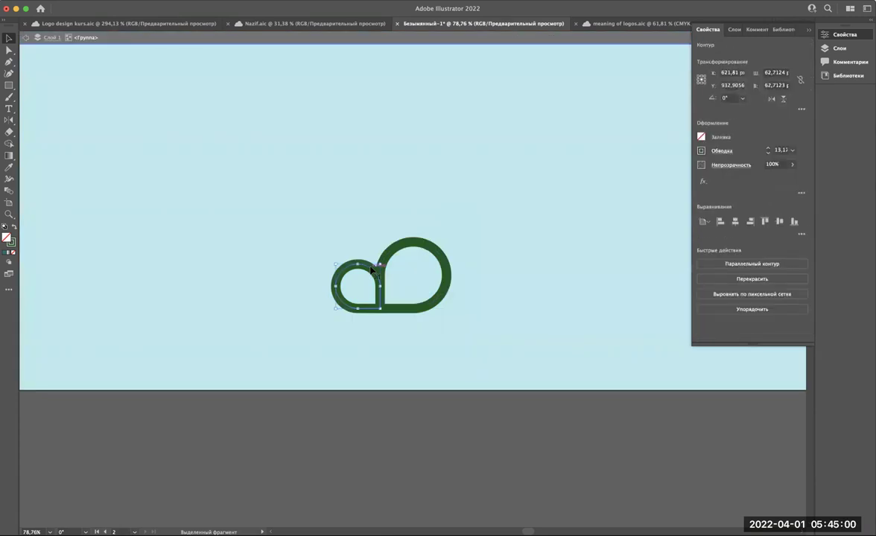
scroll(372, 270, up, 3)
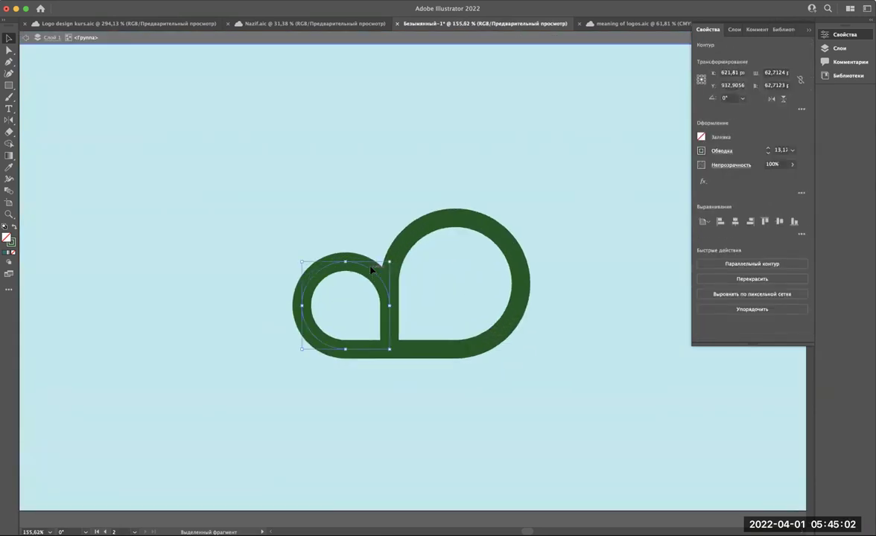
scroll(372, 270, up, 3)
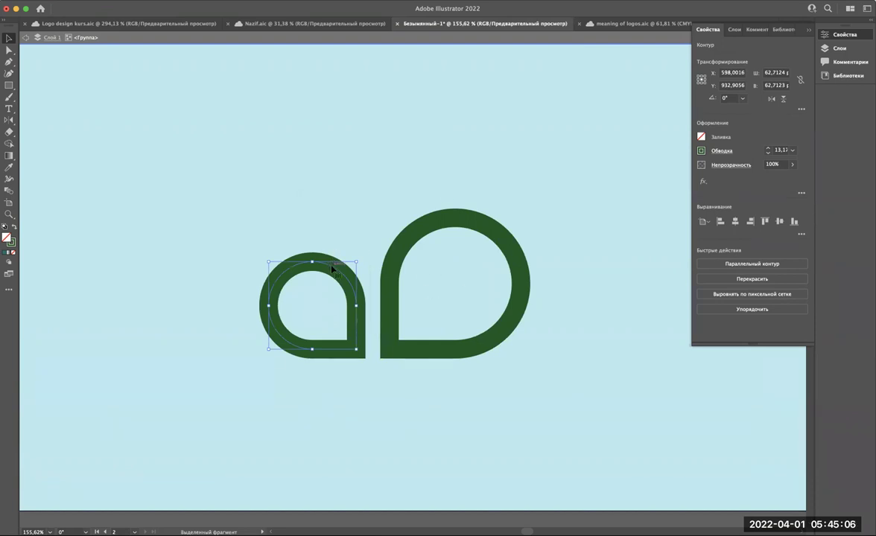
scroll(332, 269, up, 3)
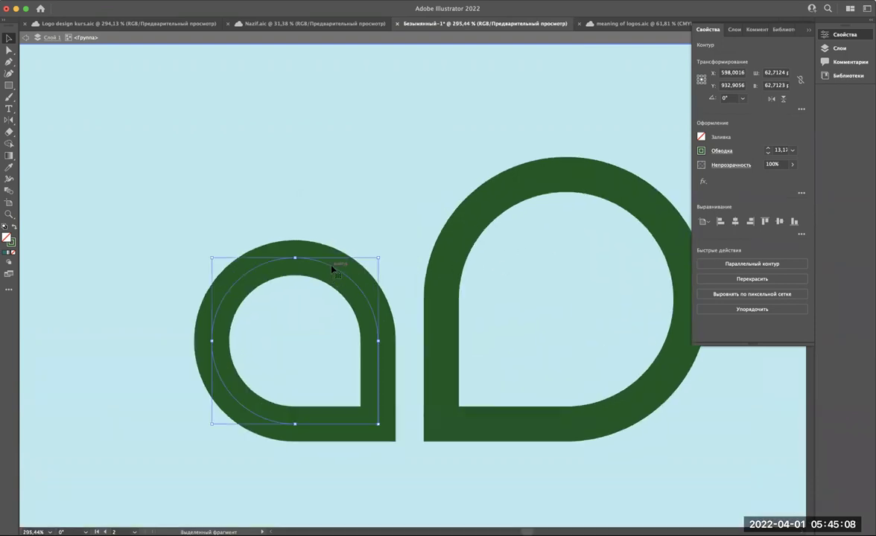
scroll(333, 269, up, 3)
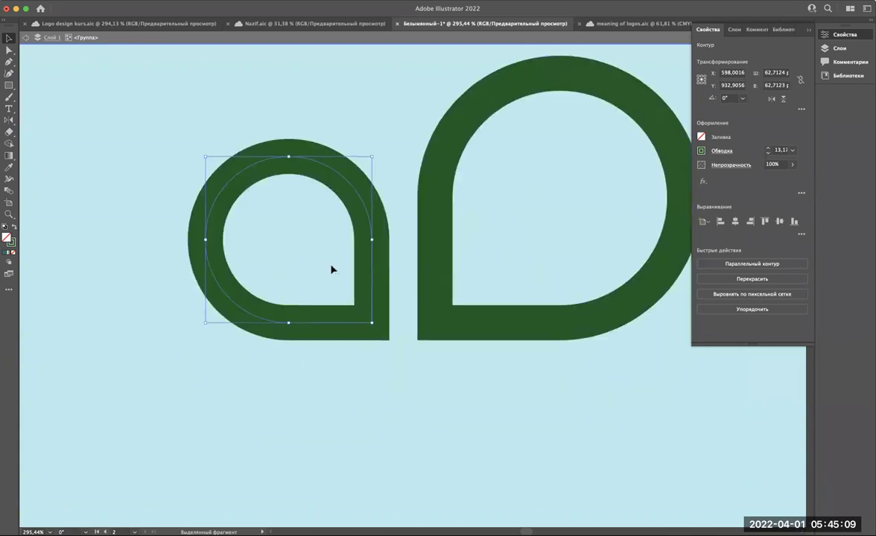
click(161, 1)
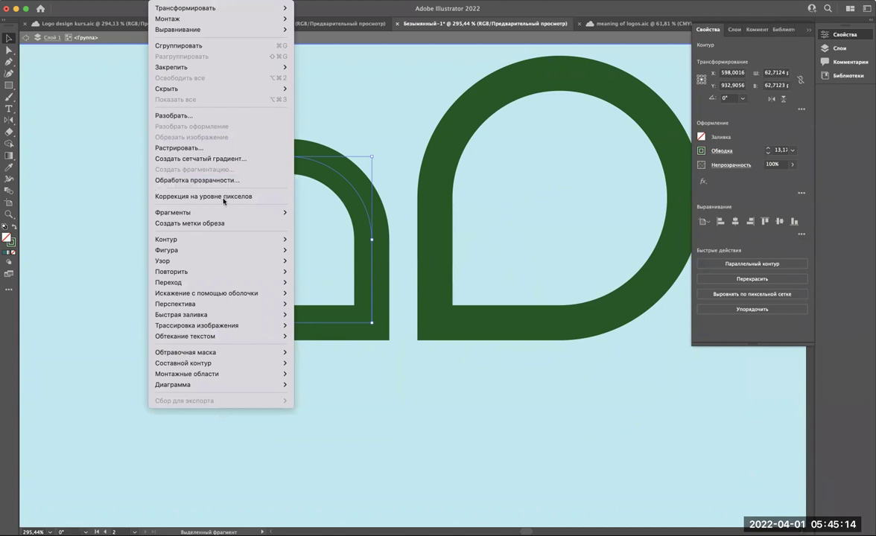
mouse_move(167, 239)
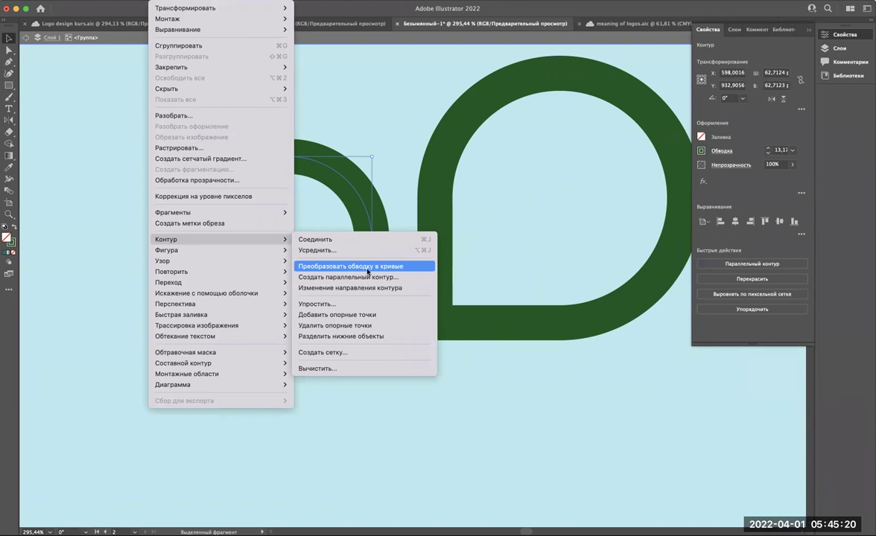
click(367, 267)
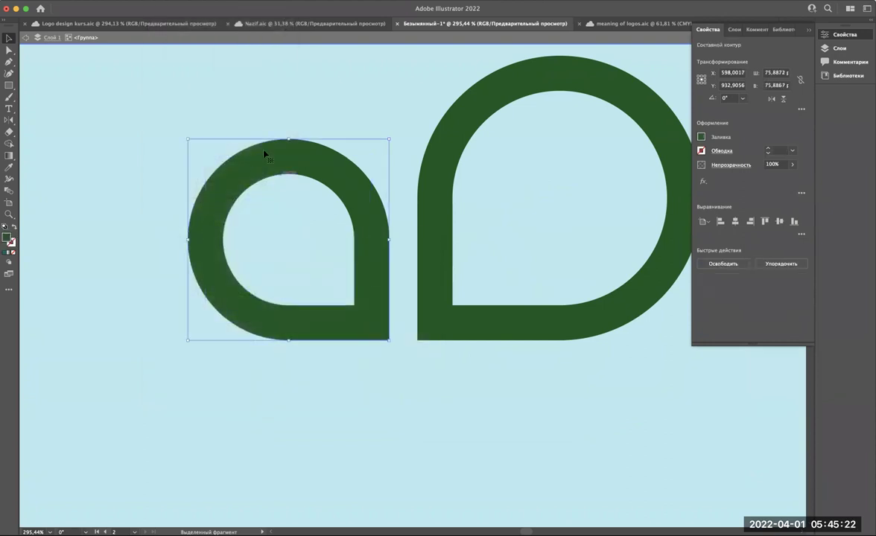
Step: Apply Outline Stroke to the large loop so it becomes a filled shape
scroll(304, 161, right, 3)
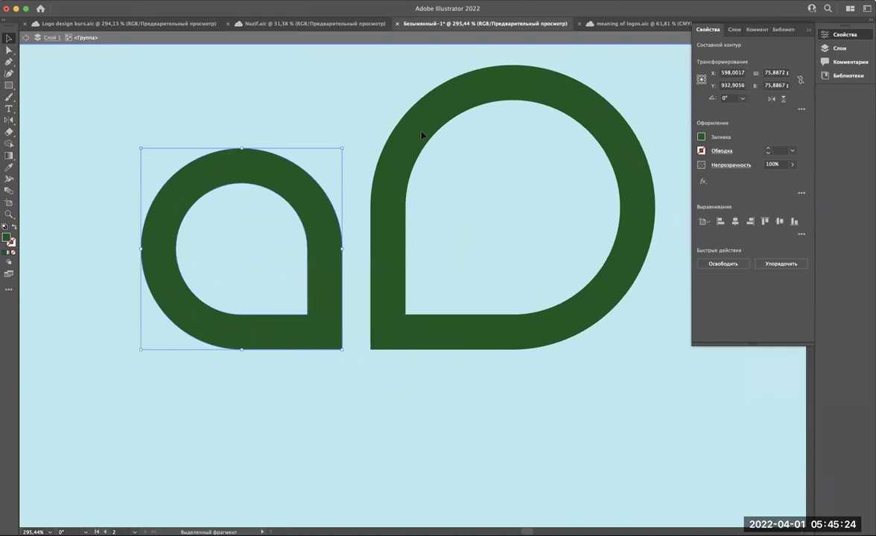
click(418, 133)
key(super+z)
key(super+shift+z)
click(174, 5)
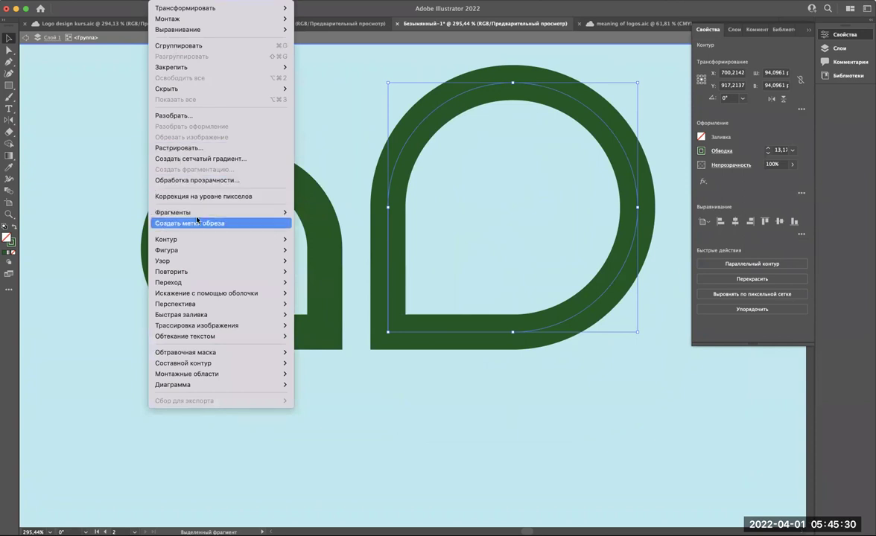
mouse_move(216, 239)
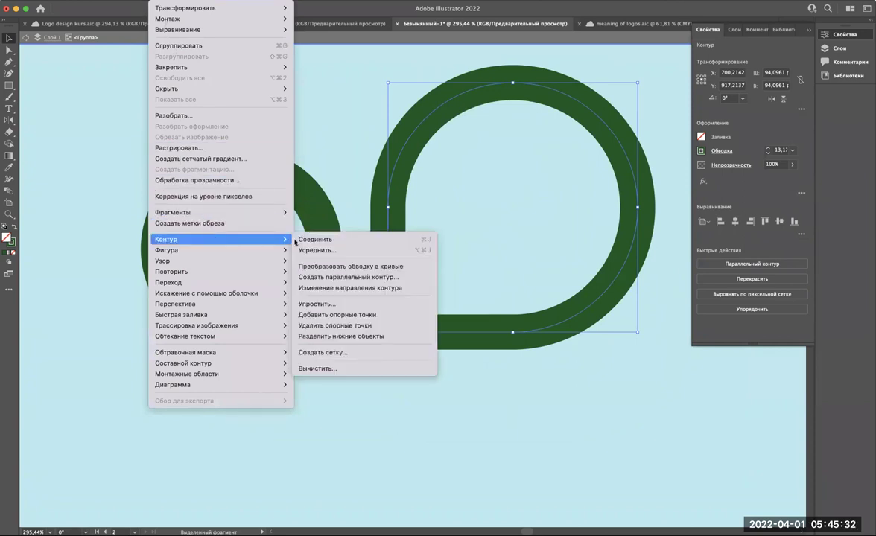
click(349, 267)
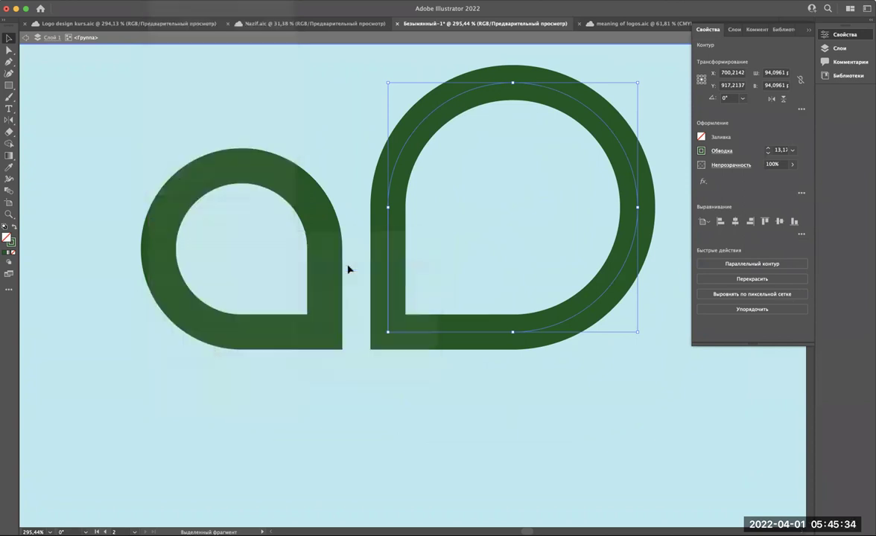
scroll(348, 271, down, 3)
scroll(347, 277, down, 2)
scroll(346, 280, down, 2)
Step: Move the aD mark up and to the right below the Bulut logo
click(360, 454)
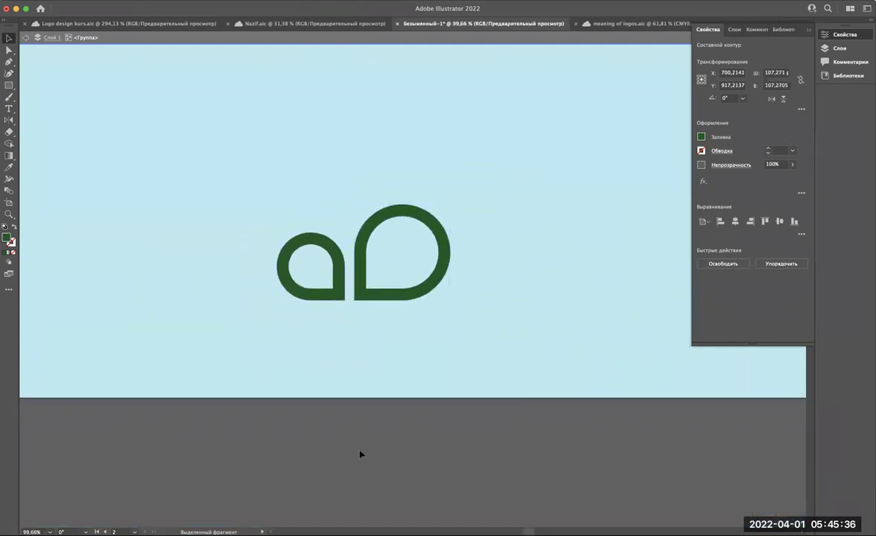
scroll(360, 454, down, 3)
click(383, 367)
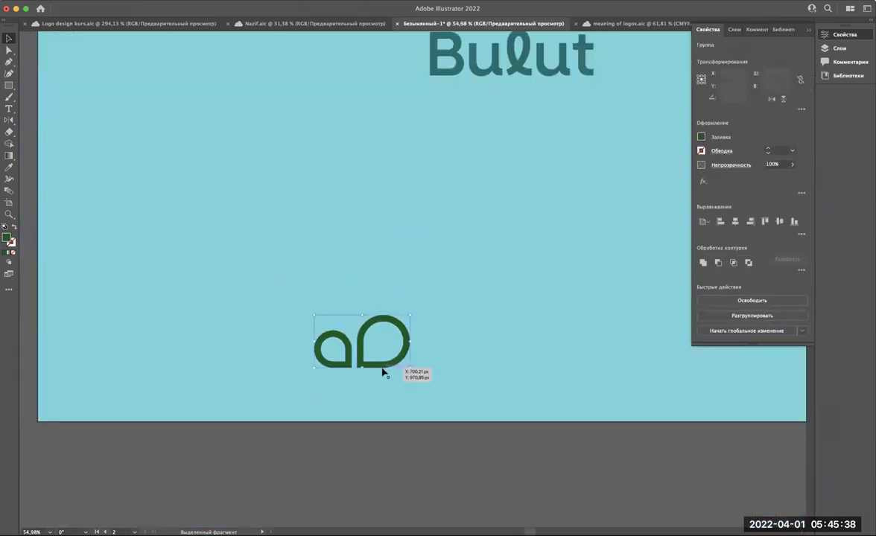
scroll(383, 371, right, 3)
scroll(383, 370, up, 2)
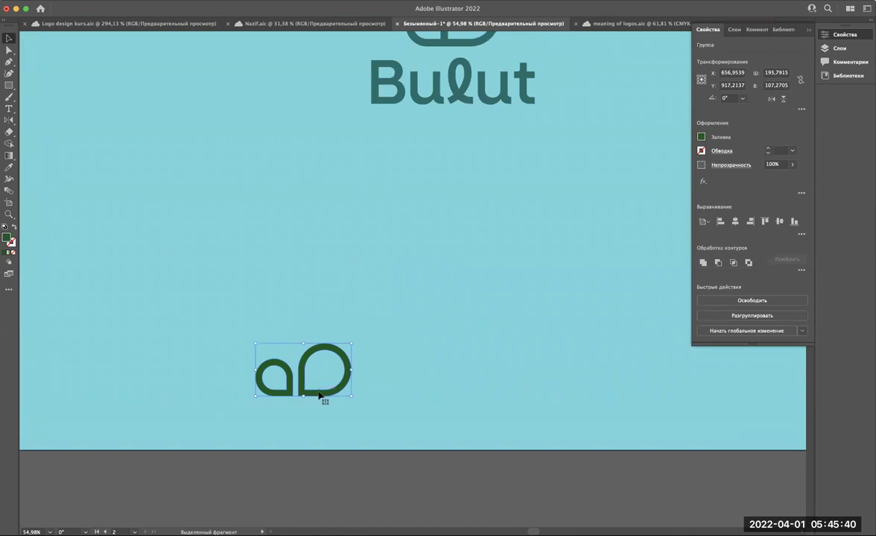
drag(319, 395, 378, 345)
scroll(378, 345, up, 2)
scroll(378, 345, right, 2)
Step: Recolour the aD mark with the Bulut logo's teal using the Eyedropper
click(418, 150)
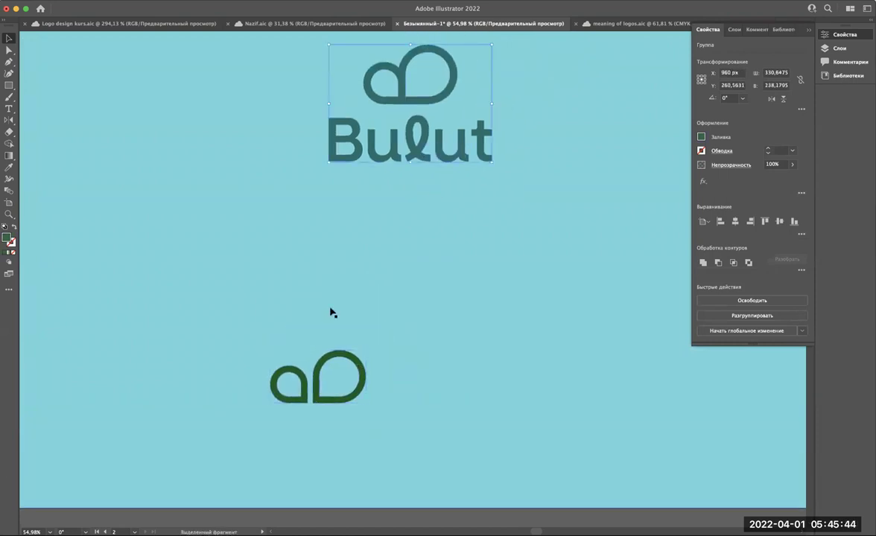
click(331, 358)
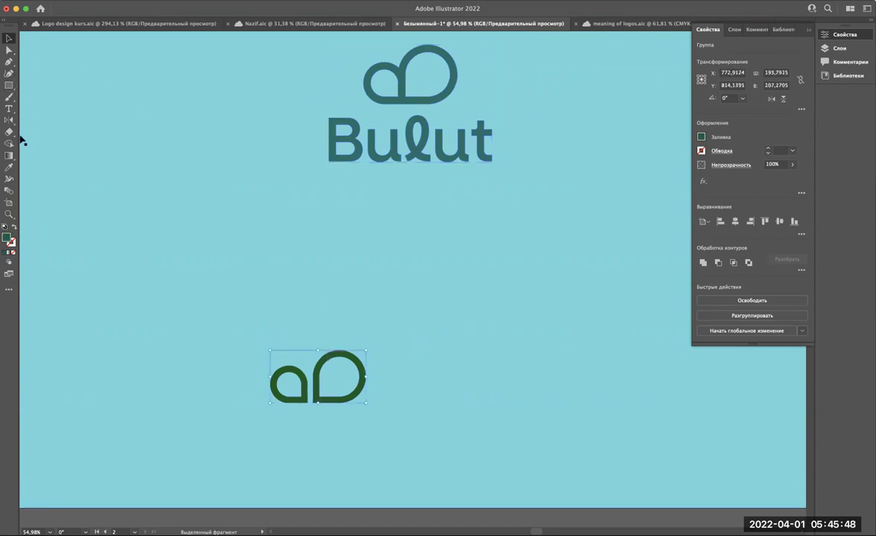
click(10, 169)
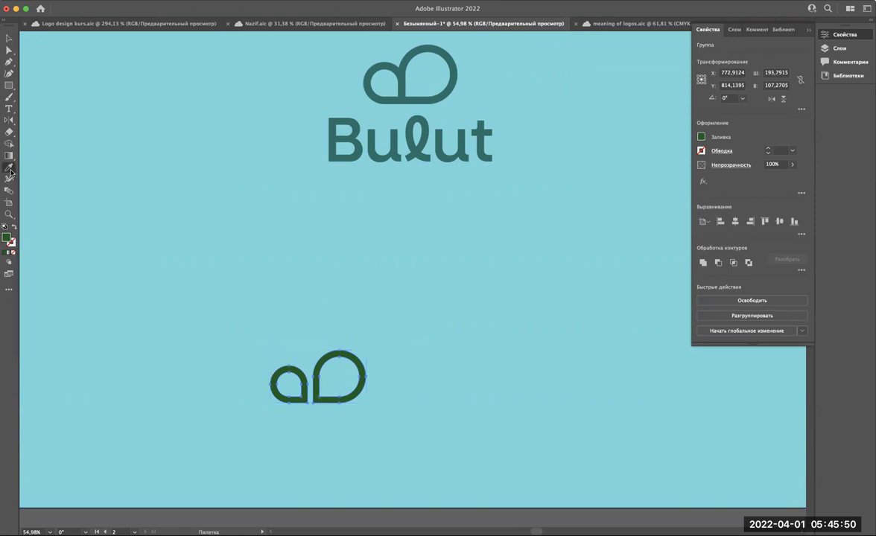
click(399, 97)
key(v)
scroll(331, 358, down, 3)
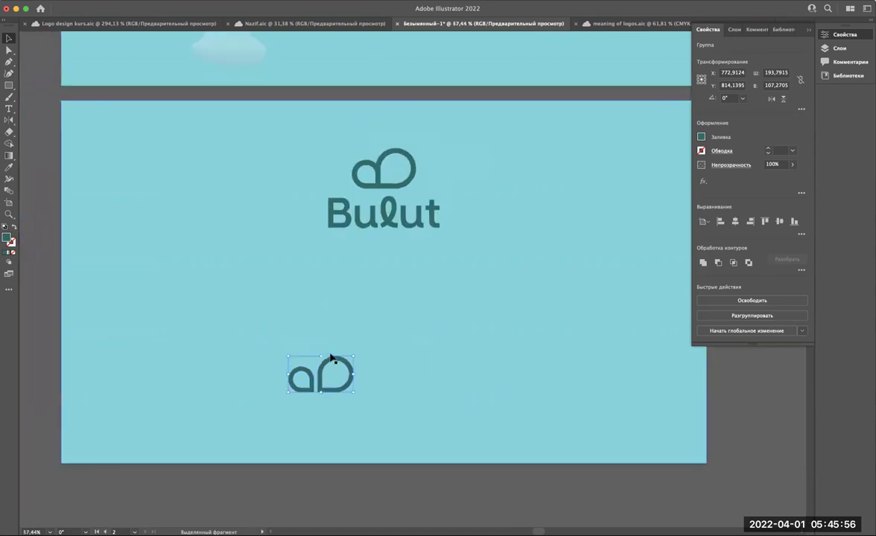
scroll(330, 358, down, 4)
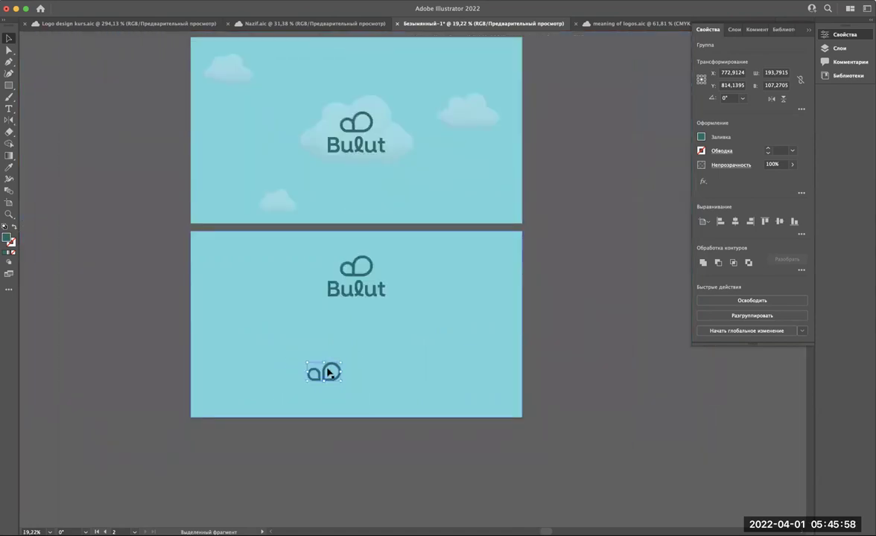
scroll(328, 373, up, 3)
scroll(307, 409, up, 2)
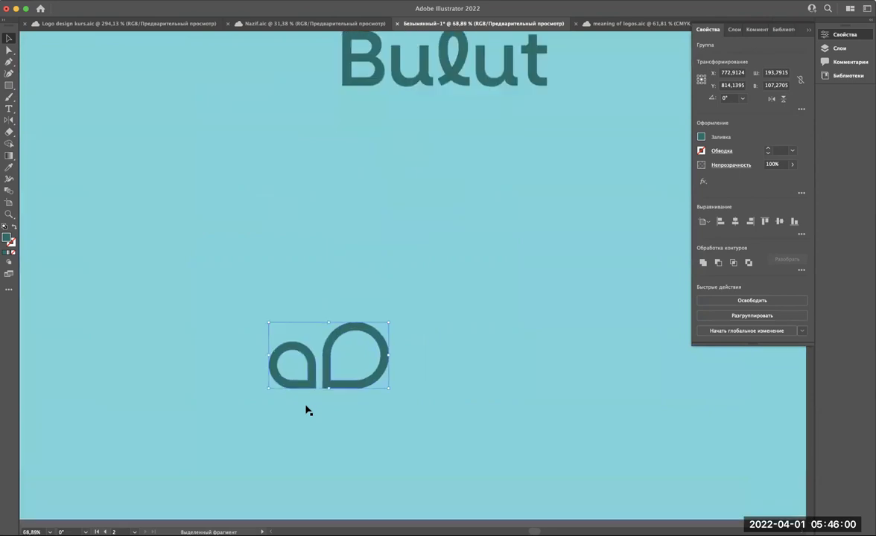
scroll(347, 385, down, 2)
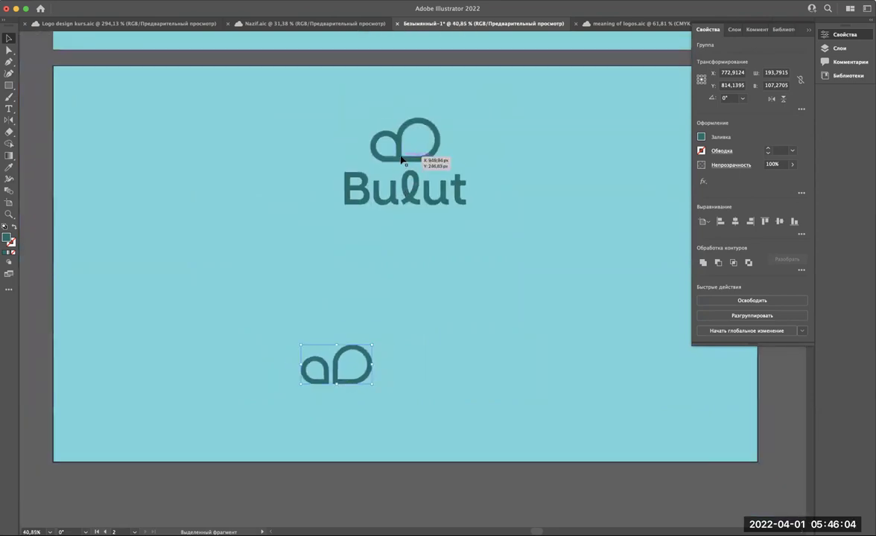
scroll(401, 161, down, 2)
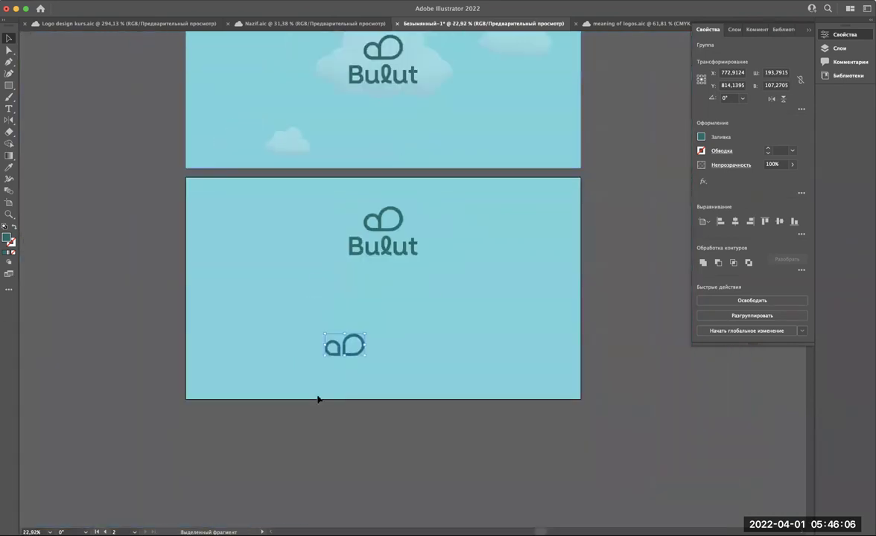
scroll(356, 406, up, 3)
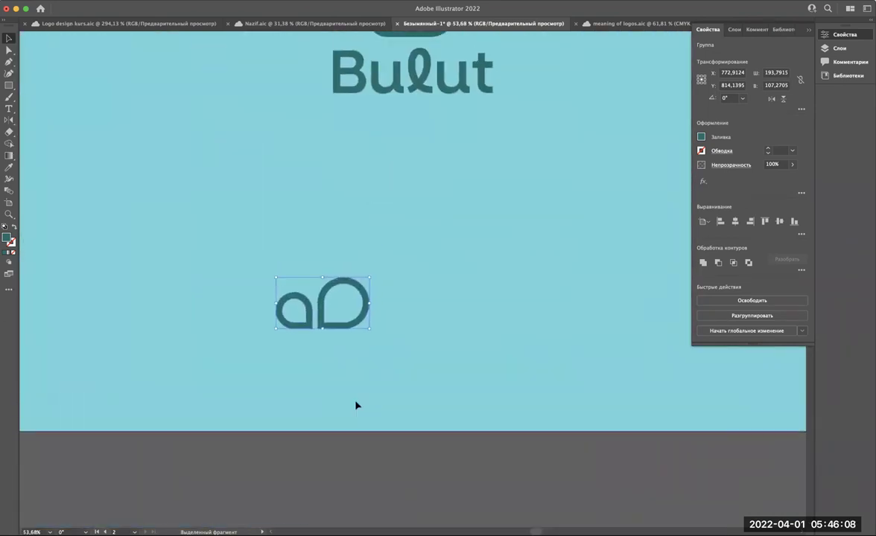
scroll(356, 405, down, 1)
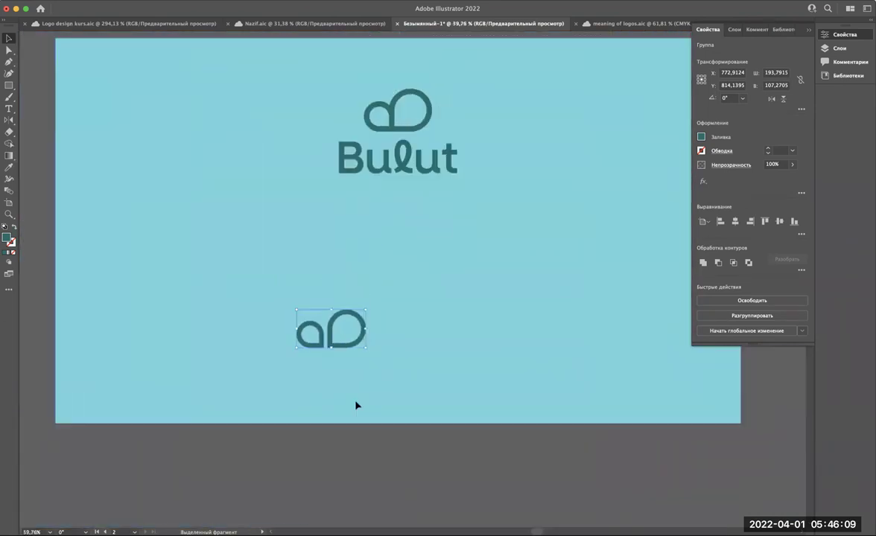
Step: Inside the aD group, slide the 'a' shape right against the D, then exit isolation
double_click(322, 339)
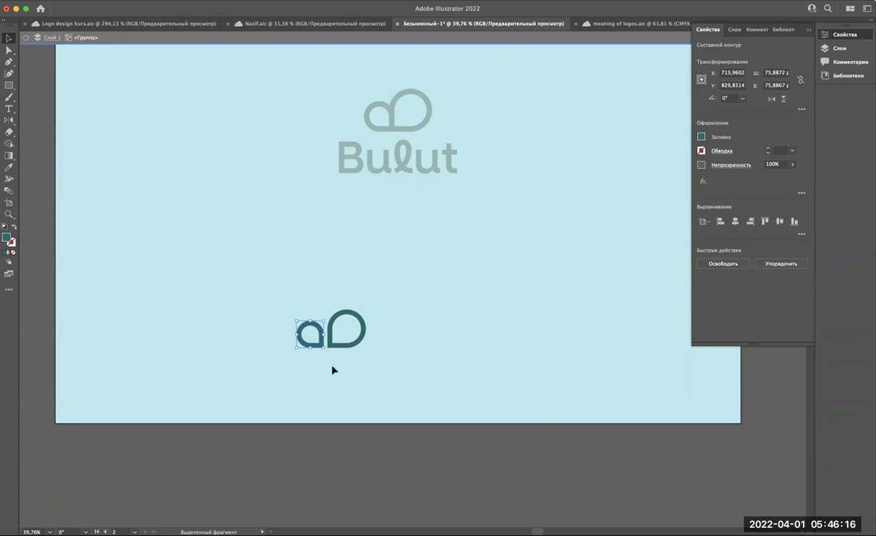
scroll(322, 376, up, 4)
drag(324, 308, 333, 313)
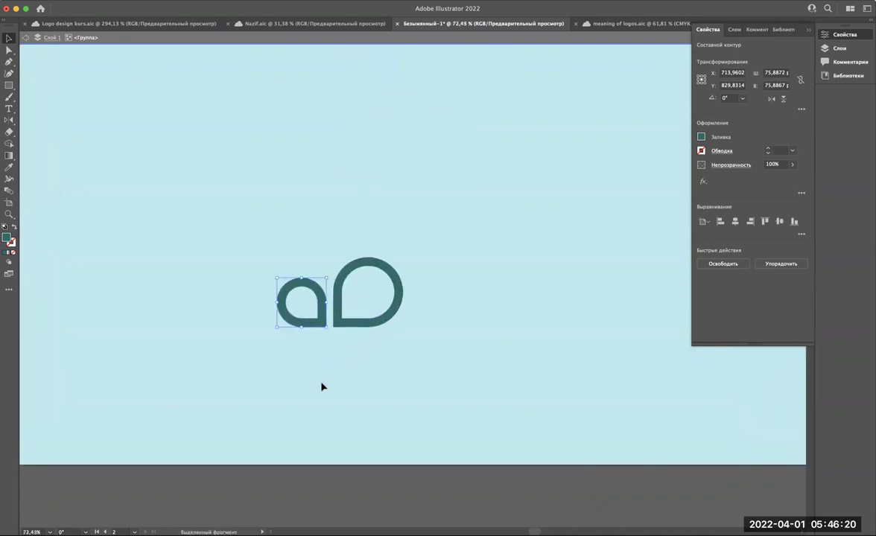
scroll(322, 386, down, 5)
click(322, 438)
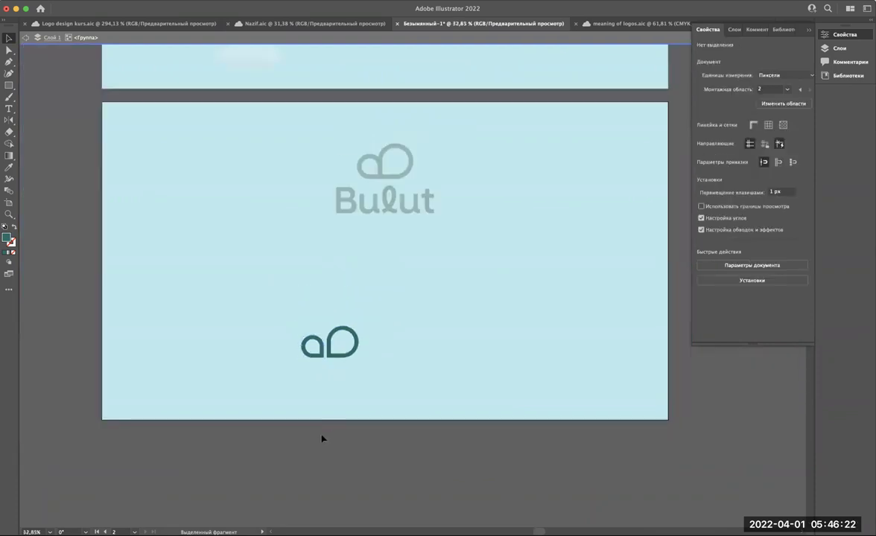
scroll(322, 438, up, 5)
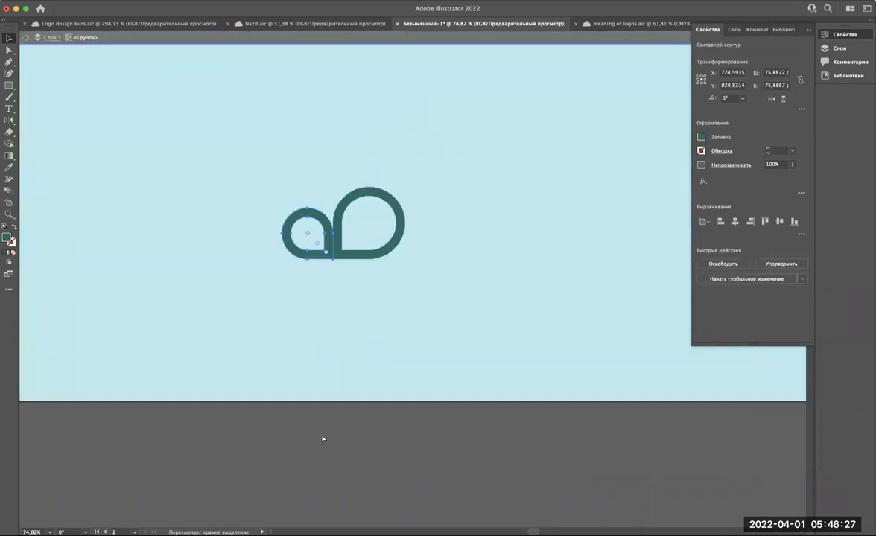
double_click(316, 249)
scroll(305, 257, up, 4)
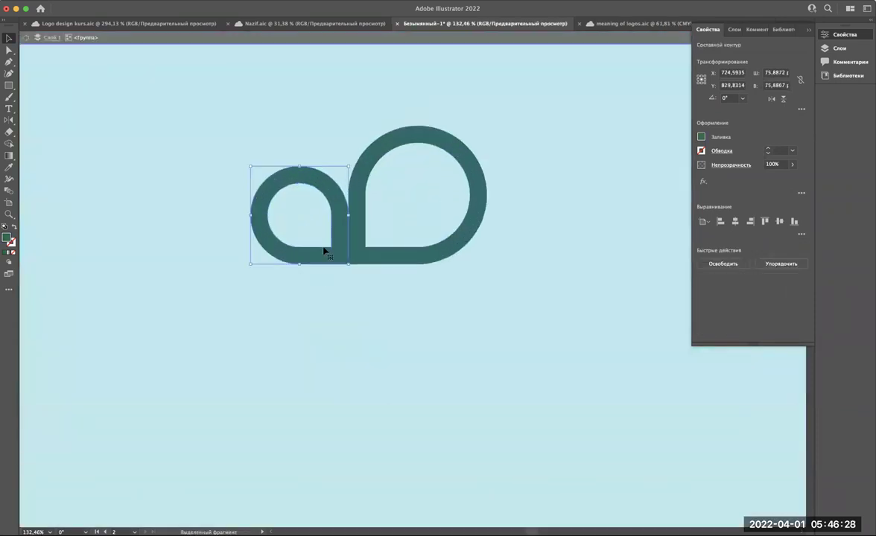
drag(333, 244, 348, 244)
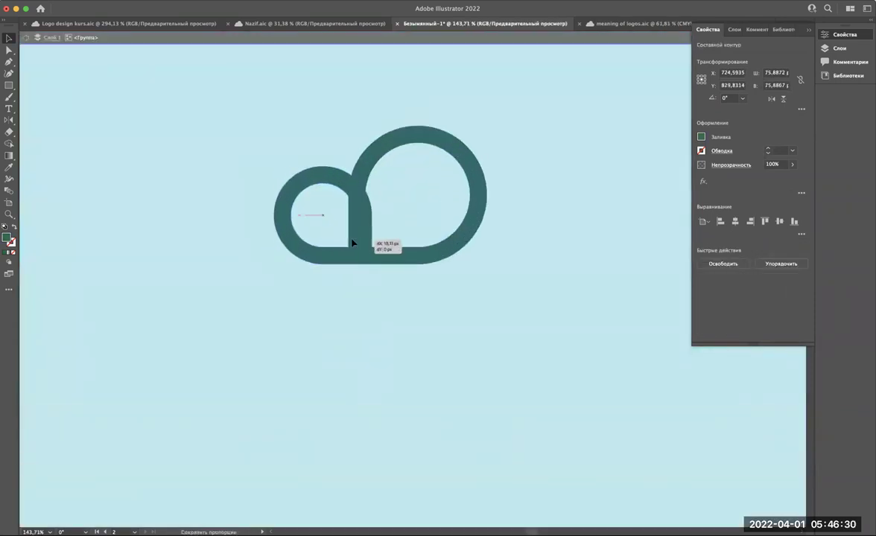
double_click(303, 351)
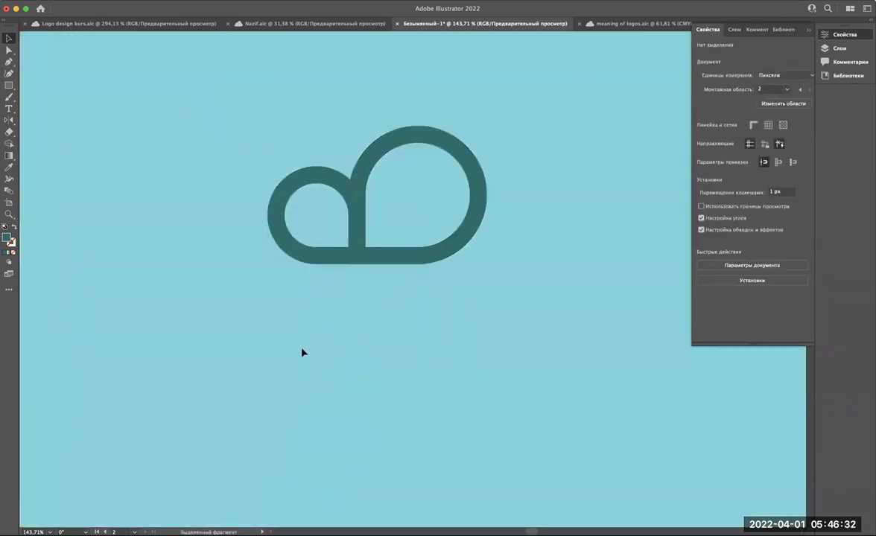
scroll(303, 352, down, 5)
click(313, 346)
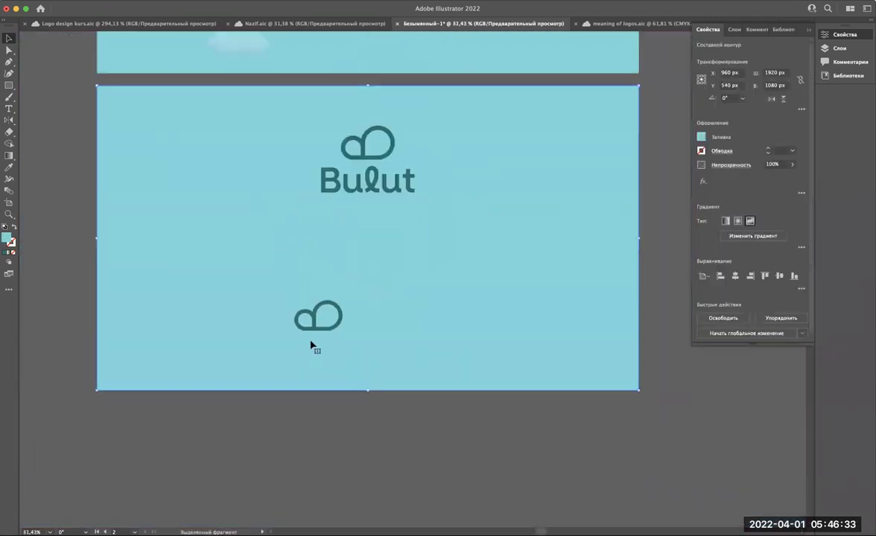
Step: Rotate the cloud icon 270° so it stands upright as a B
click(343, 314)
scroll(346, 294, up, 2)
mouse_move(345, 297)
mouse_down()
mouse_move(357, 383)
mouse_move(342, 348)
mouse_move(355, 302)
mouse_move(383, 282)
mouse_move(170, 285)
mouse_up()
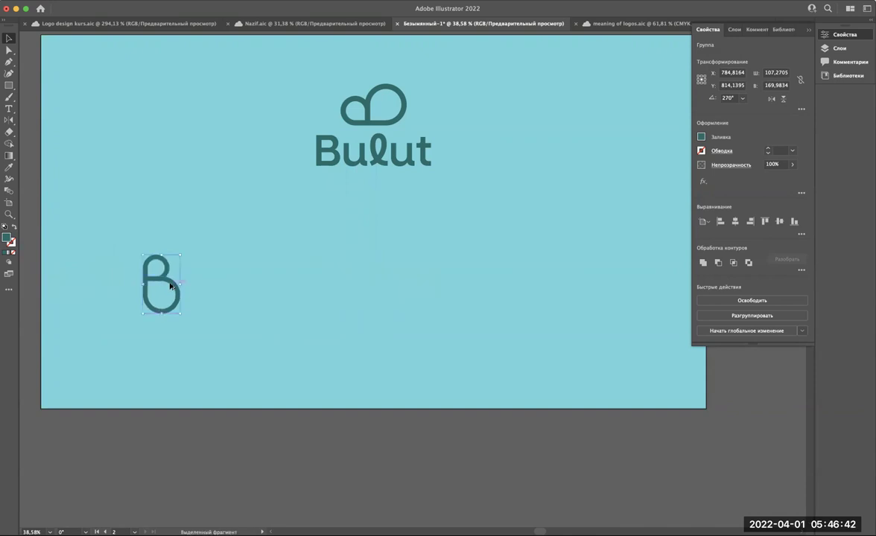
double_click(169, 285)
click(171, 289)
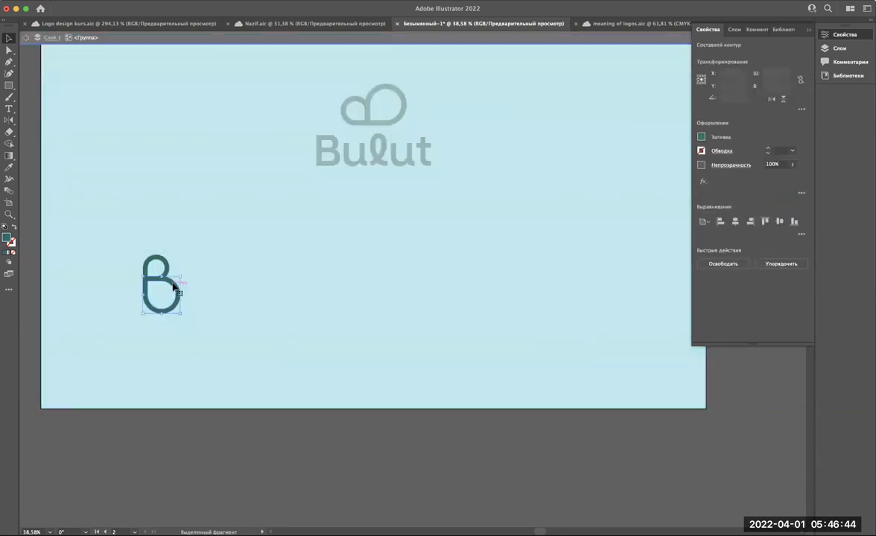
double_click(216, 262)
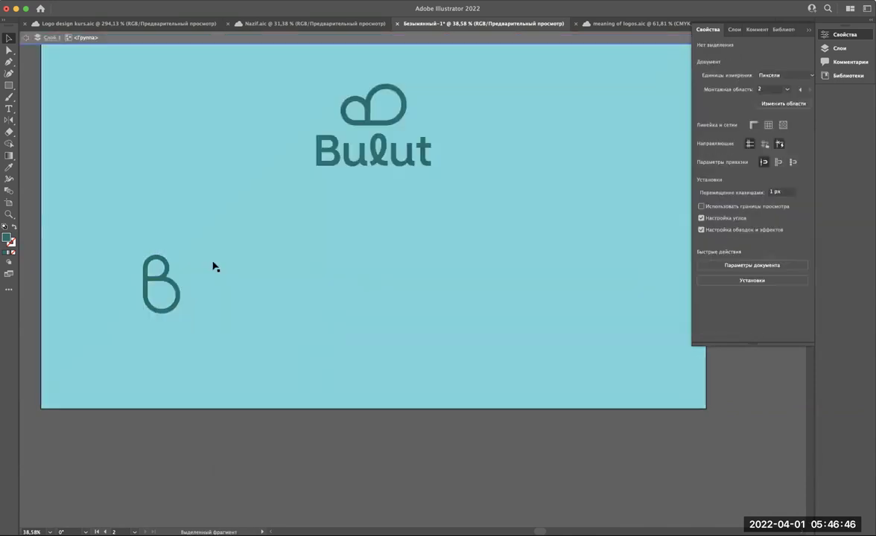
click(175, 292)
Step: Duplicate the B to the left, delete its upper loop, and rotate the bowl into a teardrop
mouse_move(173, 288)
mouse_down()
mouse_move(385, 287)
mouse_move(182, 293)
mouse_up()
double_click(177, 285)
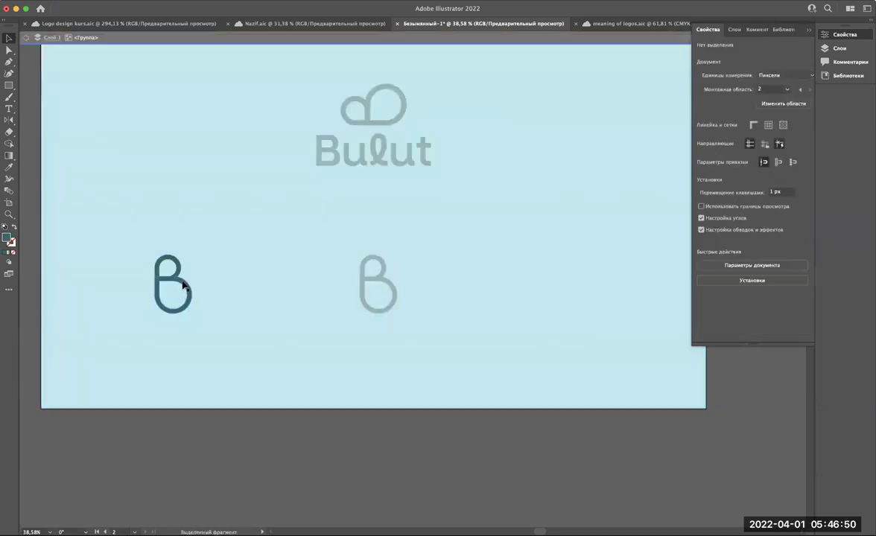
scroll(173, 283, up, 2)
click(173, 280)
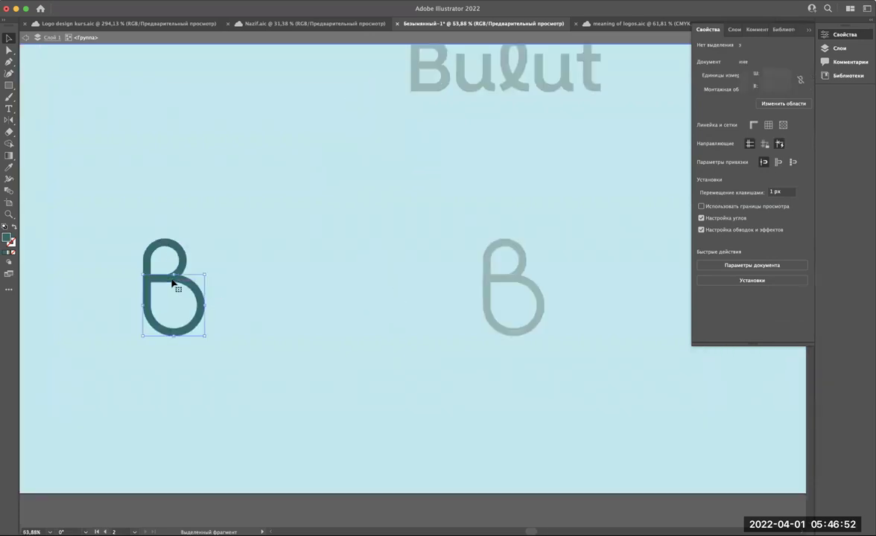
click(179, 255)
key(Delete)
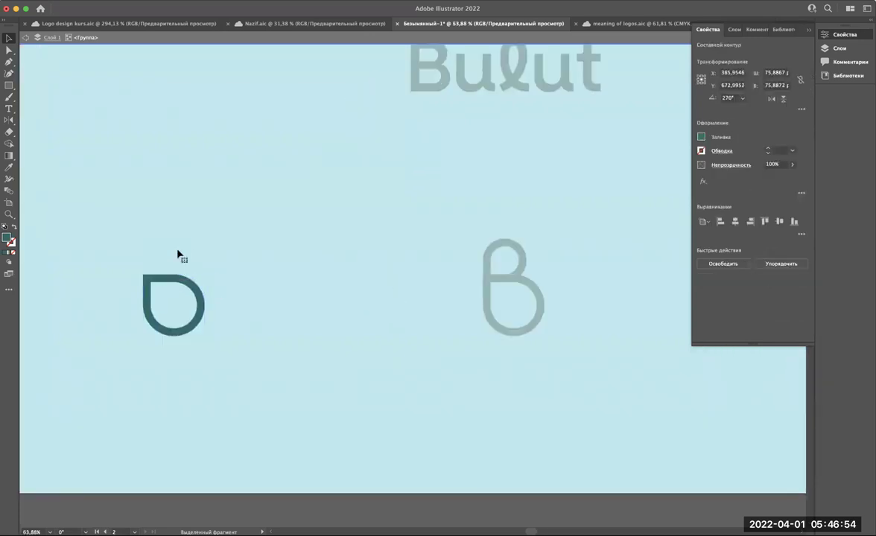
click(184, 283)
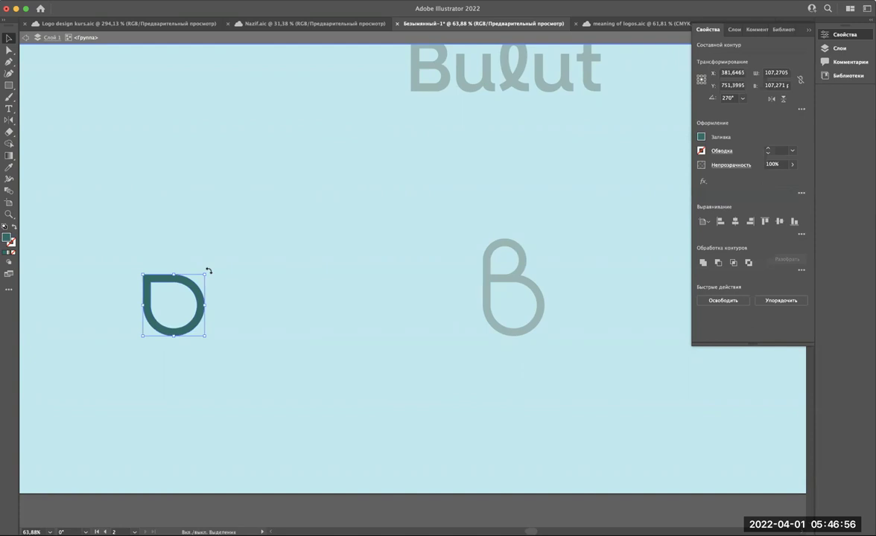
drag(206, 269, 227, 302)
click(226, 275)
double_click(225, 262)
scroll(225, 262, down, 2)
scroll(230, 266, right, 2)
Step: Duplicate the B to the right and rotate the copy sideways into a cloud
click(368, 288)
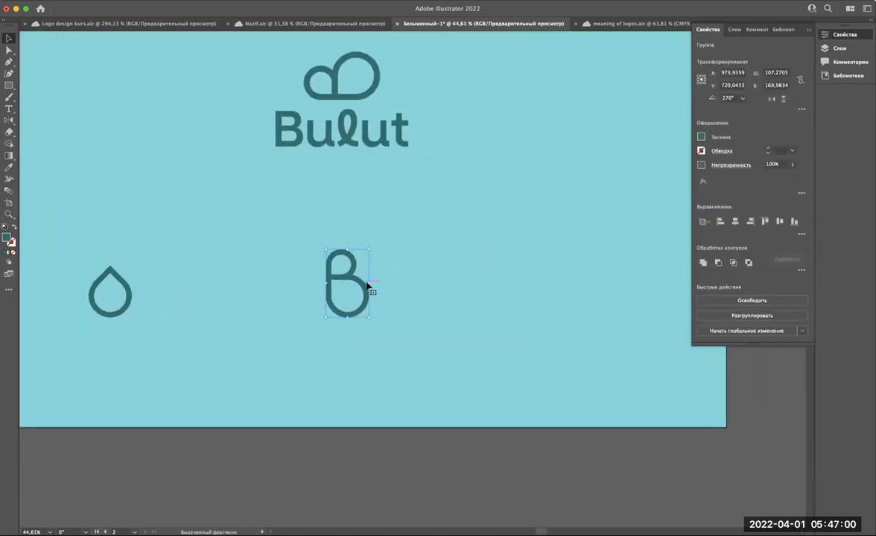
scroll(328, 291, right, 3)
drag(255, 296, 490, 296)
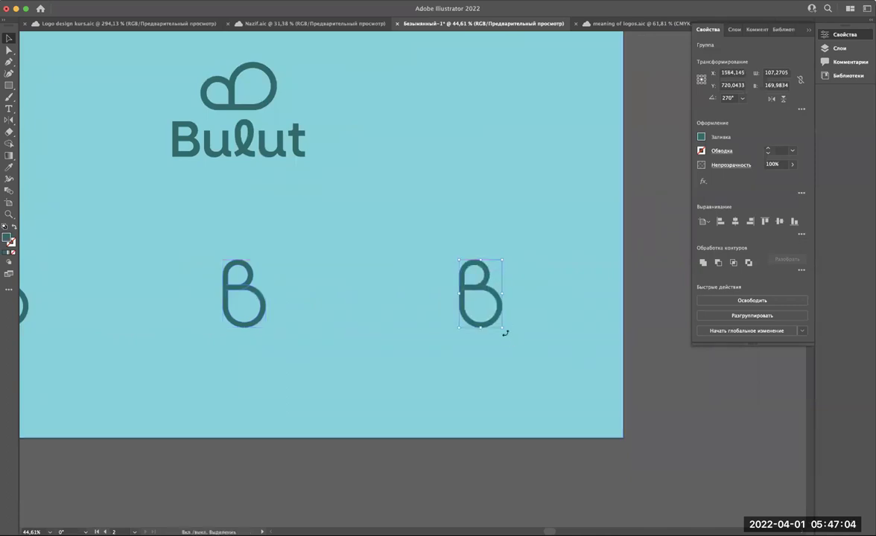
drag(505, 333, 530, 245)
click(507, 281)
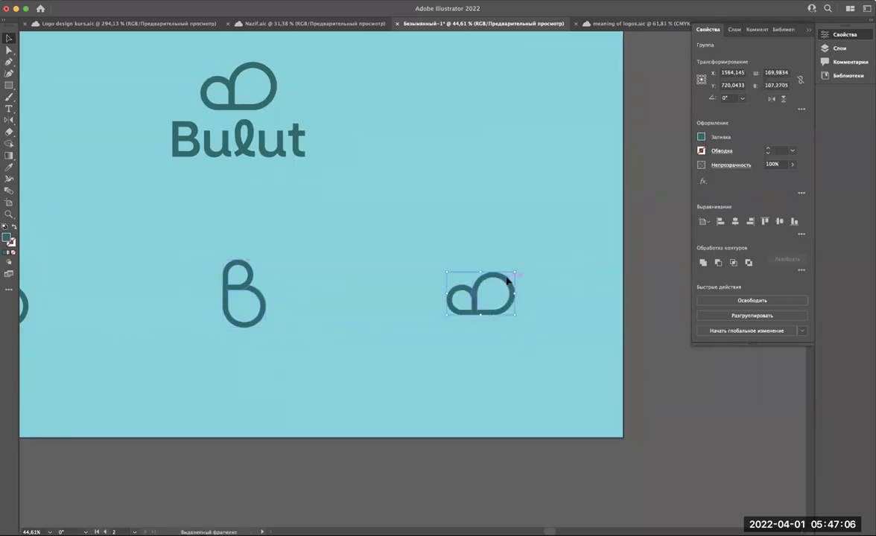
Step: Select the drop, B and cloud together and vertically centre-align them in one row
scroll(507, 279, down, 3)
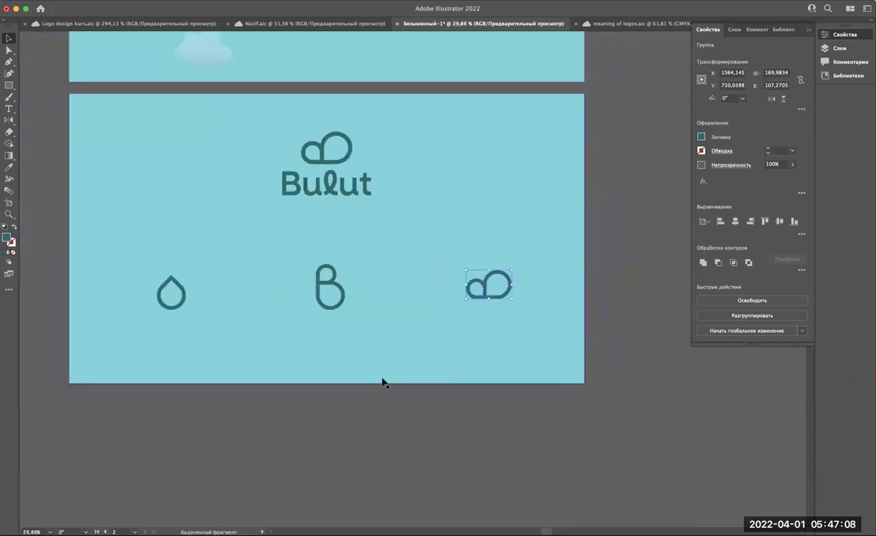
shift+click(177, 296)
shift+click(339, 292)
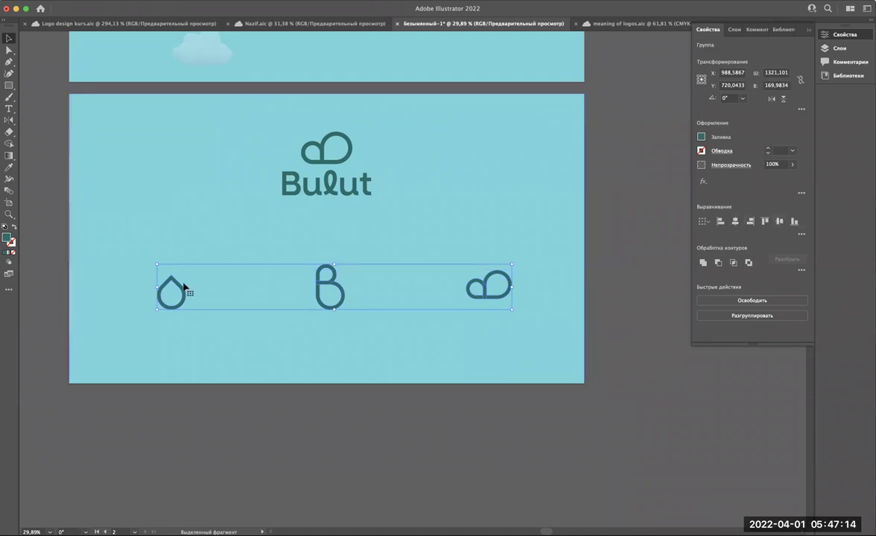
click(779, 222)
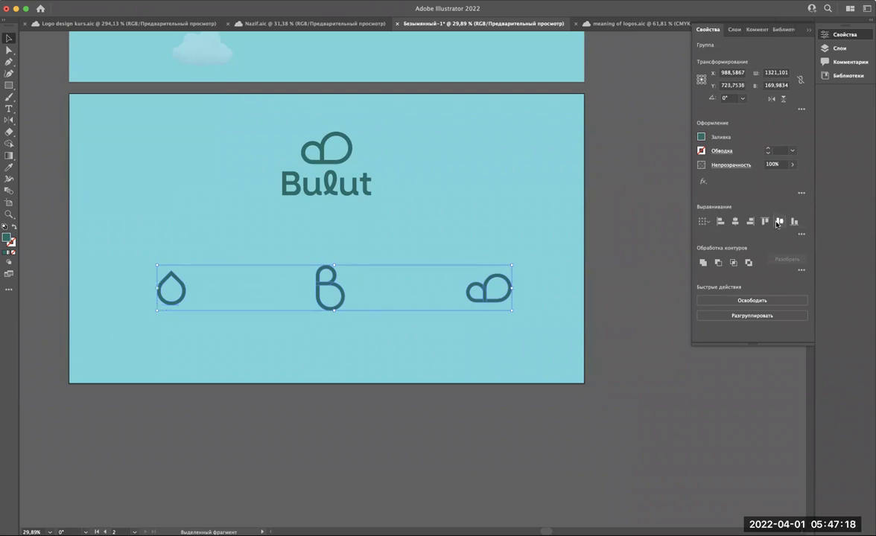
click(303, 436)
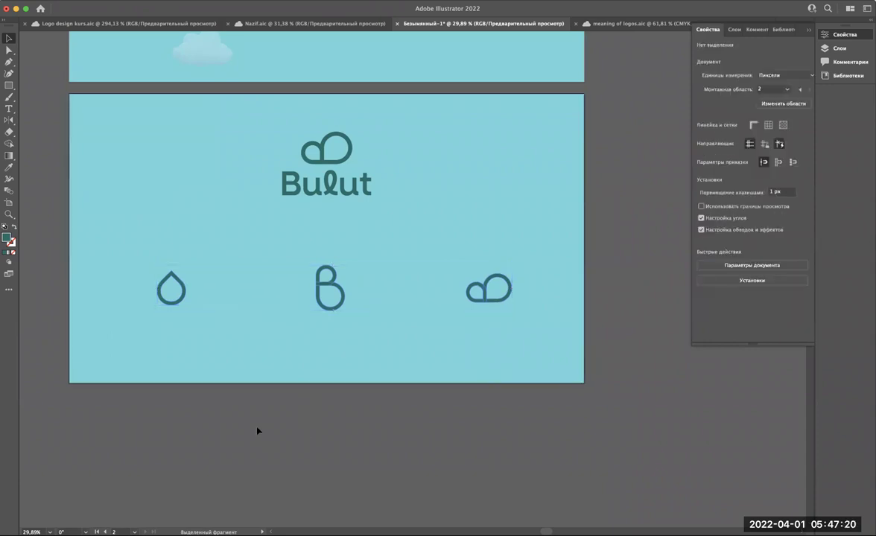
scroll(195, 356, up, 1)
scroll(196, 356, up, 1)
scroll(195, 356, up, 2)
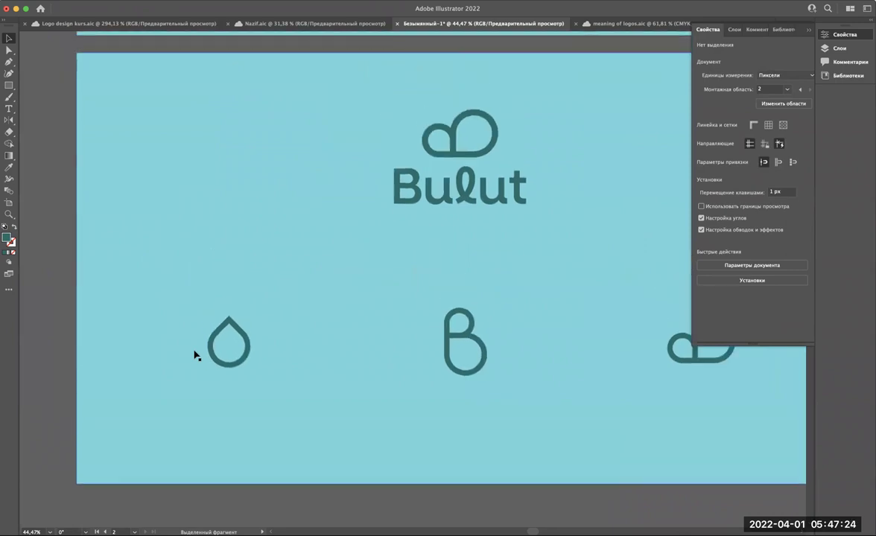
Step: Add a caption below the drop, enlarge it and colour it Bulut's teal
key(t)
click(185, 427)
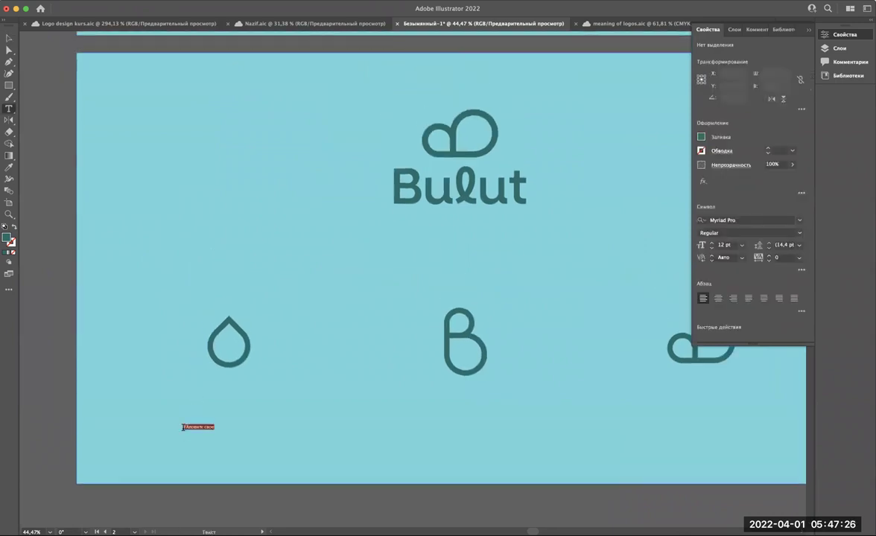
click(711, 243)
click(712, 243)
click(711, 243)
click(712, 243)
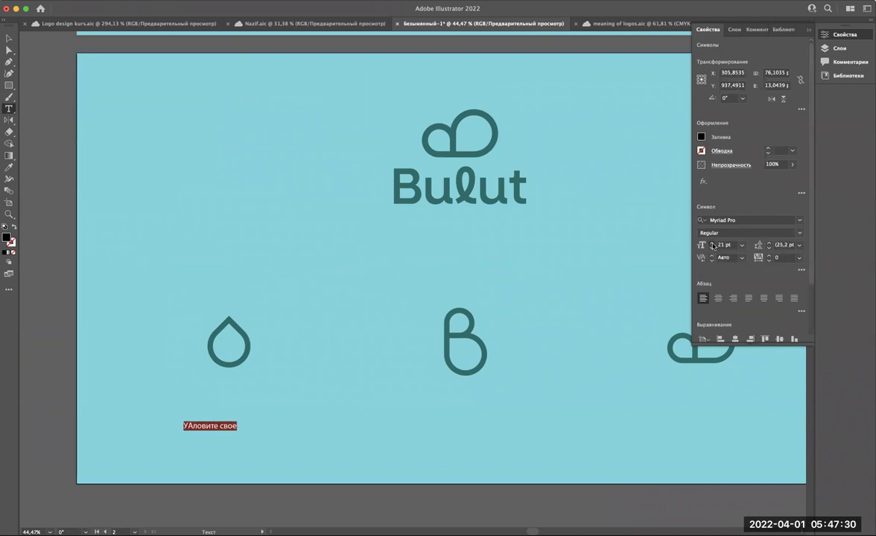
click(712, 243)
click(712, 243)
click(712, 243)
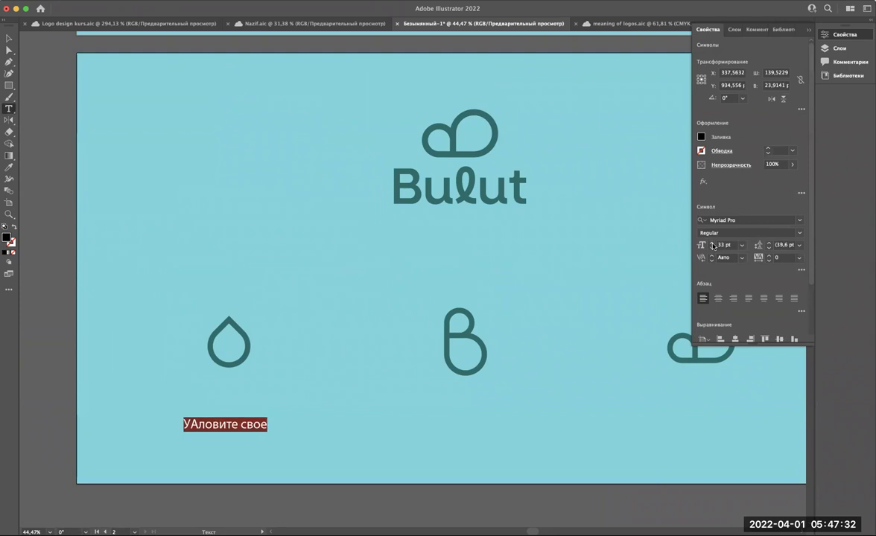
click(9, 168)
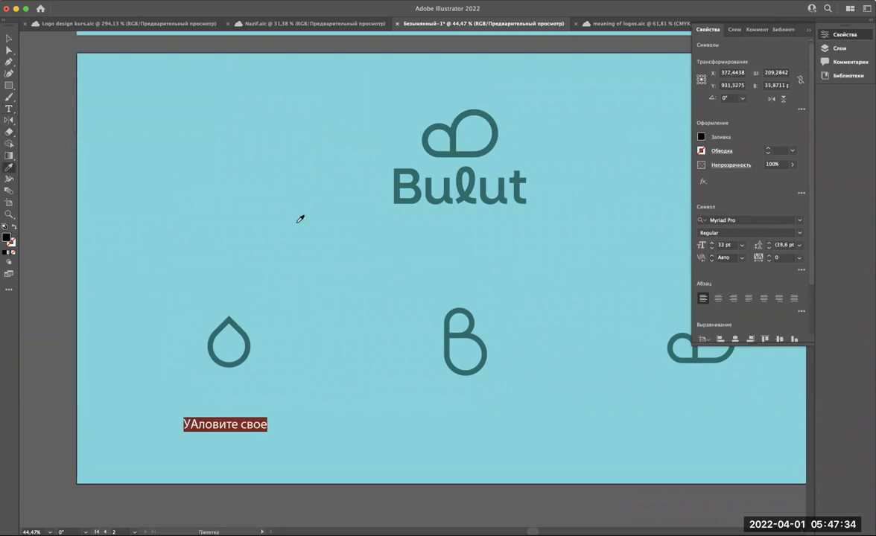
click(419, 196)
Step: Change the caption font to Montserrat, trying IBM Plex Sans first
click(15, 42)
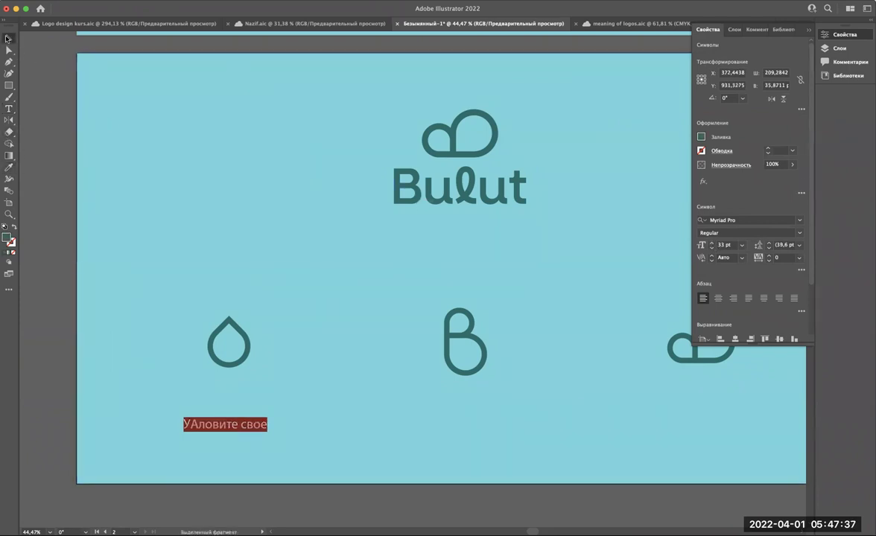
click(801, 222)
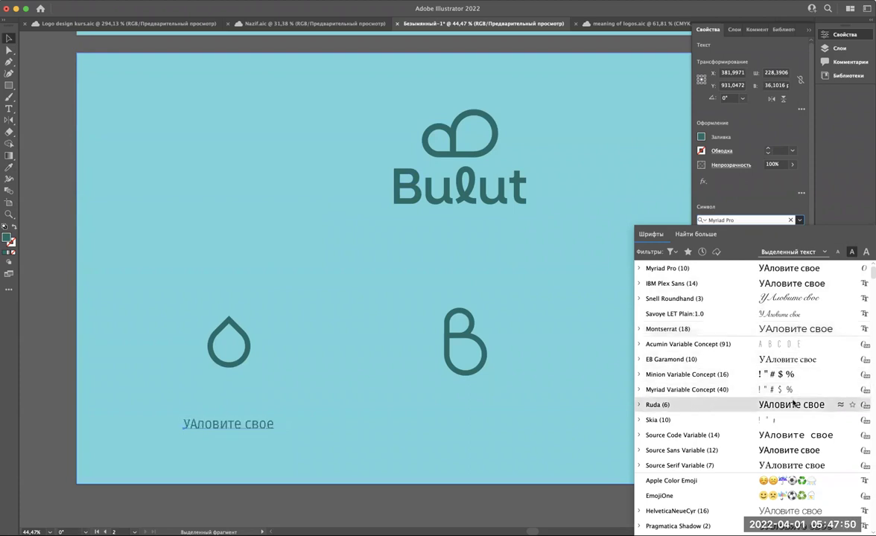
key(Escape)
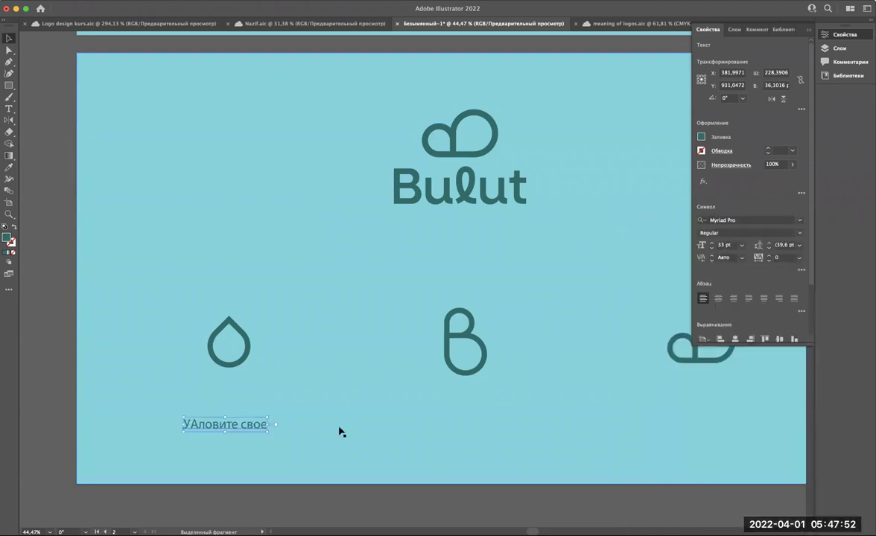
scroll(200, 452, up, 5)
click(797, 224)
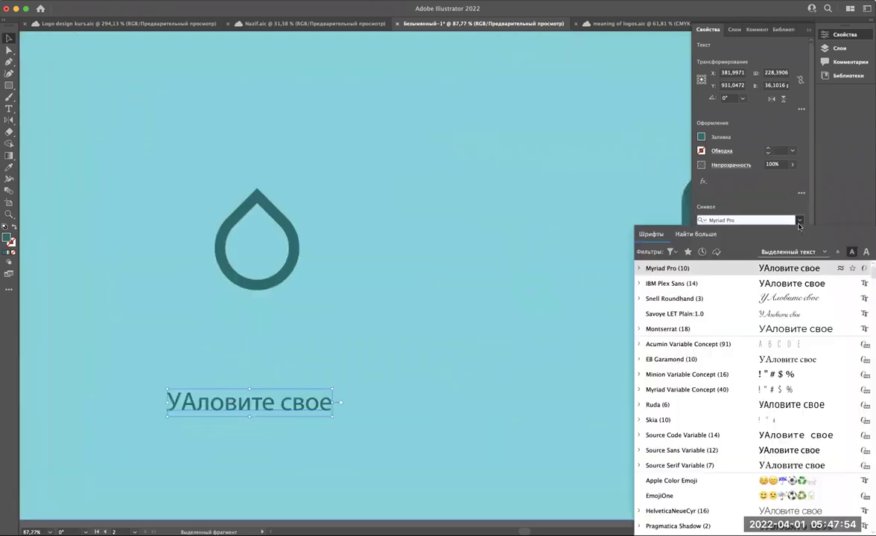
click(756, 289)
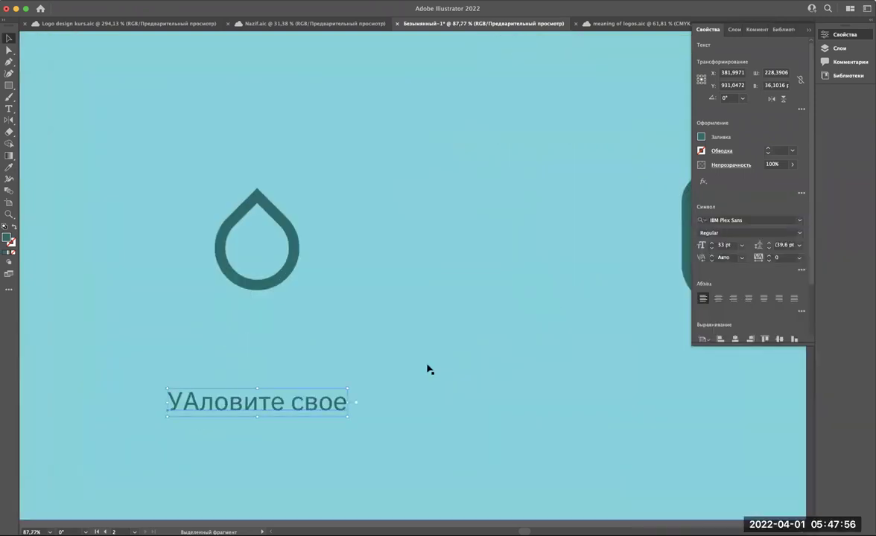
click(800, 222)
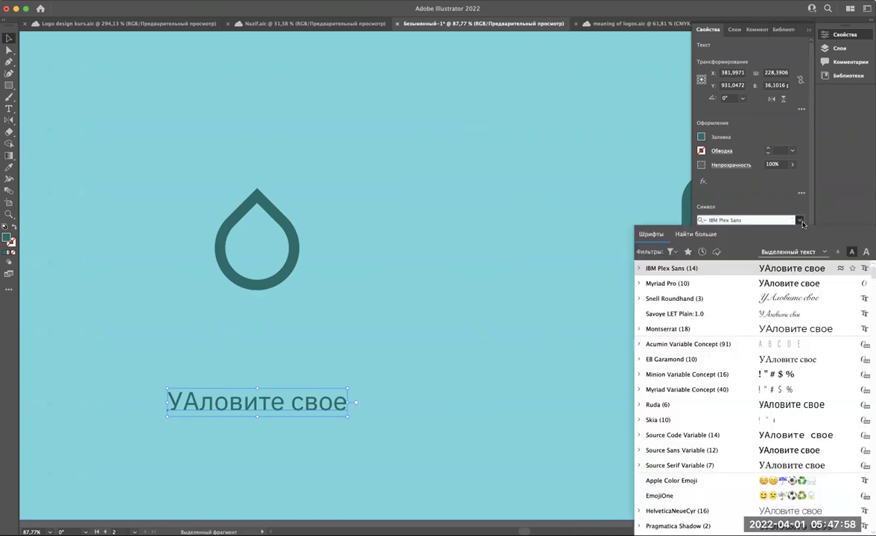
click(668, 329)
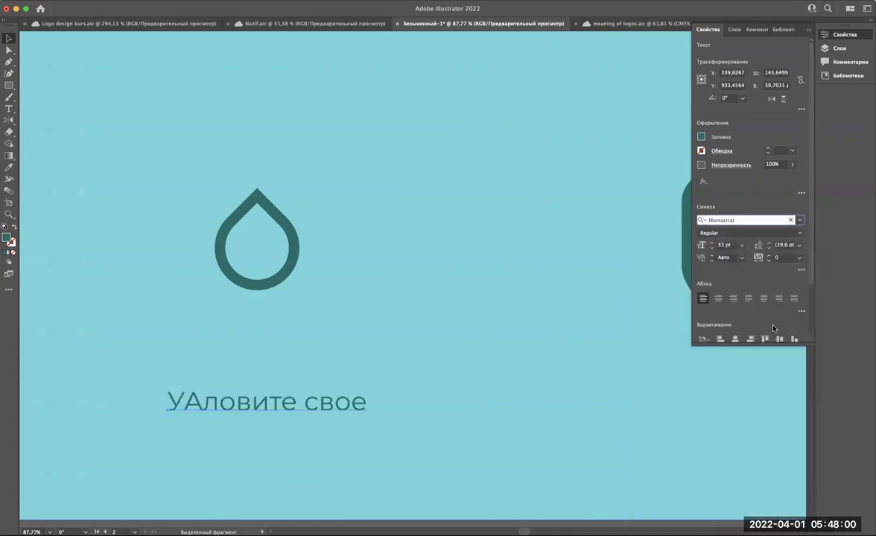
scroll(381, 378, down, 3)
scroll(289, 383, up, 1)
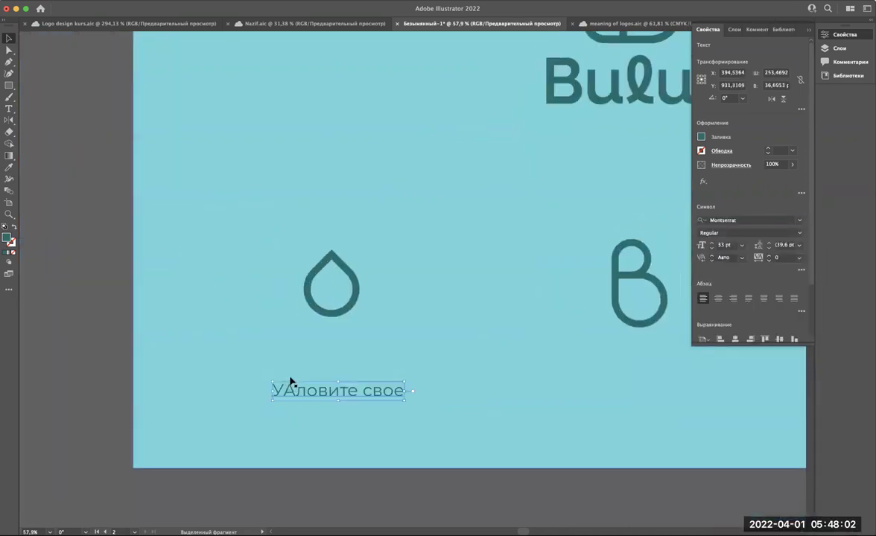
scroll(289, 383, up, 1)
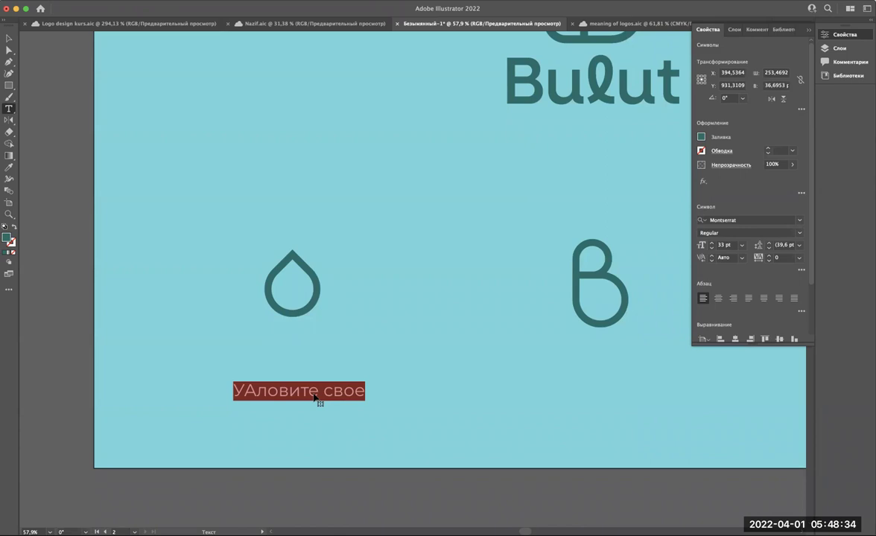
Step: Type 'a drop' as the caption text, keeping the first letter lowercase
text(a drop)
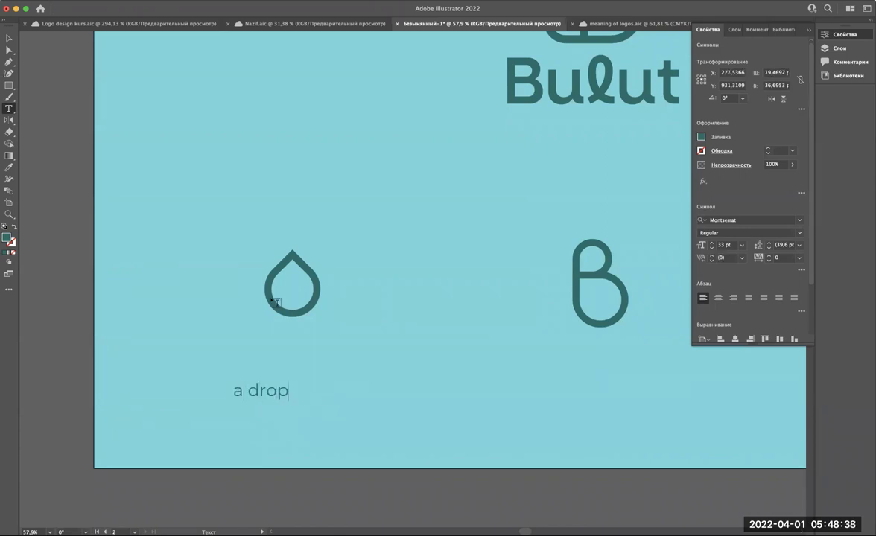
drag(245, 390, 228, 392)
text(A)
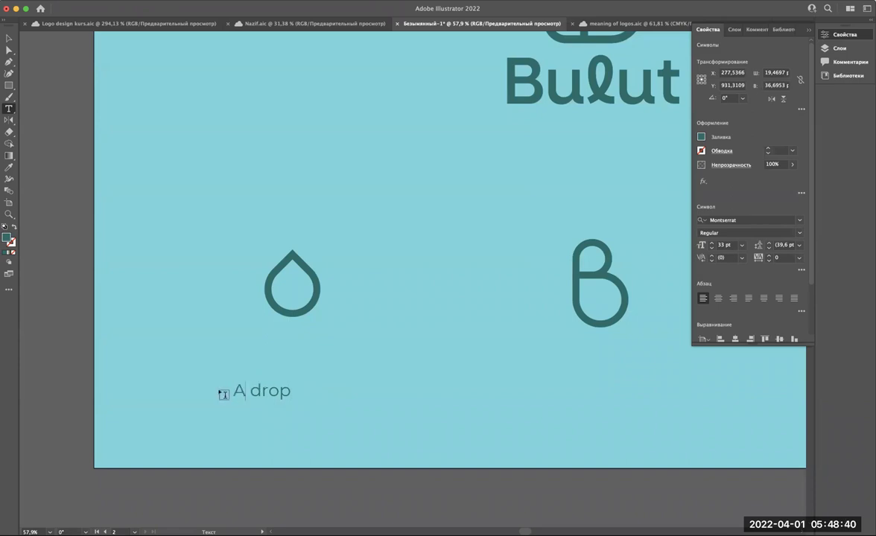
key(BackSpace)
text(a)
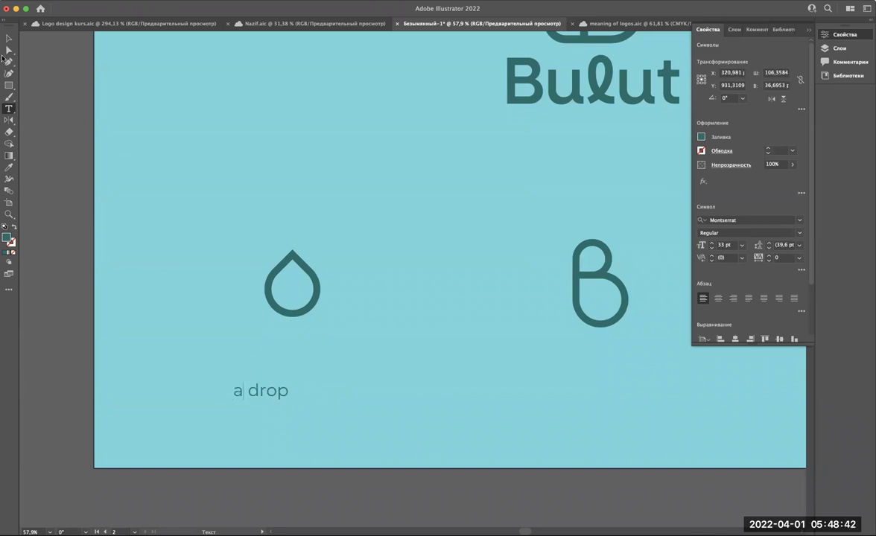
click(9, 38)
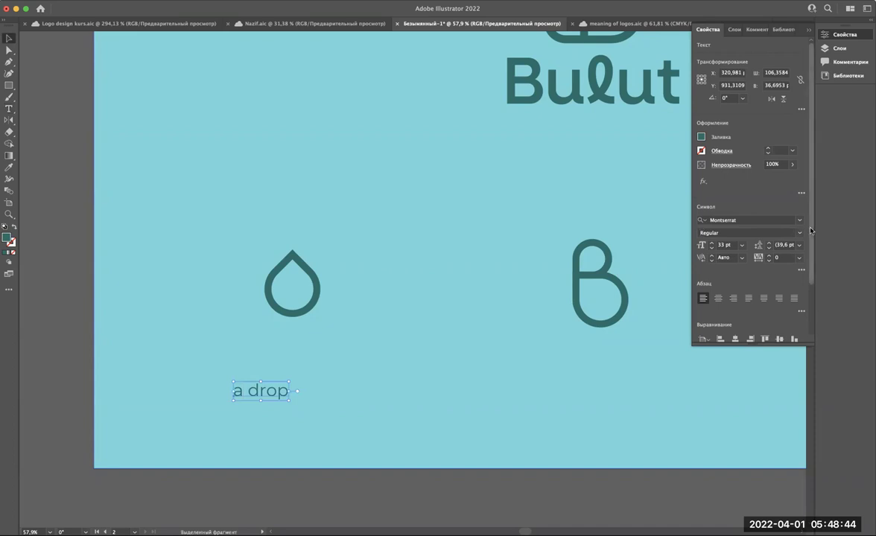
Step: Make the 'a drop' caption bold and set its size to 50 pt
click(749, 232)
click(724, 372)
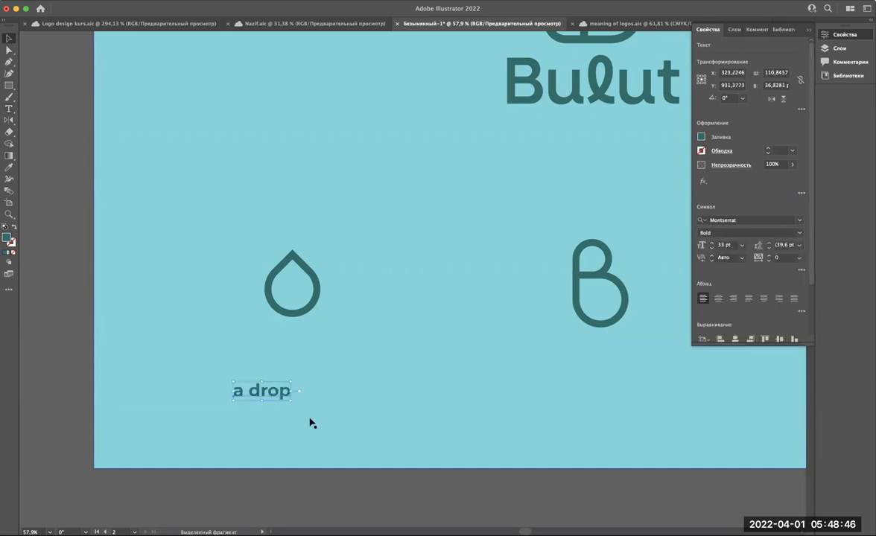
drag(298, 391, 330, 395)
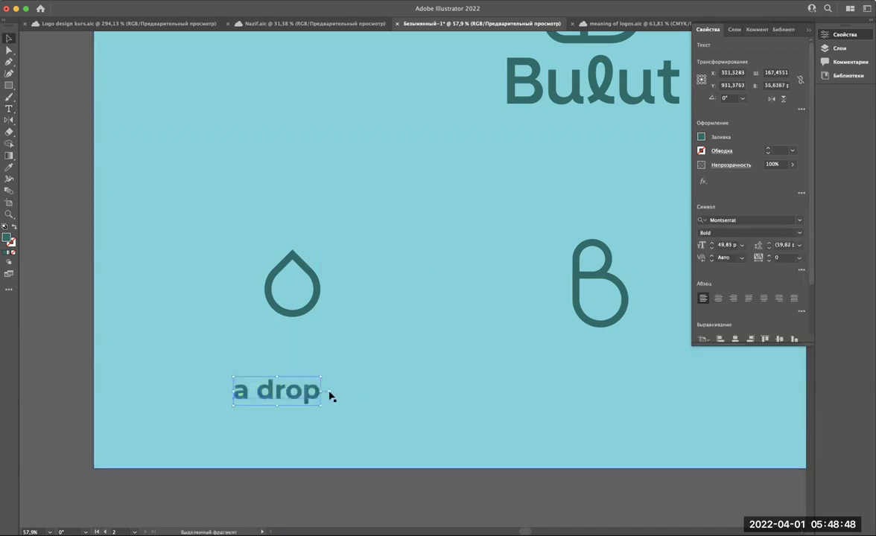
click(727, 245)
text(4)
key(Return)
key(t)
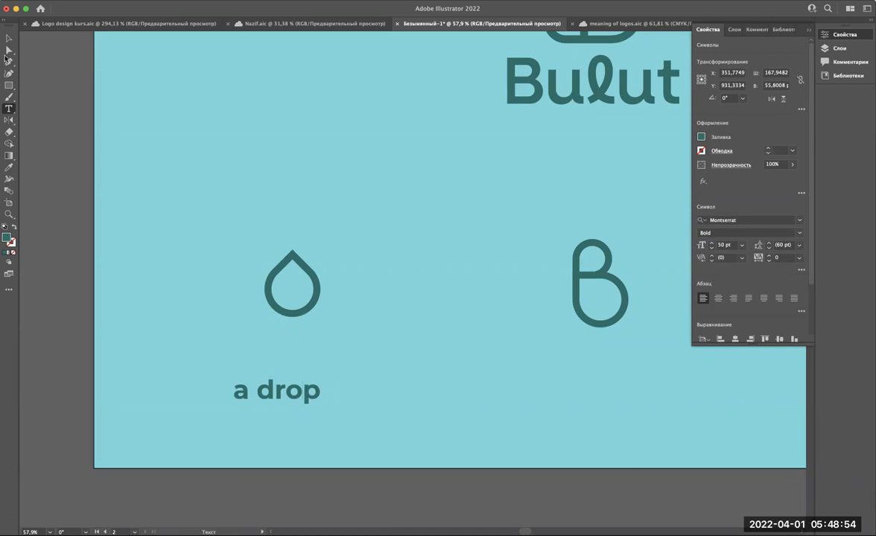
Step: Centre-align the caption text and position it centred under the drop icon
click(9, 38)
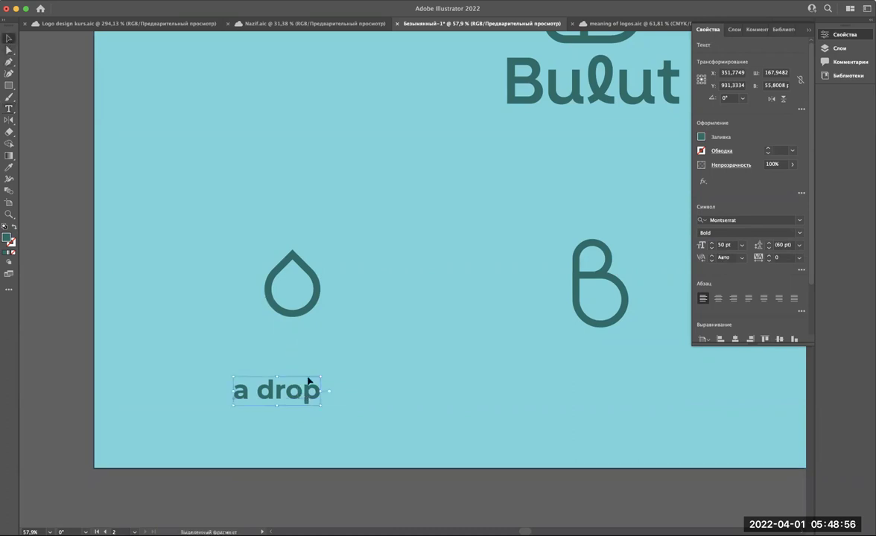
drag(298, 392, 314, 361)
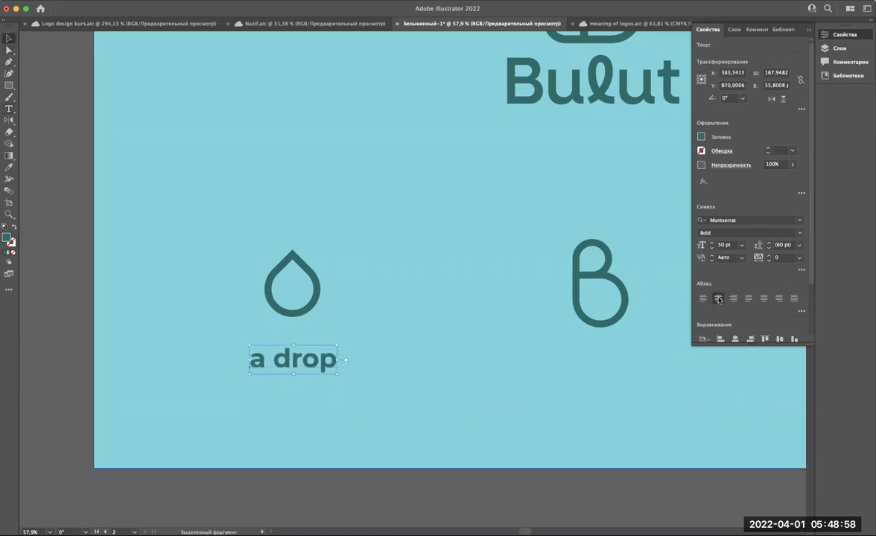
key(super+shift+c)
drag(281, 363, 322, 358)
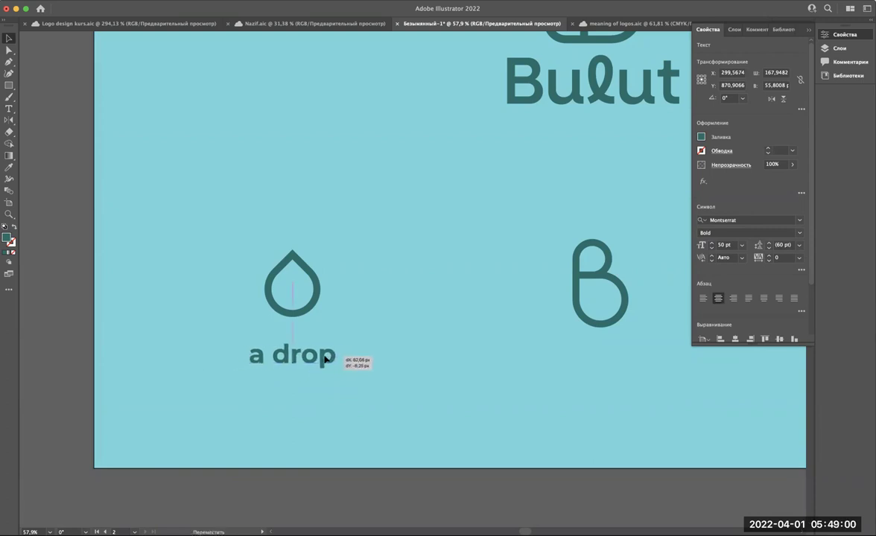
drag(322, 359, 322, 358)
Step: Switch the caption to Regular weight and Alt-drag a copy under the B icon
scroll(323, 359, down, 1)
scroll(325, 359, right, 3)
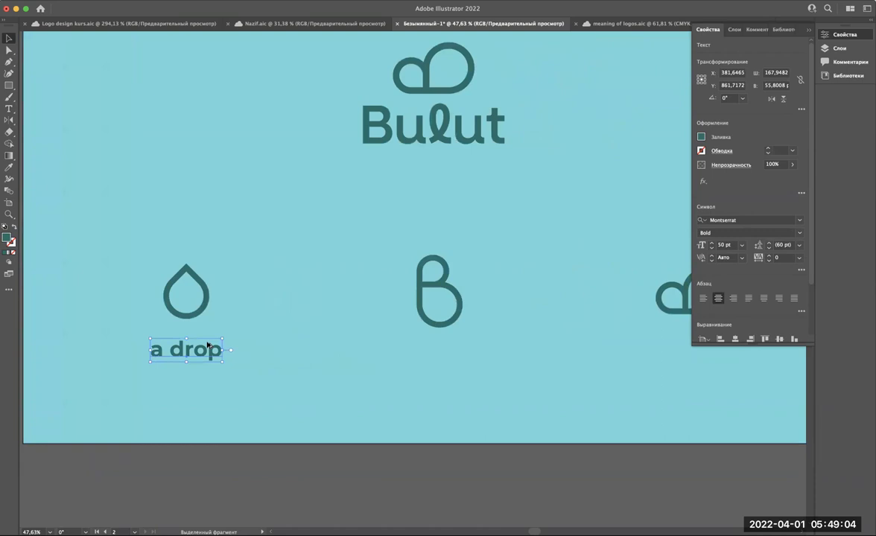
click(752, 232)
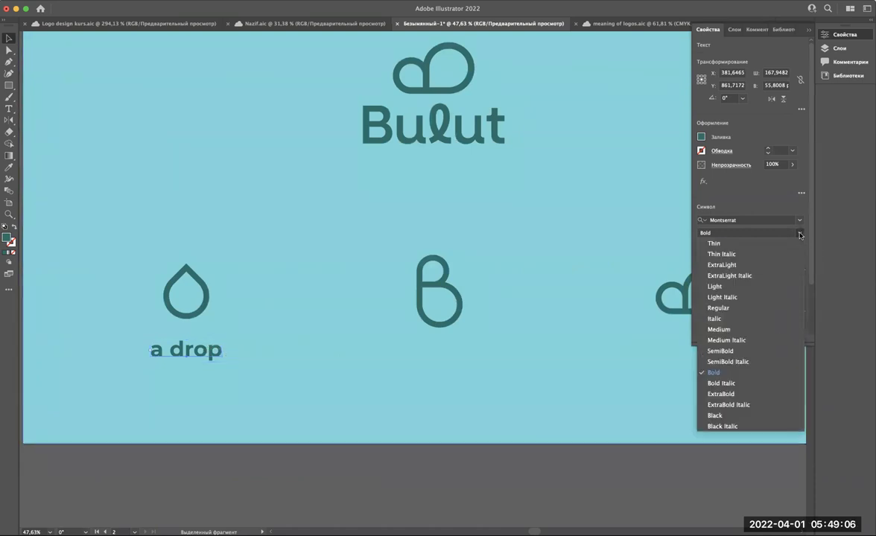
click(752, 312)
mouse_move(212, 350)
mouse_down()
mouse_move(212, 360)
mouse_move(457, 377)
mouse_up()
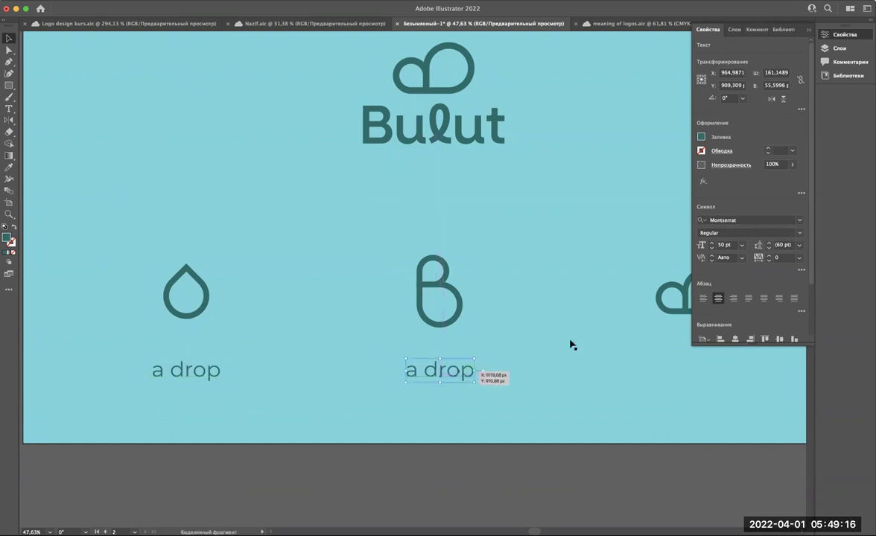
Step: Centre the B icon over the copied caption and retype it as 'letter «B»'
click(735, 339)
click(459, 302)
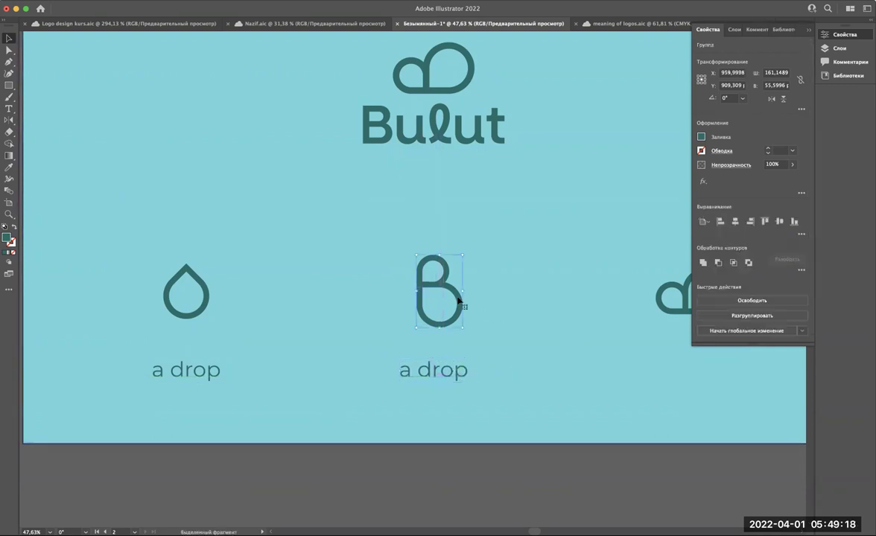
drag(459, 302, 453, 301)
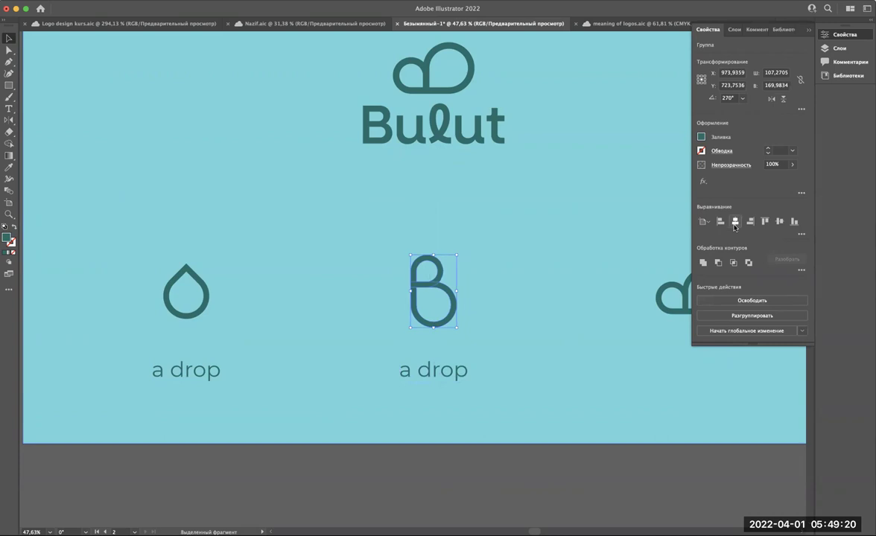
triple_click(442, 370)
text(letter B)
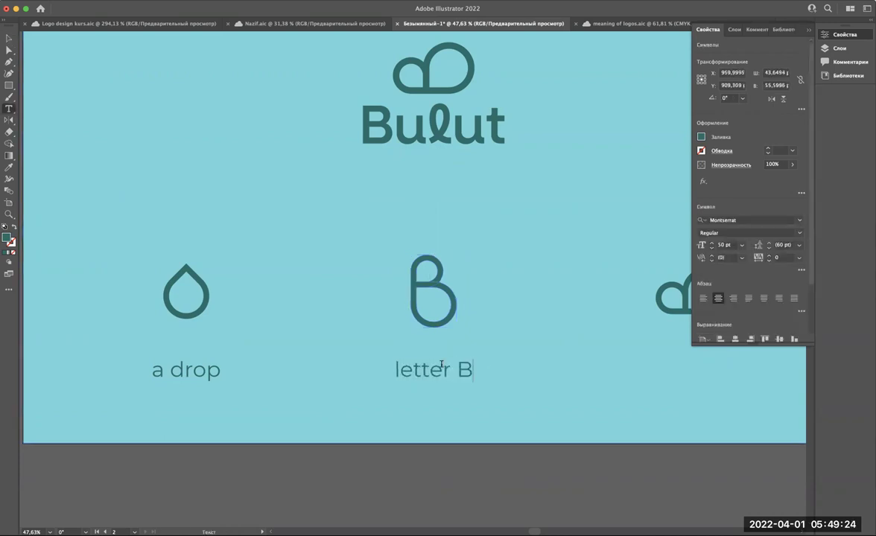
text(»)
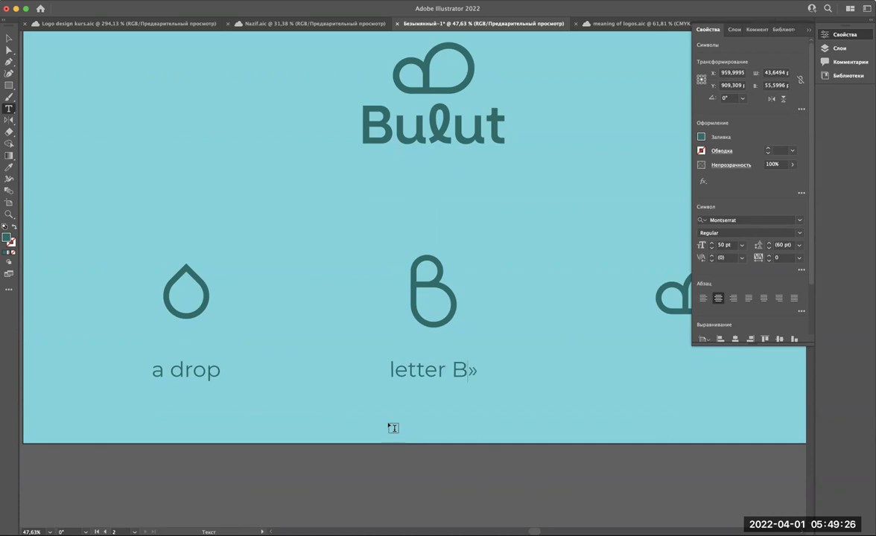
key(Left)
text(«)
key(Escape)
Step: Duplicate the caption under the cloud icon, nudge it into place and retype it 'cloud'
scroll(320, 290, right, 5)
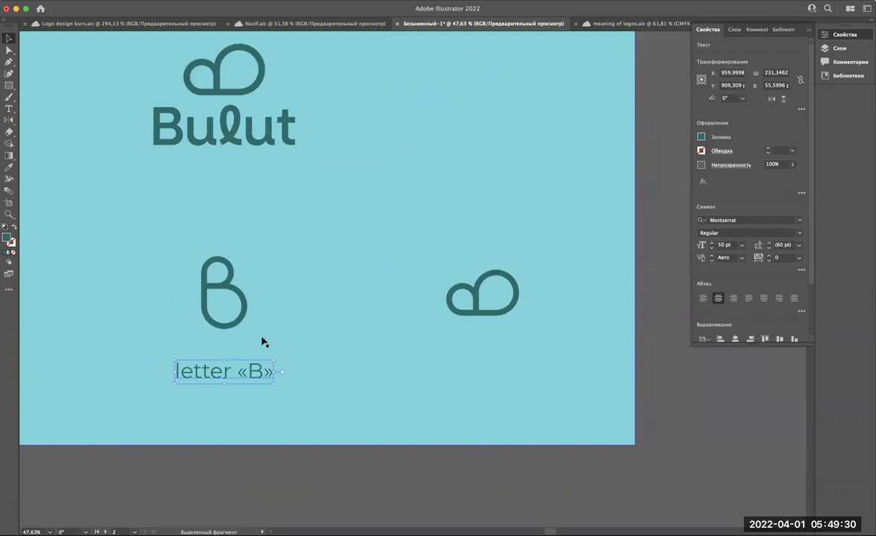
drag(256, 370, 515, 373)
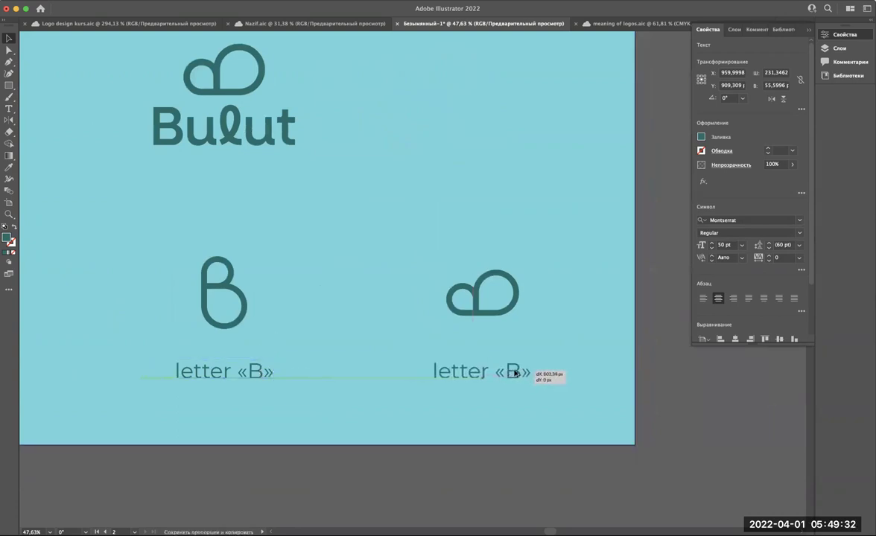
drag(515, 373, 514, 373)
shift+click(504, 311)
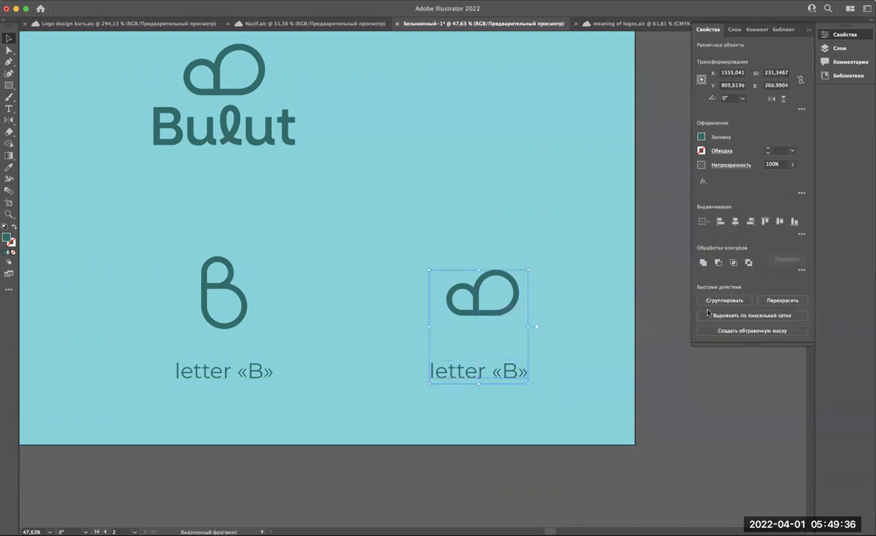
key(Right)
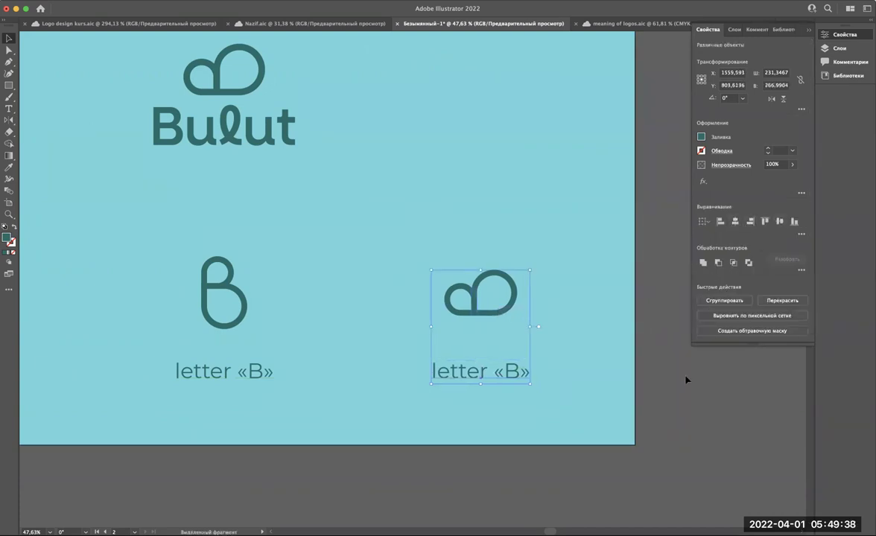
click(686, 380)
click(513, 368)
double_click(507, 368)
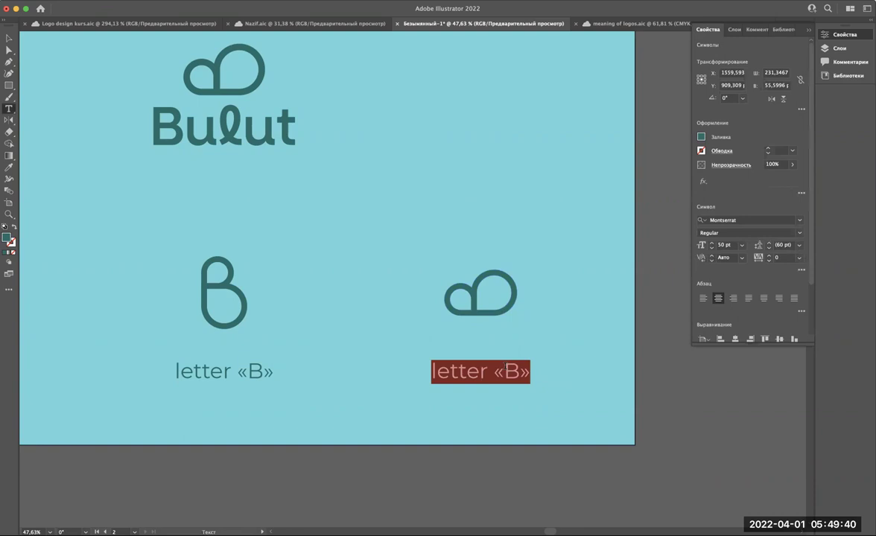
text(cloud)
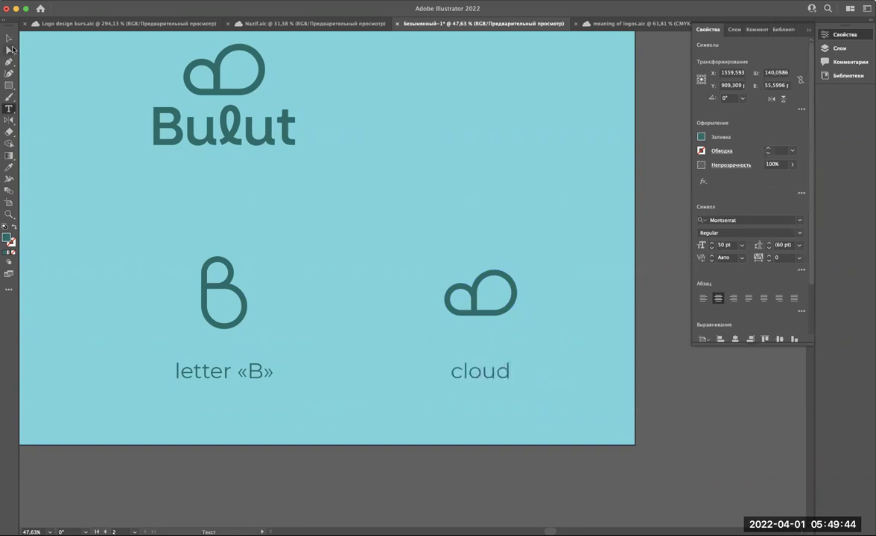
Step: Move the Bulut logo group slightly down on the teal banner, then select the background rectangle
click(9, 40)
scroll(363, 275, down, 3)
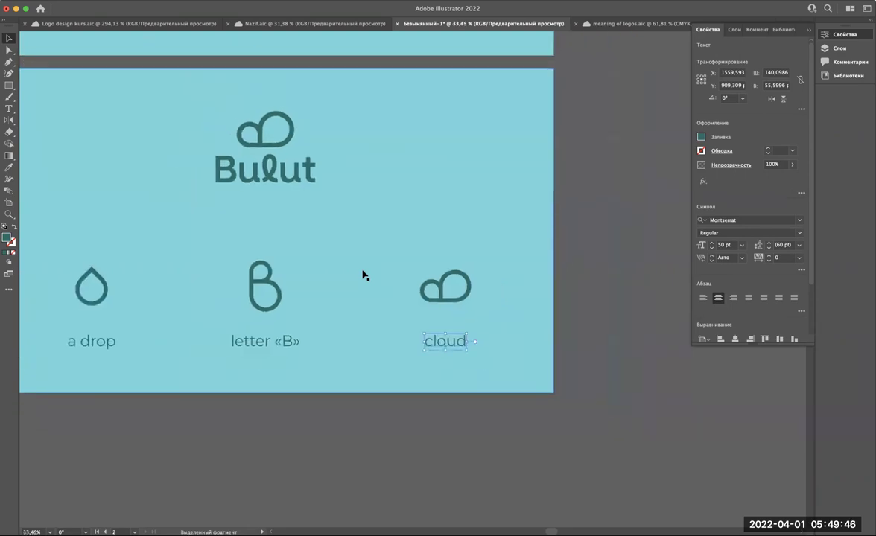
scroll(364, 276, down, 2)
scroll(363, 275, left, 2)
click(361, 222)
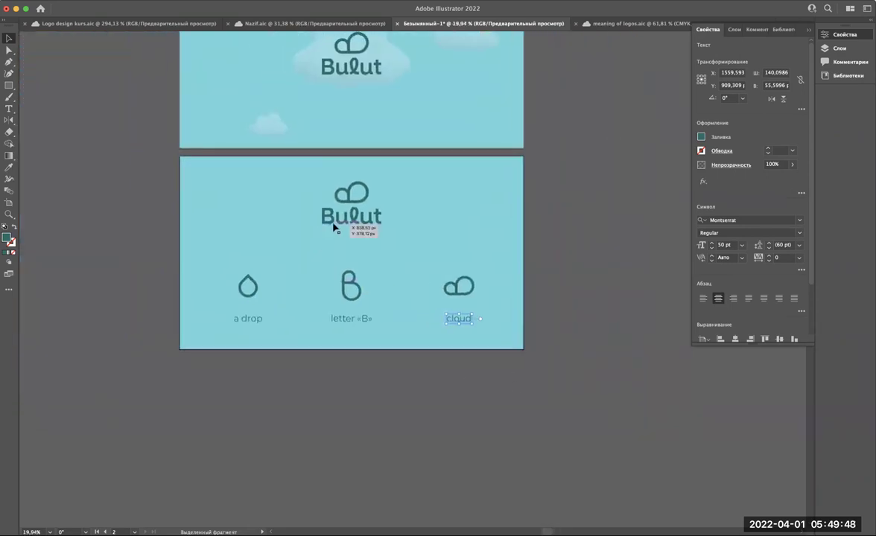
drag(361, 222, 362, 232)
scroll(325, 285, up, 2)
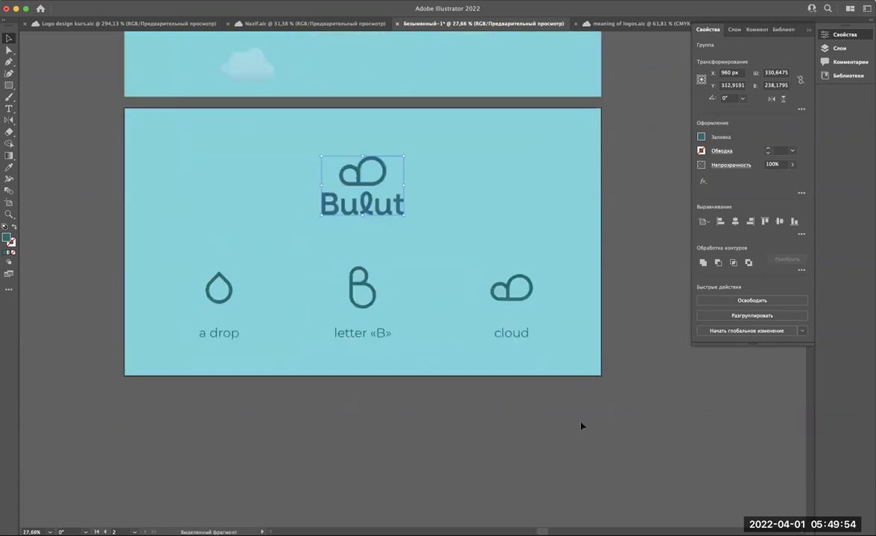
click(186, 274)
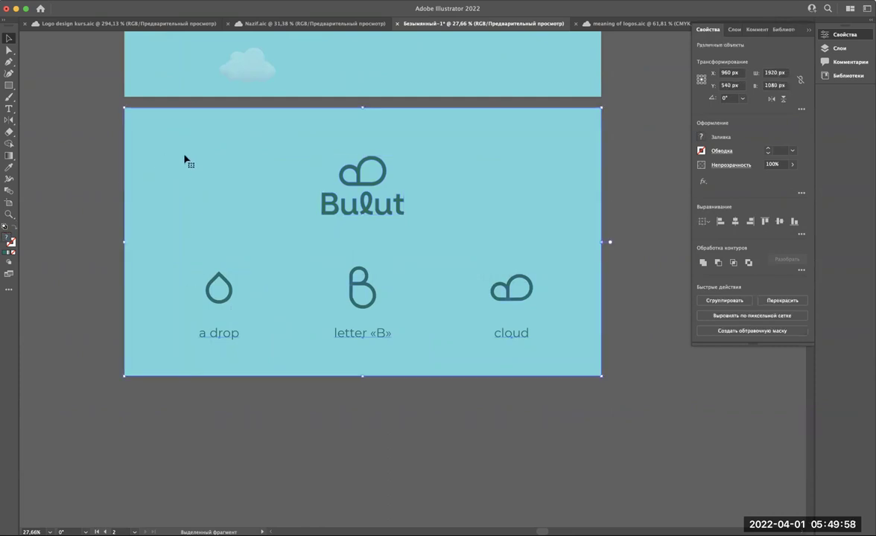
Step: Lock the teal banner's background shapes in the Layers panel, undoing an accidental move
click(734, 29)
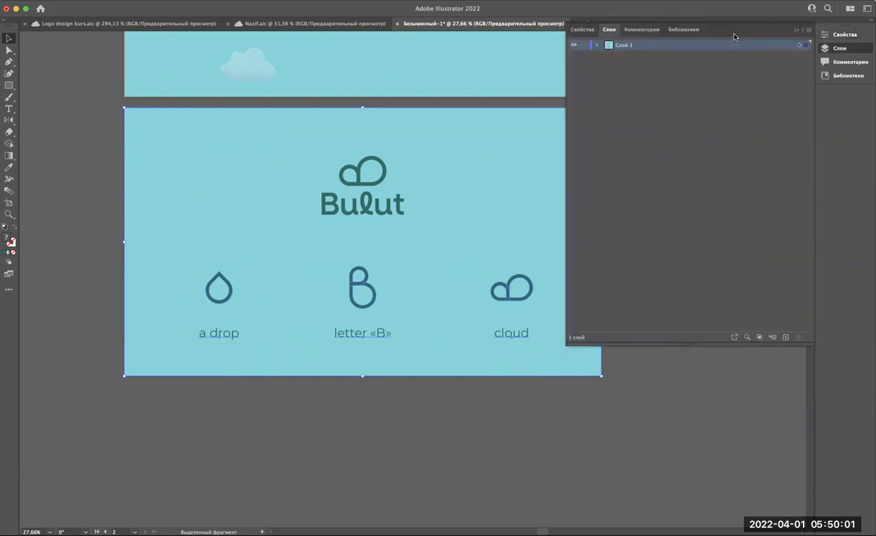
click(597, 46)
click(592, 189)
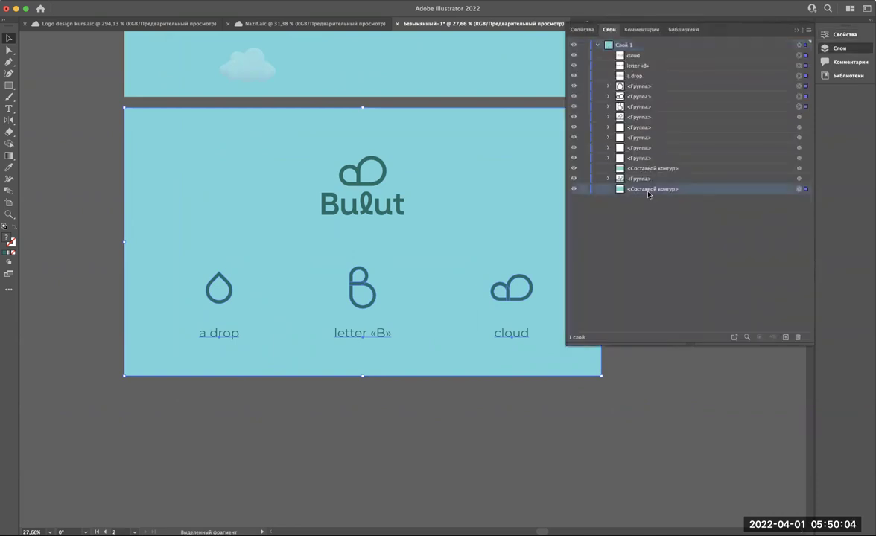
click(584, 189)
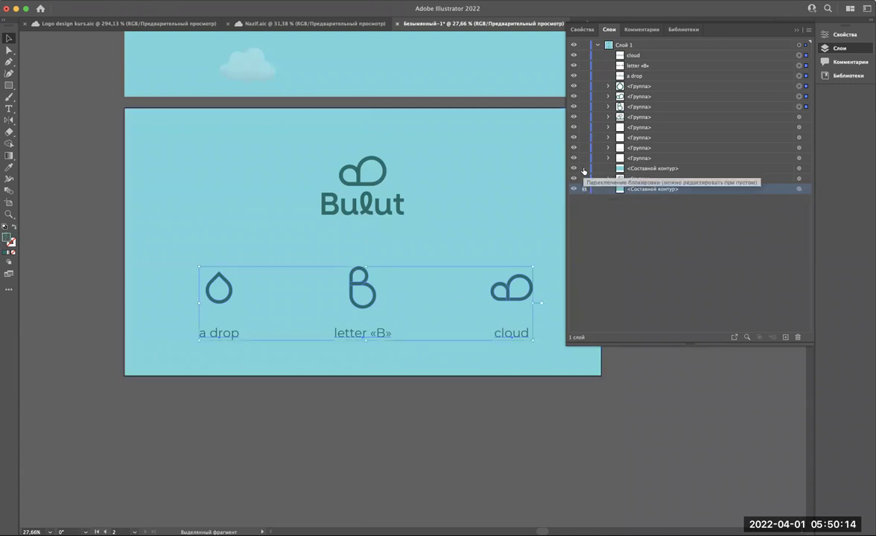
scroll(495, 70, up, 1)
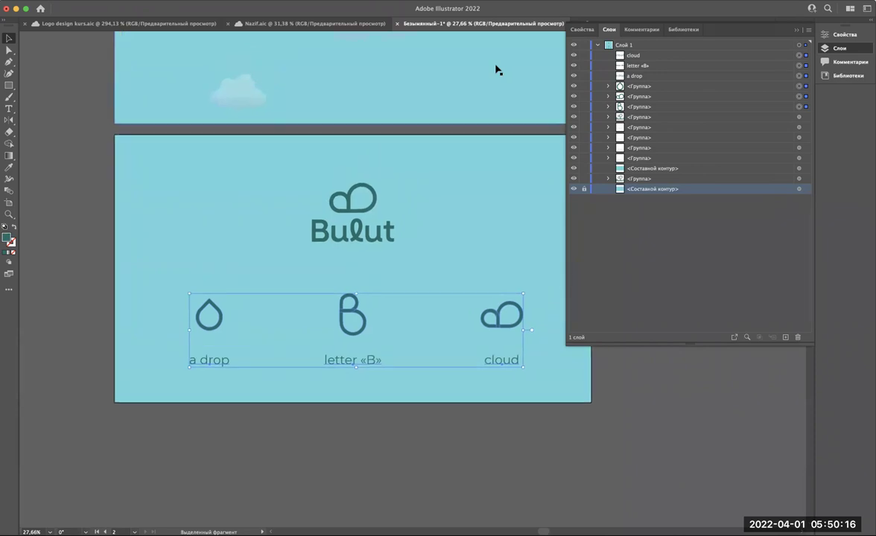
scroll(514, 119, up, 4)
click(584, 168)
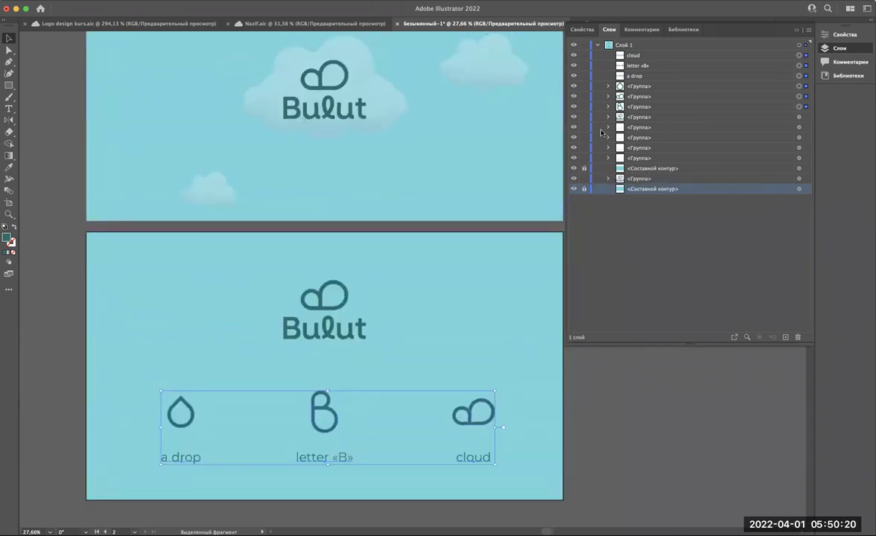
scroll(505, 191, down, 5)
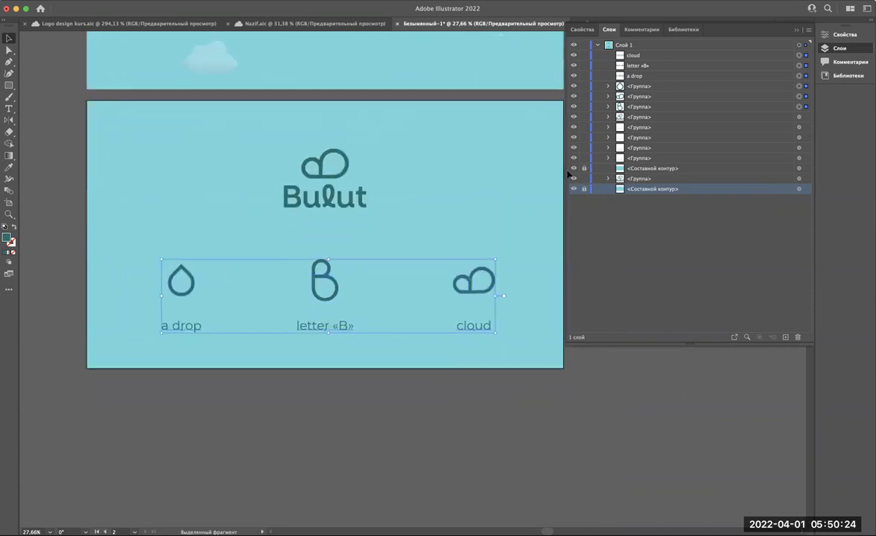
click(475, 229)
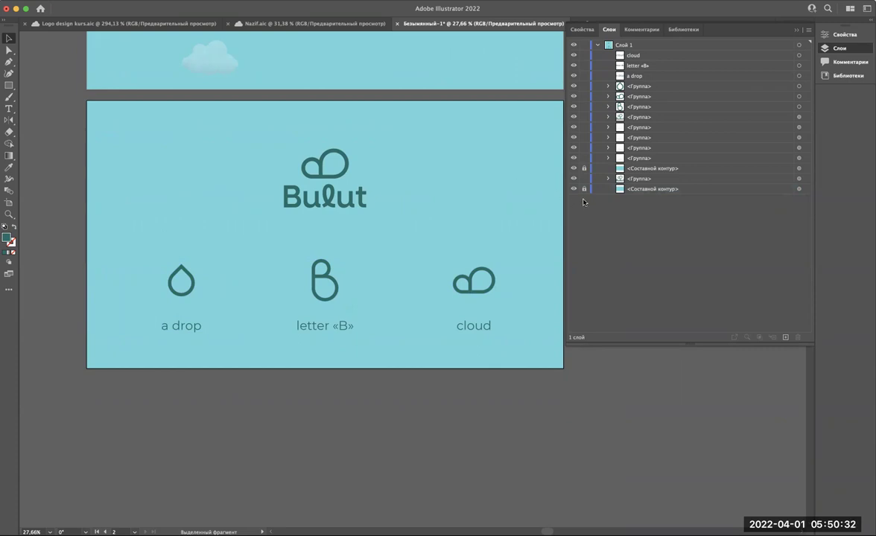
mouse_move(411, 206)
mouse_down()
mouse_move(447, 199)
mouse_move(425, 211)
mouse_up()
key(ctrl+z)
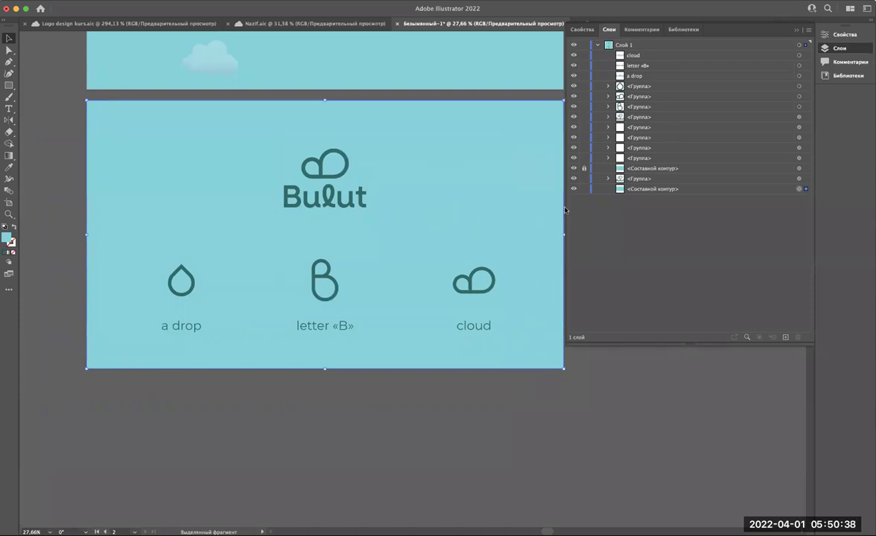
click(584, 189)
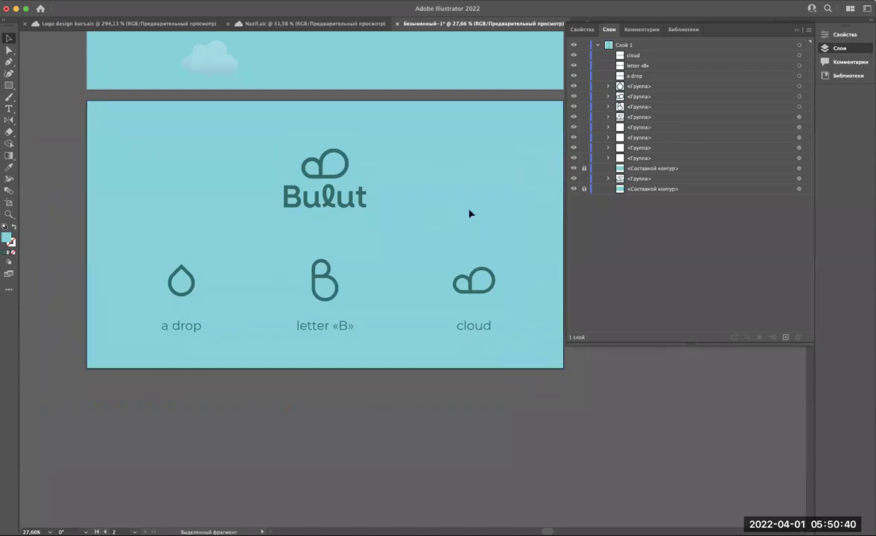
Step: Shrink the three captioned icons, nudge cloud right and drop left, and raise the row
drag(160, 260, 466, 272)
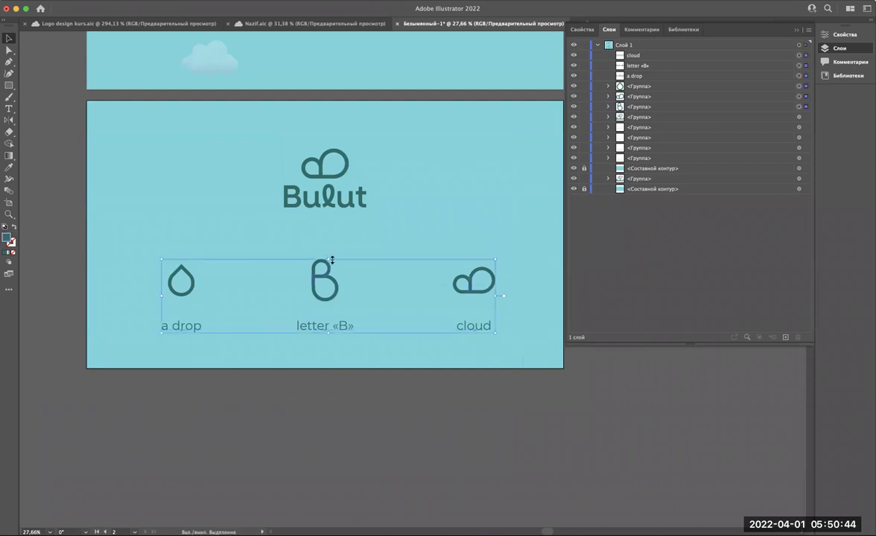
shift+drag(333, 259, 332, 278)
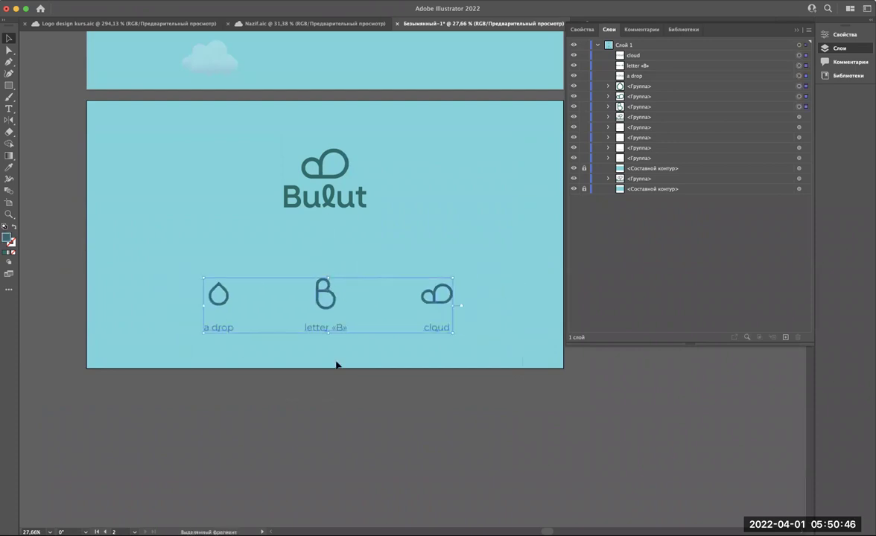
click(339, 412)
click(437, 291)
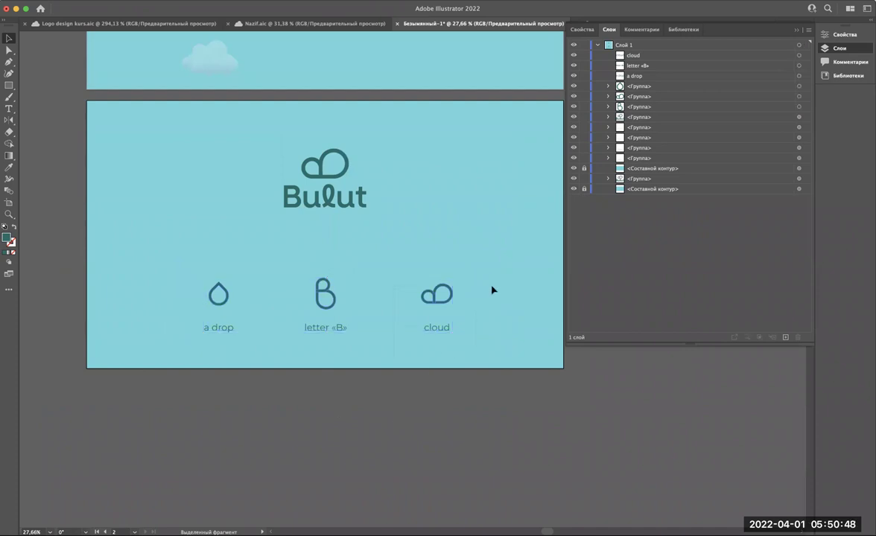
key(shift+Right)
key(shift+Right)
key(shift+Right)
key(shift+Right)
key(shift+Right)
key(shift+Right)
key(shift+Right)
shift+drag(406, 308, 195, 265)
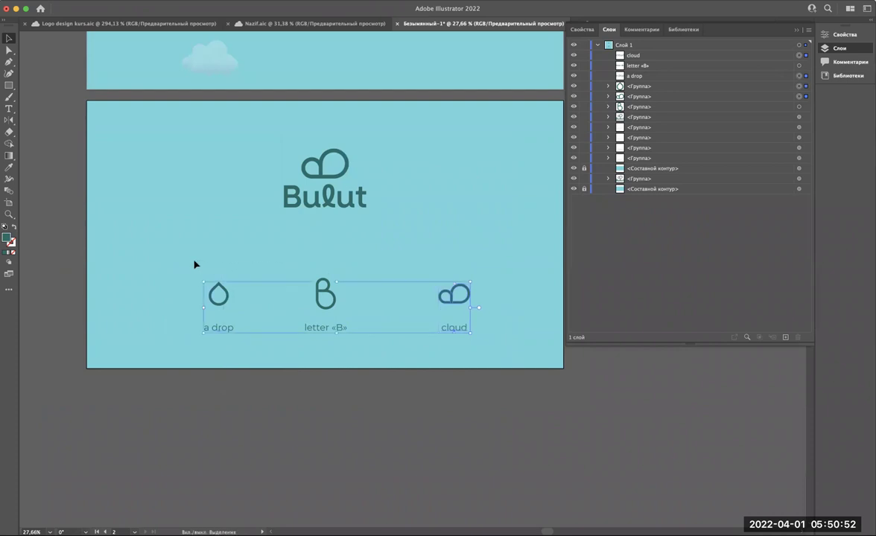
key(shift+Left)
key(shift+Left)
key(shift+Left)
key(shift+Left)
key(shift+Left)
key(shift+Left)
key(shift+Left)
key(shift+Left)
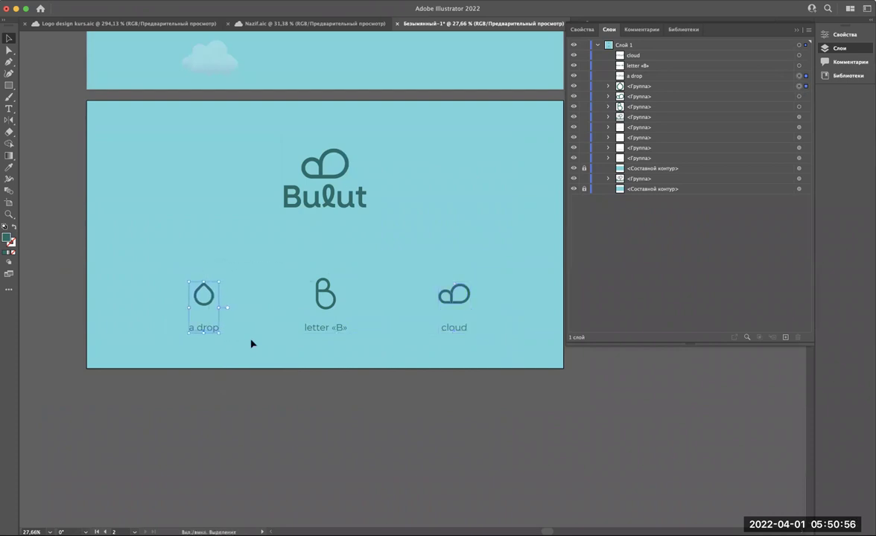
key(shift+Left)
click(276, 383)
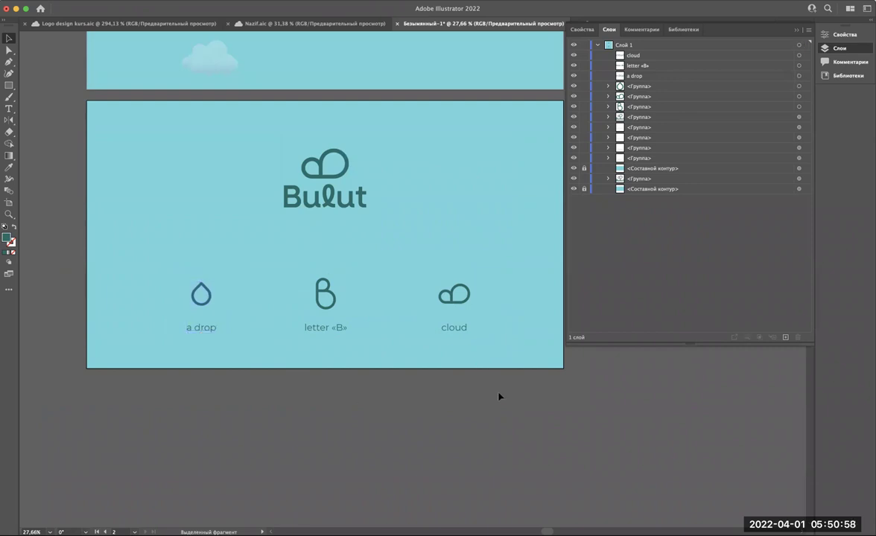
drag(184, 255, 473, 335)
mouse_move(333, 295)
mouse_down()
mouse_move(327, 272)
mouse_move(318, 320)
mouse_up()
scroll(329, 272, up, 2)
scroll(317, 320, down, 3)
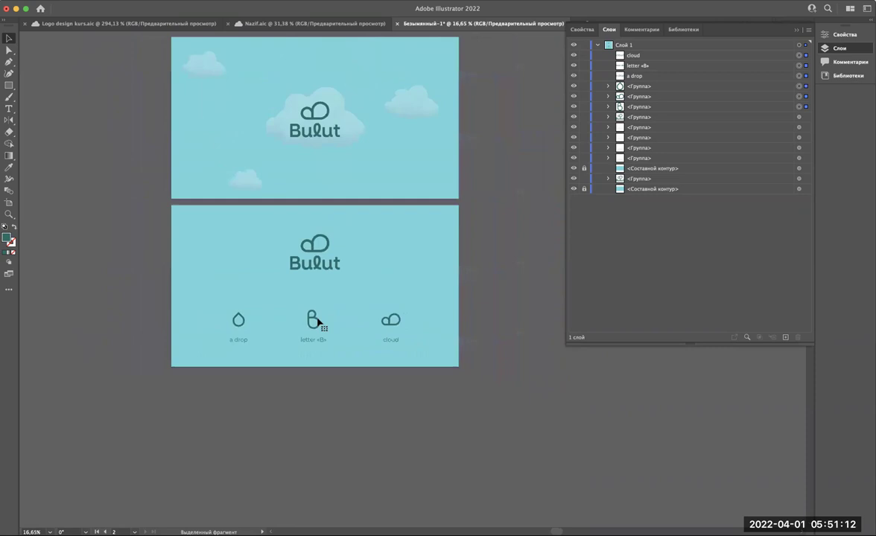
scroll(317, 322, up, 2)
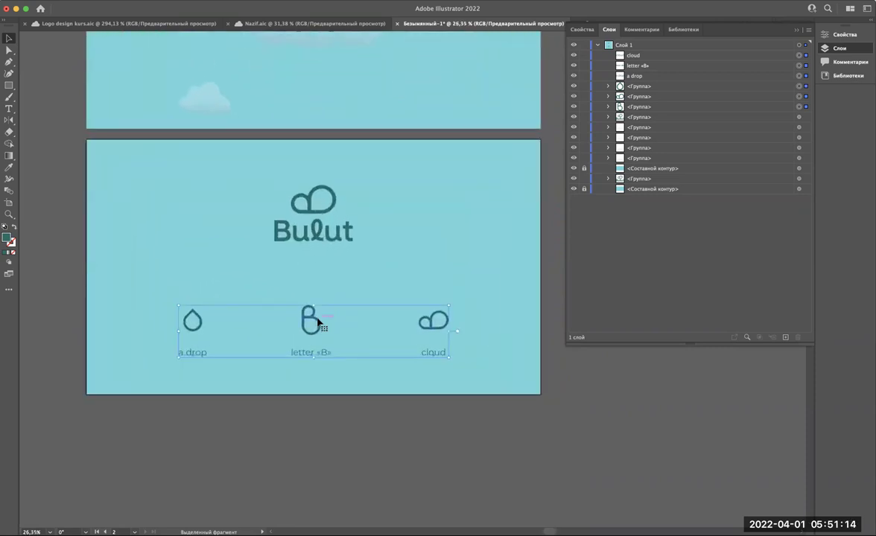
scroll(180, 353, up, 3)
click(87, 260)
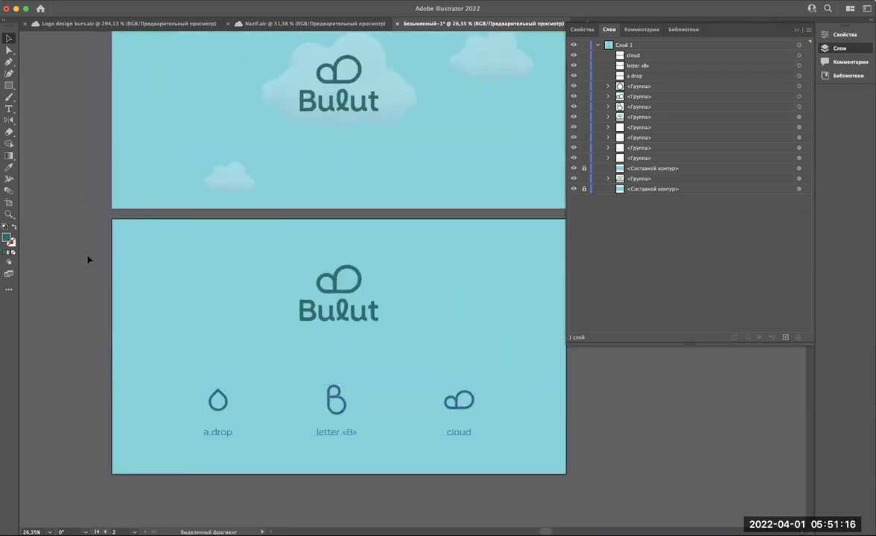
scroll(87, 259, down, 1)
click(298, 136)
mouse_move(286, 316)
mouse_down()
mouse_move(181, 360)
mouse_move(191, 376)
mouse_up()
drag(190, 377, 187, 373)
key(ctrl+d)
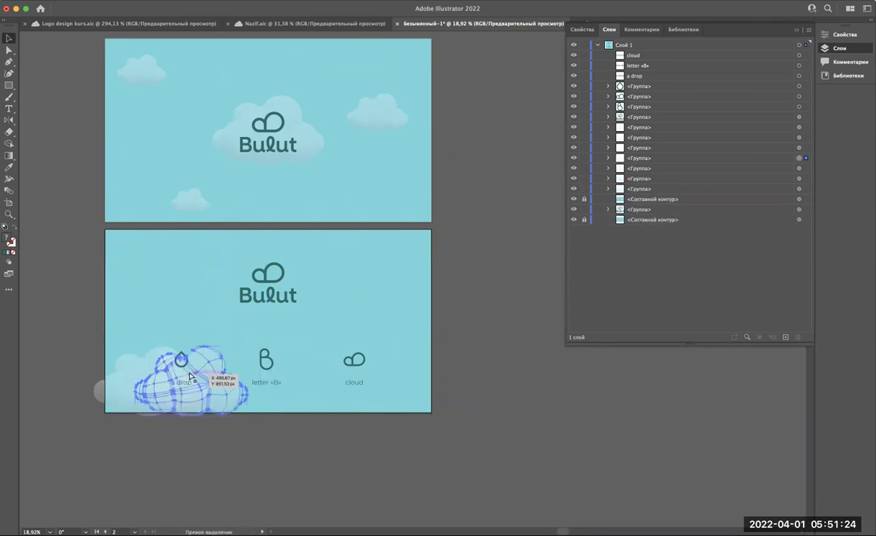
key(ctrl+d)
key(ctrl+d)
key(ctrl+d)
key(ctrl+d)
key(ctrl+z)
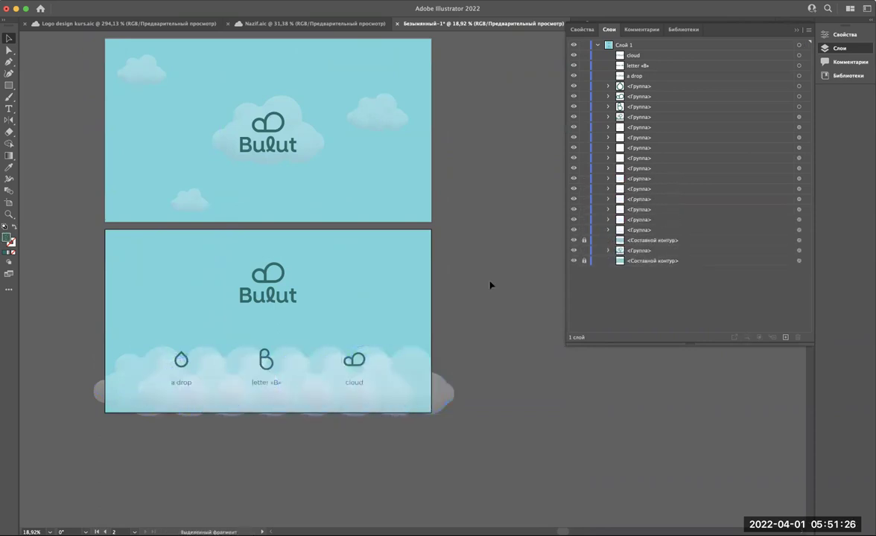
key(ctrl+z)
key(ctrl+z)
key(ctrl+z)
key(ctrl+z)
key(ctrl+z)
key(ctrl+z)
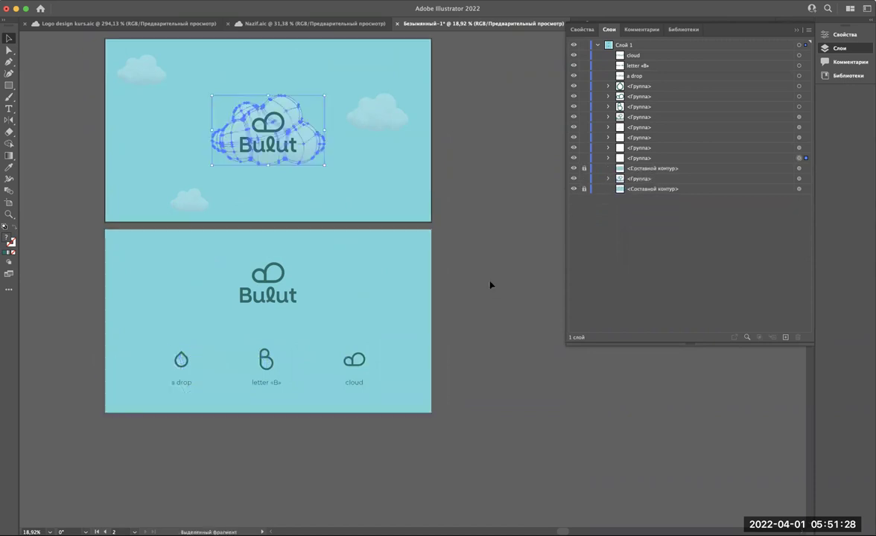
click(474, 280)
scroll(385, 266, left, 5)
scroll(385, 266, down, 3)
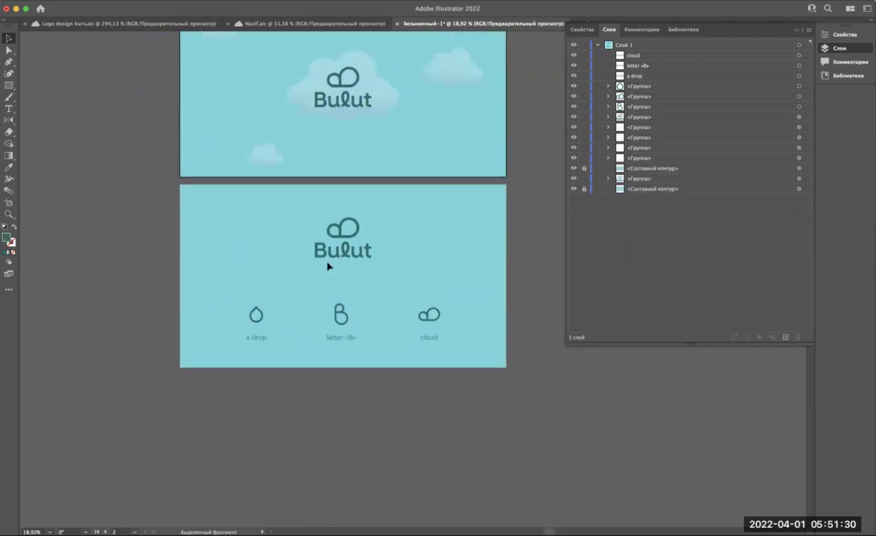
scroll(385, 266, up, 3)
scroll(351, 319, up, 2)
scroll(351, 315, down, 3)
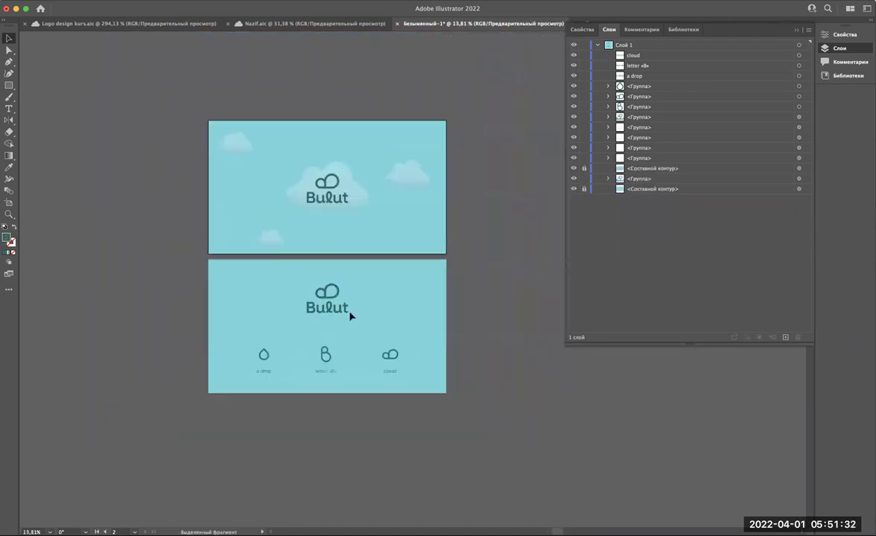
scroll(295, 403, up, 2)
scroll(287, 409, up, 2)
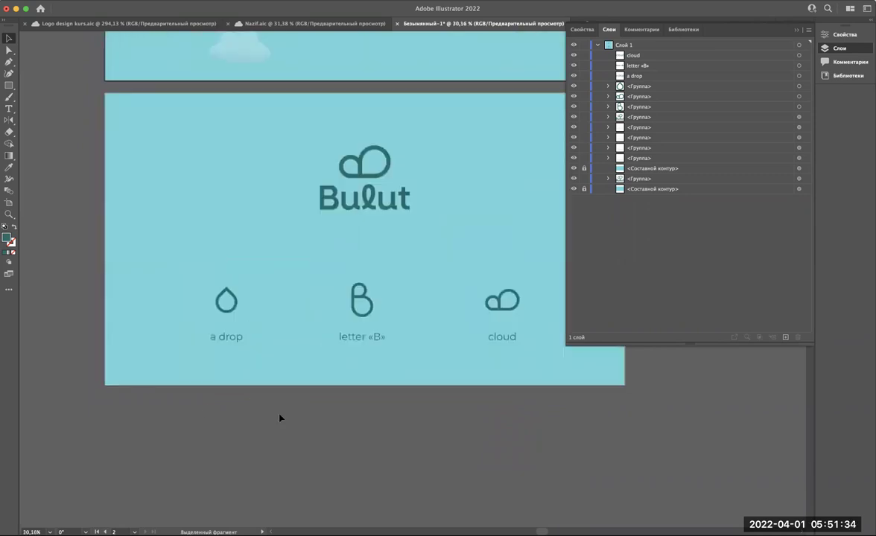
scroll(295, 284, down, 2)
scroll(295, 284, down, 1)
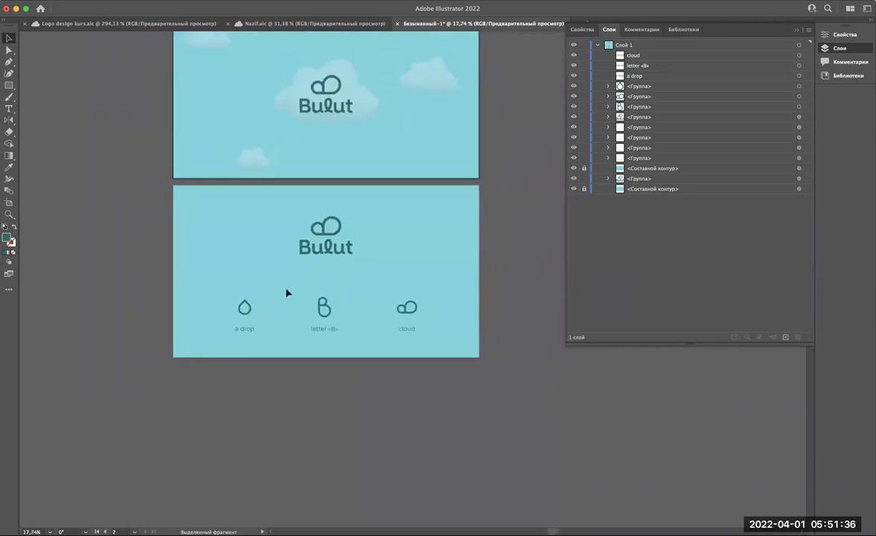
click(244, 298)
scroll(331, 304, up, 3)
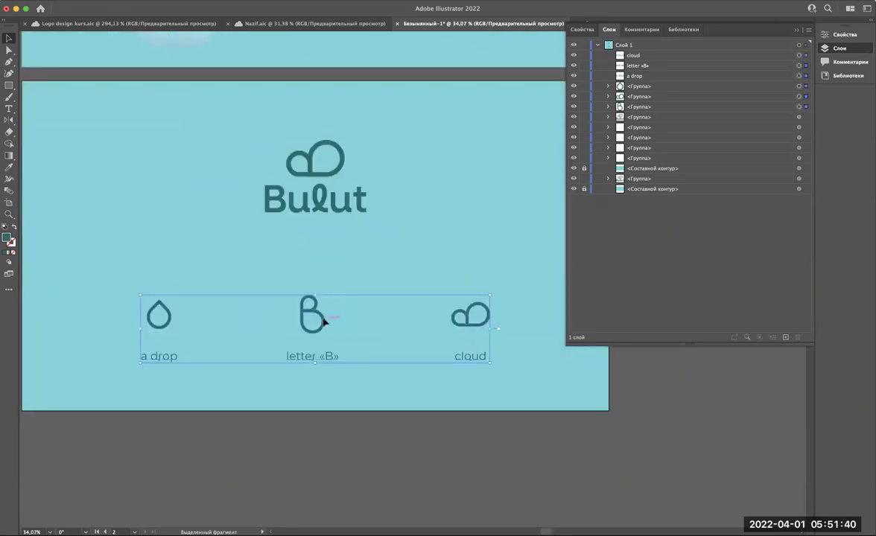
scroll(324, 308, down, 3)
click(343, 405)
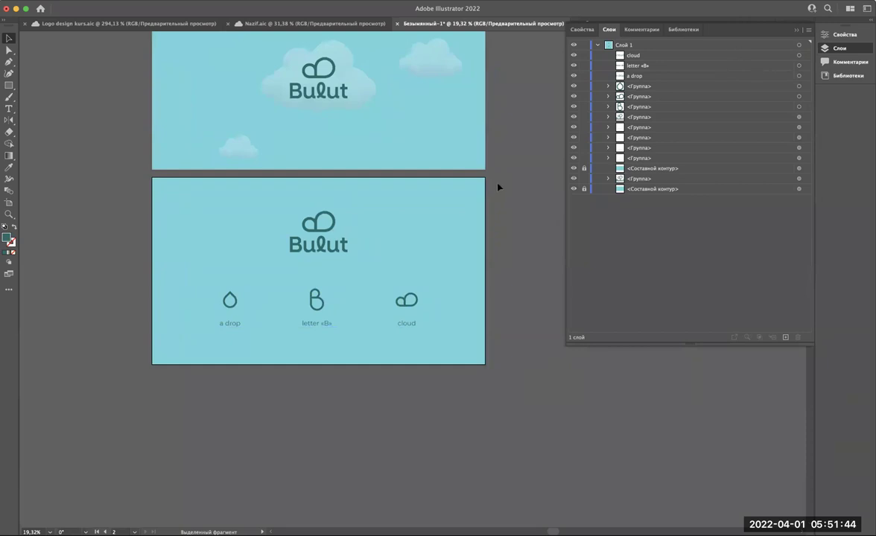
scroll(509, 211, down, 4)
Step: Duplicate the banner artboard below the original with the Artboard tool, accepting the warning
click(9, 202)
drag(271, 119, 260, 293)
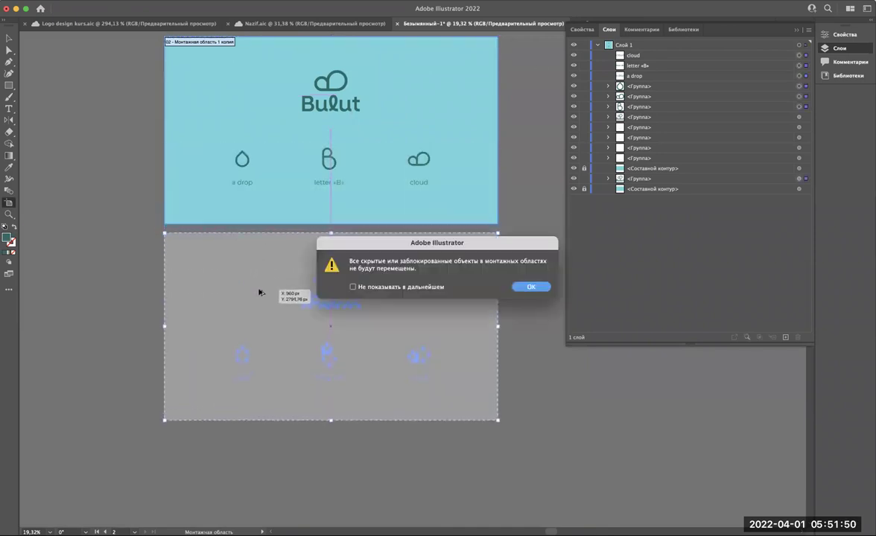
click(541, 287)
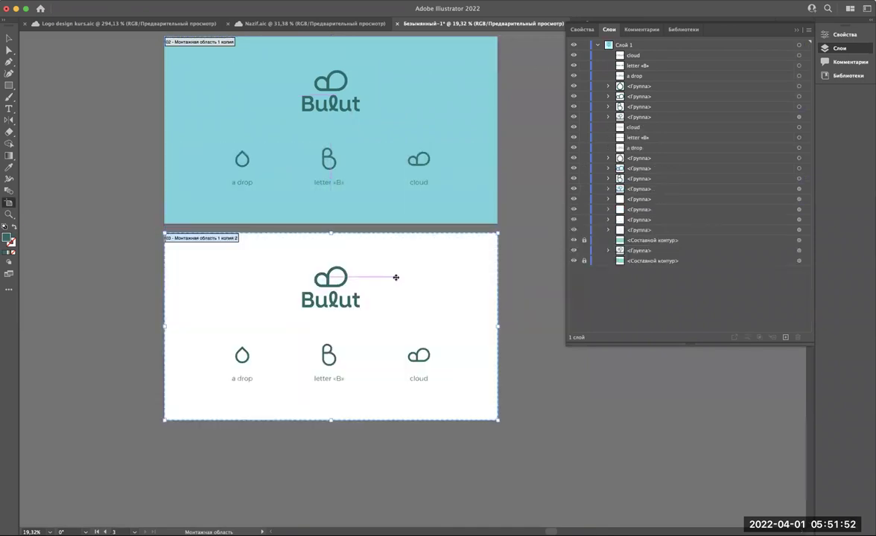
key(v)
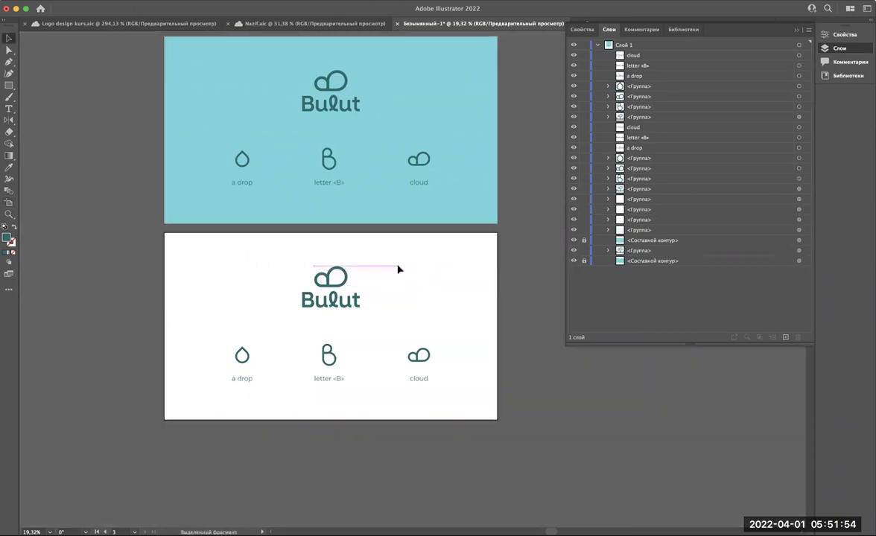
Step: Marquee-select and delete the copied logo and icons on the new lower artboard
click(370, 168)
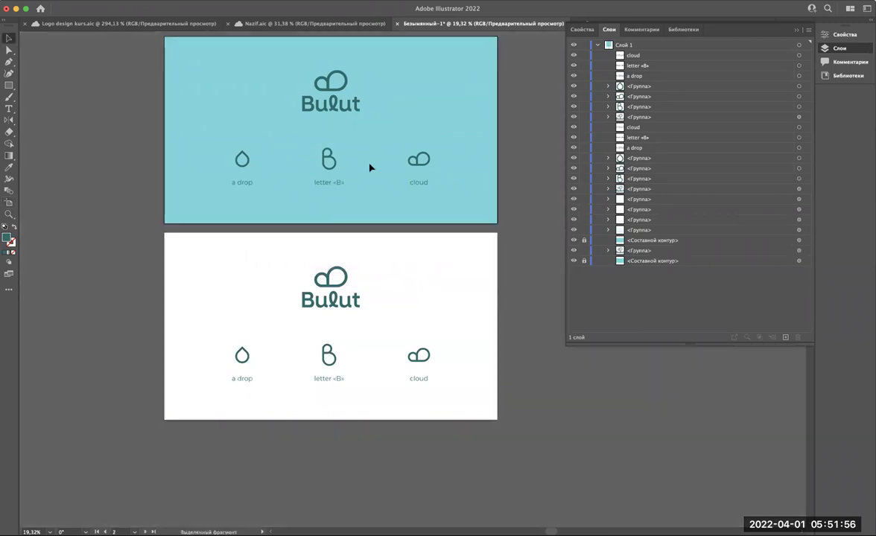
scroll(370, 168, up, 3)
scroll(370, 167, down, 3)
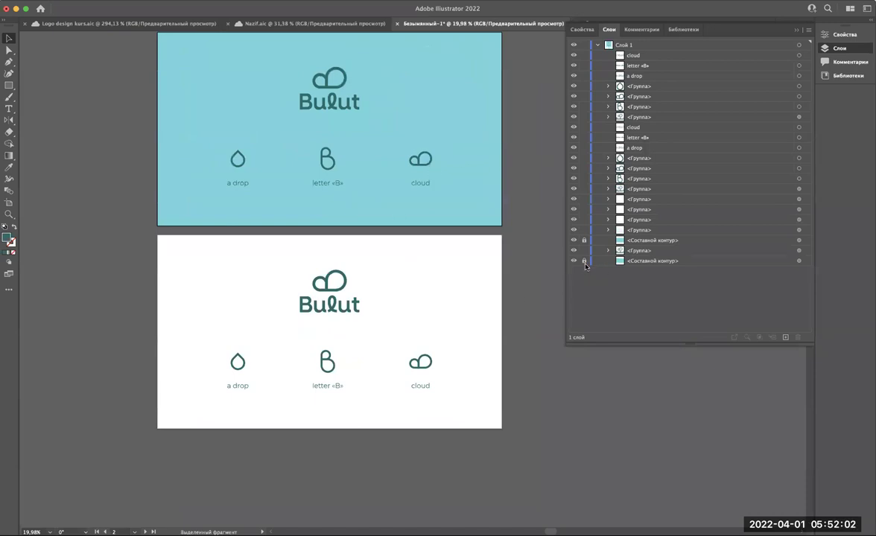
drag(197, 268, 450, 411)
key(Delete)
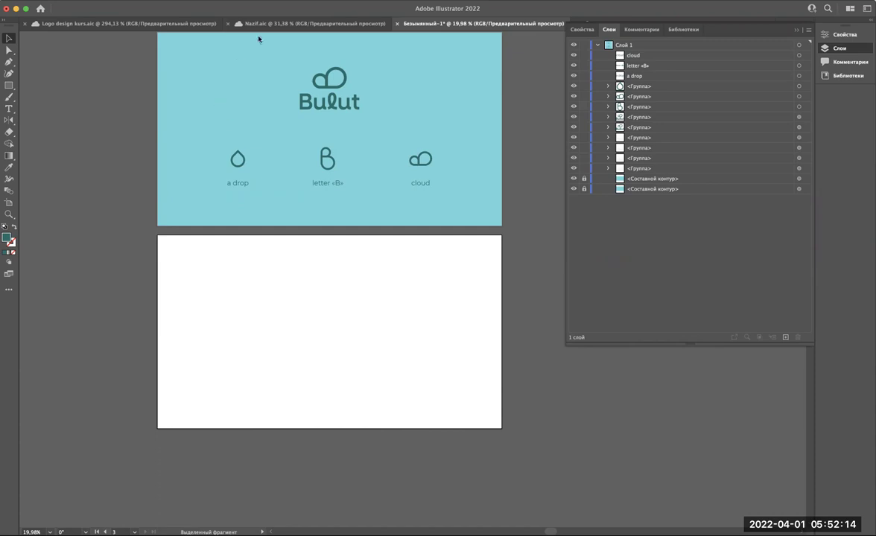
Step: Switch to Logo design kurs.aic, leave isolation mode and scroll to the logo squares
click(156, 23)
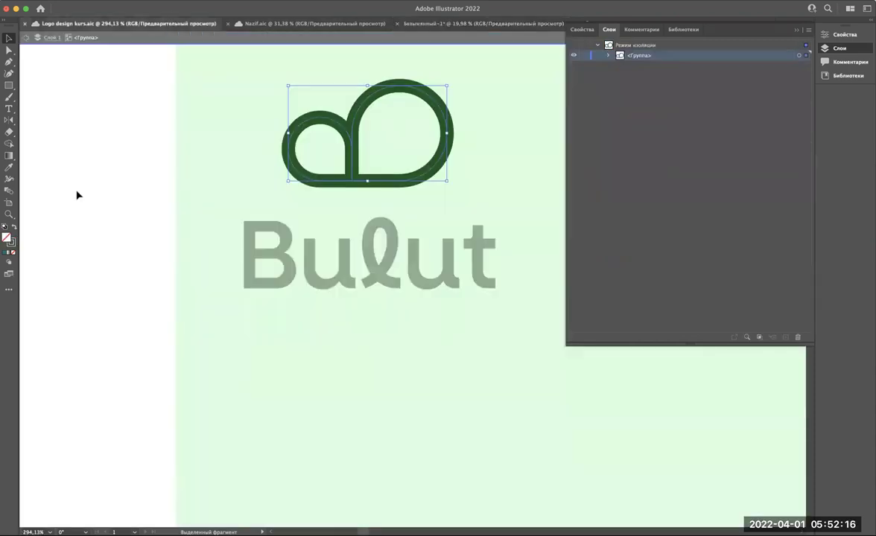
key(Escape)
scroll(77, 195, down, 5)
scroll(76, 196, down, 5)
scroll(77, 195, down, 3)
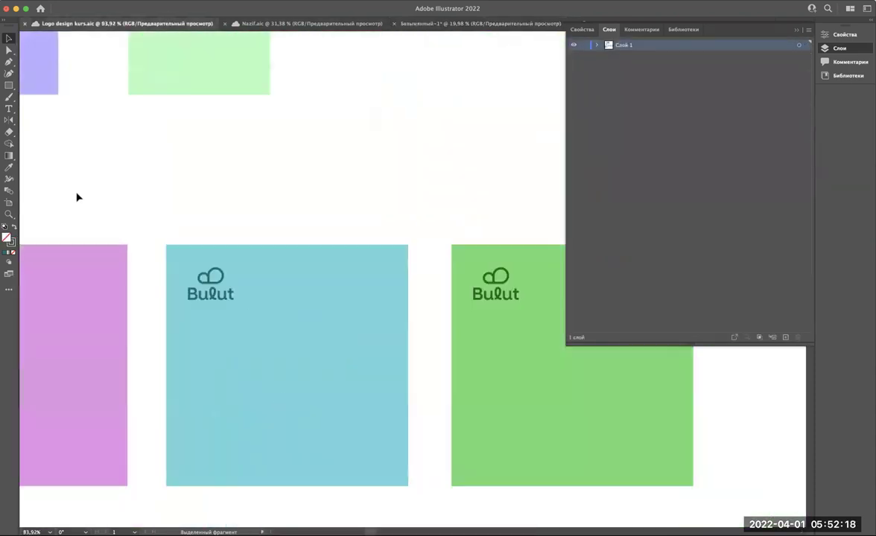
scroll(77, 197, down, 5)
scroll(76, 196, left, 3)
scroll(77, 196, left, 2)
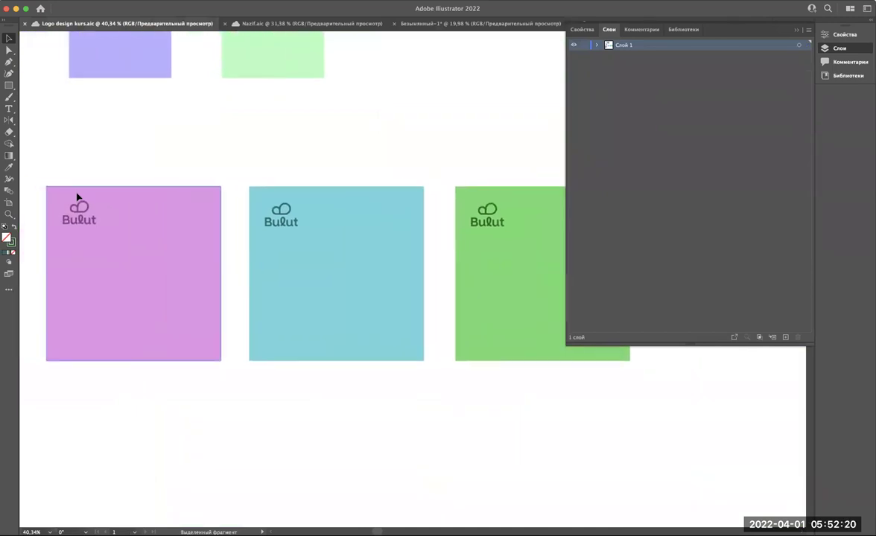
scroll(150, 164, down, 2)
Step: Select the pink logo square and pan across the artboard to view all three squares
click(172, 246)
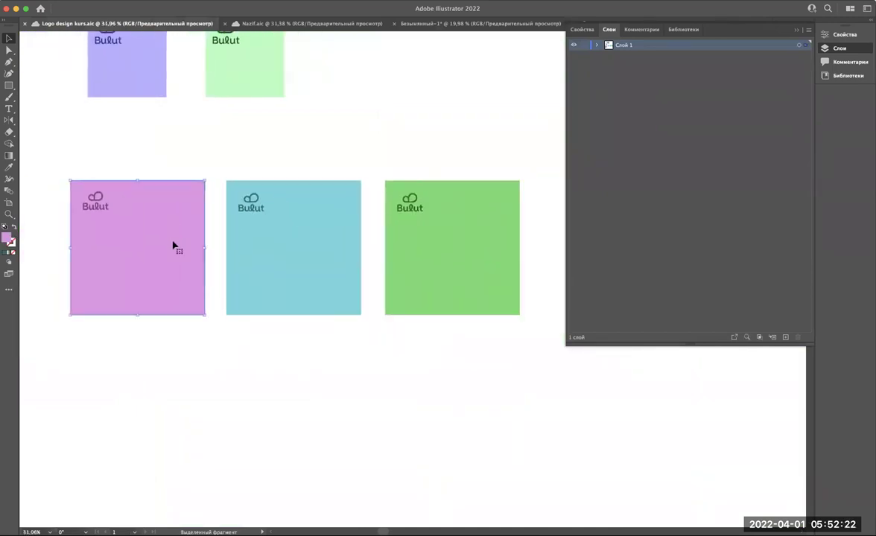
scroll(173, 246, up, 6)
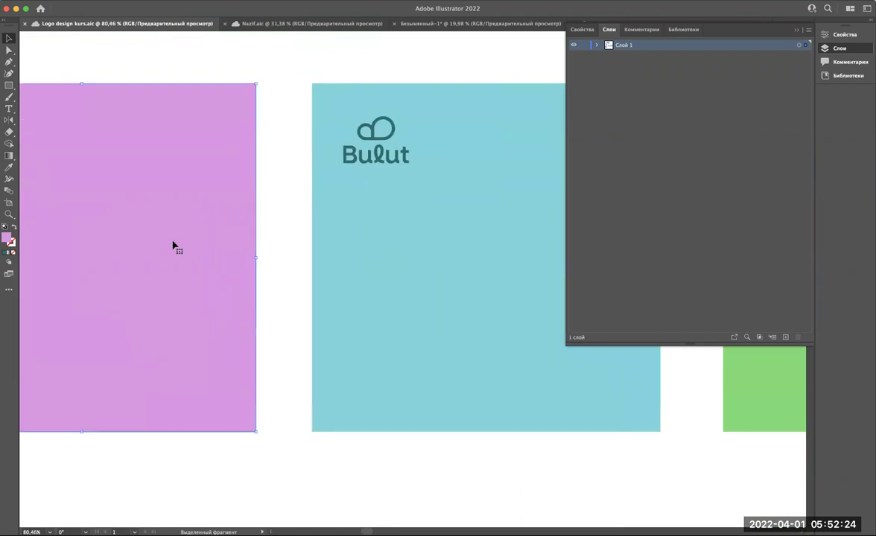
scroll(172, 246, left, 2)
scroll(173, 246, right, 5)
scroll(173, 246, right, 4)
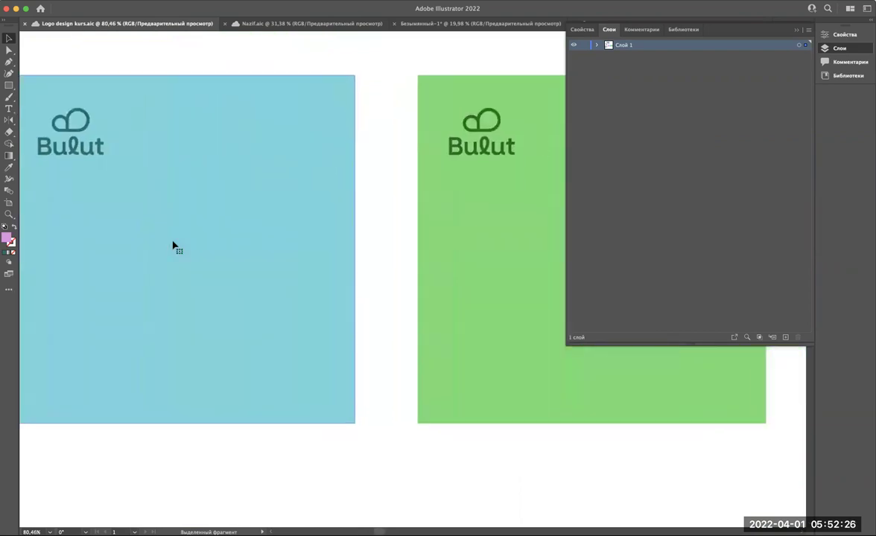
scroll(173, 245, right, 1)
scroll(173, 246, left, 5)
scroll(172, 247, down, 2)
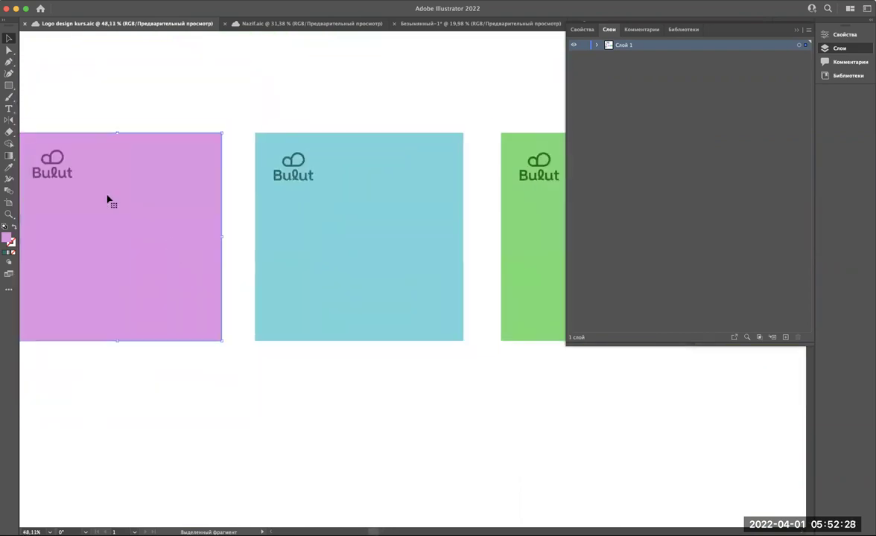
scroll(128, 221, down, 3)
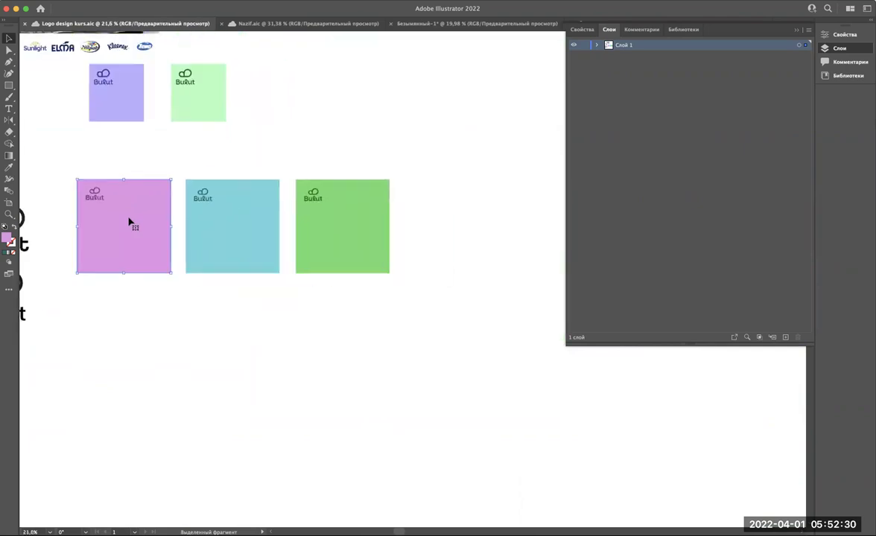
scroll(128, 221, down, 2)
scroll(128, 222, up, 2)
Step: Copy the pink, teal and green logo squares and paste them into the presentation document
right_click(128, 221)
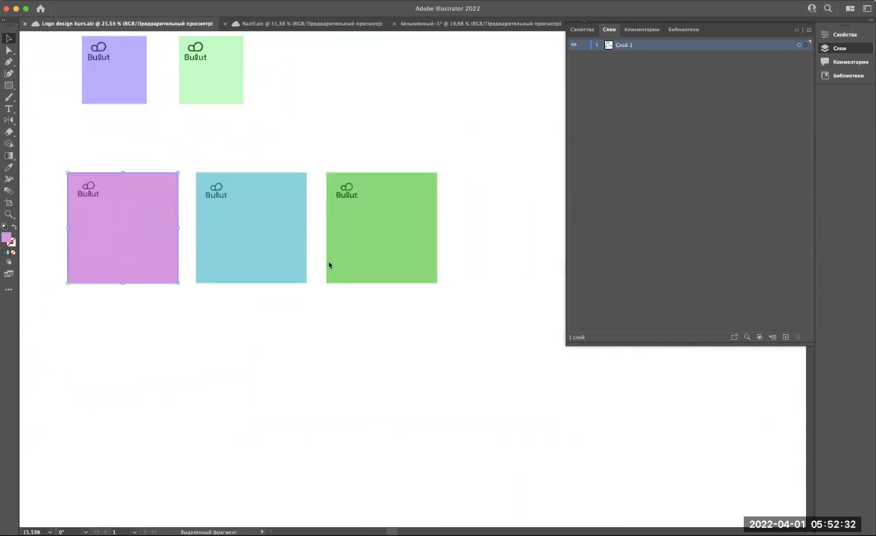
click(440, 313)
drag(449, 321, 47, 159)
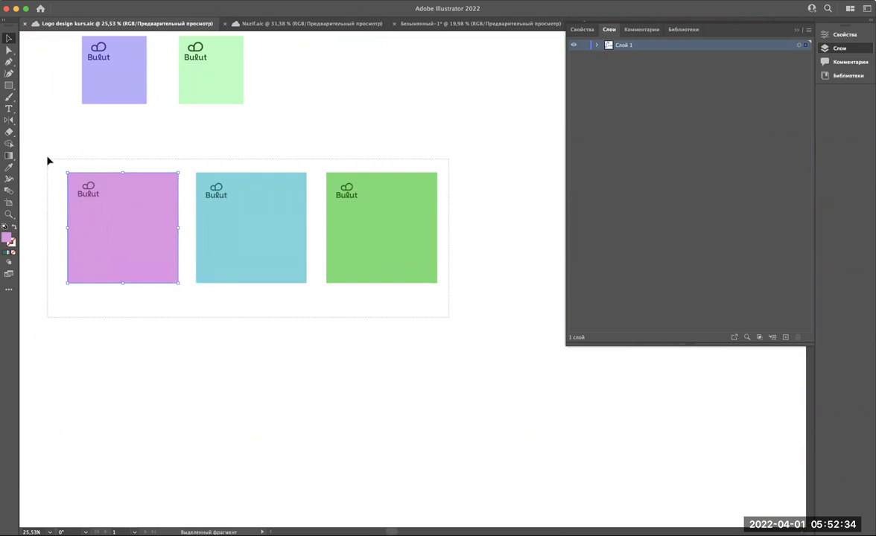
key(ctrl+c)
click(313, 23)
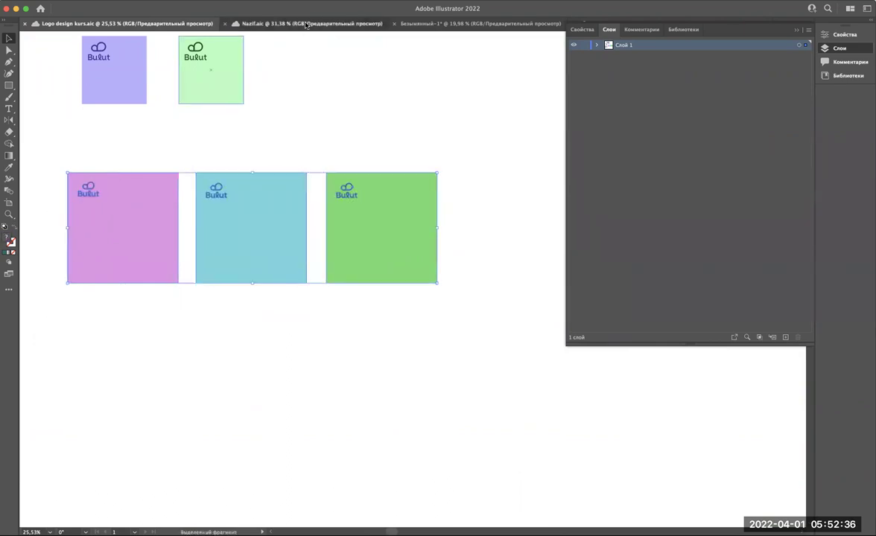
key(ctrl+v)
Step: Paste the three Bulut logo squares onto the presentation's lower white artboard and deselect them
click(477, 23)
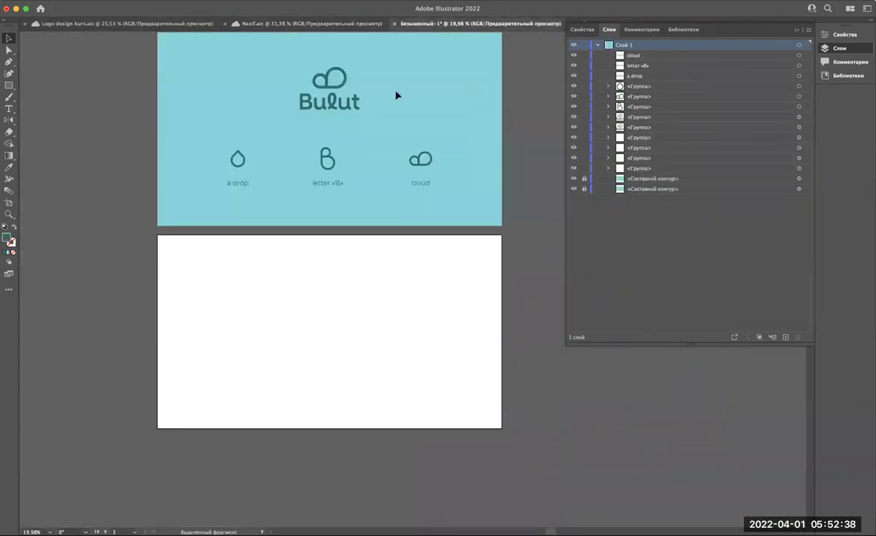
scroll(320, 298, down, 2)
scroll(321, 298, up, 3)
key(ctrl+v)
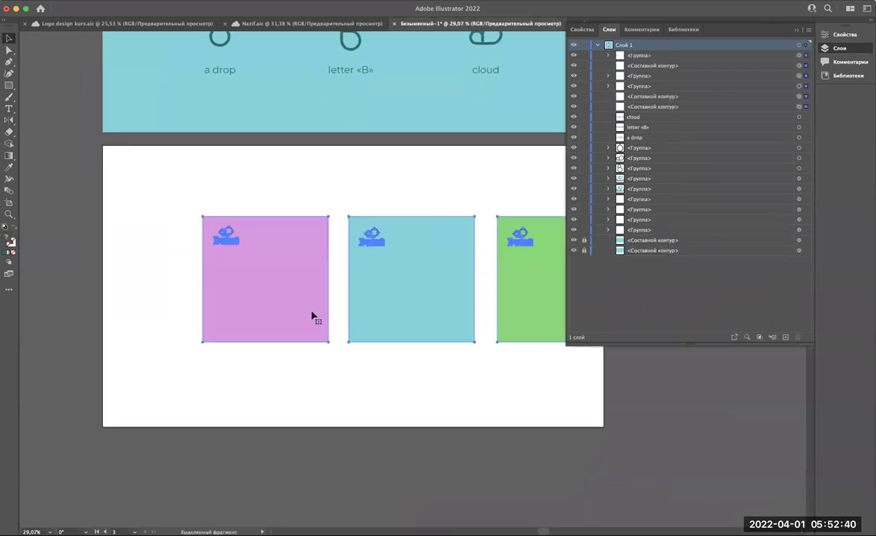
click(255, 390)
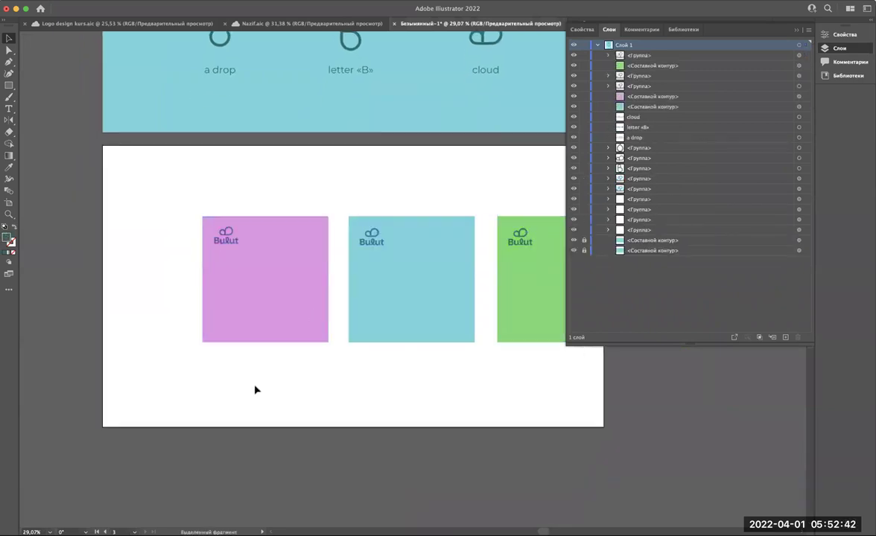
Step: Snap the green and pink squares against the teal square so all three sit edge to edge
scroll(255, 390, right, 3)
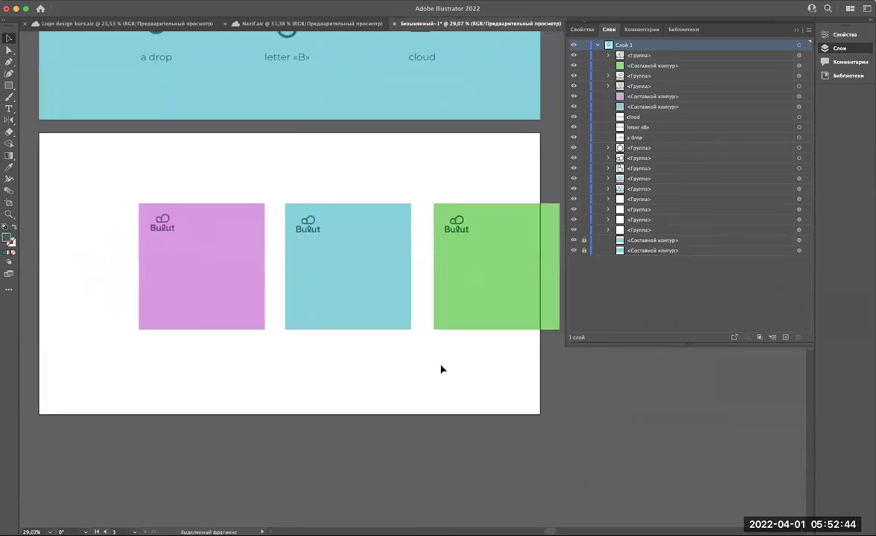
click(485, 226)
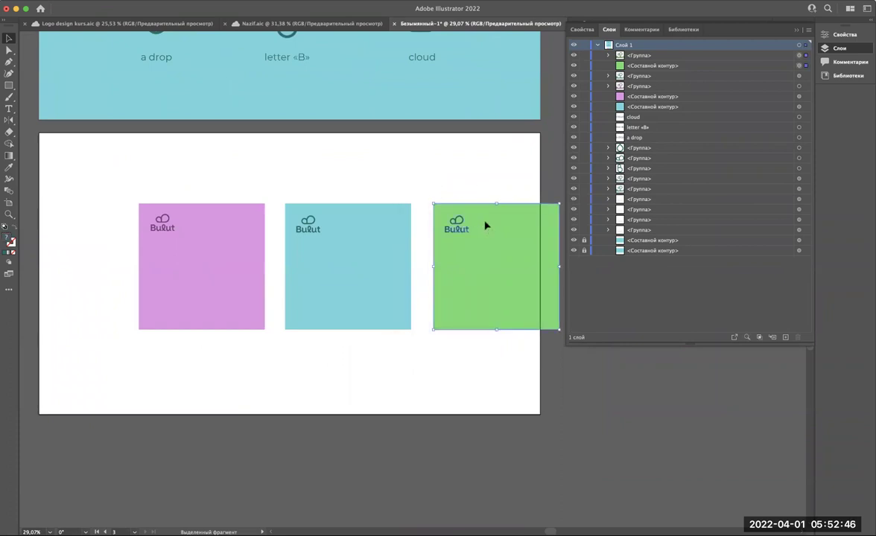
drag(485, 226, 462, 225)
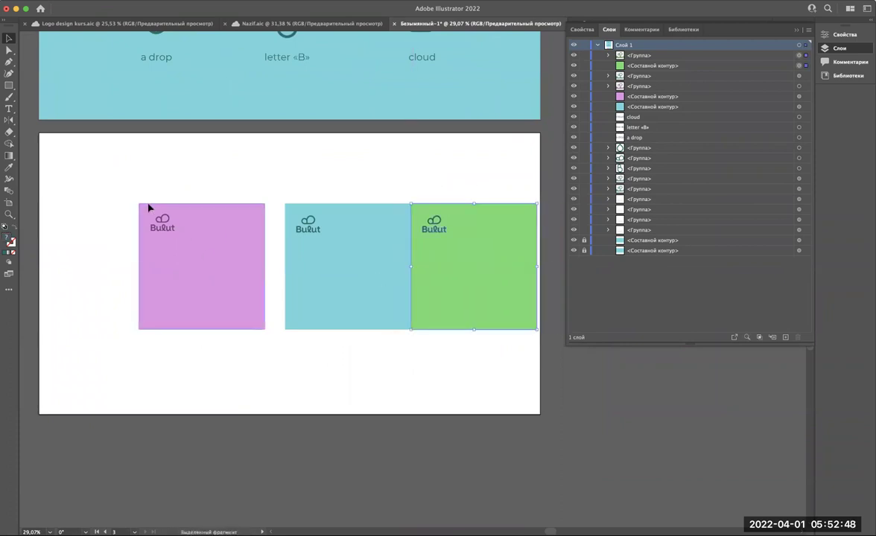
drag(240, 322, 261, 323)
scroll(274, 239, up, 5)
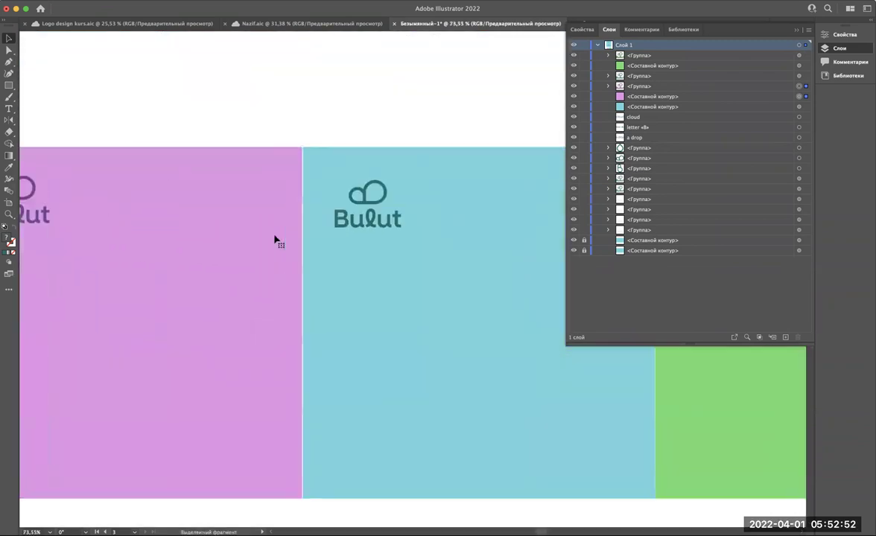
scroll(274, 239, up, 3)
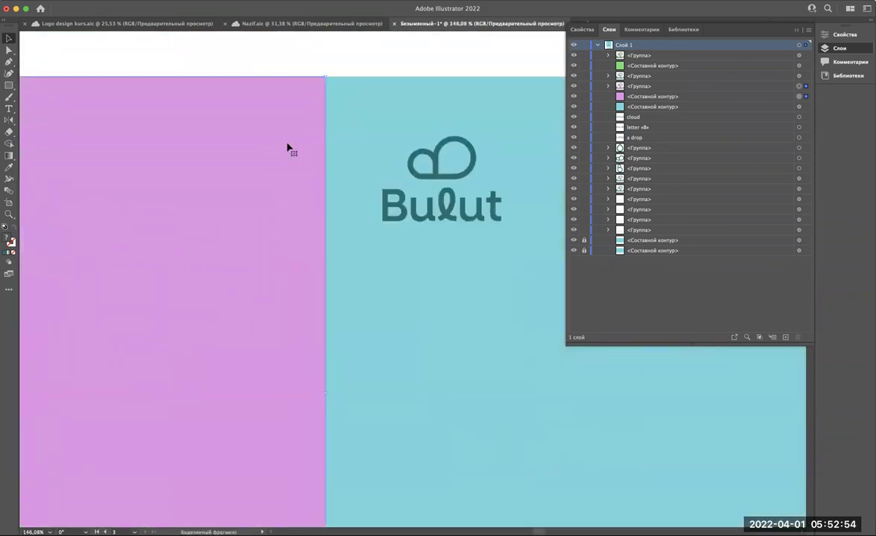
scroll(337, 50, up, 2)
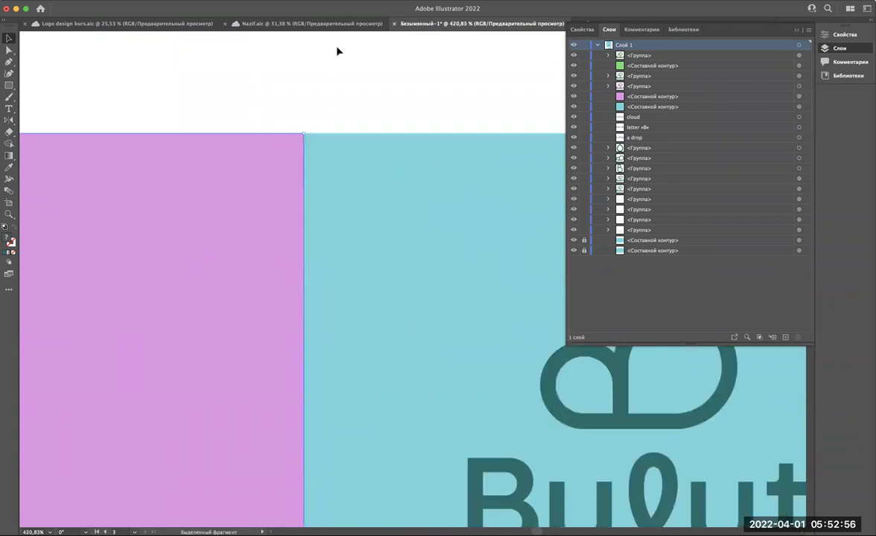
scroll(337, 50, down, 2)
scroll(337, 50, down, 4)
scroll(337, 50, up, 2)
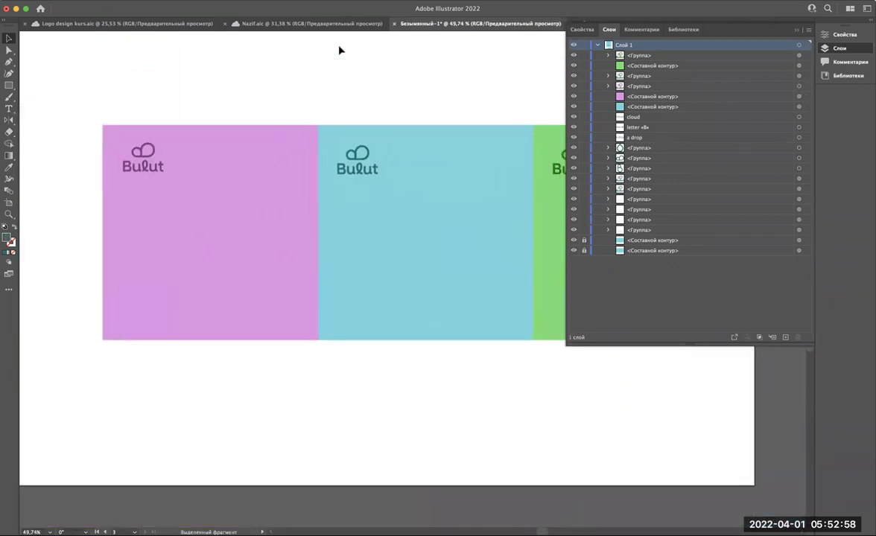
scroll(339, 50, down, 2)
scroll(339, 50, up, 2)
scroll(339, 50, right, 1)
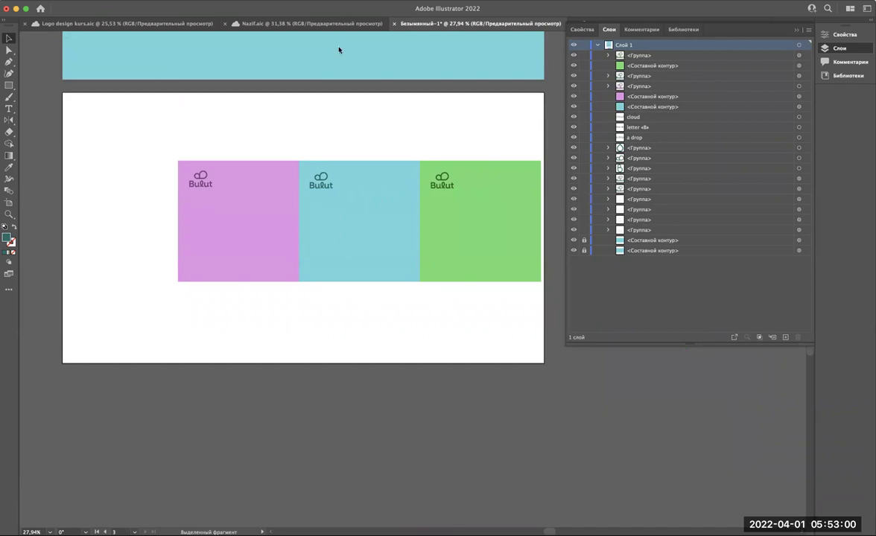
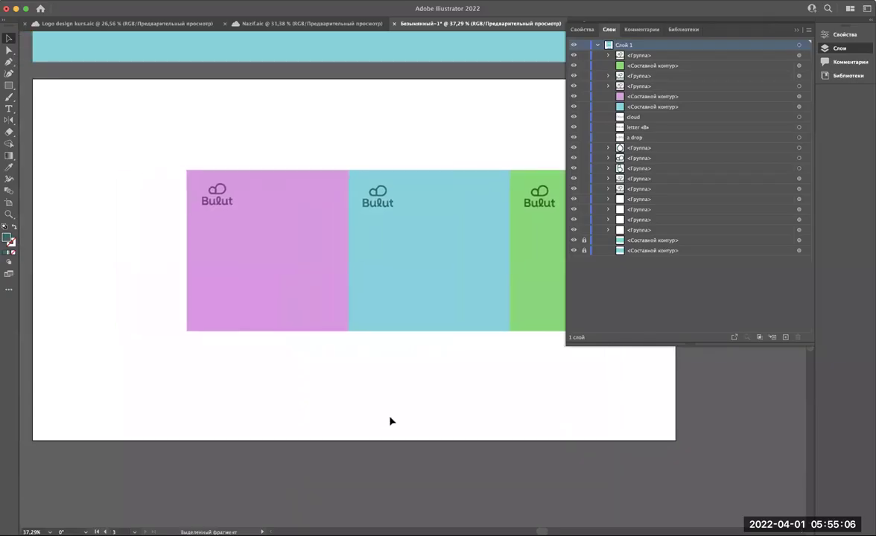
Step: Select the pink colour rectangle, then switch to the 'Logo design kurs.aic' document
scroll(390, 422, down, 1)
scroll(390, 421, right, 2)
scroll(390, 421, down, 1)
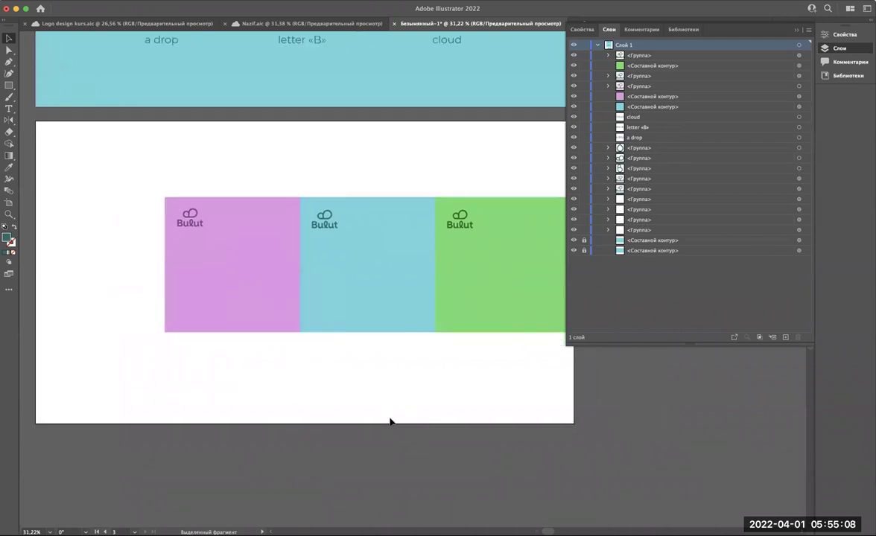
click(266, 294)
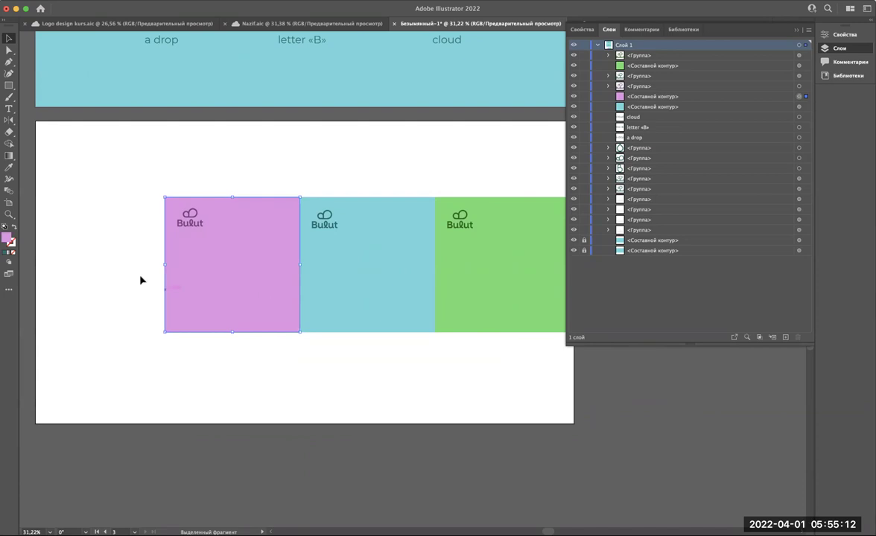
alt+scroll(141, 281, down, 3)
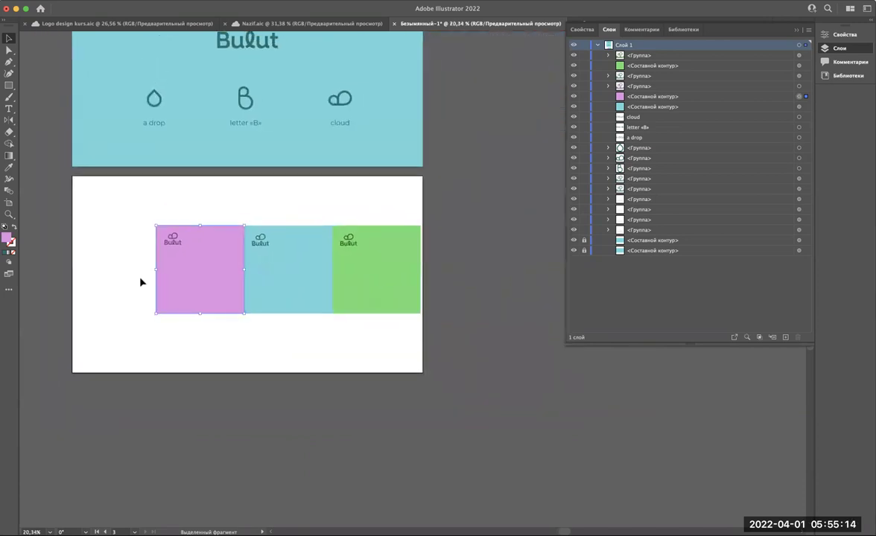
alt+scroll(138, 279, up, 3)
alt+scroll(139, 279, up, 1)
alt+scroll(139, 280, down, 2)
alt+scroll(139, 279, down, 1)
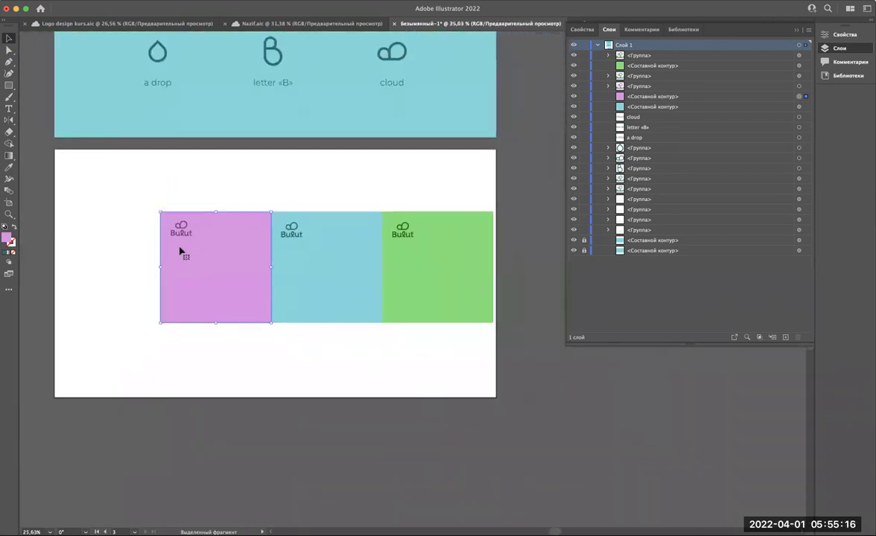
alt+scroll(147, 319, up, 2)
alt+scroll(147, 318, up, 1)
alt+scroll(147, 318, down, 1)
alt+scroll(146, 321, down, 1)
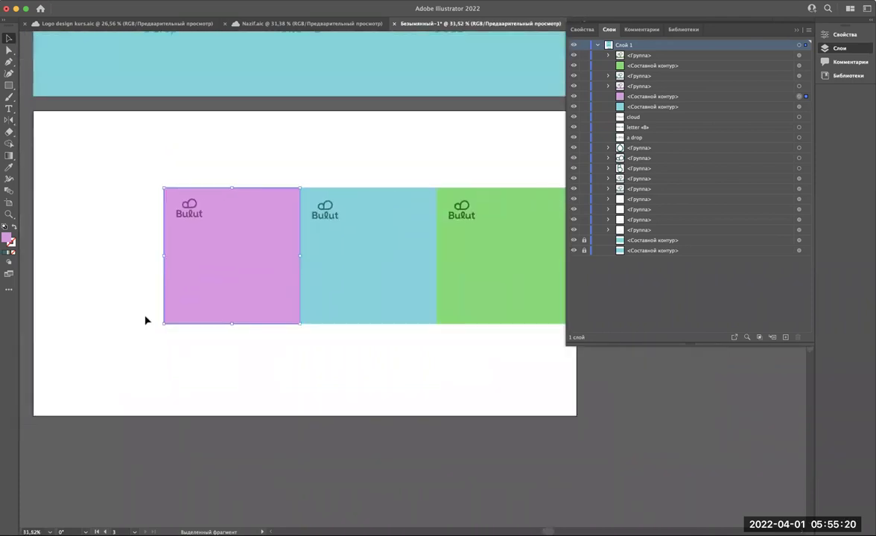
alt+scroll(146, 321, down, 2)
scroll(146, 321, up, 1)
scroll(146, 320, up, 3)
scroll(146, 320, down, 4)
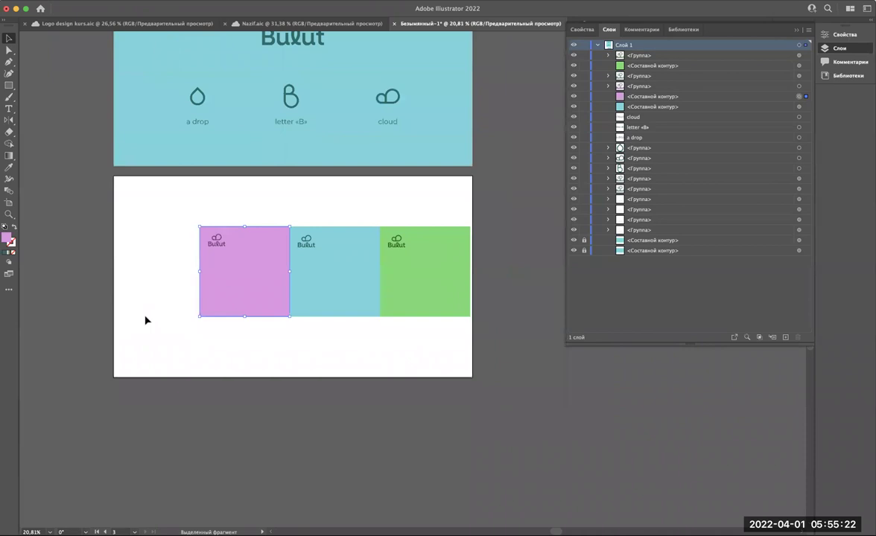
alt+scroll(146, 321, up, 2)
click(159, 23)
Step: Place the pink cloud beneath the squares and add a copy coloured from the blue square
scroll(283, 196, down, 3)
scroll(283, 196, left, 2)
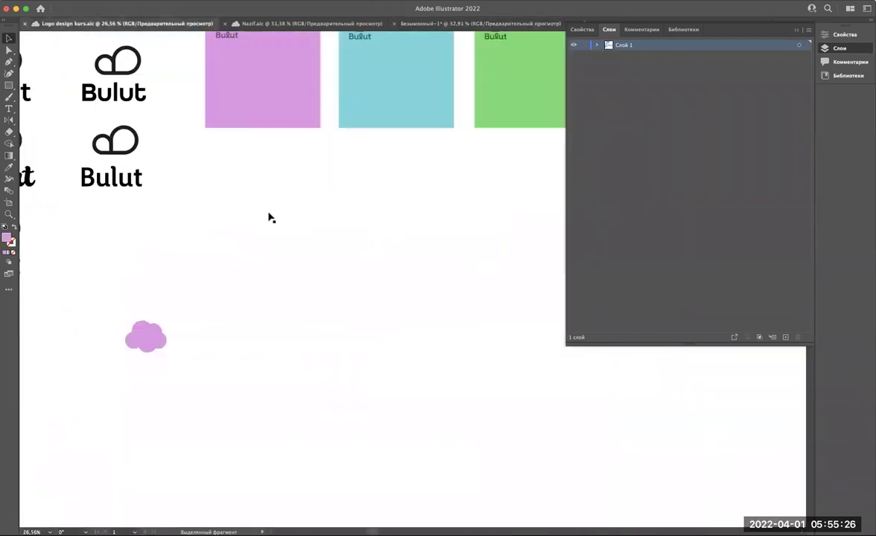
drag(156, 331, 269, 171)
scroll(270, 170, up, 3)
scroll(269, 170, right, 1)
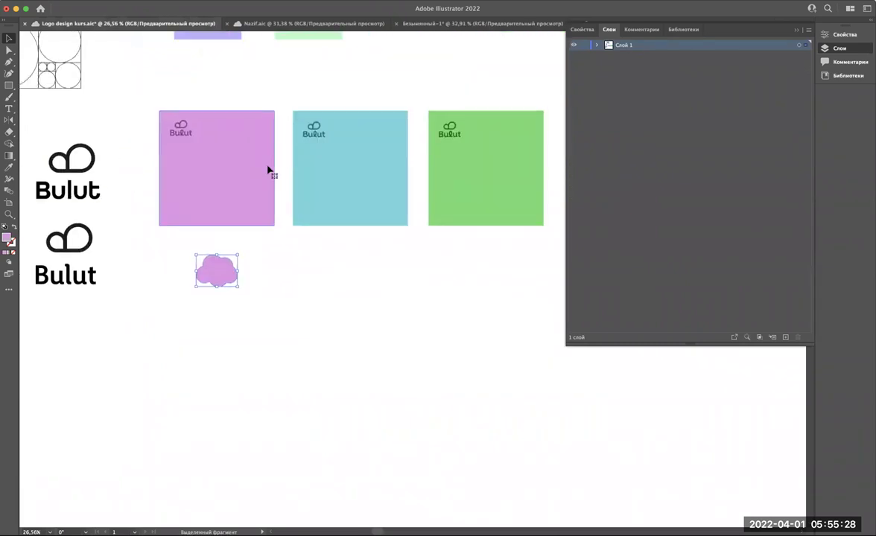
alt+scroll(270, 172, up, 3)
drag(184, 353, 401, 353)
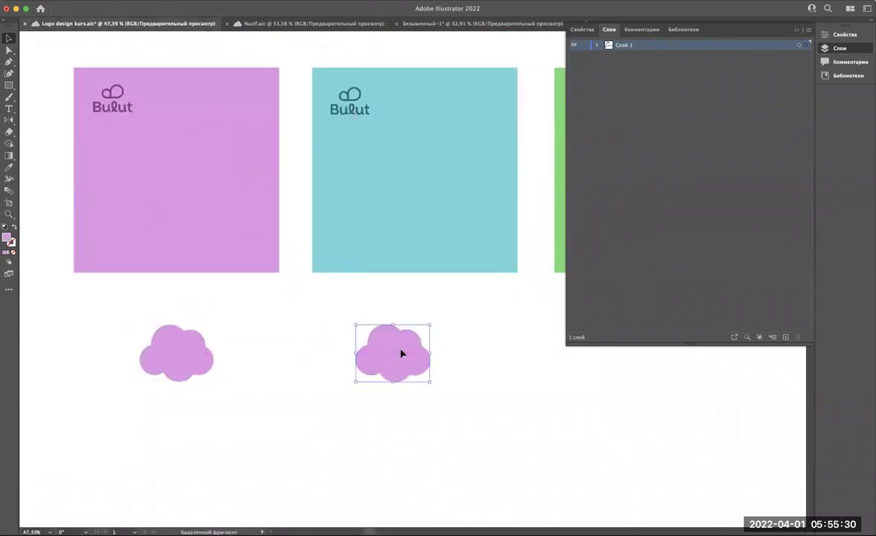
key(i)
click(394, 220)
key(v)
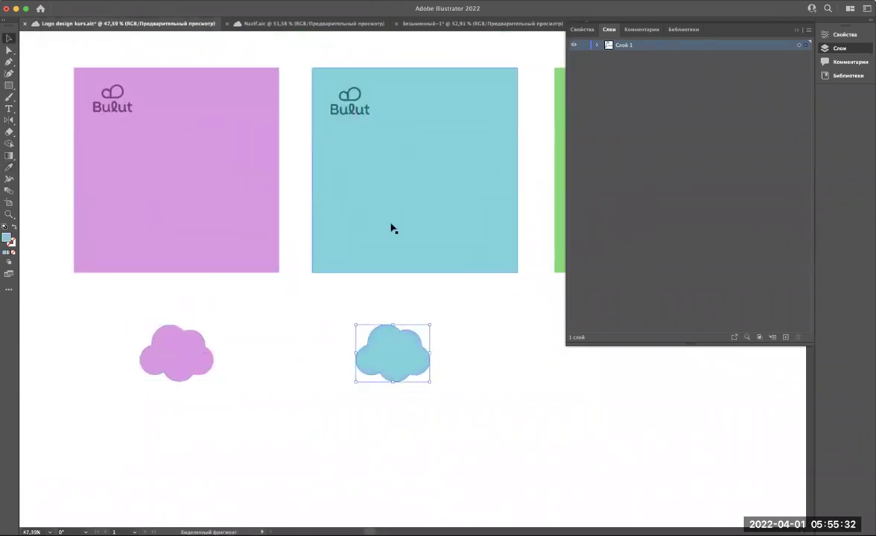
Step: Add a third cloud copy below the green square, coloured from the green square
scroll(430, 362, right, 5)
alt+drag(210, 360, 428, 359)
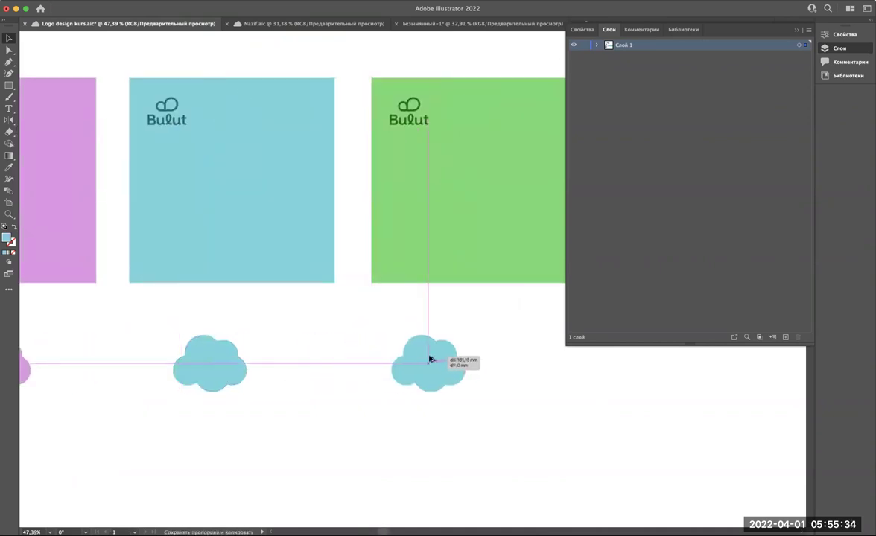
key(i)
click(453, 217)
key(v)
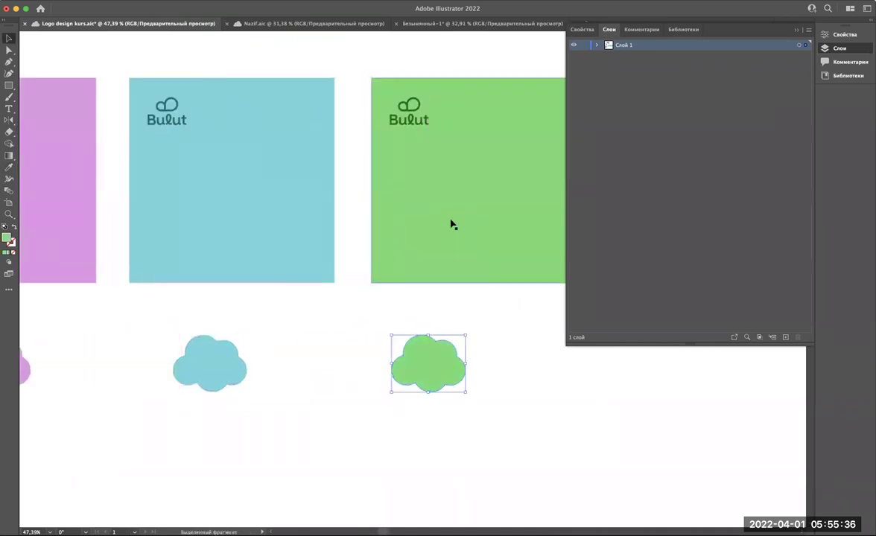
click(334, 354)
Step: Marquee-select all three clouds together
scroll(335, 354, down, 3)
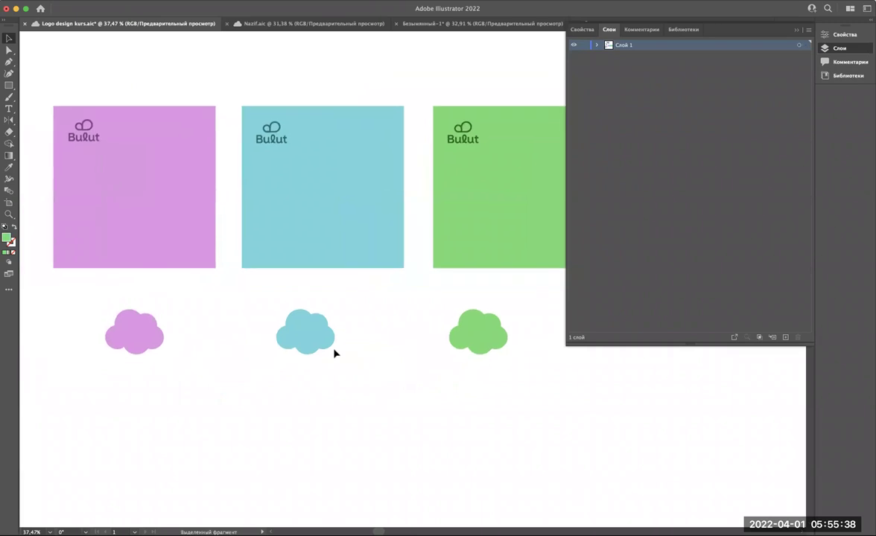
scroll(335, 353, right, 2)
drag(490, 418, 64, 304)
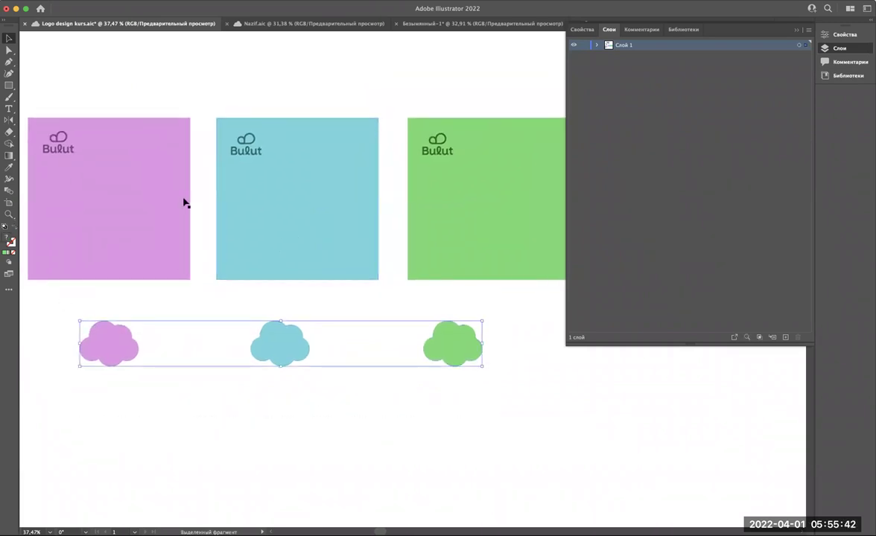
Step: Drag the pink square's Bulut logo and select the pink, blue and green squares' logos in turn
scroll(129, 173, left, 5)
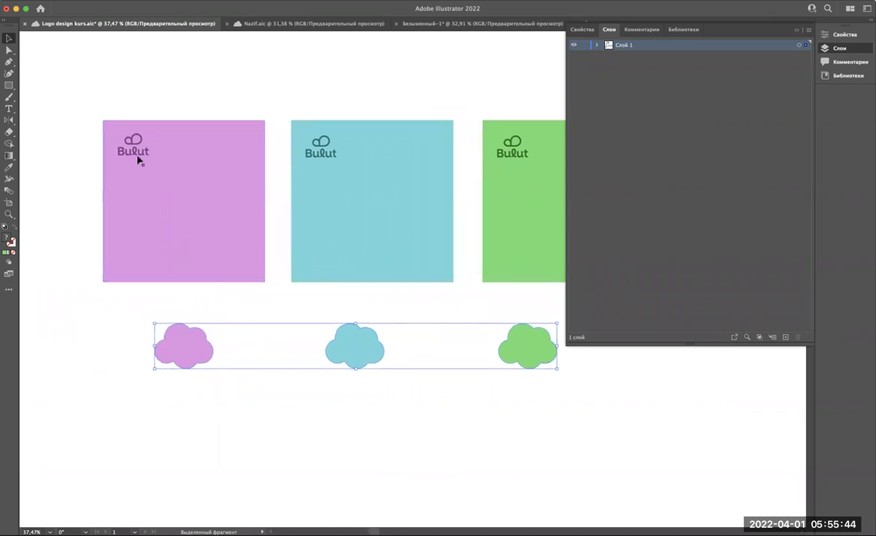
drag(139, 160, 314, 158)
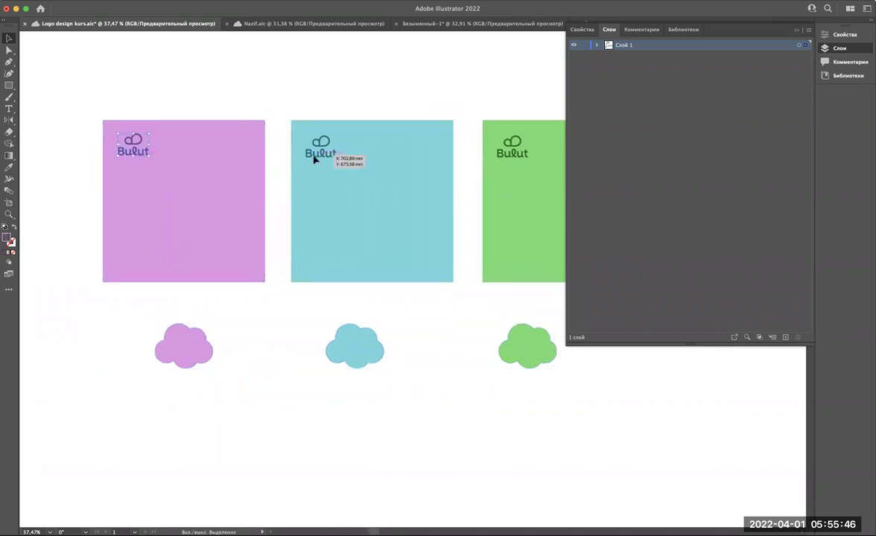
scroll(313, 224, right, 4)
click(182, 231)
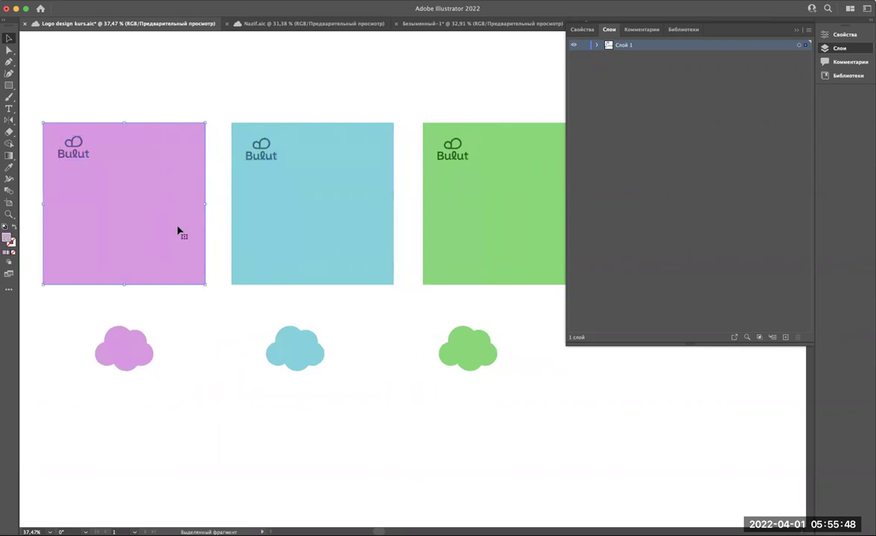
click(304, 214)
scroll(343, 215, right, 5)
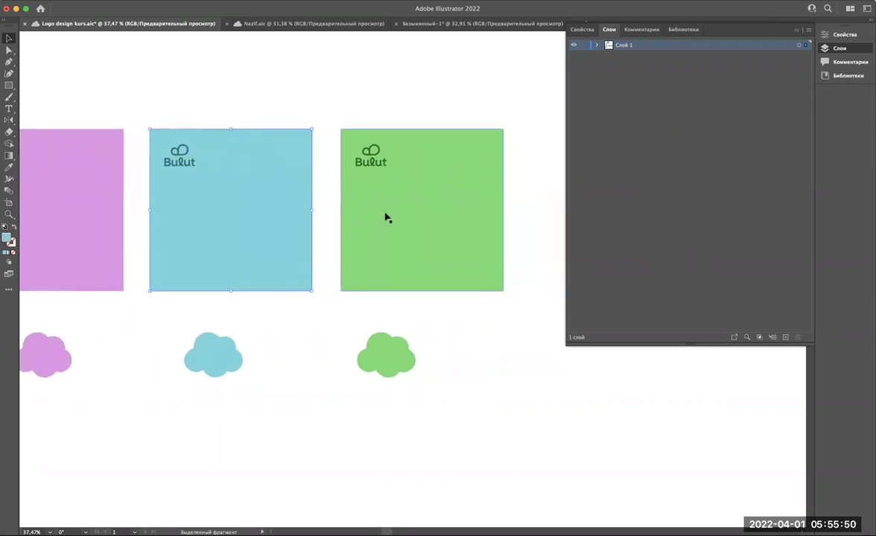
click(378, 163)
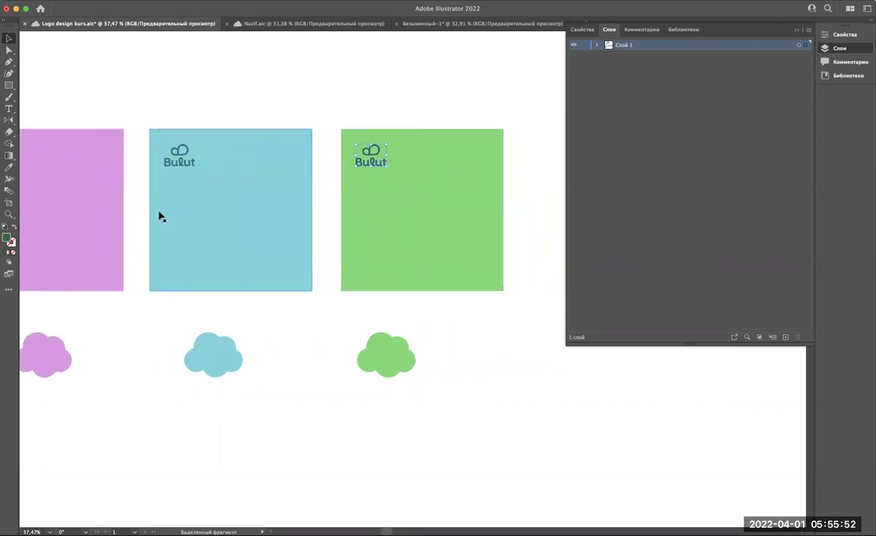
scroll(160, 216, left, 5)
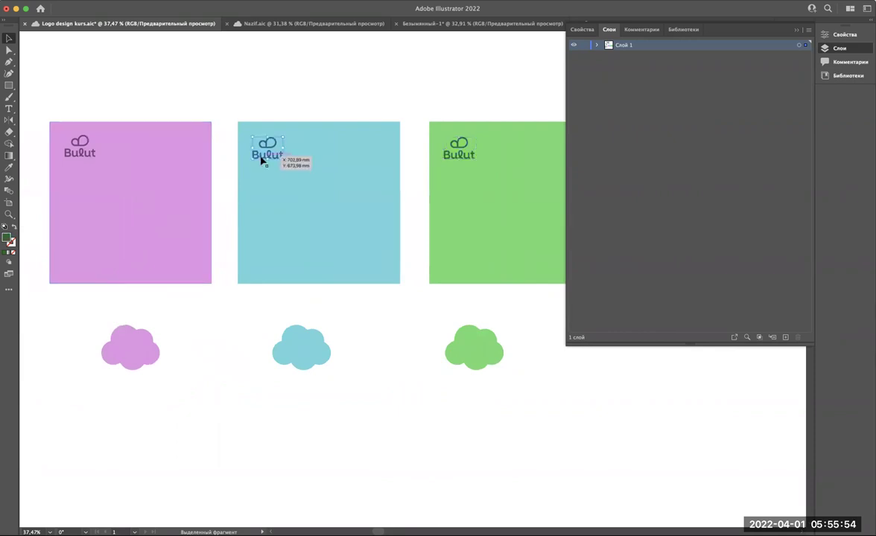
click(80, 149)
click(90, 152)
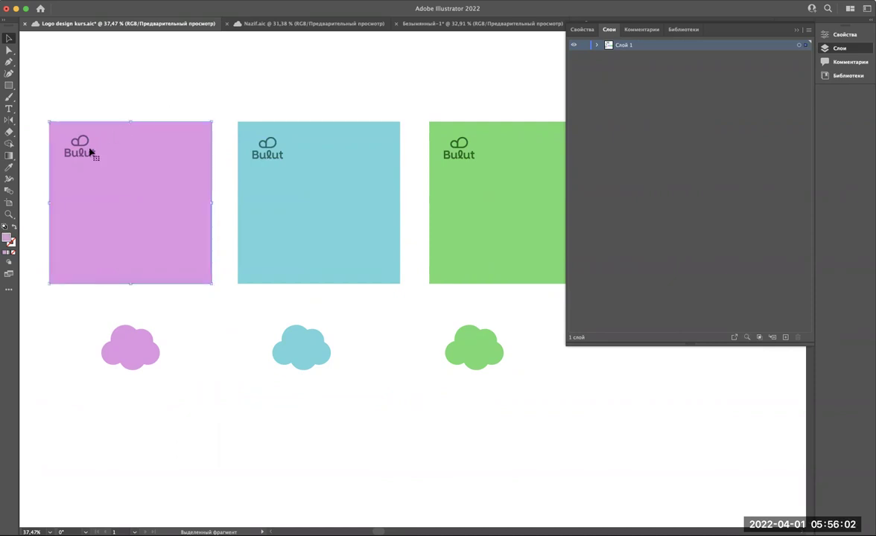
Step: Reselect the Bulut logo on the pink square
scroll(97, 177, up, 5)
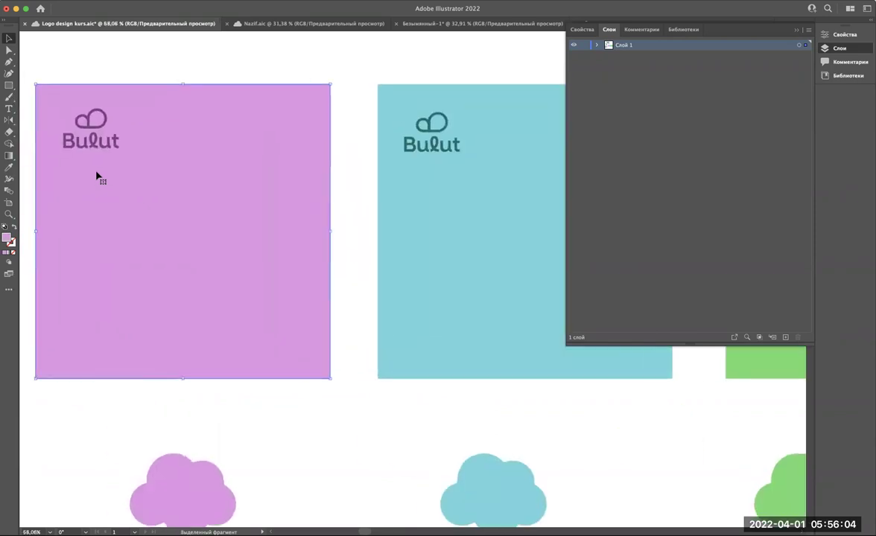
scroll(97, 175, left, 2)
scroll(201, 209, down, 3)
scroll(201, 209, up, 2)
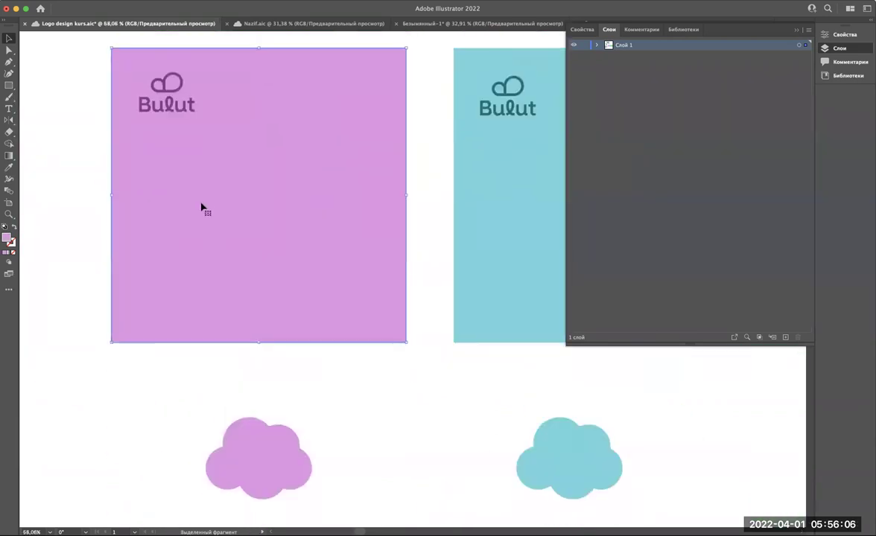
scroll(201, 208, up, 2)
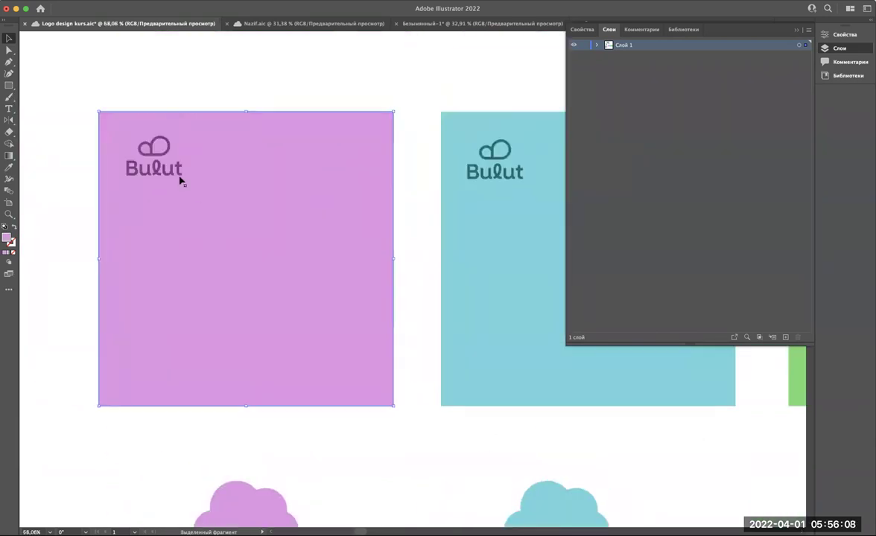
click(178, 177)
scroll(179, 178, up, 2)
scroll(178, 177, up, 3)
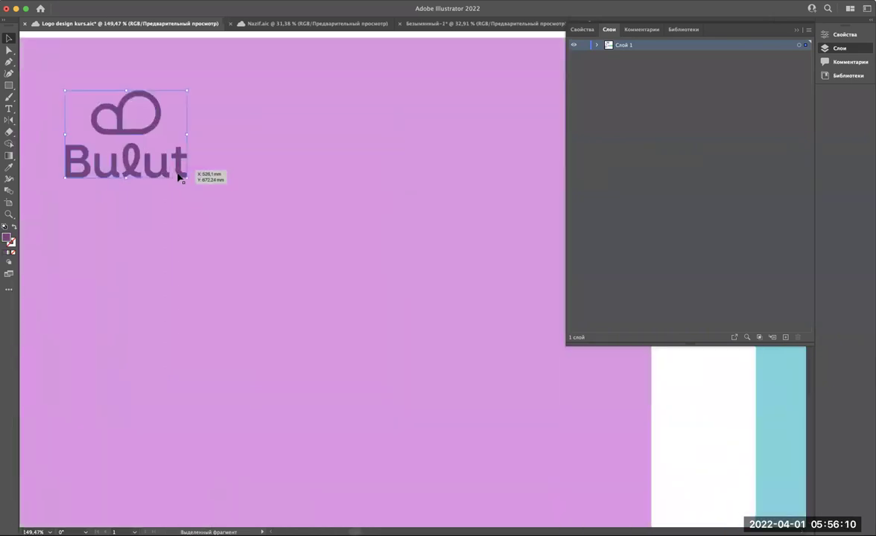
scroll(179, 177, down, 3)
click(217, 86)
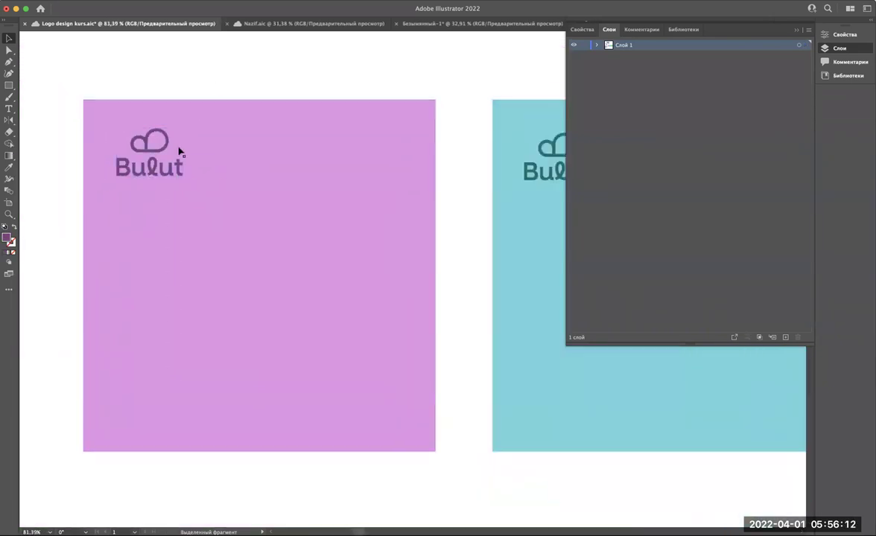
click(172, 173)
Step: Select the pink square, marquee over its area, then clear the selection
scroll(171, 173, up, 3)
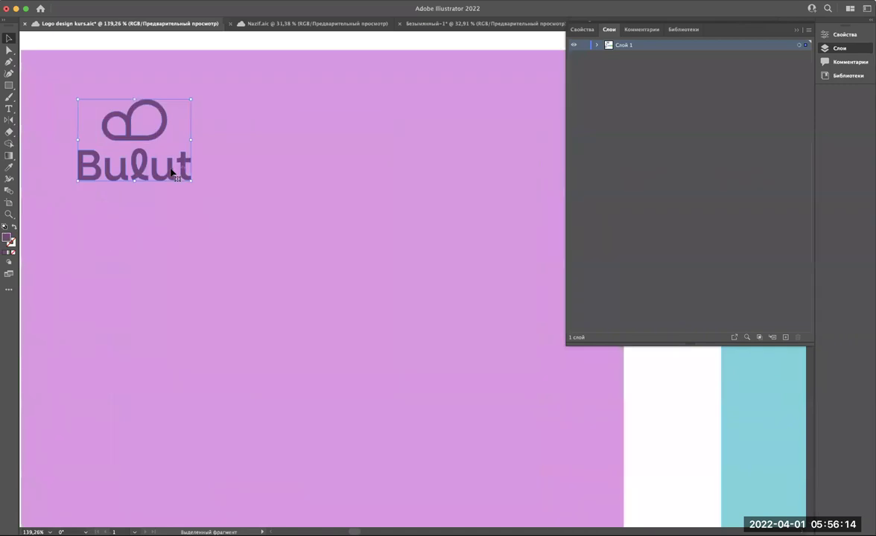
scroll(171, 173, down, 3)
scroll(173, 173, down, 3)
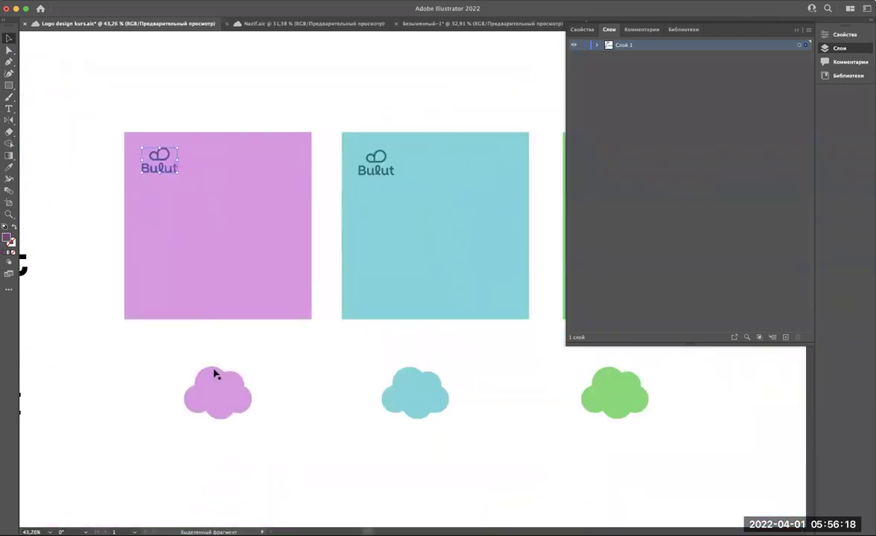
scroll(213, 373, right, 5)
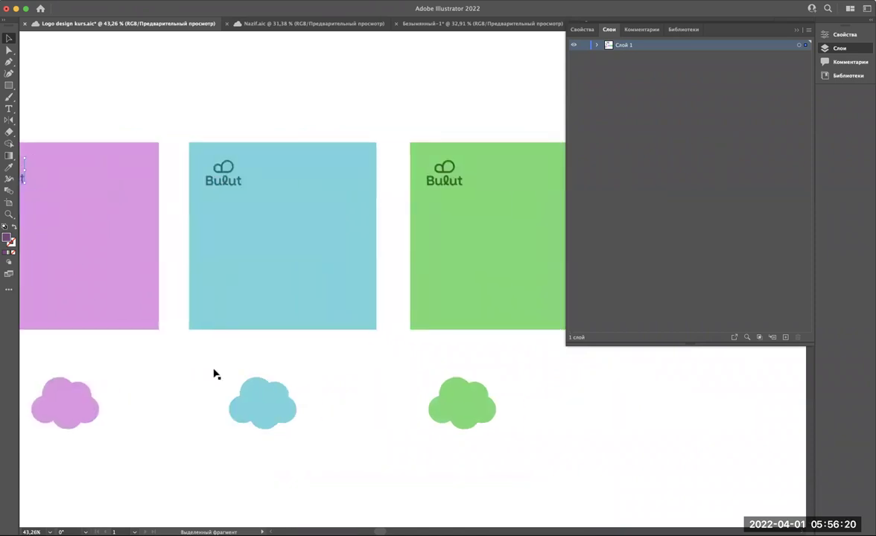
scroll(215, 374, left, 4)
click(155, 213)
scroll(156, 213, up, 3)
scroll(156, 214, left, 3)
scroll(156, 214, up, 1)
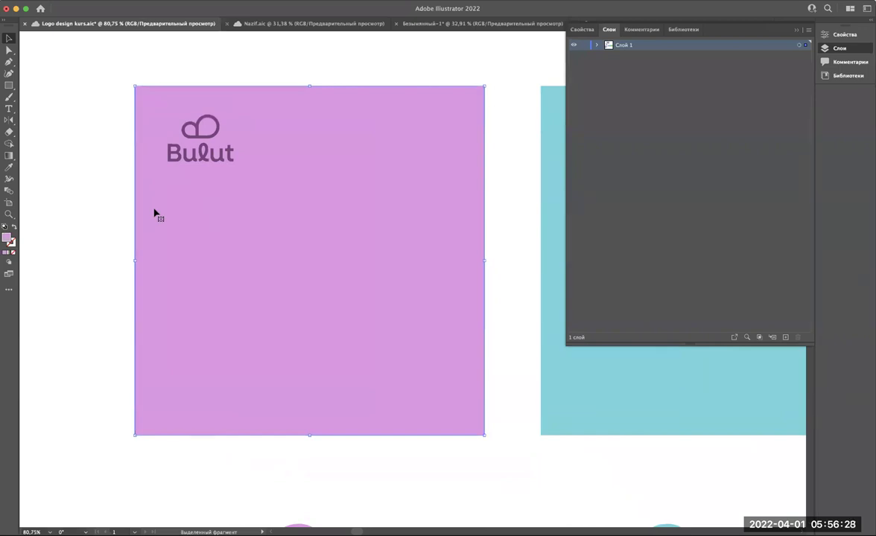
drag(112, 67, 295, 190)
click(113, 221)
Step: Marquee-select the three clouds below the colour squares
scroll(322, 230, down, 5)
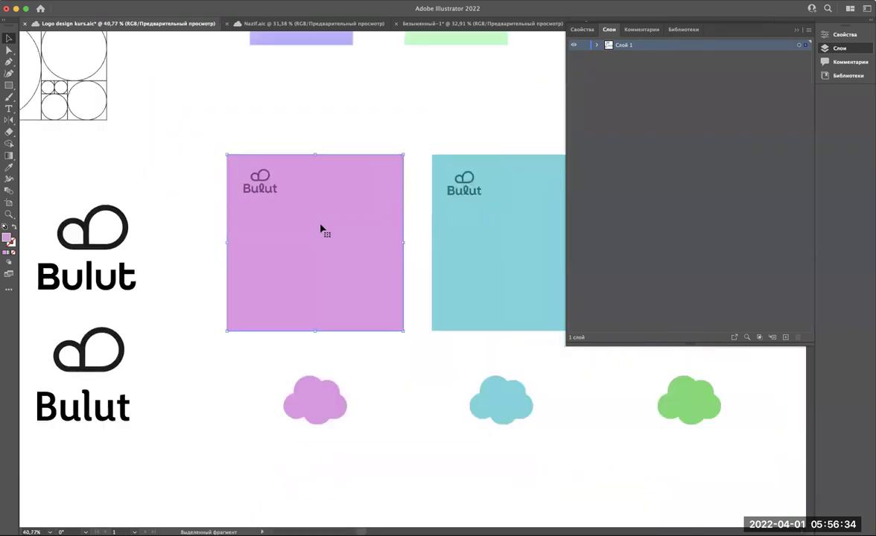
scroll(321, 229, right, 3)
scroll(232, 219, up, 2)
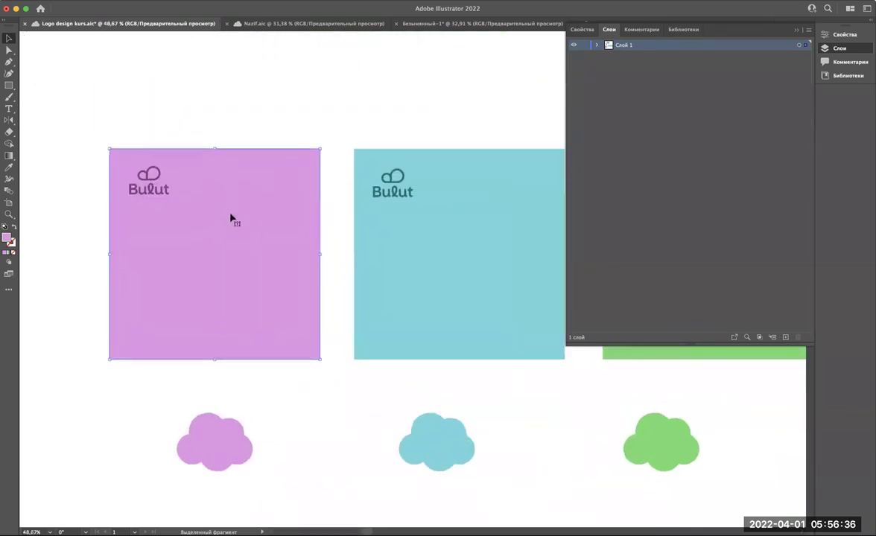
scroll(233, 219, up, 1)
scroll(231, 220, up, 3)
scroll(231, 220, down, 3)
scroll(231, 220, left, 1)
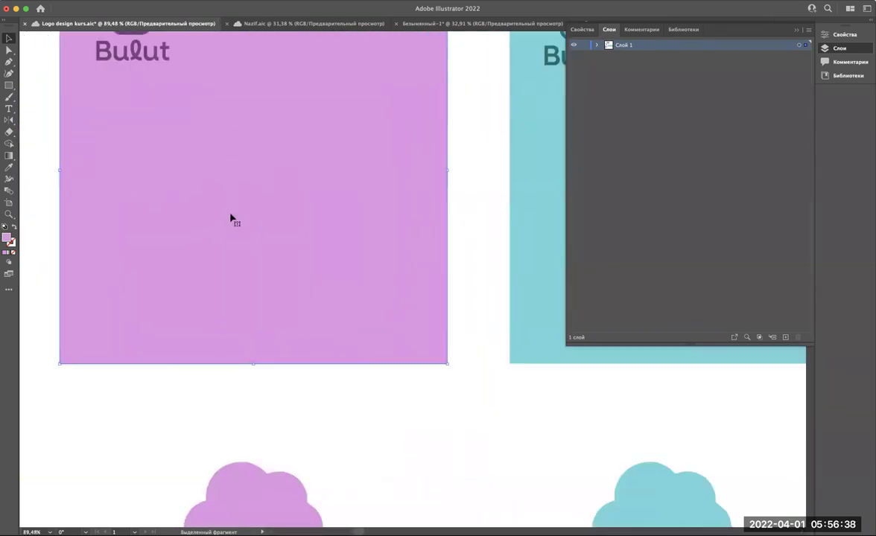
scroll(231, 220, down, 2)
scroll(231, 229, up, 1)
scroll(231, 232, down, 1)
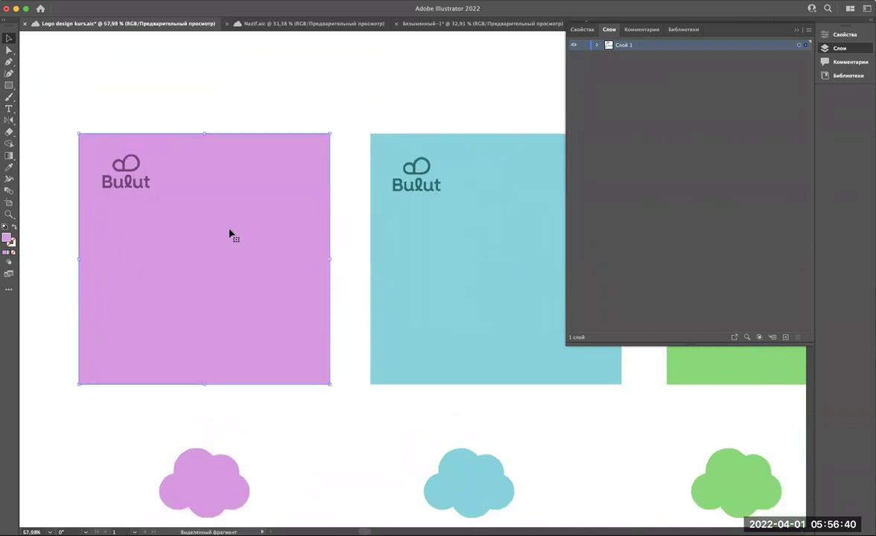
scroll(231, 235, down, 3)
scroll(231, 235, right, 2)
scroll(233, 234, down, 2)
drag(496, 383, 147, 315)
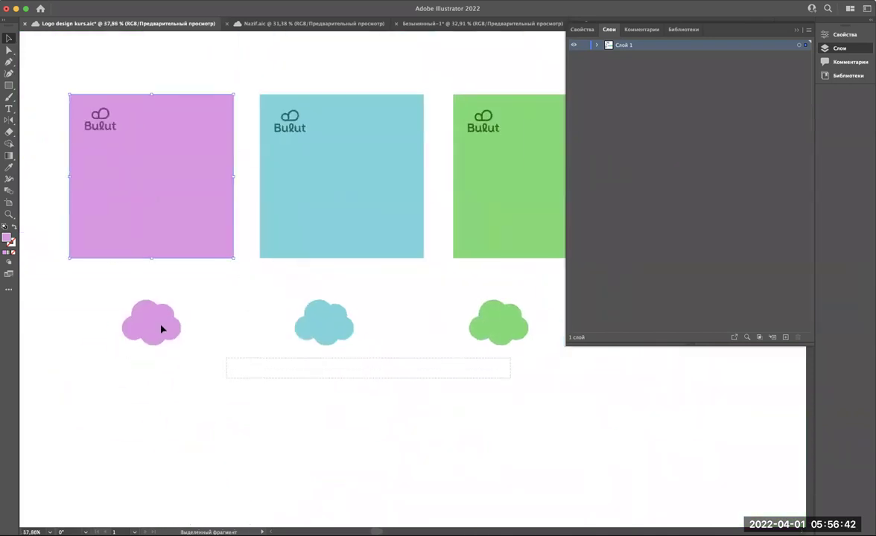
Step: In the untitled document, move the three colour squares to the artboard's bottom edge
click(408, 24)
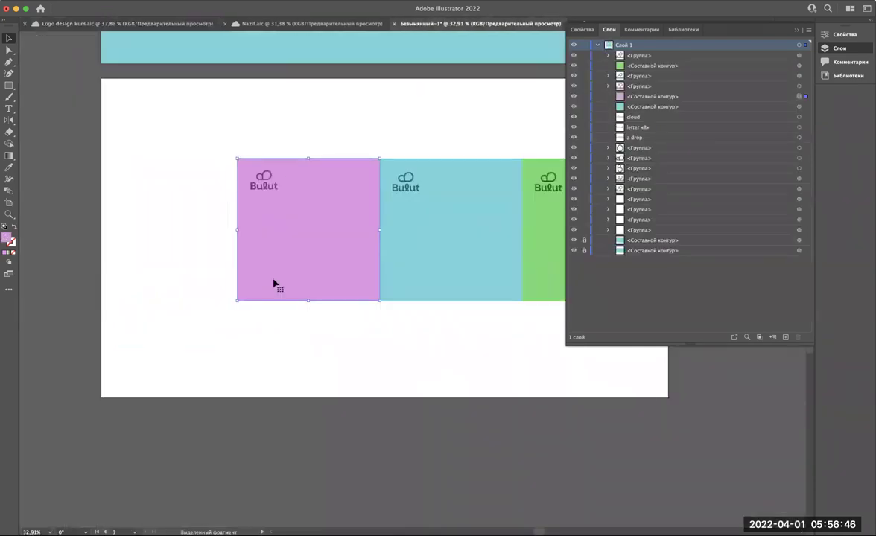
scroll(273, 285, down, 3)
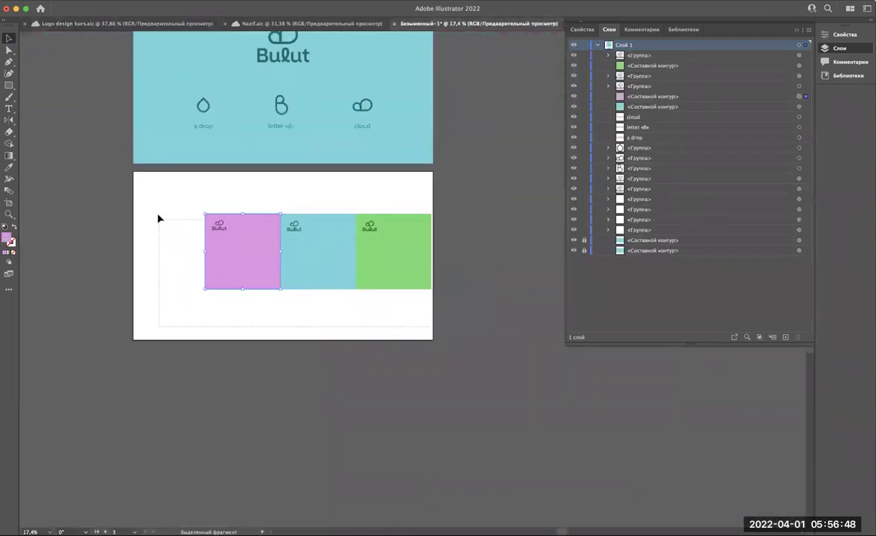
drag(237, 241, 200, 322)
scroll(198, 325, up, 2)
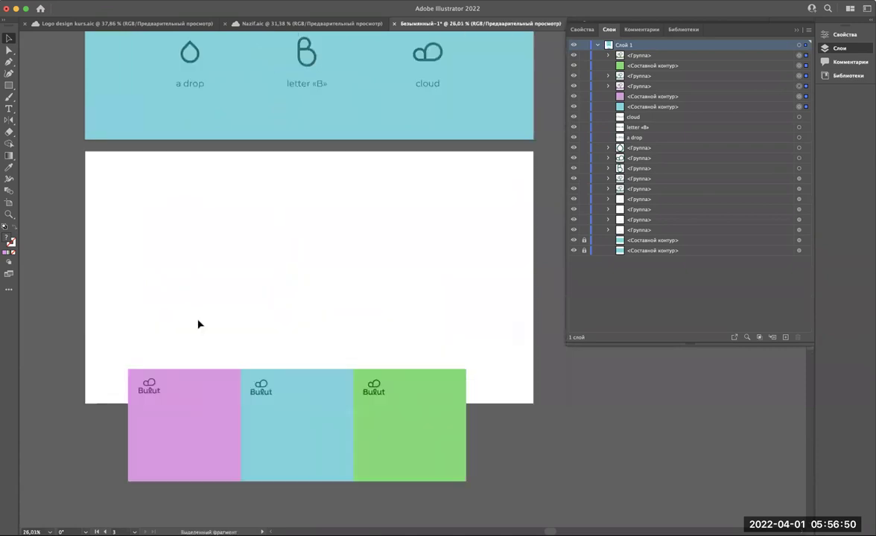
scroll(198, 324, up, 1)
Step: Line up the pink, blue and green clouds side by side
drag(269, 276, 186, 278)
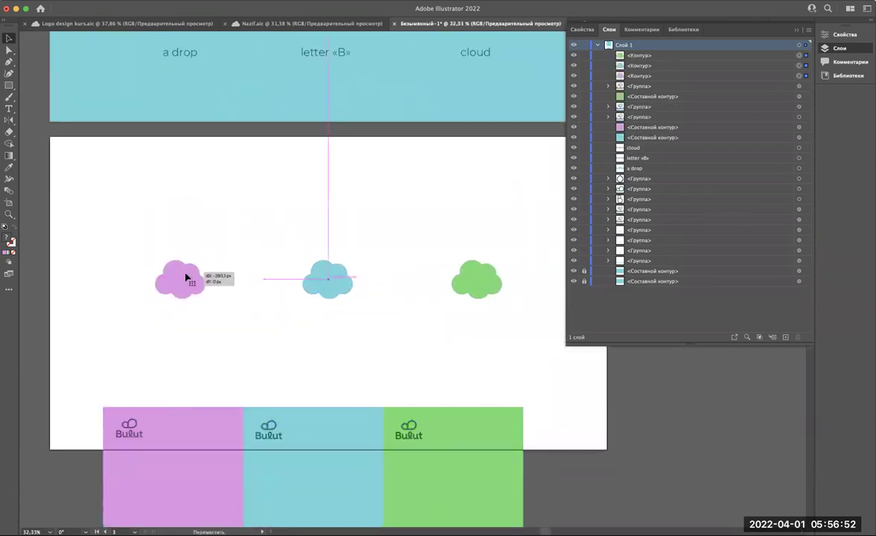
click(211, 237)
click(176, 289)
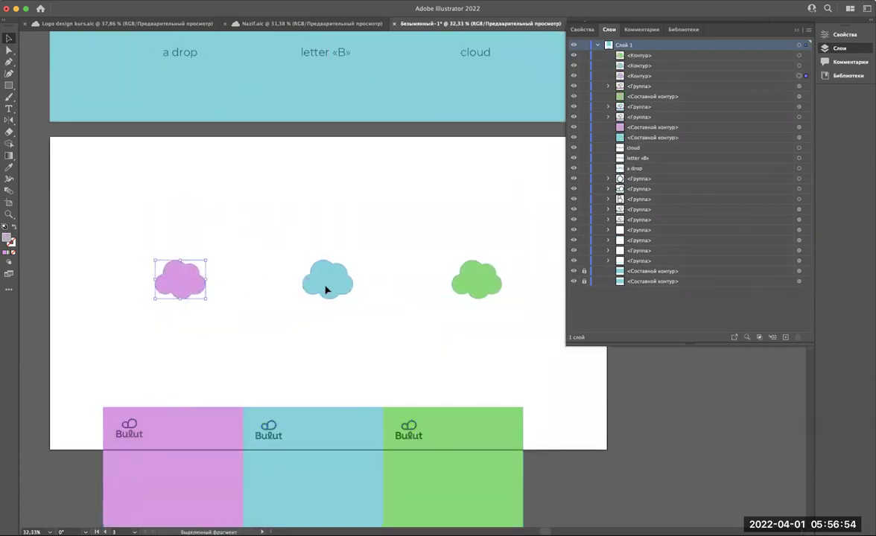
drag(326, 290, 244, 287)
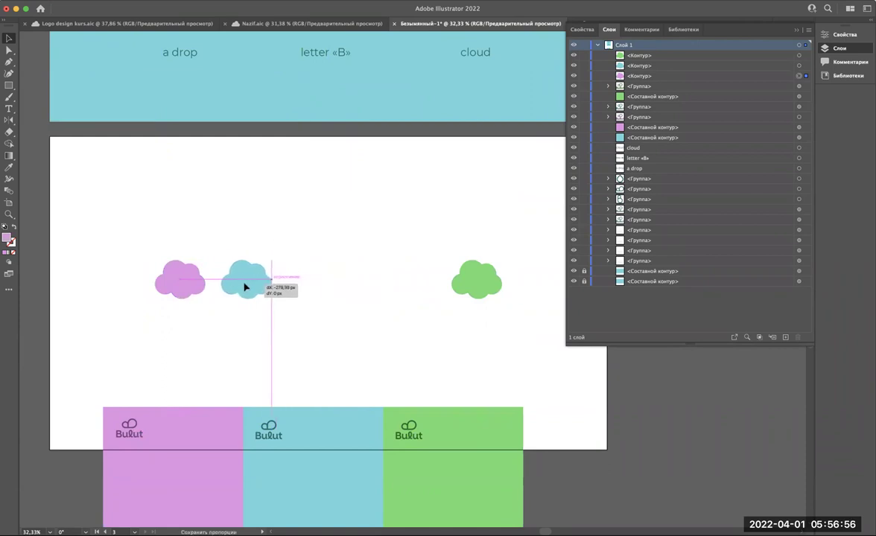
drag(470, 287, 306, 280)
Step: Shift the cloud row slightly left and reposition the pink cloud
scroll(306, 280, down, 5)
mouse_move(230, 253)
mouse_down()
mouse_move(331, 289)
mouse_move(446, 279)
mouse_move(399, 296)
mouse_move(409, 289)
mouse_up()
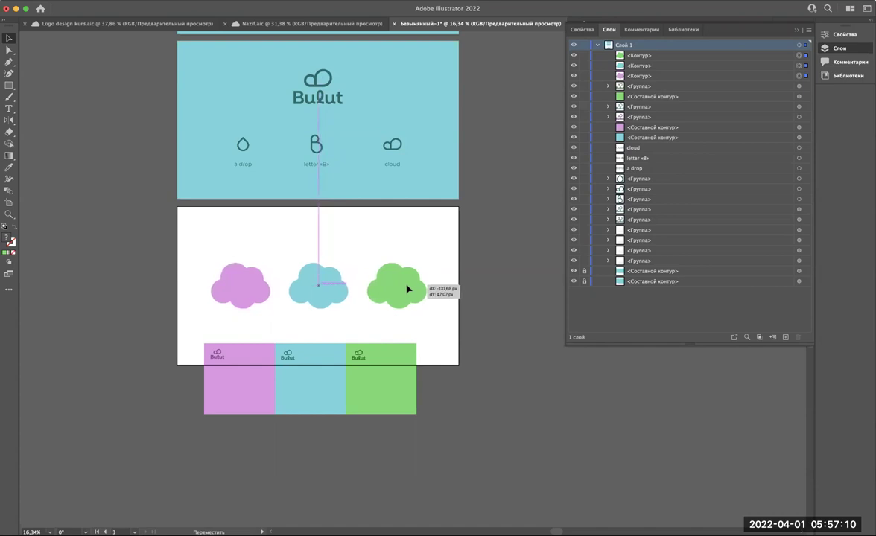
drag(409, 289, 407, 289)
scroll(367, 304, up, 5)
click(268, 331)
drag(200, 284, 238, 286)
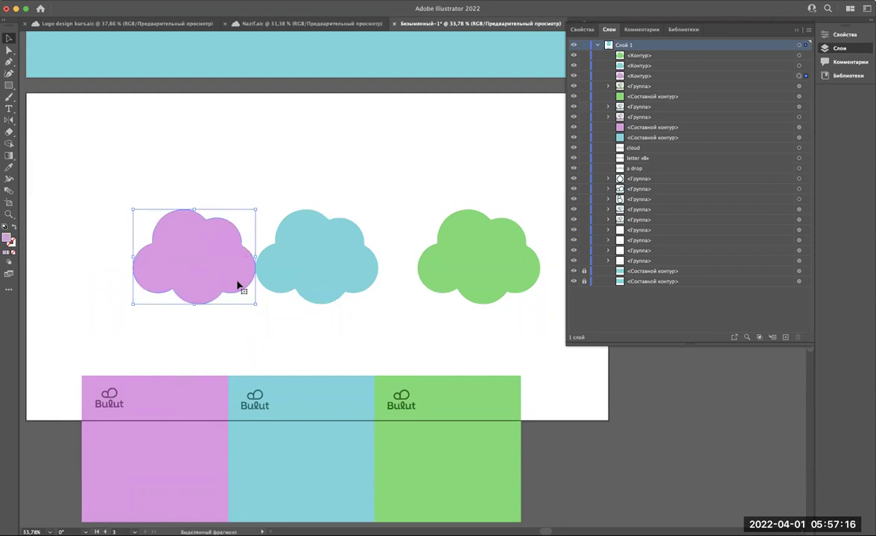
scroll(239, 286, up, 5)
drag(247, 267, 259, 250)
Step: Nudge the pink cloud left in small steps
scroll(250, 269, up, 3)
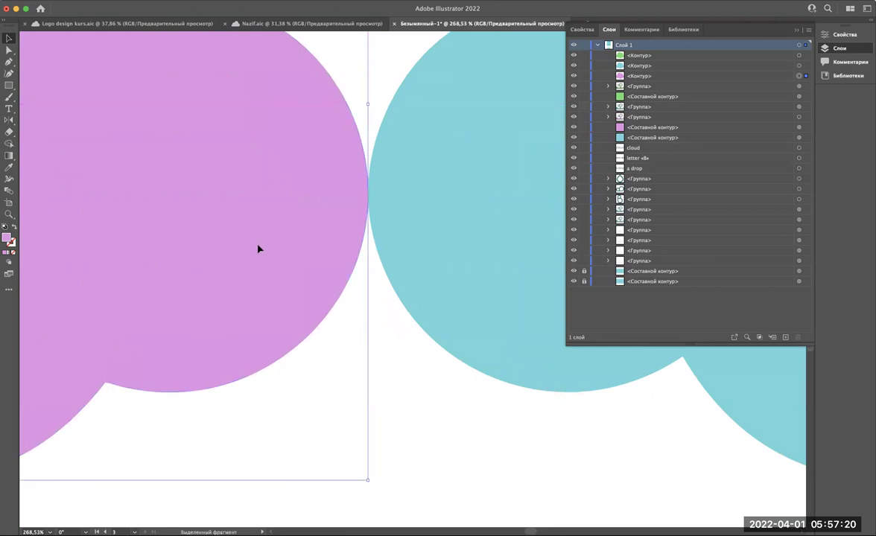
scroll(259, 249, down, 5)
scroll(259, 248, down, 4)
key(shift+Left)
key(shift+Left)
key(shift+Left)
key(shift+Left)
key(shift+Left)
key(shift+Left)
key(shift+Left)
key(shift+Left)
key(shift+Left)
key(shift+Left)
key(shift+Left)
key(shift+Left)
key(shift+Left)
key(shift+Left)
key(shift+Left)
Step: Move the green cloud toward the blue one, nudging it right to even the spacing
scroll(356, 255, up, 3)
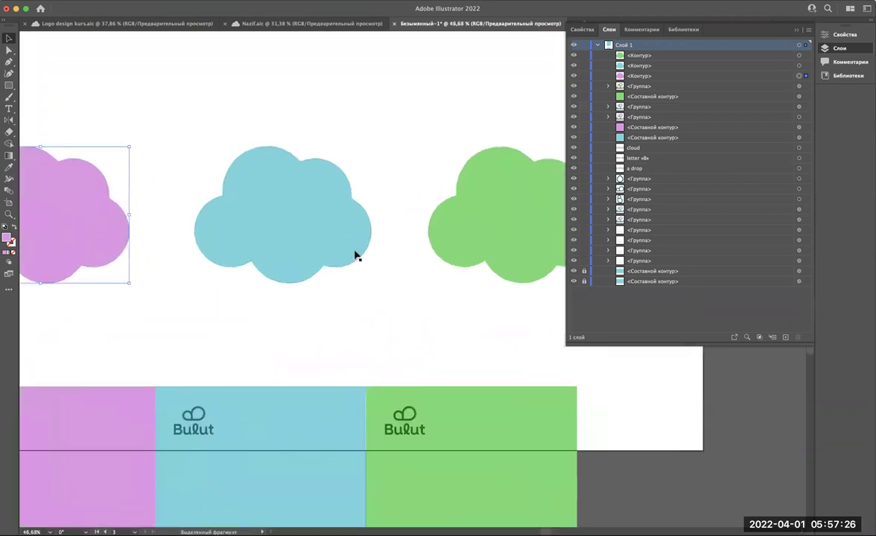
drag(483, 234, 428, 233)
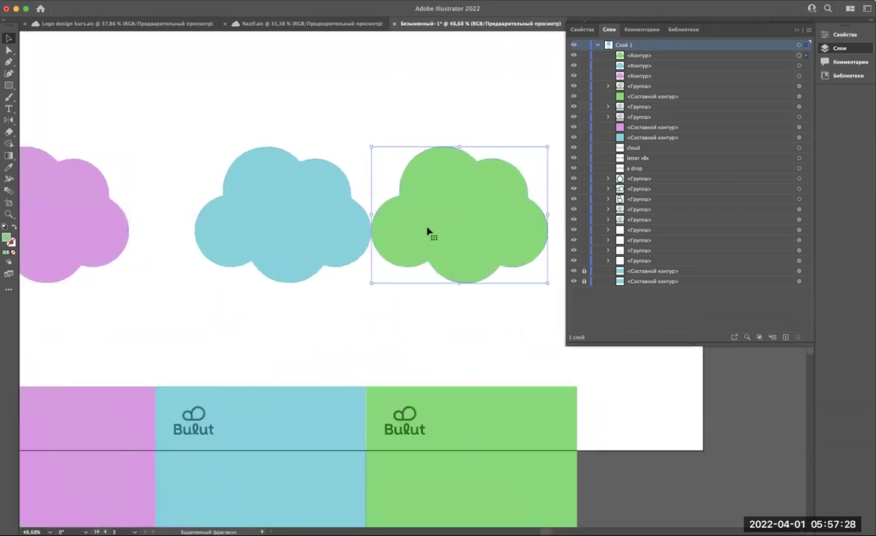
key(shift+Right)
key(shift+Right)
key(shift+Right)
key(shift+Right)
key(shift+Right)
key(shift+Right)
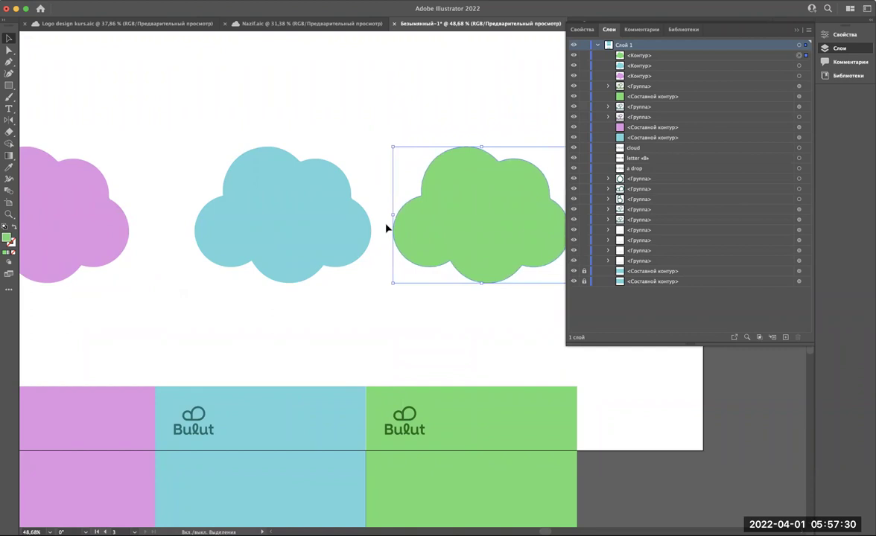
key(shift+Right)
key(shift+Right)
key(shift+Right)
key(shift+Right)
key(shift+Right)
key(shift+Right)
key(shift+Right)
key(shift+Right)
key(shift+Right)
key(shift+Right)
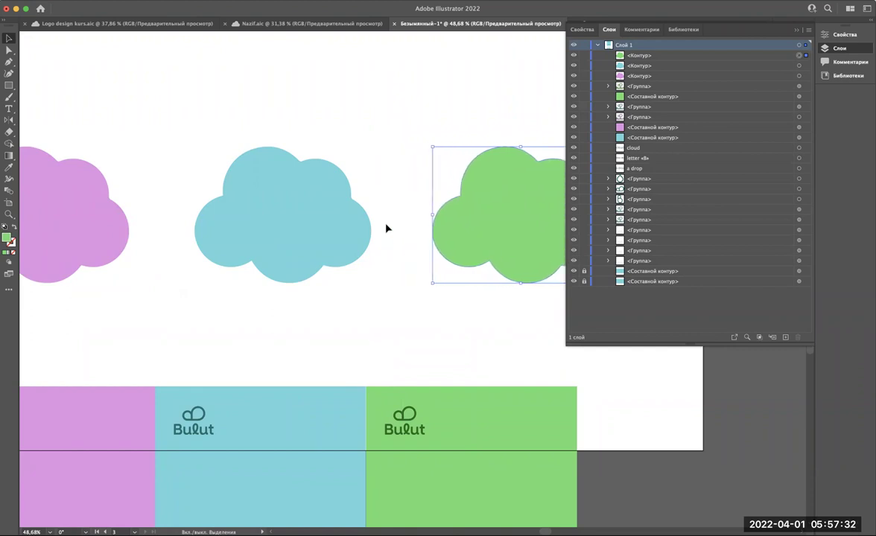
key(shift+Right)
key(shift+Right)
scroll(387, 229, down, 2)
scroll(387, 229, down, 3)
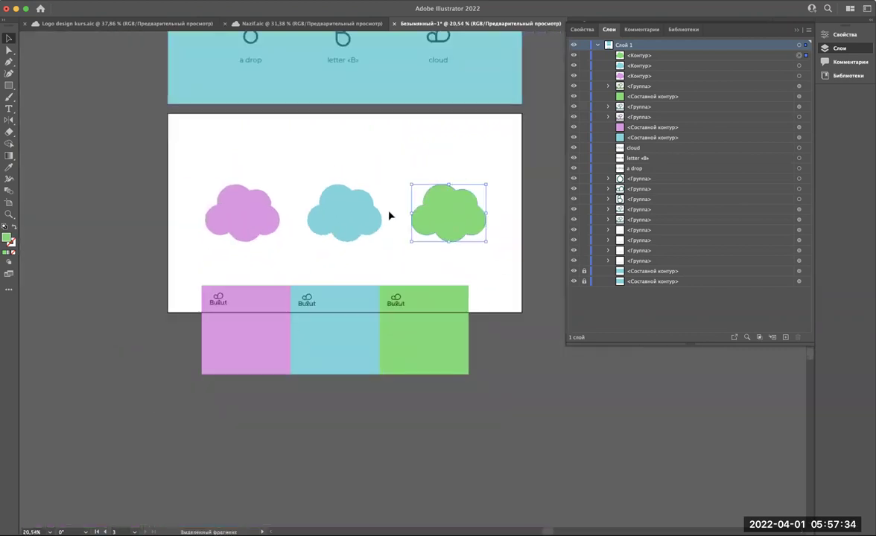
scroll(383, 227, down, 2)
click(327, 229)
Step: Select the 'a drop' caption
scroll(328, 230, up, 3)
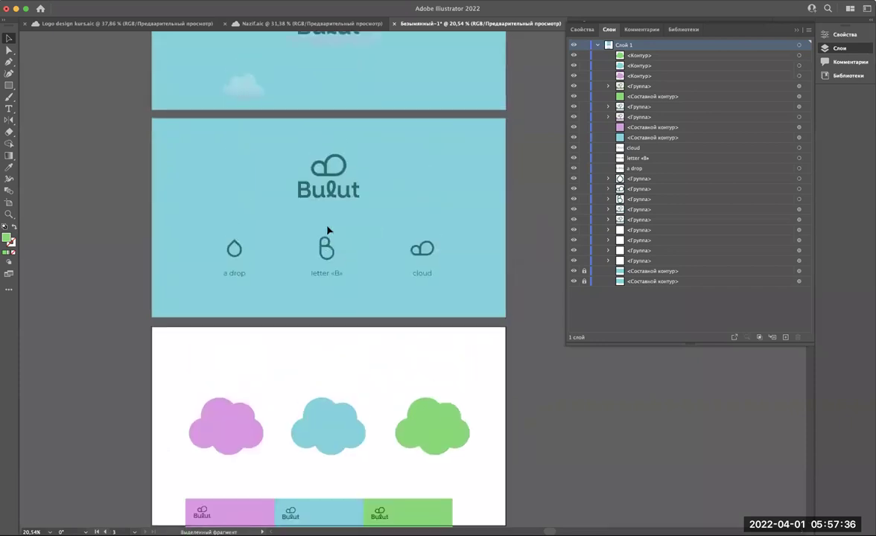
scroll(328, 232, up, 1)
scroll(332, 261, up, 2)
scroll(337, 300, up, 1)
click(337, 301)
scroll(335, 313, up, 3)
Step: Copy the 'a drop' caption to the top-left and retype it as 'Meaning'
mouse_move(320, 349)
mouse_down()
mouse_move(297, 191)
mouse_move(256, 165)
mouse_up()
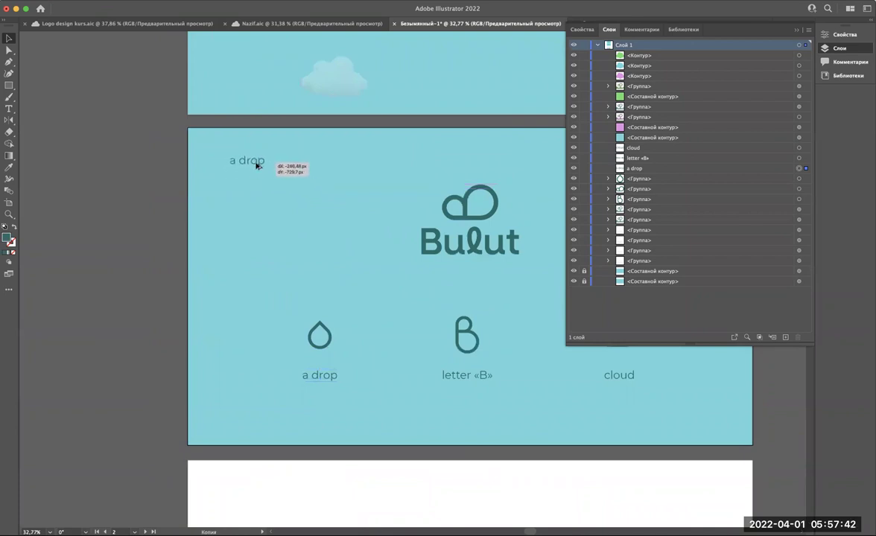
drag(255, 165, 260, 169)
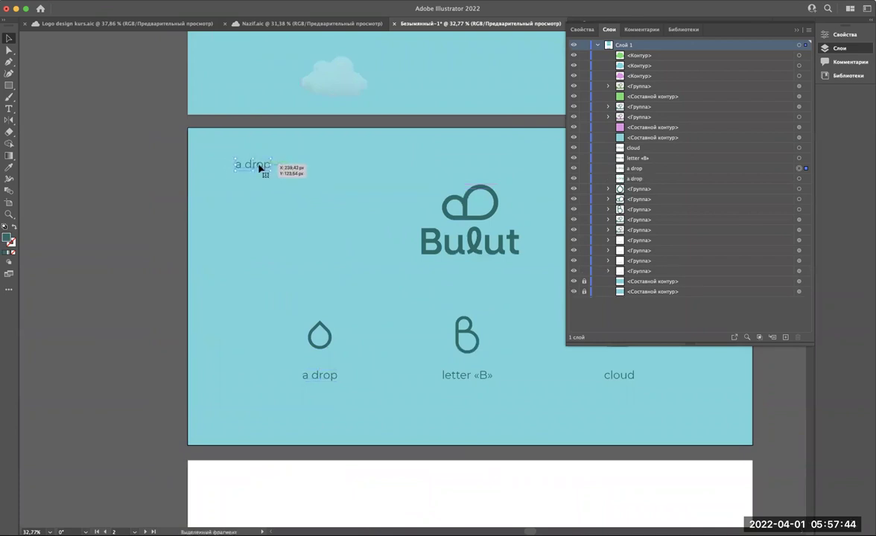
scroll(260, 169, up, 3)
triple_click(257, 165)
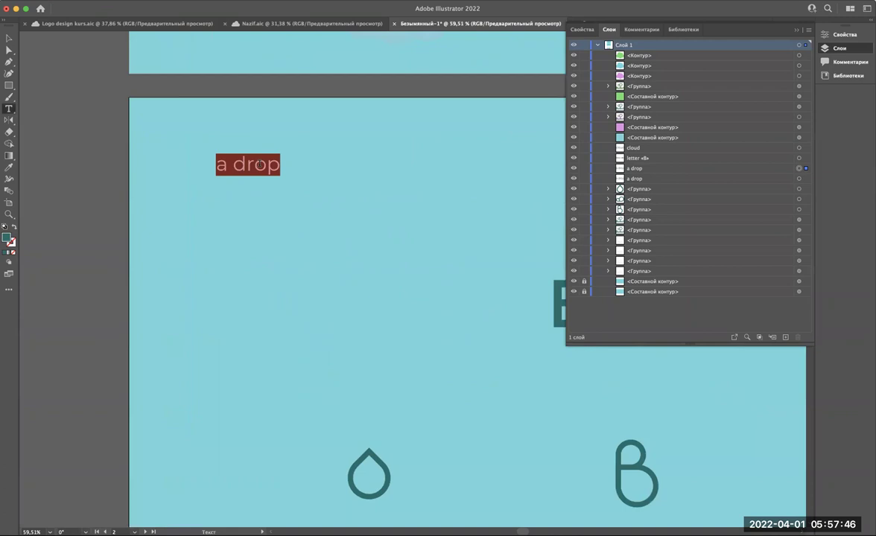
text(Meaning)
Step: Left-align the Meaning heading and set its font weight to Medium
click(582, 29)
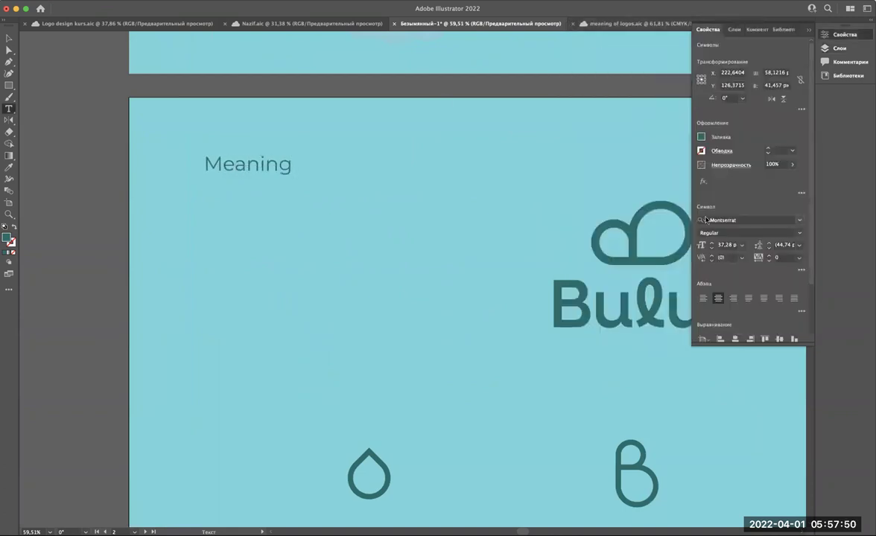
click(703, 298)
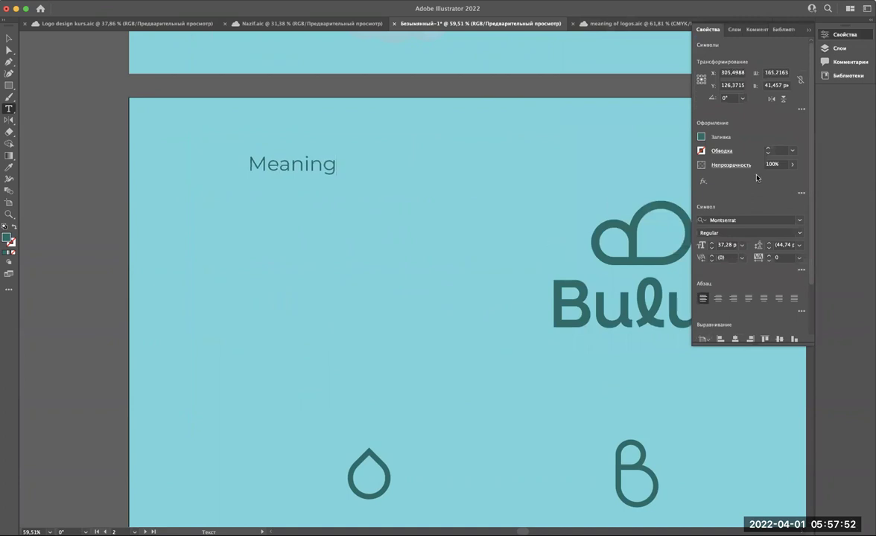
click(802, 233)
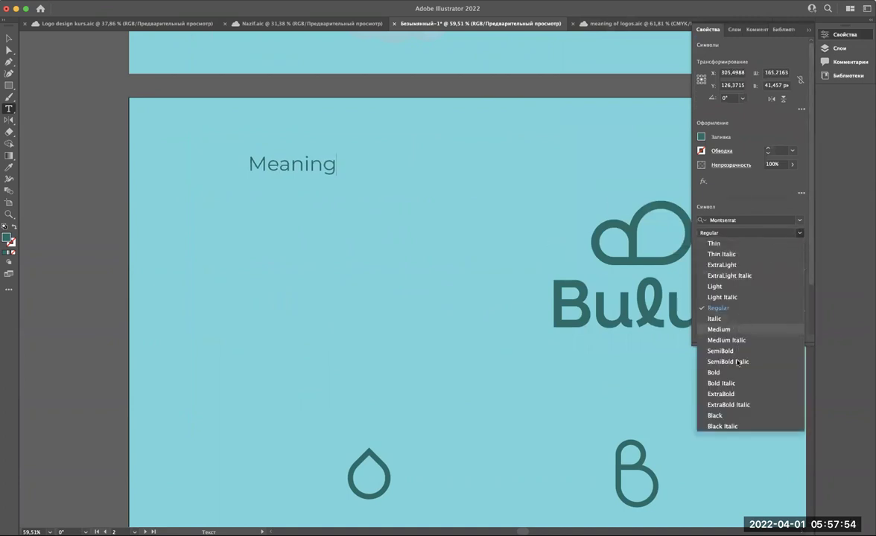
click(680, 347)
click(12, 37)
click(802, 238)
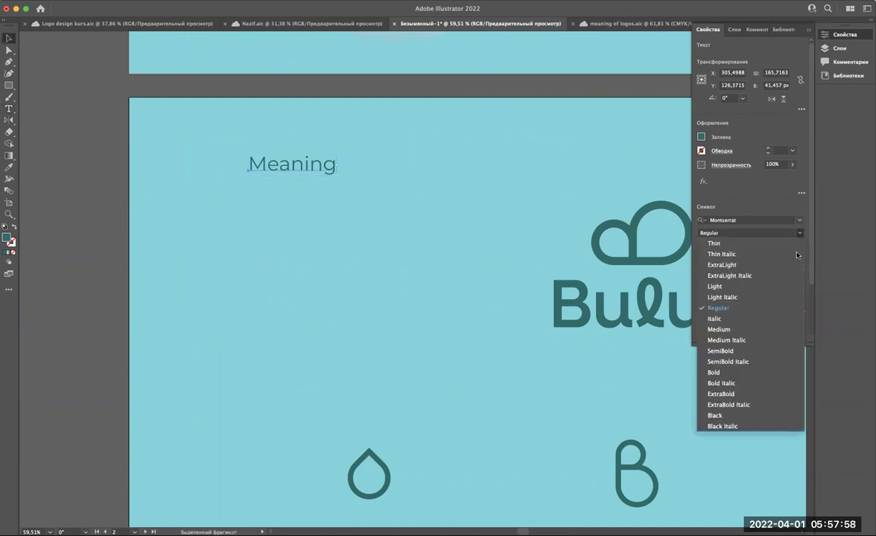
click(688, 341)
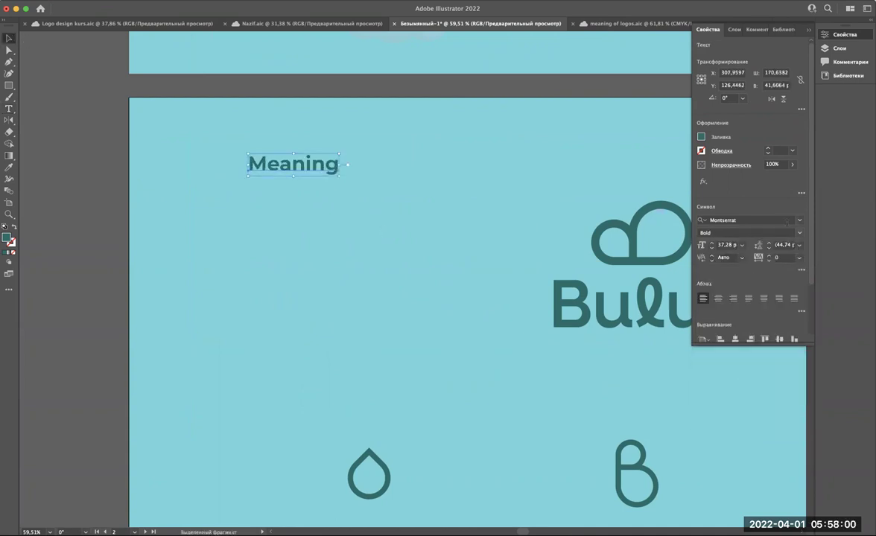
click(735, 232)
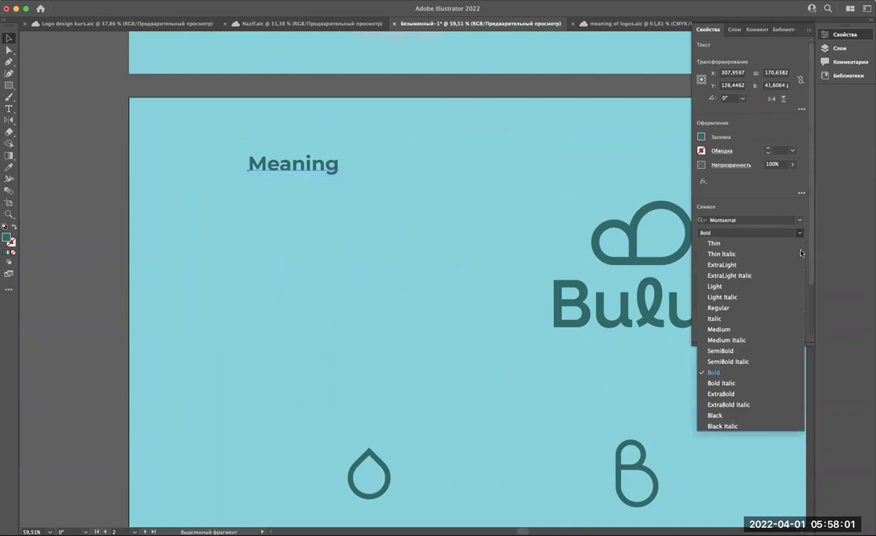
click(771, 332)
Step: Move the Meaning heading toward the top-left corner
alt+scroll(354, 182, down, 5)
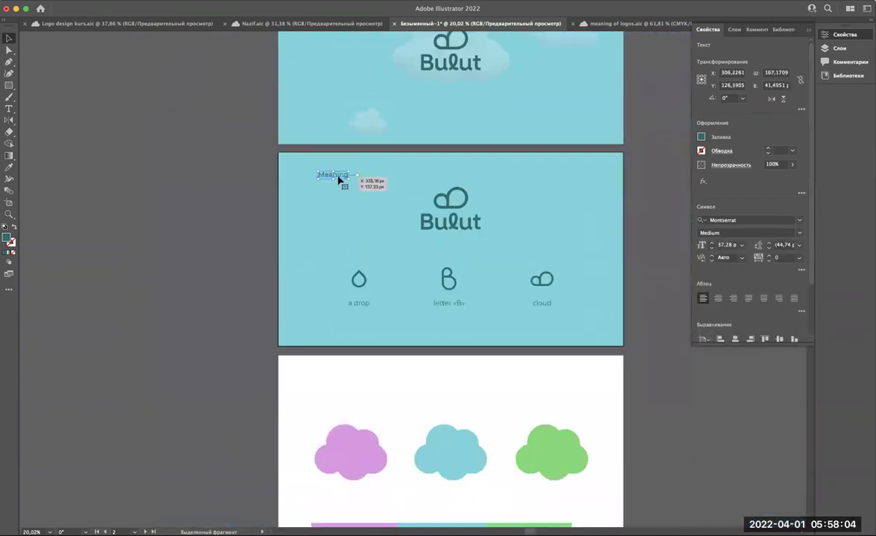
alt+scroll(339, 180, up, 2)
mouse_move(340, 180)
mouse_down()
mouse_move(312, 172)
mouse_move(355, 185)
mouse_up()
Step: Enlarge the Meaning heading to 70 pt, after trying 60 pt
click(728, 245)
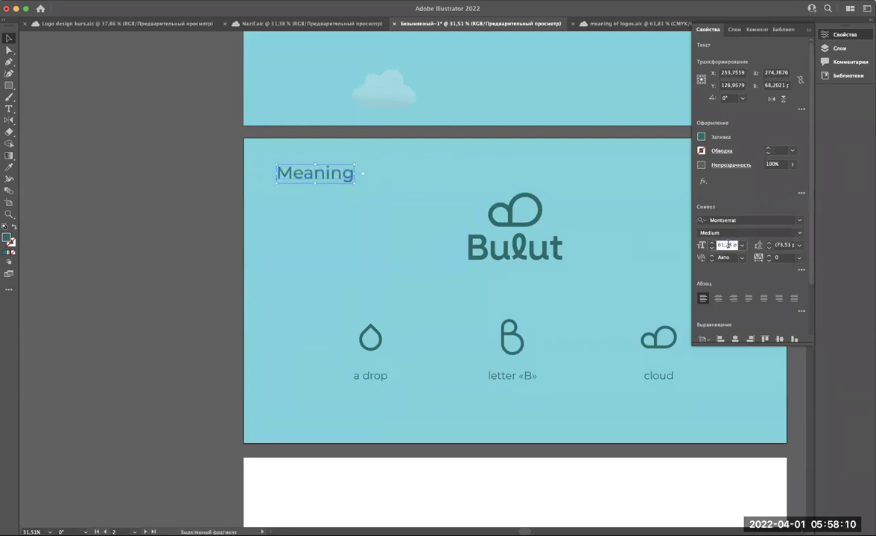
double_click(728, 245)
text(60)
key(Return)
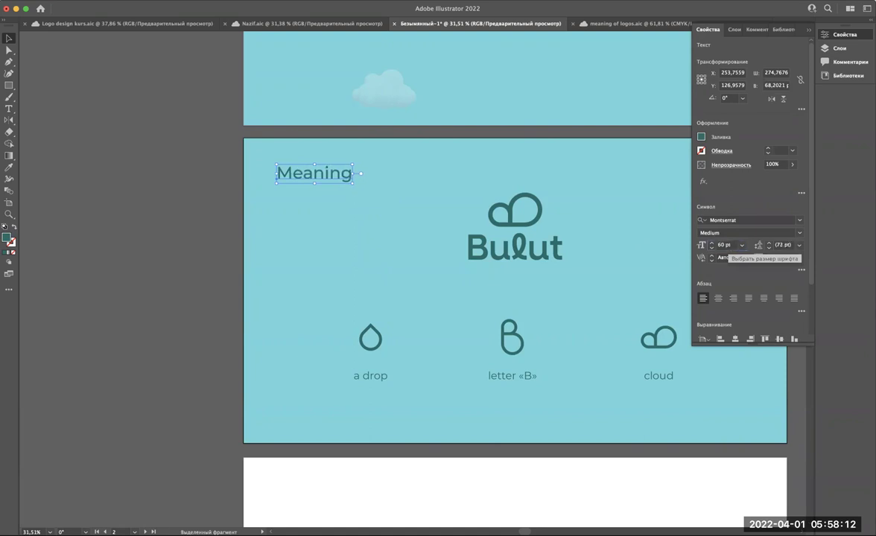
click(380, 377)
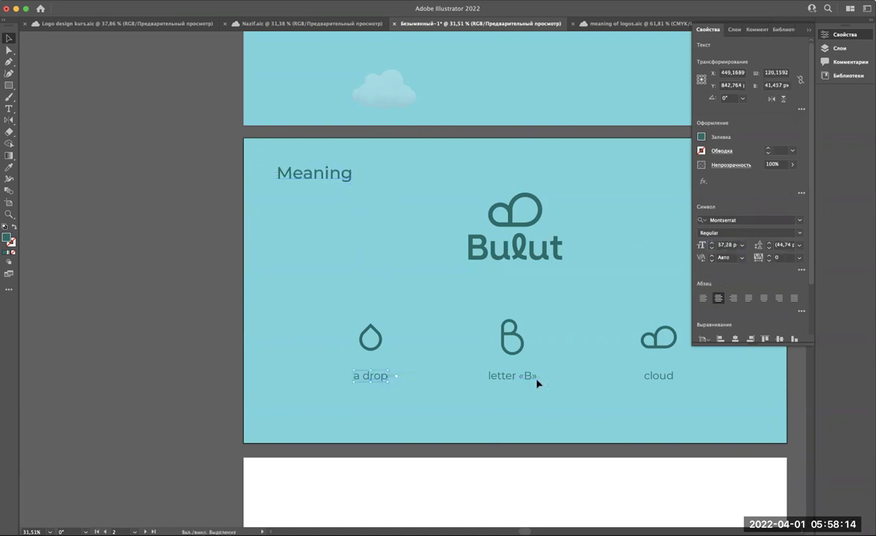
click(311, 172)
click(725, 247)
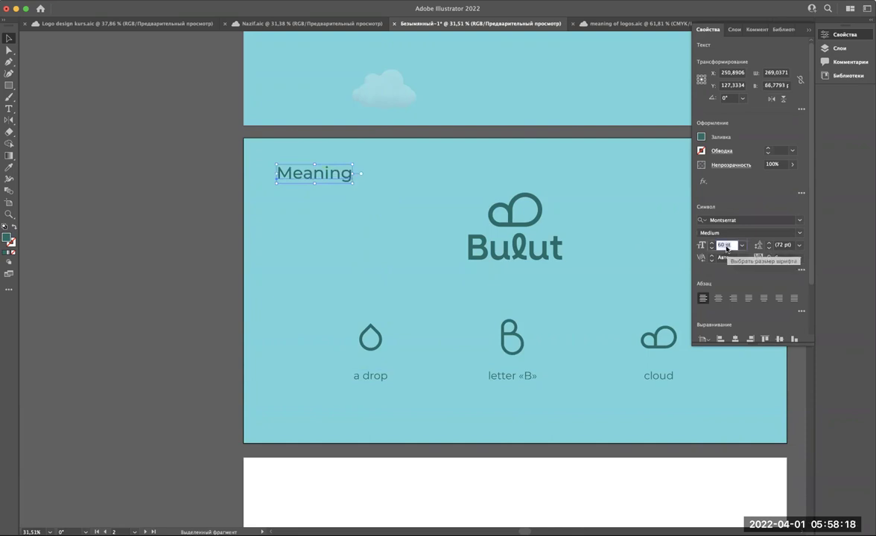
text(70)
key(Return)
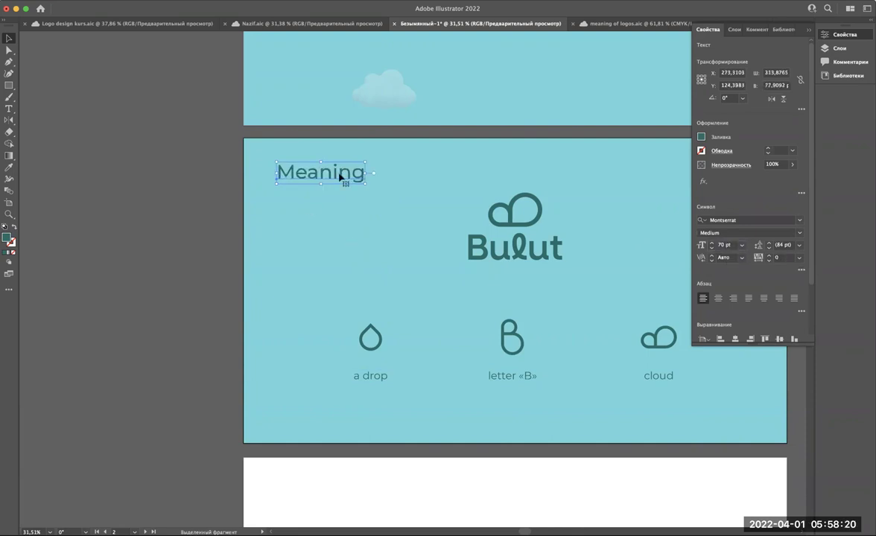
Step: Delete the Bulut wordmark from the logo group and move the cloud icon lower
scroll(340, 175, down, 3)
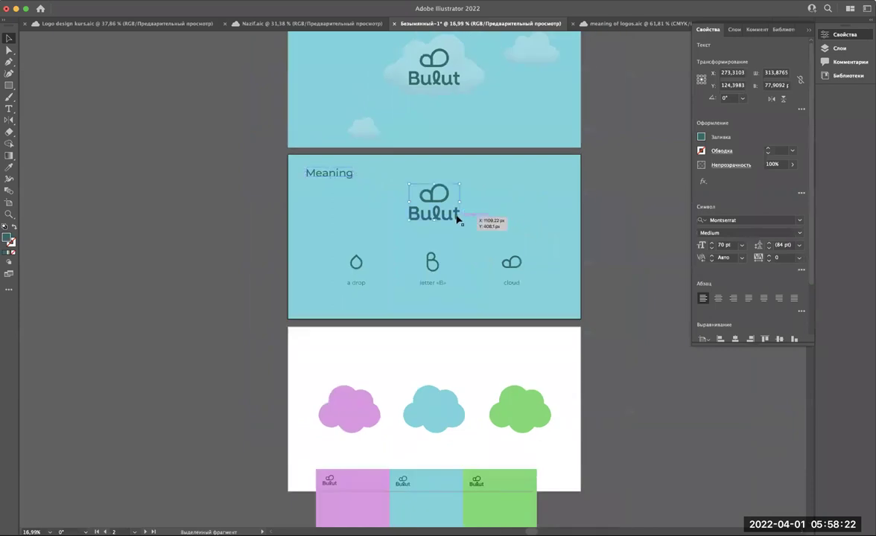
double_click(459, 216)
scroll(458, 216, up, 2)
click(459, 217)
key(Delete)
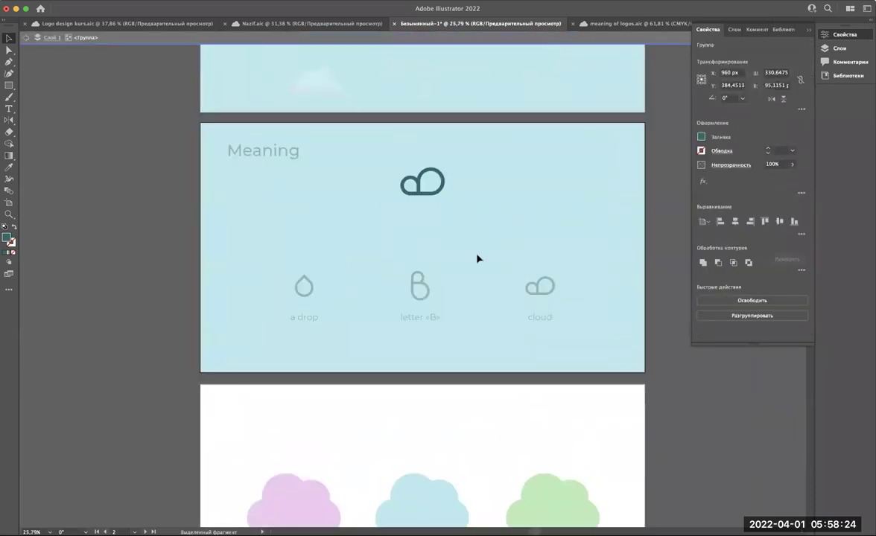
key(Escape)
mouse_move(423, 176)
mouse_down()
mouse_move(423, 216)
mouse_move(426, 191)
mouse_up()
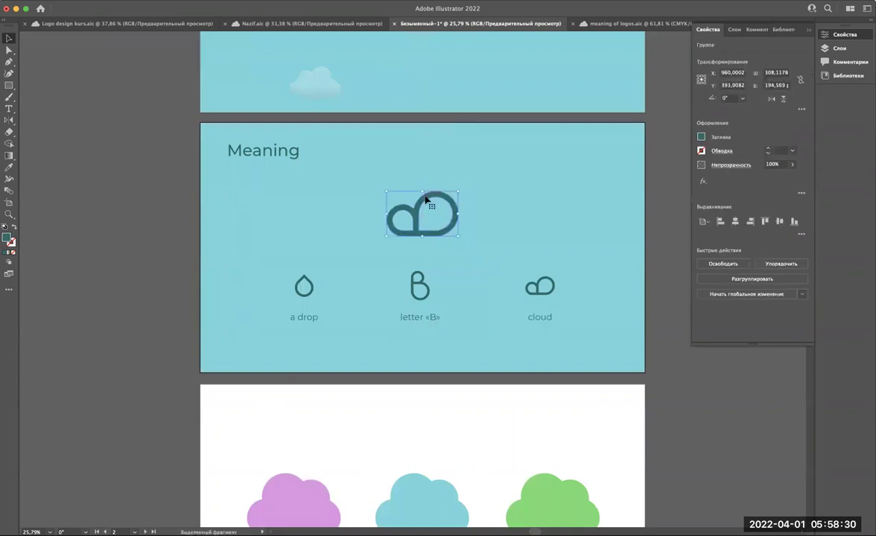
click(152, 257)
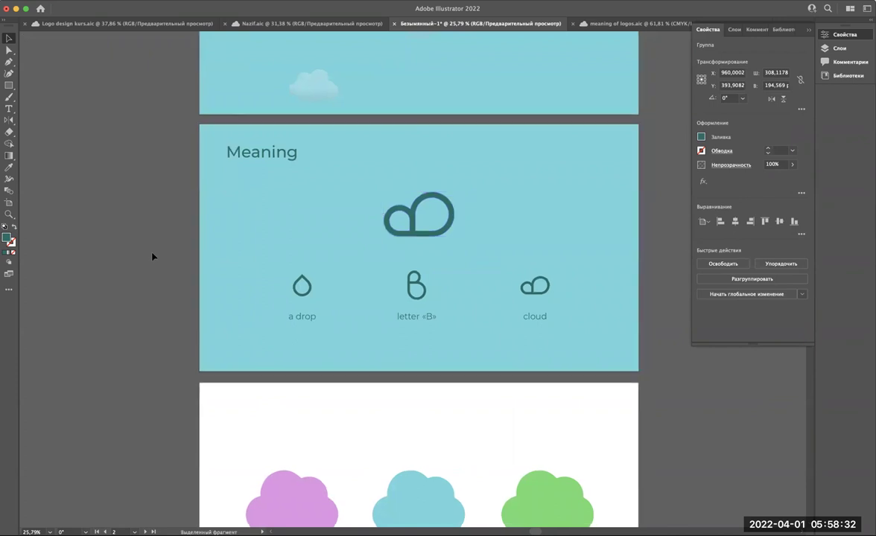
key(super+minus)
Step: Duplicate the Meaning title onto the white artboard and retype it as 'Colors'
scroll(152, 257, up, 2)
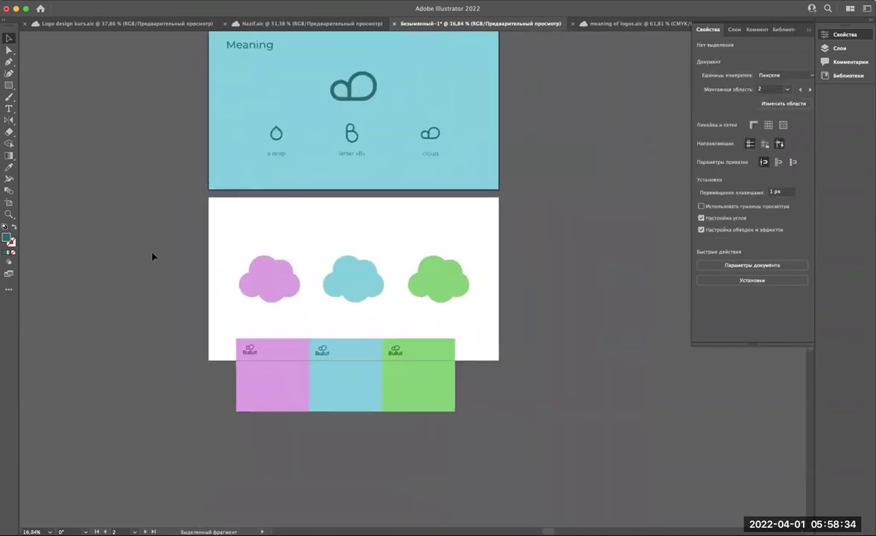
drag(260, 91, 259, 262)
key(t)
scroll(259, 262, up, 5)
double_click(258, 263)
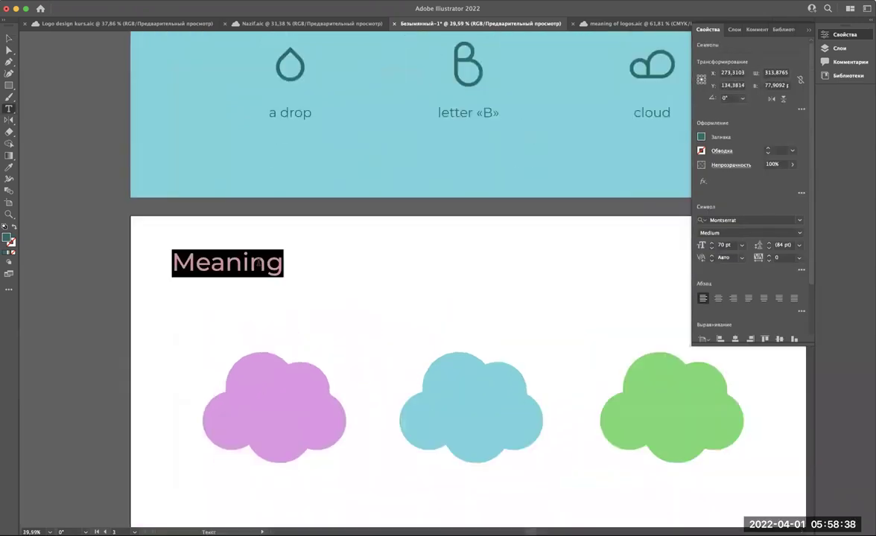
text(Colo)
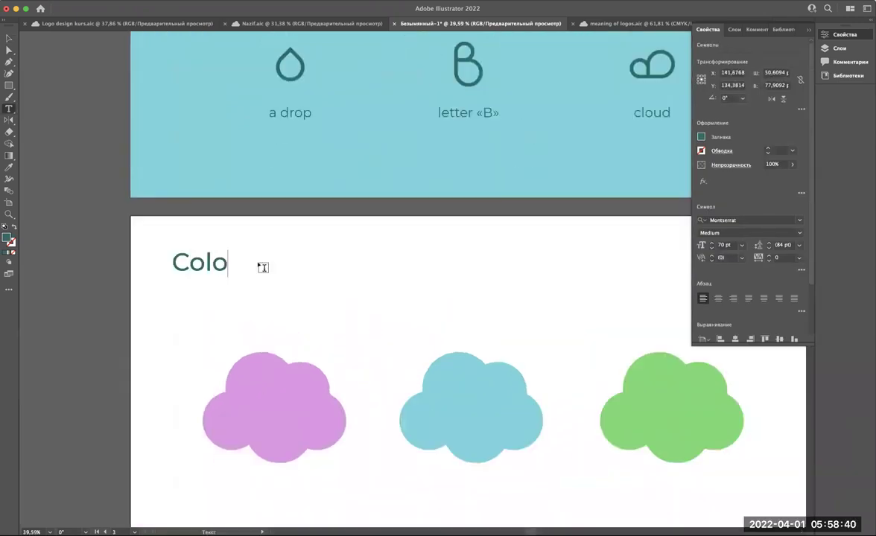
text(rs)
click(9, 39)
Step: Pan around the Colors artboard and select the pink cloud
alt+scroll(146, 260, down, 2)
scroll(147, 262, down, 5)
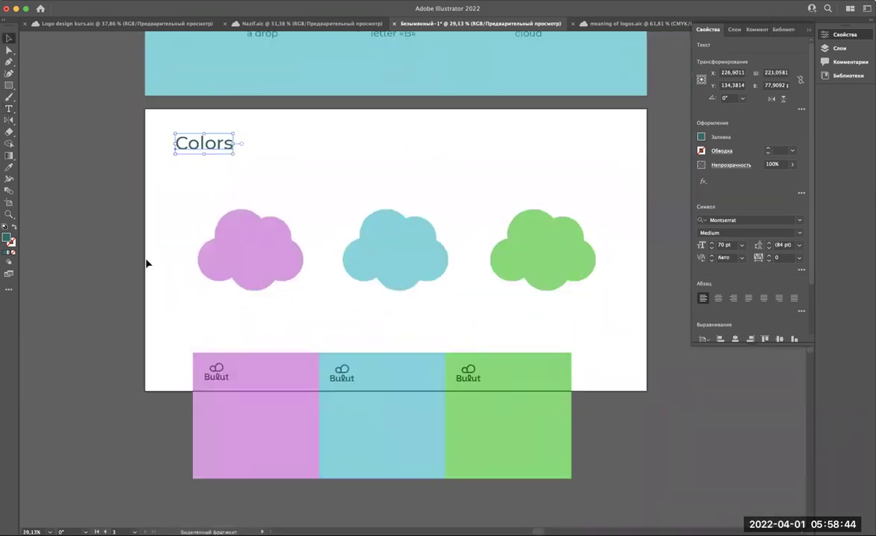
scroll(147, 263, up, 2)
scroll(147, 263, right, 1)
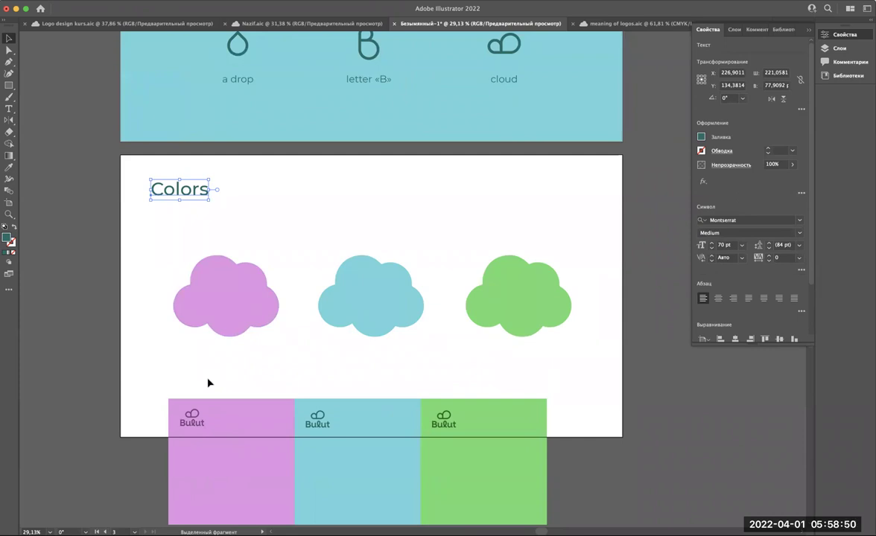
alt+scroll(208, 383, down, 2)
alt+scroll(207, 383, up, 4)
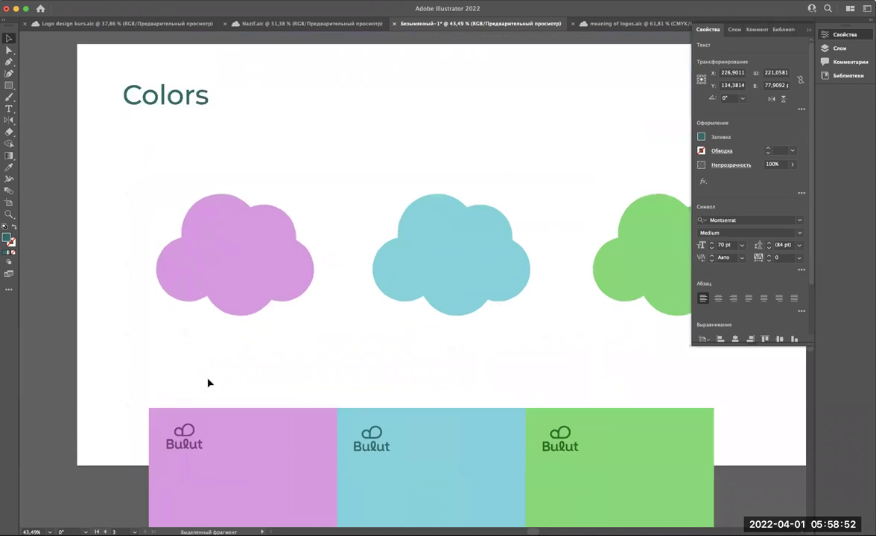
alt+scroll(208, 382, down, 3)
alt+scroll(209, 382, up, 2)
alt+scroll(209, 382, down, 1)
alt+scroll(210, 355, up, 1)
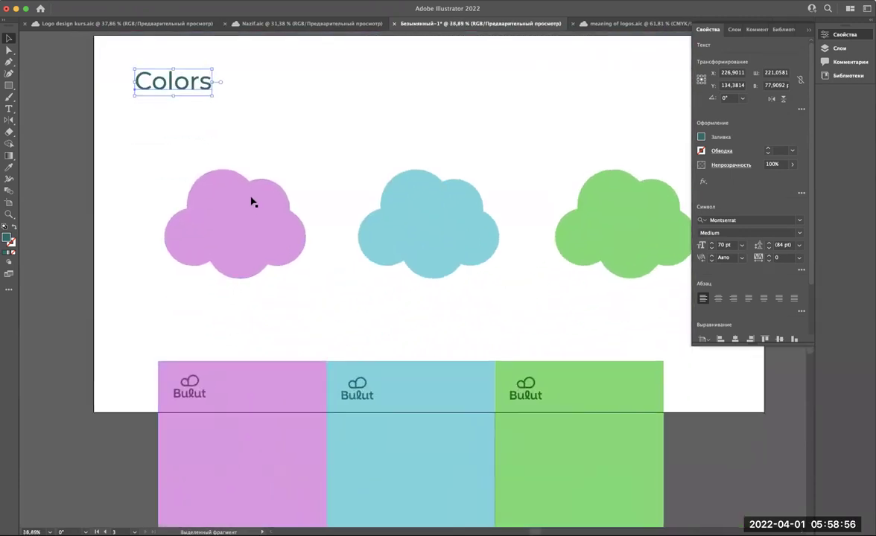
click(262, 257)
alt+scroll(233, 336, down, 3)
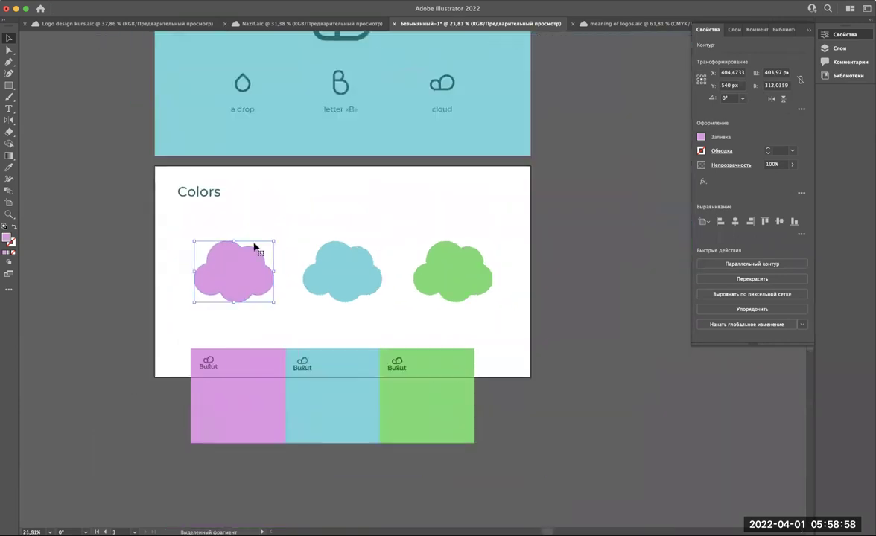
Step: Copy the 'a drop' label below the pink cloud and recolour it grey
mouse_move(250, 110)
mouse_down()
mouse_move(239, 322)
mouse_move(248, 342)
mouse_up()
alt+scroll(238, 323, up, 6)
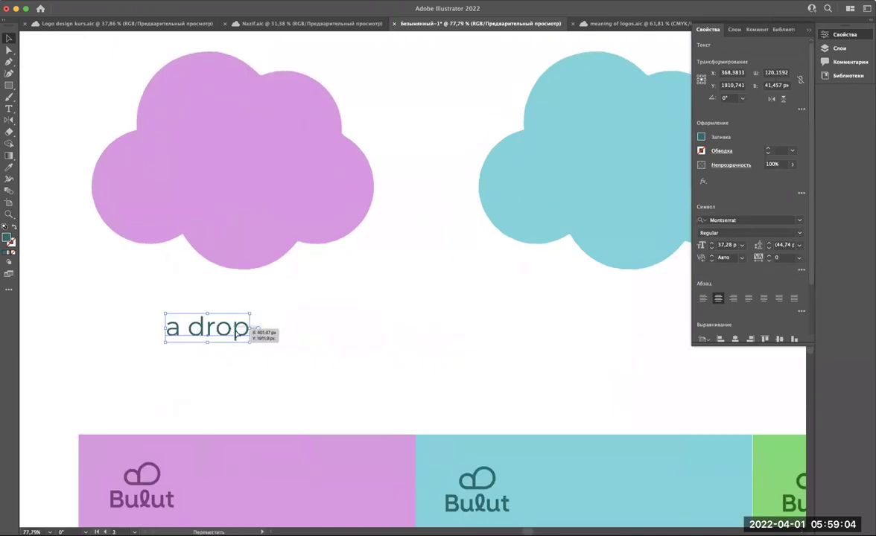
double_click(7, 238)
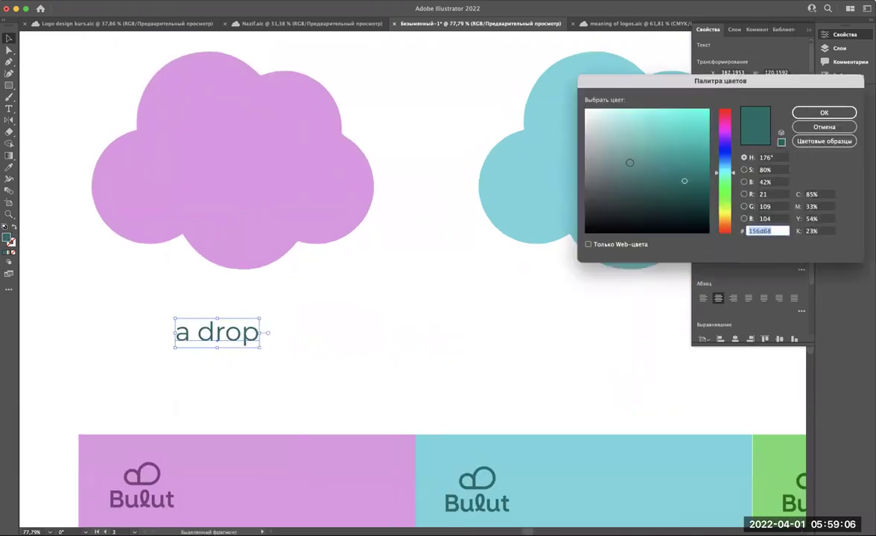
drag(589, 181, 569, 180)
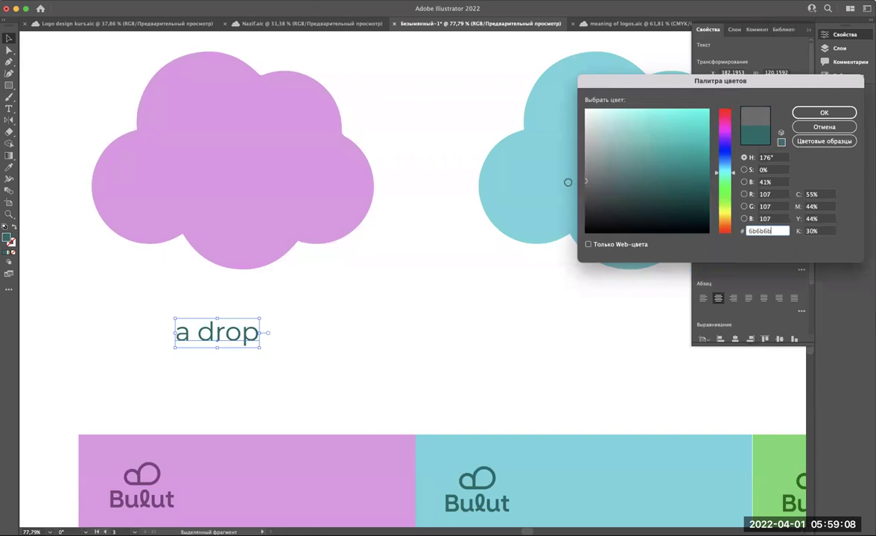
click(824, 112)
scroll(549, 243, down, 3)
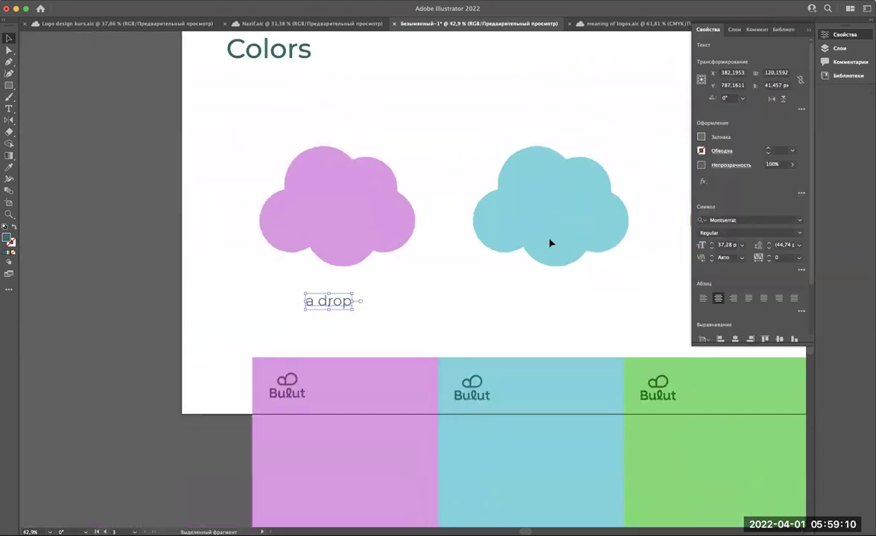
click(550, 243)
Step: Compare the 'B' label, cloud logo and 'a drop' label across the artboards
scroll(551, 242, up, 5)
click(474, 170)
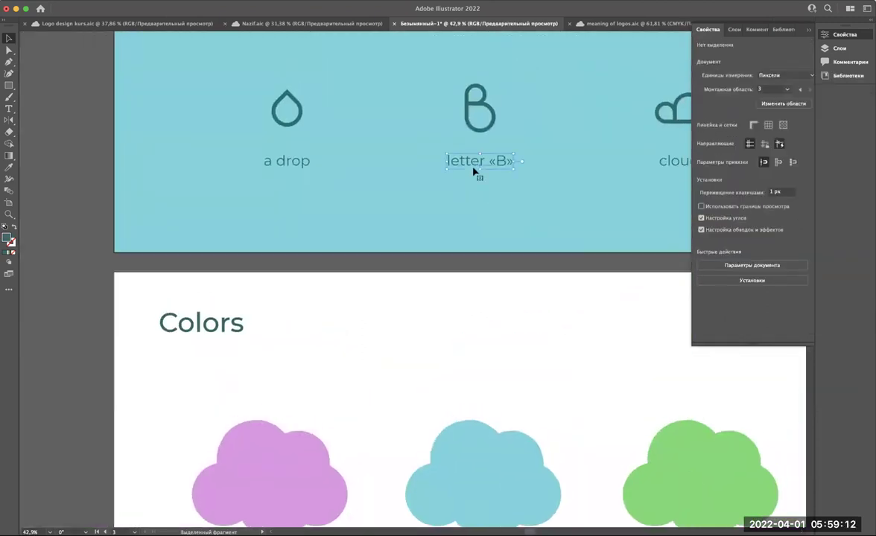
scroll(476, 172, up, 5)
click(461, 175)
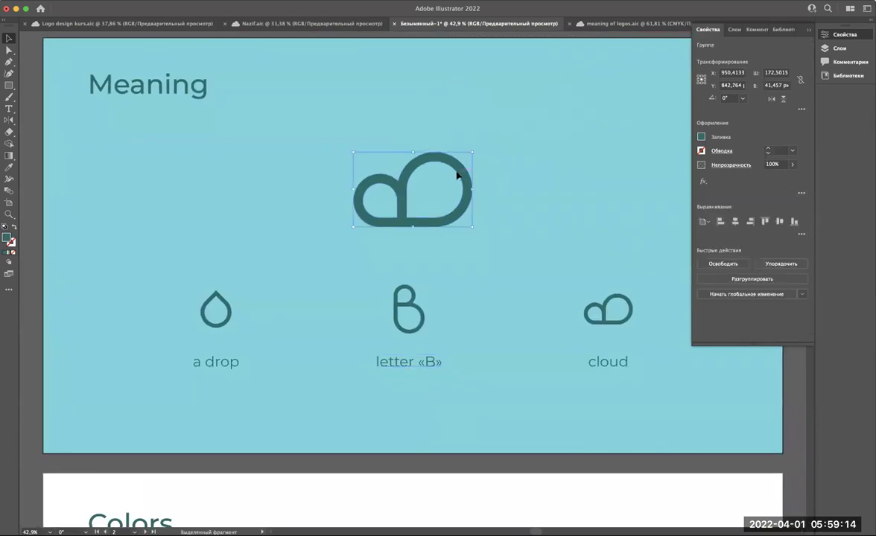
click(410, 362)
click(233, 367)
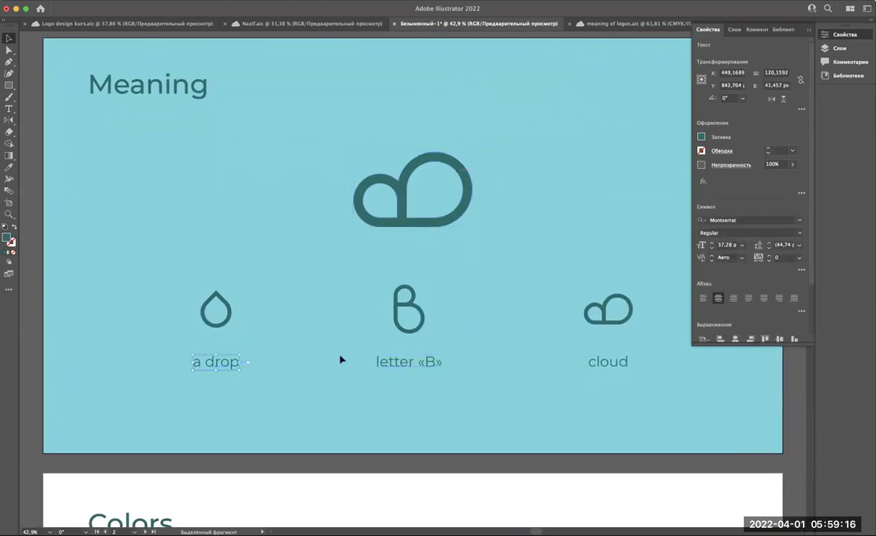
scroll(341, 360, up, 2)
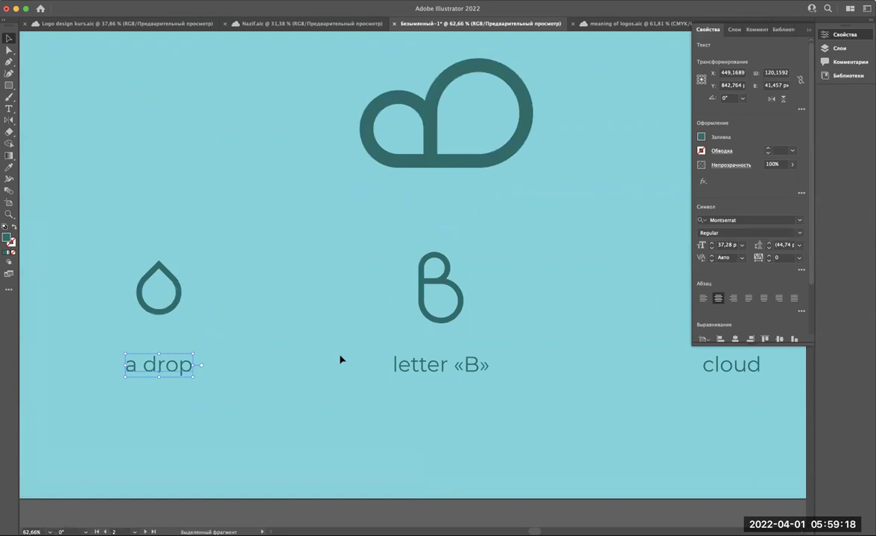
scroll(340, 361, down, 1)
scroll(341, 361, down, 2)
scroll(341, 361, down, 3)
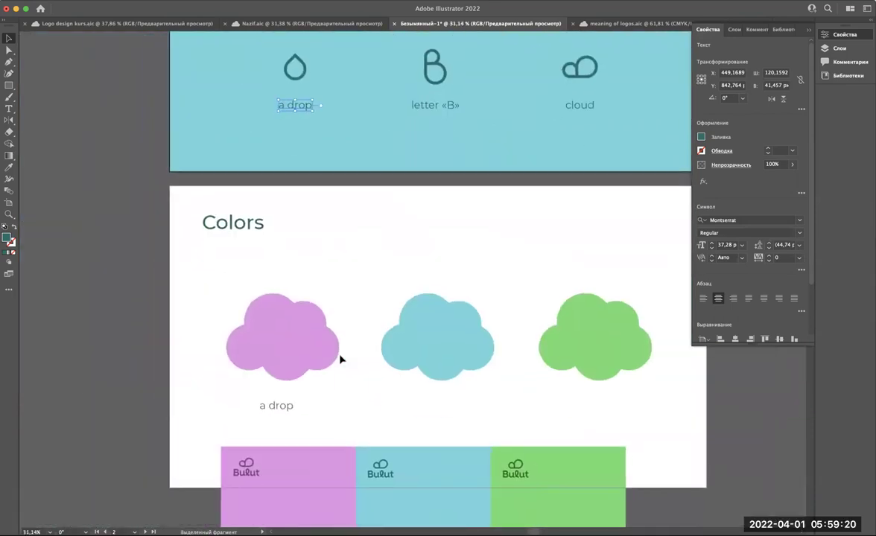
scroll(341, 360, down, 2)
scroll(366, 225, up, 3)
scroll(369, 227, up, 1)
scroll(369, 231, up, 2)
click(369, 231)
scroll(365, 230, down, 1)
click(122, 237)
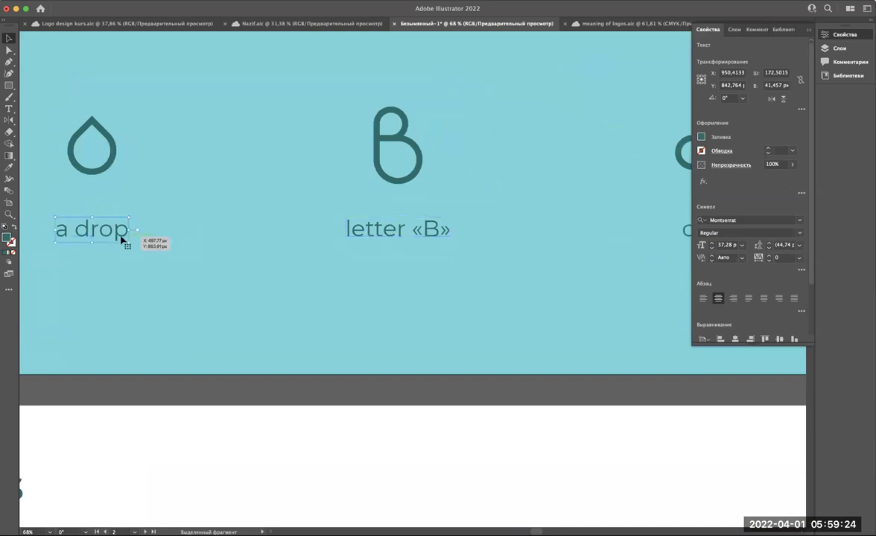
scroll(170, 330, down, 2)
scroll(170, 330, up, 1)
scroll(170, 331, up, 1)
scroll(170, 331, up, 1)
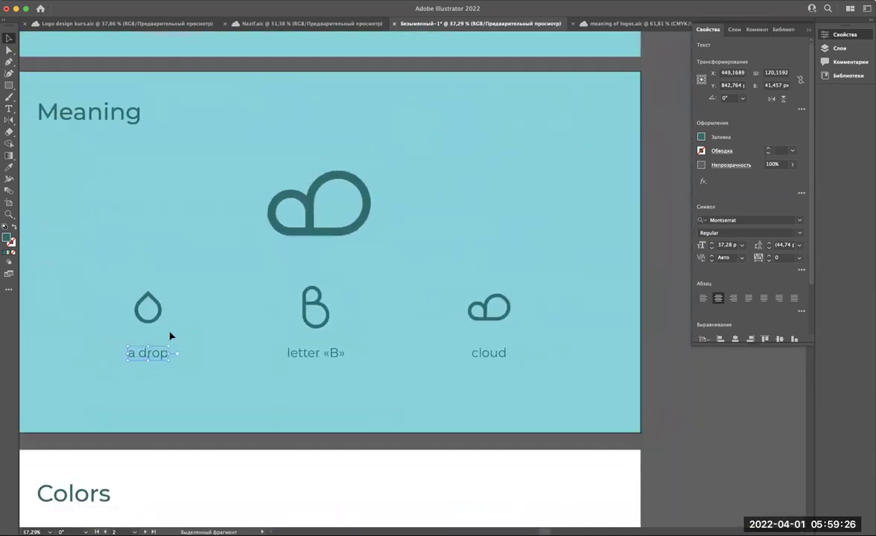
scroll(170, 336, down, 5)
scroll(173, 335, down, 3)
scroll(181, 314, up, 5)
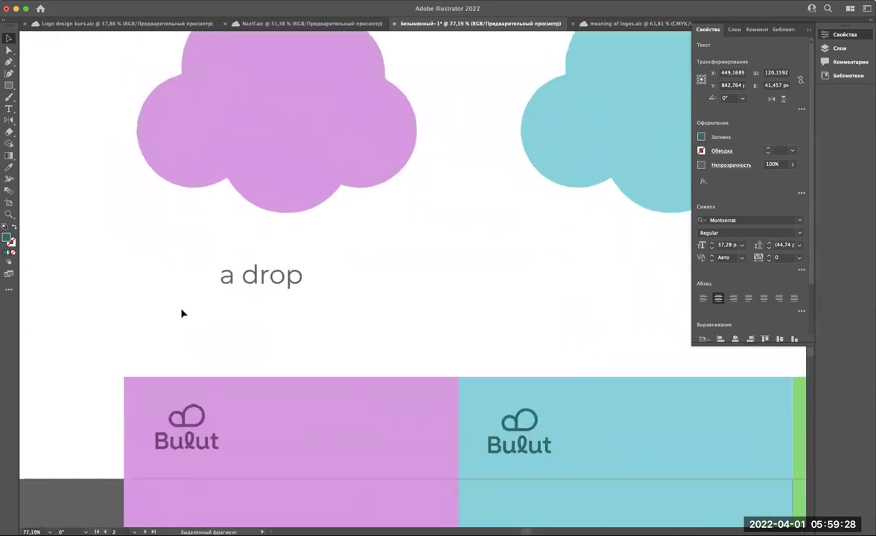
scroll(181, 314, up, 3)
scroll(149, 149, down, 2)
scroll(139, 85, up, 2)
Step: Check the 'a drop' label's fill colour in the Color Picker without changing it
click(140, 85)
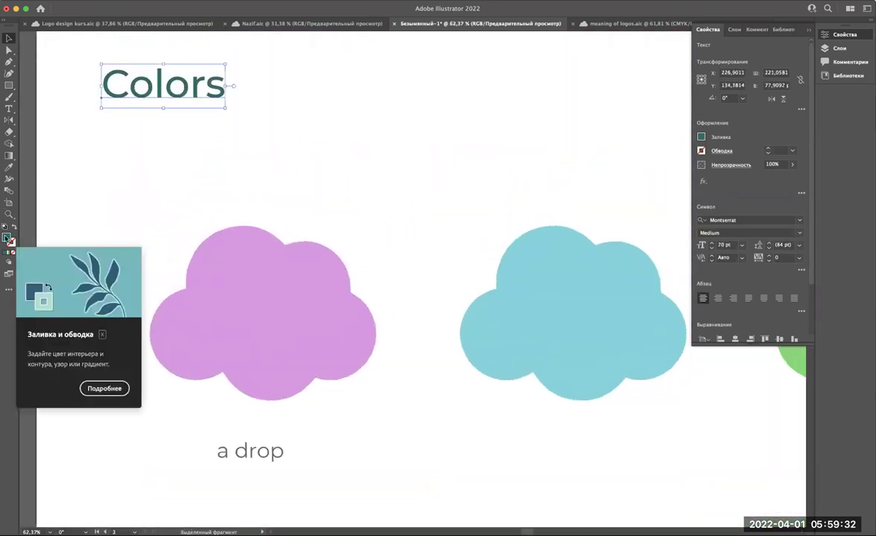
click(231, 452)
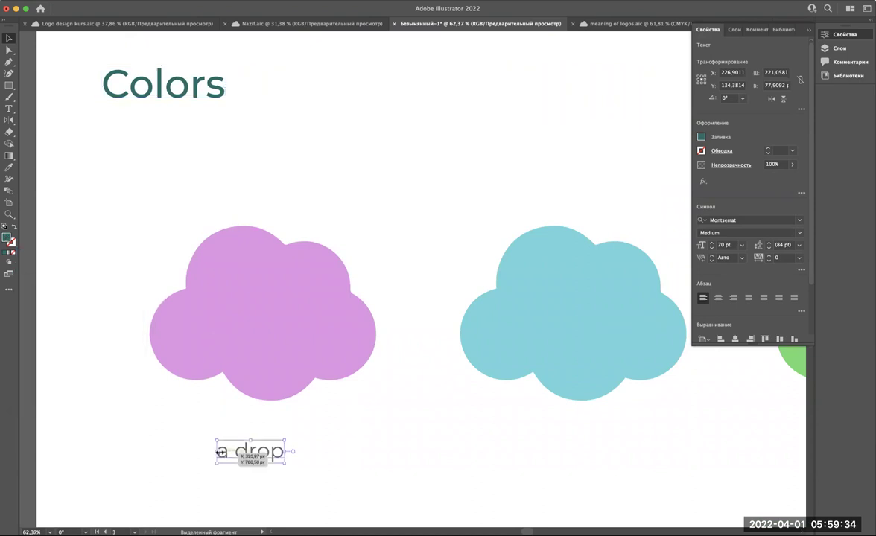
double_click(7, 237)
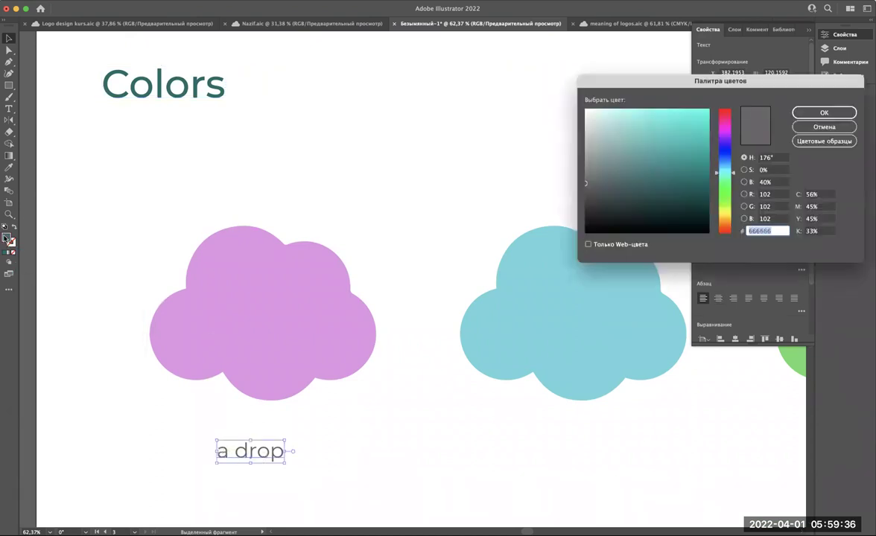
key(Return)
click(180, 98)
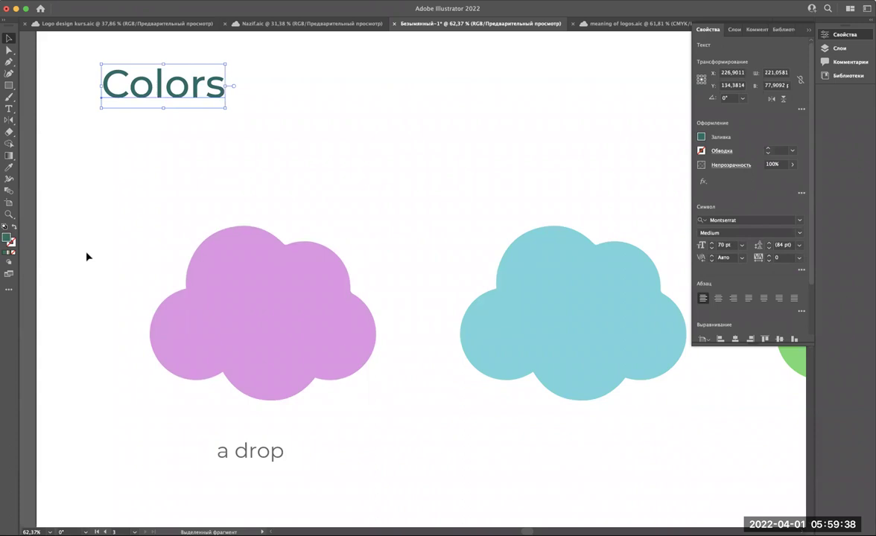
click(231, 451)
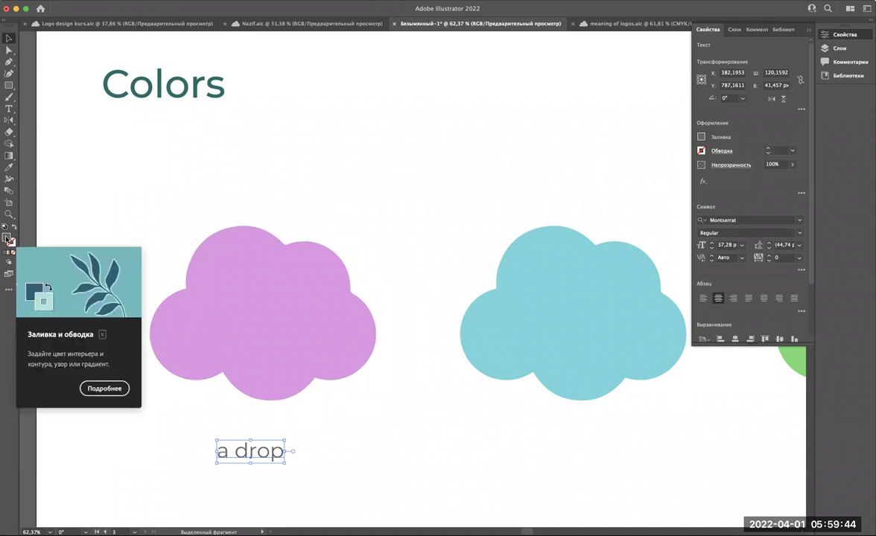
double_click(6, 237)
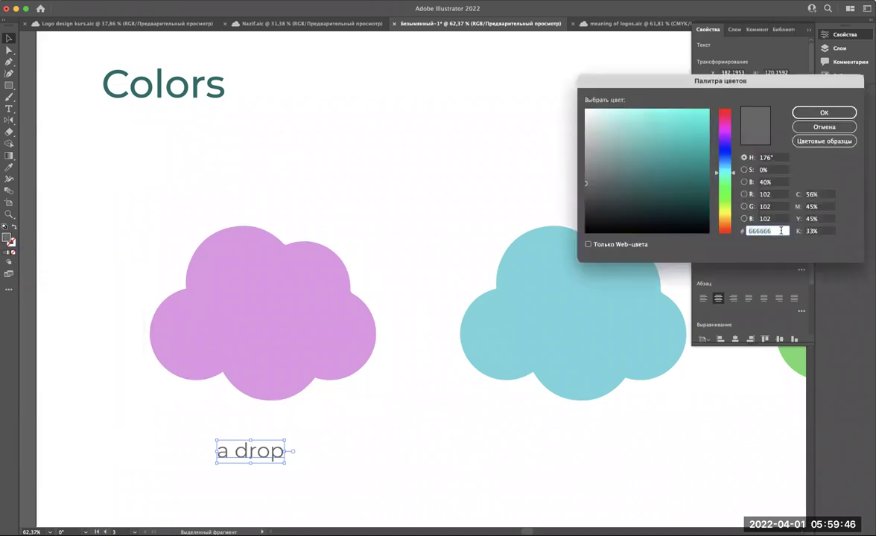
key(Return)
Step: Set the Colors heading fill to grey #666666
click(163, 84)
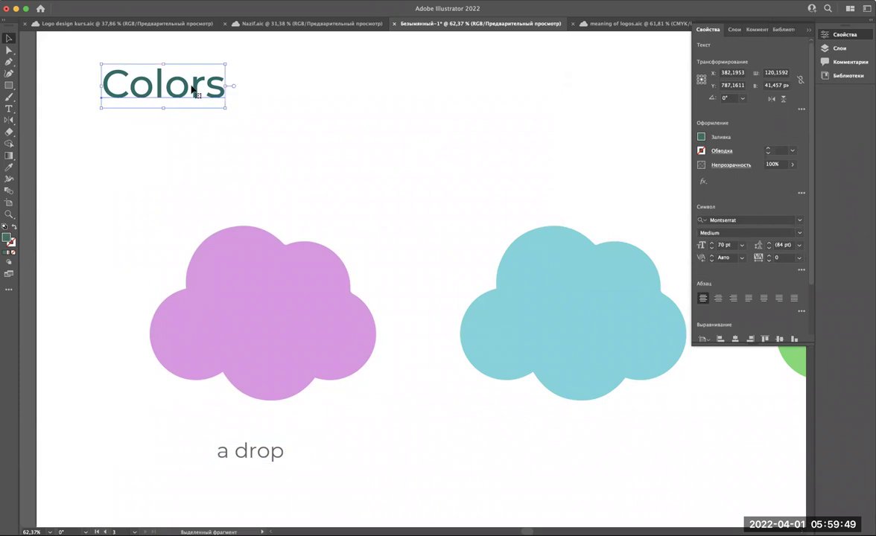
double_click(7, 237)
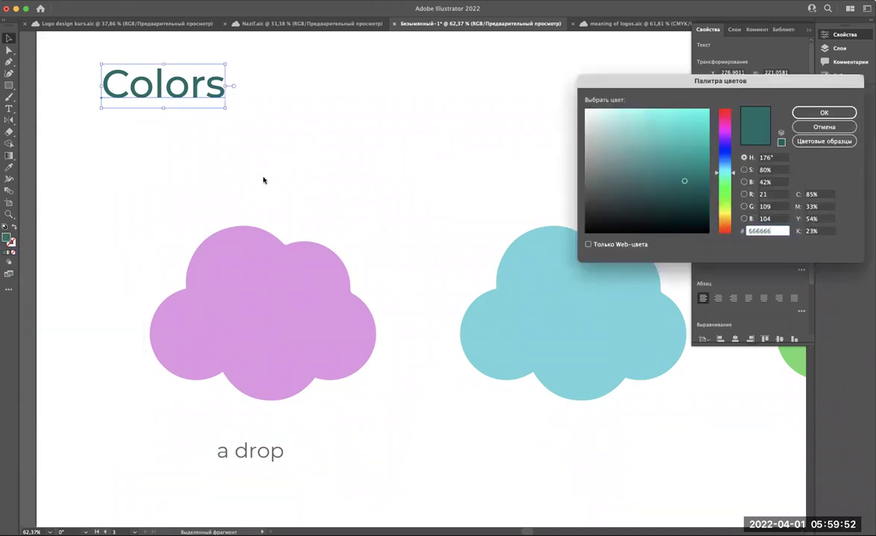
key(Return)
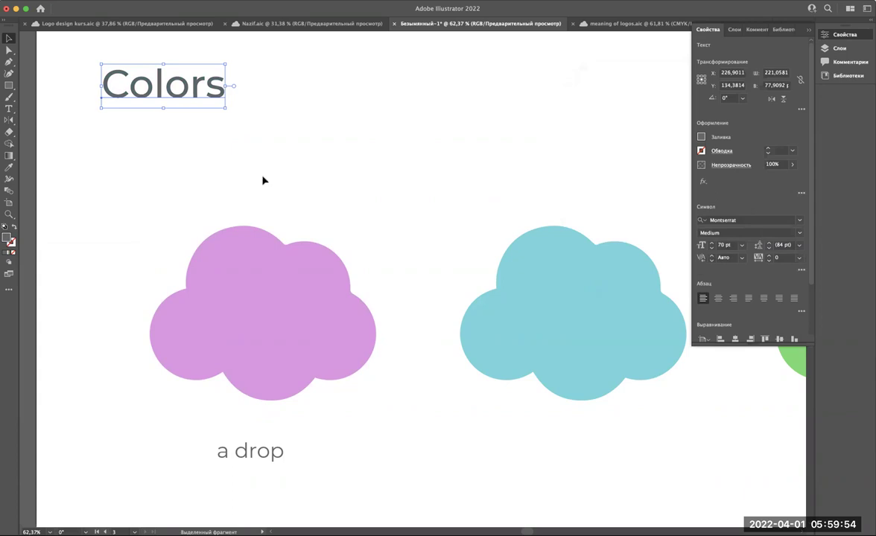
click(263, 180)
Step: Try applying the 'a drop' text style to Colors with the Eyedropper, then undo it
click(158, 96)
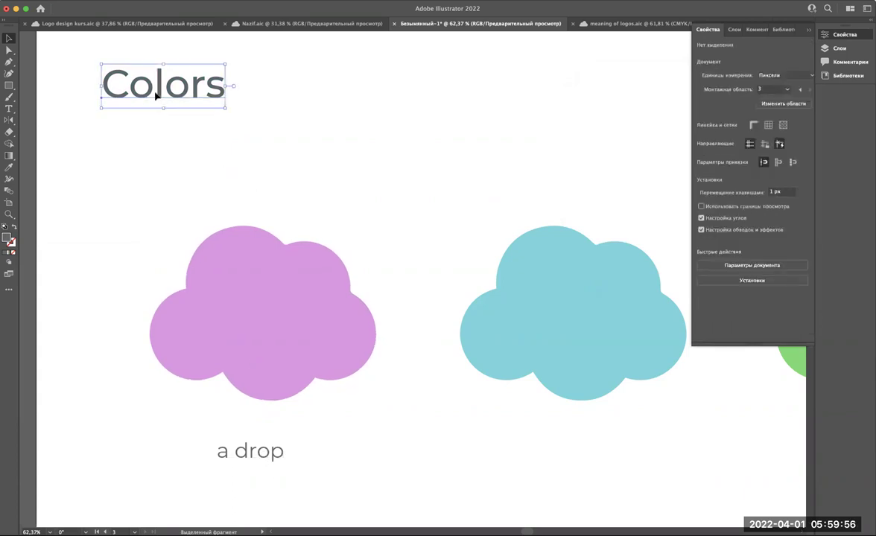
click(9, 168)
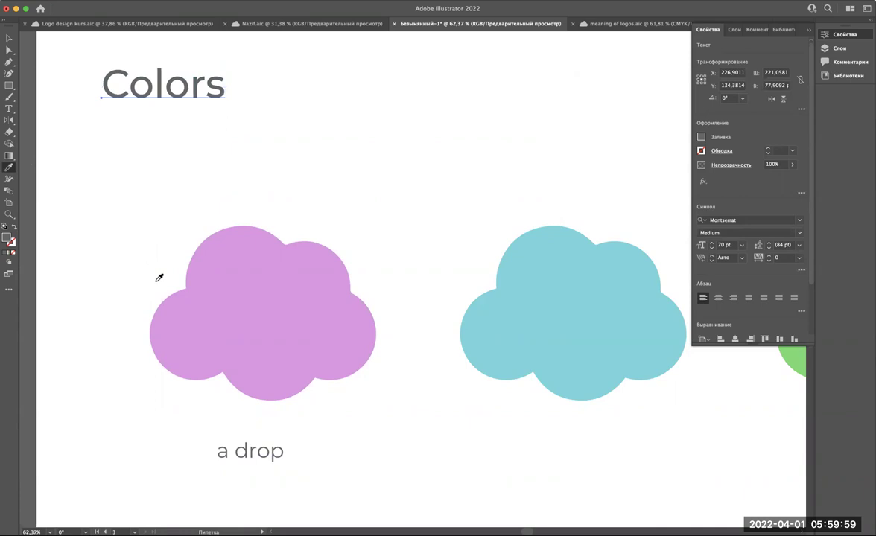
click(258, 448)
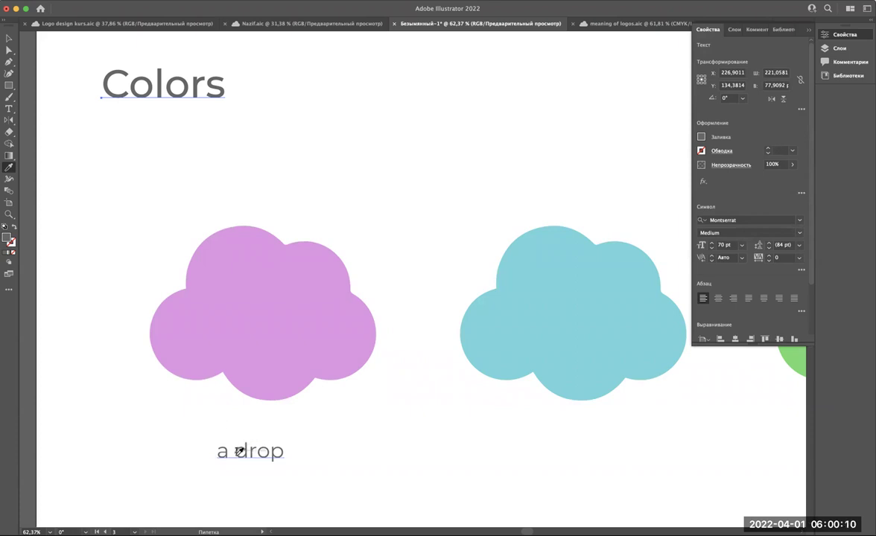
click(237, 453)
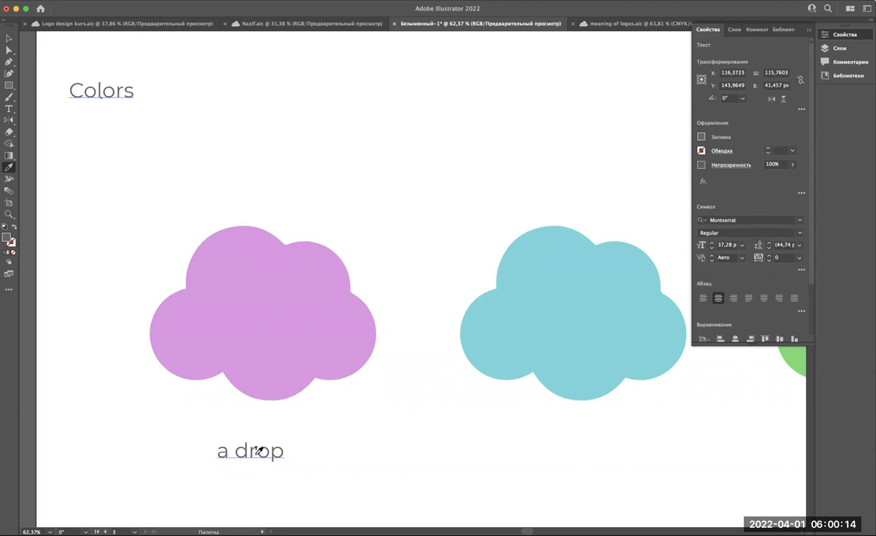
key(ctrl+z)
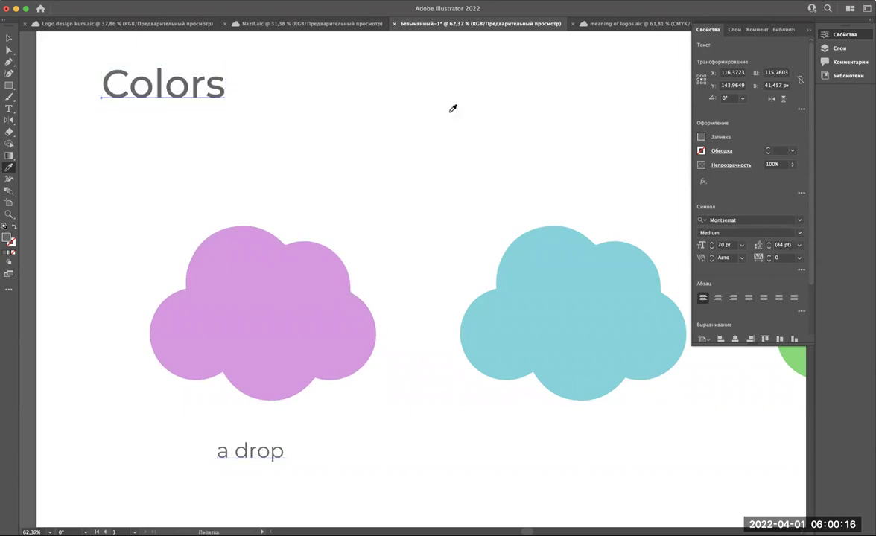
key(v)
click(450, 116)
key(ctrl+0)
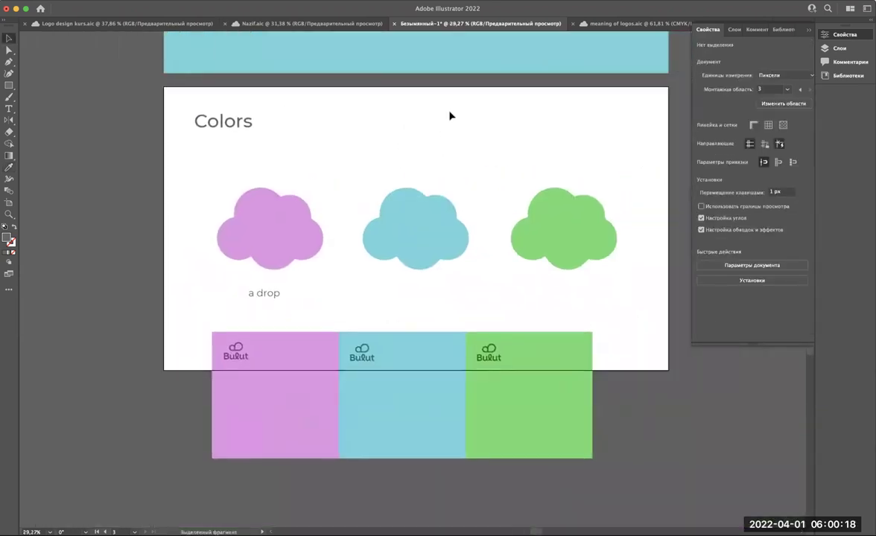
Step: Read the pink cloud's fill hex code in the Color Picker
scroll(349, 127, right, 3)
scroll(349, 127, down, 1)
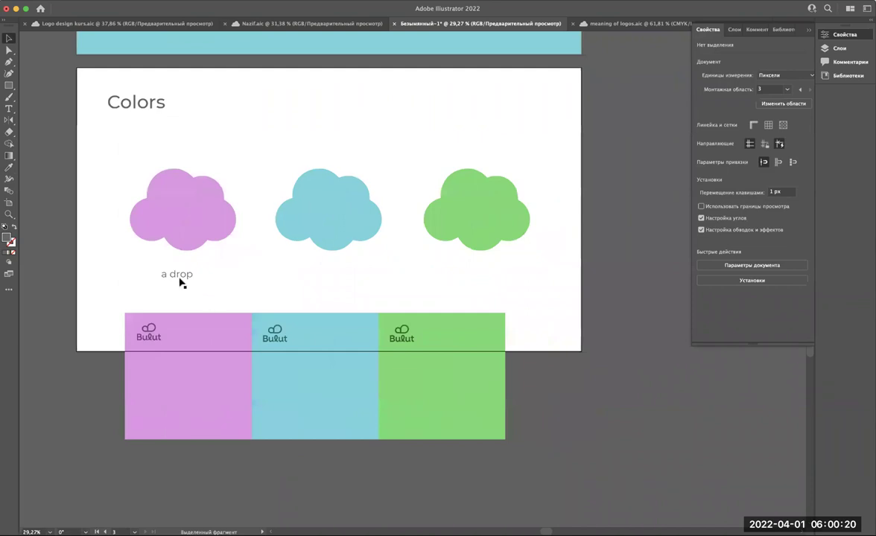
scroll(180, 283, up, 3)
click(148, 137)
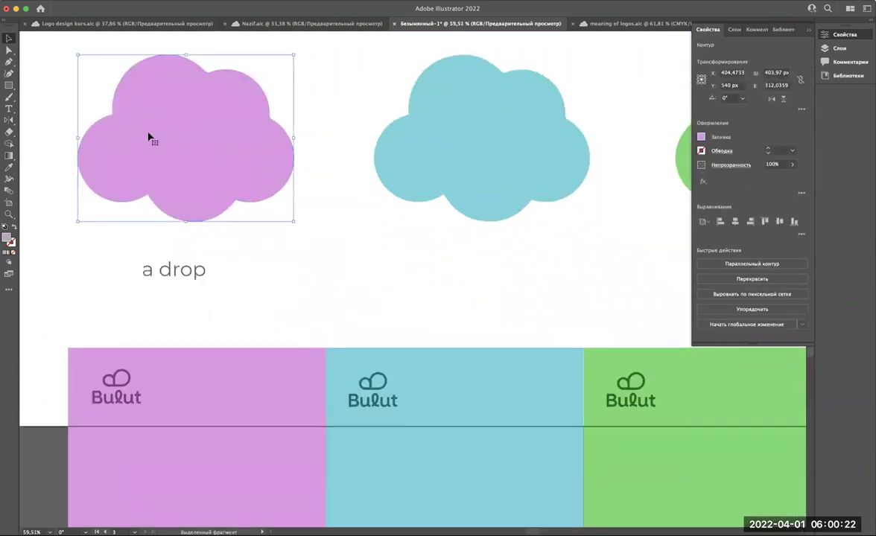
scroll(148, 137, up, 3)
scroll(151, 137, down, 2)
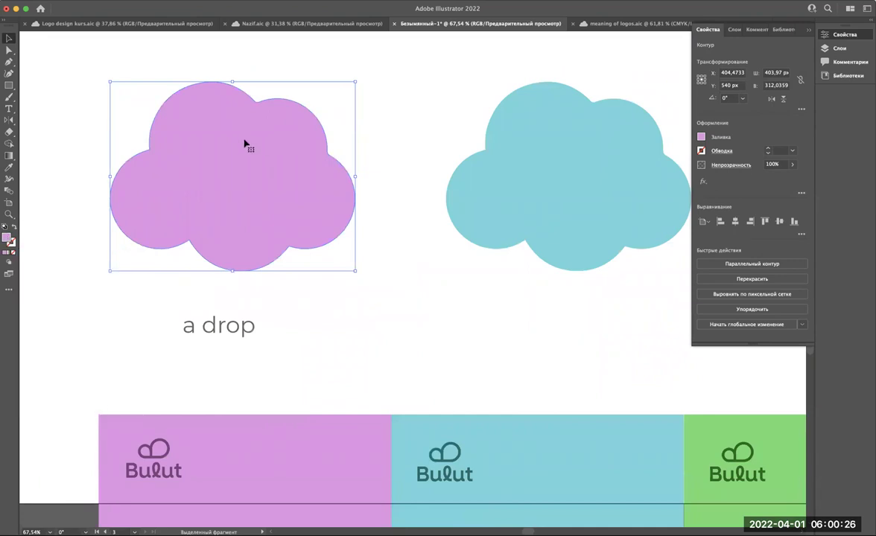
double_click(9, 240)
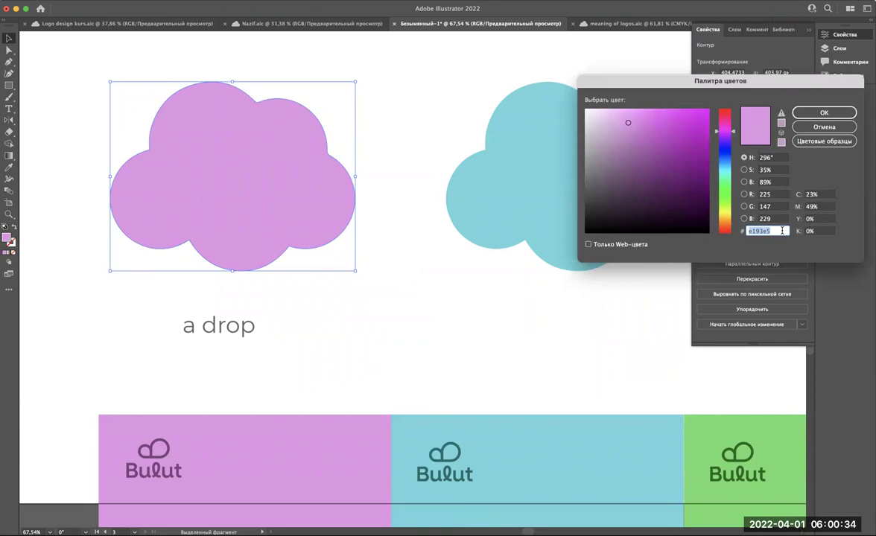
key(Return)
Step: Replace the 'a drop' caption text with #e193e5
click(210, 338)
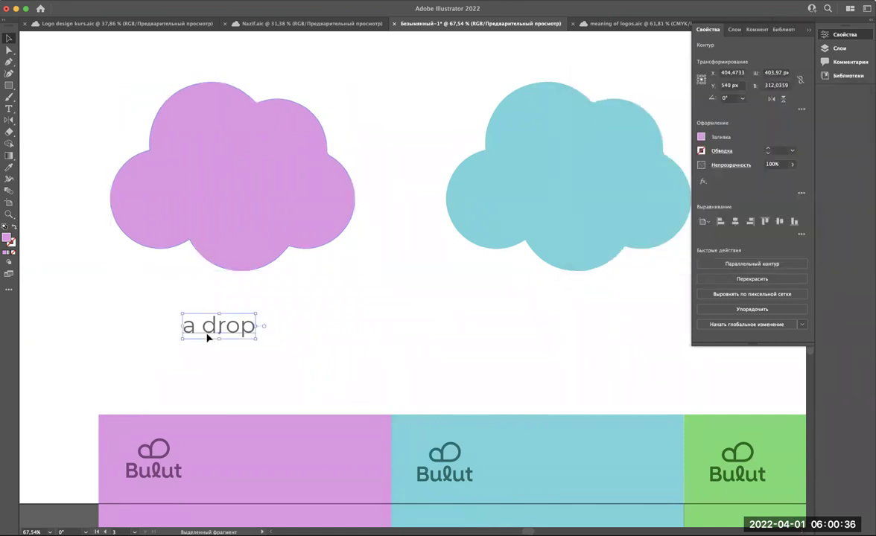
double_click(207, 335)
key(Escape)
text(e193e5)
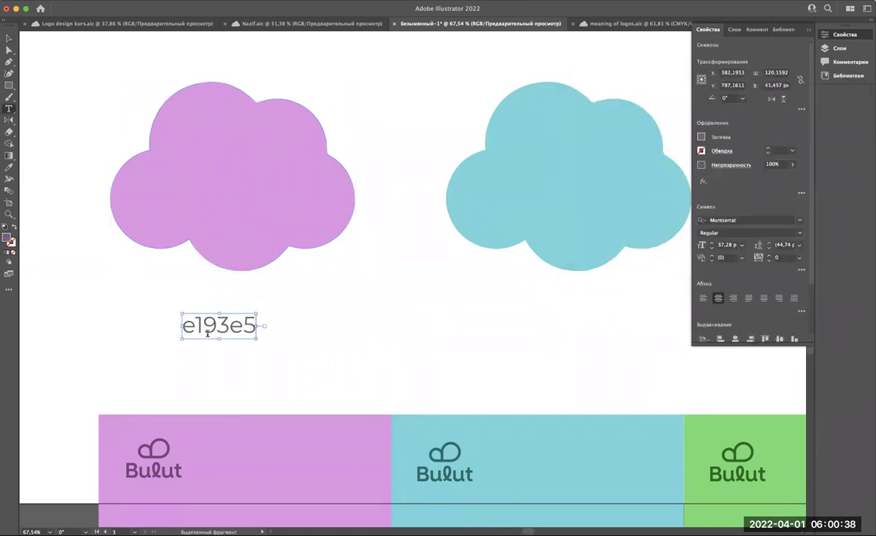
click(182, 325)
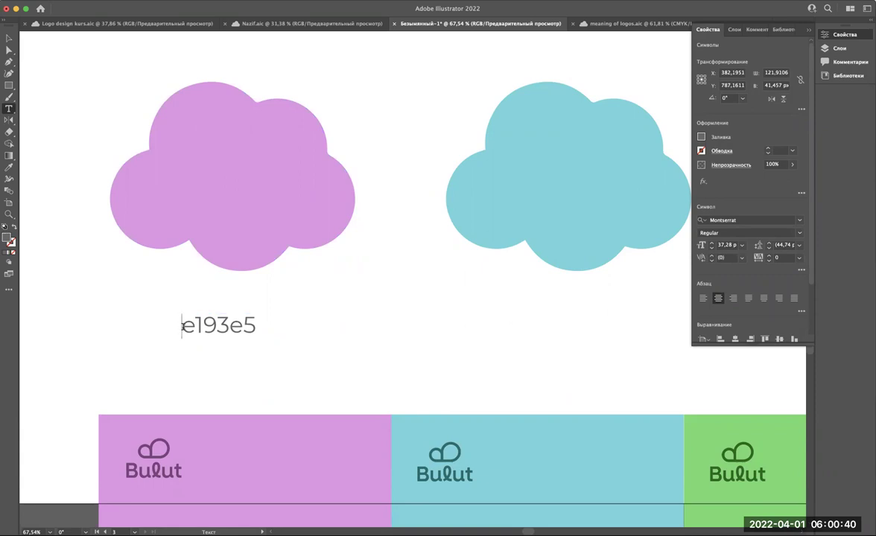
text(#)
click(11, 39)
scroll(244, 306, down, 3)
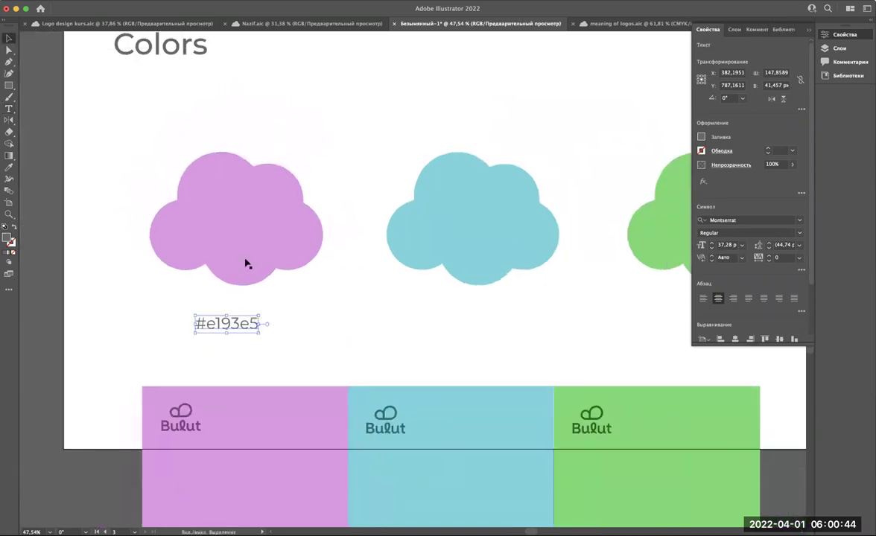
Step: Copy the hex label under the blue cloud and change it to #6dd4dd
click(245, 261)
click(438, 332)
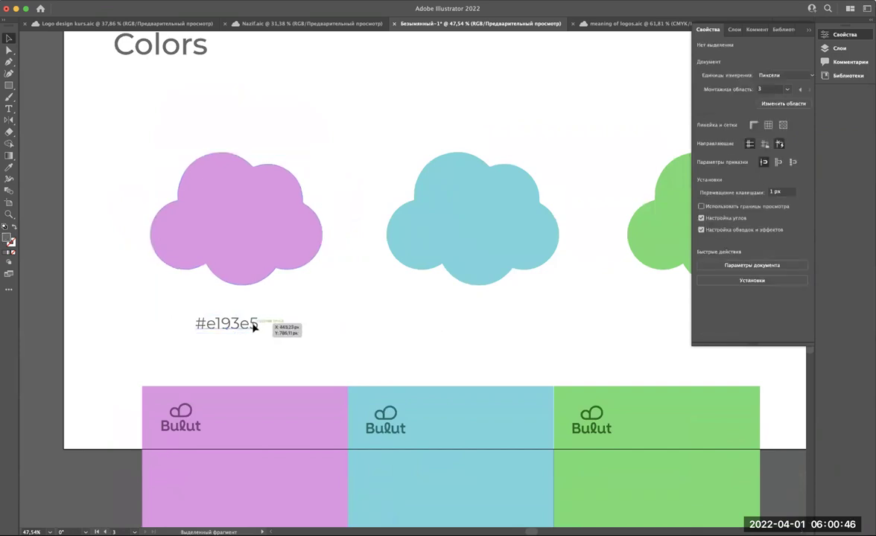
click(253, 324)
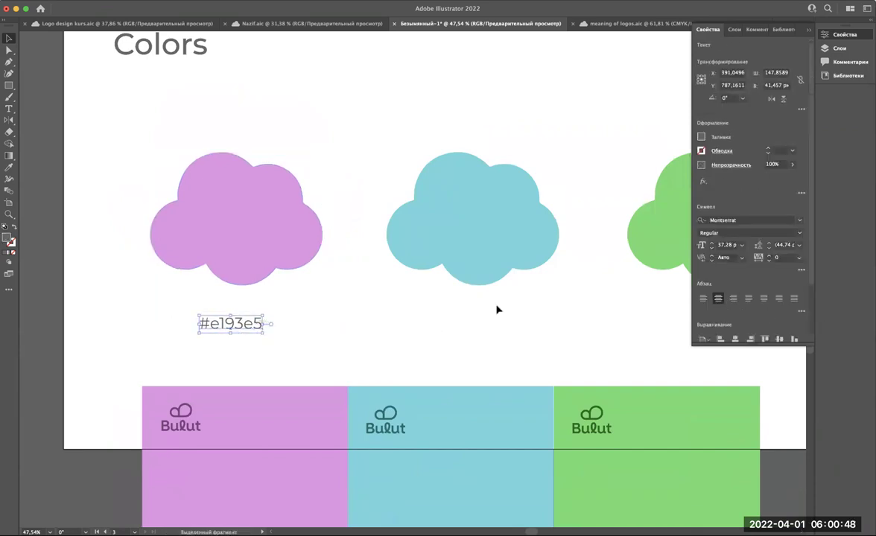
drag(256, 323, 498, 325)
click(480, 234)
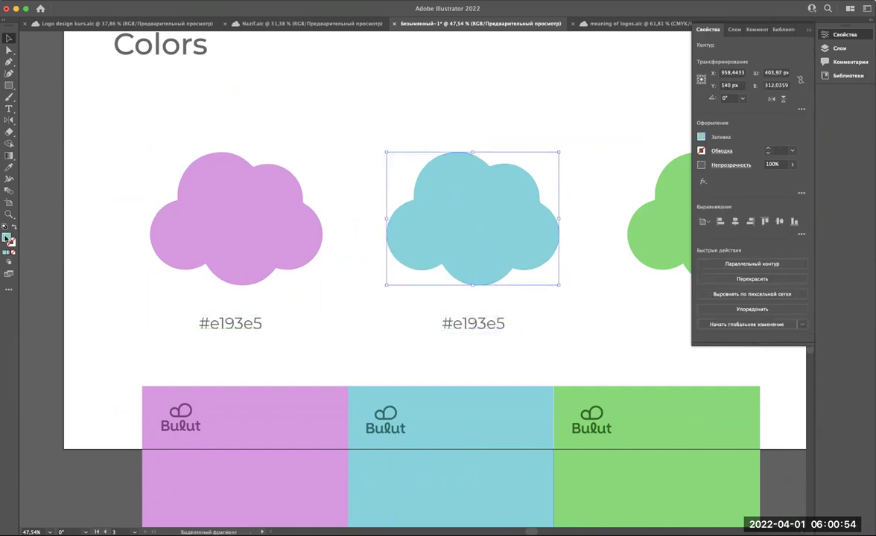
double_click(6, 238)
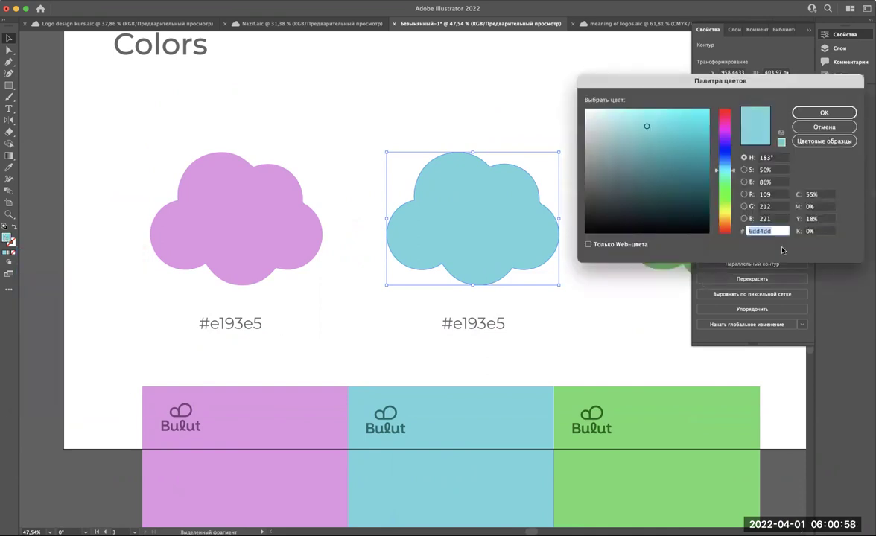
key(Return)
click(488, 325)
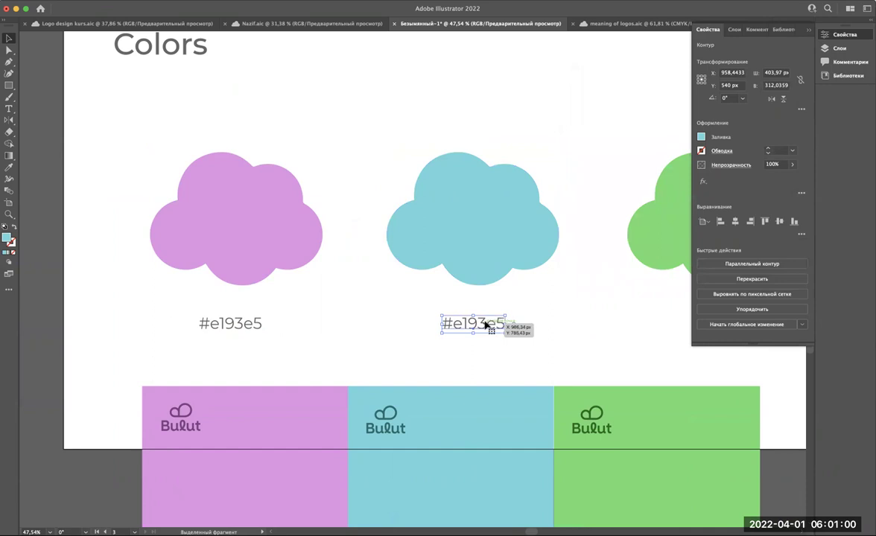
double_click(458, 323)
drag(454, 322, 563, 317)
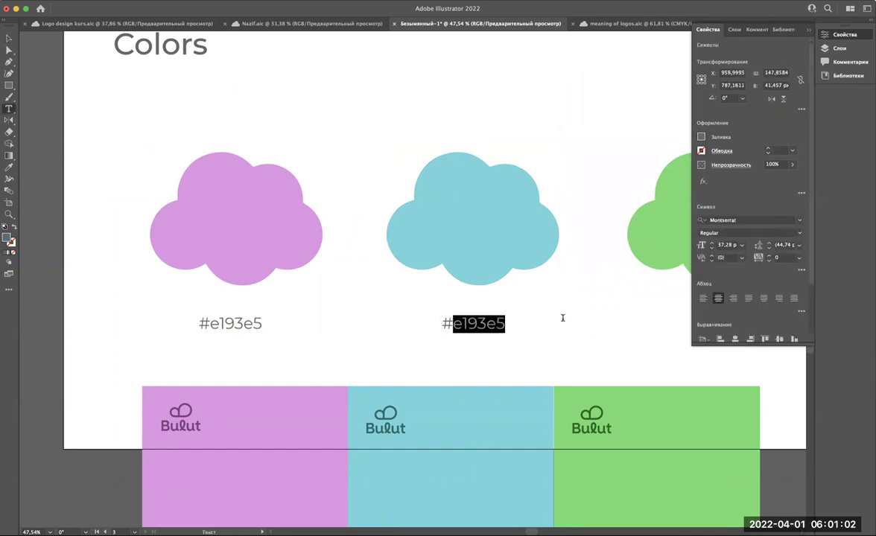
text(6dd4dd)
click(9, 38)
Step: Copy the label under the green cloud and change it to #6edb6e
scroll(460, 282, right, 5)
scroll(460, 282, right, 3)
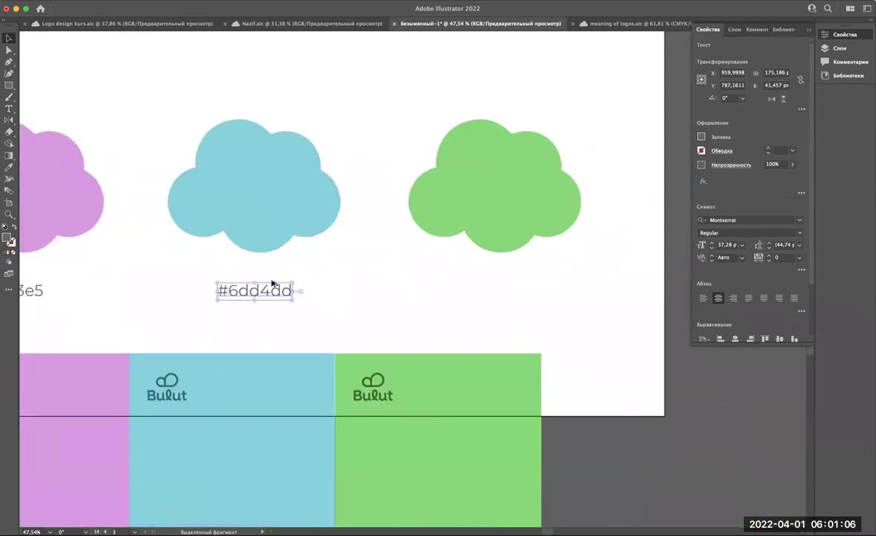
drag(255, 292, 505, 292)
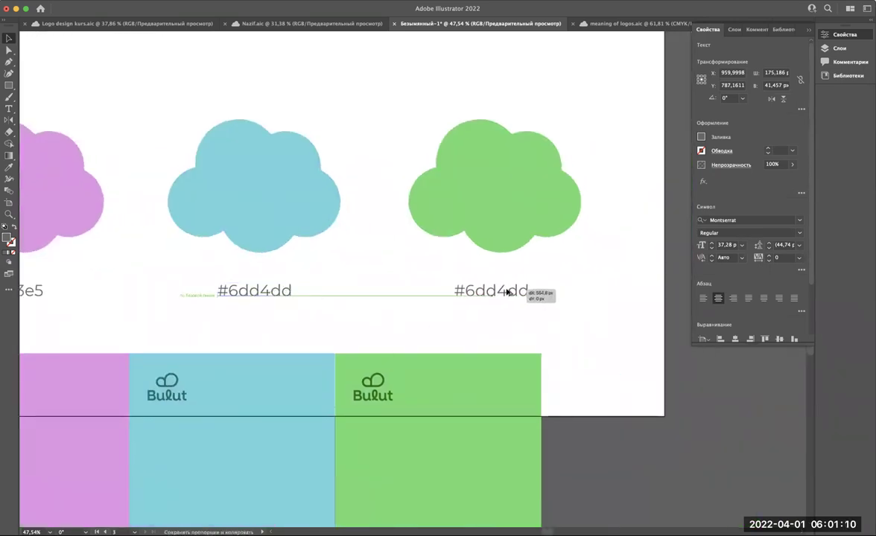
drag(505, 293, 511, 292)
click(499, 214)
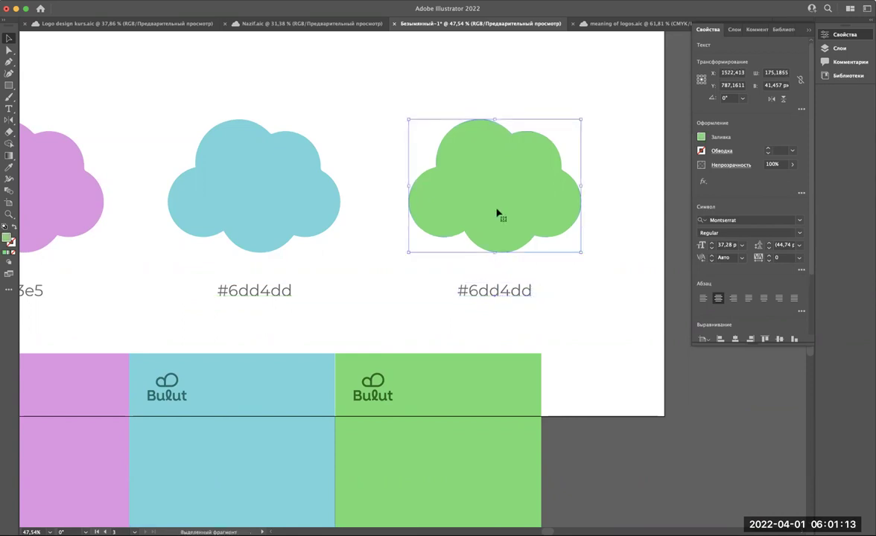
double_click(6, 238)
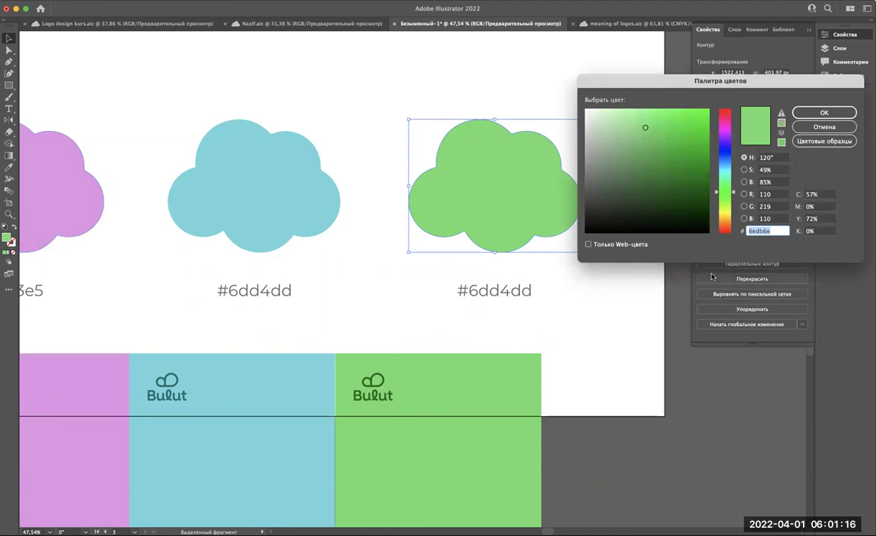
key(Escape)
click(488, 289)
double_click(487, 289)
drag(467, 291, 618, 291)
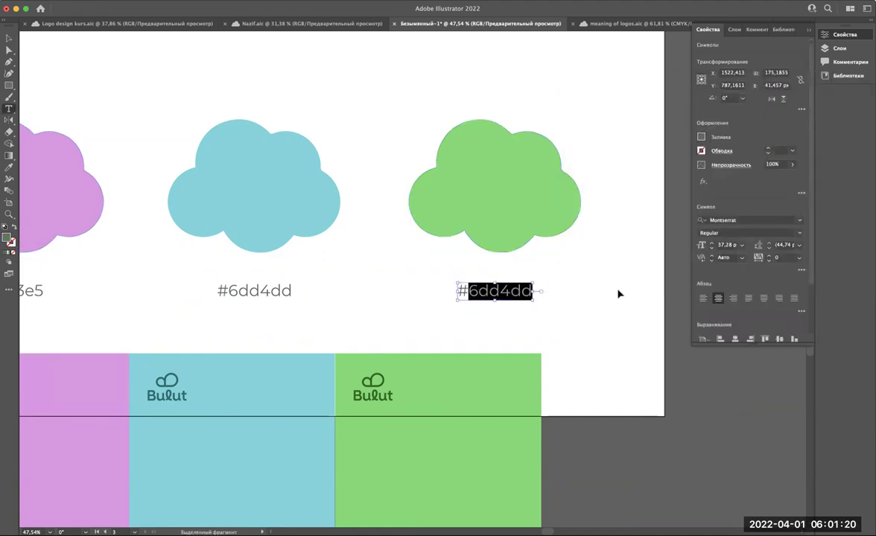
text(6edb6e)
click(9, 38)
scroll(249, 134, down, 5)
Step: Move the three-colour block group down below the Colors artboard
click(322, 112)
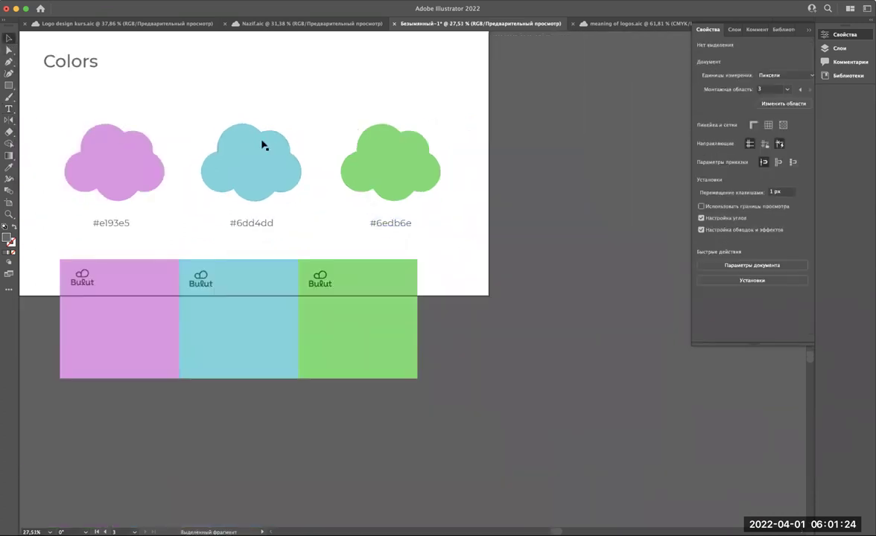
scroll(262, 145, left, 3)
scroll(262, 145, up, 2)
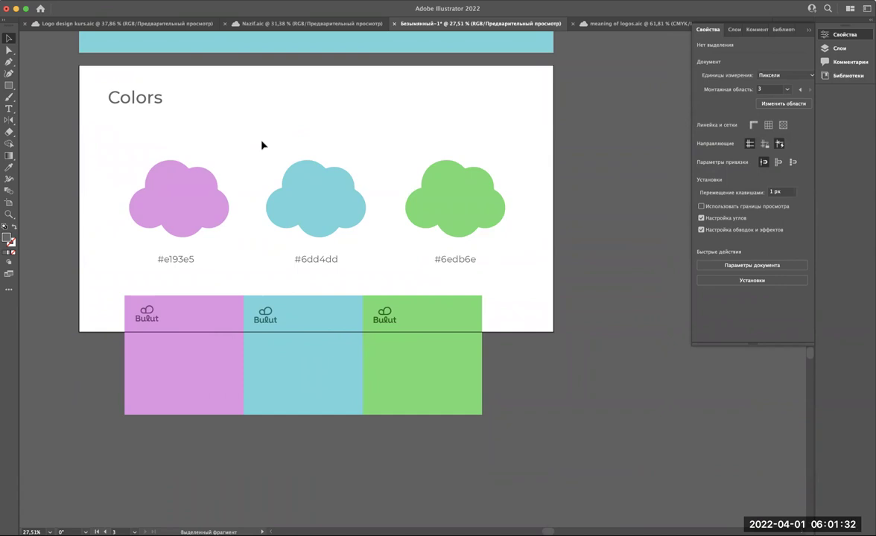
scroll(196, 304, down, 3)
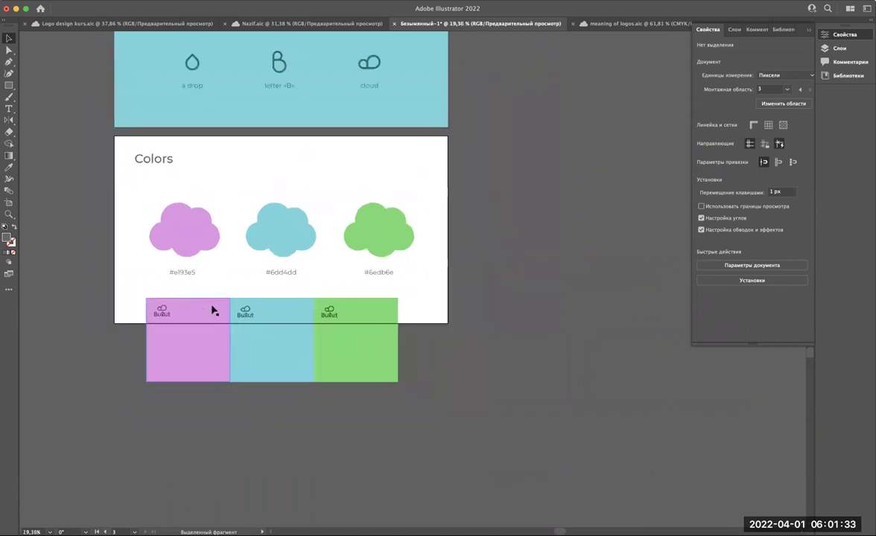
click(158, 311)
drag(201, 306, 215, 370)
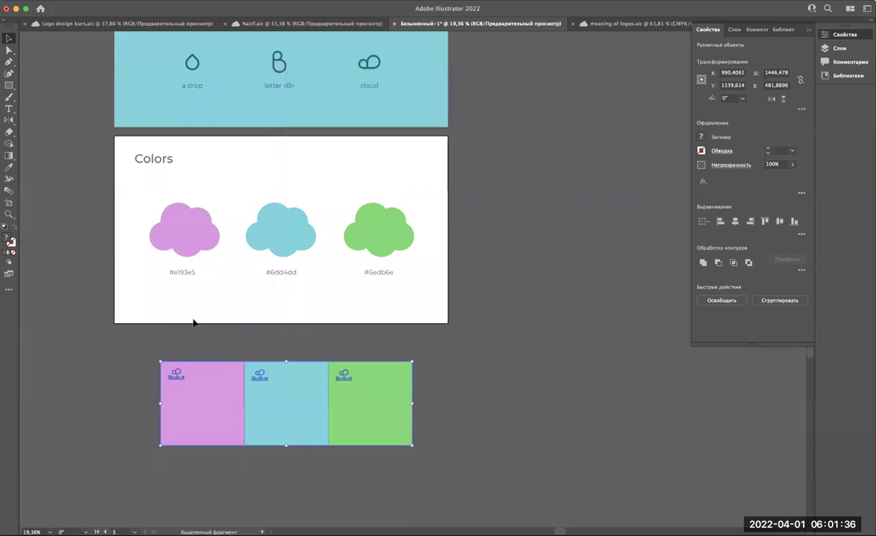
scroll(194, 323, down, 2)
scroll(194, 321, up, 2)
Step: Draw a thin rectangle across the artboard as a divider and lower it beneath the hex labels
click(9, 85)
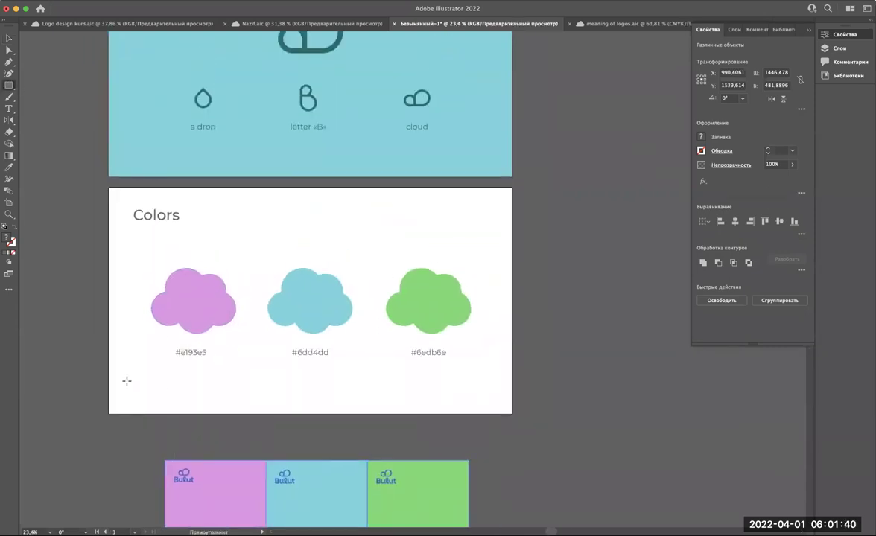
drag(133, 382, 485, 381)
key(v)
click(389, 409)
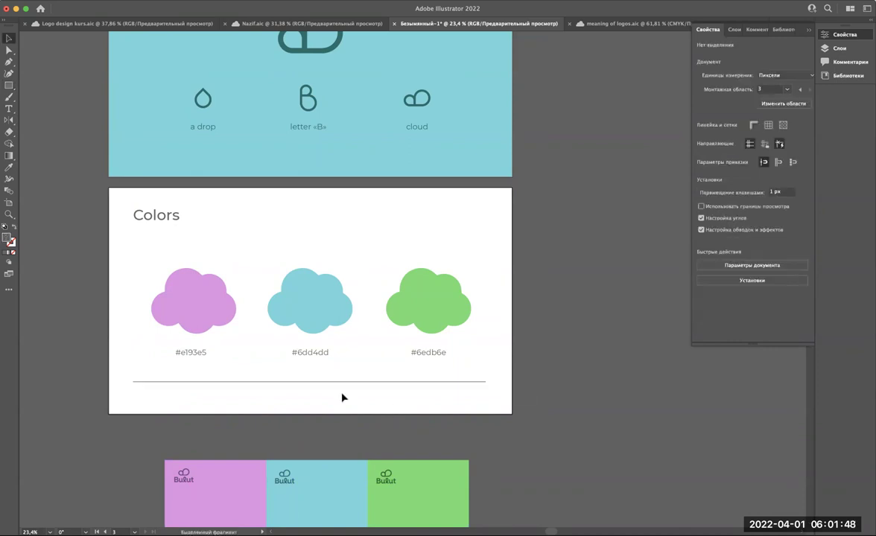
scroll(342, 398, up, 2)
drag(342, 374, 348, 387)
scroll(348, 387, down, 2)
click(346, 412)
Step: Nudge the three clouds with their labels into position
mouse_move(462, 386)
mouse_down()
mouse_move(186, 313)
mouse_move(195, 307)
mouse_up()
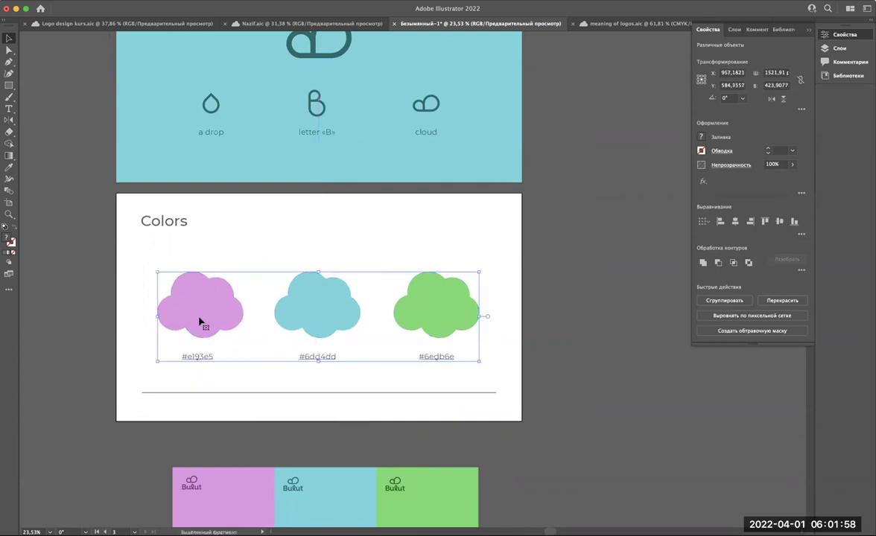
click(213, 378)
scroll(212, 378, down, 5)
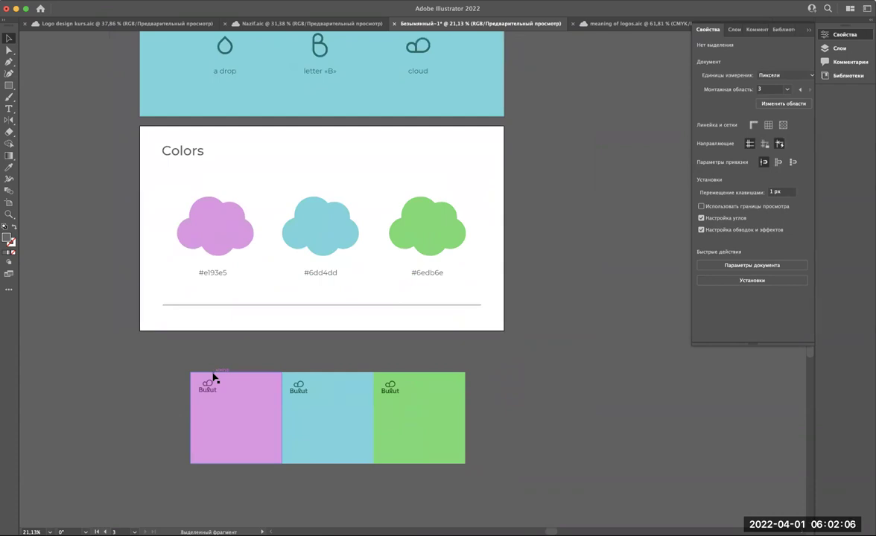
scroll(214, 378, up, 3)
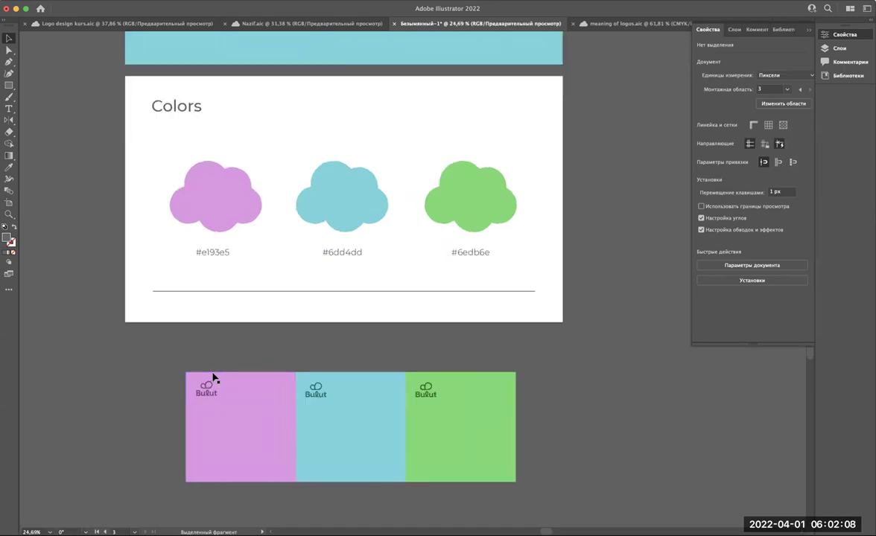
scroll(215, 376, up, 3)
scroll(201, 402, up, 1)
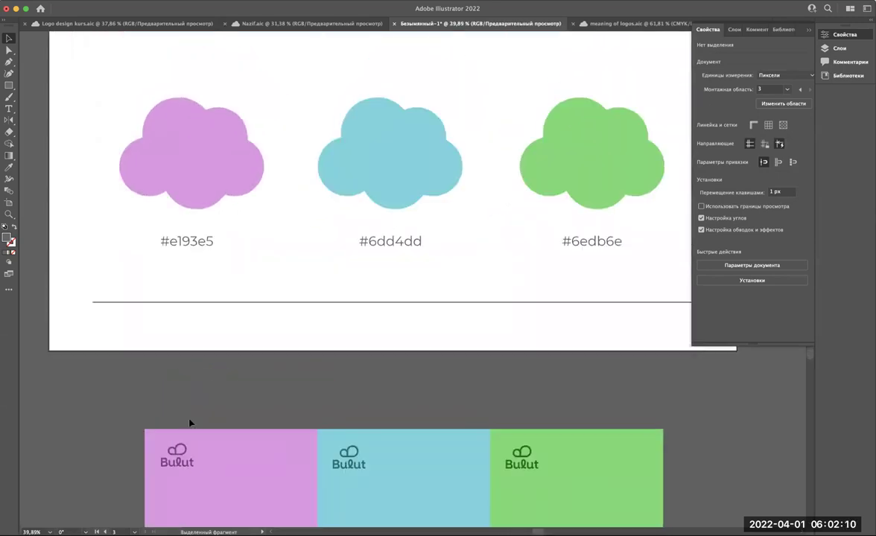
Step: Alt-drag copies of the three Bulut logos from the lower panels up into the clouds
click(188, 460)
shift+click(356, 469)
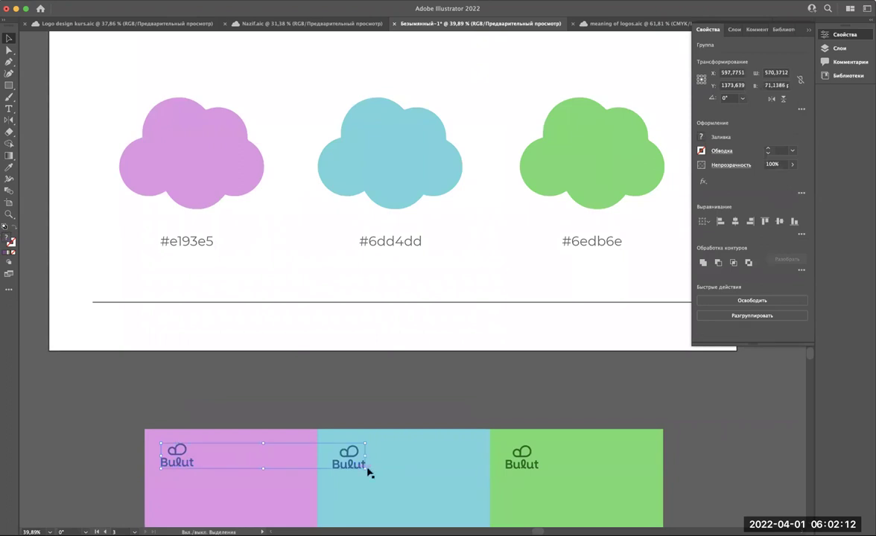
shift+click(526, 467)
drag(530, 471, 512, 168)
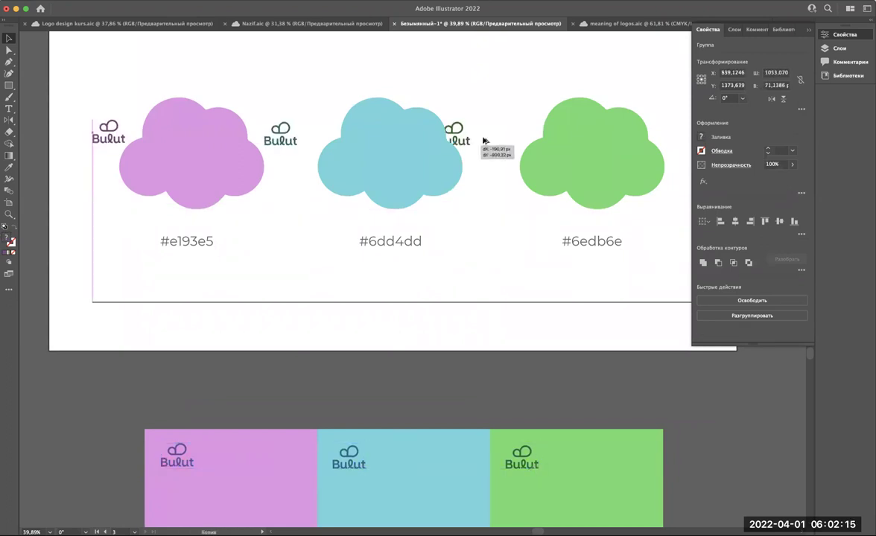
click(512, 167)
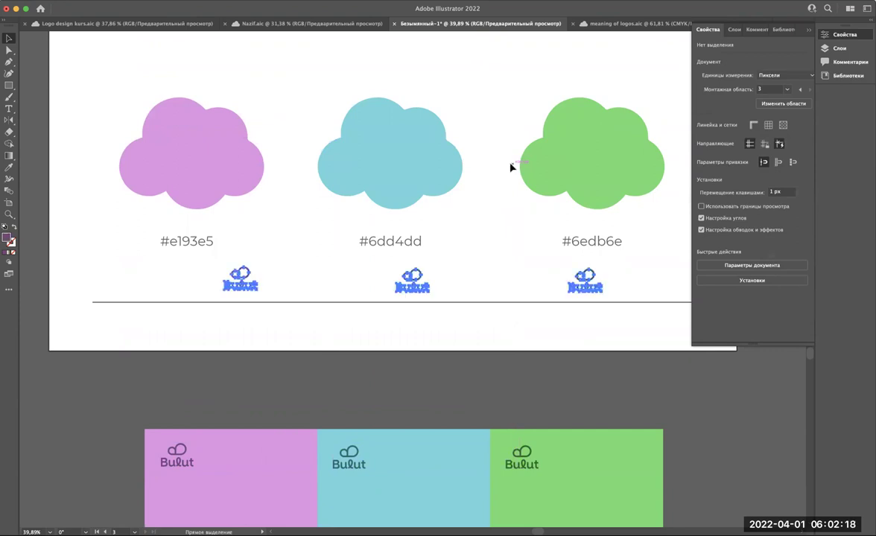
click(421, 283)
drag(418, 280, 376, 151)
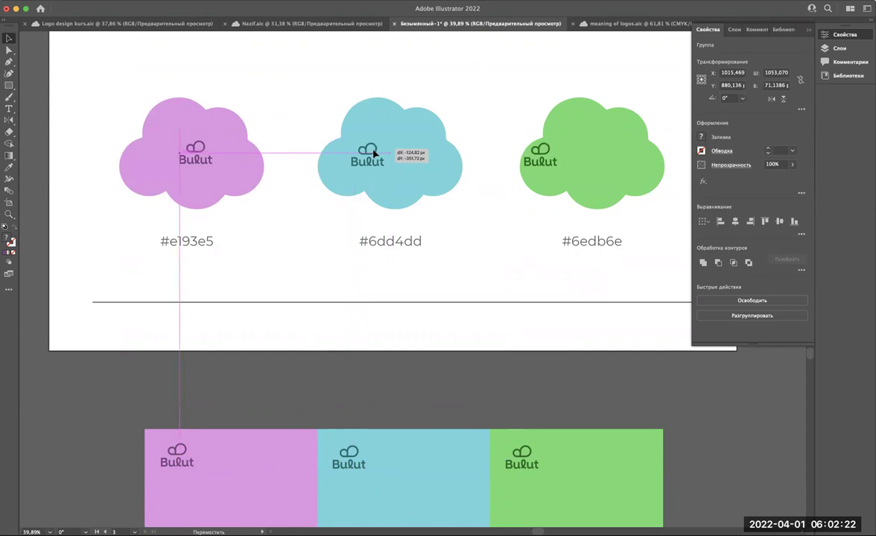
drag(376, 151, 373, 152)
click(251, 128)
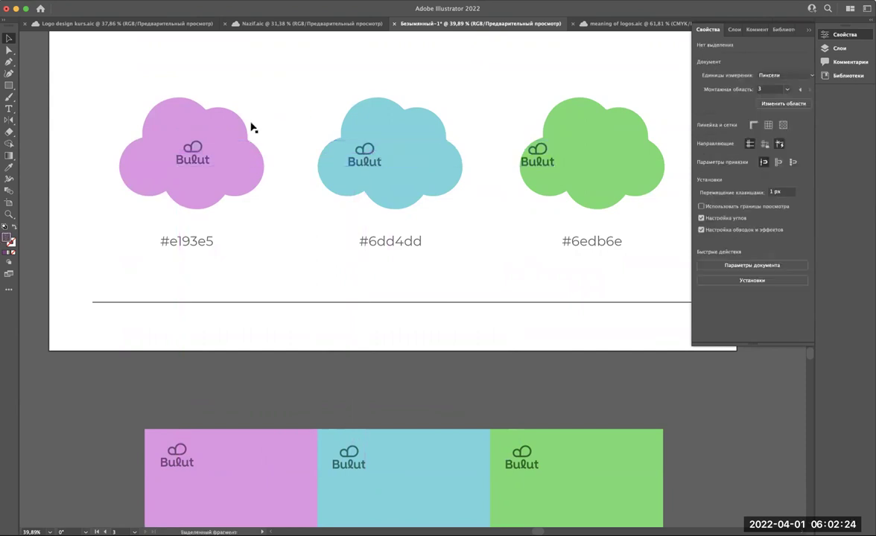
Step: Scale up the three copied logos together
click(190, 147)
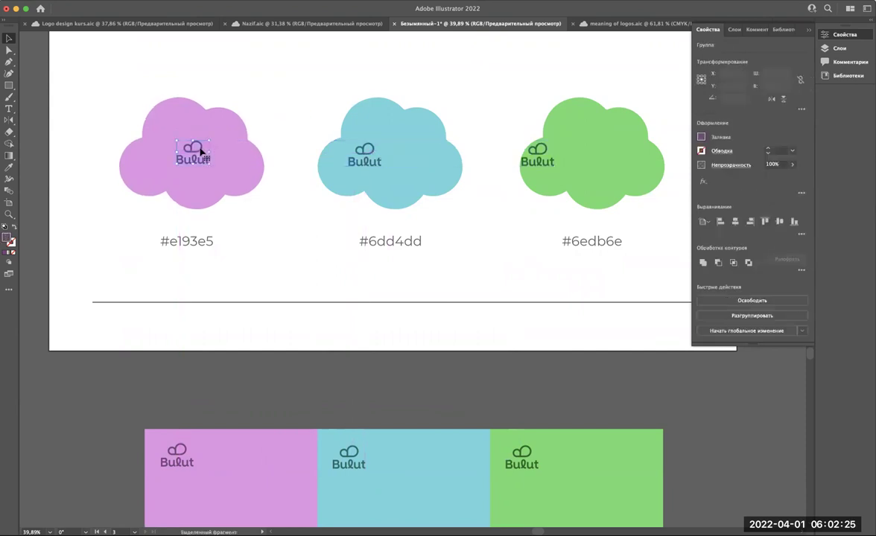
shift+click(365, 158)
shift+click(538, 156)
scroll(522, 160, right, 3)
scroll(522, 160, up, 1)
drag(508, 166, 686, 168)
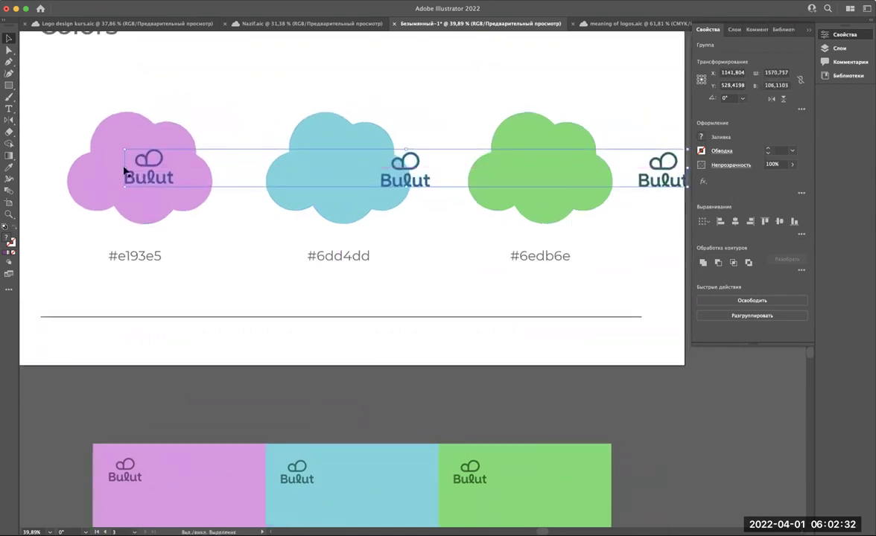
drag(123, 165, 33, 167)
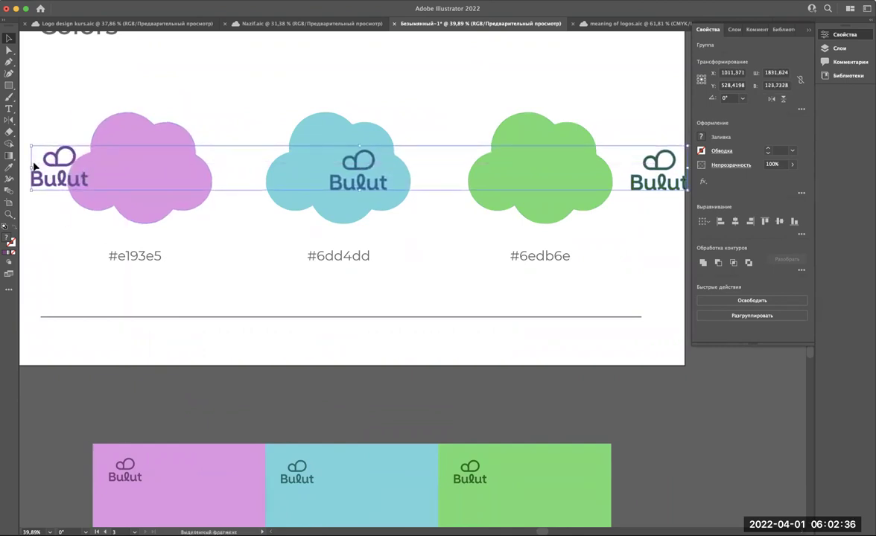
scroll(75, 167, left, 3)
click(119, 179)
Step: Centre the purple, blue and green logos on the pink, blue and green clouds
drag(157, 181, 238, 176)
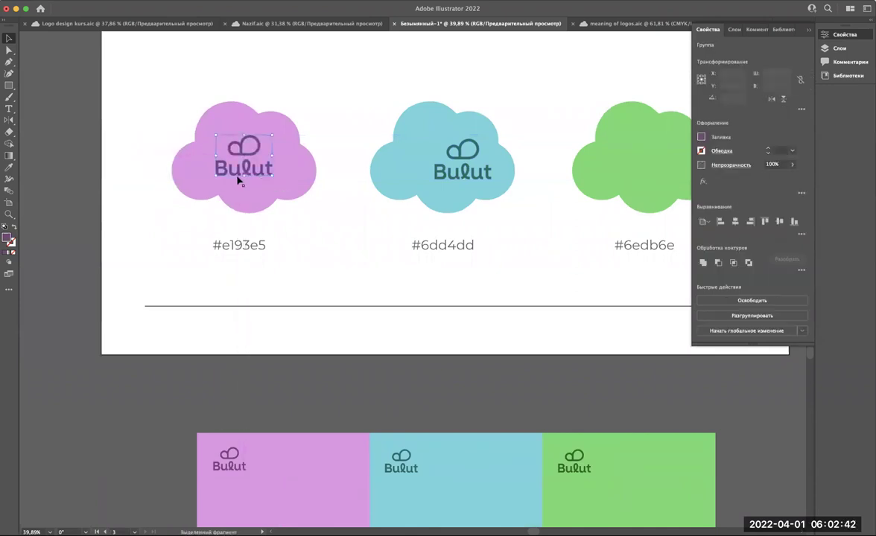
scroll(469, 195, right, 3)
mouse_move(470, 195)
mouse_down()
mouse_move(397, 191)
mouse_move(412, 193)
mouse_up()
scroll(421, 192, right, 3)
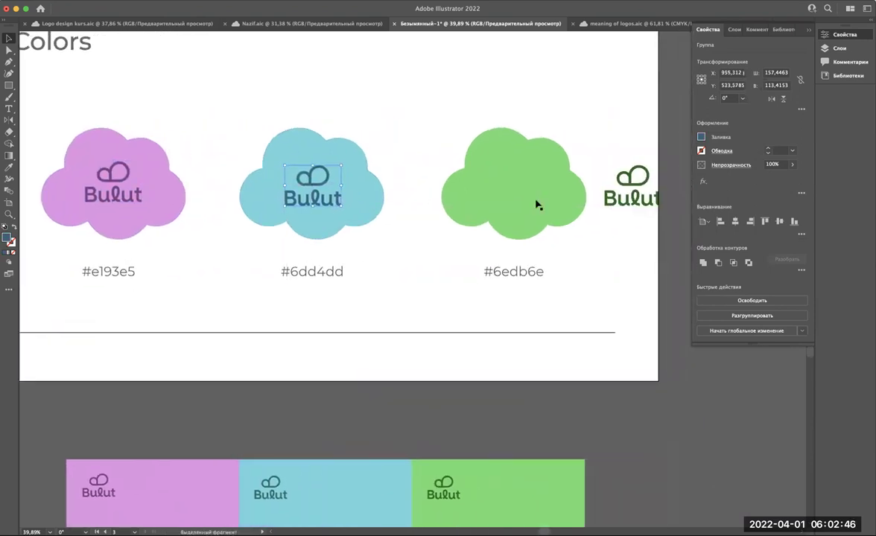
drag(628, 210, 517, 203)
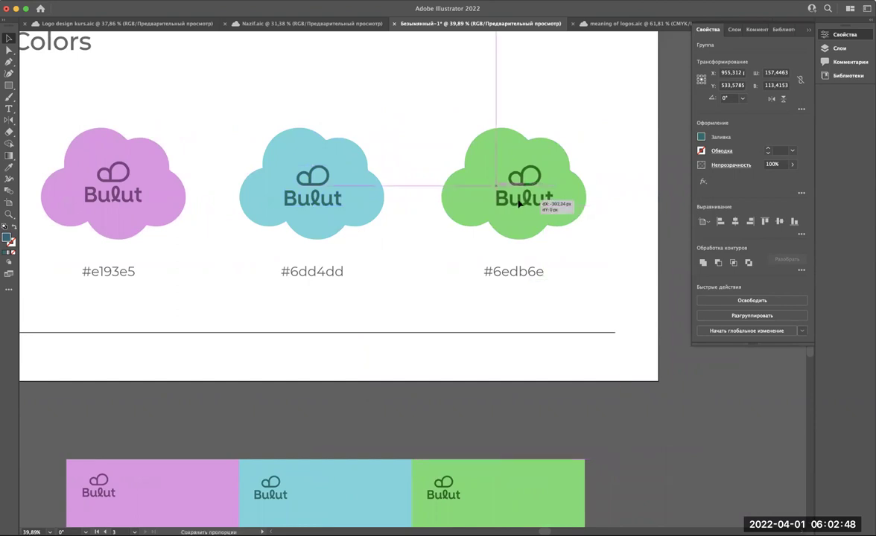
drag(517, 203, 514, 195)
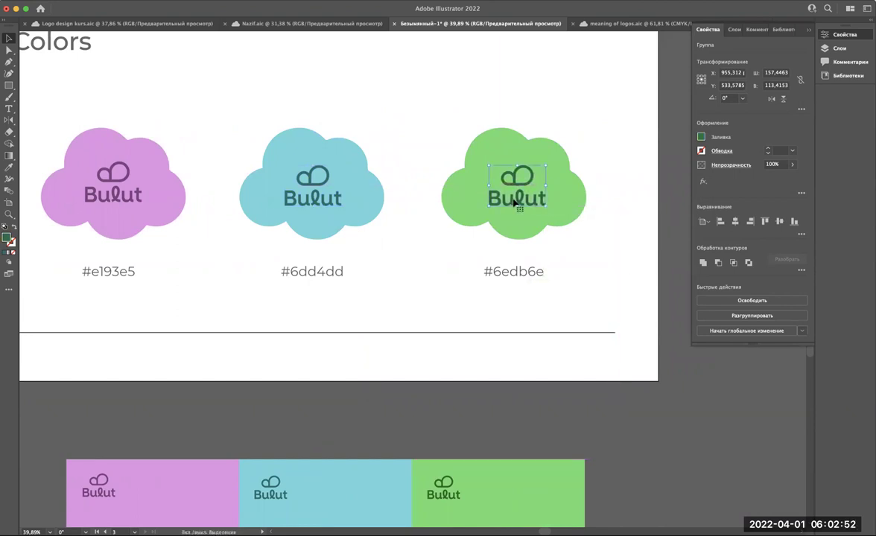
click(414, 247)
scroll(414, 247, down, 1)
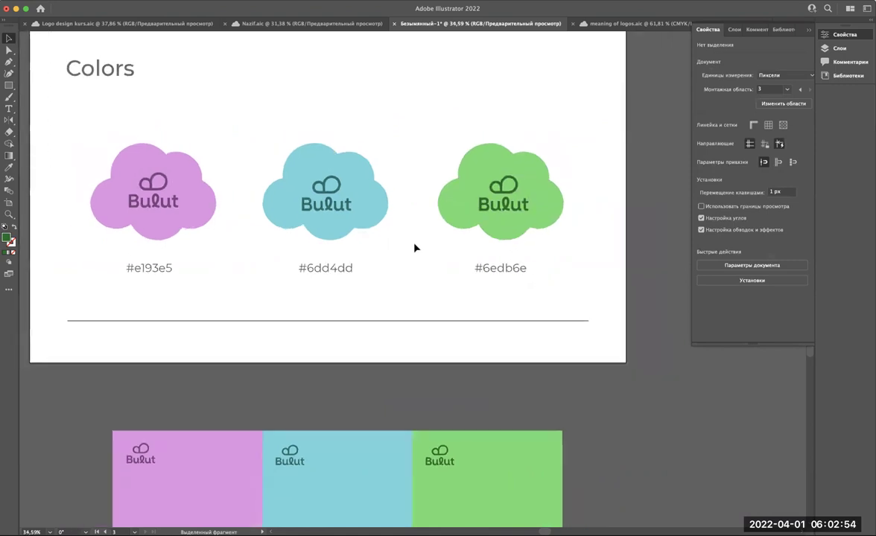
Step: Marquee-select the three logo-bearing clouds and apply Align Bottom from the Properties panel
scroll(415, 248, up, 2)
scroll(415, 247, left, 2)
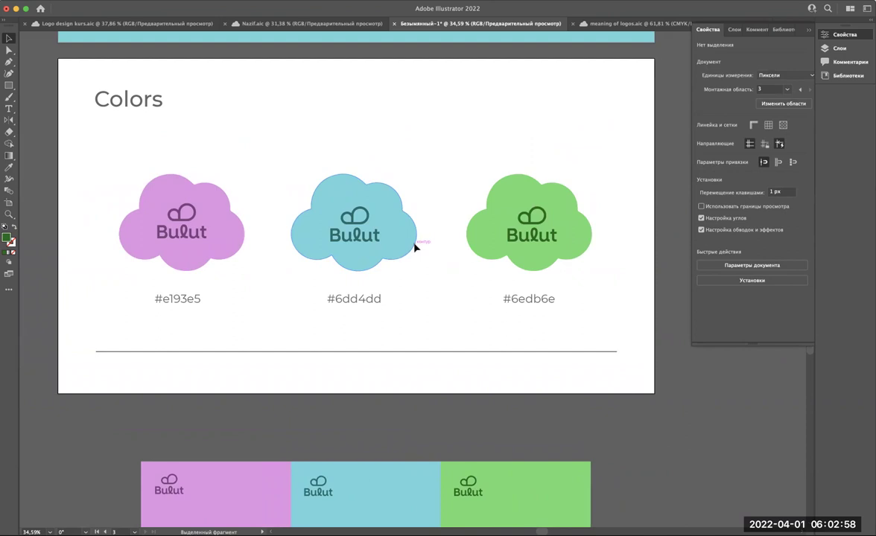
drag(111, 167, 555, 248)
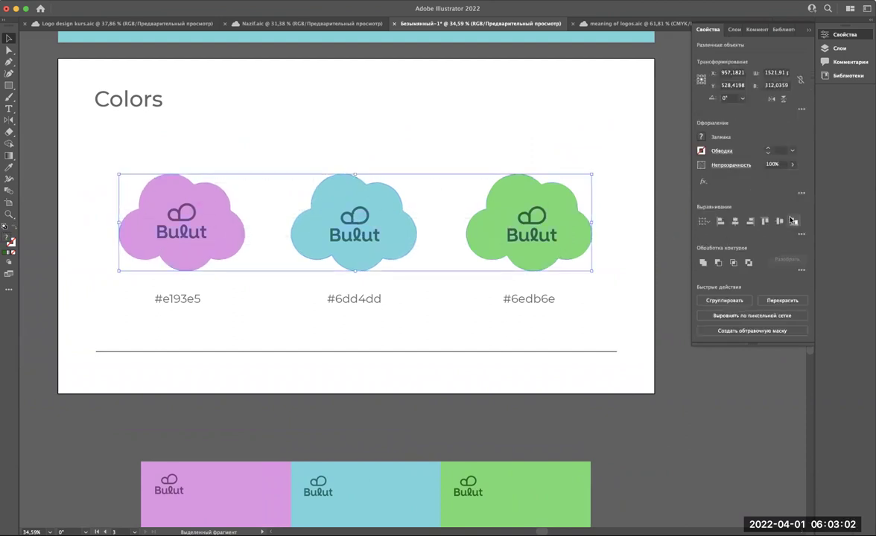
click(794, 221)
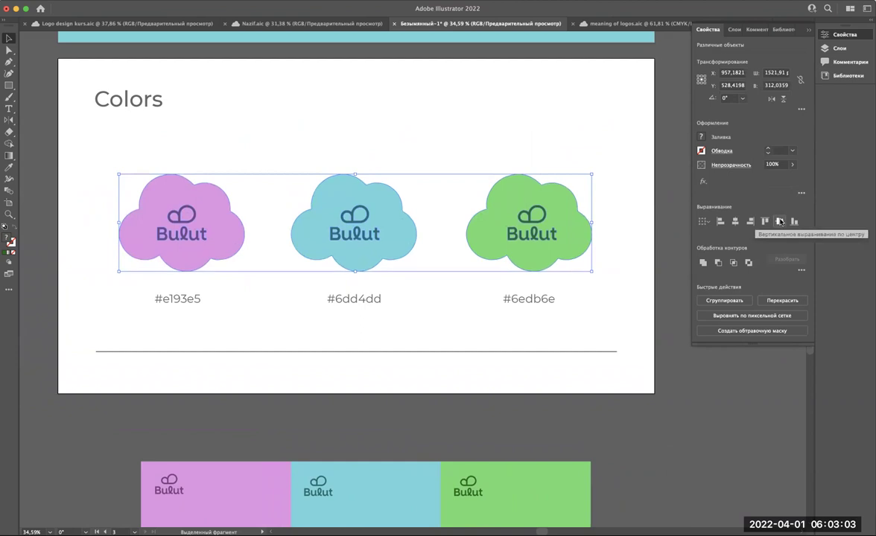
click(629, 212)
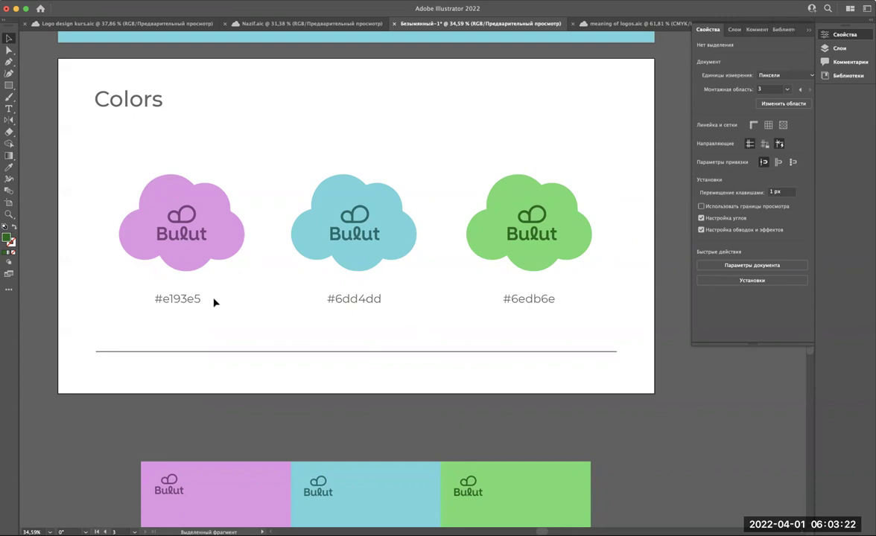
scroll(214, 302, up, 3)
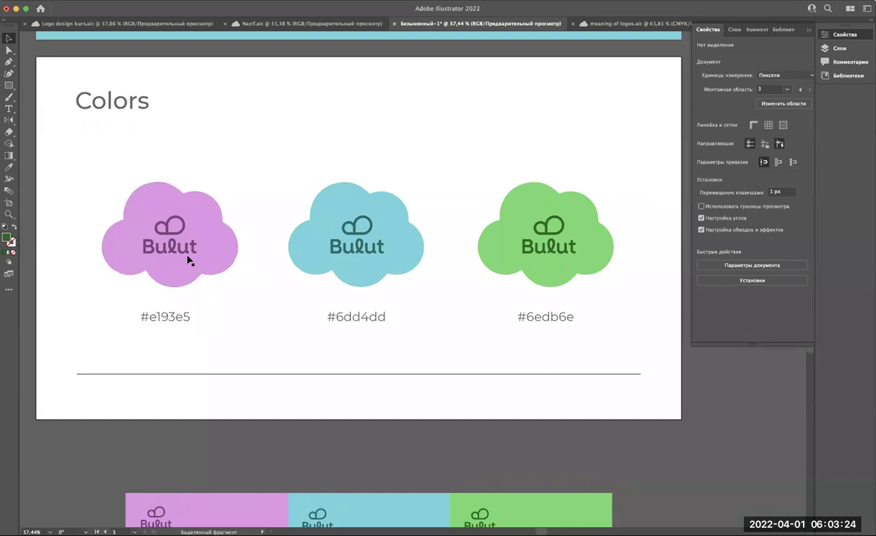
Step: Draw a dark purple circle with the Ellipse tool over the pink cloud
click(237, 327)
drag(8, 85, 45, 93)
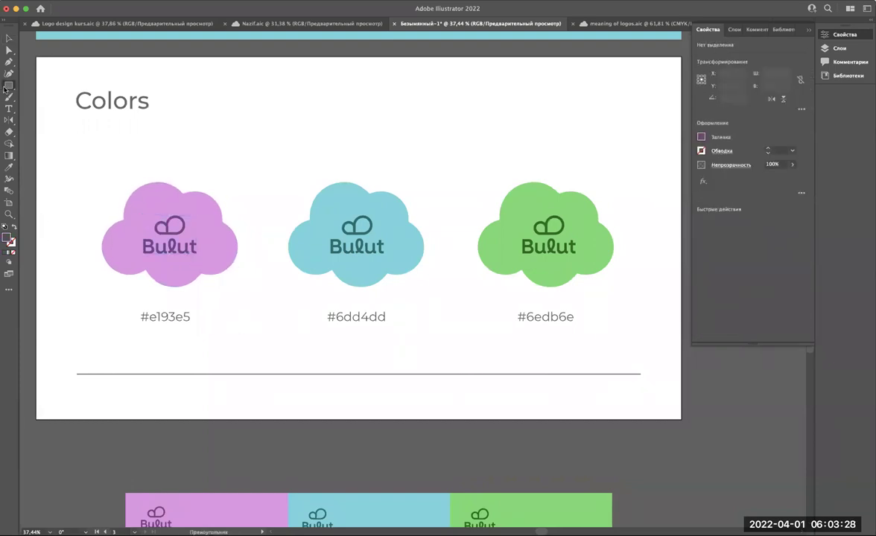
mouse_move(207, 212)
mouse_down()
mouse_move(236, 188)
mouse_move(214, 180)
mouse_up()
key(v)
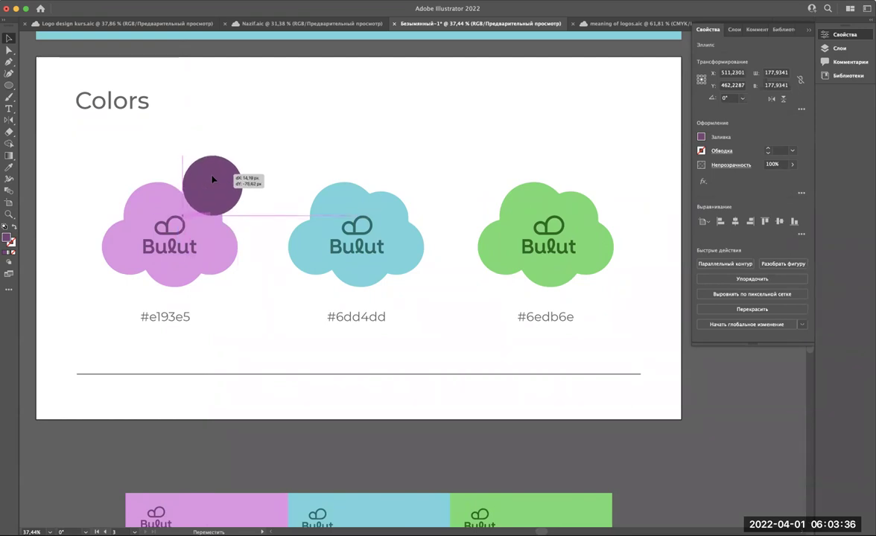
drag(214, 180, 268, 134)
drag(250, 167, 250, 168)
key(ctrl+z)
key(ctrl+z)
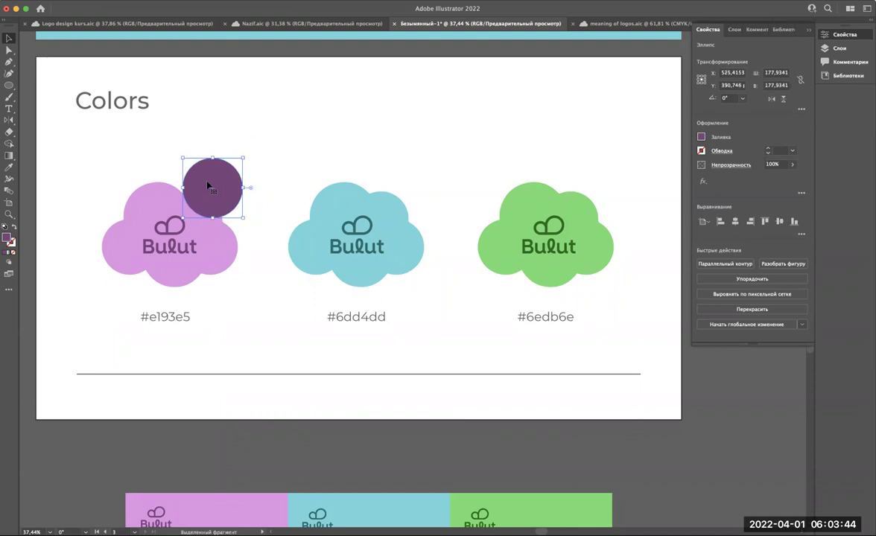
Step: Enlarge the purple circle and place it at the pink cloud's upper right
scroll(209, 186, up, 1)
scroll(208, 186, up, 2)
drag(267, 139, 295, 116)
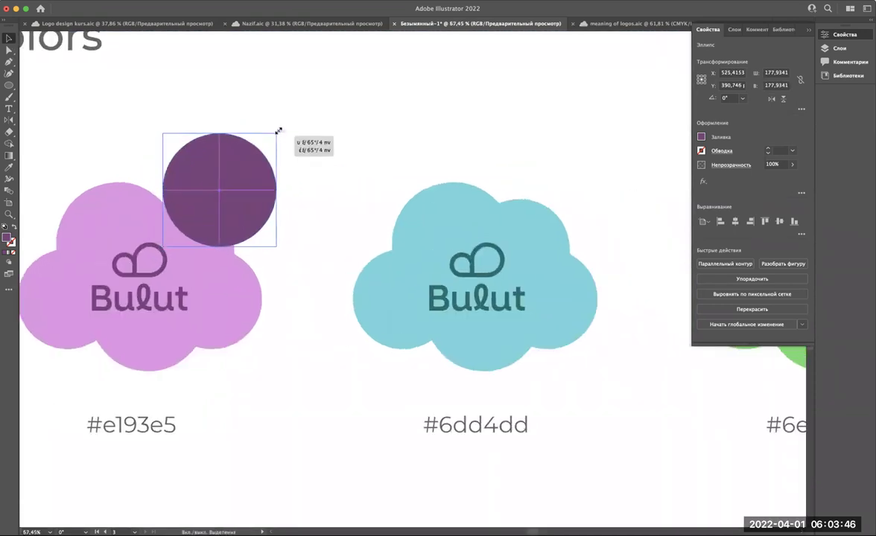
drag(254, 156, 252, 169)
scroll(253, 168, down, 2)
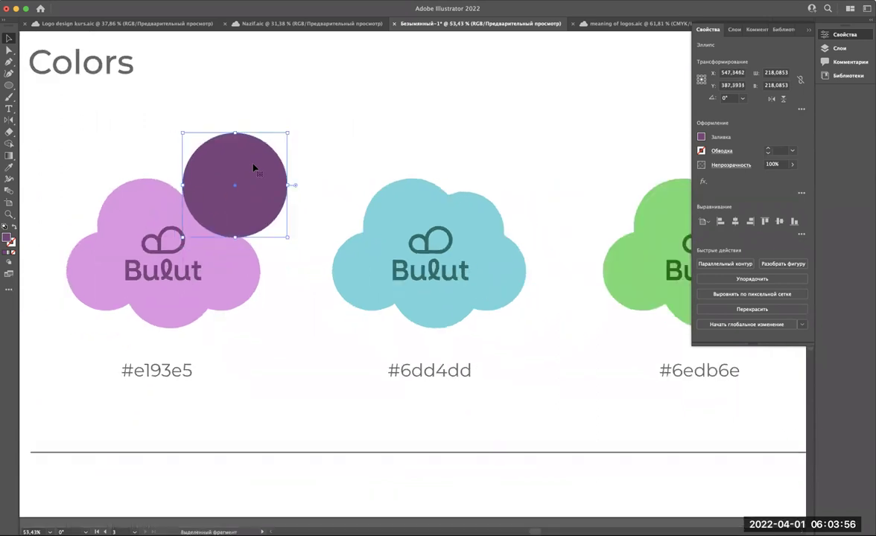
click(239, 382)
click(248, 203)
drag(184, 373, 254, 186)
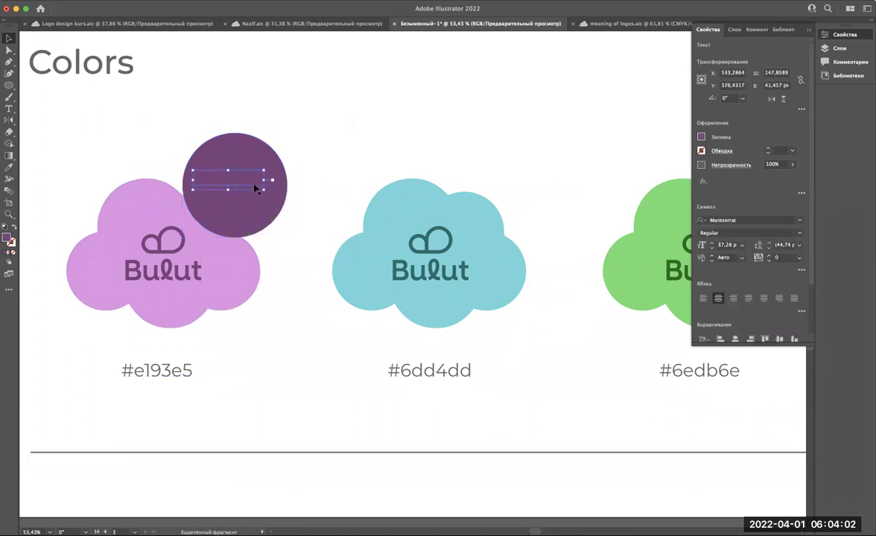
Step: Alt-drag a copy of the #e193e5 label onto the circle and eyedropper it white
mouse_move(156, 370)
mouse_down()
mouse_move(403, 284)
mouse_move(214, 192)
mouse_up()
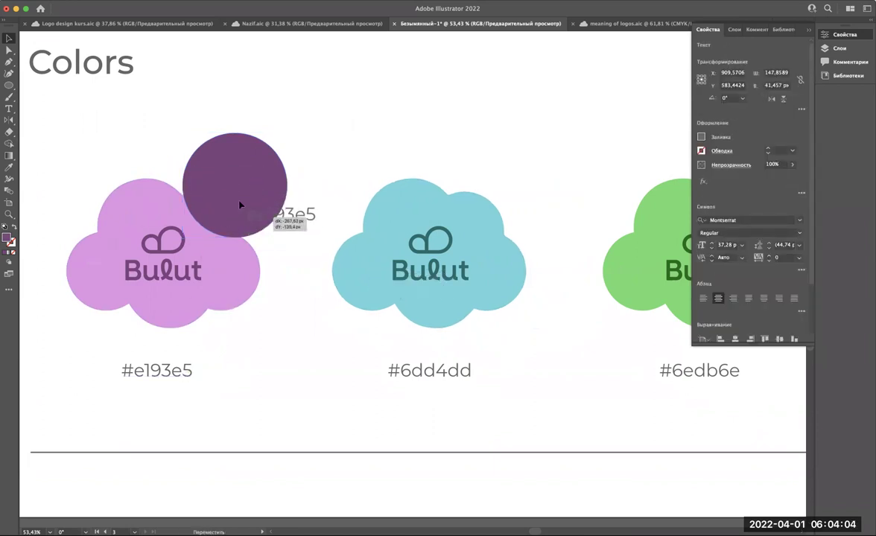
drag(215, 192, 211, 191)
key(i)
click(398, 145)
key(v)
click(300, 100)
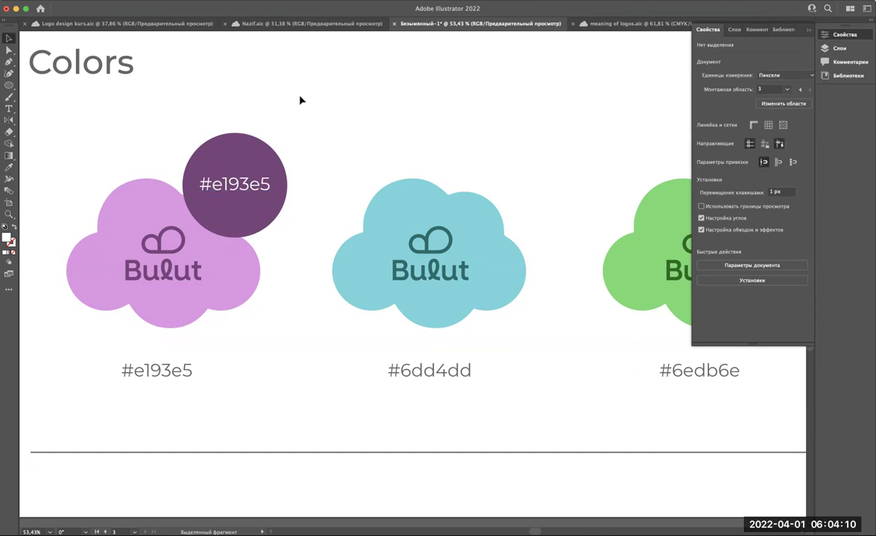
Step: Inspect and select the dark purple badge circle, then clear the selection
scroll(242, 186, down, 5)
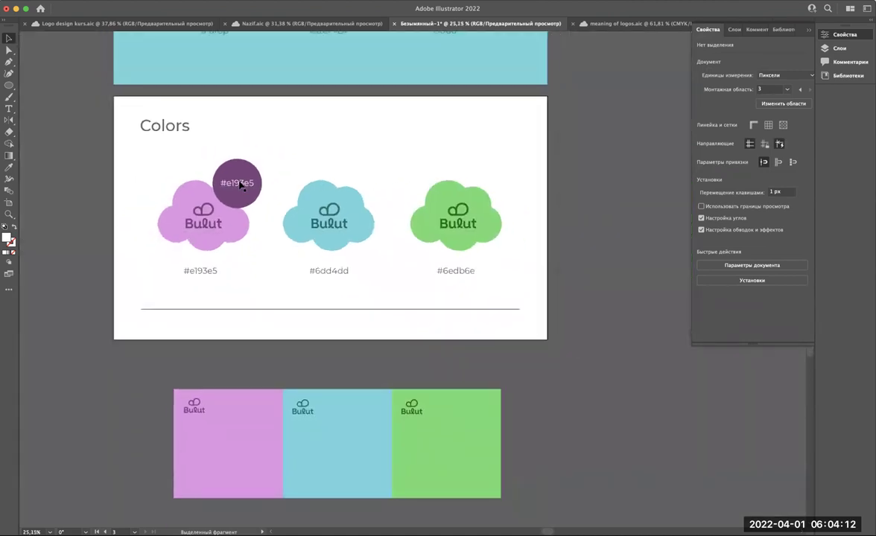
scroll(240, 185, up, 2)
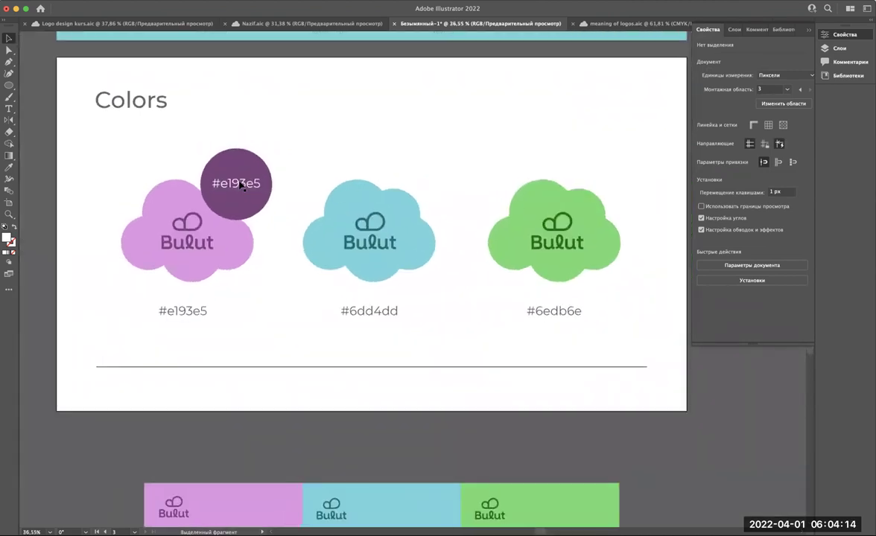
scroll(241, 186, up, 3)
scroll(231, 185, up, 2)
scroll(231, 182, down, 1)
scroll(281, 128, down, 1)
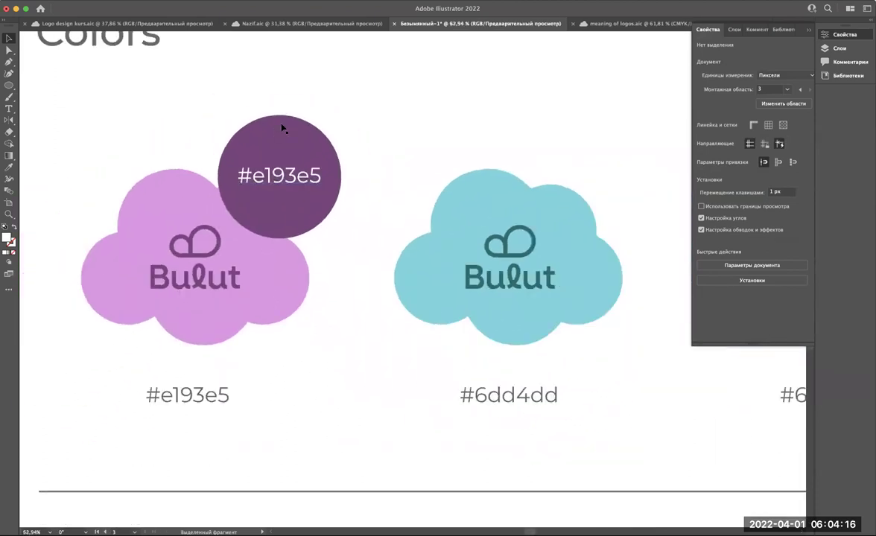
click(281, 128)
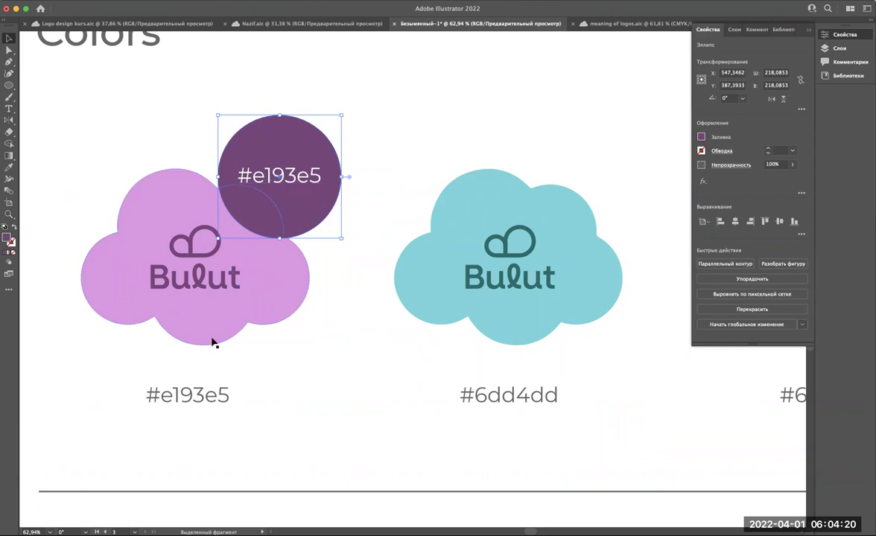
scroll(212, 343, down, 3)
scroll(212, 343, up, 1)
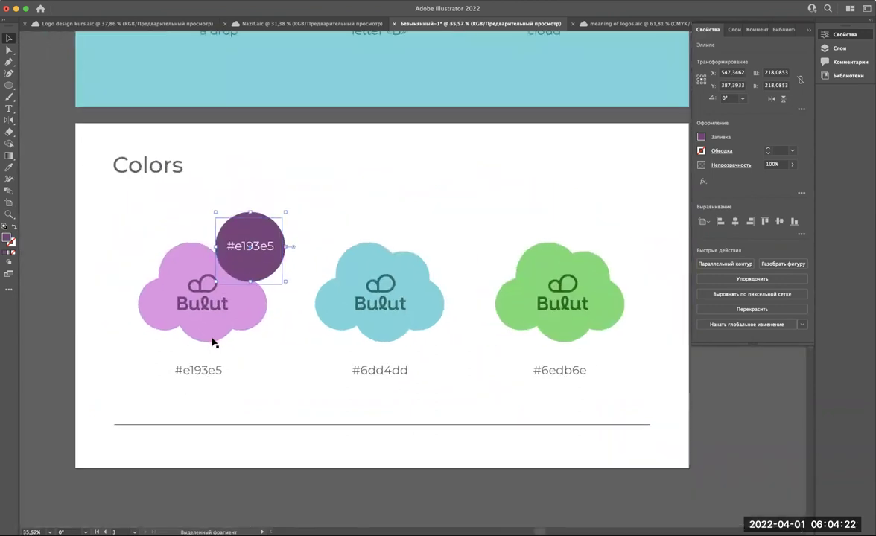
scroll(213, 342, up, 3)
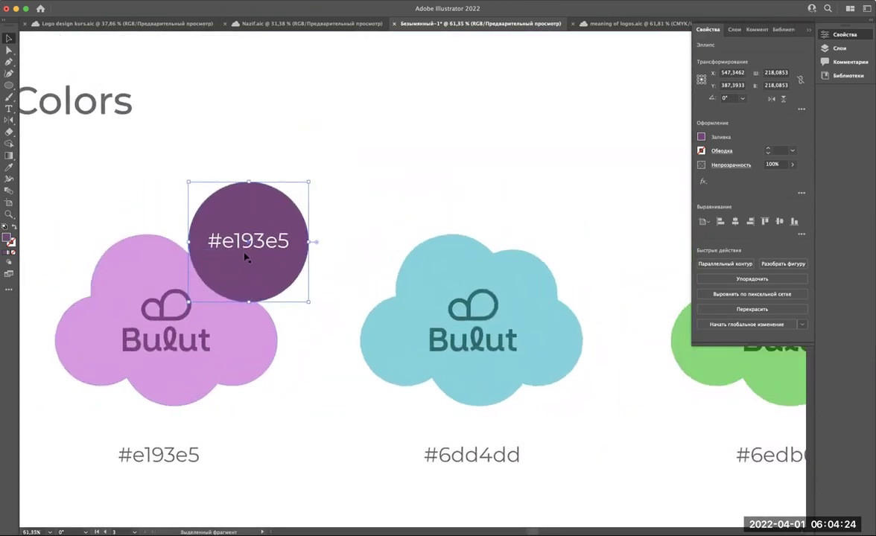
scroll(251, 245, up, 3)
scroll(252, 245, up, 1)
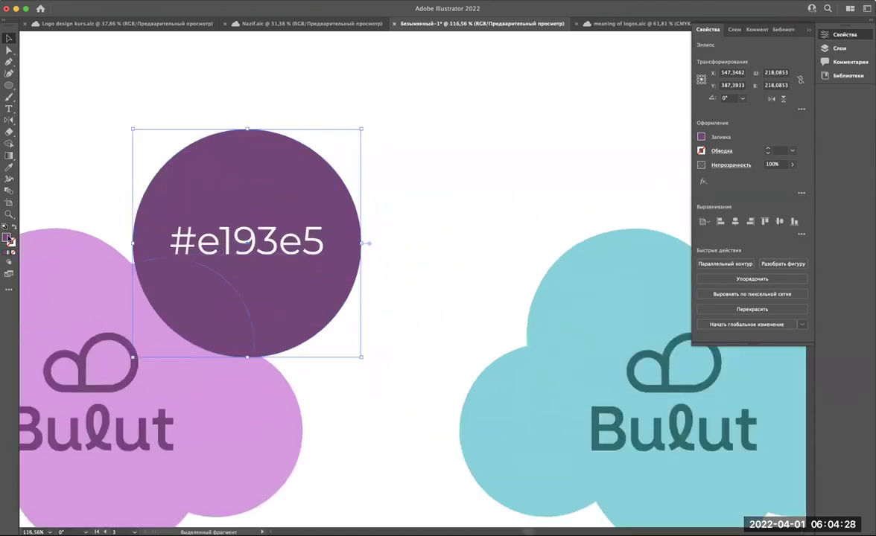
scroll(101, 225, down, 3)
click(404, 115)
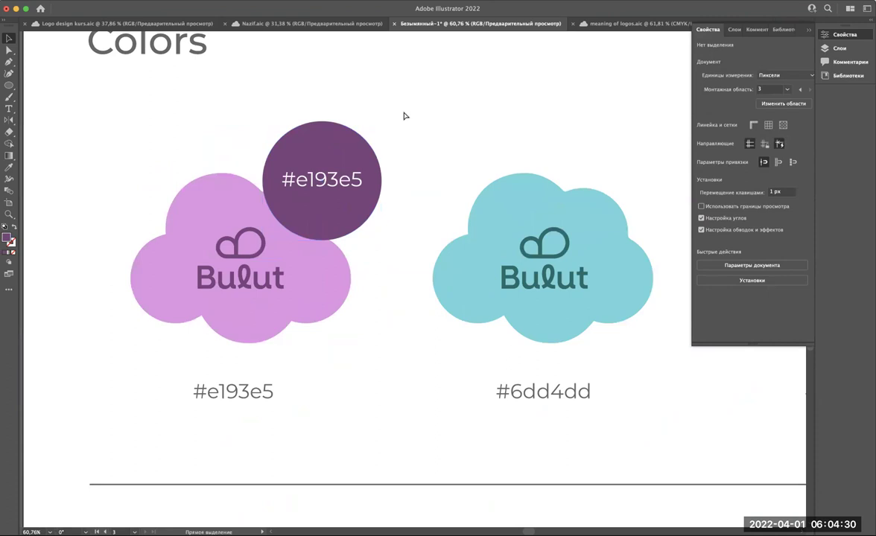
Step: Undo the white #e193e5 badge text and the dark purple circle
key(super+z)
key(super+shift+z)
key(super+z)
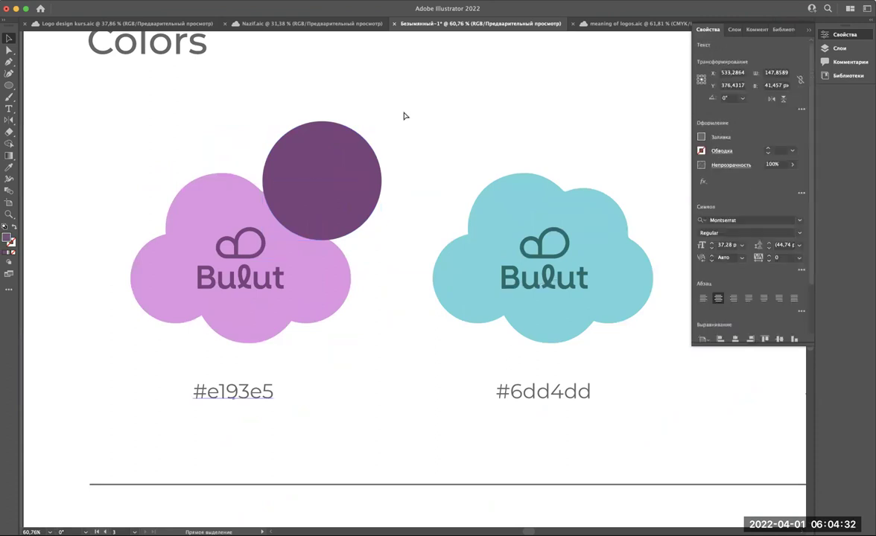
key(super+z)
key(super+z)
key(super+z)
key(super+z)
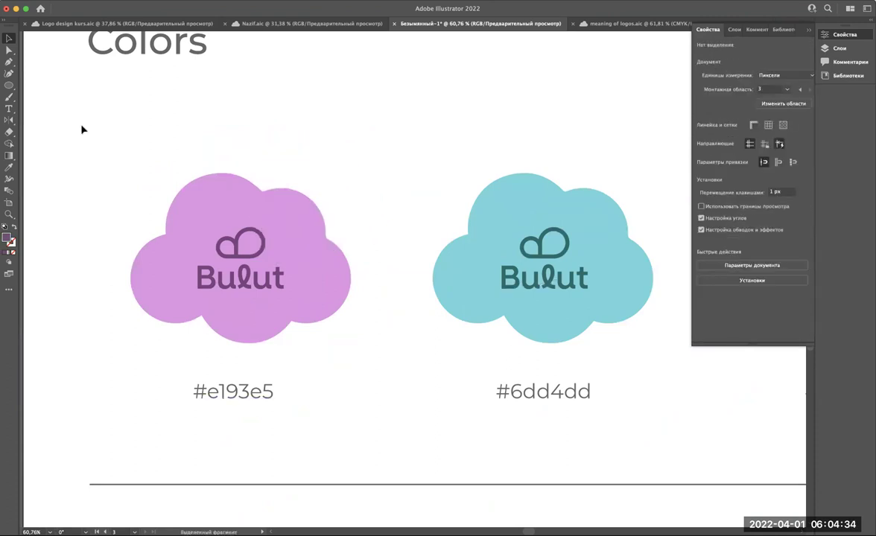
click(10, 86)
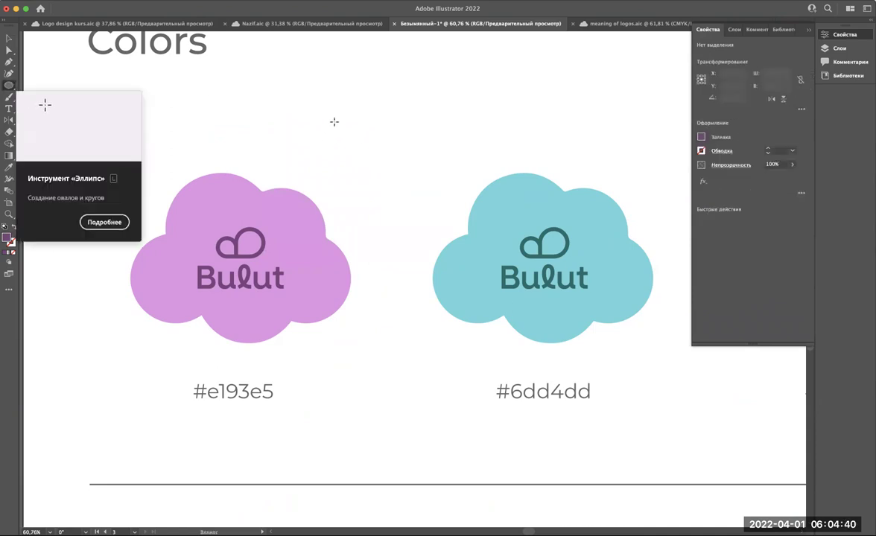
drag(374, 121, 265, 216)
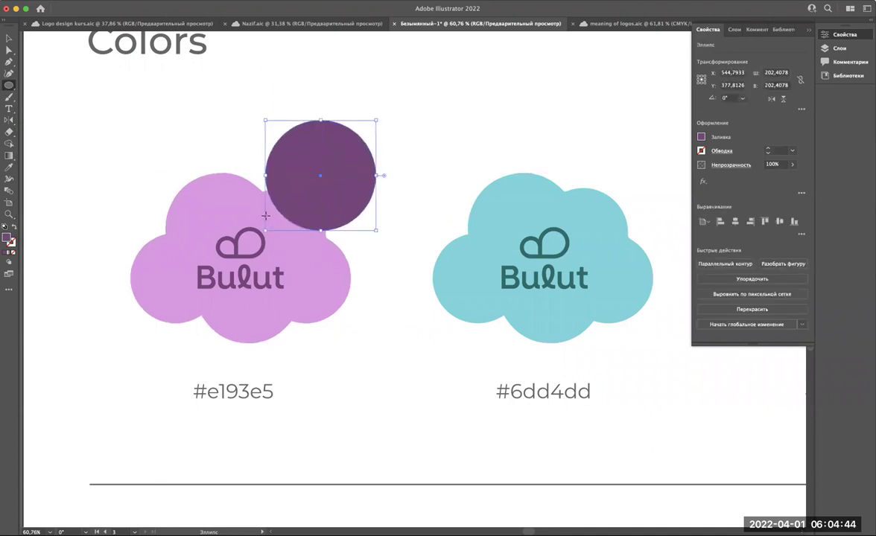
key(ctrl+z)
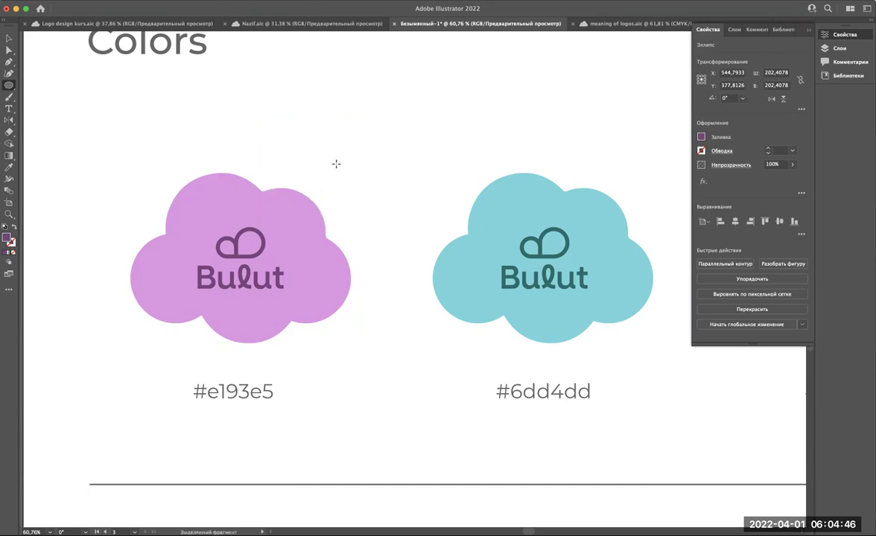
key(v)
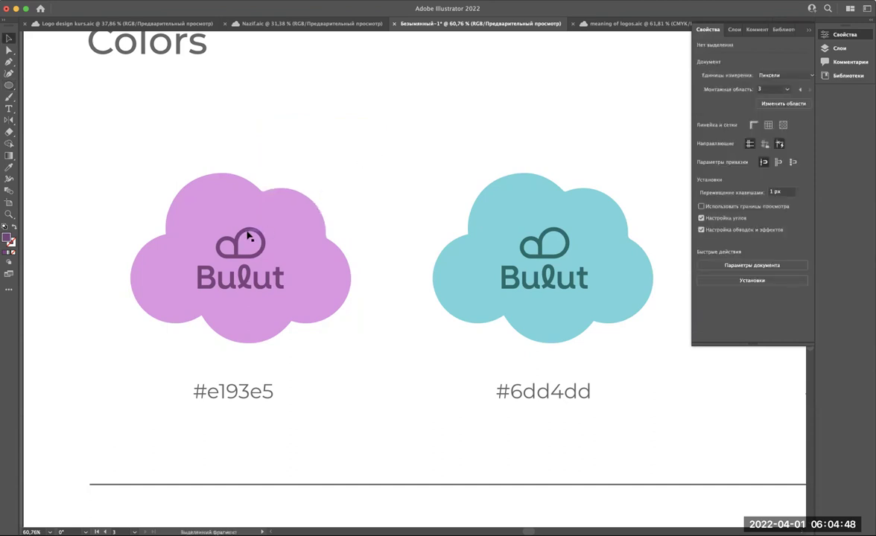
click(252, 234)
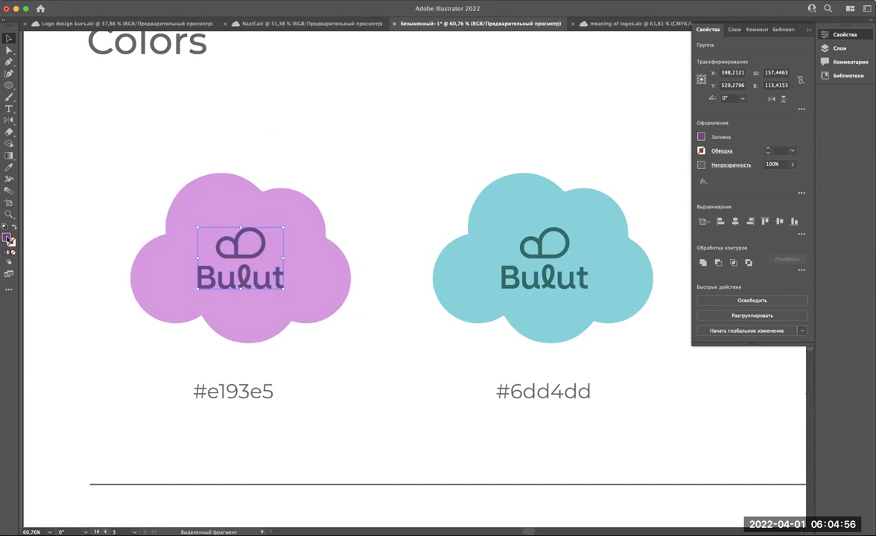
click(280, 138)
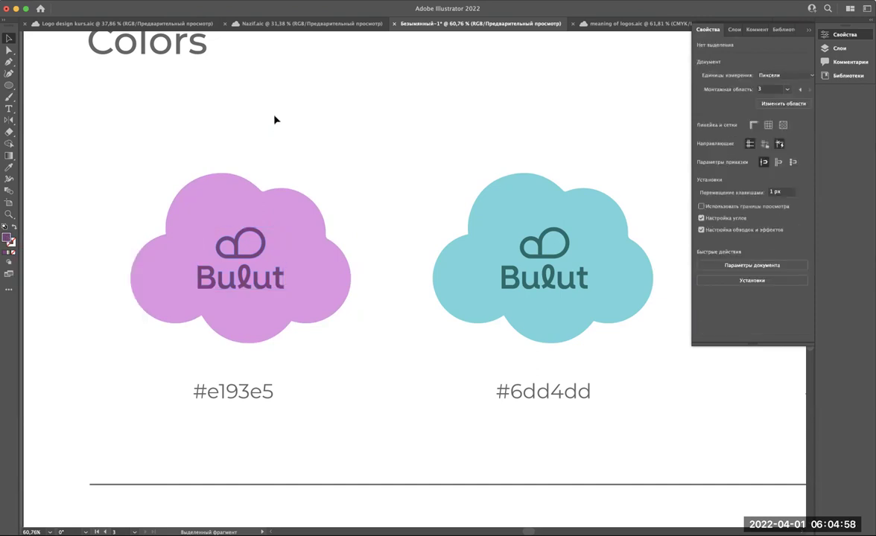
scroll(284, 211, right, 3)
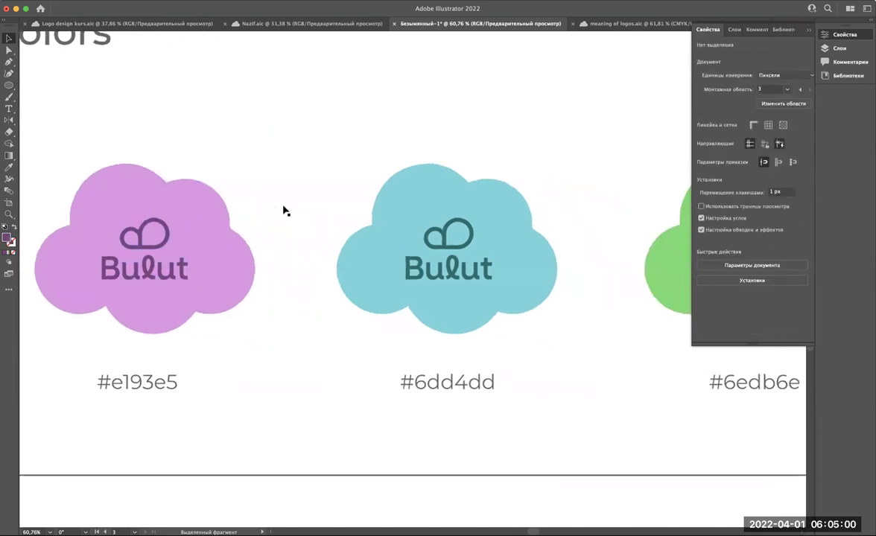
click(440, 233)
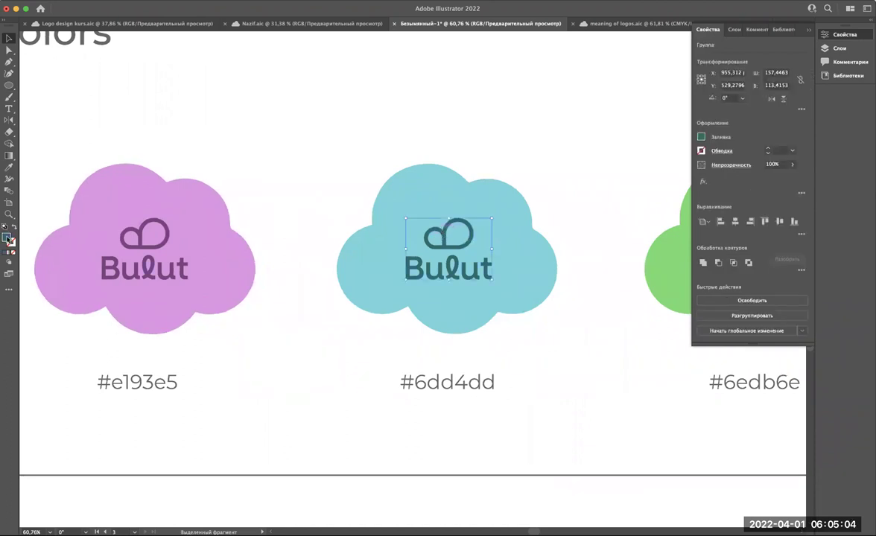
click(9, 85)
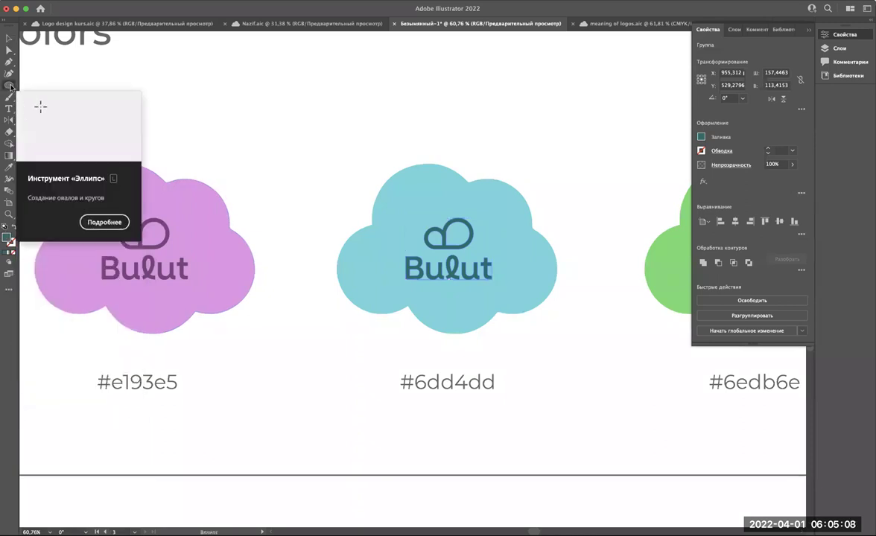
drag(476, 120, 581, 172)
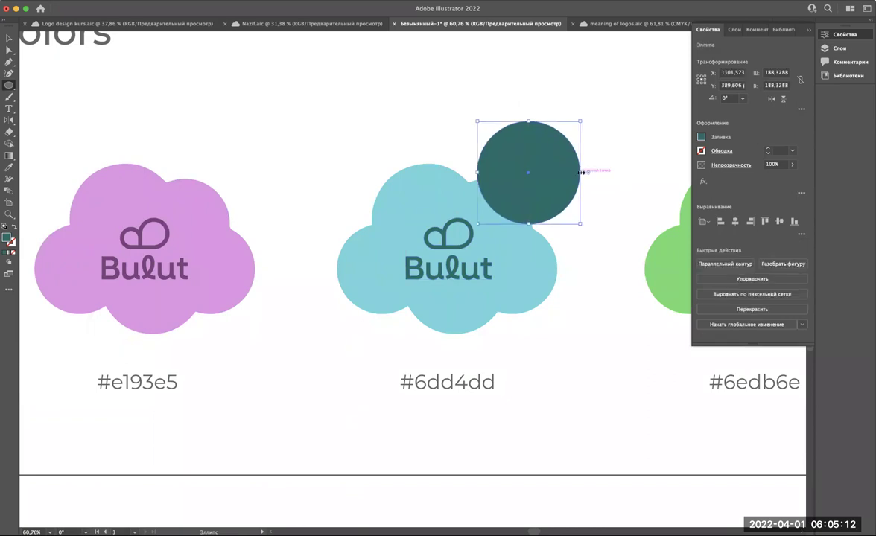
key(ctrl+z)
key(v)
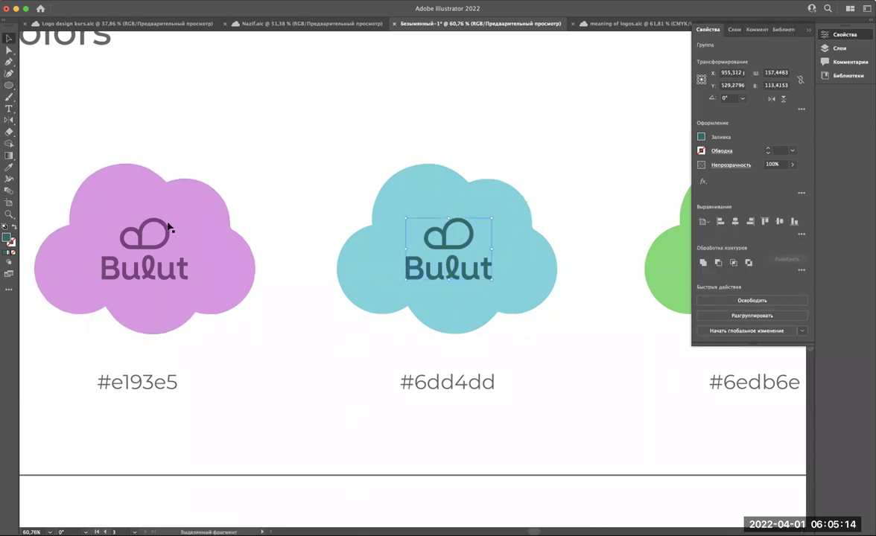
click(167, 227)
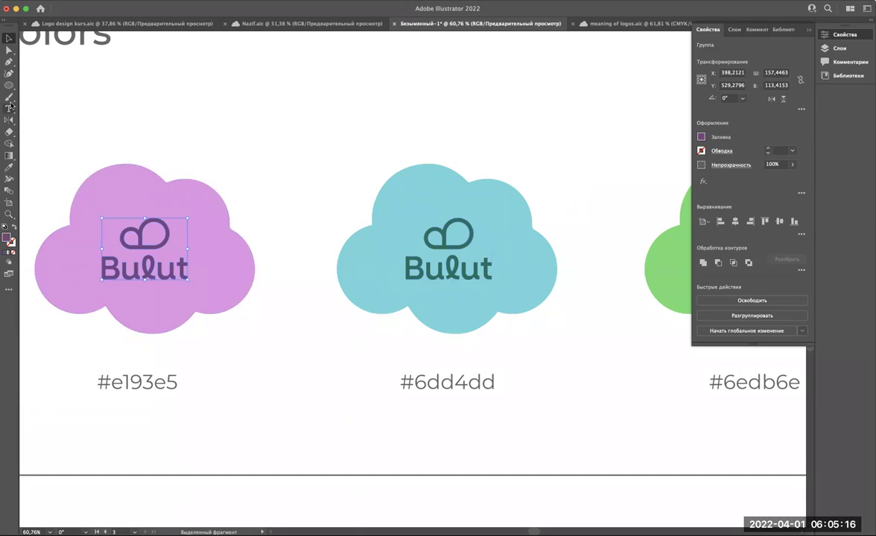
Step: Draw a dark purple circle on the pink cloud's top right and move it up-left
click(9, 85)
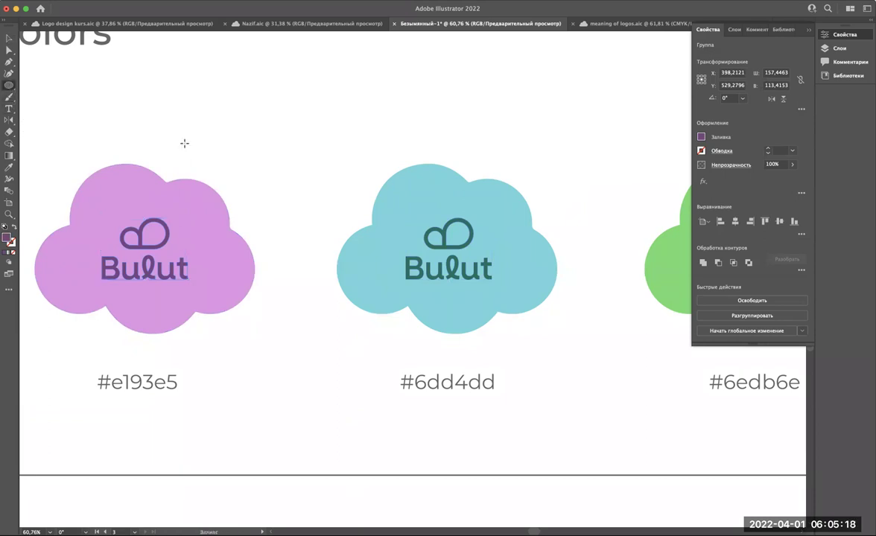
drag(165, 140, 263, 168)
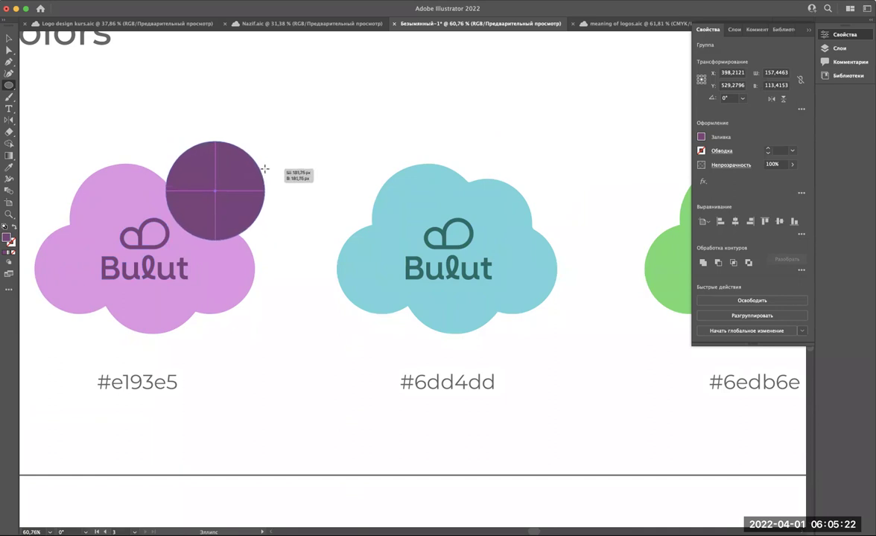
drag(263, 168, 266, 168)
key(v)
mouse_move(230, 200)
mouse_down()
mouse_move(229, 184)
mouse_move(223, 194)
mouse_move(265, 177)
mouse_up()
Step: Nudge the purple circle slightly down and enlarge it a little from a corner
scroll(230, 186, up, 5)
scroll(238, 186, left, 3)
scroll(239, 186, down, 1)
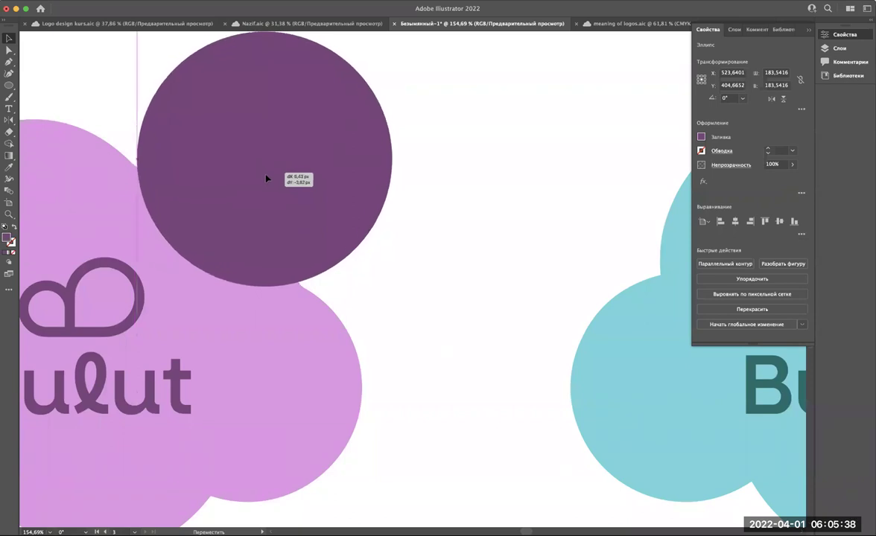
drag(266, 178, 269, 186)
scroll(268, 186, up, 3)
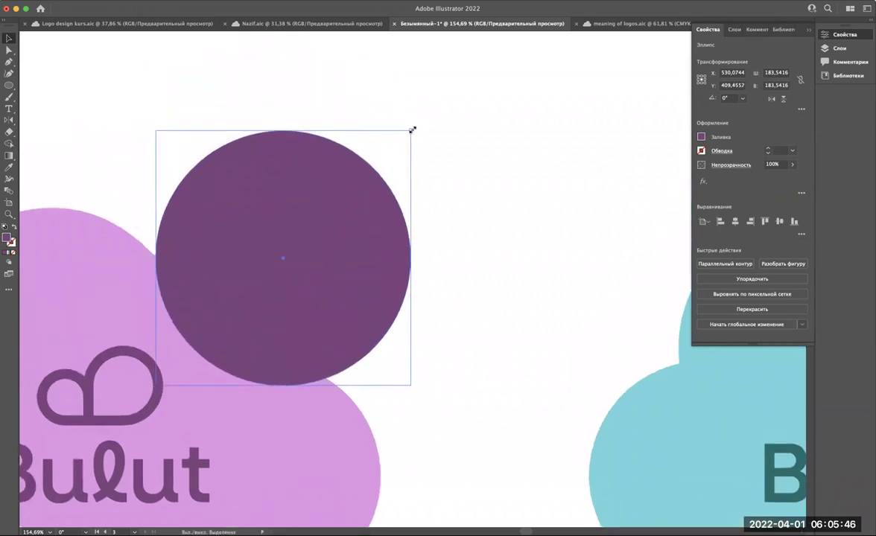
drag(412, 131, 421, 120)
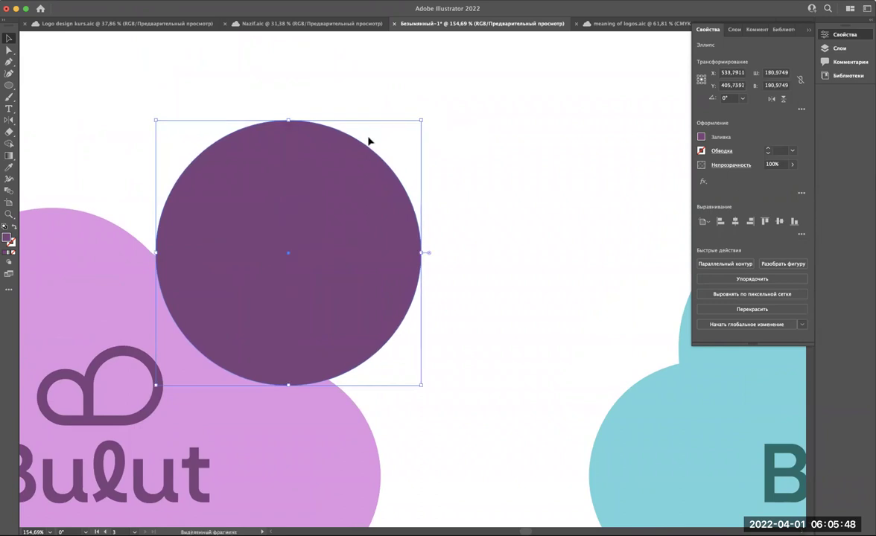
scroll(368, 141, down, 3)
scroll(332, 181, down, 2)
scroll(315, 280, up, 2)
Step: Alt-drag a copy of the #e193e5 label from under the pink cloud onto the purple circle
click(248, 462)
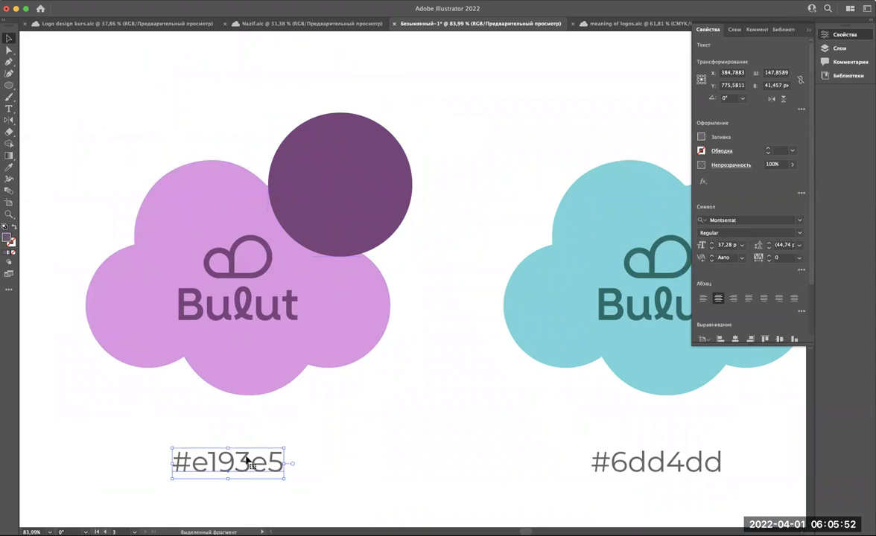
scroll(248, 462, down, 3)
scroll(248, 461, down, 2)
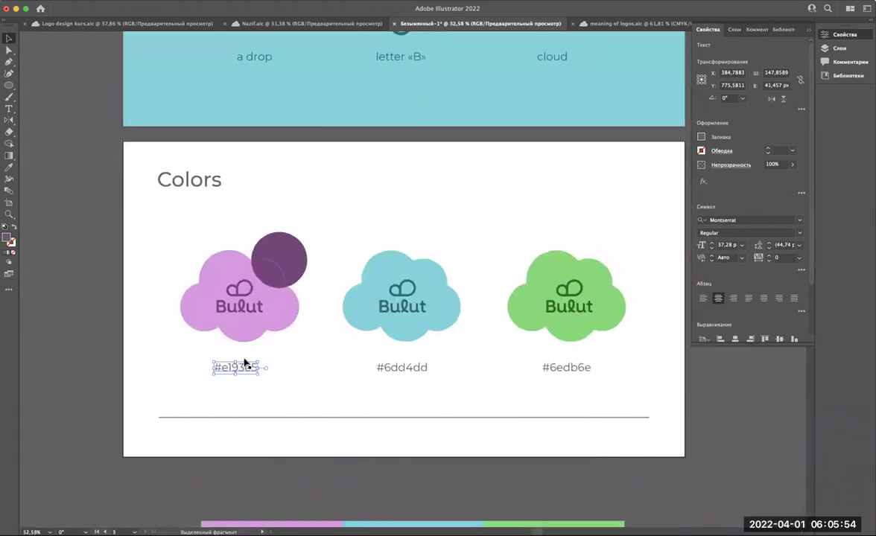
scroll(246, 363, up, 3)
scroll(246, 363, up, 3)
scroll(241, 401, down, 1)
scroll(240, 404, down, 1)
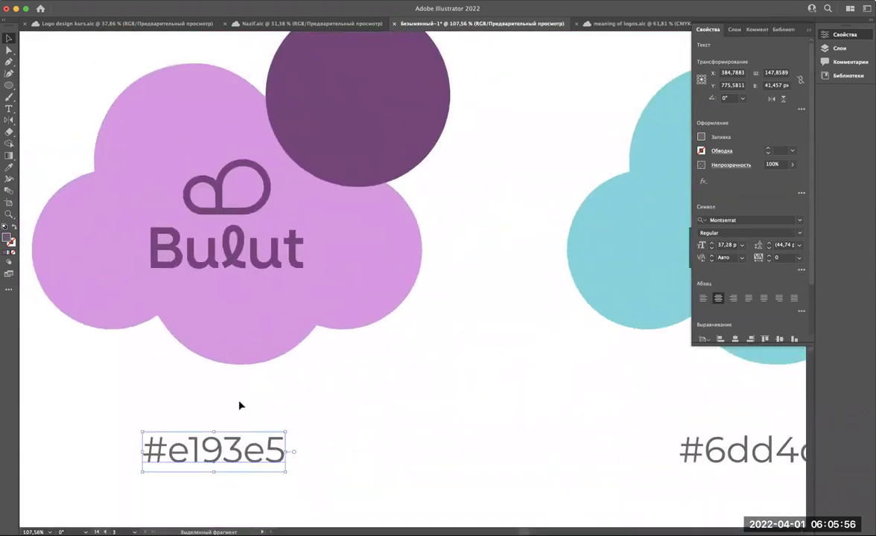
scroll(239, 405, down, 1)
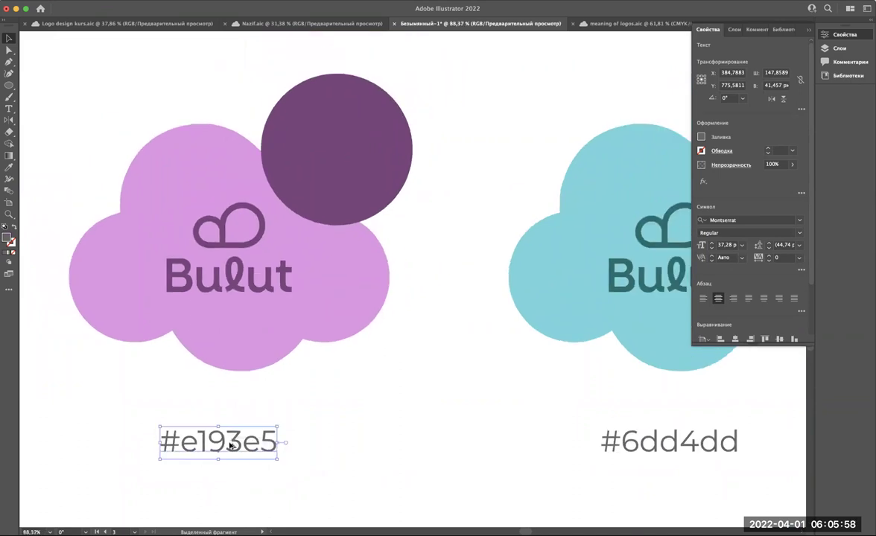
drag(231, 446, 497, 104)
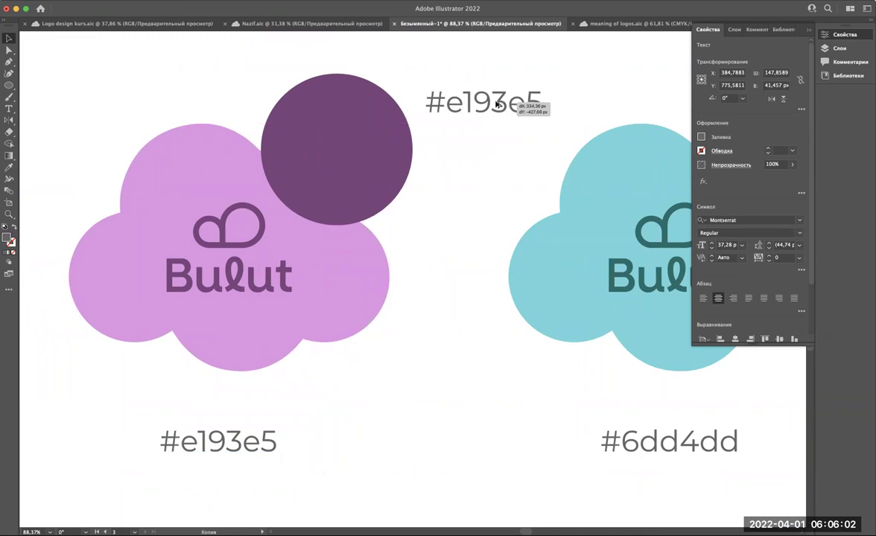
drag(498, 103, 498, 105)
scroll(497, 105, up, 3)
mouse_move(489, 151)
mouse_down()
mouse_move(339, 206)
mouse_move(345, 199)
mouse_up()
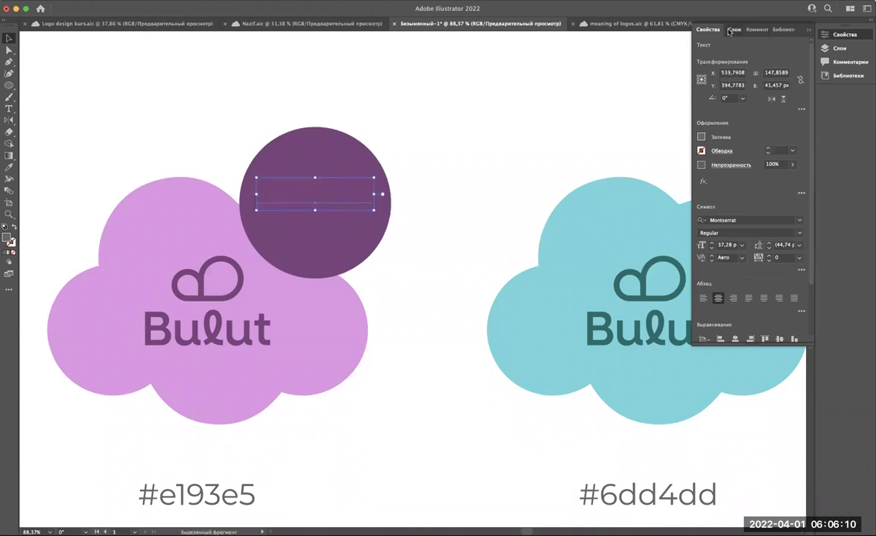
Step: Try reordering the #e193e5 text layer, then delete the empty text path on the circle
click(732, 30)
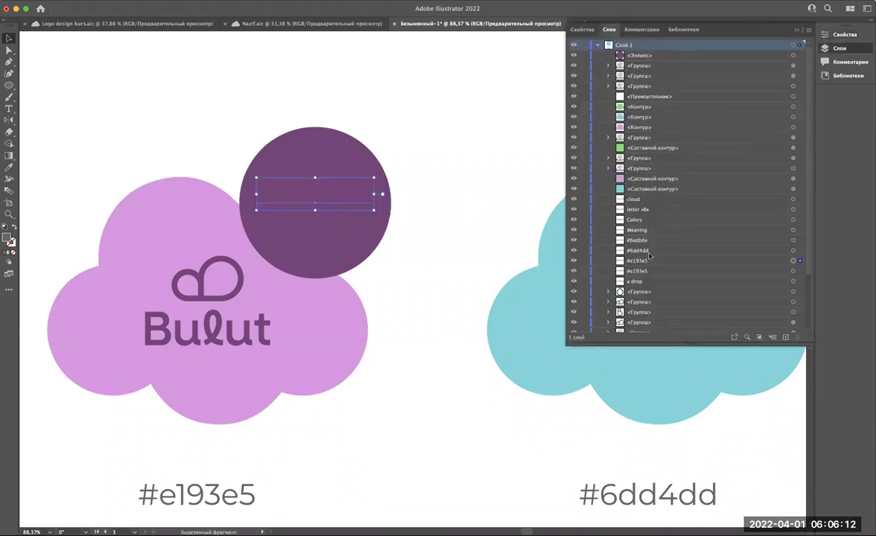
mouse_move(650, 258)
mouse_down()
mouse_move(659, 44)
mouse_move(653, 51)
mouse_up()
key(ctrl+z)
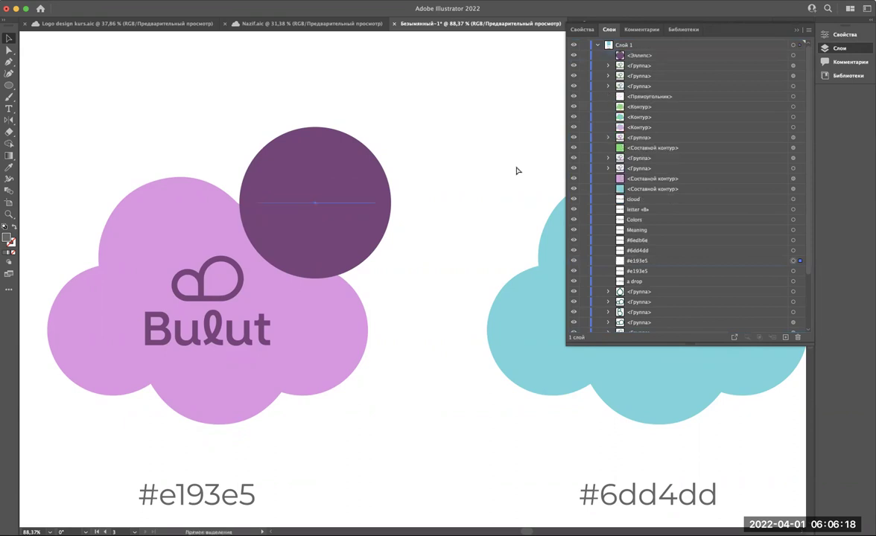
key(a)
key(Delete)
key(v)
Step: Paste the #e193e5 label onto the circle, make it white, and centre it
key(ctrl+v)
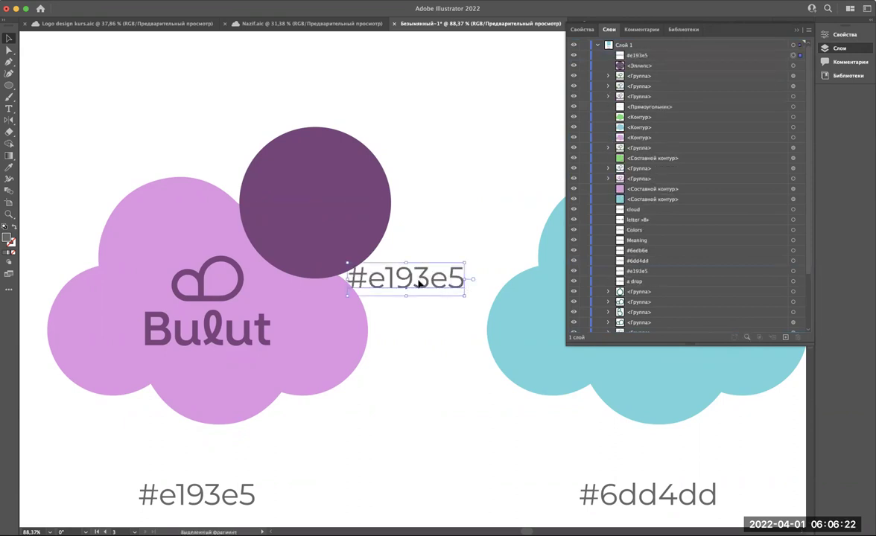
drag(416, 279, 344, 202)
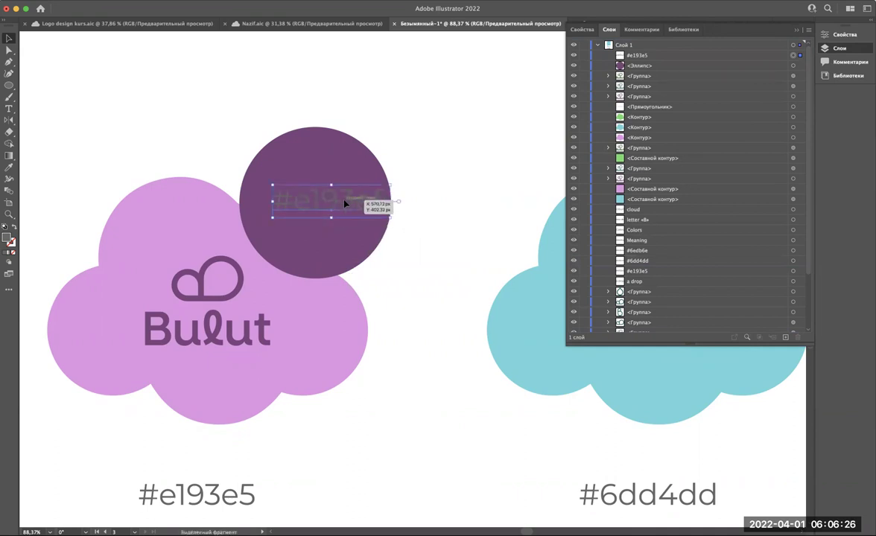
key(i)
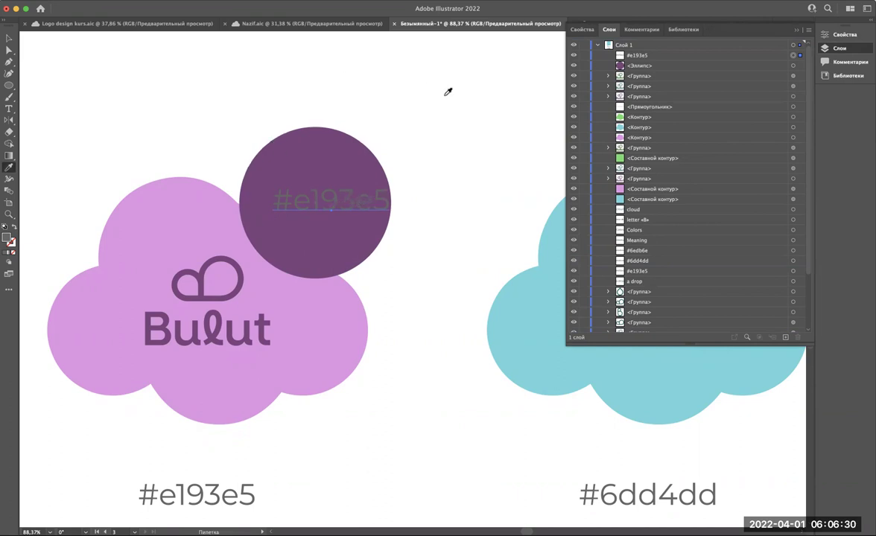
click(415, 108)
key(v)
scroll(301, 221, up, 3)
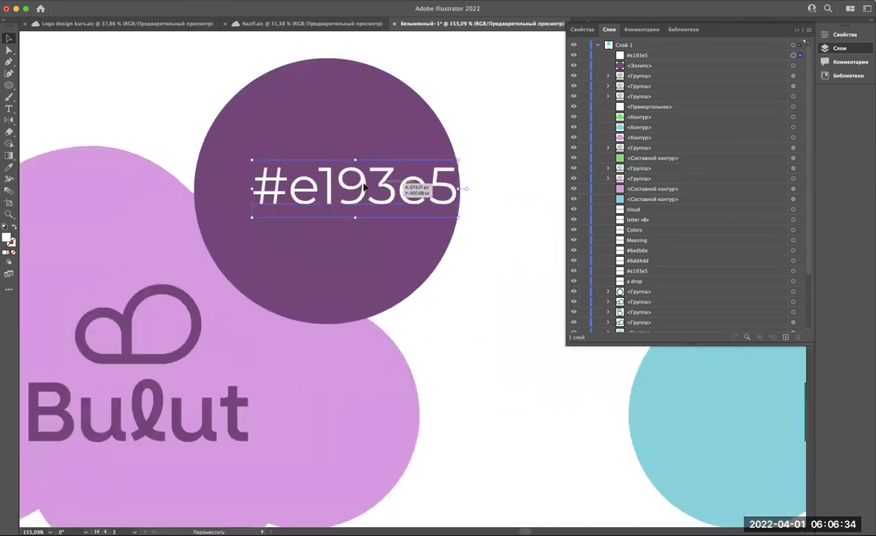
drag(363, 188, 361, 191)
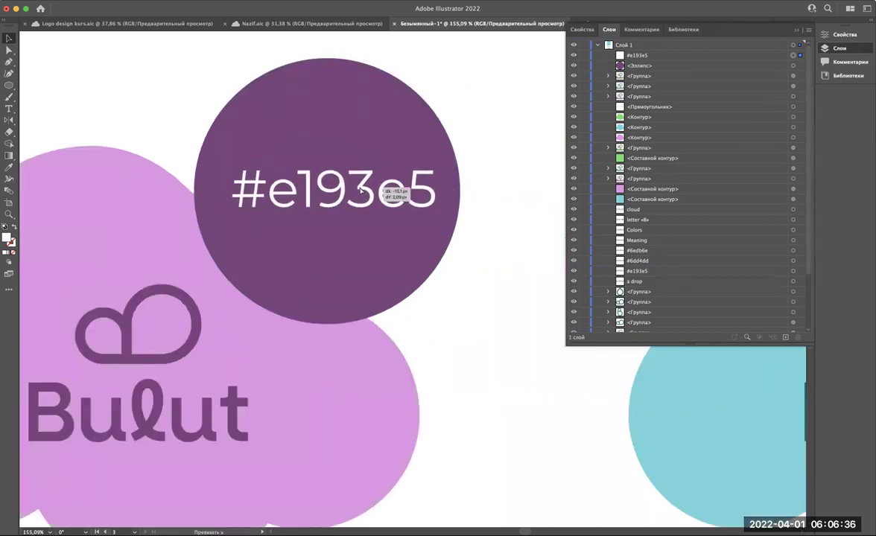
drag(361, 191, 353, 191)
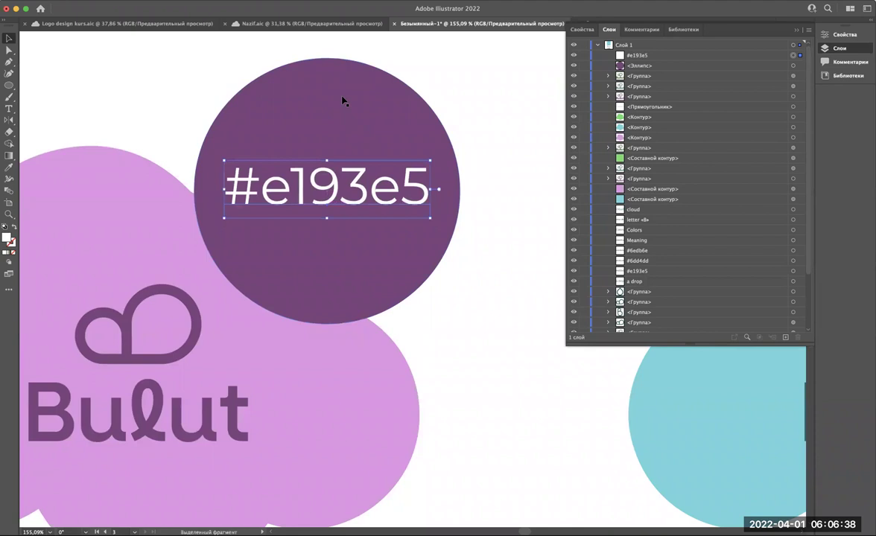
scroll(342, 100, down, 3)
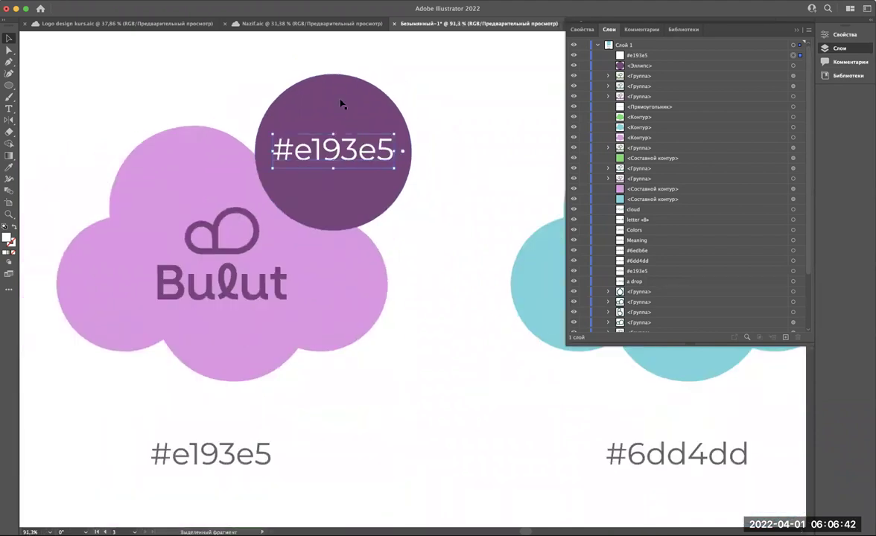
Step: Look up the dark purple circle's fill hex code in the Color Picker without changing it
click(341, 103)
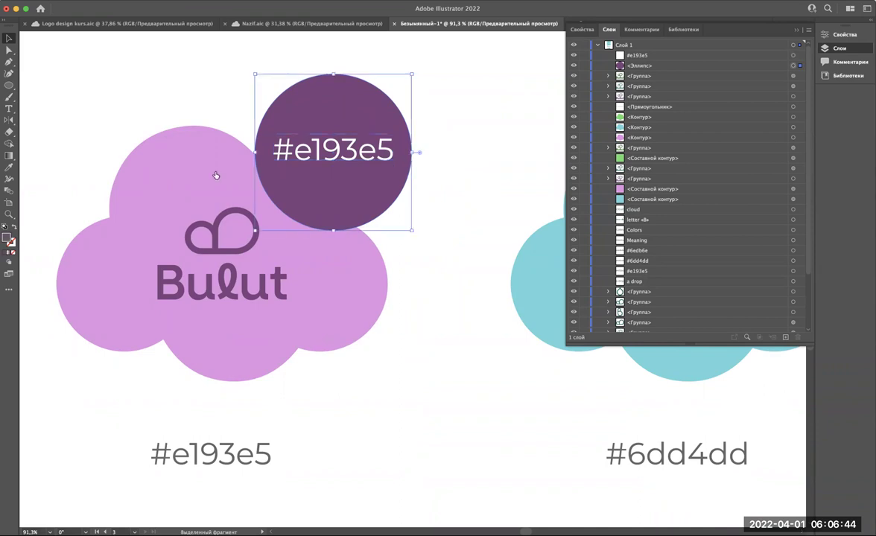
double_click(7, 238)
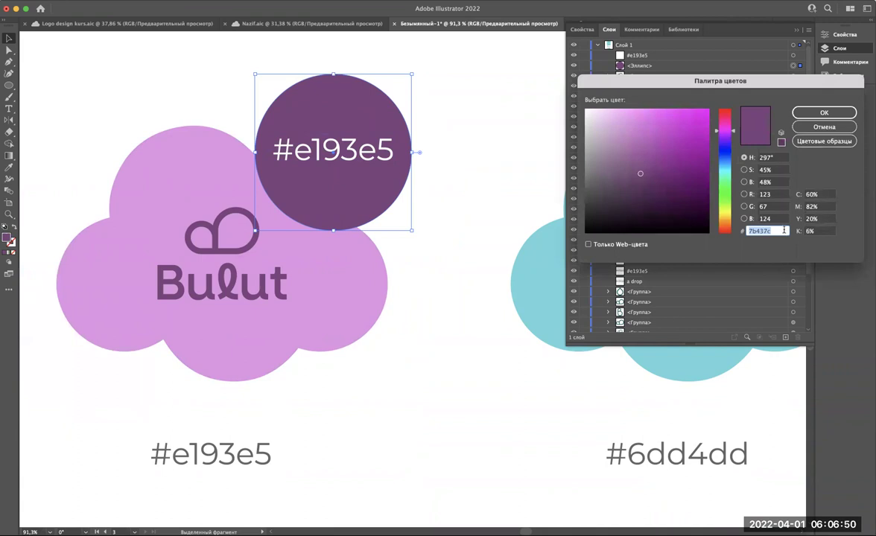
key(Return)
Step: Replace the label's hex digits on the circle with 7b437c
double_click(373, 146)
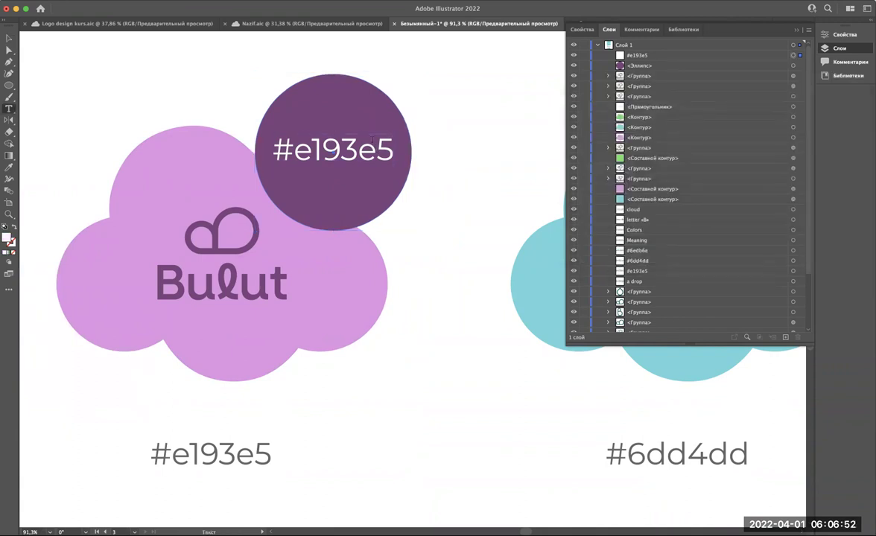
drag(295, 148, 447, 145)
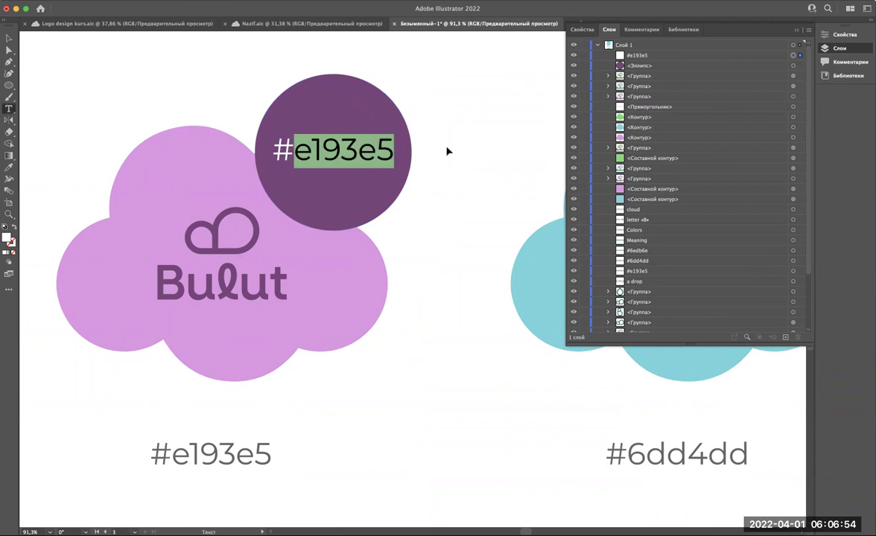
text(7b437c)
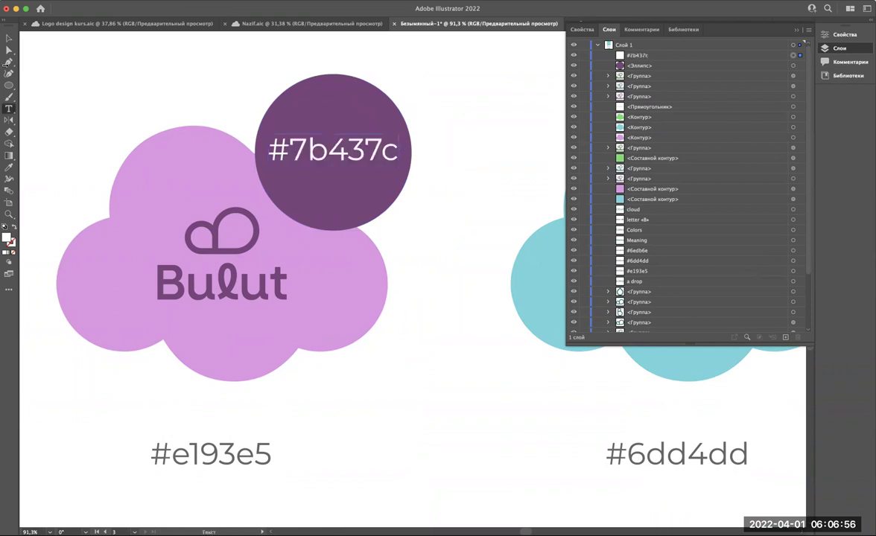
click(9, 38)
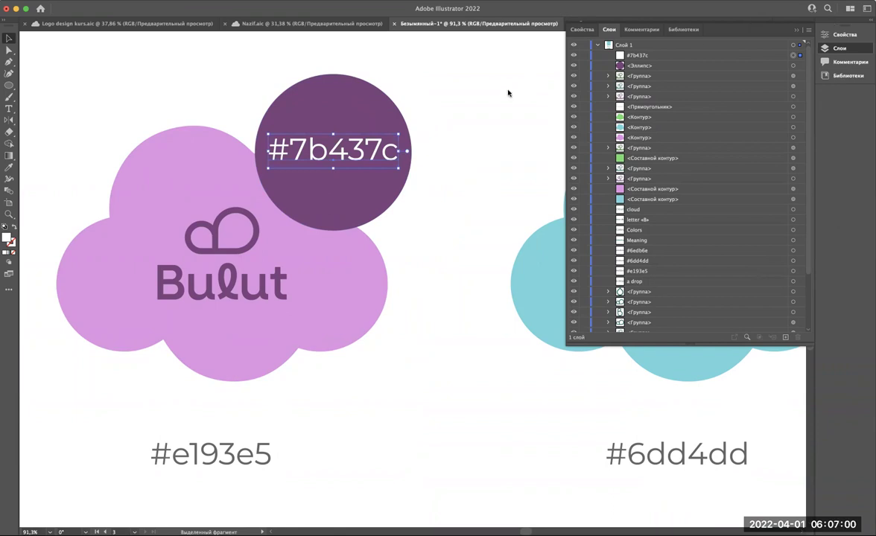
Step: Scroll to the purple badge and select its #7b437c label
scroll(508, 93, down, 5)
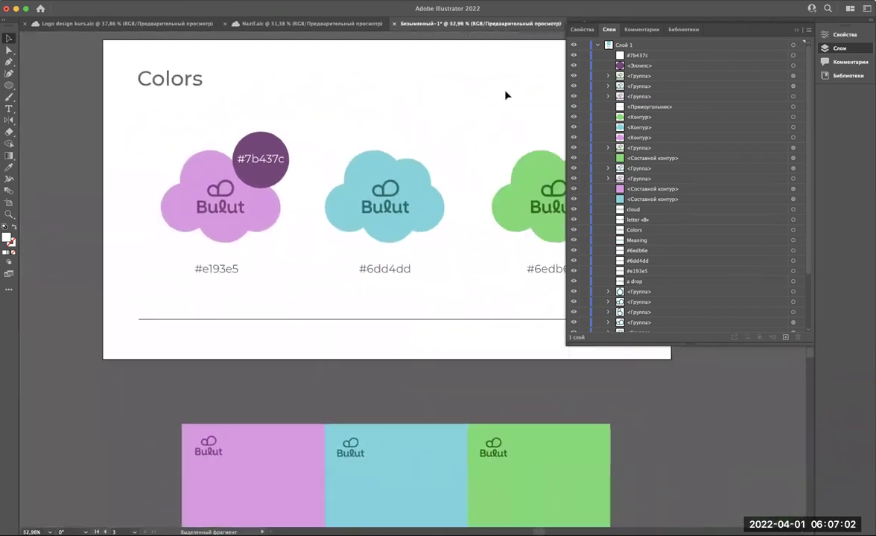
scroll(506, 95, right, 1)
scroll(244, 168, up, 3)
scroll(244, 169, down, 3)
scroll(245, 168, up, 3)
scroll(246, 169, up, 2)
click(244, 160)
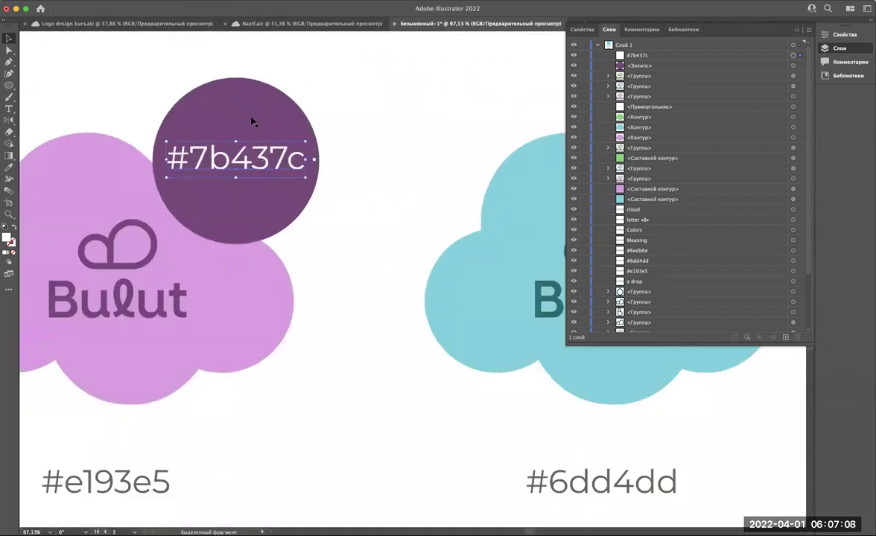
scroll(251, 121, down, 3)
scroll(250, 122, down, 1)
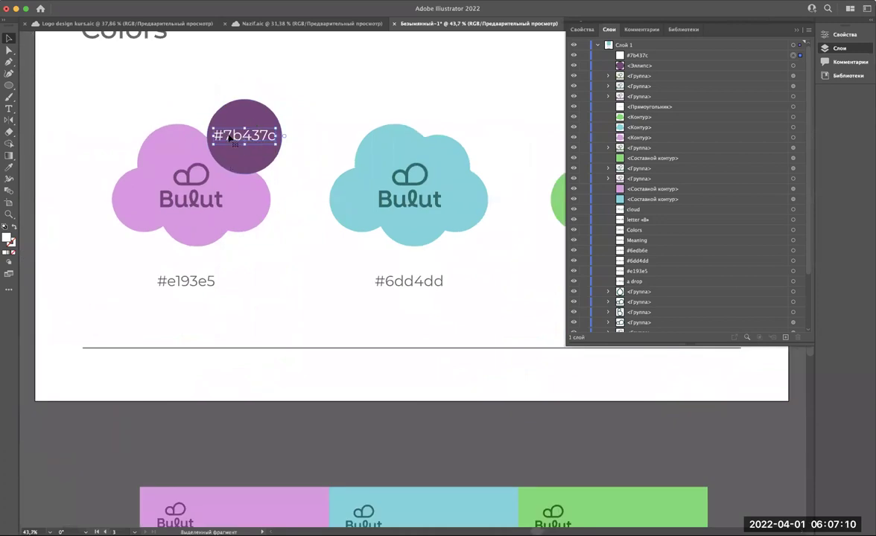
scroll(229, 136, up, 3)
Step: Shrink the #7b437c label's font size to 23 pt and reselect the purple circle
click(580, 30)
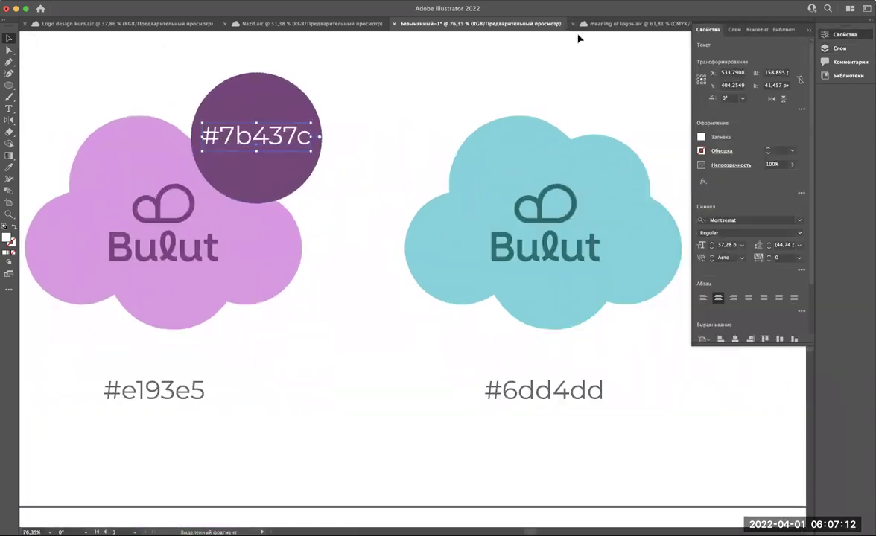
click(723, 247)
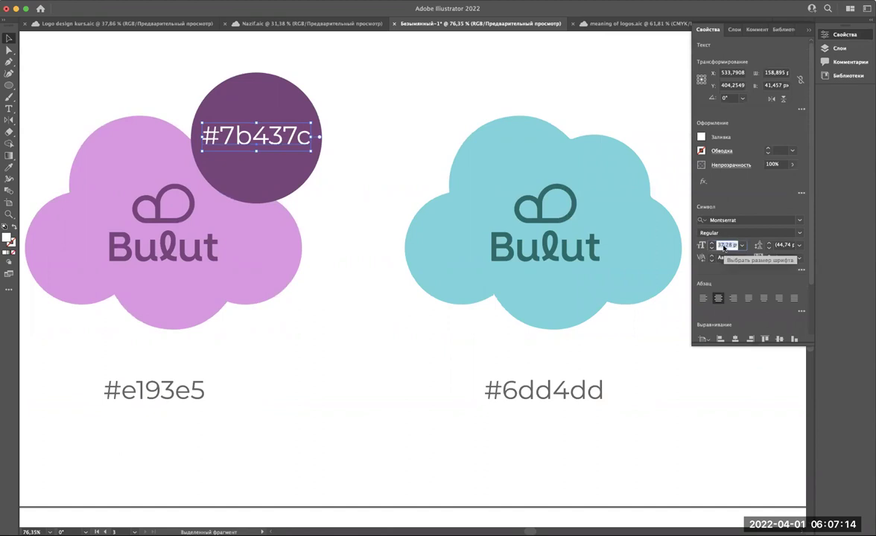
text(23)
key(Return)
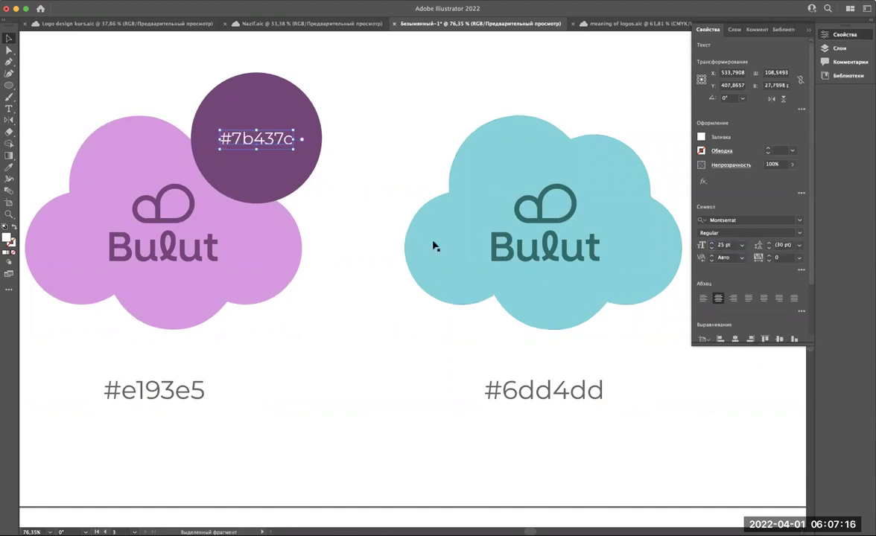
click(394, 156)
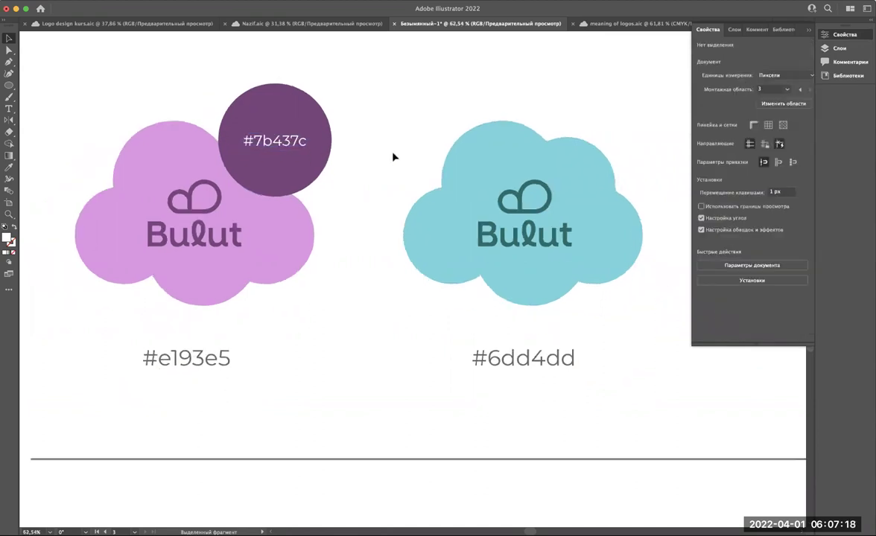
scroll(394, 156, down, 2)
click(324, 131)
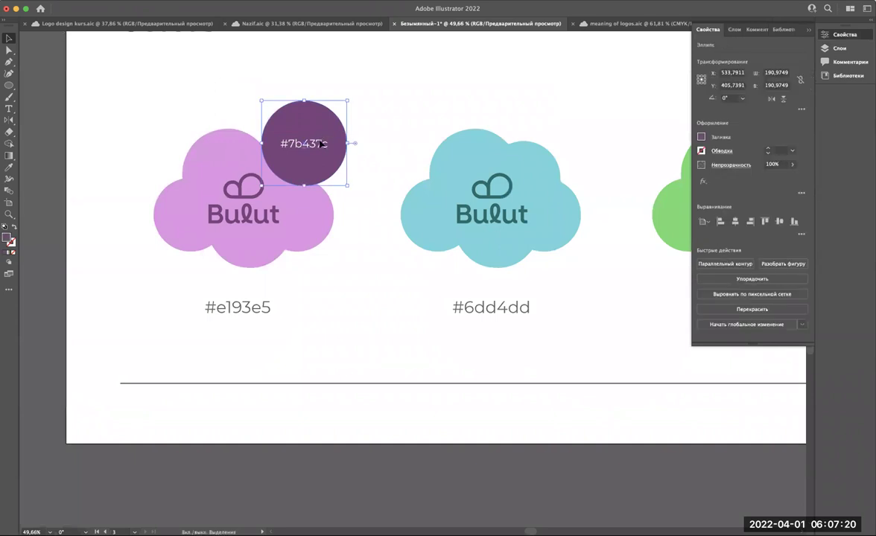
Step: Alt-drag a copy of the circle-and-label badge to the blue cloud's top right
shift+click(322, 143)
scroll(322, 143, right, 3)
drag(232, 134, 483, 131)
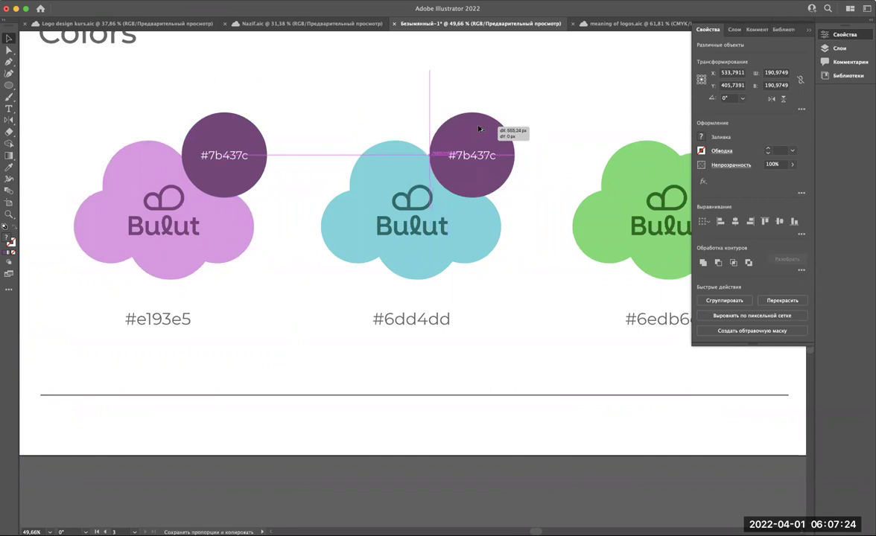
drag(480, 130, 481, 131)
alt+scroll(481, 130, up, 3)
alt+scroll(480, 130, up, 1)
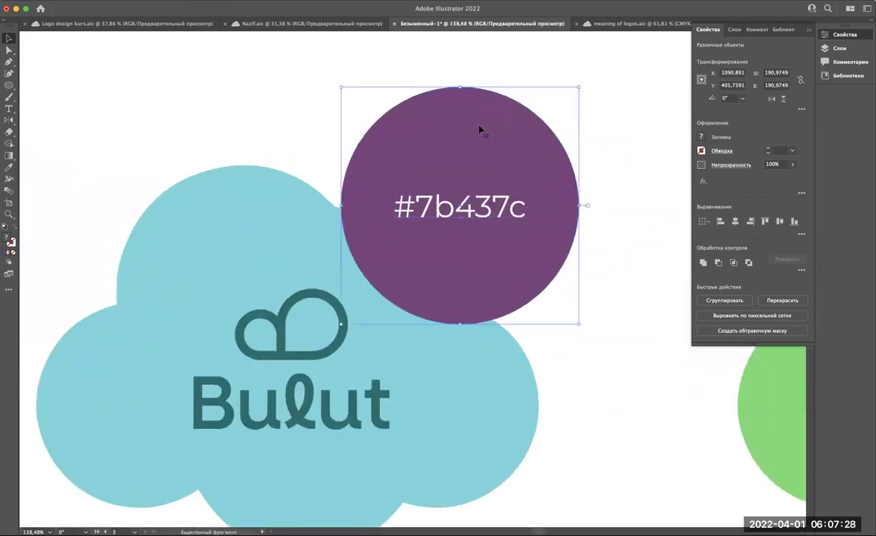
alt+scroll(479, 130, down, 2)
alt+scroll(479, 131, down, 2)
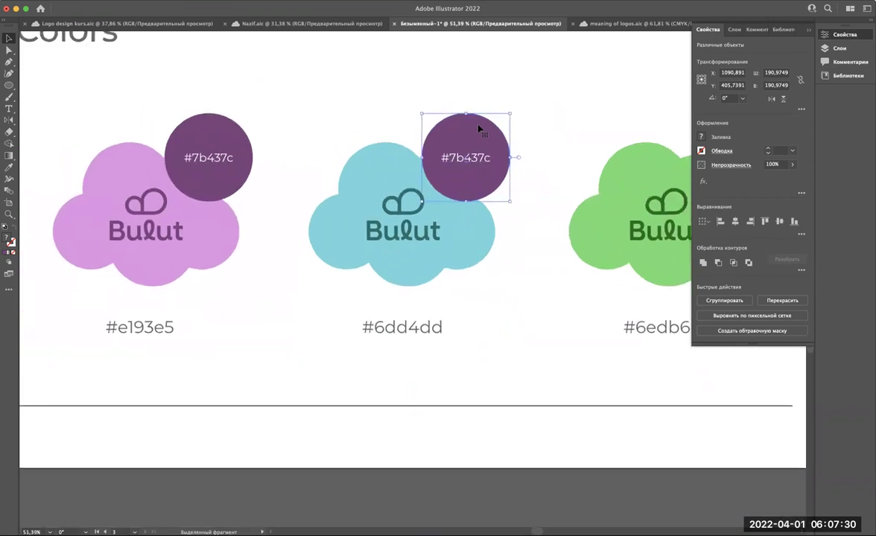
Step: Duplicate the badge onto the green cloud, then select only the blue cloud badge's circle
mouse_move(479, 130)
mouse_down()
mouse_move(372, 151)
mouse_move(636, 148)
mouse_up()
alt+scroll(636, 148, up, 2)
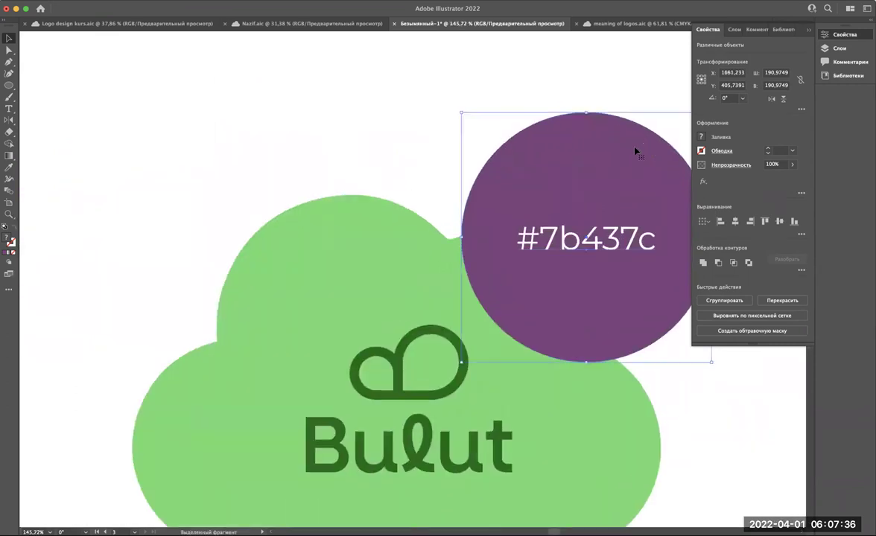
alt+scroll(635, 149, down, 2)
alt+scroll(361, 155, down, 1)
click(361, 153)
right_click(362, 153)
click(400, 107)
alt+scroll(294, 210, up, 3)
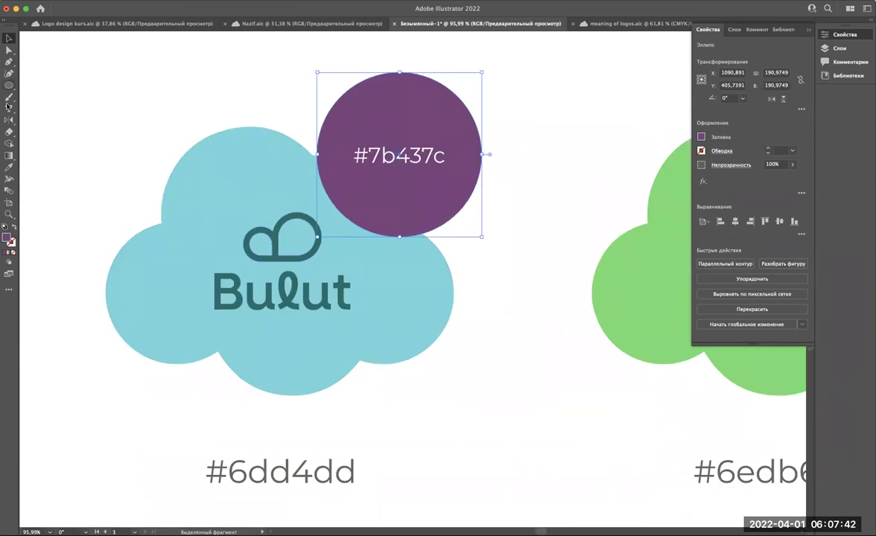
Step: Eyedrop the blue cloud's dark teal logo colour onto its badge circle and confirm code 156d68
click(11, 167)
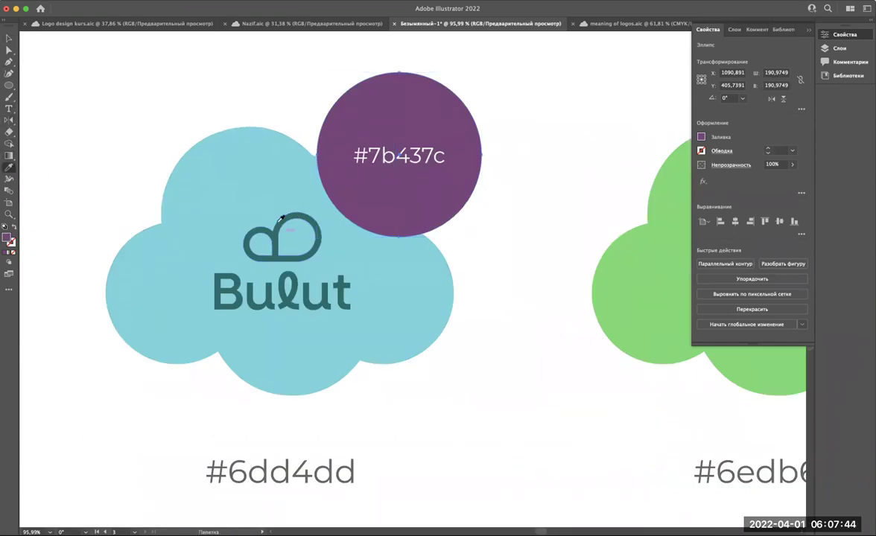
alt+scroll(281, 217, up, 2)
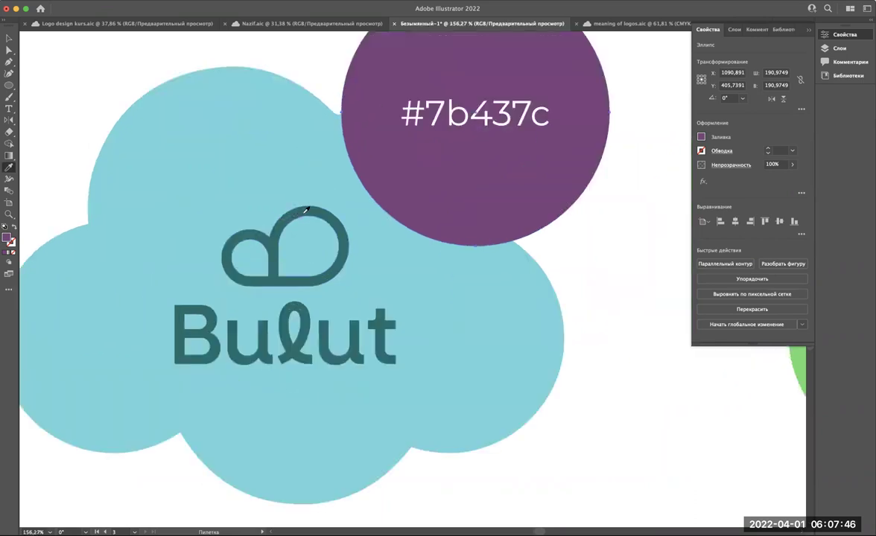
key(v)
scroll(463, 182, up, 2)
scroll(463, 181, left, 3)
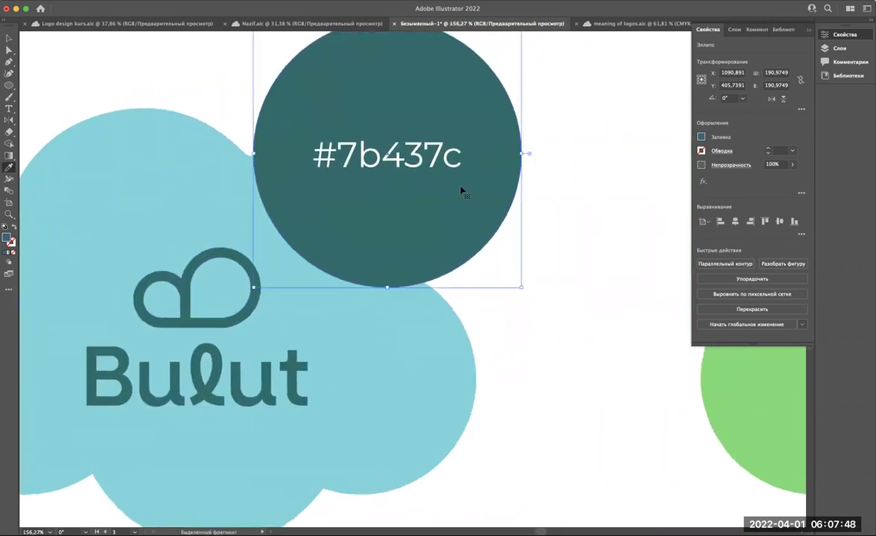
double_click(8, 237)
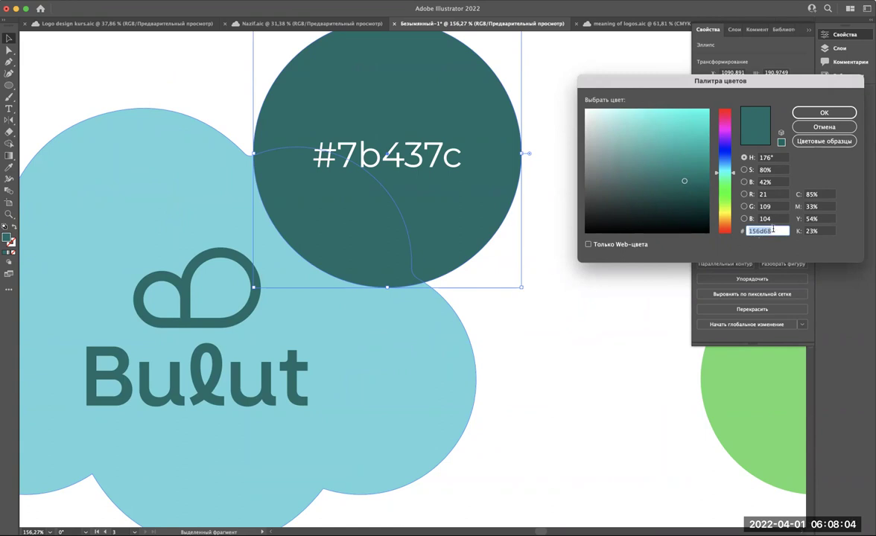
Step: Change the teal circle's label from #7b437c to #156d68
key(Return)
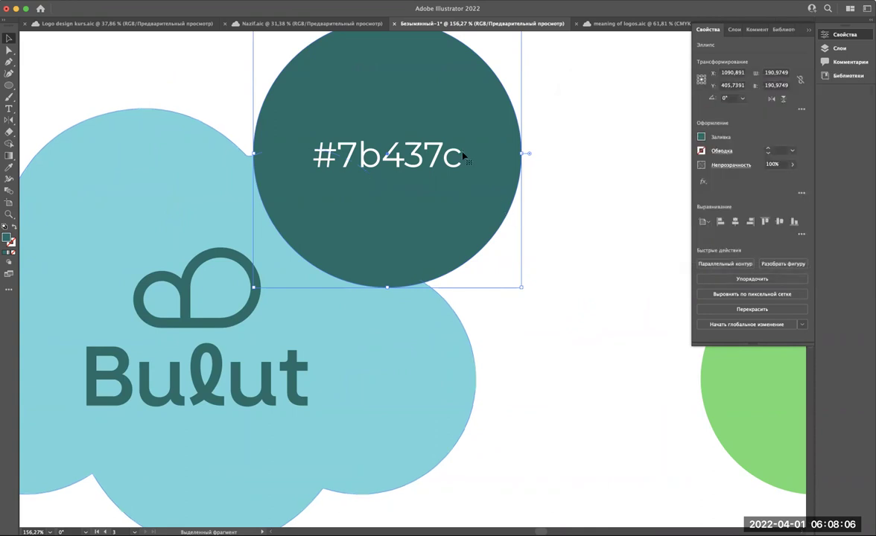
scroll(462, 155, up, 1)
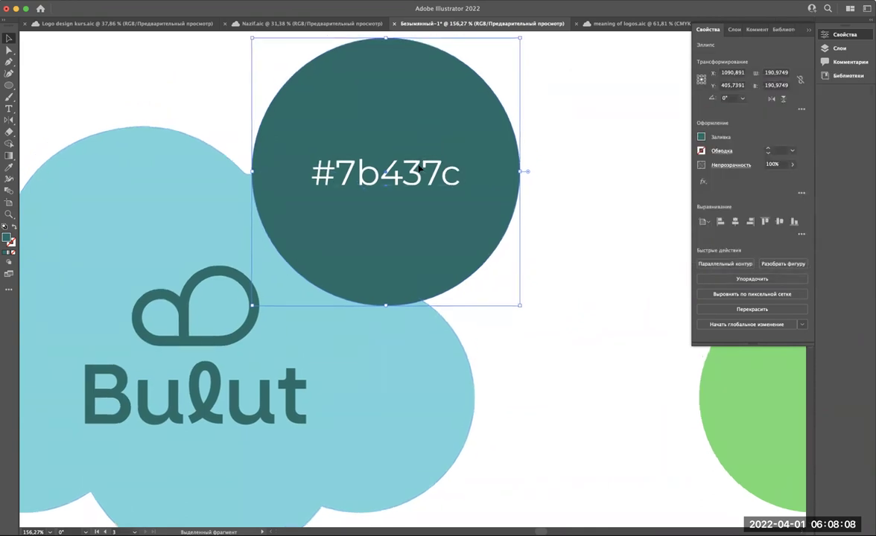
triple_click(451, 173)
click(342, 168)
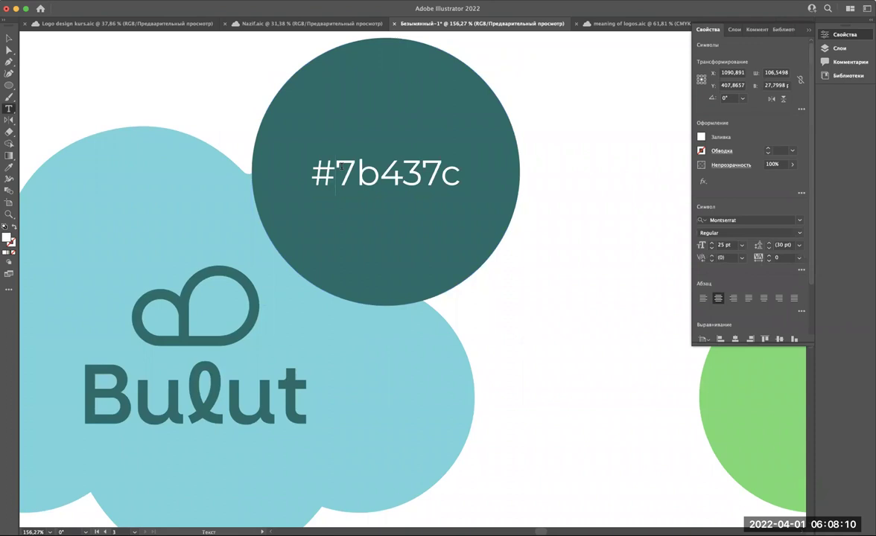
drag(340, 168, 488, 177)
text(156d68)
key(Escape)
click(9, 36)
Step: Fill the green cloud's purple circle with the logo's dark green using the Eyedropper
scroll(261, 101, down, 5)
scroll(283, 104, up, 3)
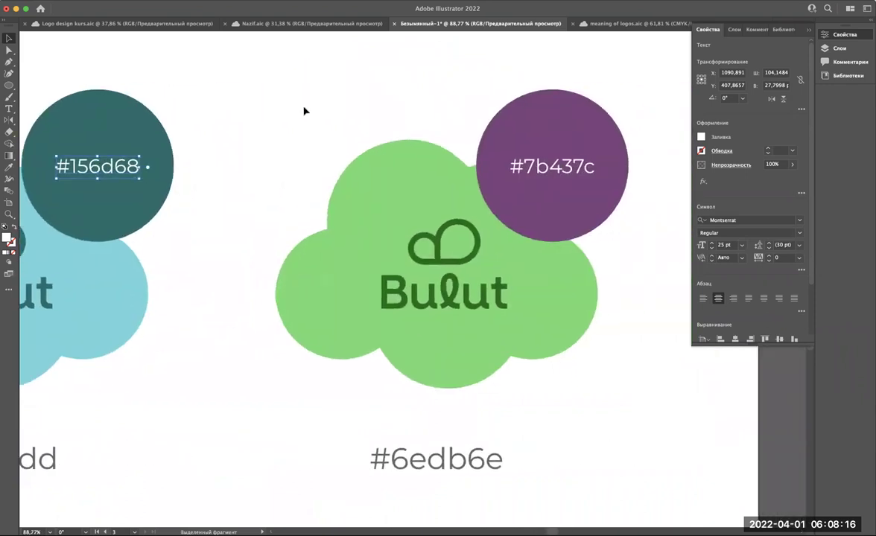
scroll(343, 171, up, 2)
click(470, 228)
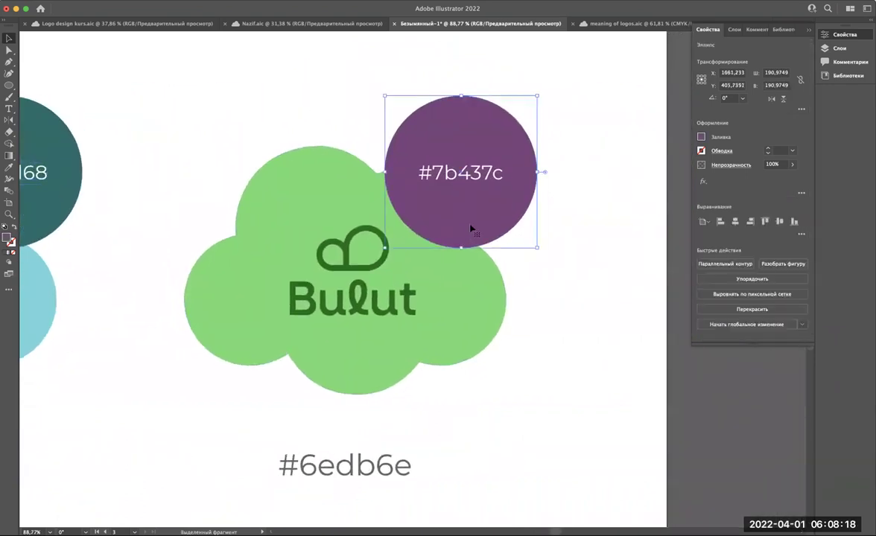
scroll(471, 229, up, 3)
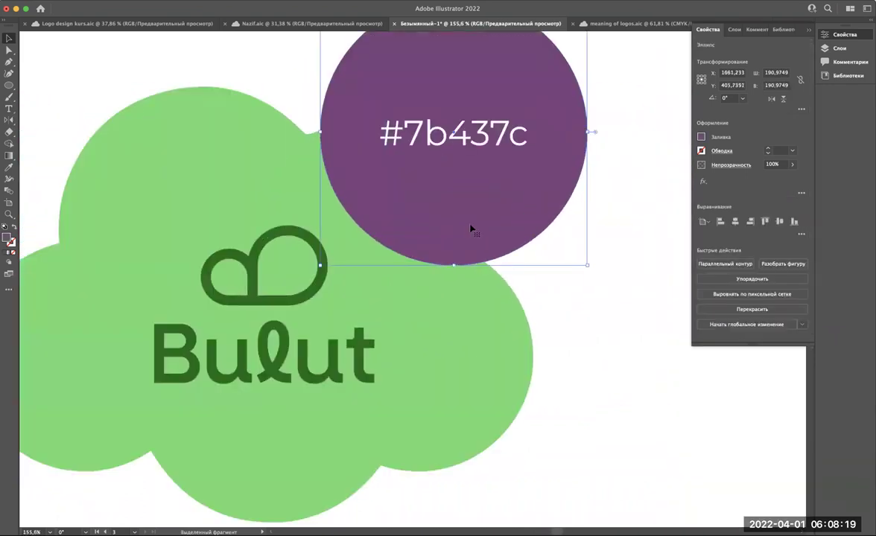
click(9, 167)
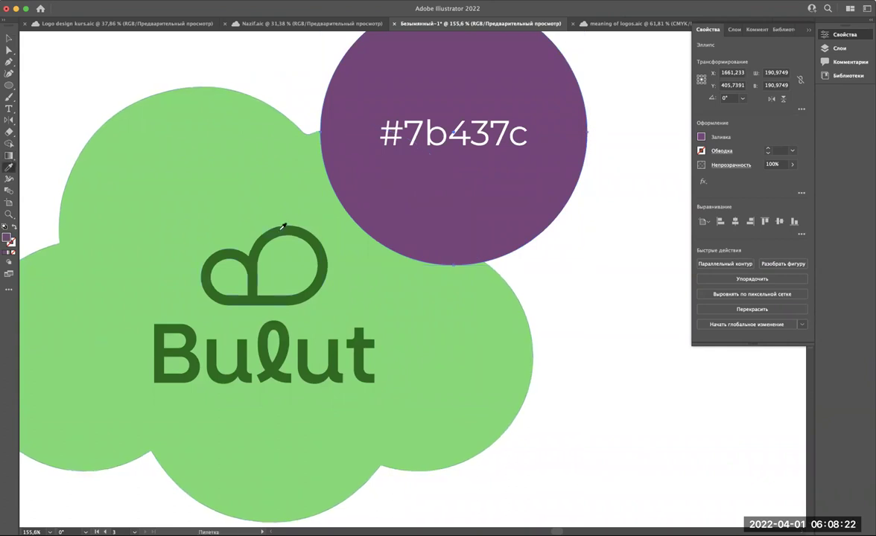
scroll(283, 226, up, 2)
click(263, 233)
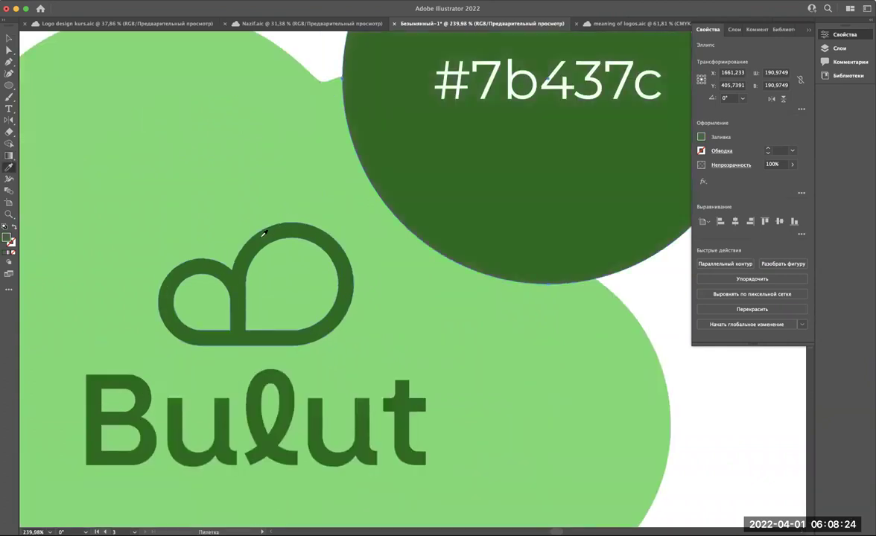
scroll(278, 225, up, 2)
scroll(278, 225, right, 2)
key(v)
Step: Read the circle's hex in the Color Picker and paste #156b15 into its label
scroll(475, 137, down, 2)
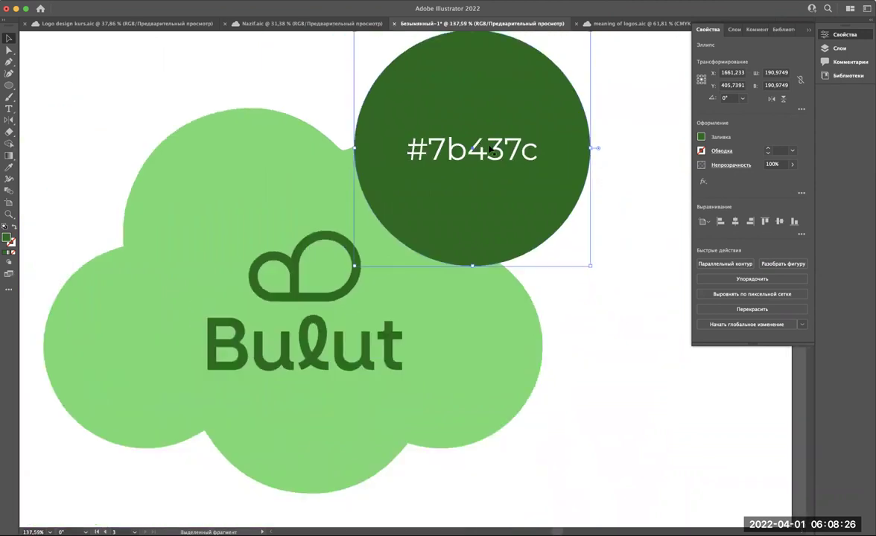
scroll(466, 166, up, 2)
click(467, 166)
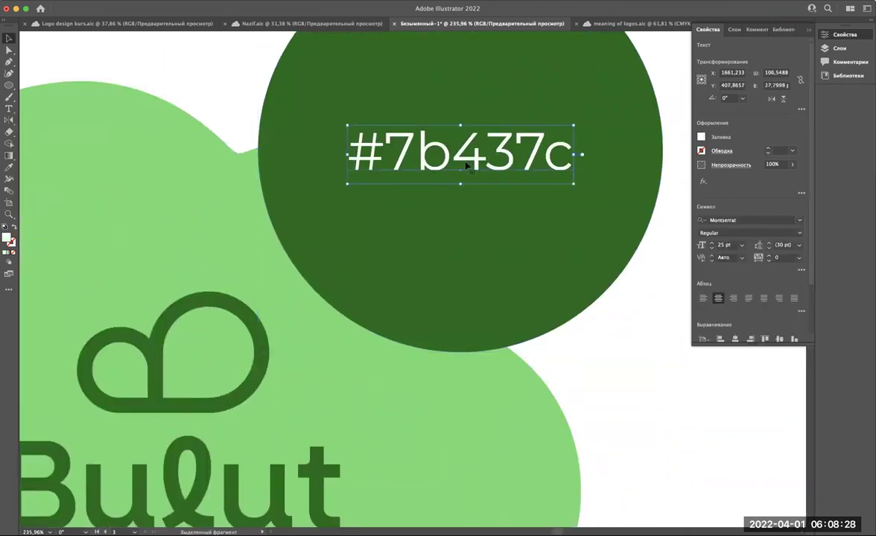
click(405, 249)
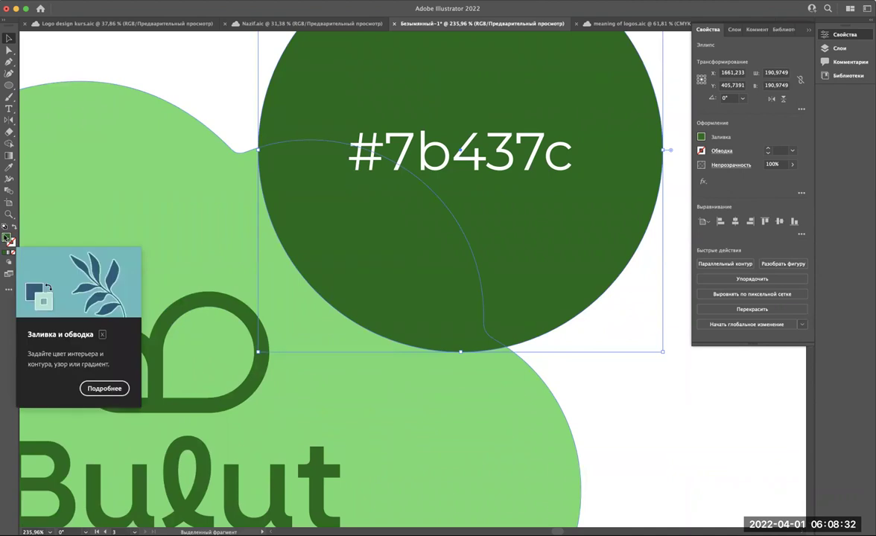
double_click(6, 238)
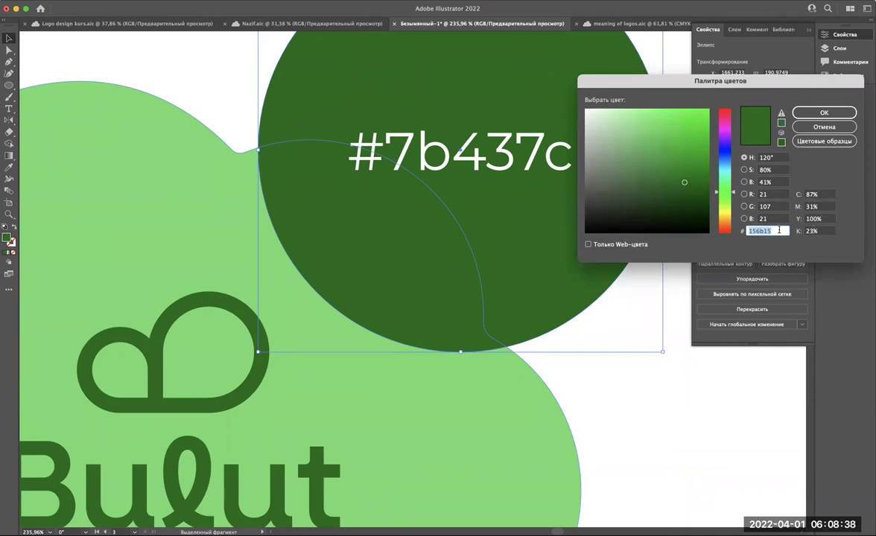
key(Return)
click(513, 166)
double_click(474, 153)
drag(384, 153, 668, 155)
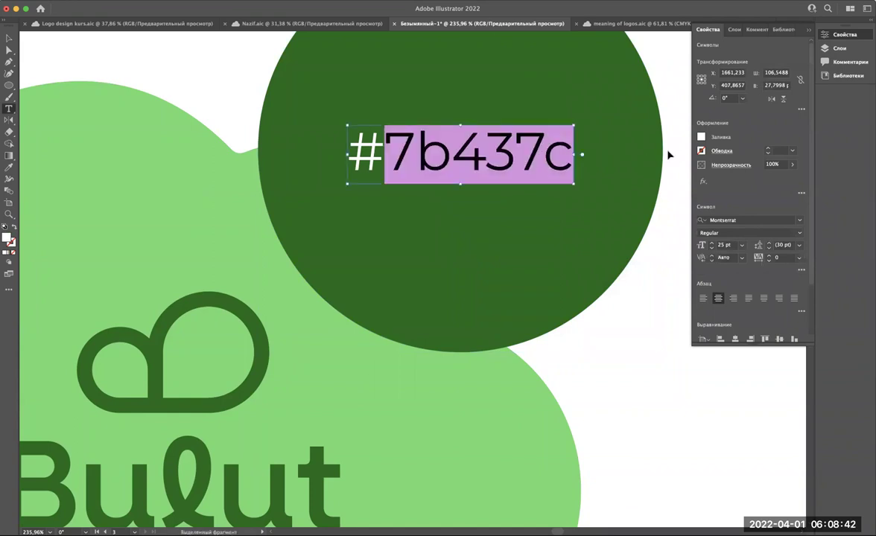
key(ctrl+v)
click(9, 37)
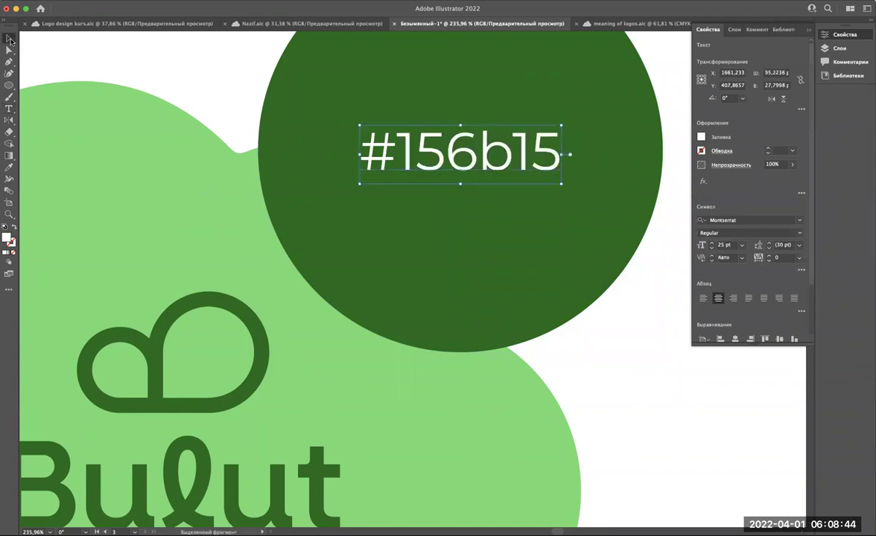
click(255, 64)
key(ctrl+0)
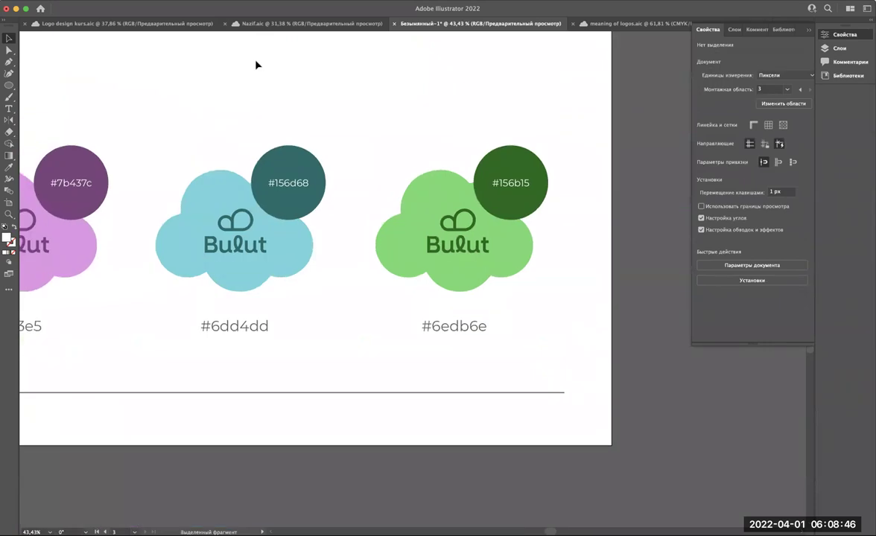
Step: Nudge the #e193e5, #6dd4dd and #6edb6e hex labels slightly upward
key(ctrl+alt+0)
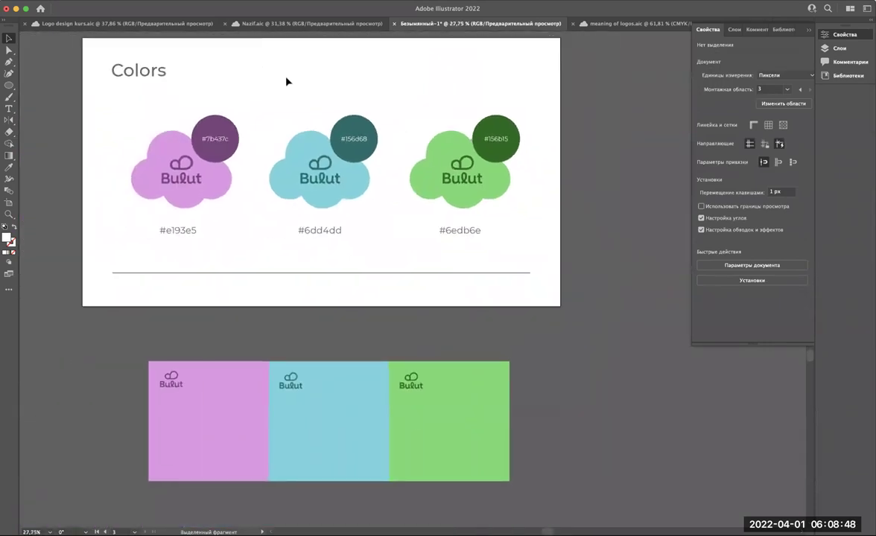
scroll(287, 80, up, 3)
scroll(287, 82, down, 2)
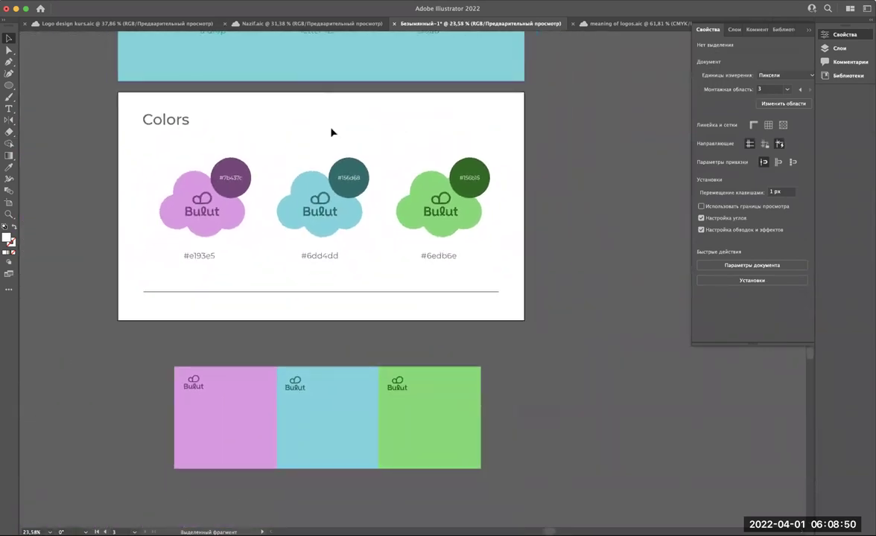
click(212, 255)
shift+click(320, 256)
shift+click(448, 257)
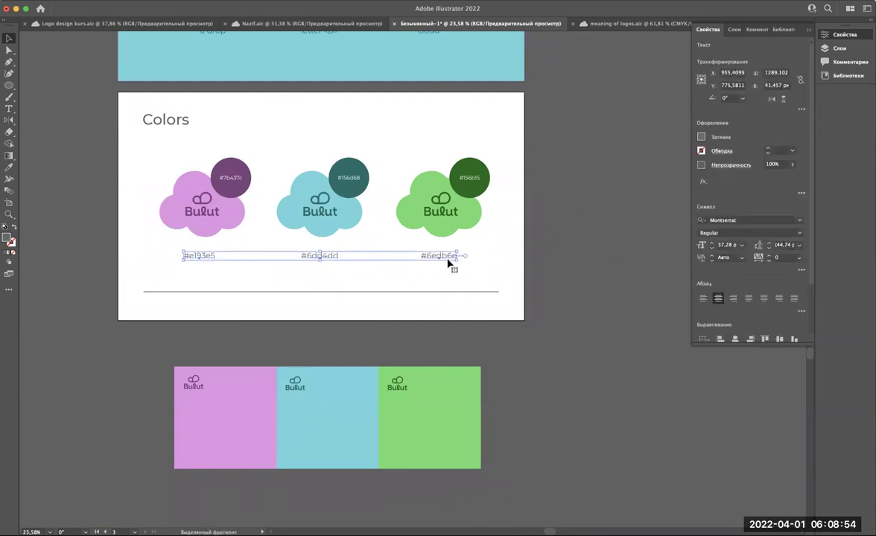
key(Up)
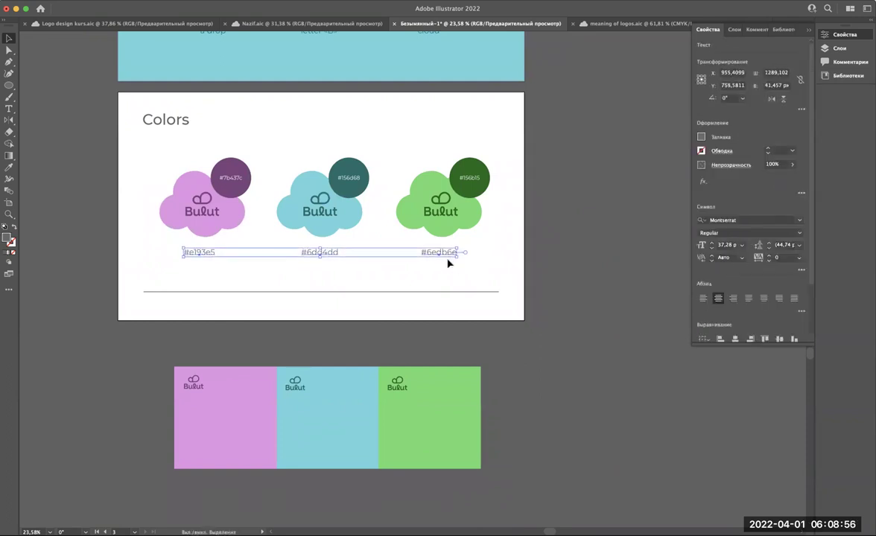
click(447, 284)
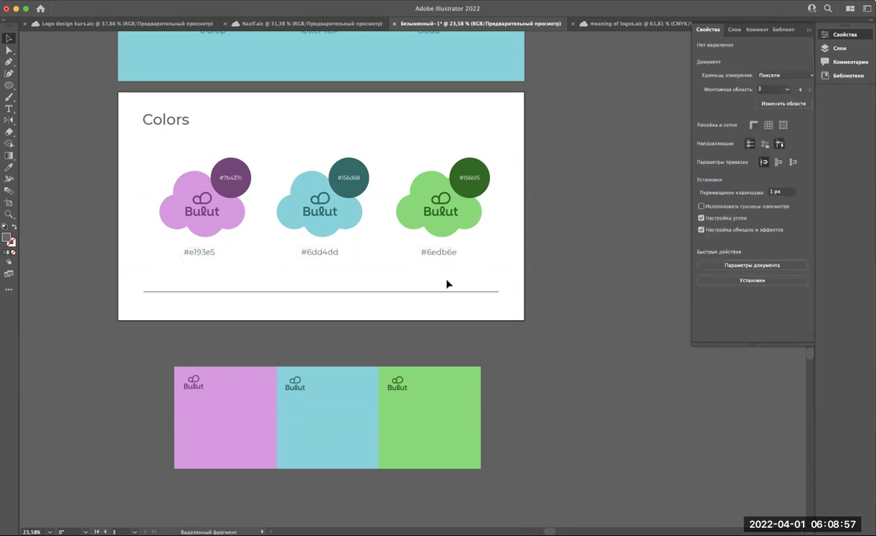
Step: Remove the pink, cyan and green swatch strip below the Colors page
click(178, 173)
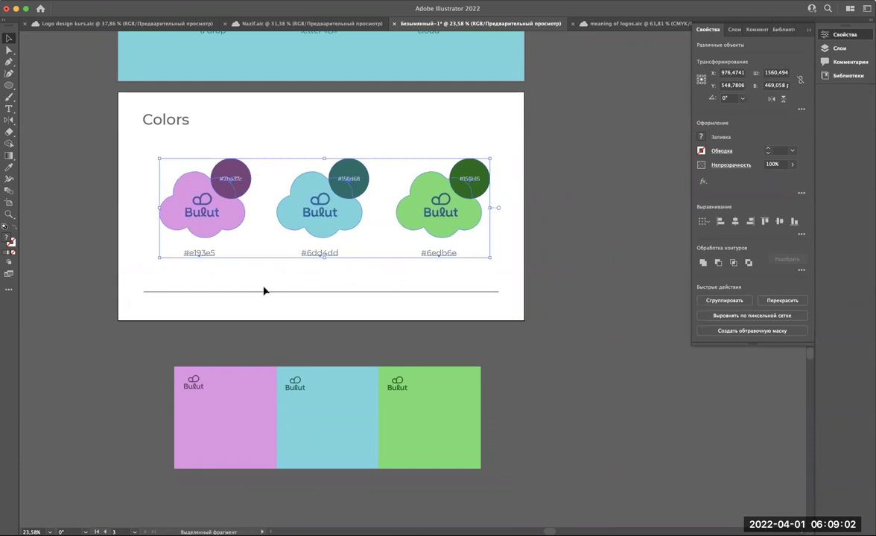
scroll(223, 269, down, 5)
key(ctrl+z)
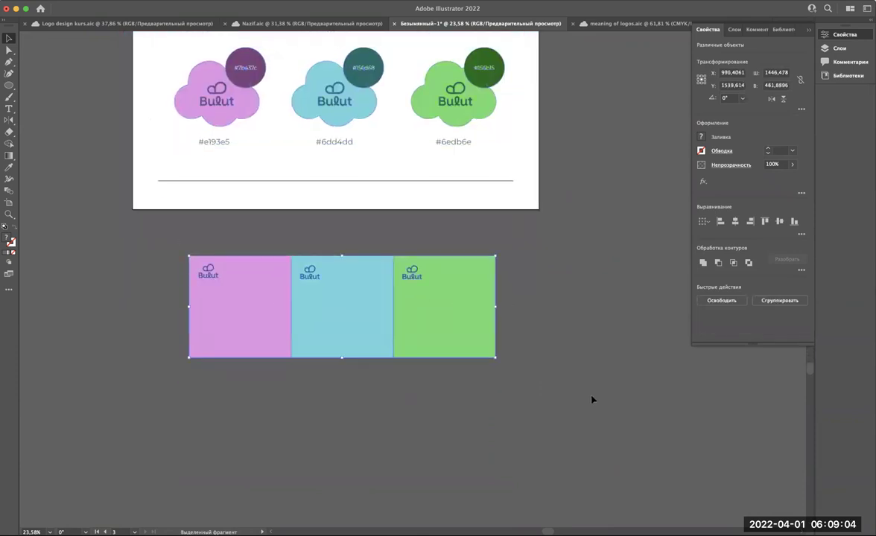
key(ctrl+z)
scroll(576, 251, down, 3)
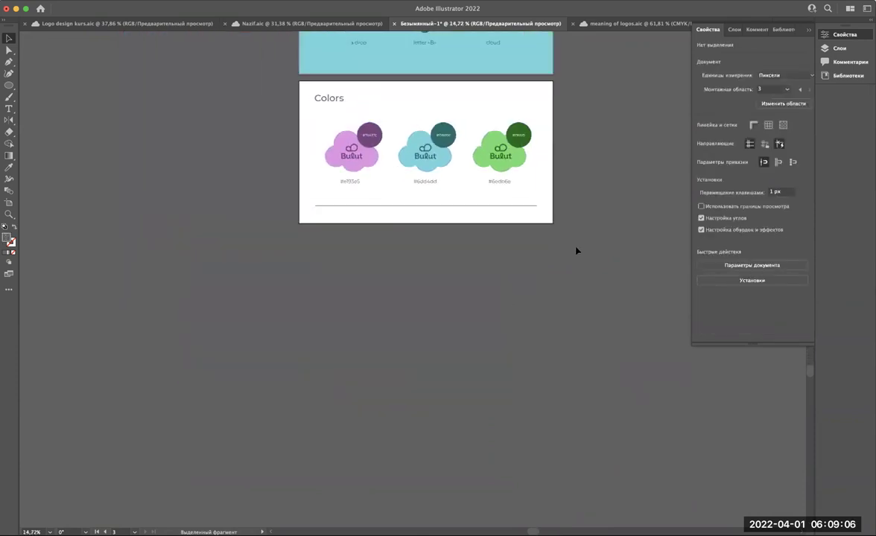
scroll(576, 251, up, 2)
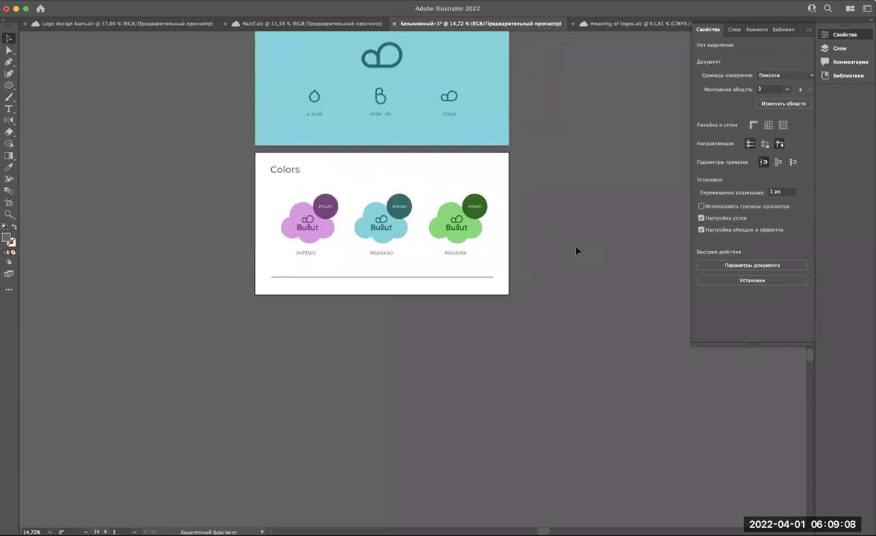
click(7, 203)
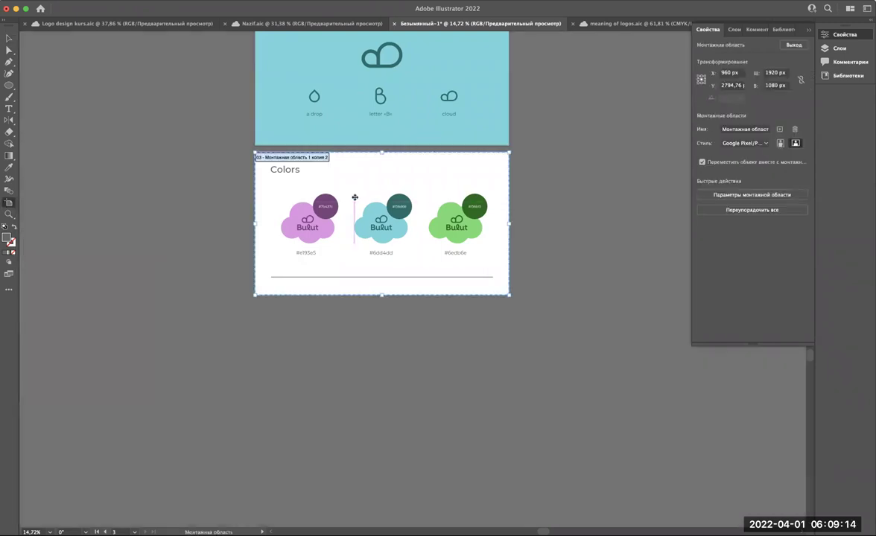
scroll(356, 180, down, 2)
drag(388, 149, 395, 290)
key(v)
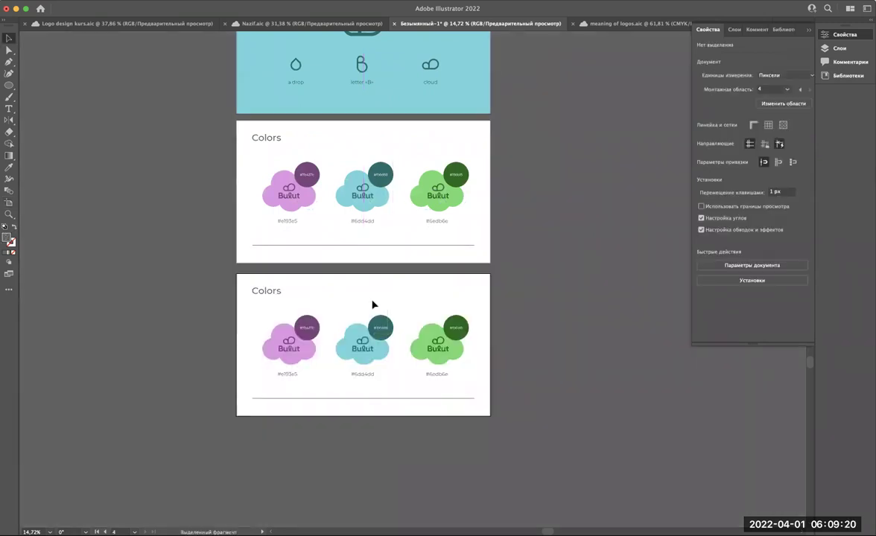
scroll(372, 305, up, 3)
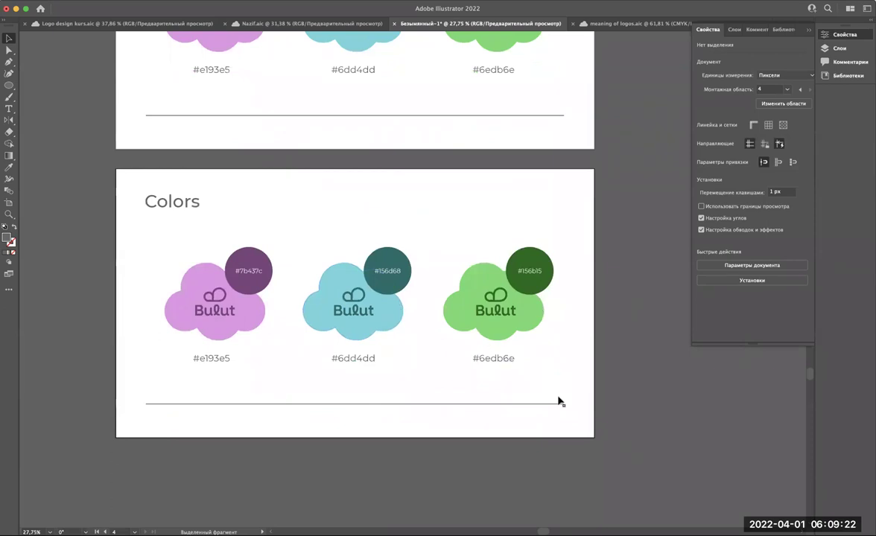
drag(566, 419, 150, 242)
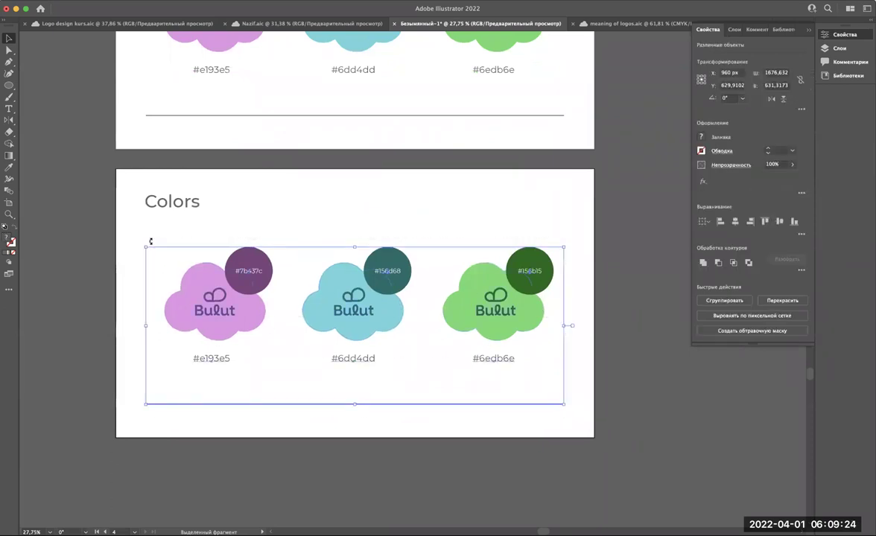
key(Delete)
double_click(175, 206)
text(Font)
click(9, 37)
click(233, 217)
scroll(233, 217, down, 5)
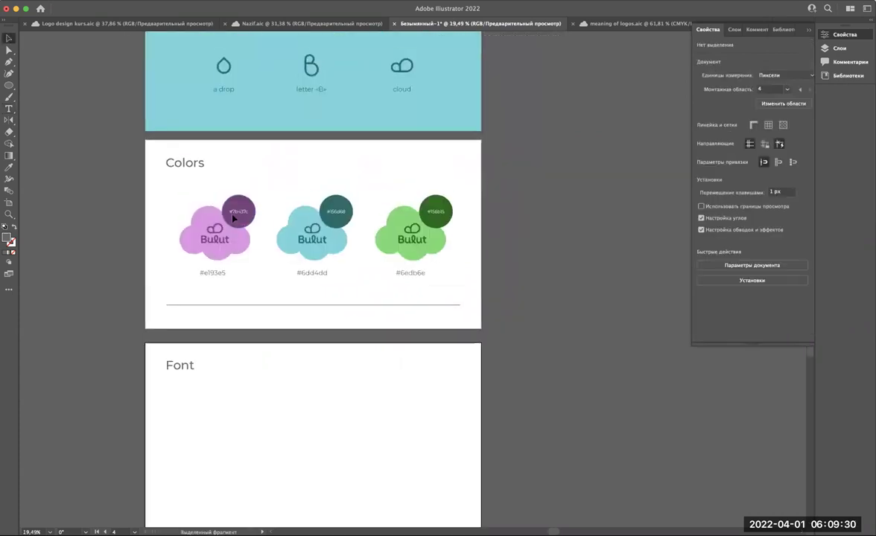
scroll(233, 217, up, 5)
scroll(233, 218, down, 4)
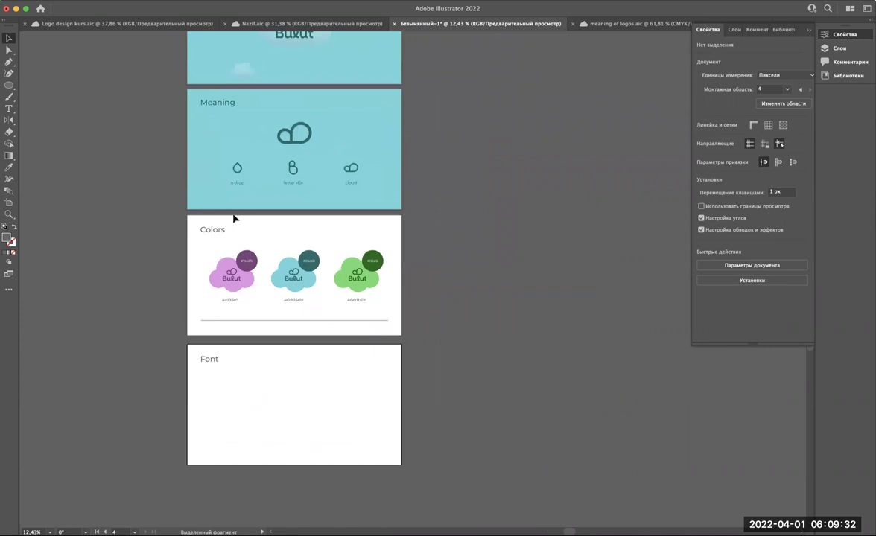
scroll(227, 407, up, 3)
scroll(228, 407, down, 3)
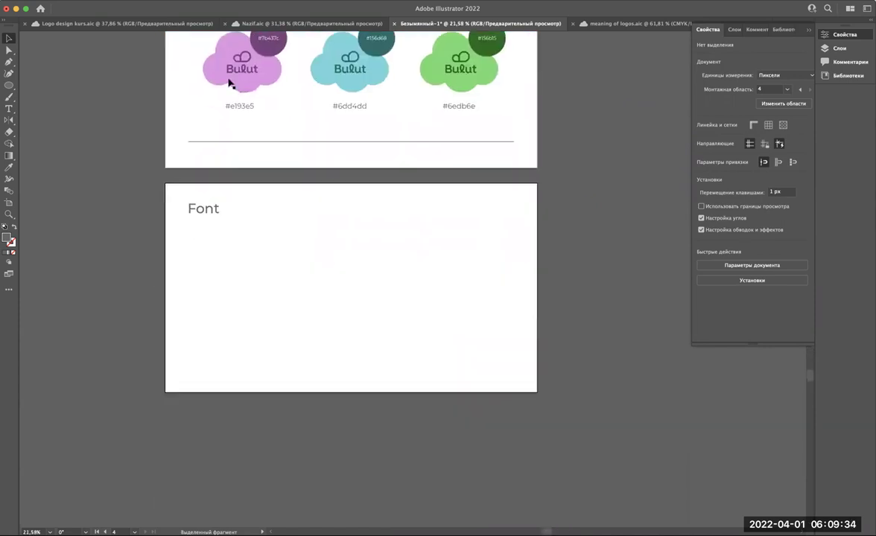
Step: Check in the logo design document that the Bulut wordmark uses Neulis
click(166, 24)
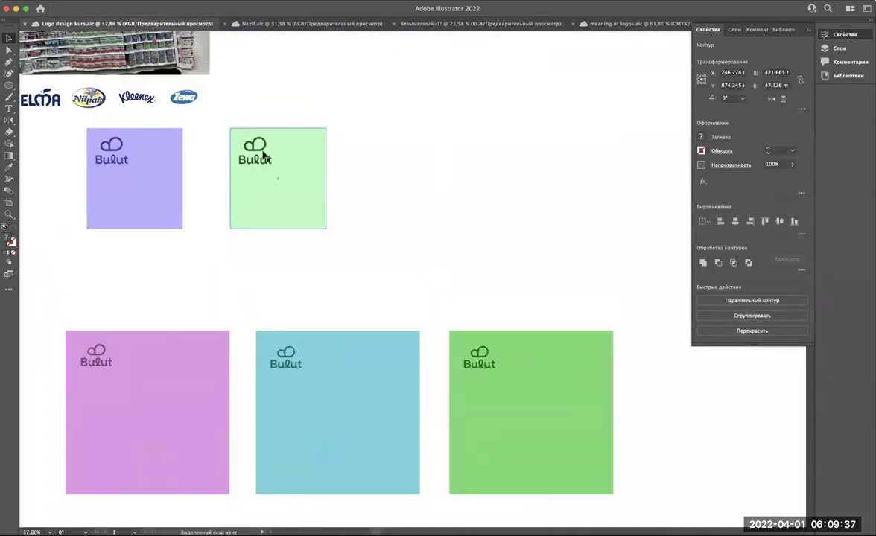
scroll(253, 145, up, 5)
click(261, 164)
scroll(262, 162, up, 3)
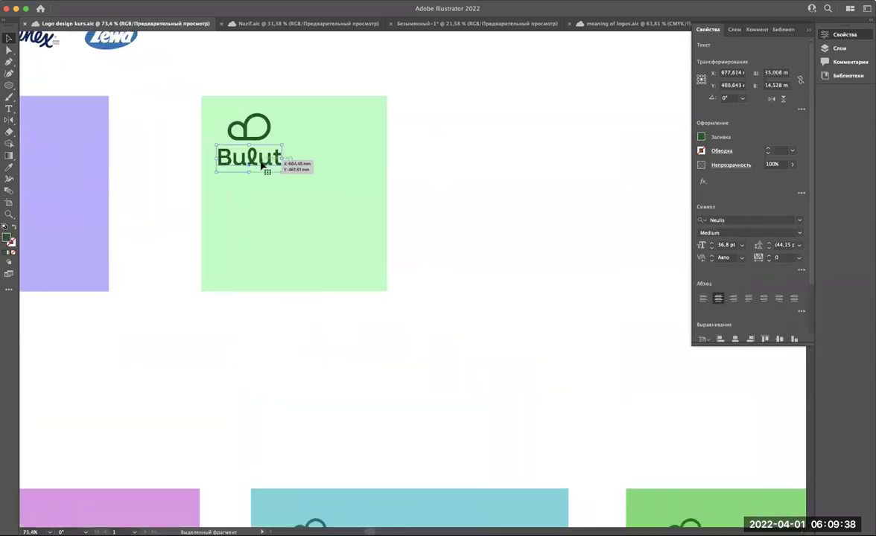
scroll(262, 162, up, 3)
click(739, 221)
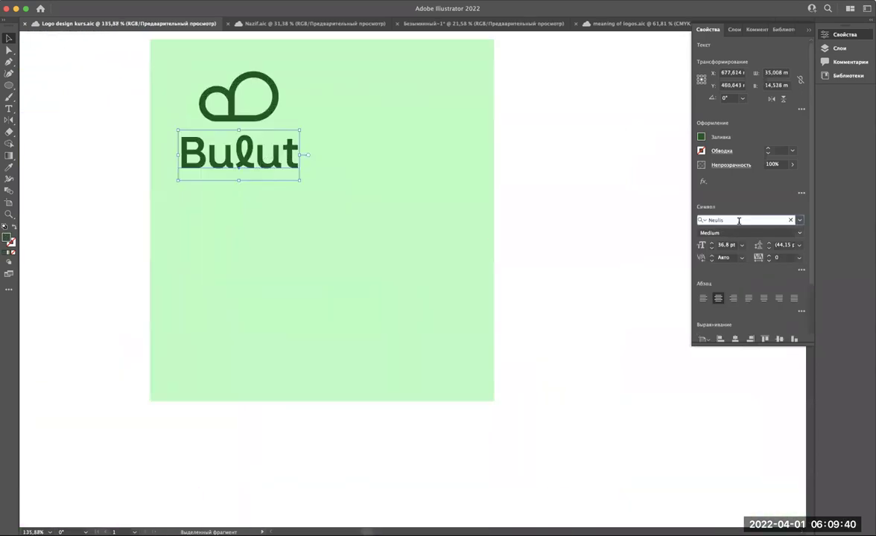
drag(727, 220, 659, 203)
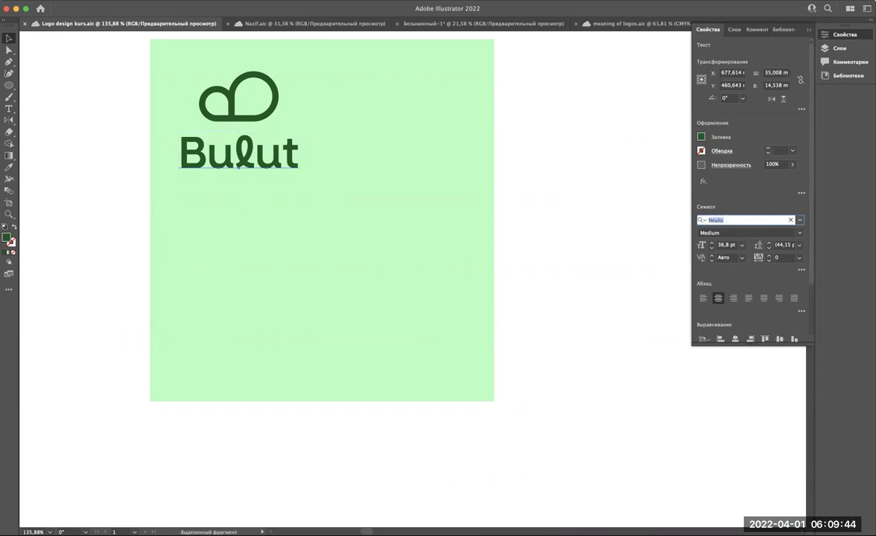
click(581, 201)
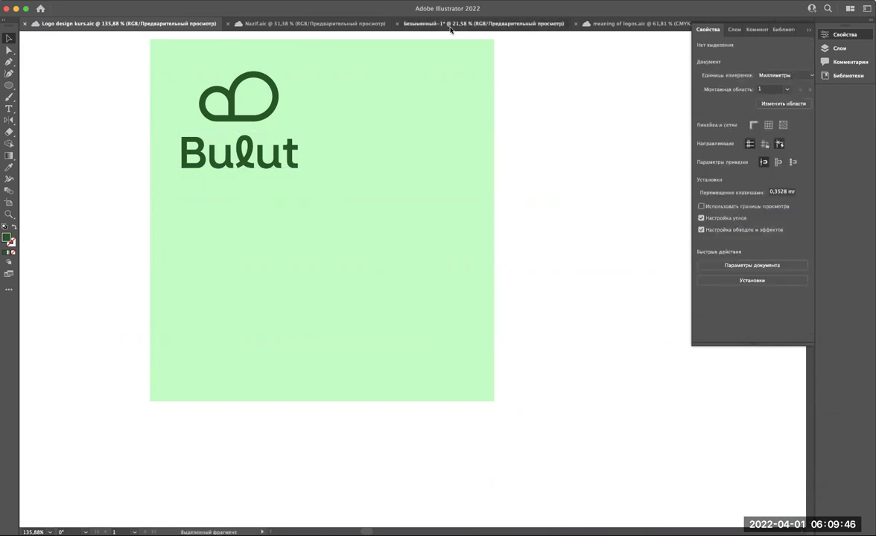
Step: Try enlarging the small stray text object on the Font page
click(476, 25)
scroll(260, 246, up, 3)
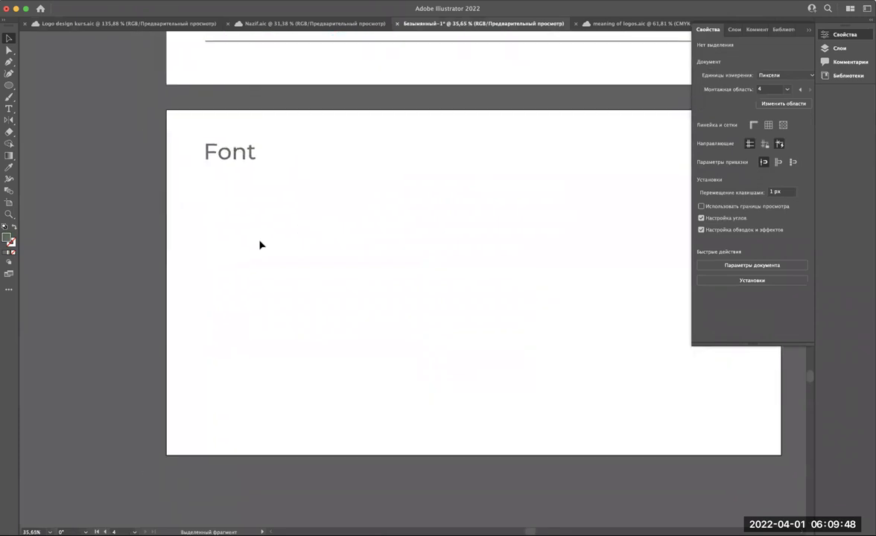
scroll(260, 245, up, 3)
scroll(260, 245, down, 3)
scroll(260, 245, down, 3)
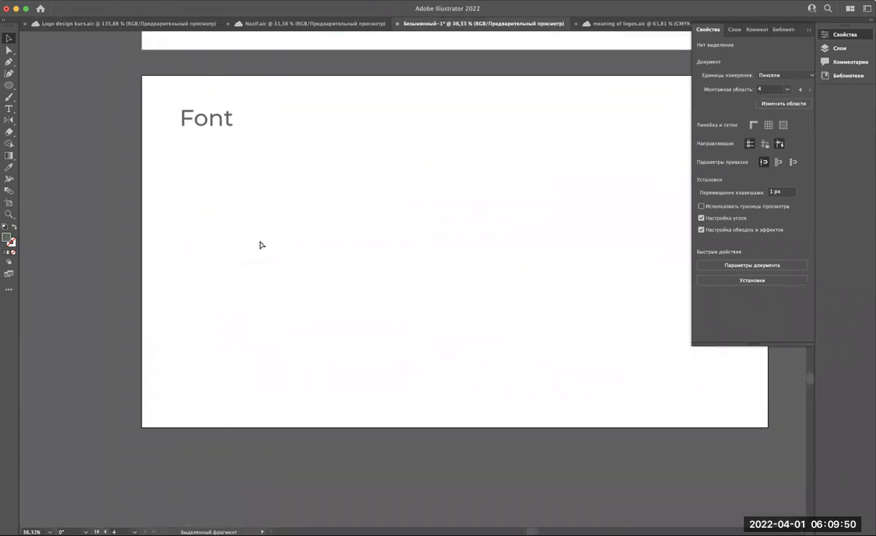
click(412, 277)
drag(419, 277, 477, 230)
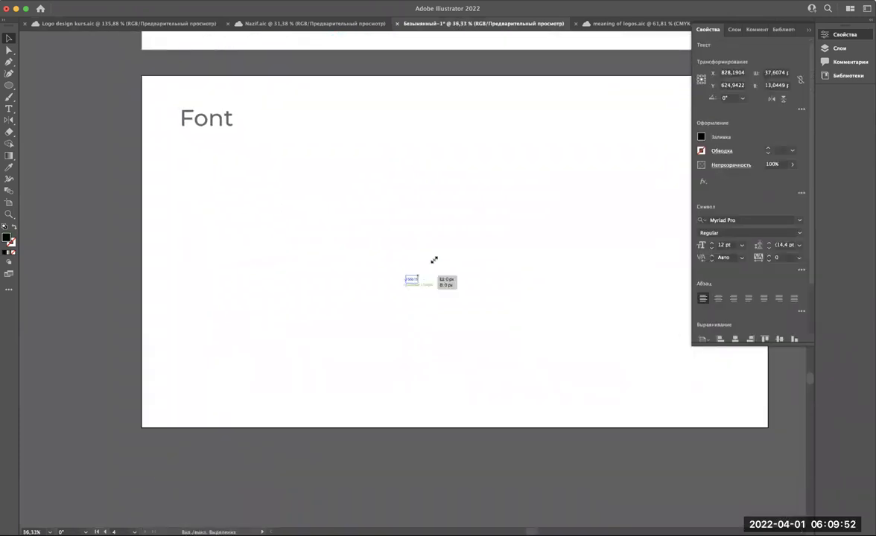
click(478, 229)
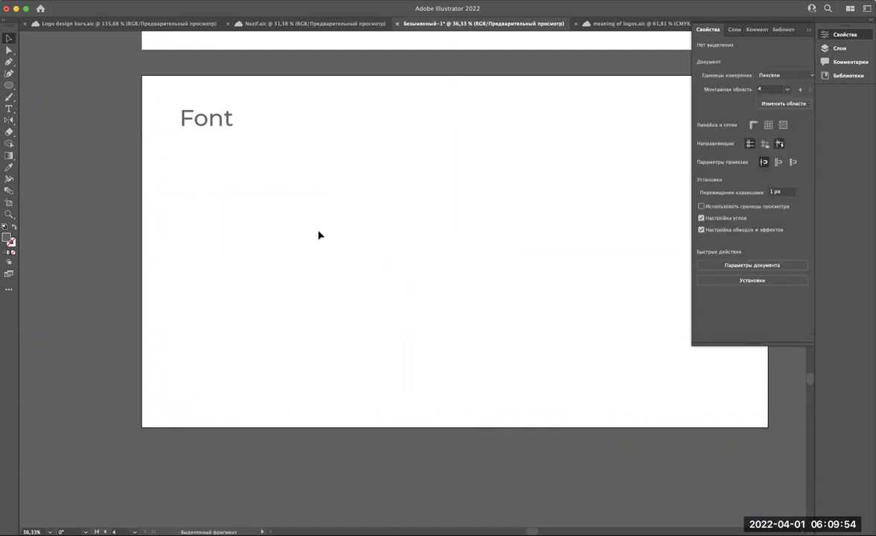
Step: Copy the Bulut wordmark onto the Font page, enlarge it, and place it under the heading
click(153, 23)
click(248, 165)
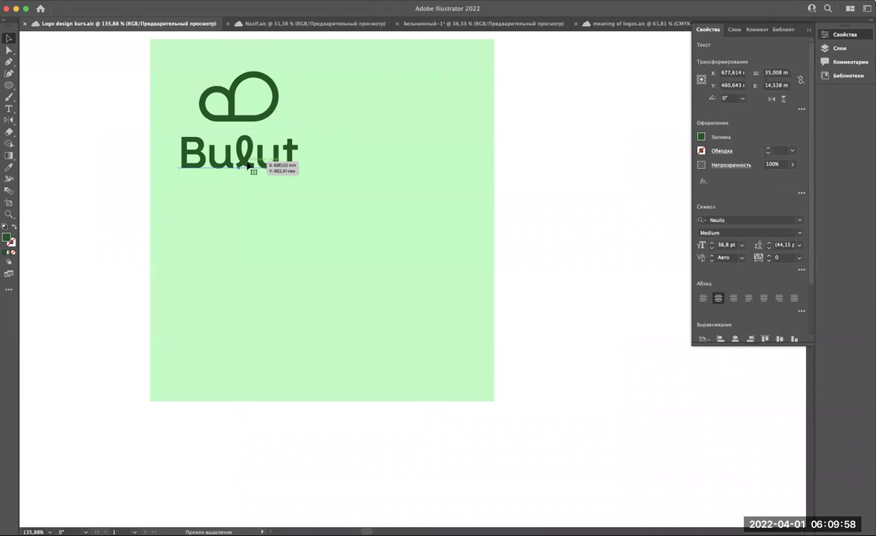
key(ctrl+c)
click(484, 23)
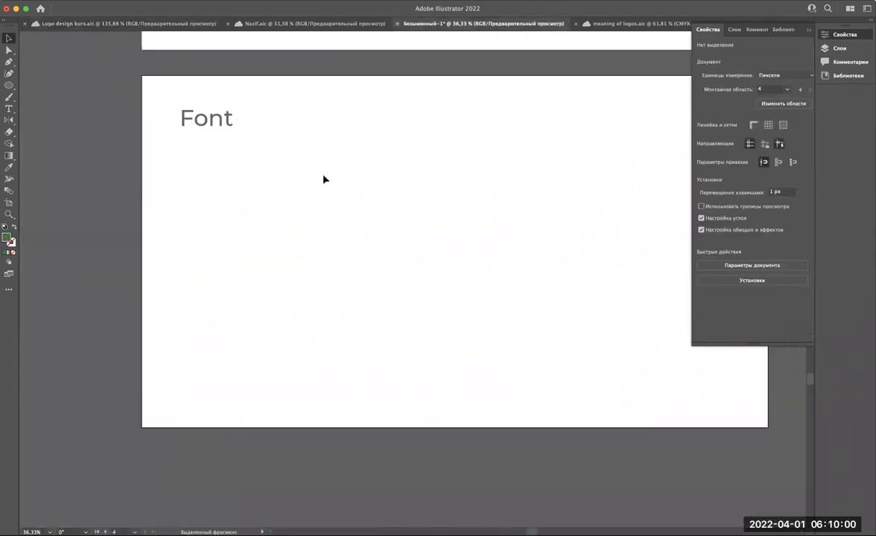
key(ctrl+v)
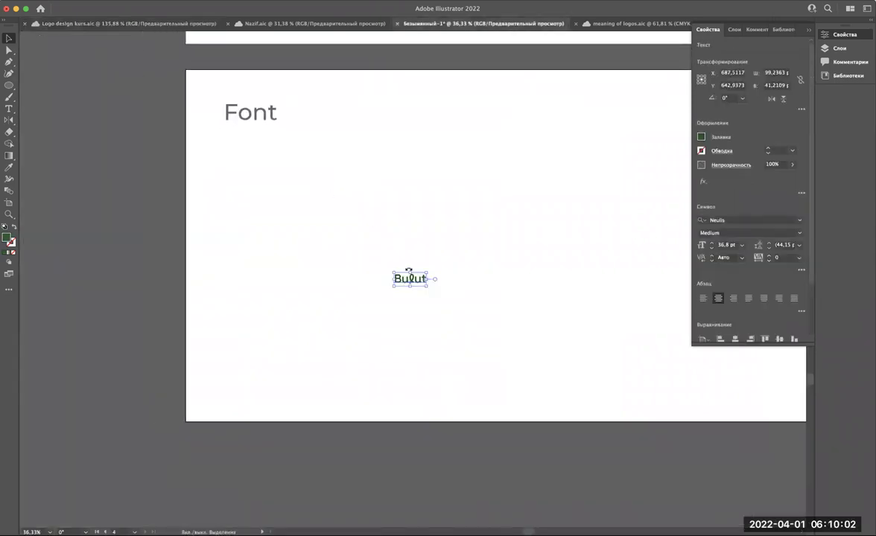
drag(421, 204, 420, 222)
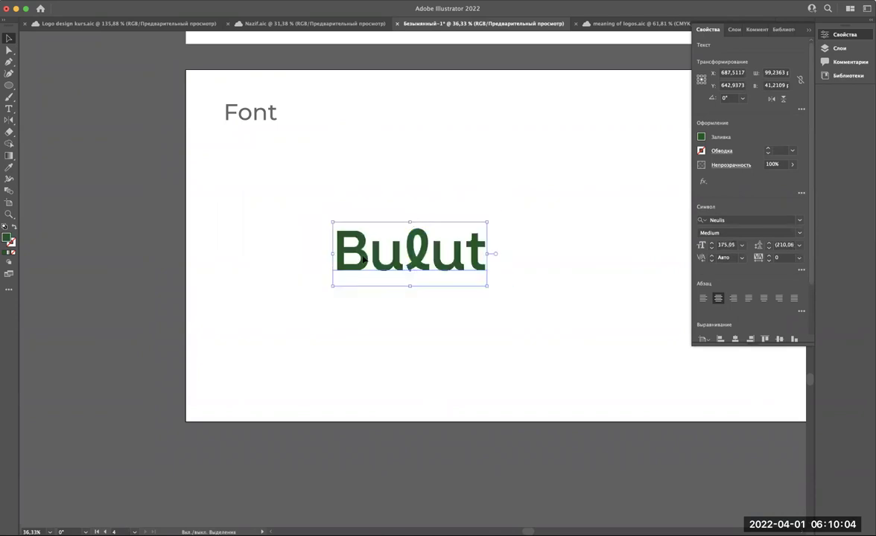
scroll(250, 167, up, 3)
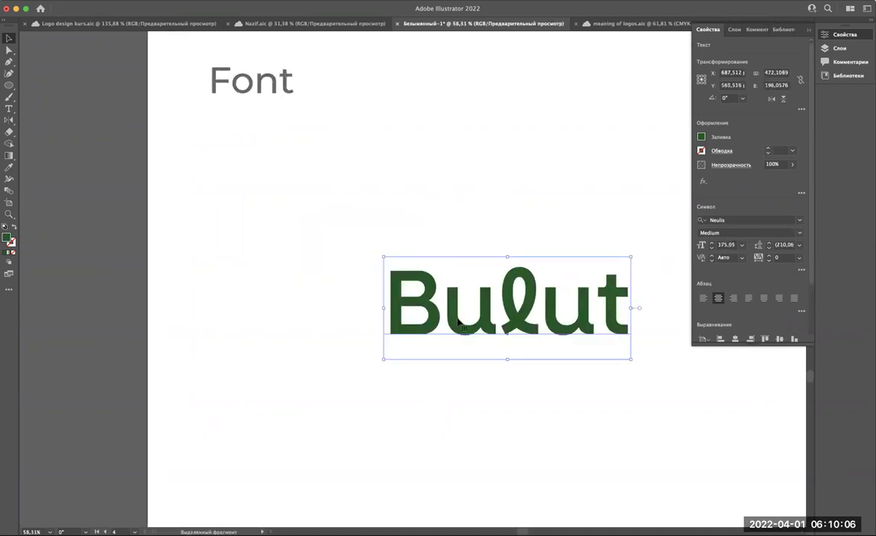
drag(460, 323, 270, 251)
Step: Check the Font heading's colour, give the Bulut wordmark a grey fill, and nudge it right
scroll(278, 250, down, 5)
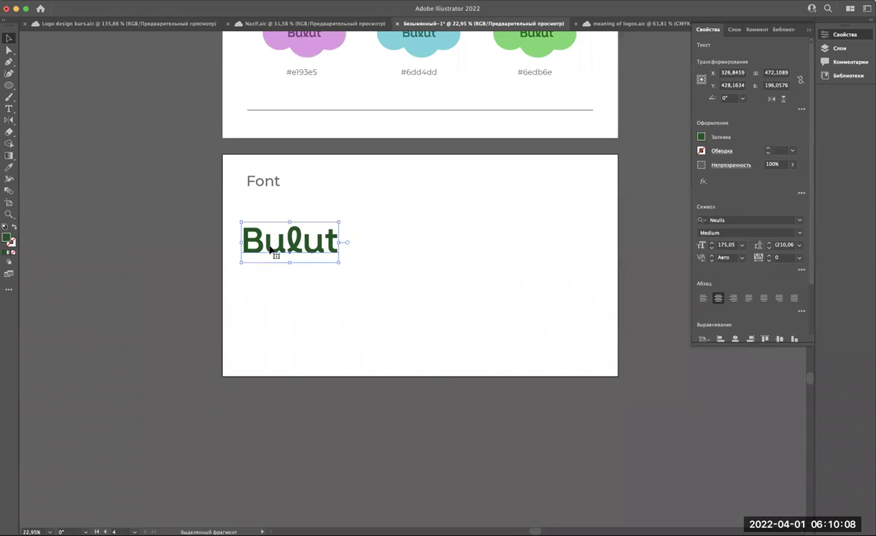
scroll(277, 90, up, 5)
click(288, 90)
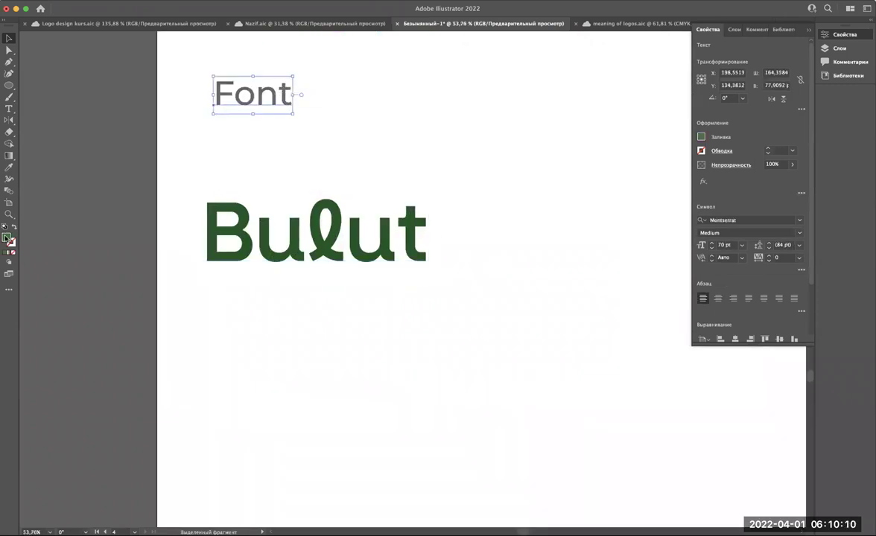
double_click(6, 237)
key(Escape)
click(221, 264)
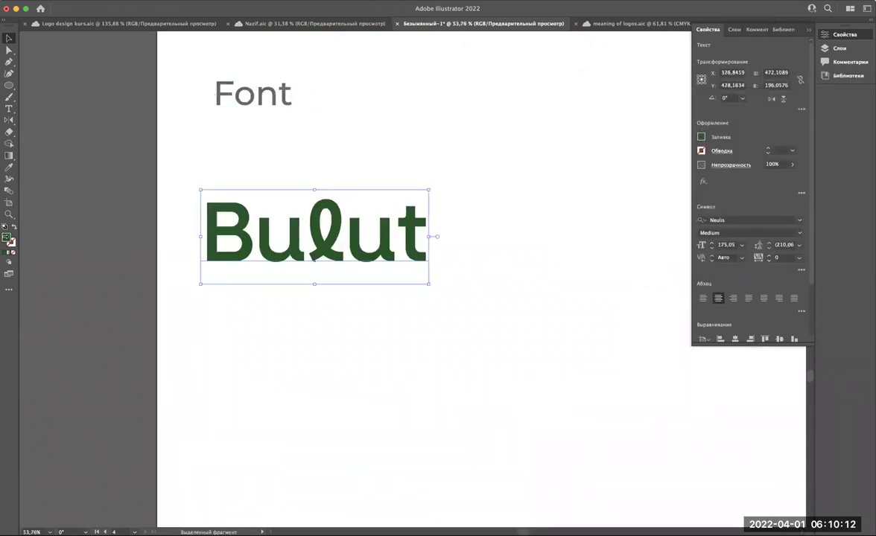
double_click(6, 237)
key(Return)
click(283, 337)
scroll(283, 337, down, 3)
mouse_move(287, 282)
mouse_down()
mouse_move(296, 282)
mouse_move(294, 270)
mouse_up()
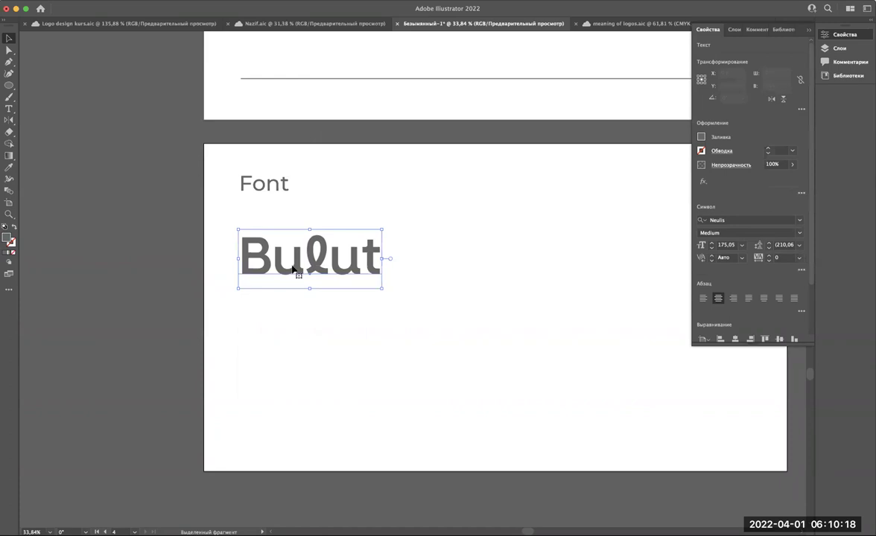
scroll(294, 270, up, 3)
Step: Confirm the Bulut text is set in Neulis and review the Font page
double_click(292, 264)
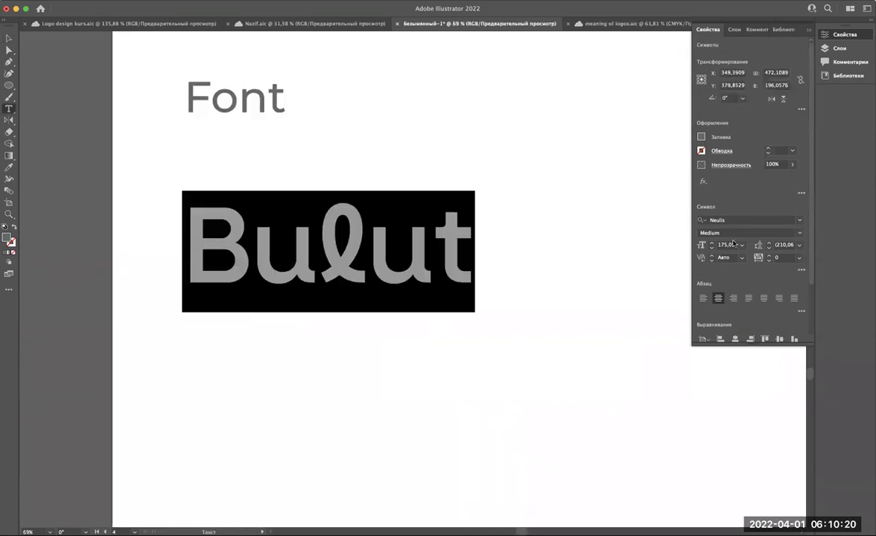
click(719, 221)
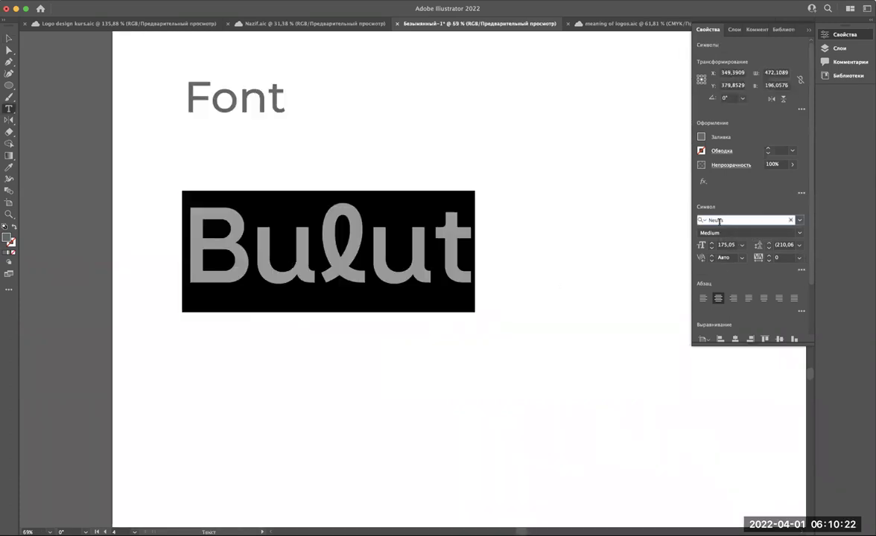
double_click(722, 220)
click(333, 246)
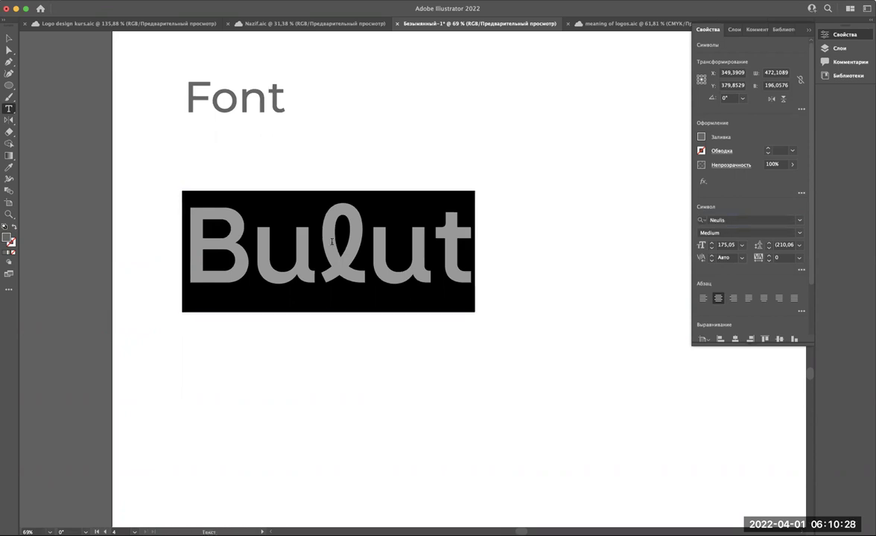
click(9, 38)
click(172, 148)
scroll(176, 176, down, 5)
scroll(175, 176, down, 3)
scroll(176, 198, down, 2)
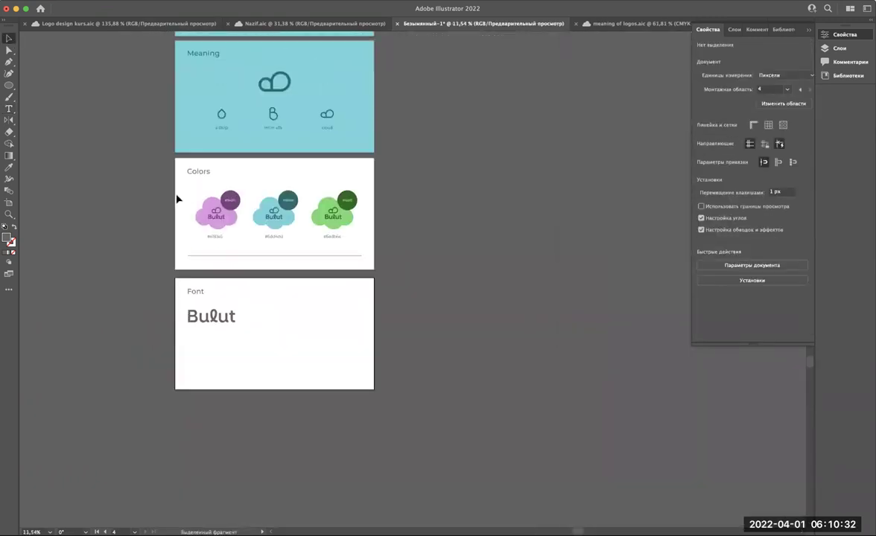
scroll(179, 199, up, 3)
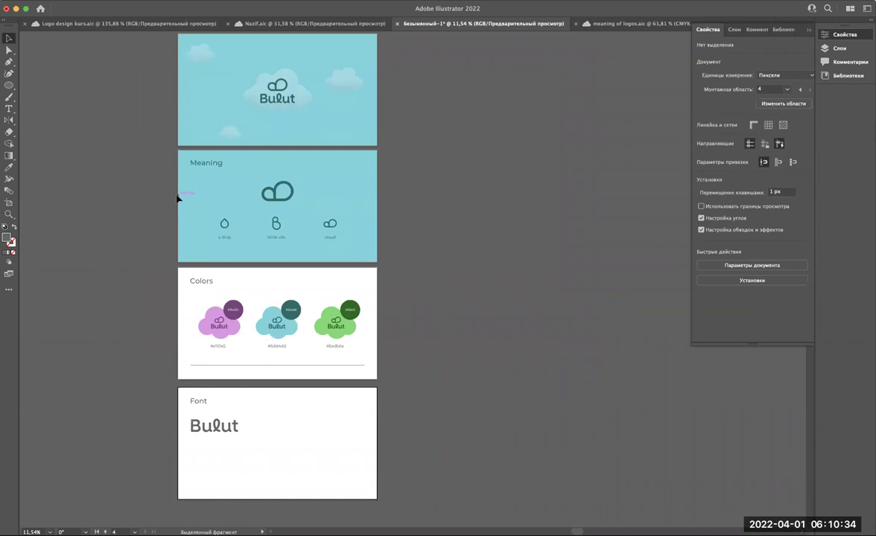
scroll(177, 198, up, 1)
scroll(177, 198, down, 3)
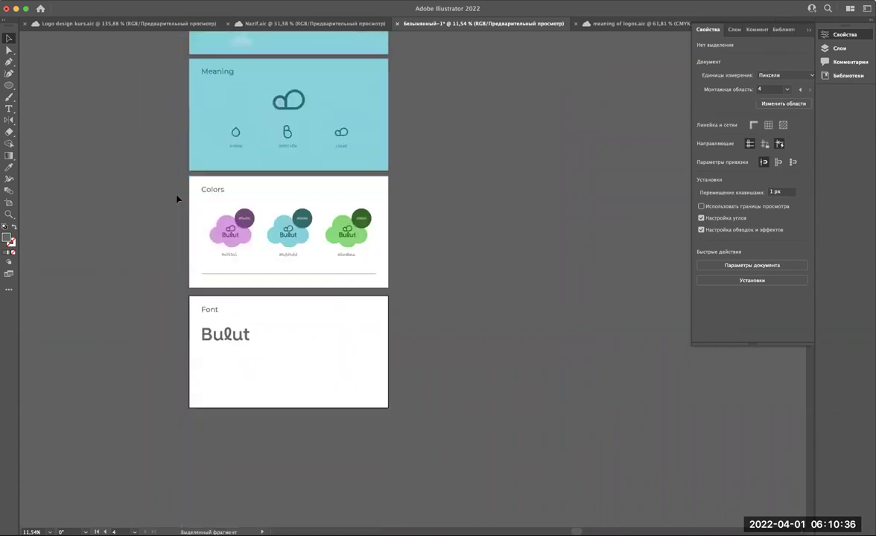
scroll(177, 198, down, 1)
scroll(241, 298, up, 3)
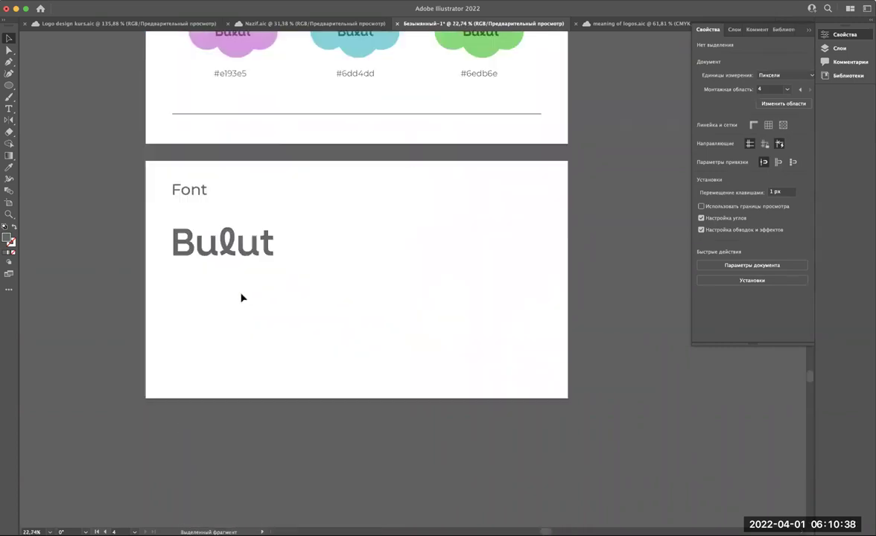
scroll(240, 298, up, 1)
Step: Replace the word Bulut with Neulis on the Font page
click(213, 241)
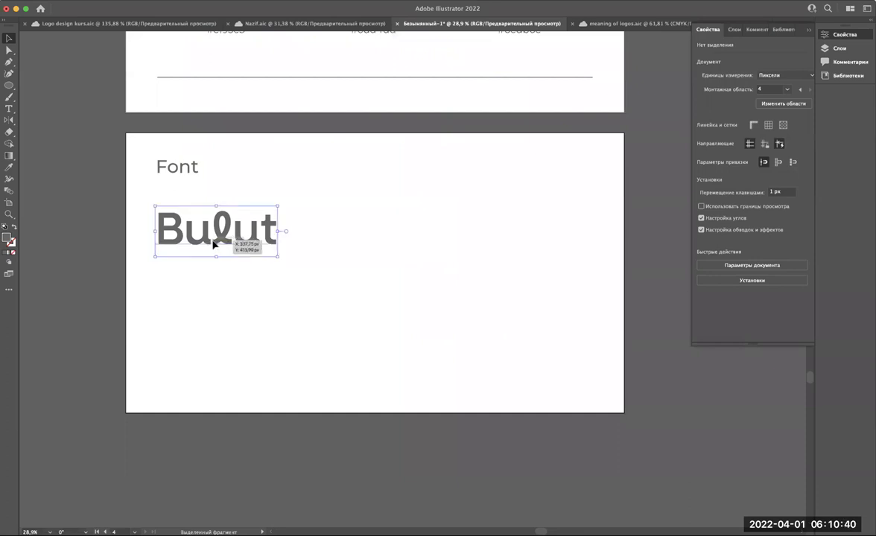
double_click(213, 239)
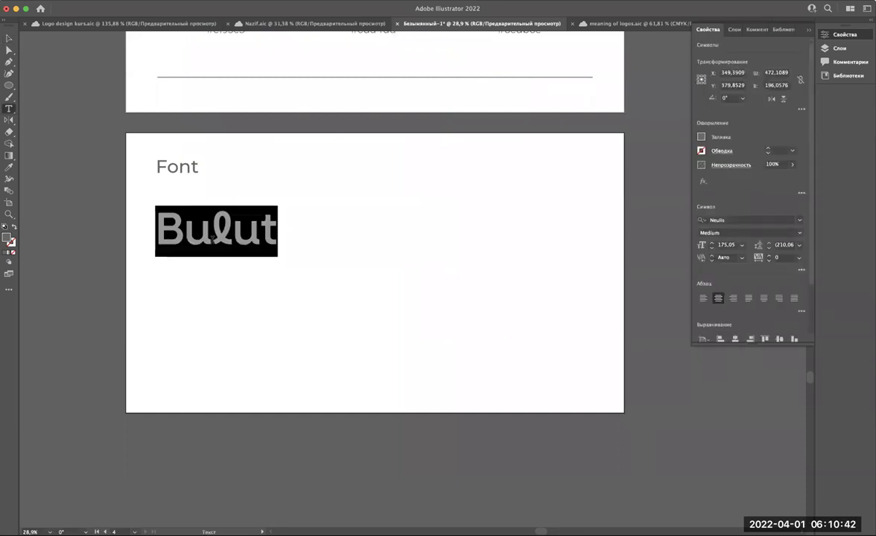
text(Neul)
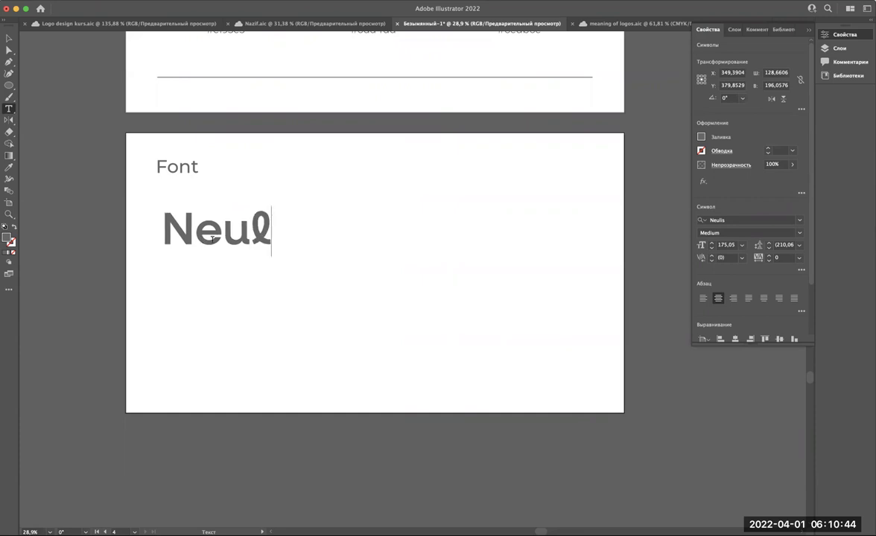
text(is)
click(9, 39)
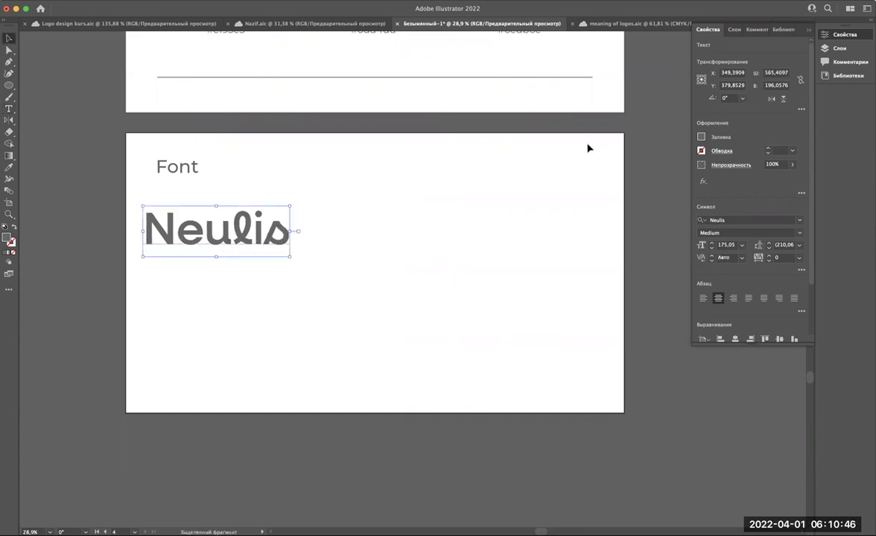
Step: Shrink the Neulis text to size 80 and move it just under the Font heading
click(722, 245)
text(80)
key(Return)
click(329, 219)
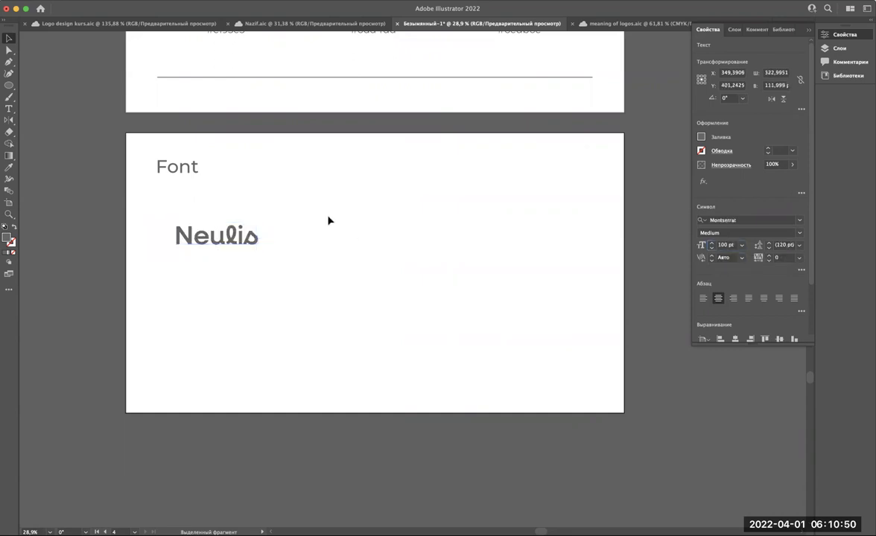
mouse_move(248, 237)
mouse_down()
mouse_move(232, 235)
mouse_move(224, 219)
mouse_up()
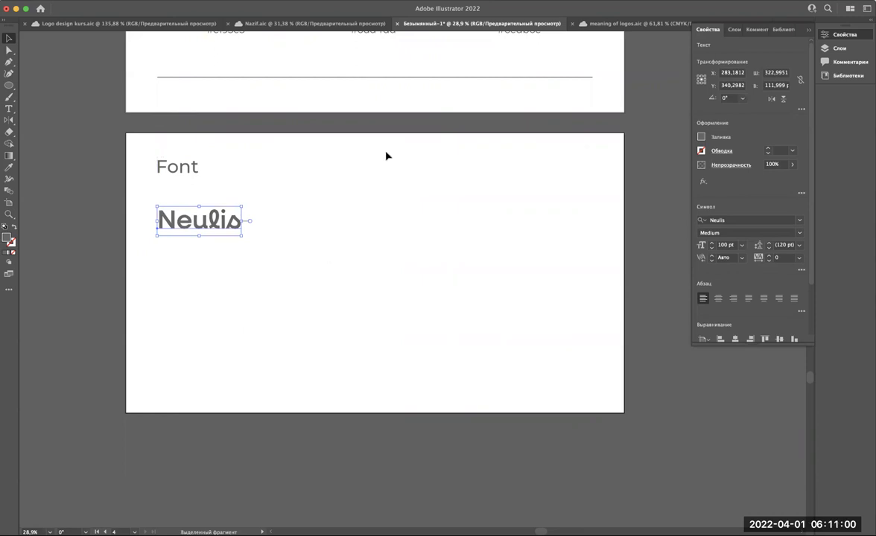
Step: Duplicate the divider line down onto the lower part of the Font artboard
scroll(381, 158, down, 3)
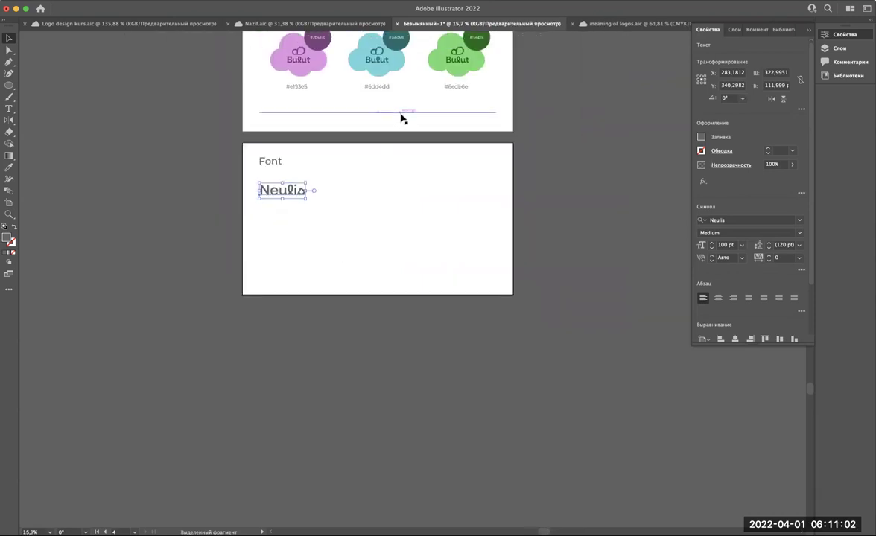
drag(401, 122, 407, 281)
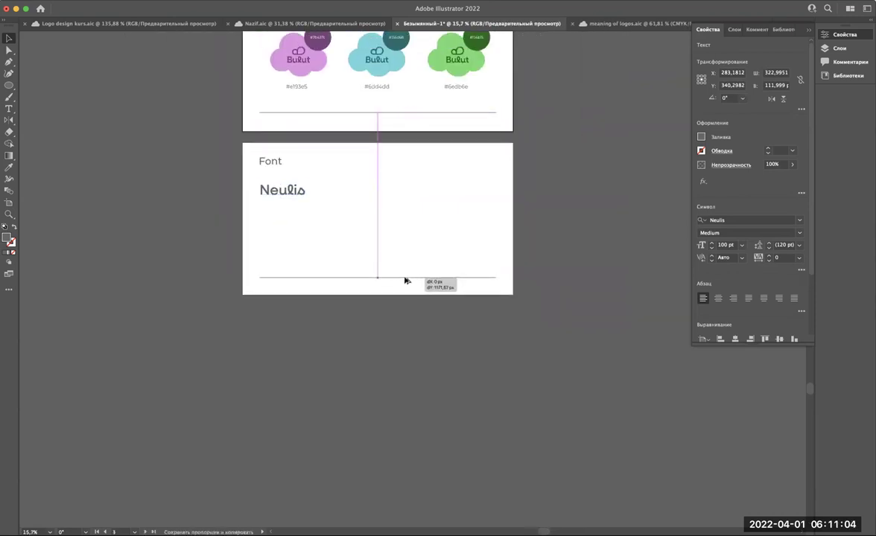
drag(407, 281, 406, 280)
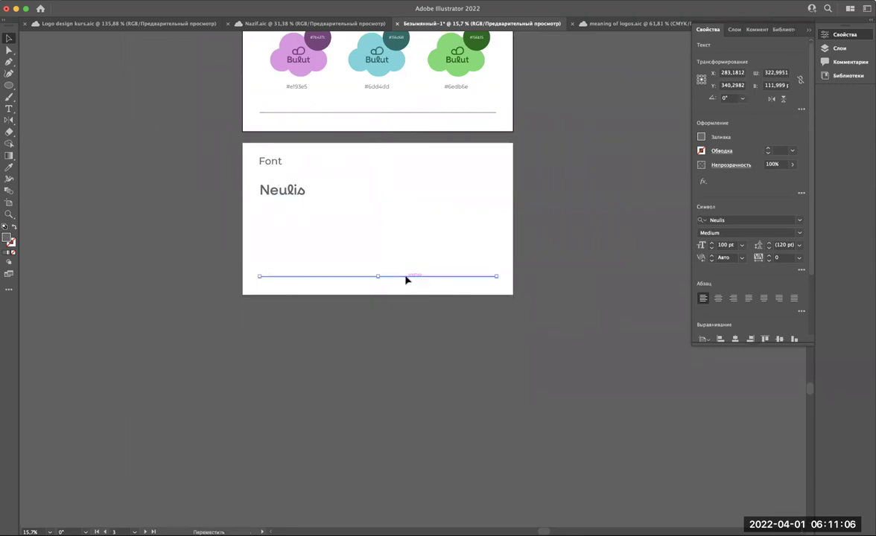
scroll(406, 280, up, 3)
click(410, 208)
Step: Nudge the Font page's bottom divider line up slightly
scroll(411, 209, up, 2)
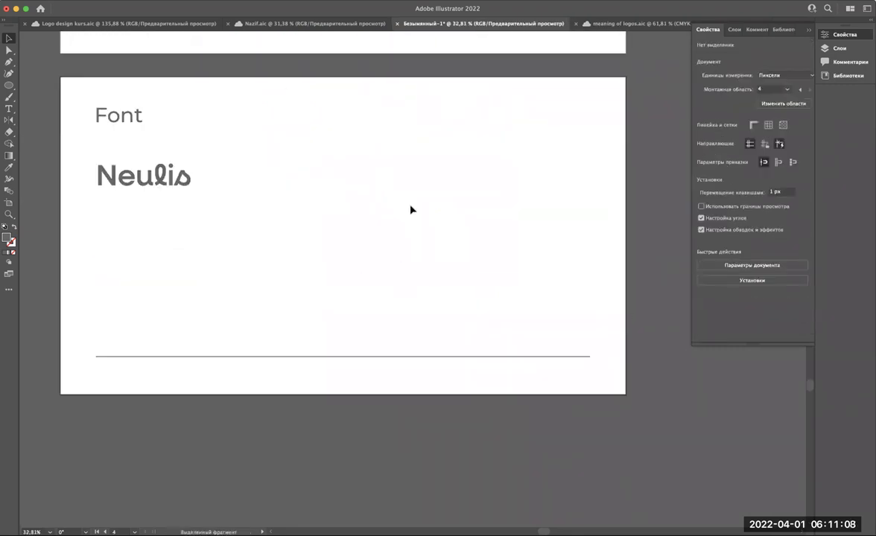
scroll(412, 210, up, 2)
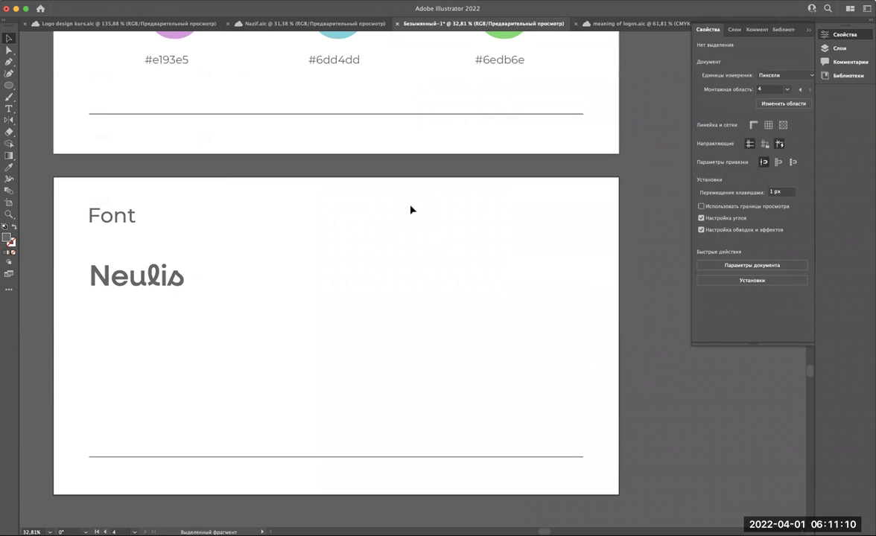
click(344, 458)
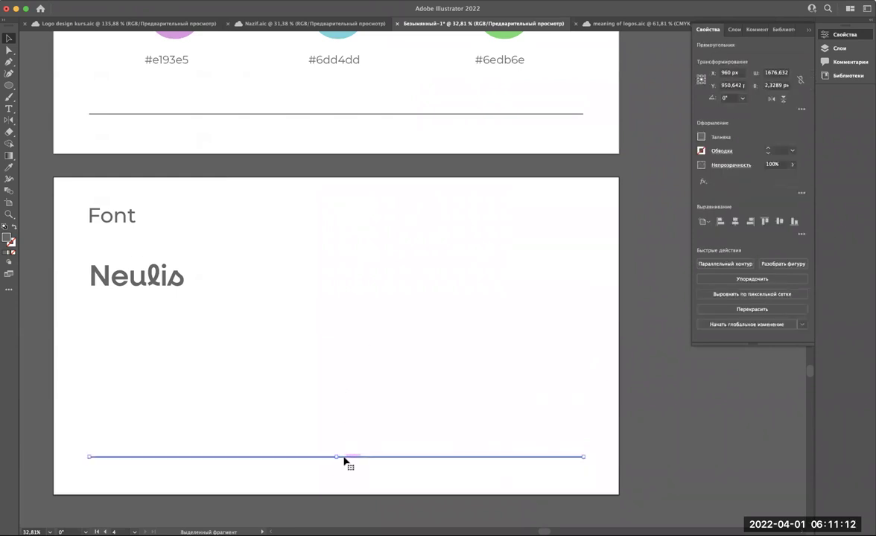
key(Up)
key(Up)
key(Up)
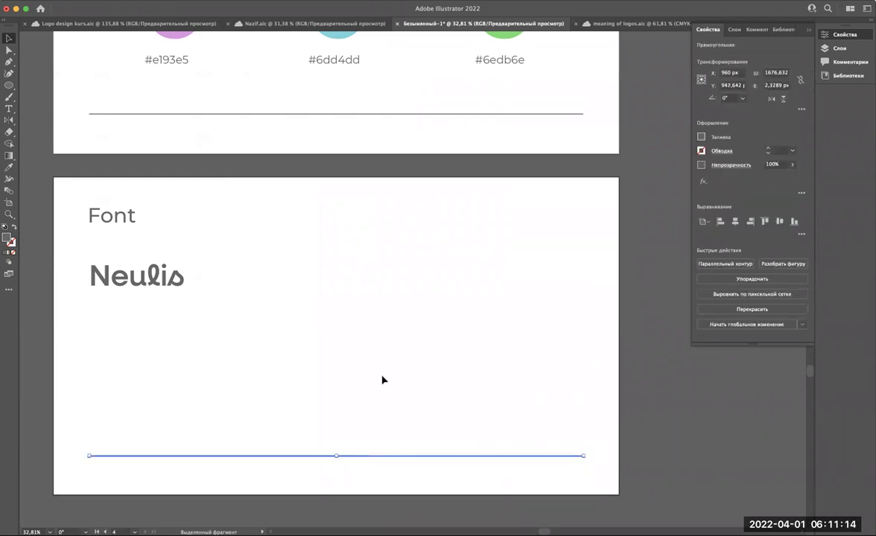
click(183, 281)
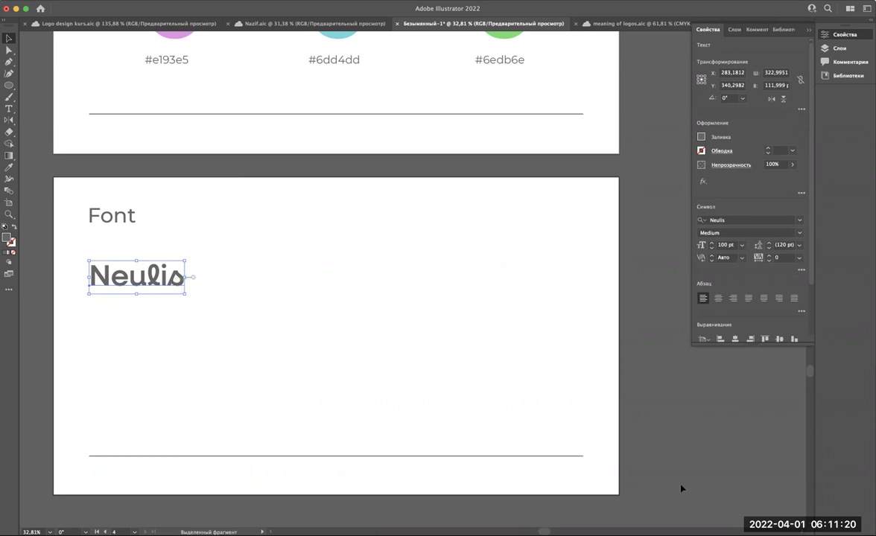
Step: Alt-drag a copy of Neulis directly below the original and select its text for rewriting
scroll(478, 339, left, 3)
click(478, 339)
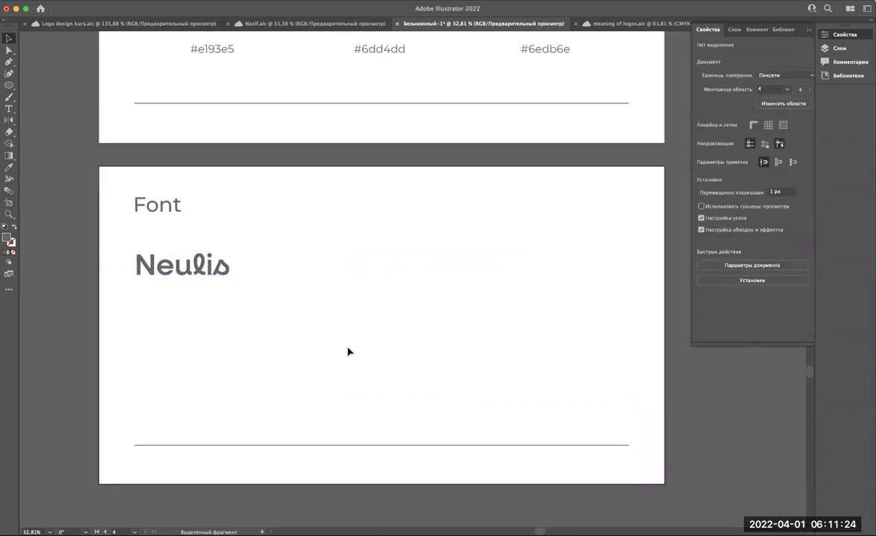
drag(216, 268, 215, 318)
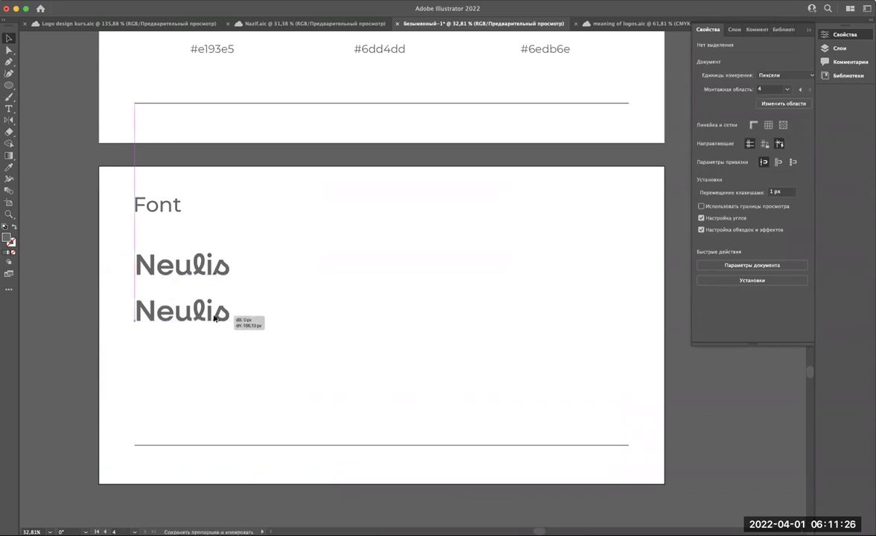
double_click(215, 316)
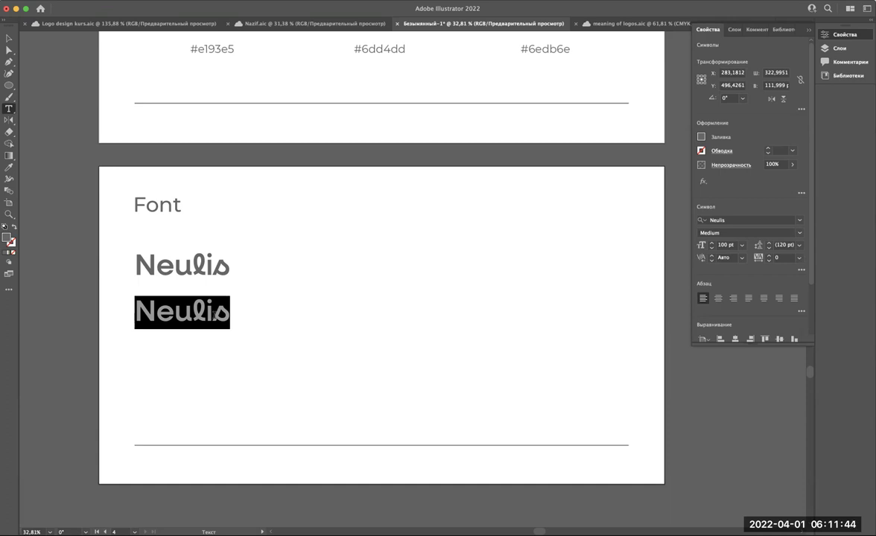
Step: Type the alphabet pairs Aa through Kk, fixing typos and inserting Gg after Ff
text(Aa )
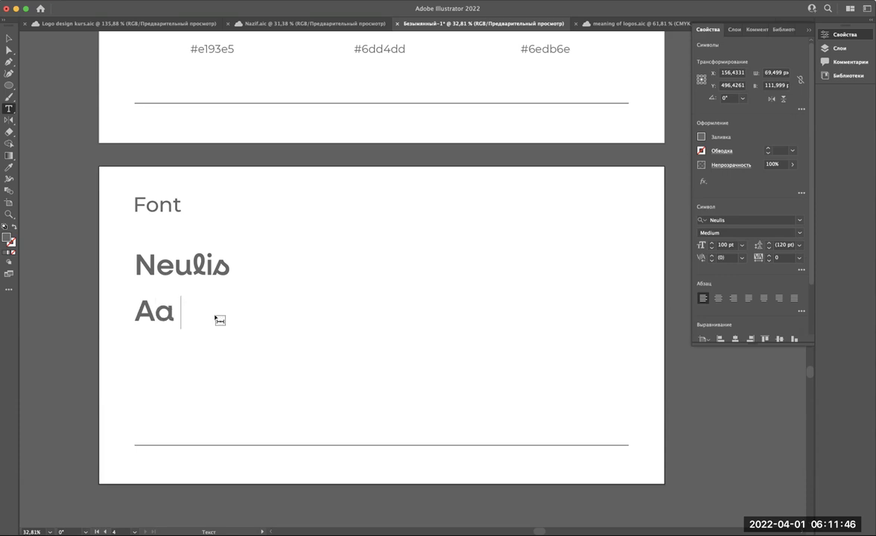
text(Bb)
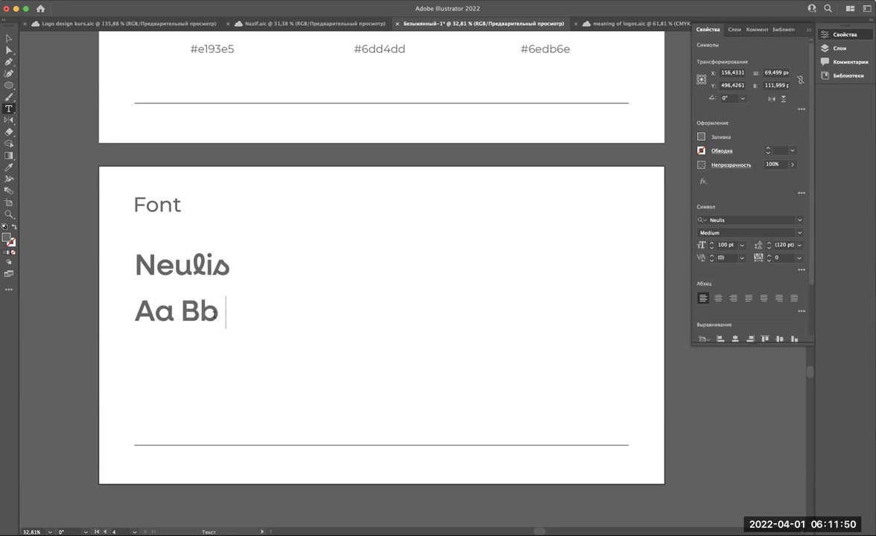
text(Cc)
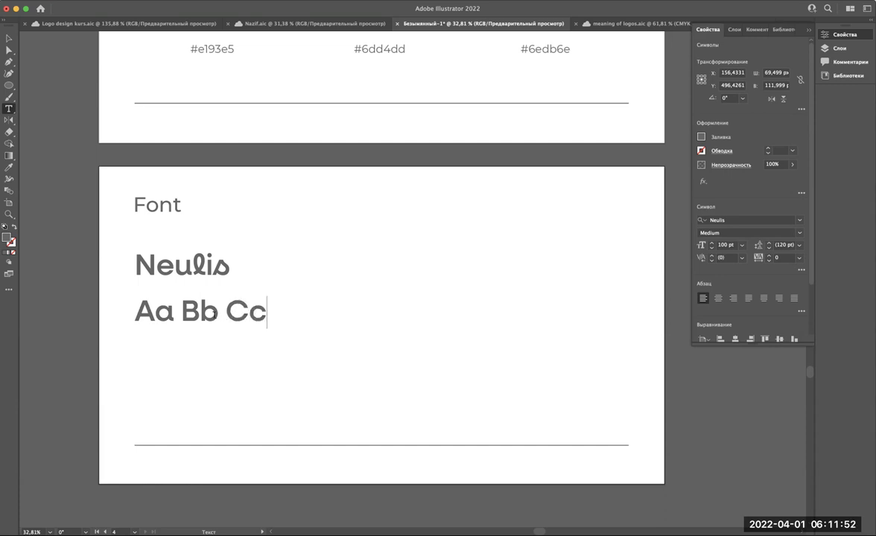
text( DD)
key(BackSpace)
text(d Ee Ff)
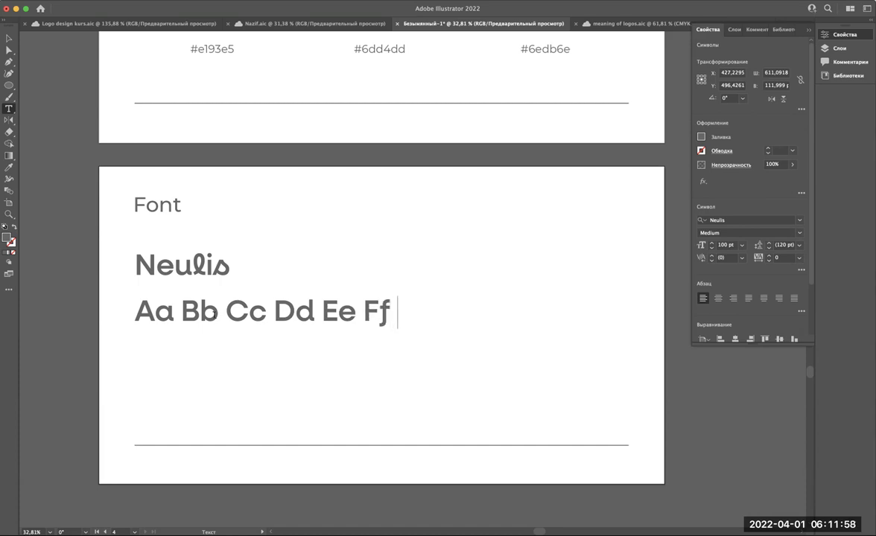
text( Hh )
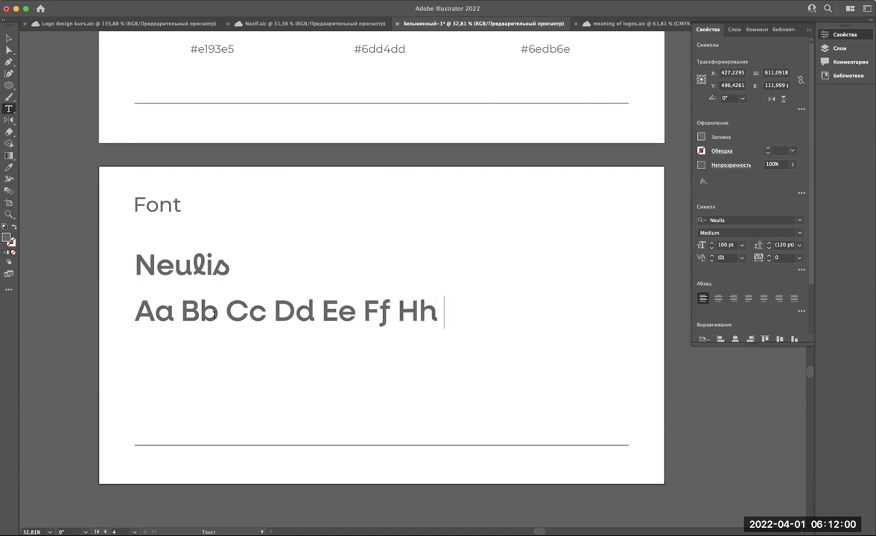
text(Ii G)
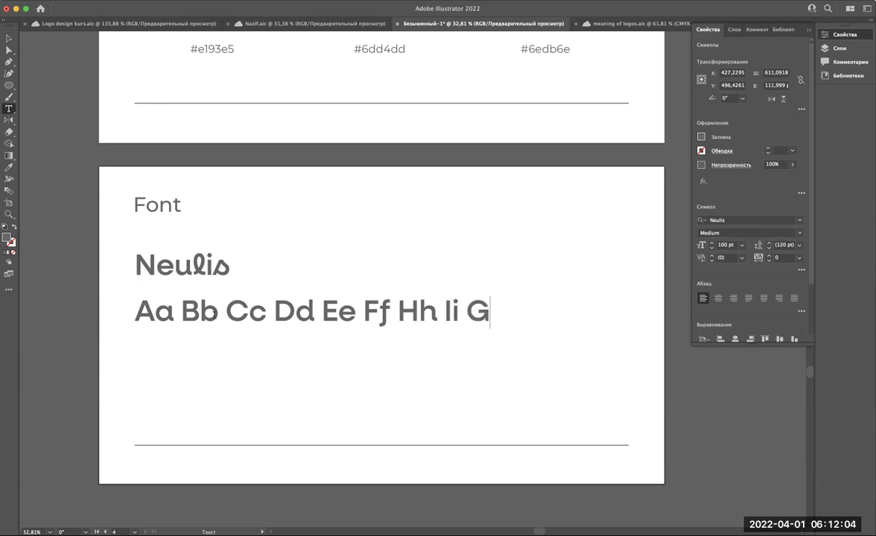
key(BackSpace)
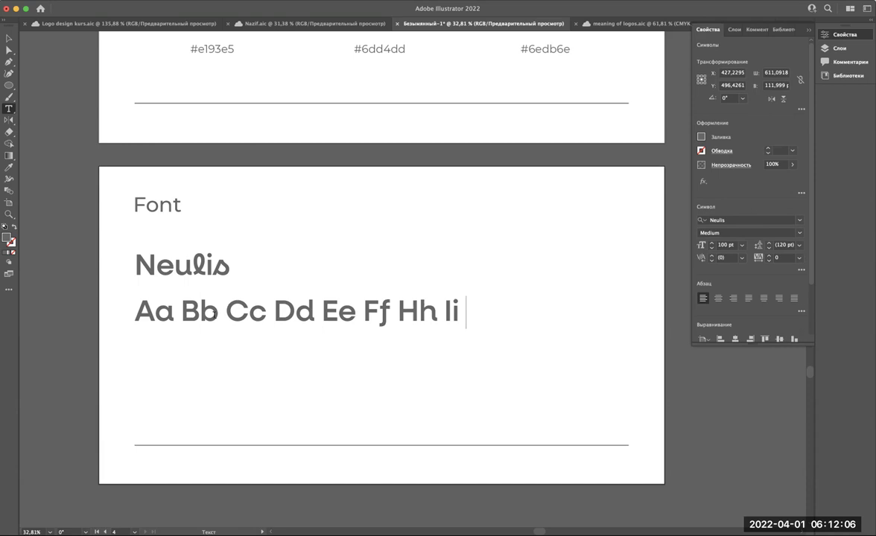
text(Jj K)
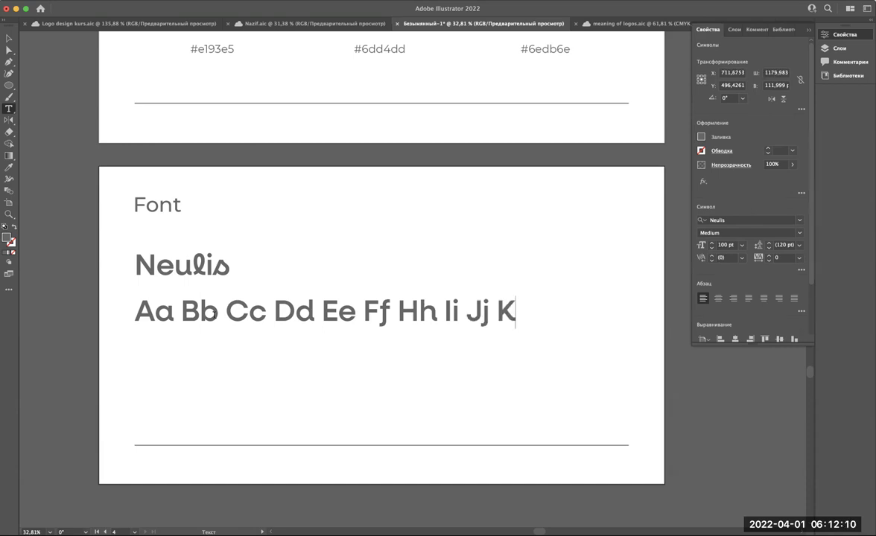
click(395, 309)
text(Gg)
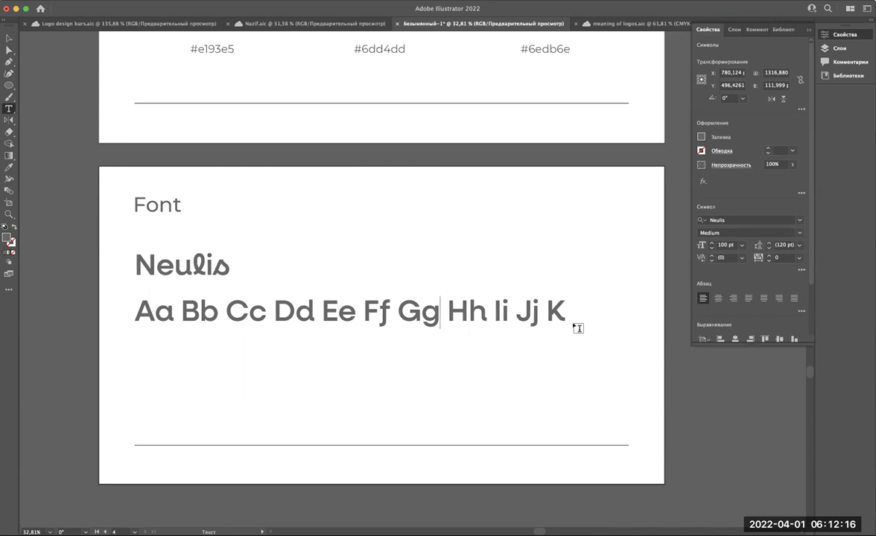
key(BackSpace)
key(BackSpace)
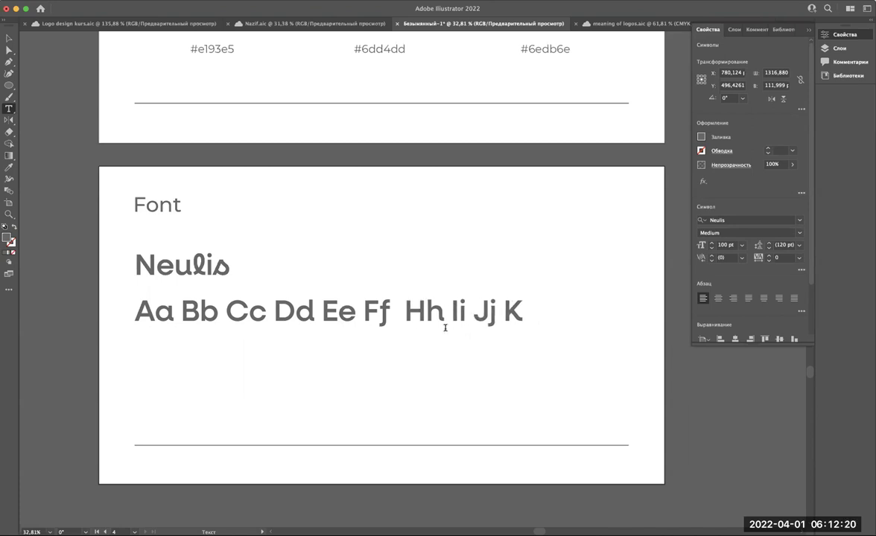
text(G)
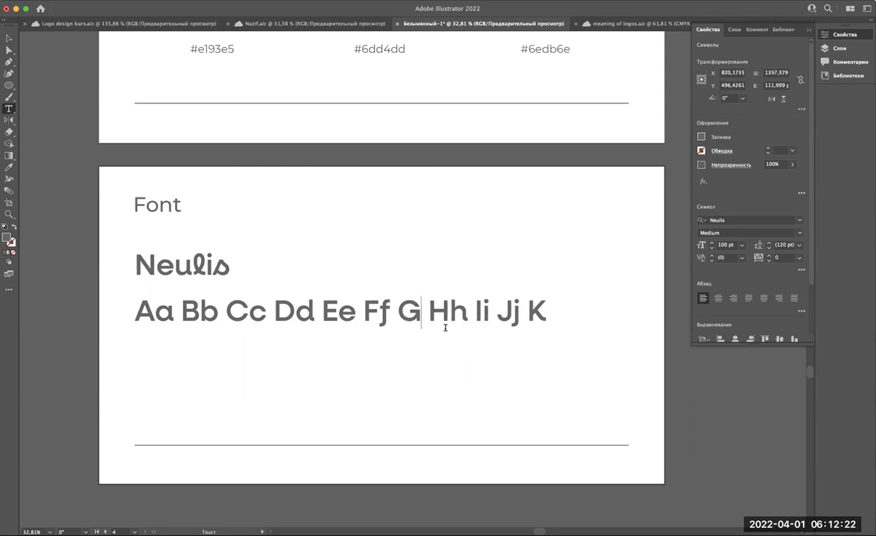
text(g)
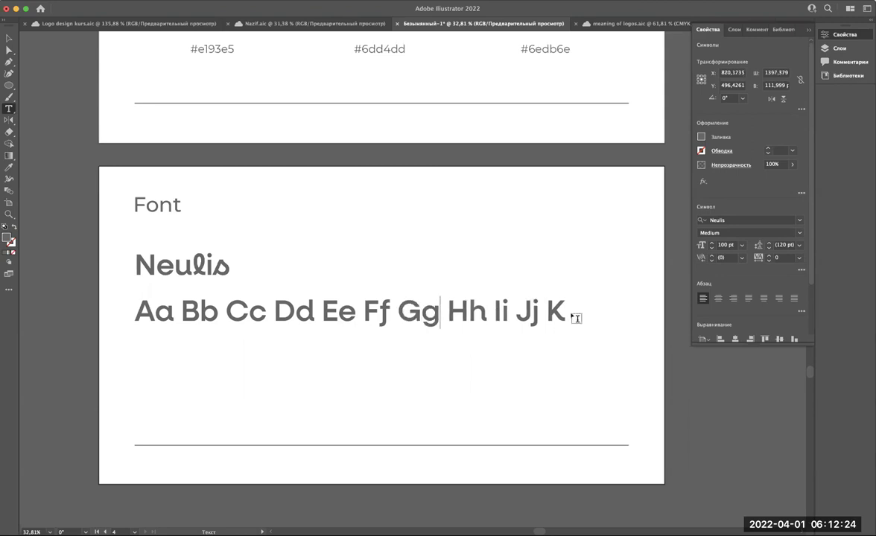
key(Escape)
Step: Finish Kk and Ll, then add a second line from Mm through Zz
click(562, 311)
text(k Ll)
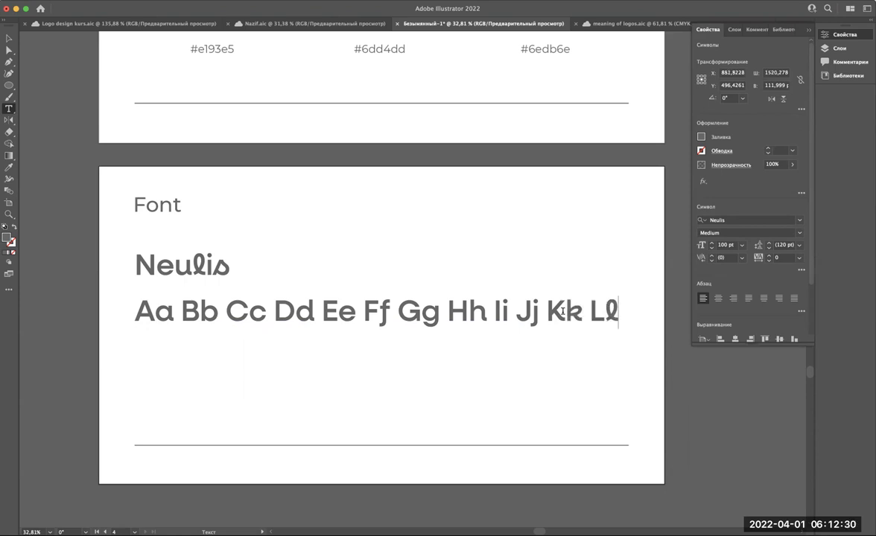
key(Return)
text(Mm )
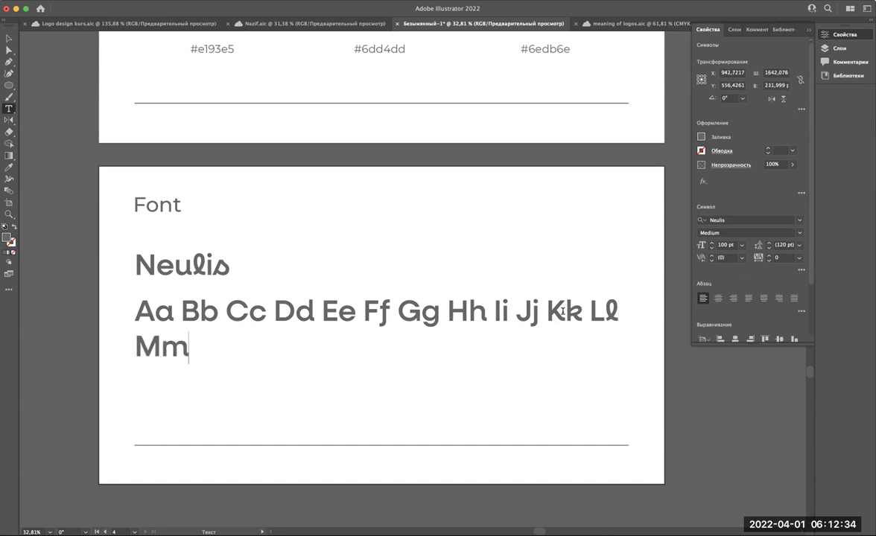
text(NN)
key(BackSpace)
text(n Oo Pp )
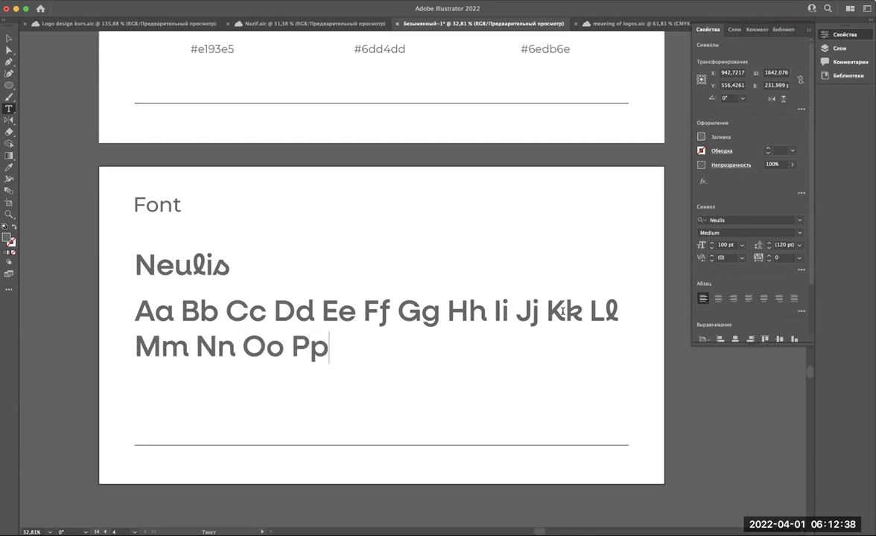
text(Qq )
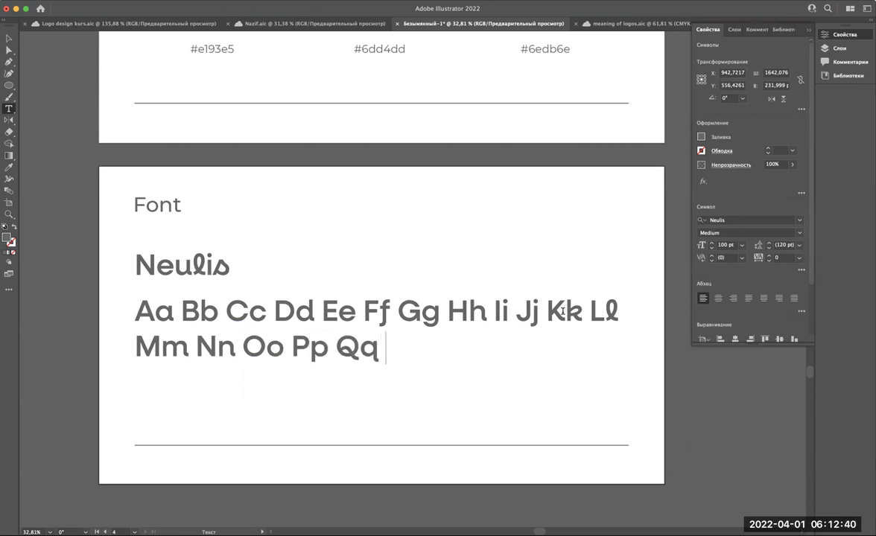
text(Rr Ss Tt Uu Vv )
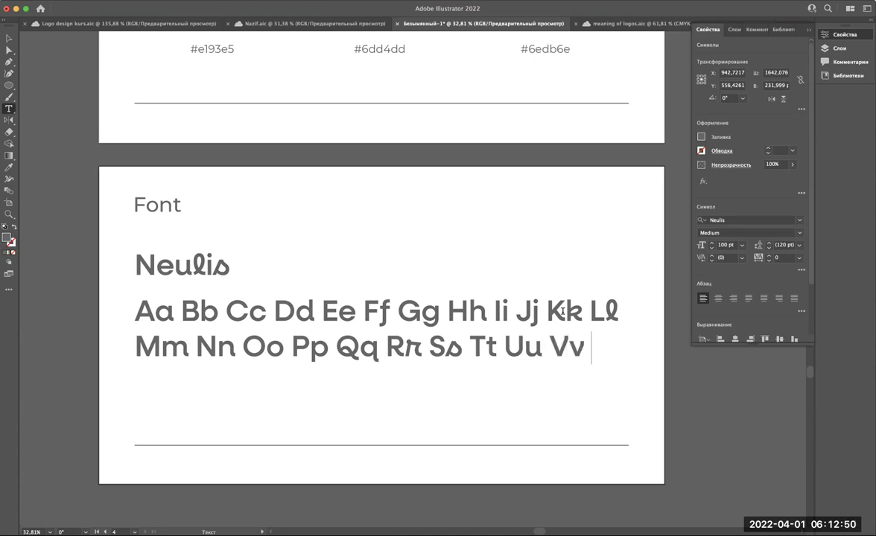
text(Ww )
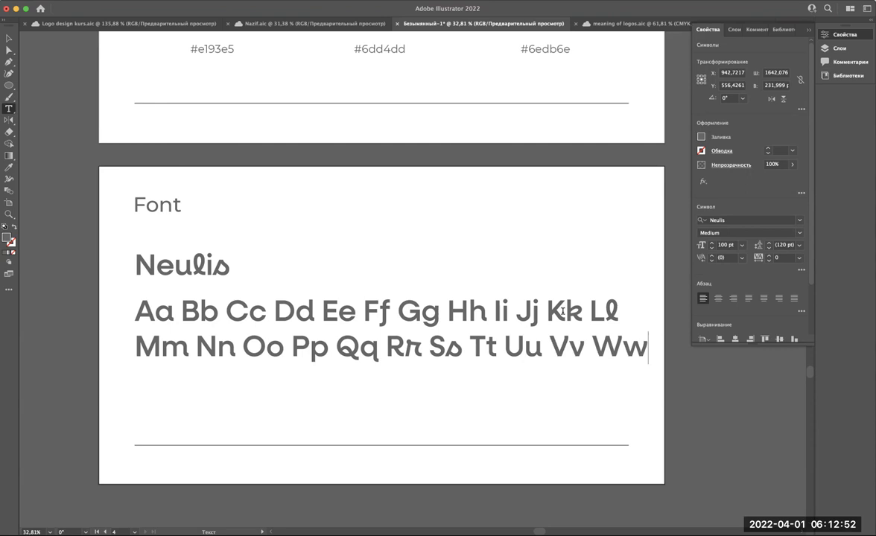
text(Xx )
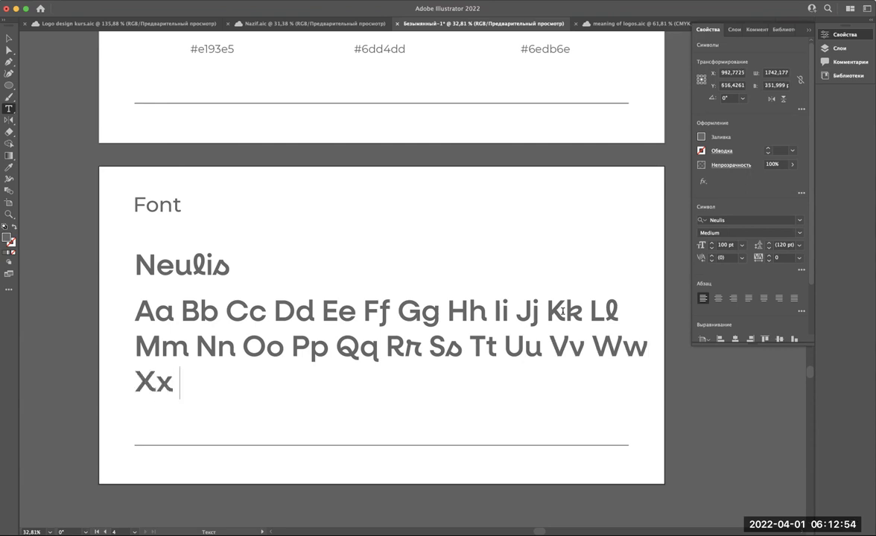
text(Yy )
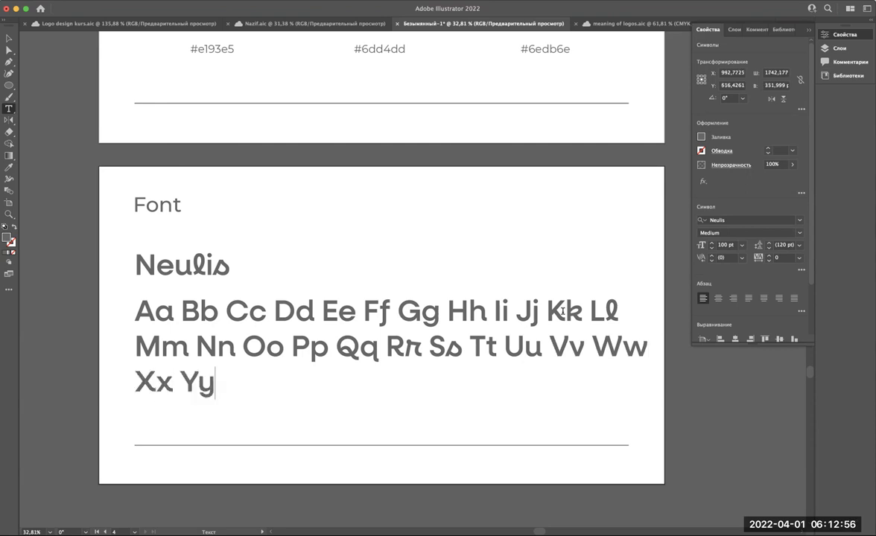
text(Zz)
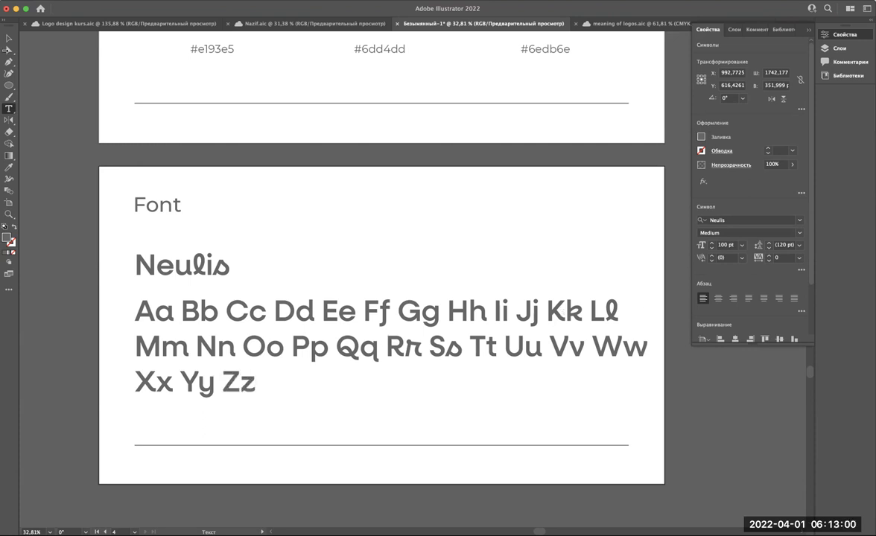
Step: Shrink the specimen block and place it beneath the Neulis heading
click(9, 40)
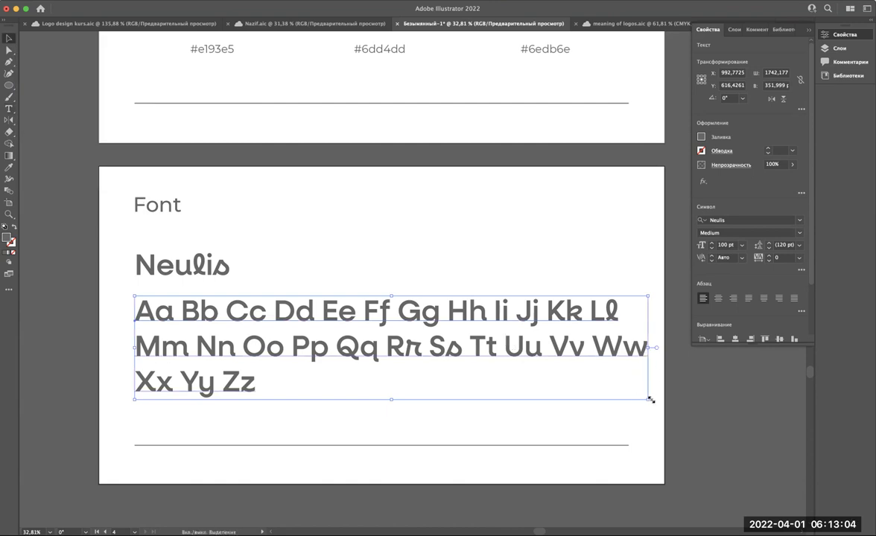
drag(650, 401, 332, 346)
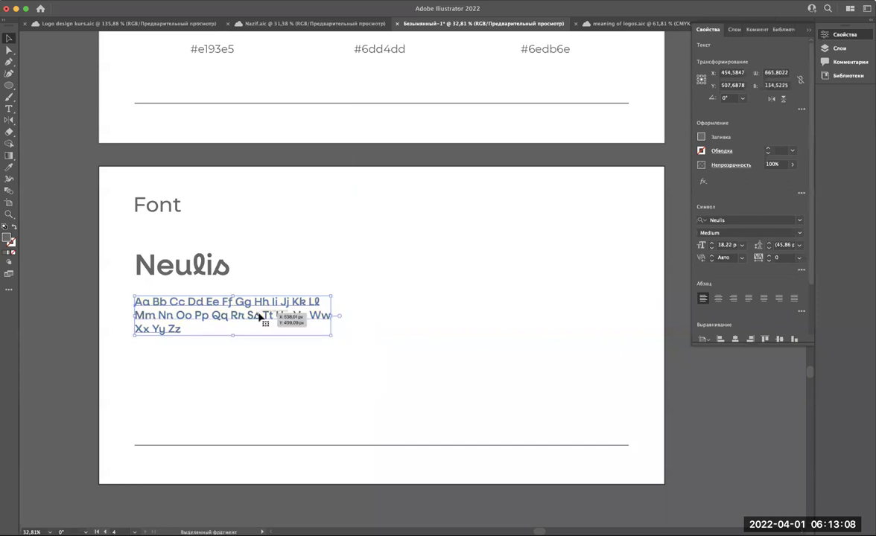
drag(271, 319, 255, 315)
scroll(142, 328, up, 1)
Step: Re-break the specimen so Aa through Zz fill two lines, starting the second at Oo
key(t)
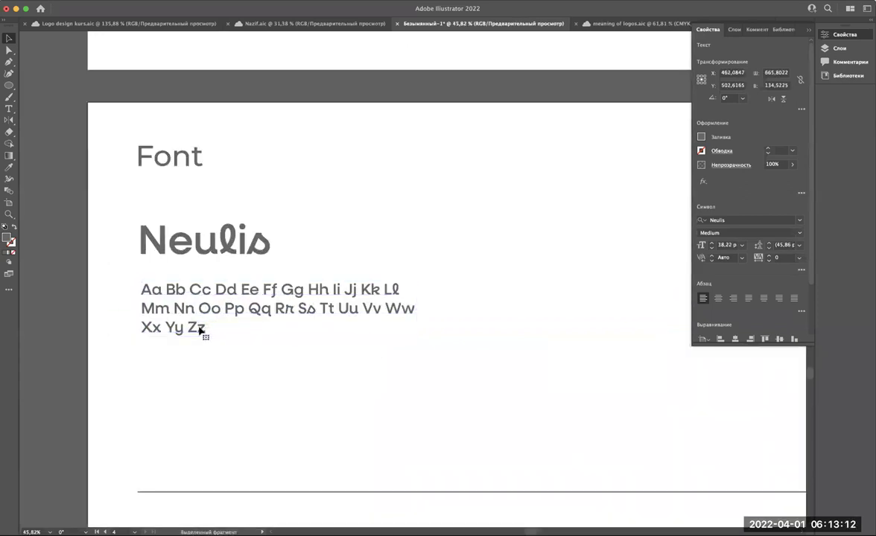
click(206, 328)
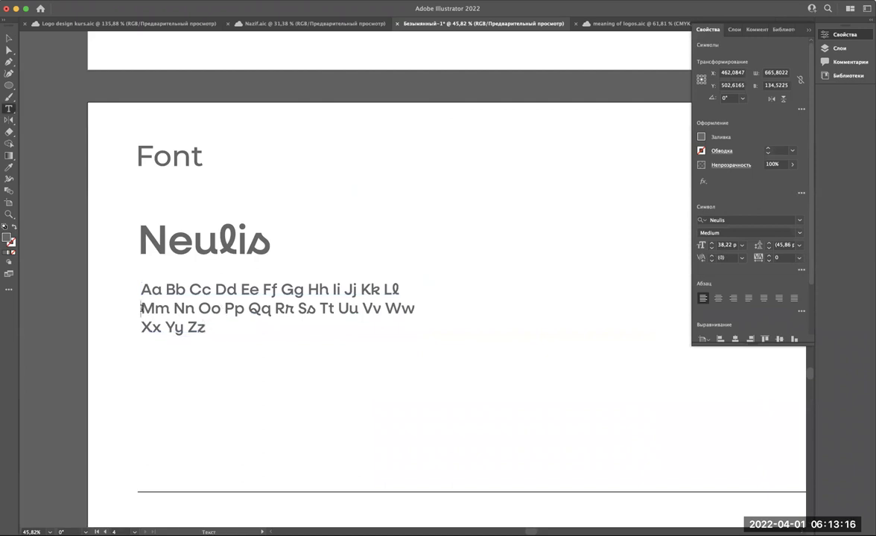
key(BackSpace)
click(452, 282)
key(Return)
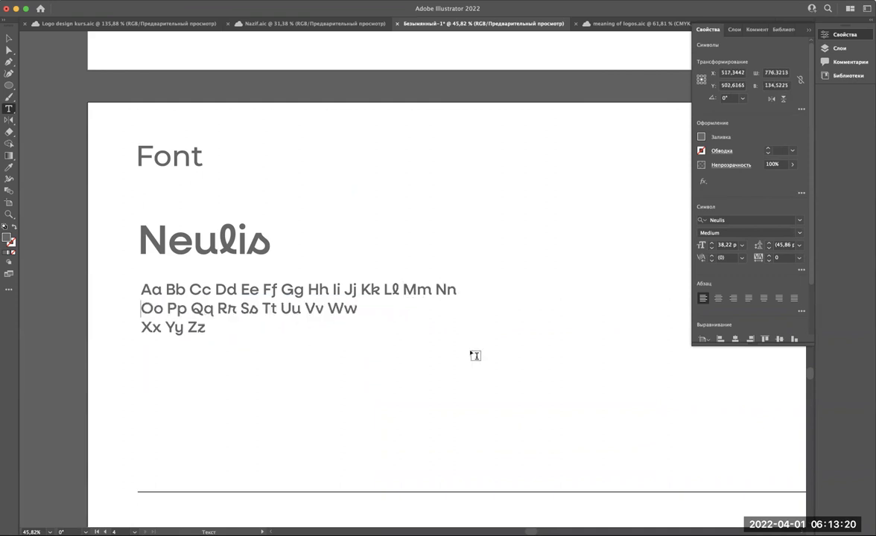
click(141, 327)
key(BackSpace)
click(425, 308)
key(Return)
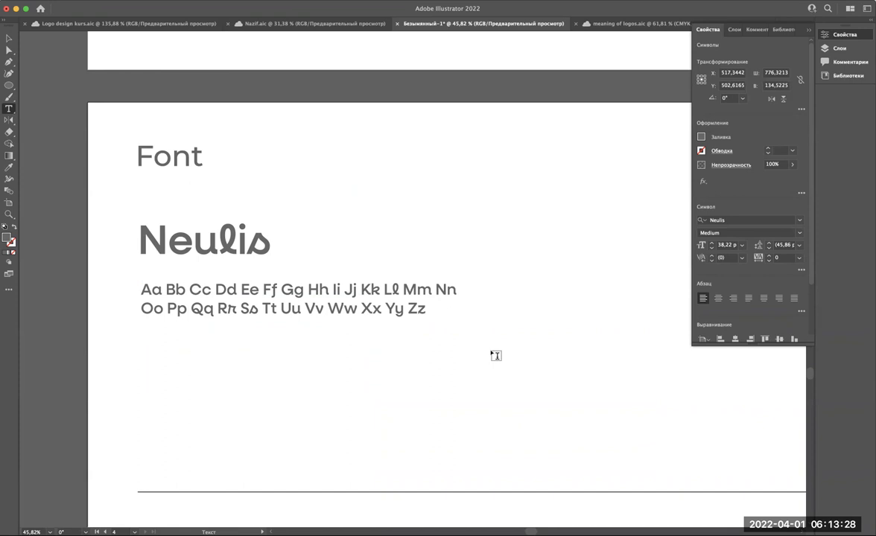
text(1234567890)
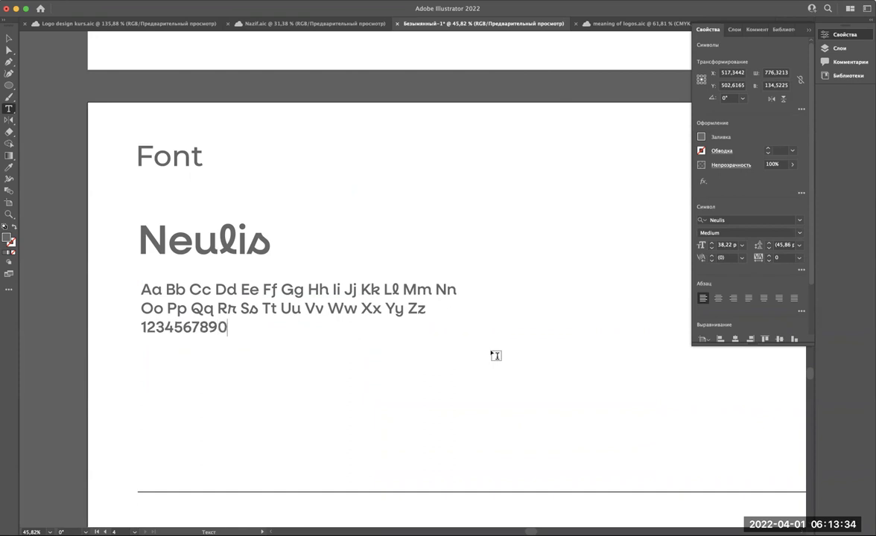
text(-=)
key(BackSpace)
key(BackSpace)
text(@#$%^&*()_+)
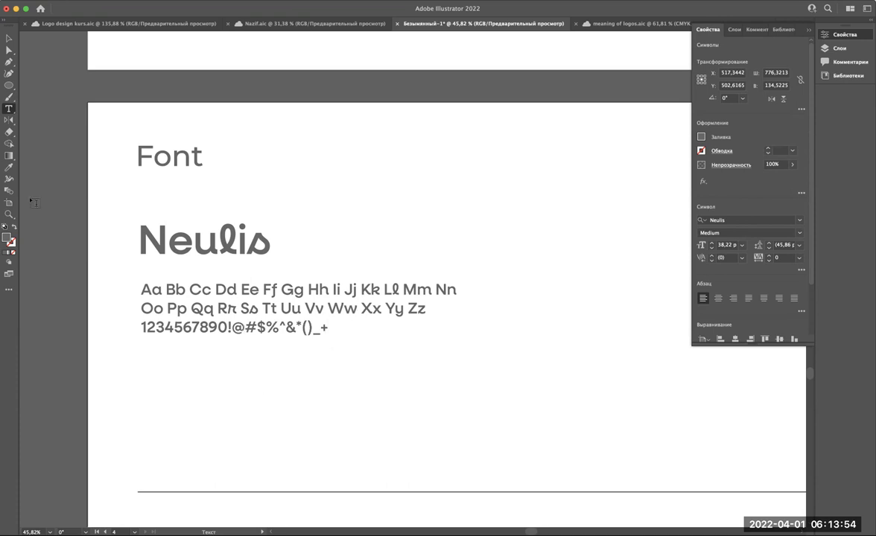
click(9, 38)
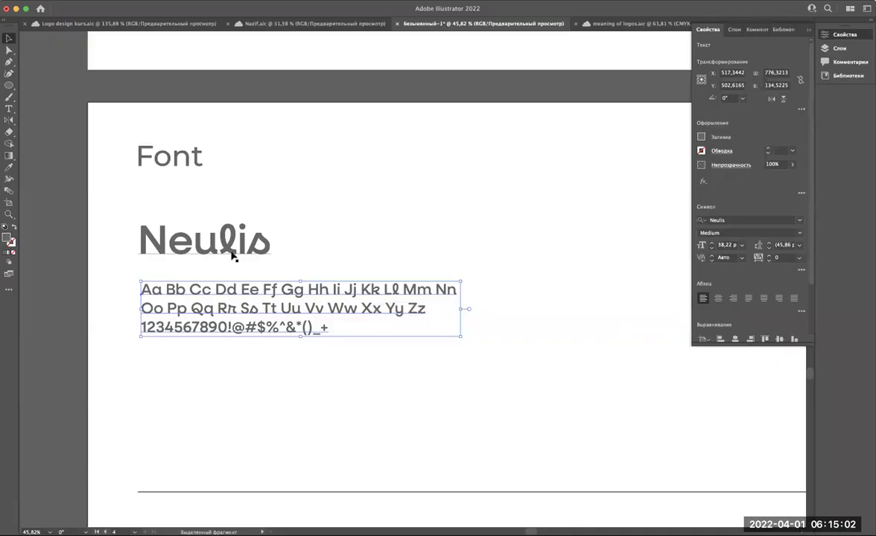
Step: Check the specimen's font family and weight lists, keeping Neulis Medium
click(802, 219)
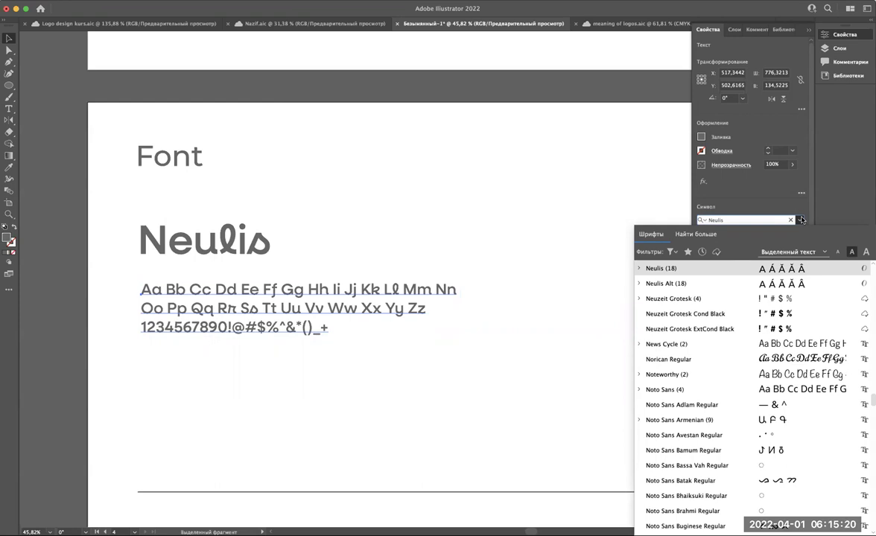
click(801, 220)
click(800, 234)
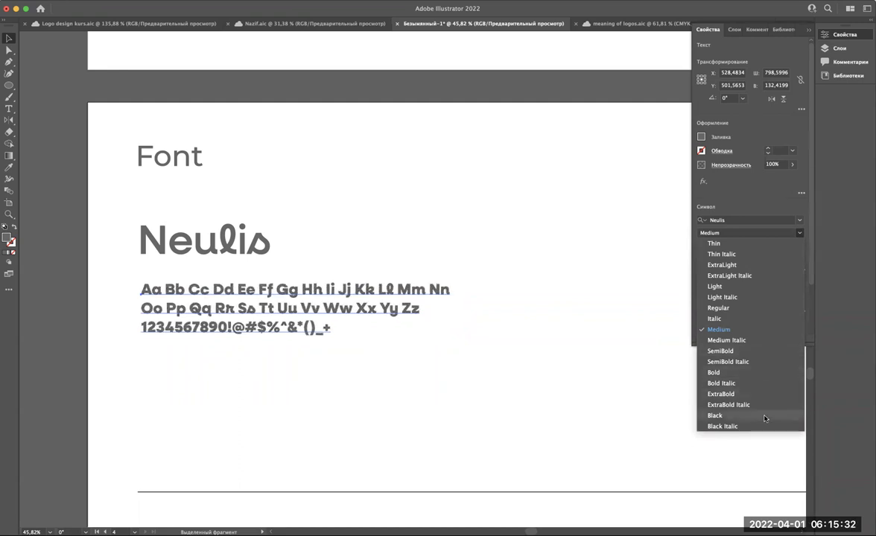
click(387, 371)
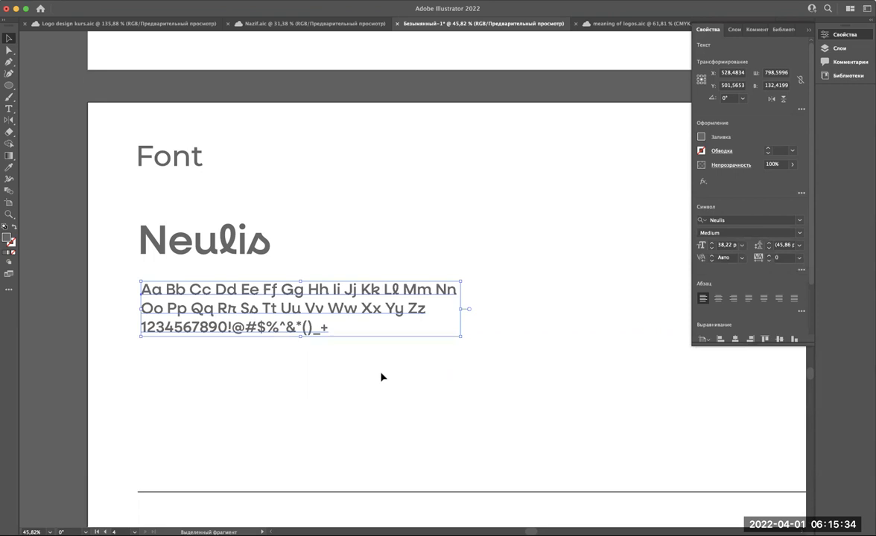
Step: Set the specimen's font size to 30 pt and deselect it
scroll(381, 377, down, 3)
scroll(382, 377, down, 2)
scroll(381, 377, up, 3)
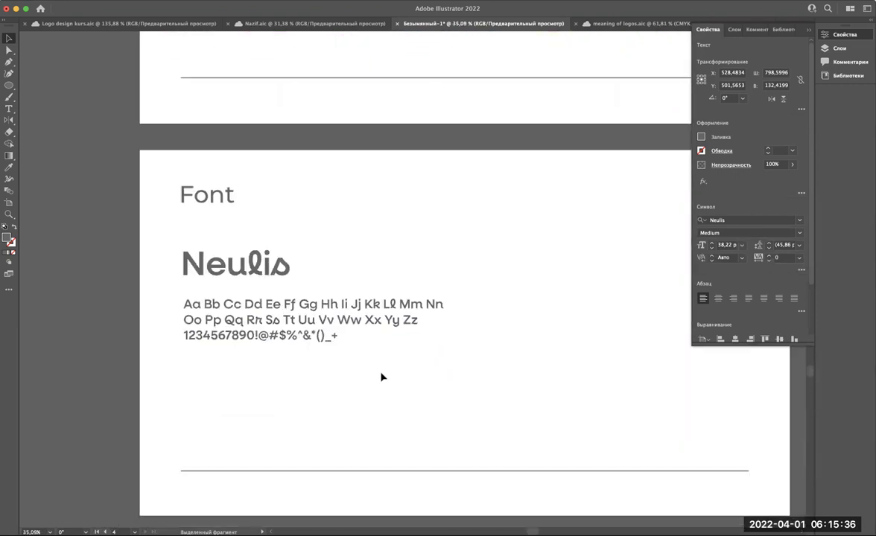
scroll(381, 377, up, 2)
scroll(282, 270, down, 2)
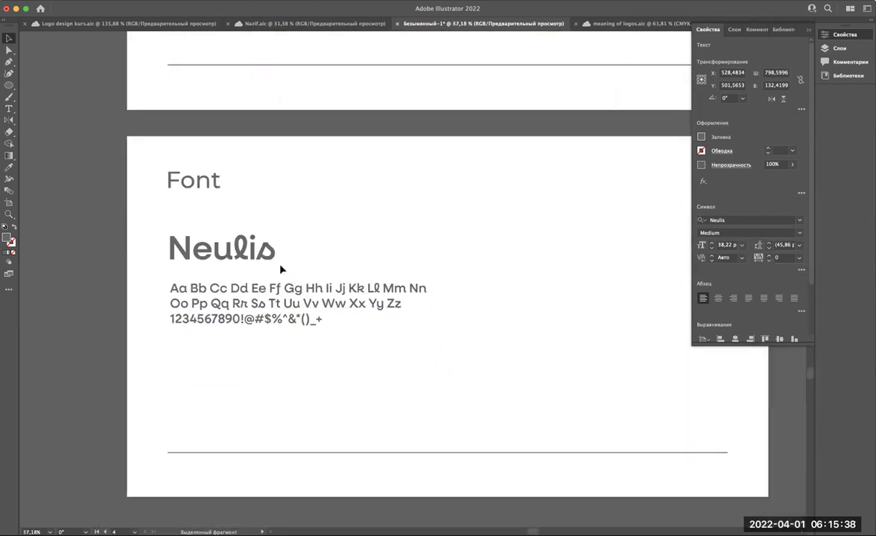
scroll(282, 269, down, 2)
scroll(240, 360, up, 2)
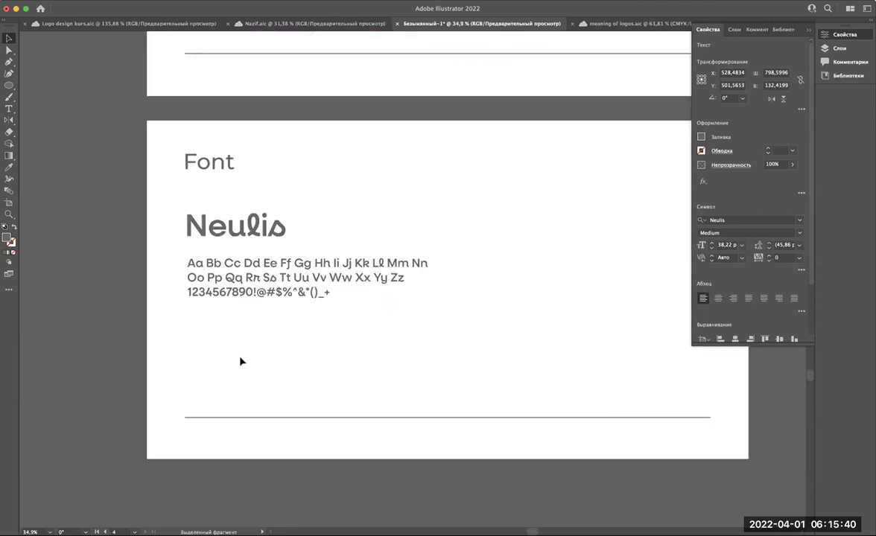
scroll(240, 359, up, 4)
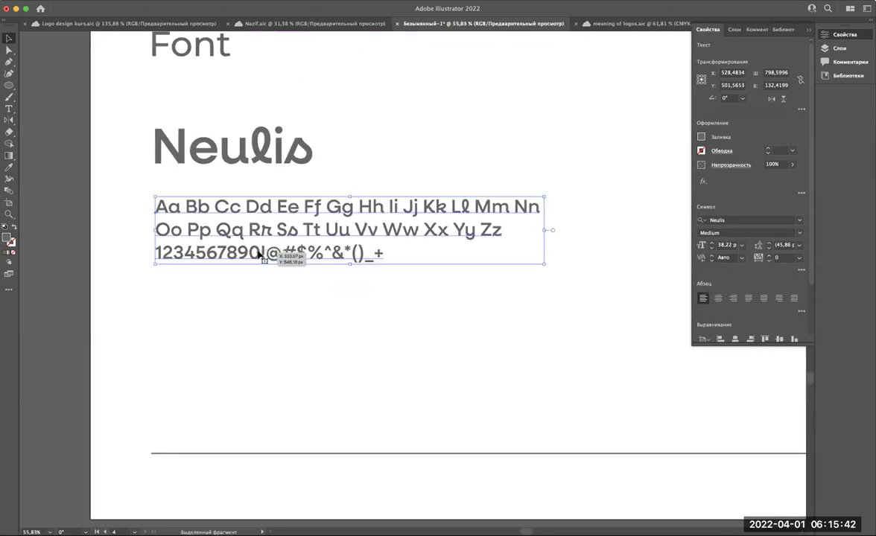
scroll(259, 251, down, 5)
click(728, 245)
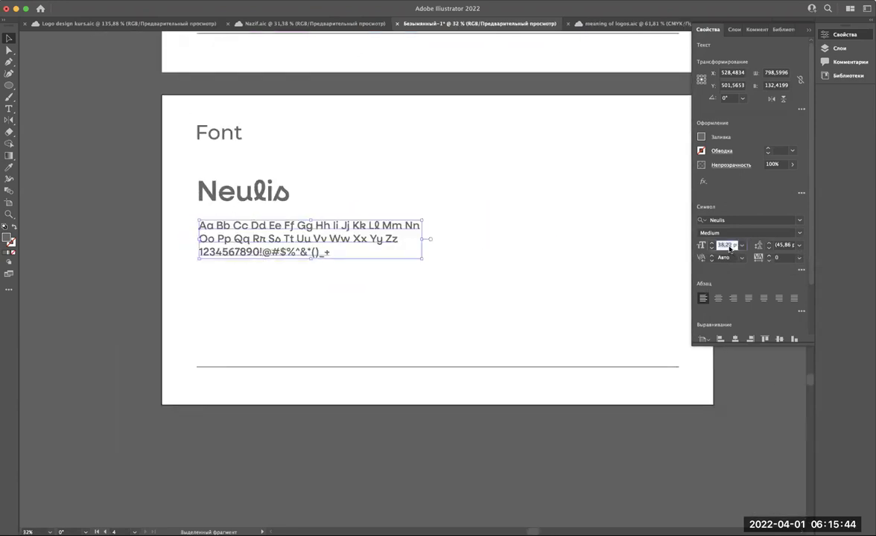
text(30)
key(Return)
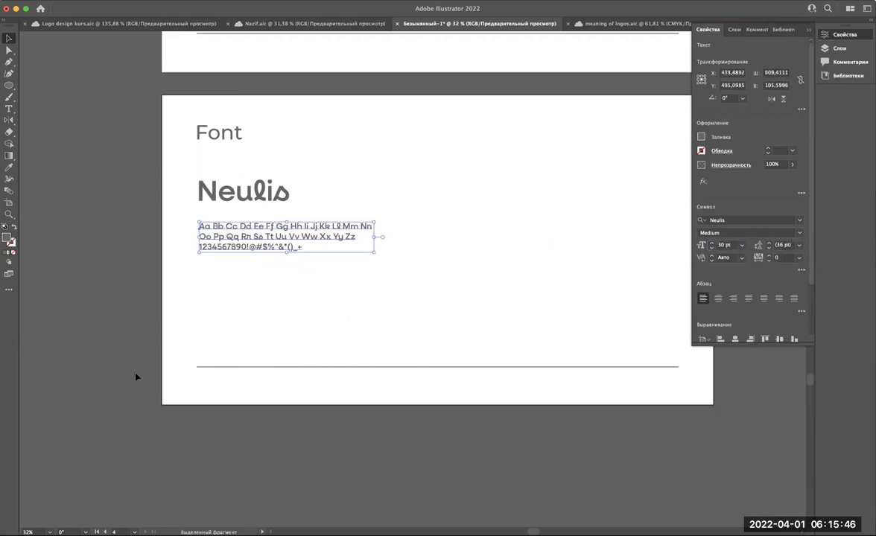
click(296, 323)
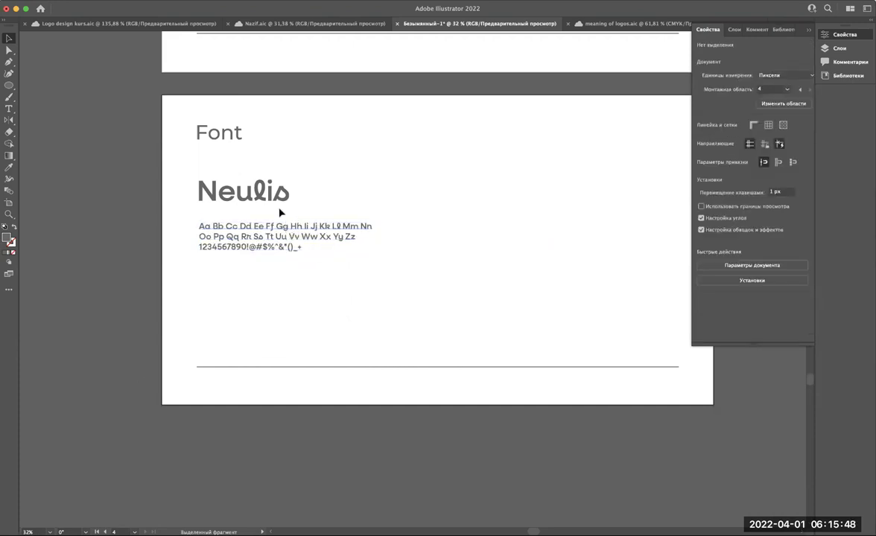
Step: Move the specimen block to the upper right of the Font page
scroll(279, 211, right, 3)
scroll(263, 234, down, 2)
drag(256, 250, 509, 193)
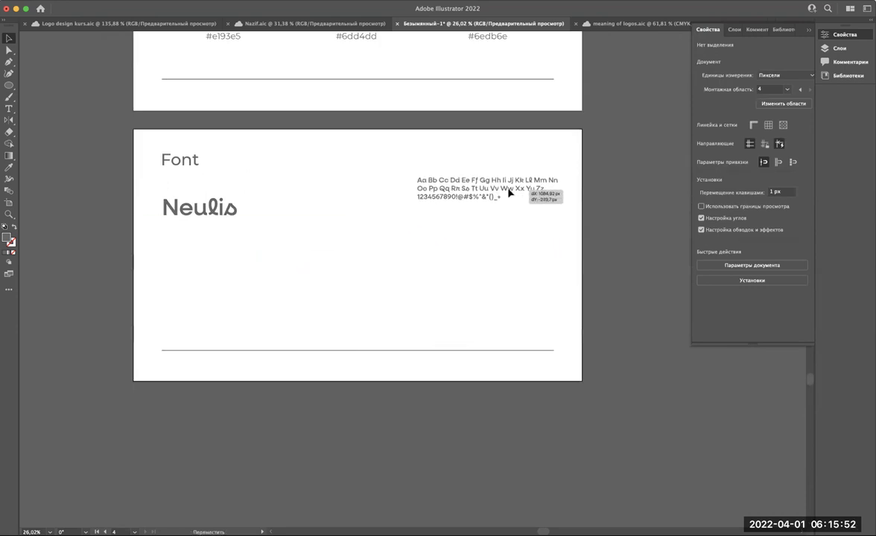
drag(509, 193, 508, 192)
Step: Move the Neulis heading down to the left middle and drag out a copy below it
drag(231, 209, 307, 196)
scroll(308, 196, up, 3)
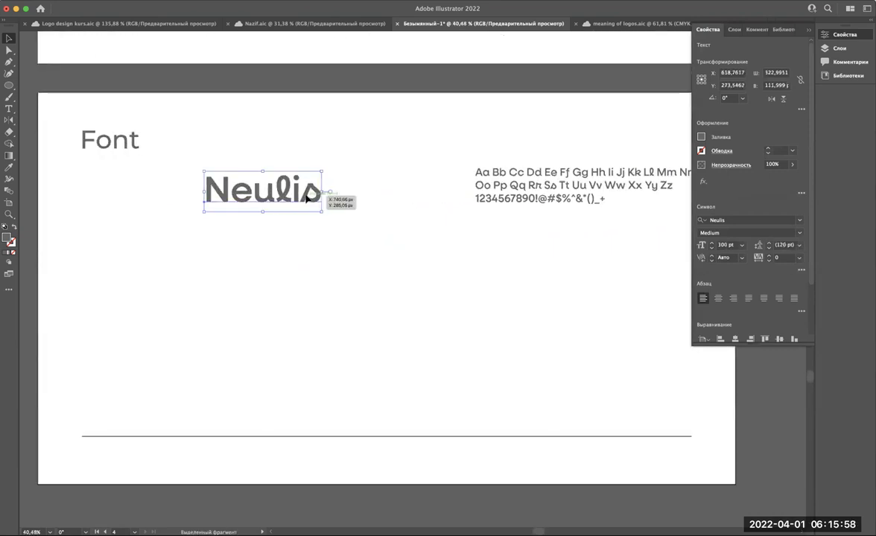
mouse_move(307, 196)
mouse_down()
mouse_move(173, 255)
mouse_move(170, 279)
mouse_up()
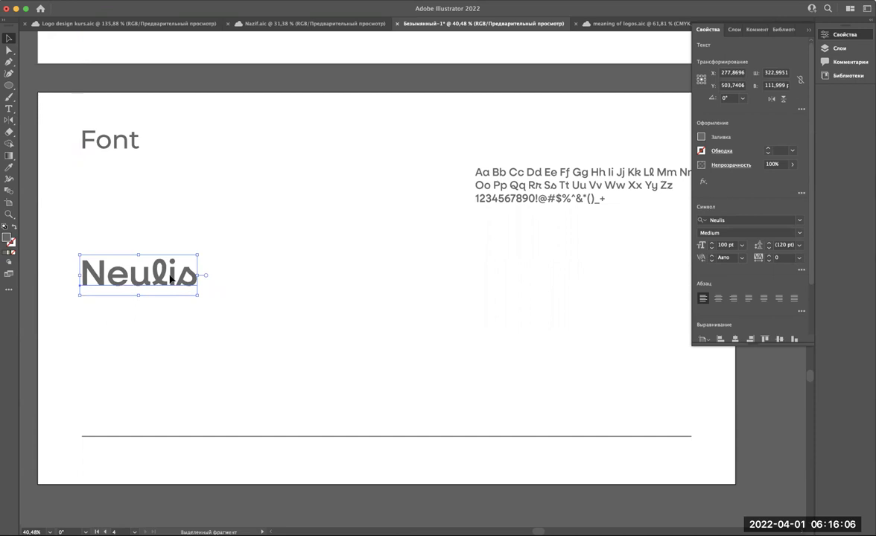
scroll(170, 279, down, 3)
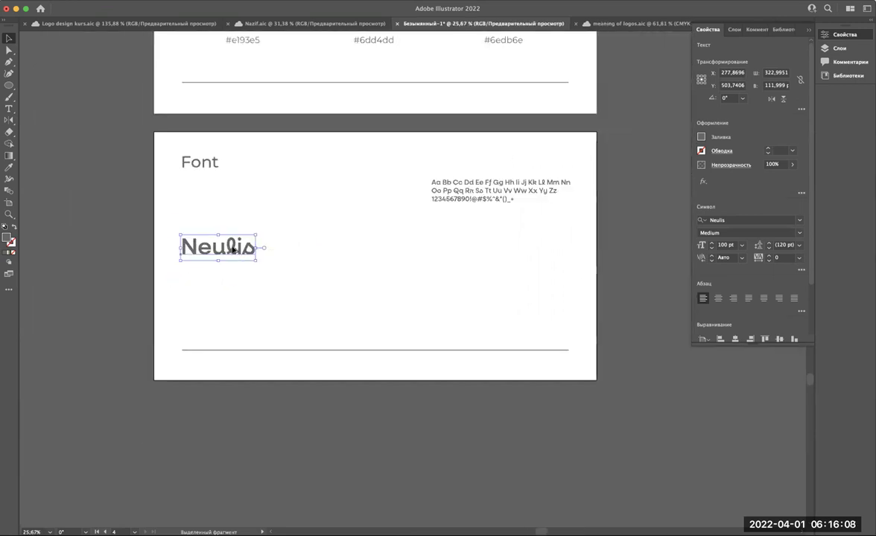
drag(253, 240, 319, 301)
Step: Change the heading copy to 'Aa', enlarge it hugely, and move it toward the lower left
double_click(313, 312)
text(Aa)
click(8, 40)
click(260, 311)
drag(285, 295, 370, 235)
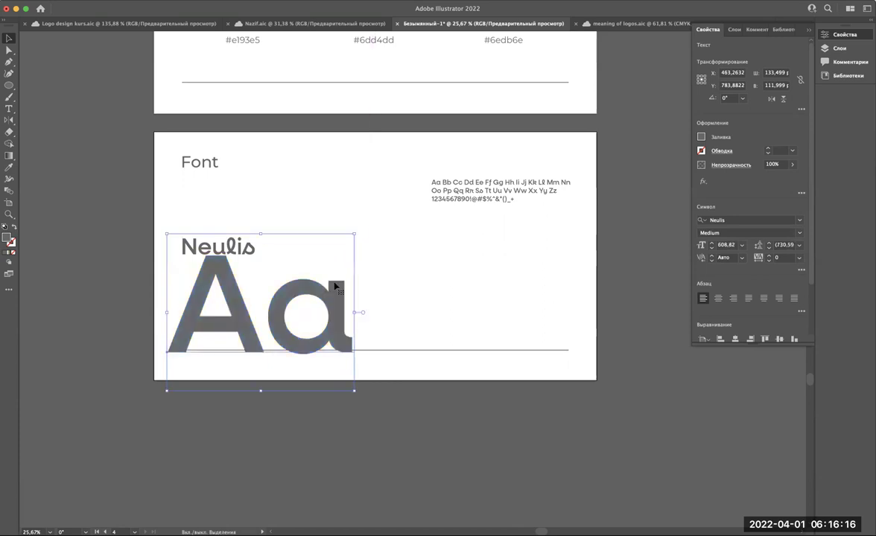
drag(335, 292, 321, 319)
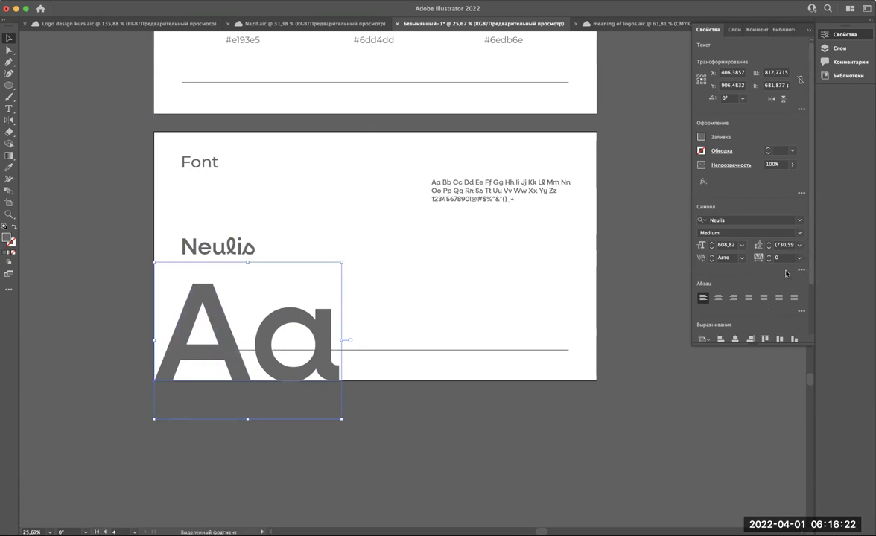
Step: Fade the Aa to 10% opacity, remove the bottom divider line, and settle Aa lower-left
scroll(782, 264, down, 2)
scroll(773, 246, up, 2)
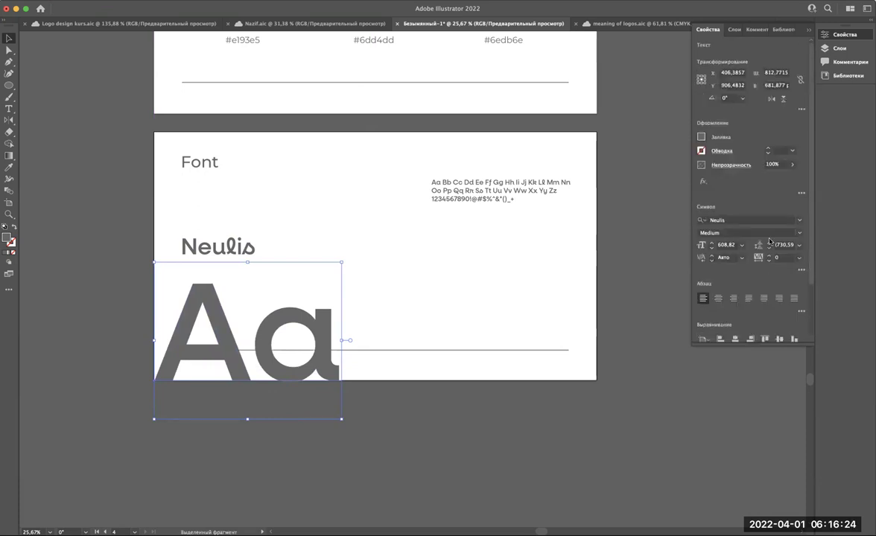
click(794, 164)
drag(791, 178, 759, 183)
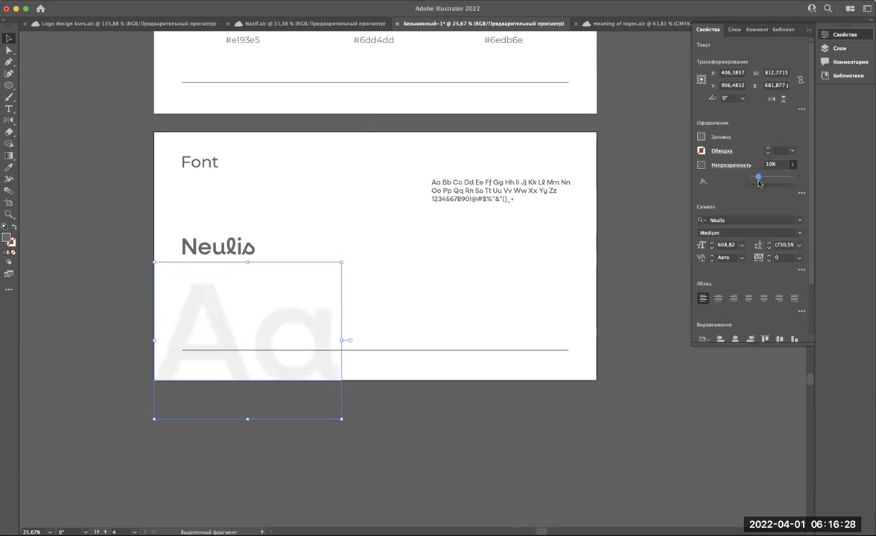
mouse_move(315, 329)
mouse_down()
mouse_move(287, 295)
mouse_move(264, 288)
mouse_move(299, 315)
mouse_move(284, 329)
mouse_up()
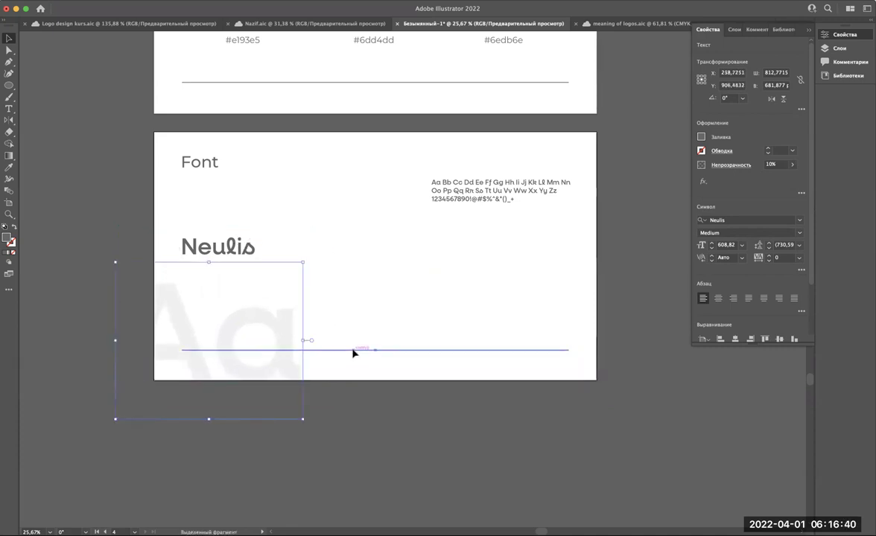
click(353, 350)
mouse_move(290, 329)
mouse_down()
mouse_move(305, 330)
mouse_move(257, 326)
mouse_move(315, 326)
mouse_move(301, 330)
mouse_up()
mouse_move(250, 247)
mouse_down()
mouse_move(251, 270)
mouse_move(296, 276)
mouse_move(289, 248)
mouse_move(245, 253)
mouse_up()
Step: Add a 'Light' heading line above the glyph rows of the sample
click(469, 195)
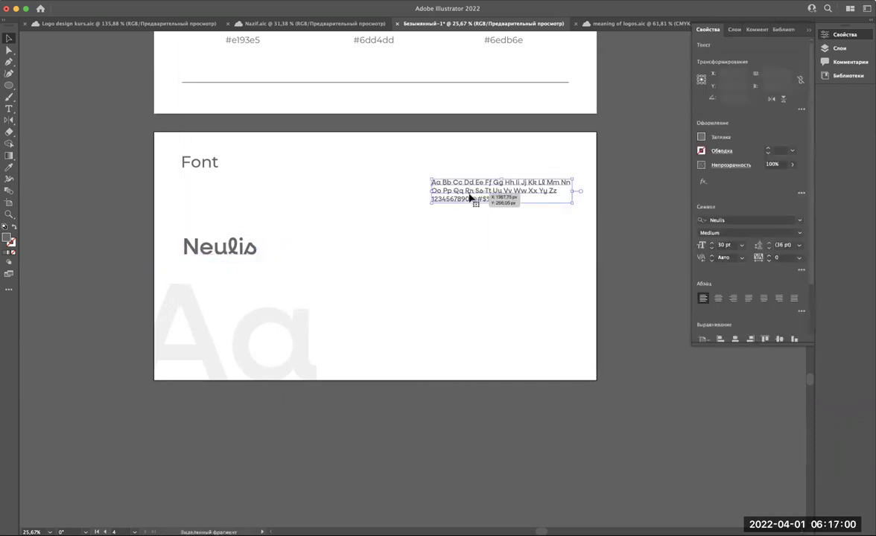
scroll(469, 196, up, 3)
scroll(469, 196, down, 3)
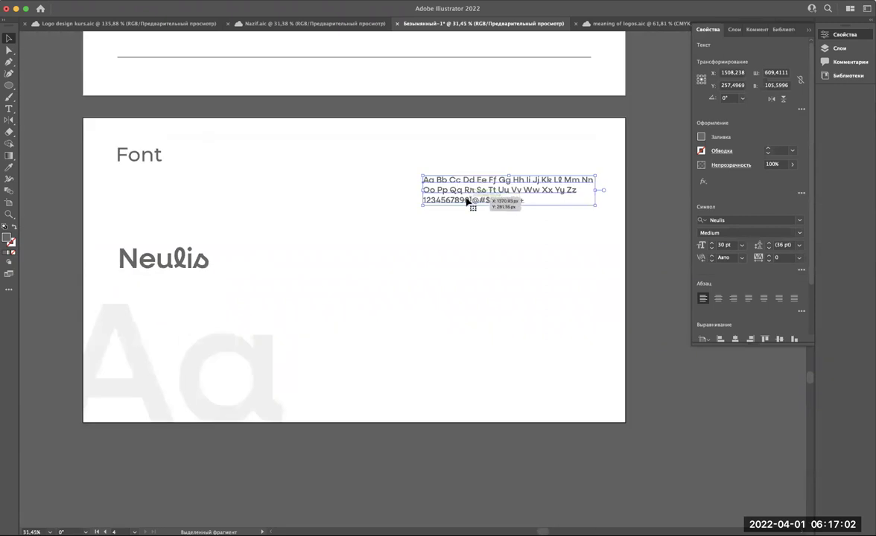
scroll(474, 195, up, 1)
scroll(461, 216, up, 2)
scroll(386, 228, up, 2)
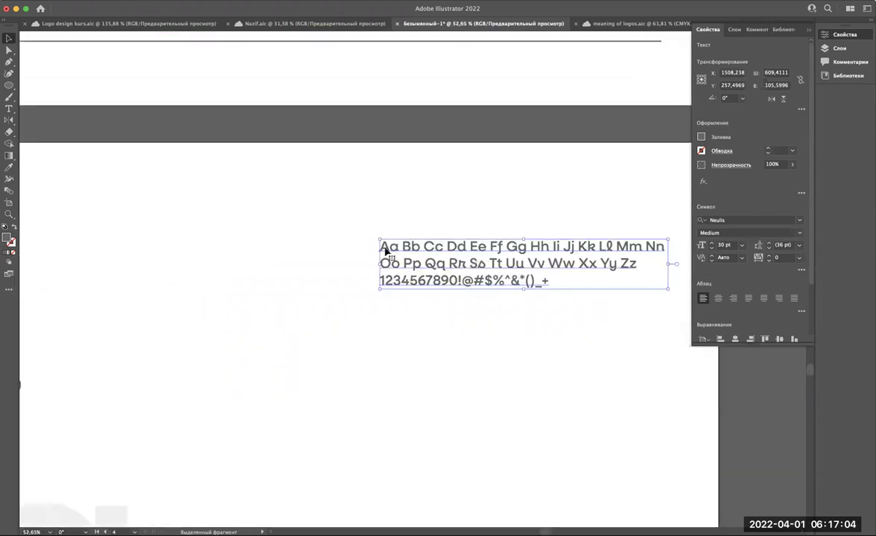
double_click(383, 250)
key(Return)
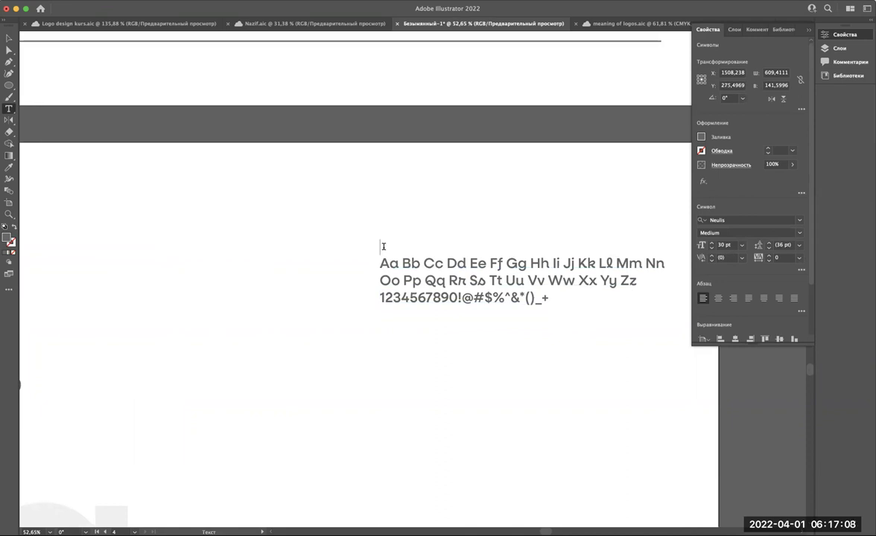
text(Light)
Step: Apply the Neulis Light weight to the whole sample block
key(super+a)
click(767, 232)
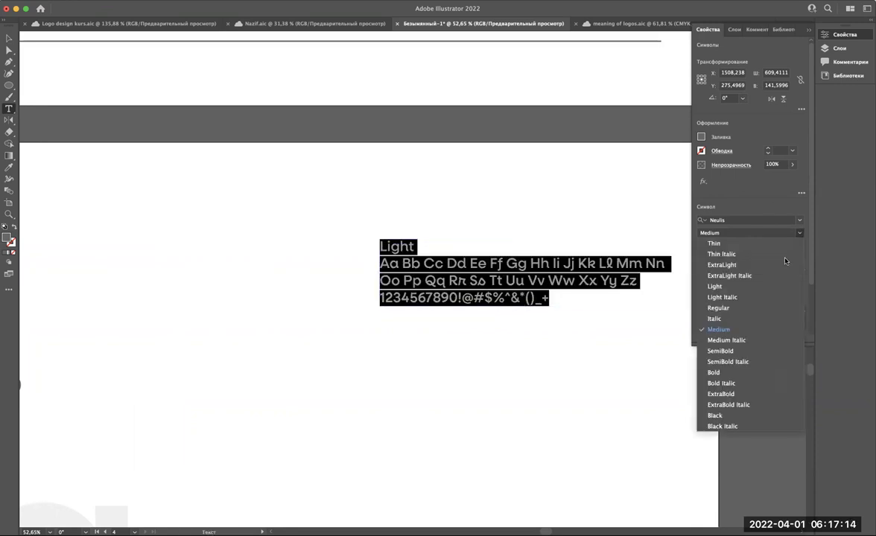
click(714, 287)
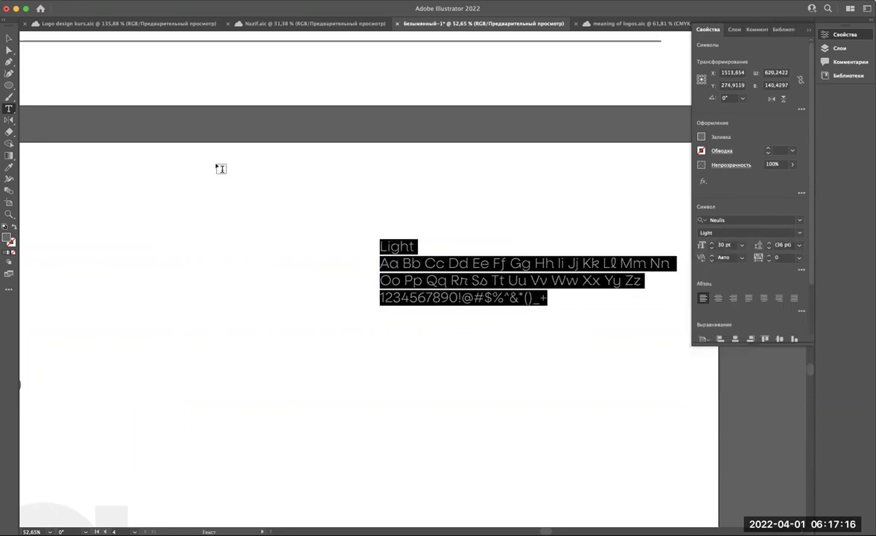
click(9, 38)
scroll(298, 212, down, 2)
scroll(298, 212, right, 2)
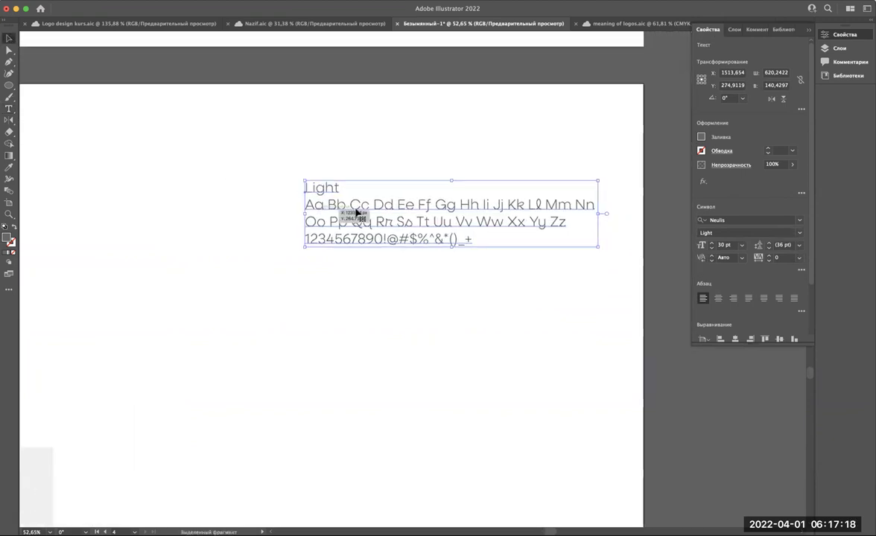
Step: Switch the sample to Neulis Thin and relabel its heading 'Thin'
click(768, 234)
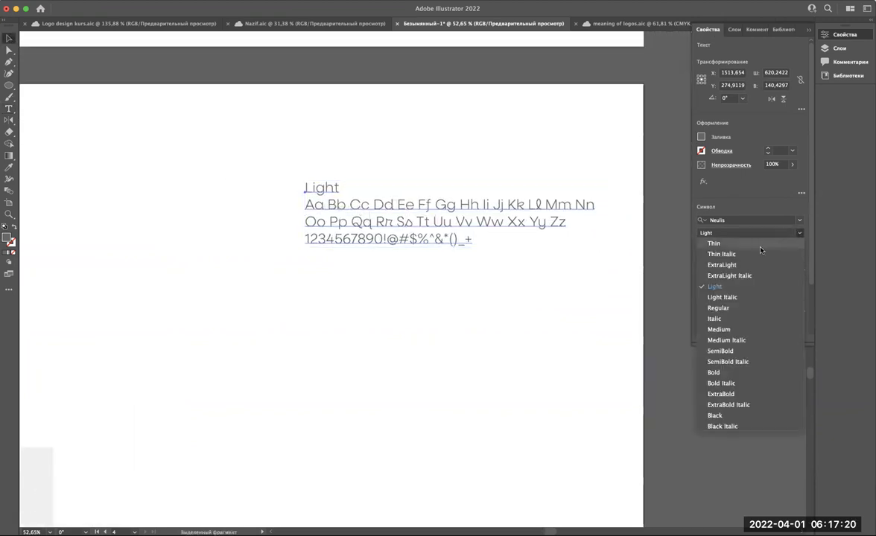
click(744, 244)
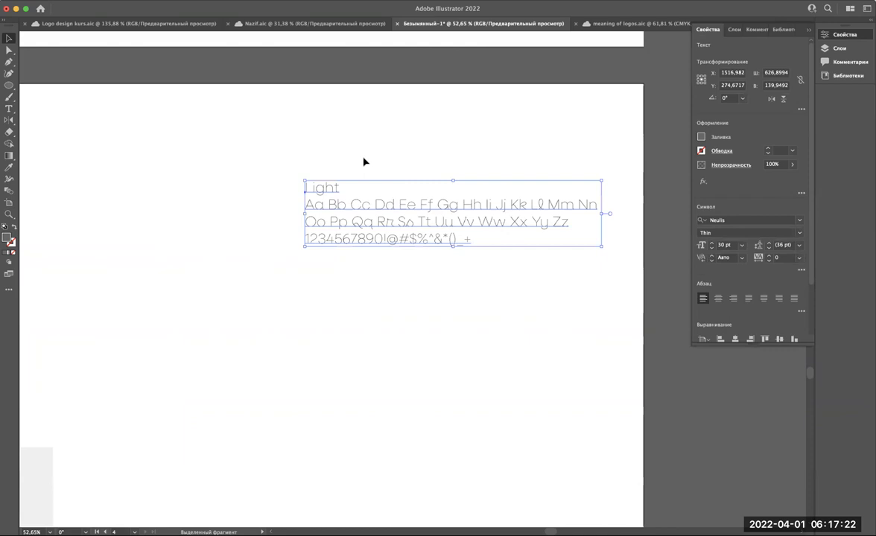
double_click(323, 188)
text(ThinAa Bb Cc Dd Ee Ff Gg Hh Ii Jj Kk Ll Mm Nn)
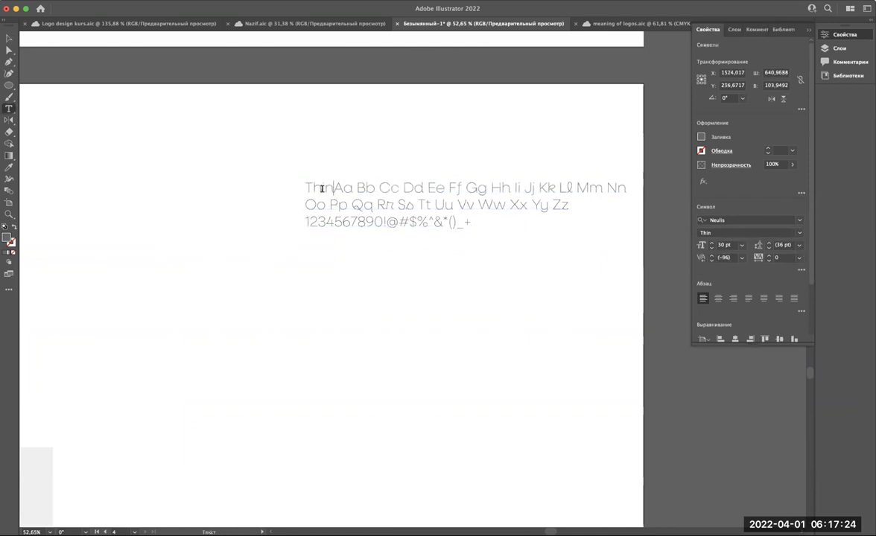
key(Return)
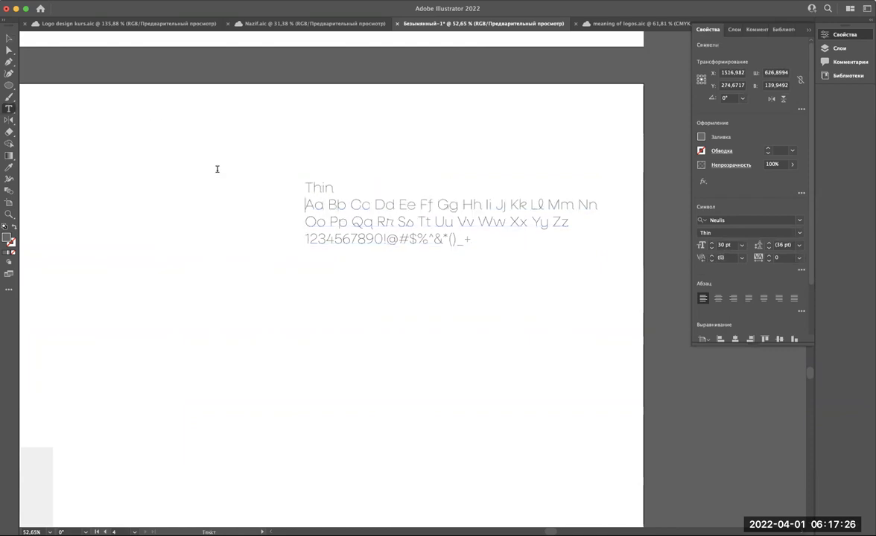
key(Escape)
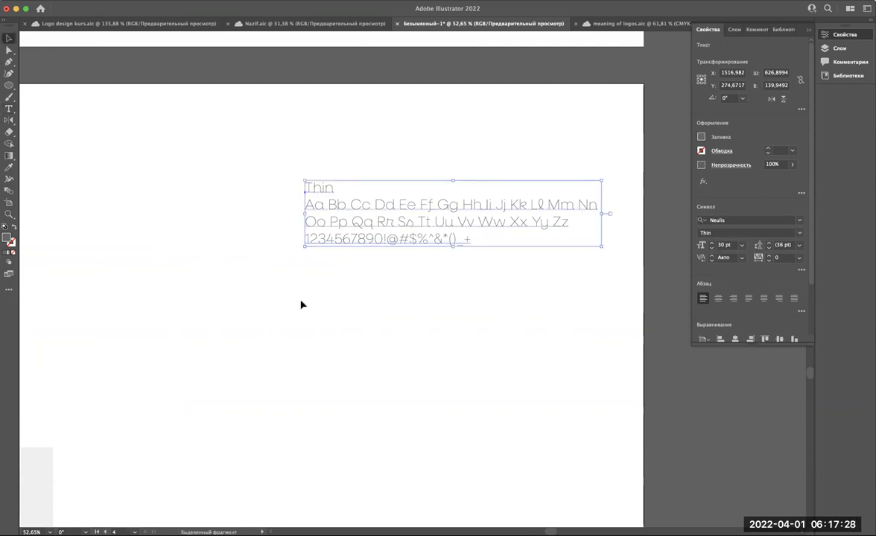
Step: Shift the Thin sample slightly left and check the Neulis and Font headings' settings
scroll(302, 305, down, 3)
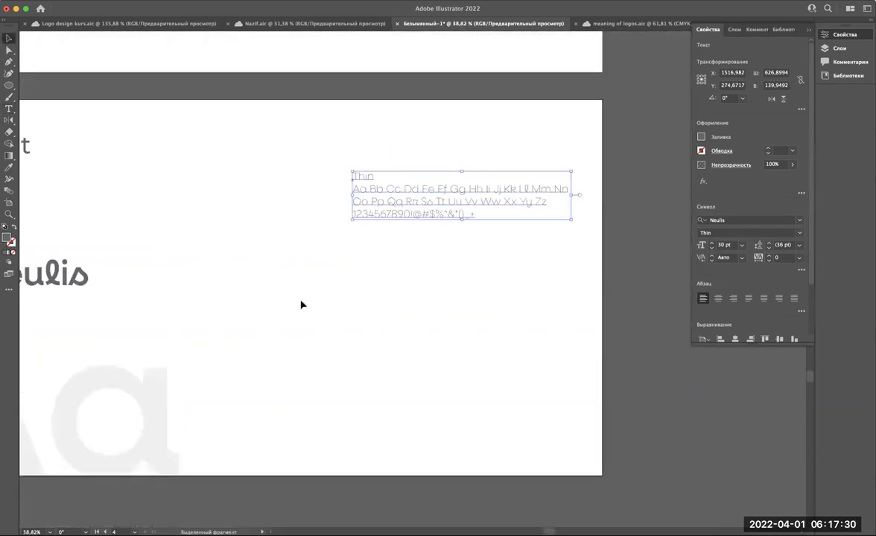
scroll(361, 296, down, 3)
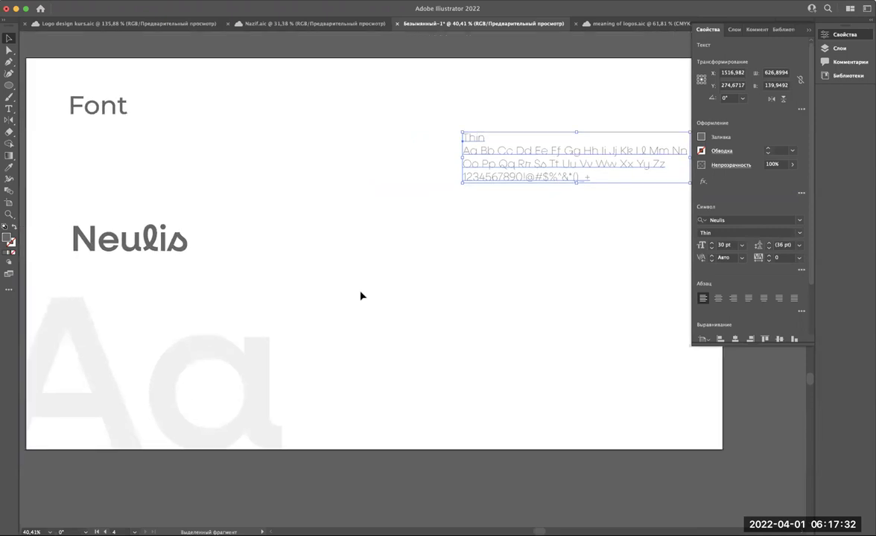
scroll(360, 296, right, 2)
drag(475, 150, 427, 151)
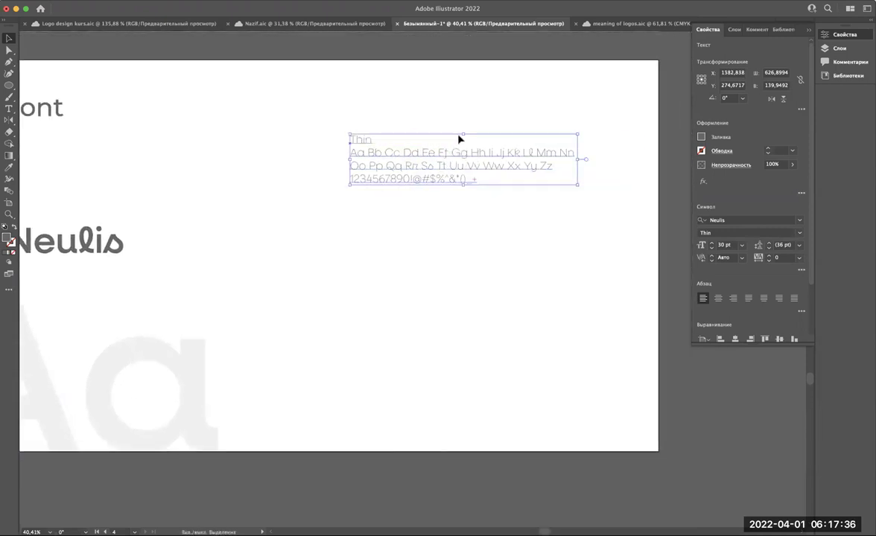
scroll(231, 240, left, 3)
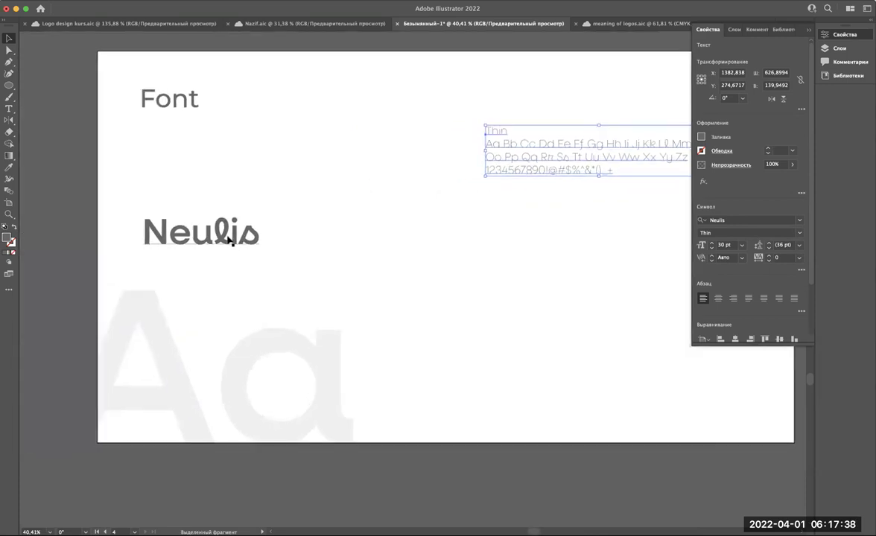
click(250, 233)
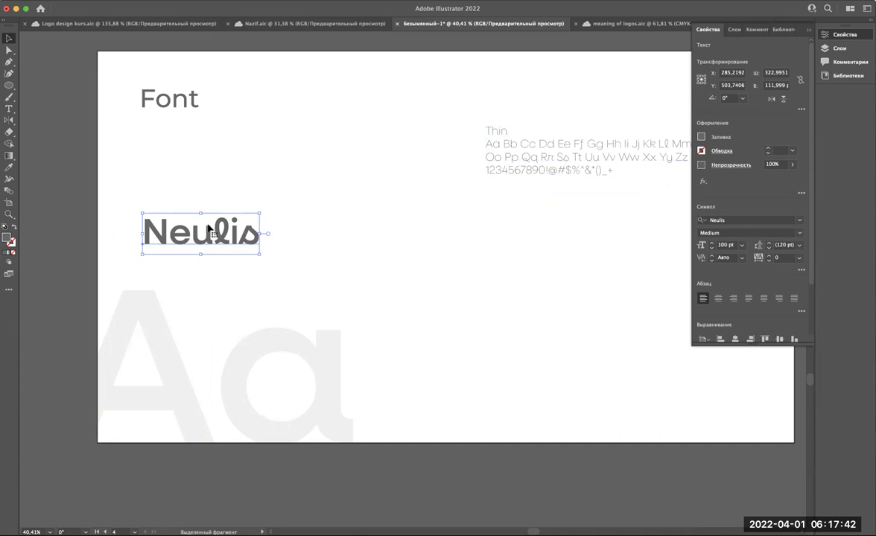
click(191, 111)
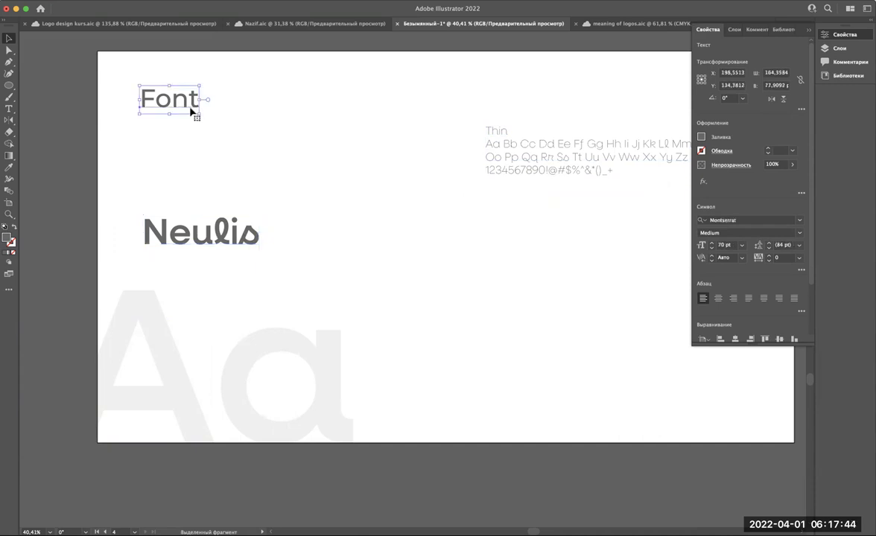
scroll(461, 203, right, 2)
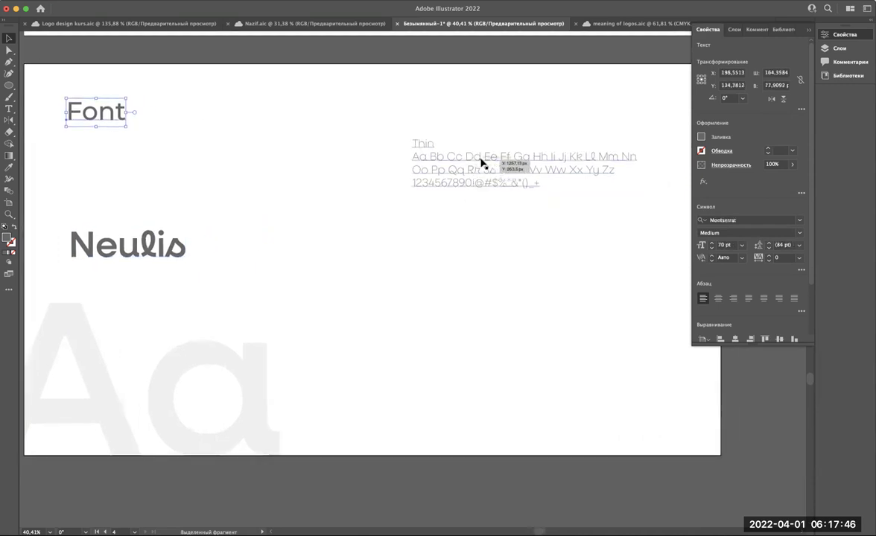
click(481, 163)
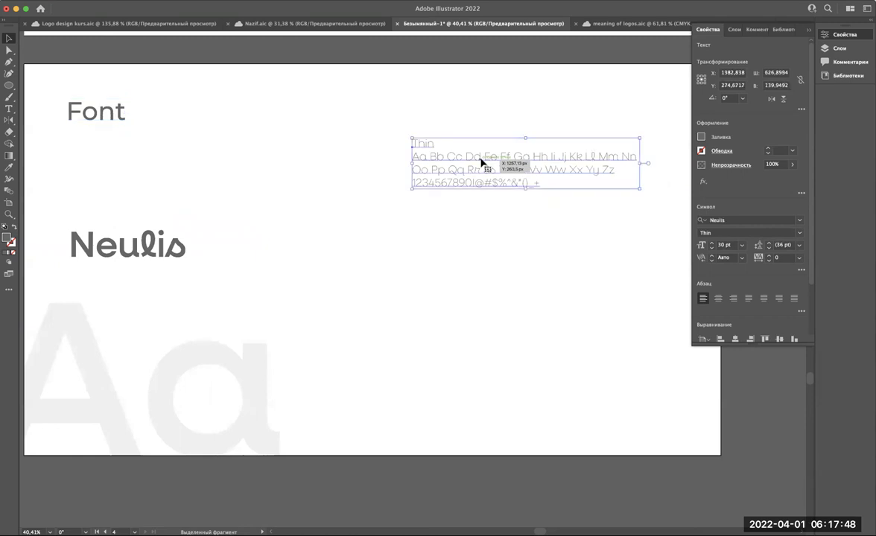
Step: Set the Thin sample's font size to 35 pt and deselect
click(726, 246)
double_click(728, 246)
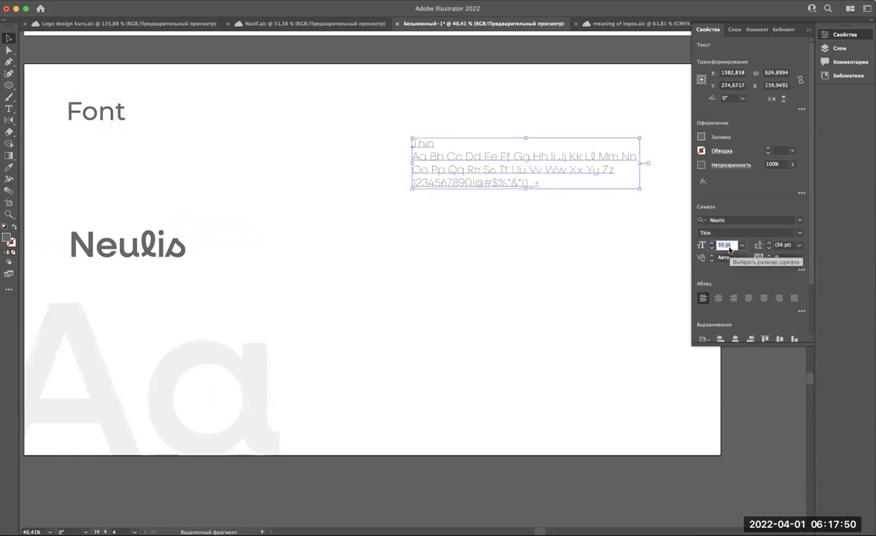
text(1835)
key(Return)
click(482, 279)
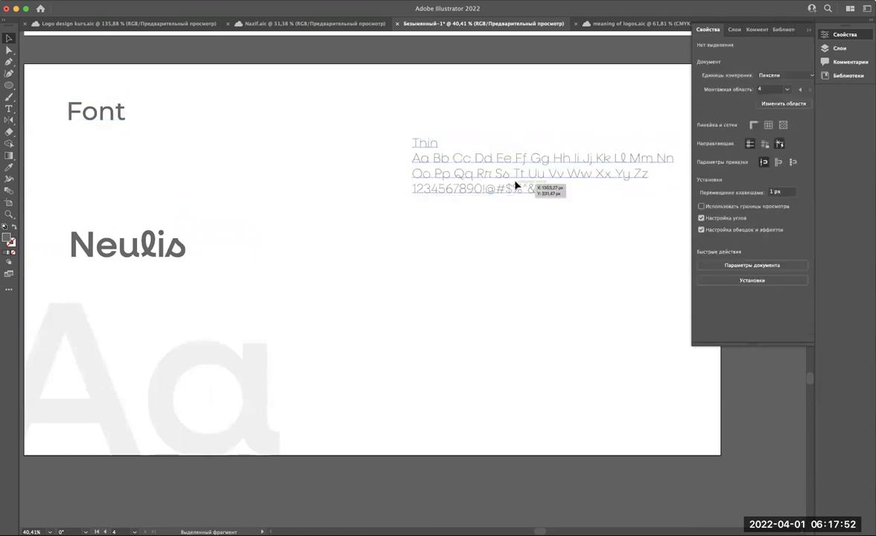
Step: Duplicate the Thin sample below itself and set the copy to Neulis Regular
mouse_move(515, 184)
mouse_down()
mouse_move(477, 173)
mouse_move(488, 243)
mouse_up()
scroll(478, 173, right, 5)
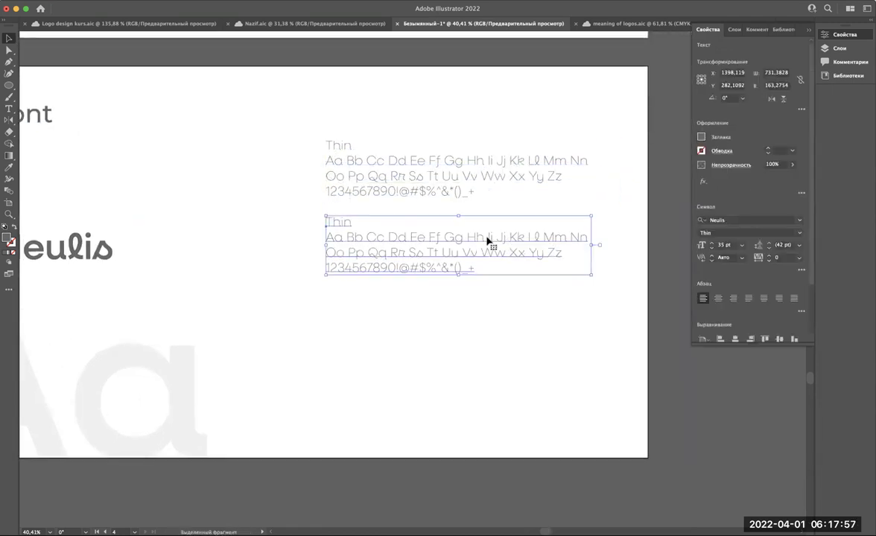
click(801, 237)
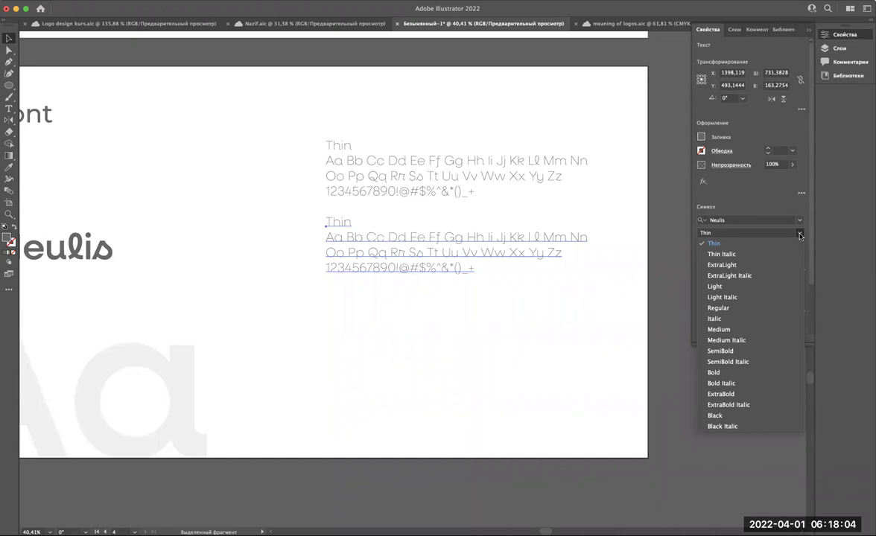
click(769, 311)
Step: Relabel the copy's heading as 'Regular' with the alphabet on its own line
drag(322, 222, 348, 232)
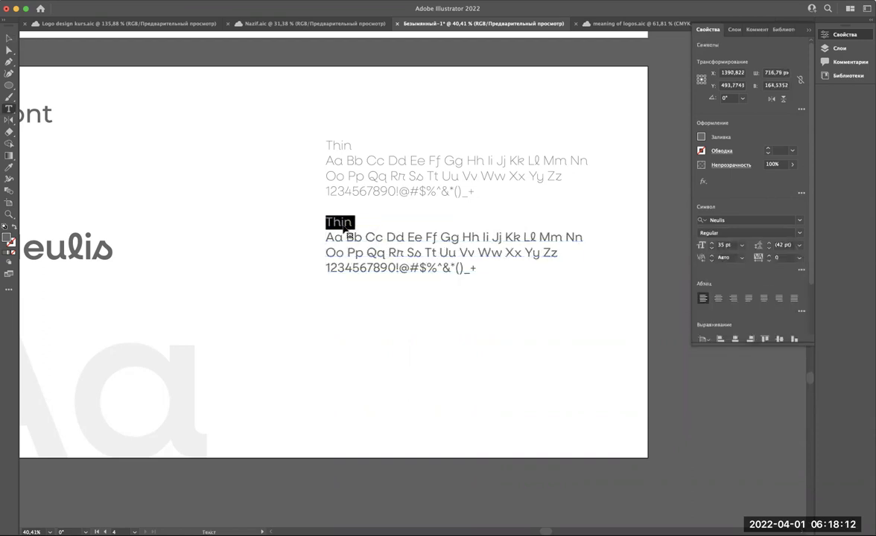
text(regularAa Bb Cc Dd Ee Ff Gg Hh Ii Jj Kk Ll Mm N)
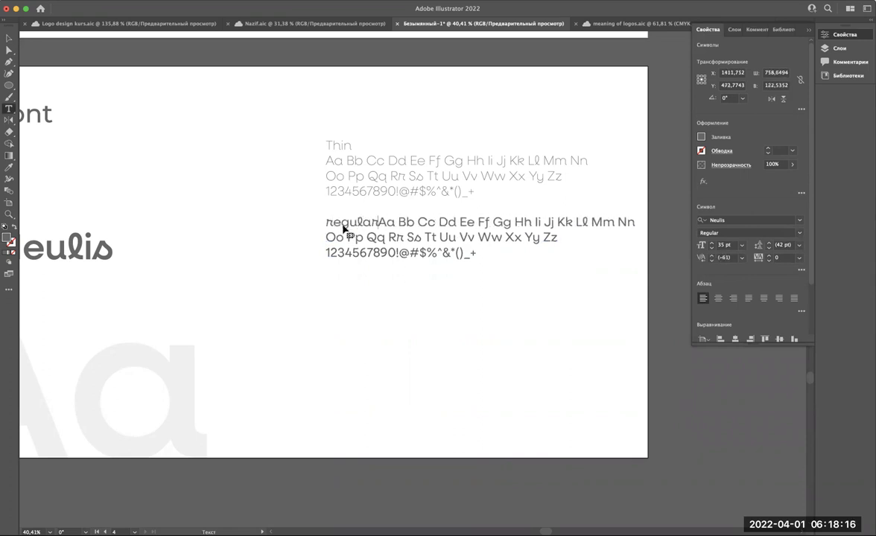
drag(318, 222, 332, 222)
text(R)
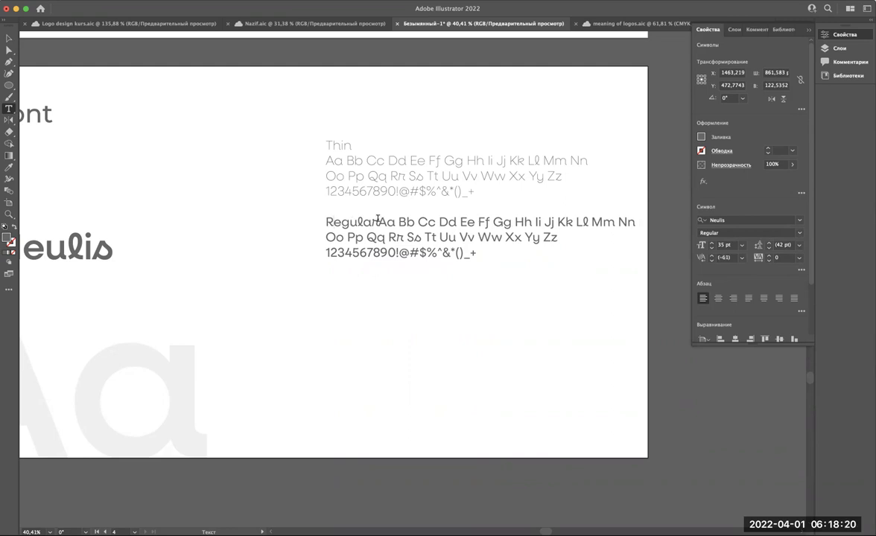
key(Return)
click(9, 38)
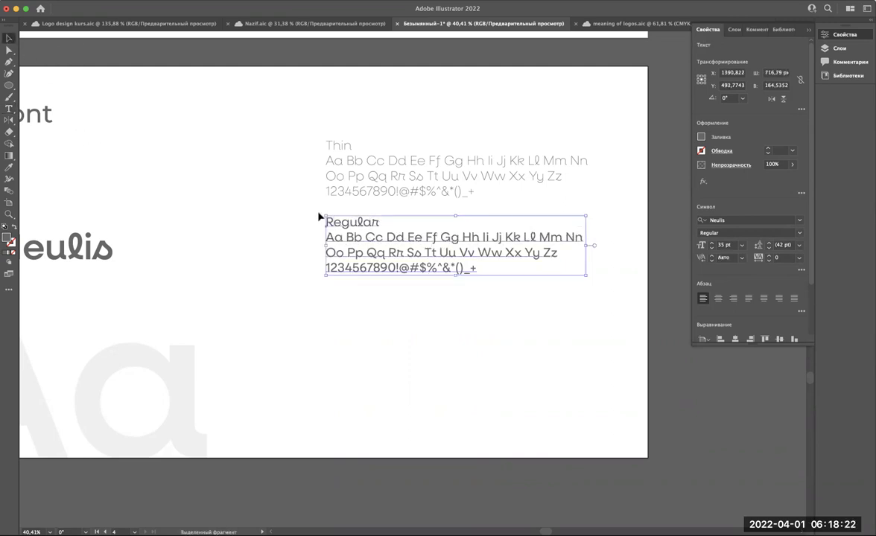
Step: Duplicate the Regular sample below itself and set the copy to Neulis Bold
drag(348, 239, 351, 320)
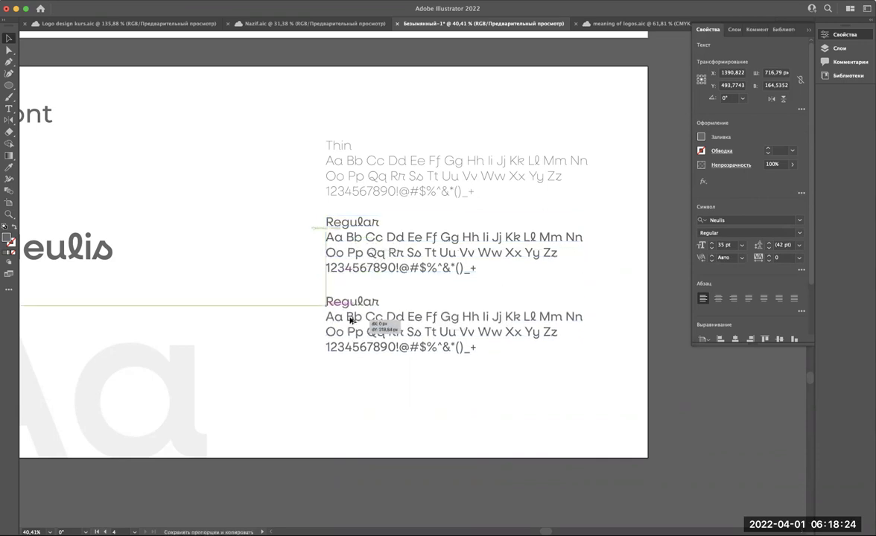
click(799, 233)
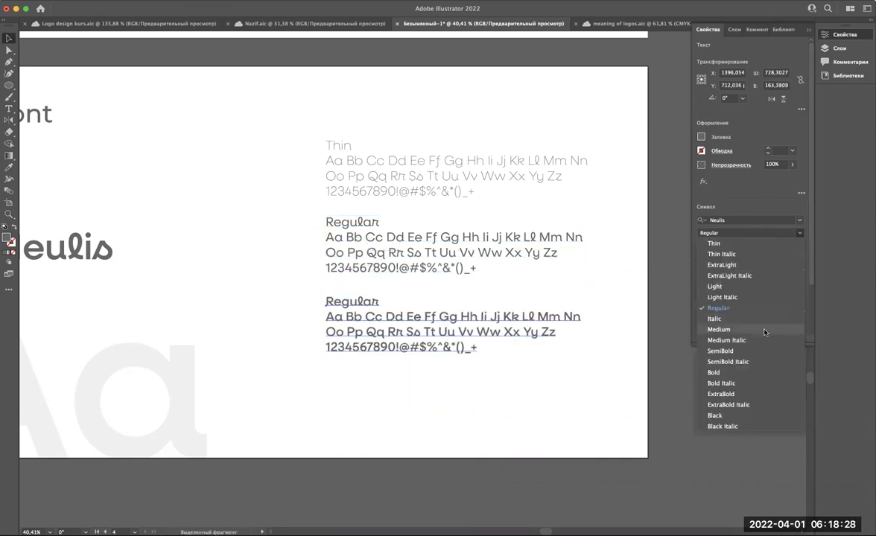
click(762, 374)
scroll(521, 407, down, 2)
scroll(518, 400, down, 2)
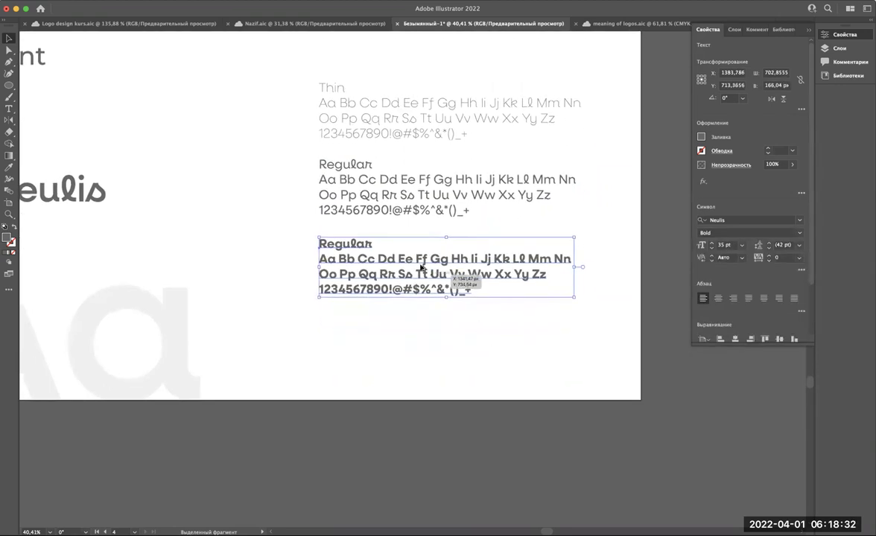
Step: Relabel the Bold copy's heading as 'Bold', keeping the alphabet on its own line
double_click(361, 248)
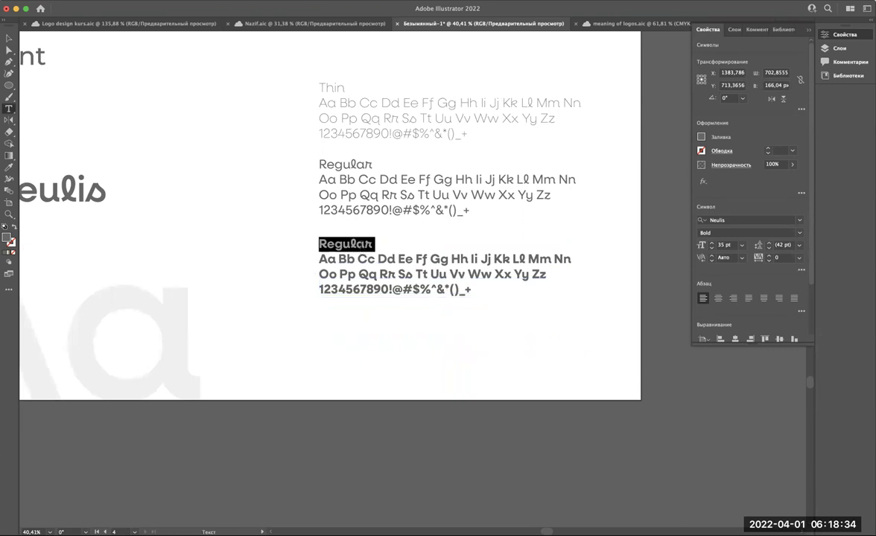
text(Bold)
key(Return)
key(Escape)
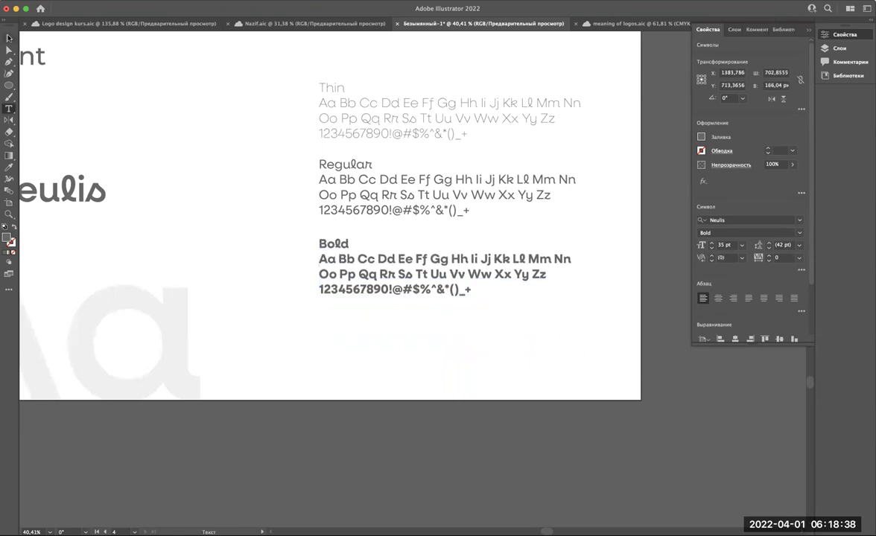
Step: Duplicate the Bold block further down and fit the whole artboard in the window
mouse_move(350, 281)
mouse_down()
mouse_move(356, 378)
mouse_move(353, 369)
mouse_up()
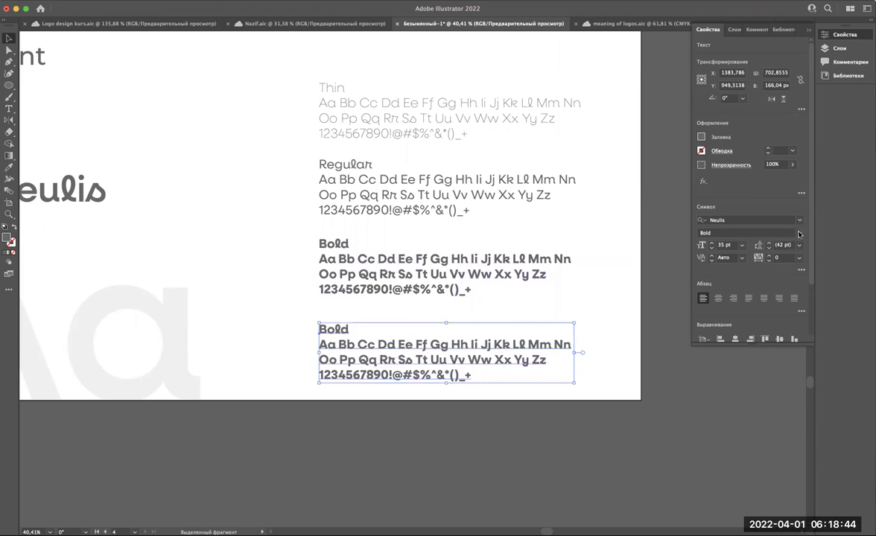
click(745, 232)
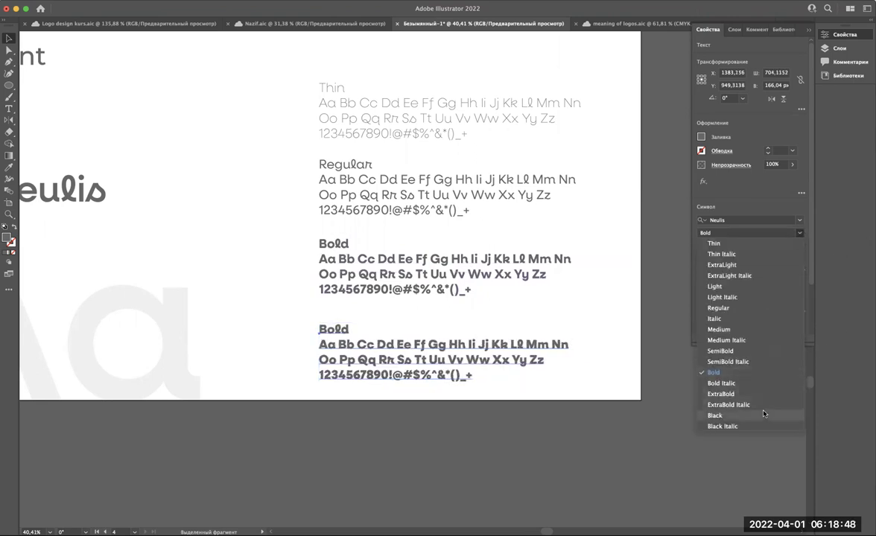
key(Escape)
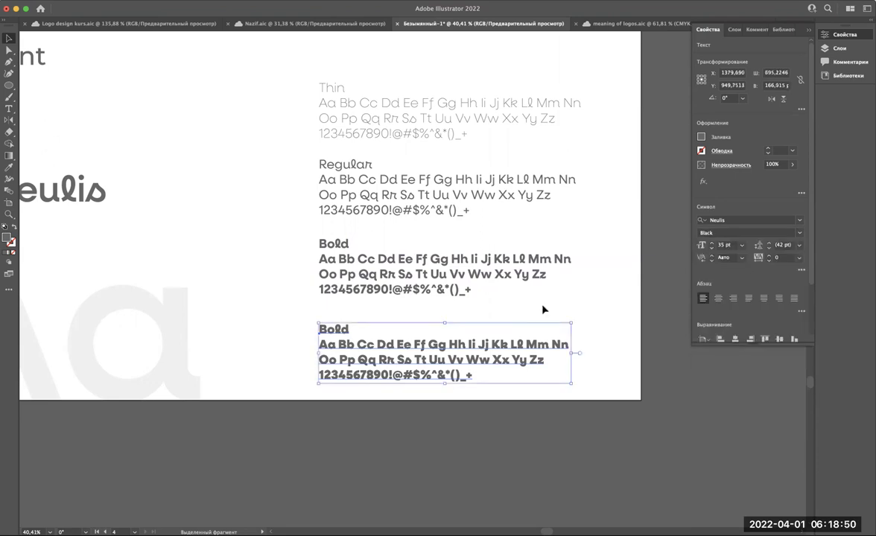
click(524, 313)
key(ctrl+0)
scroll(543, 310, up, 2)
scroll(543, 310, right, 2)
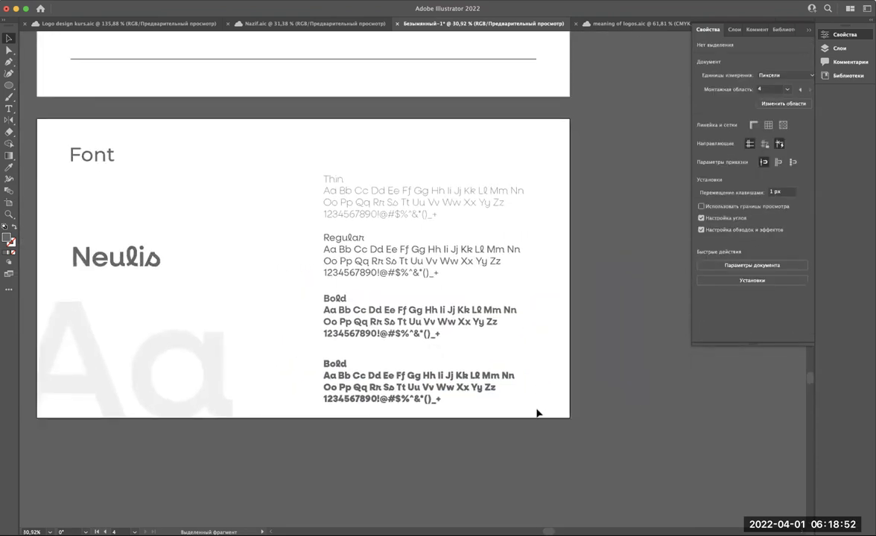
Step: Move the four stacked Neulis sample blocks together, up and to the left
click(333, 365)
scroll(337, 370, up, 4)
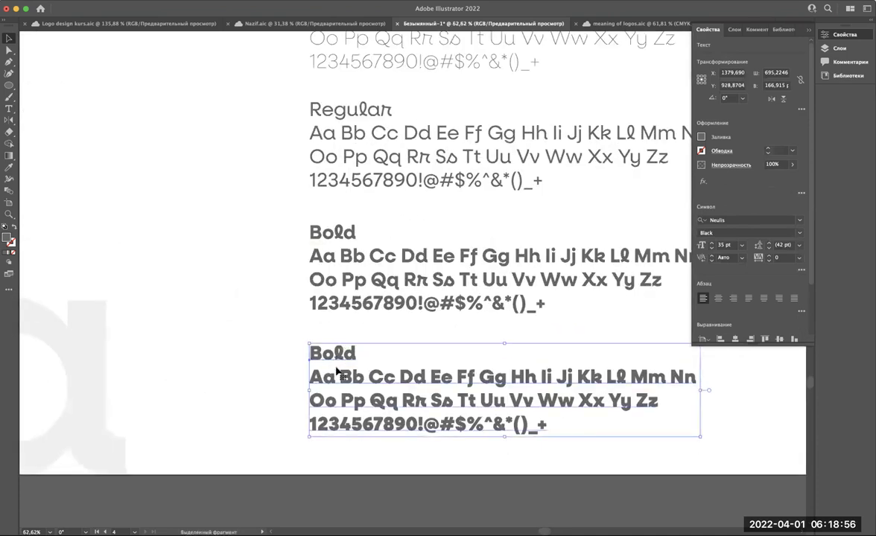
scroll(337, 370, down, 4)
drag(259, 154, 365, 357)
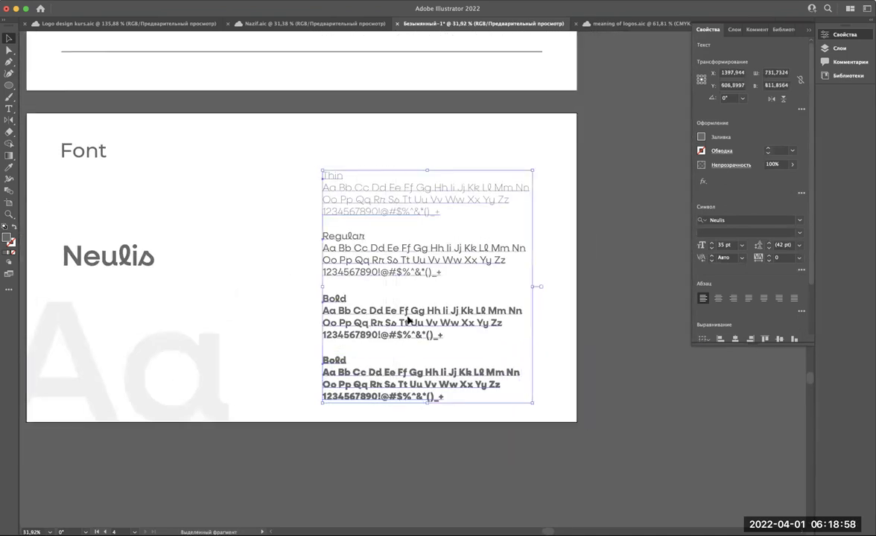
drag(408, 320, 380, 299)
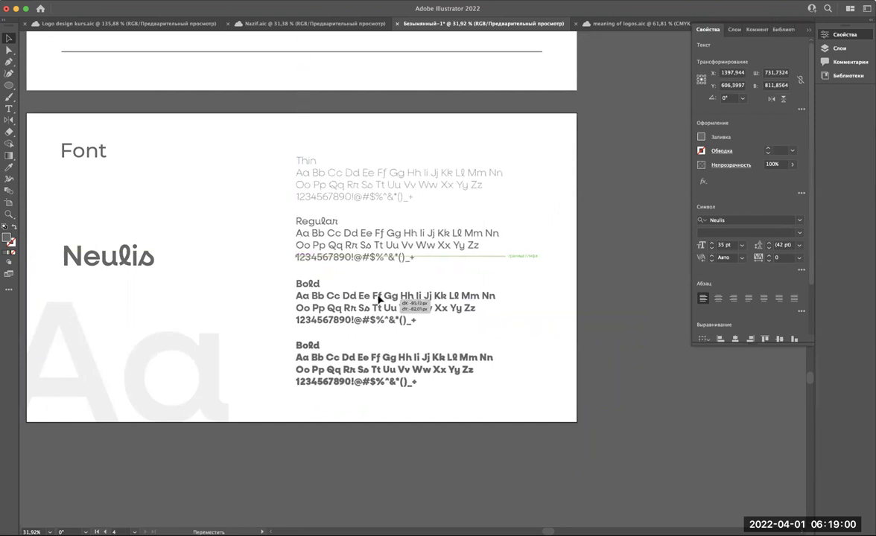
drag(379, 299, 378, 299)
scroll(376, 300, left, 3)
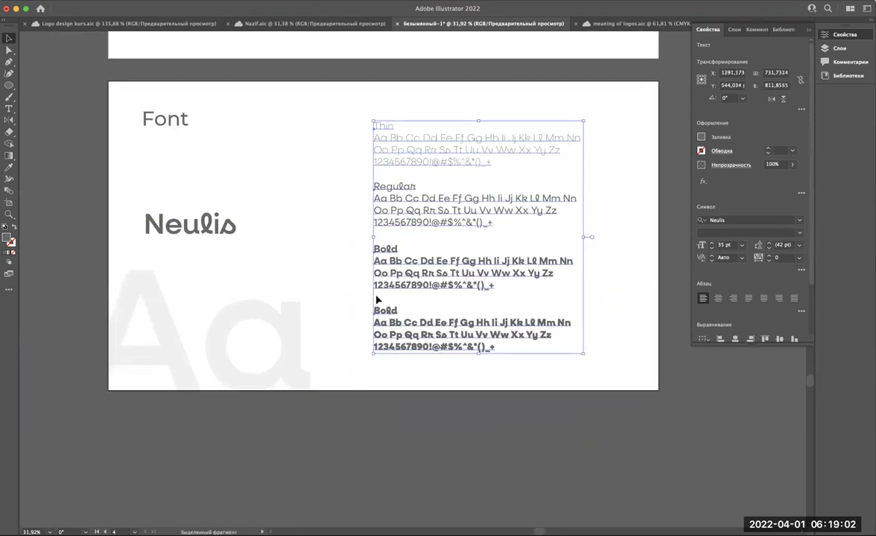
scroll(301, 260, down, 3)
Step: Enlarge the Neulis title to 140 pt
click(301, 268)
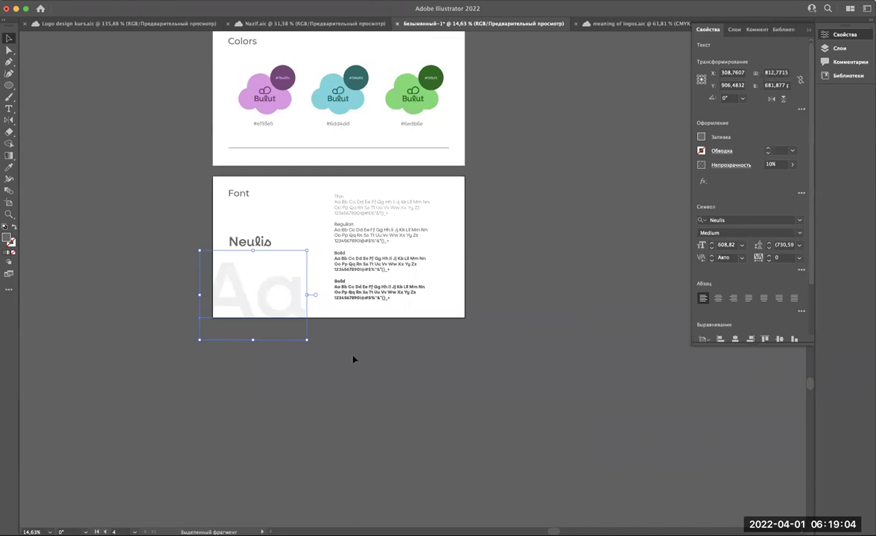
click(354, 360)
scroll(266, 192, up, 2)
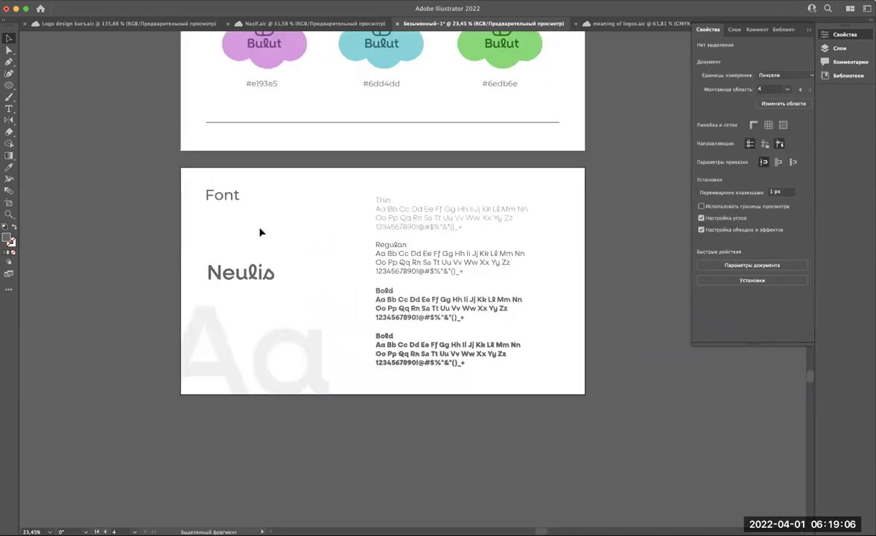
click(246, 274)
scroll(246, 272, up, 2)
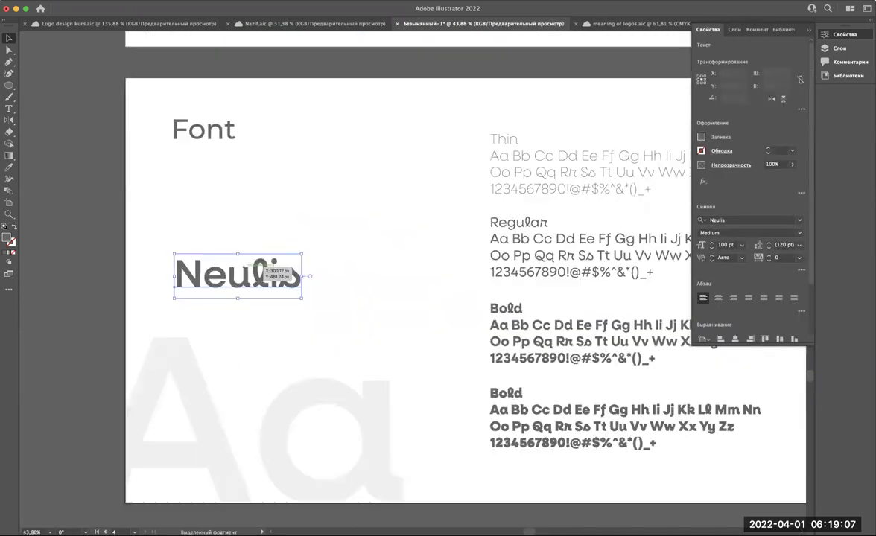
click(729, 246)
text(140)
key(Return)
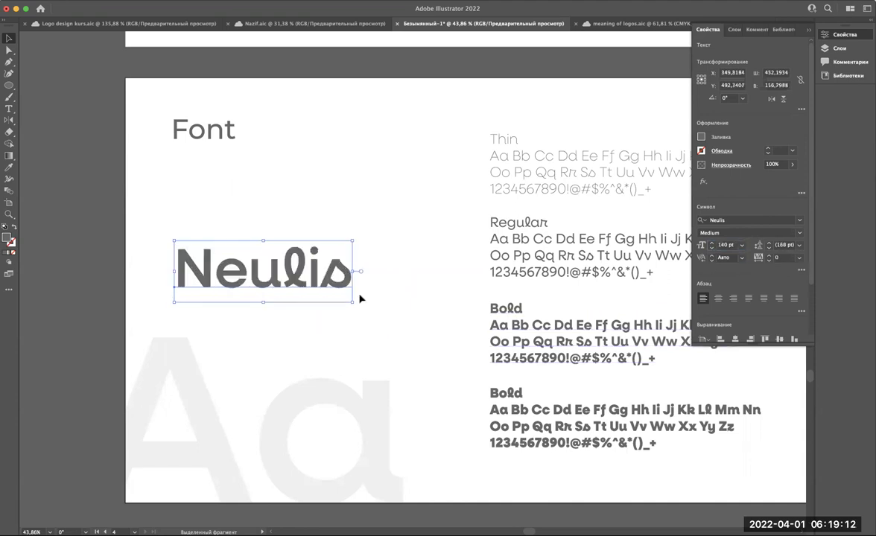
click(319, 219)
Step: Nudge the sample text block slightly left on the Font page
scroll(319, 219, down, 2)
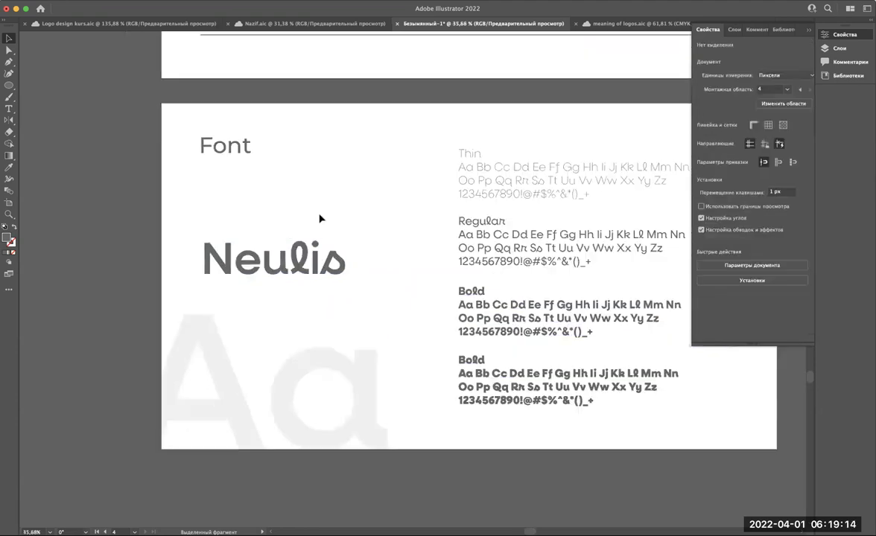
scroll(319, 219, down, 2)
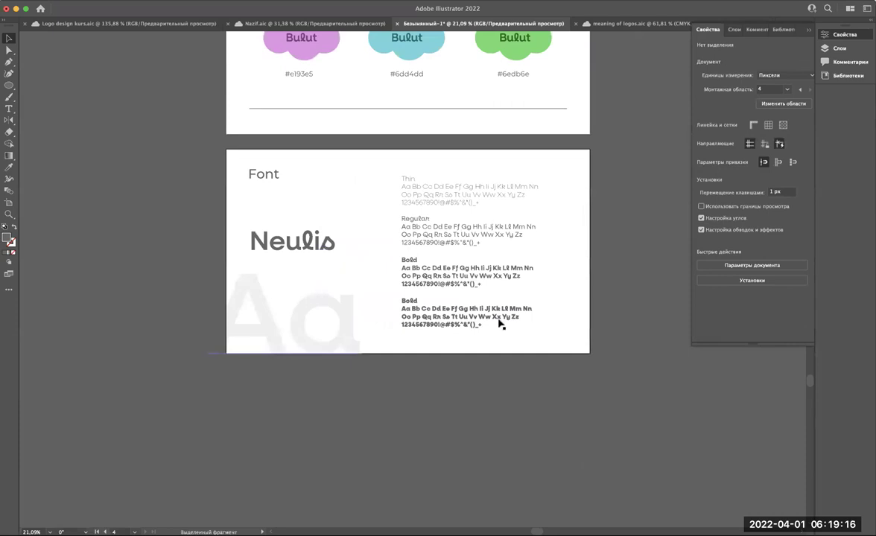
drag(552, 336, 369, 170)
drag(418, 190, 429, 194)
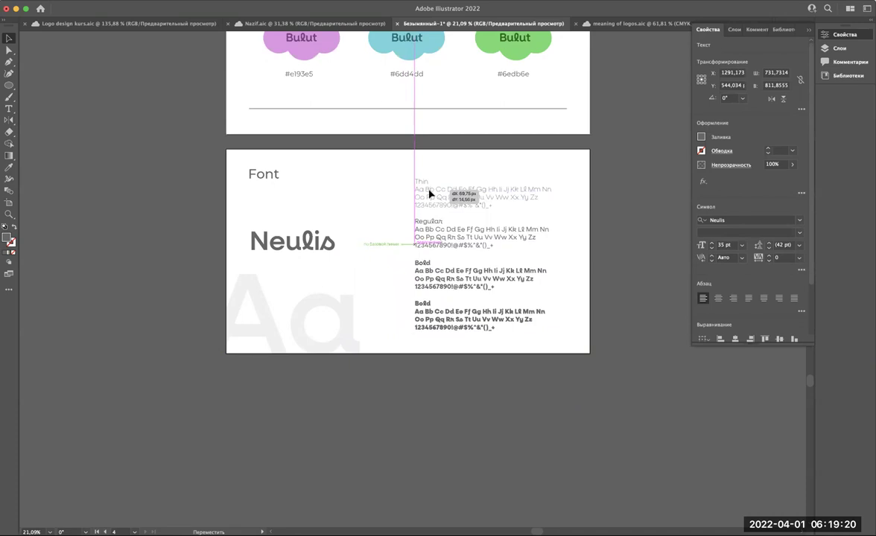
click(350, 228)
drag(360, 181, 477, 336)
shift+click(356, 317)
drag(499, 289, 484, 284)
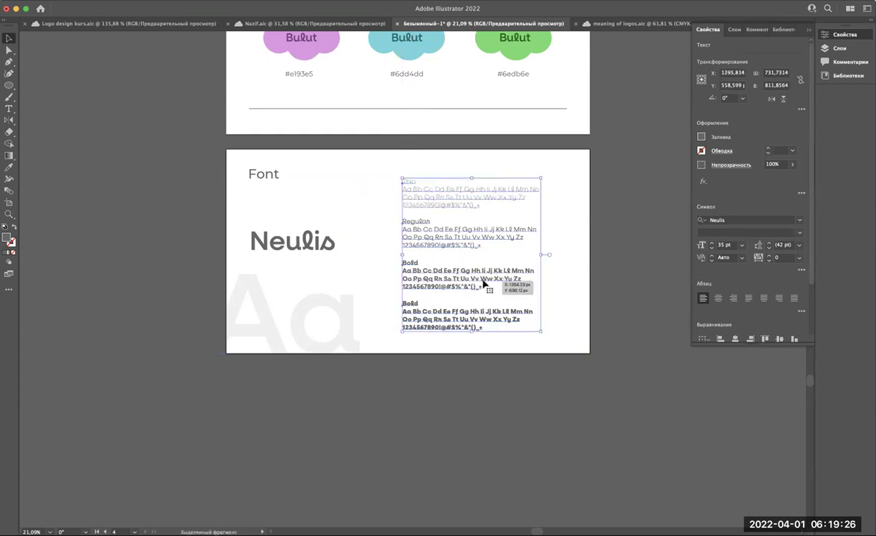
scroll(484, 284, up, 3)
Step: Color the Aa graphic, Neulis title and Font heading teal, sampled from the teal circle
shift+click(291, 361)
shift+click(302, 333)
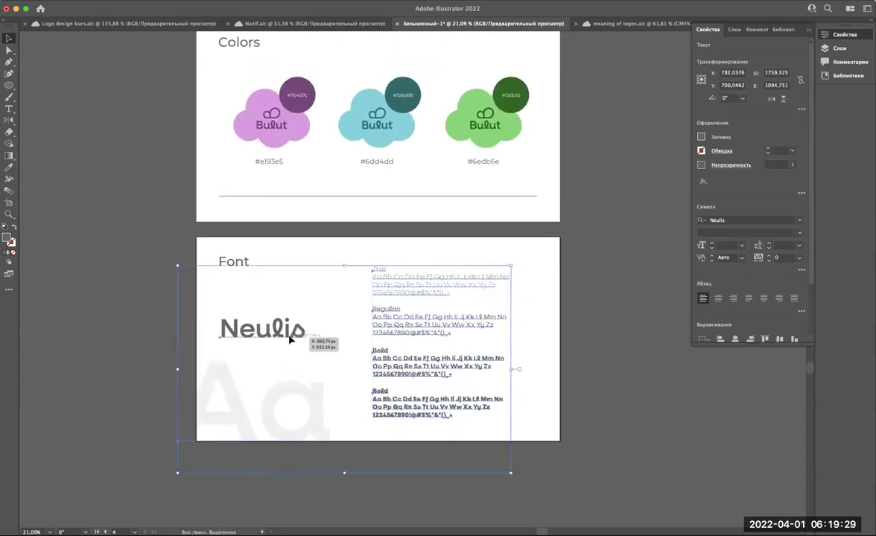
shift+click(245, 263)
key(i)
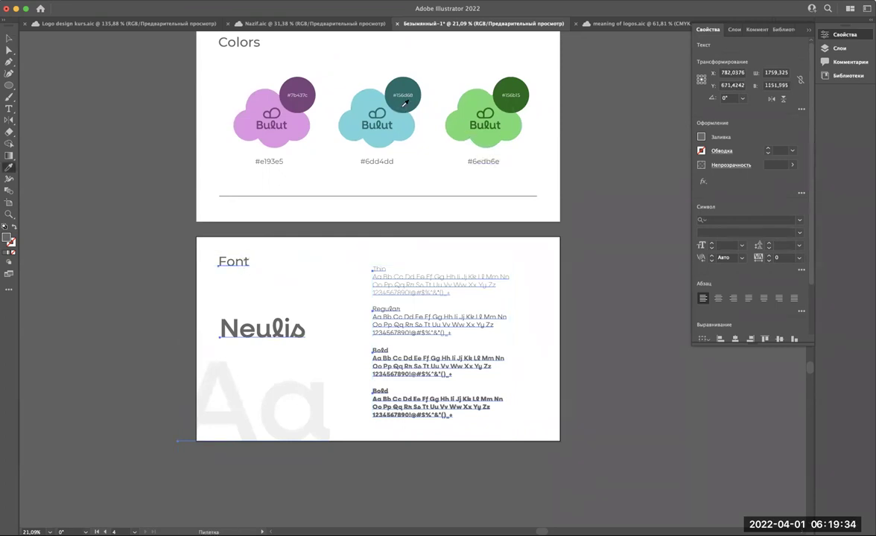
click(403, 103)
key(v)
click(541, 346)
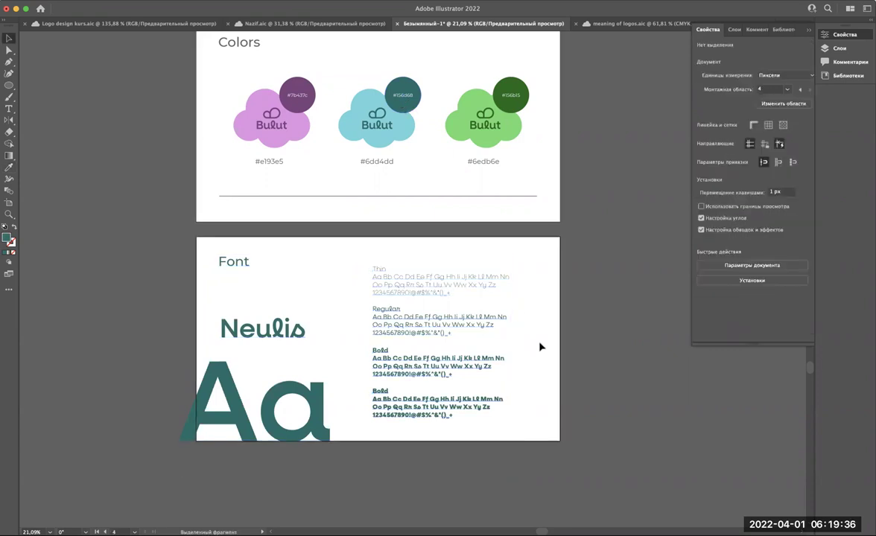
Step: Fade the large Aa to 10% opacity and zoom out to see all pages
click(323, 403)
click(782, 165)
double_click(783, 165)
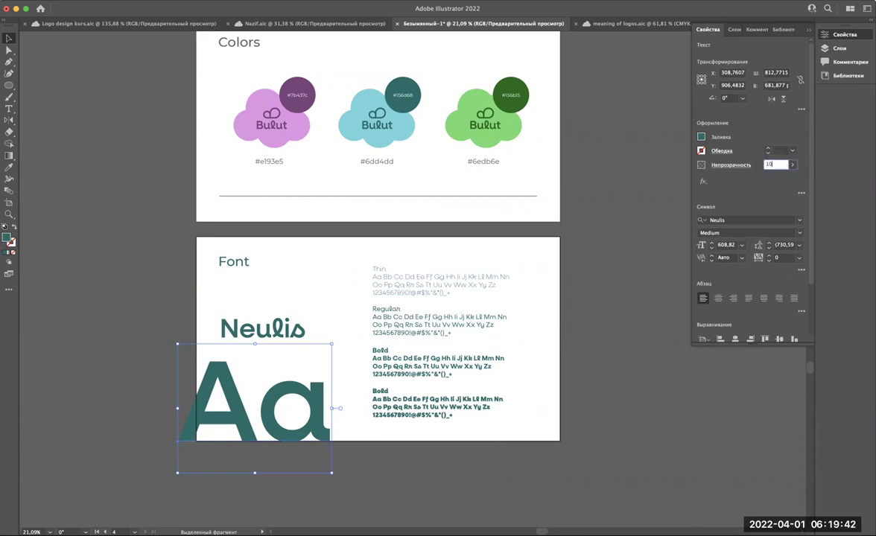
key(Return)
click(576, 345)
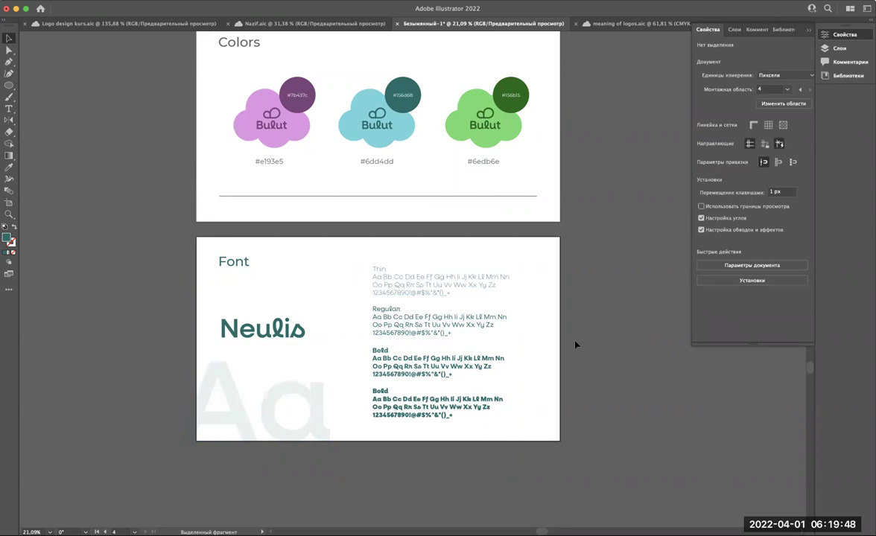
key(ctrl+minus)
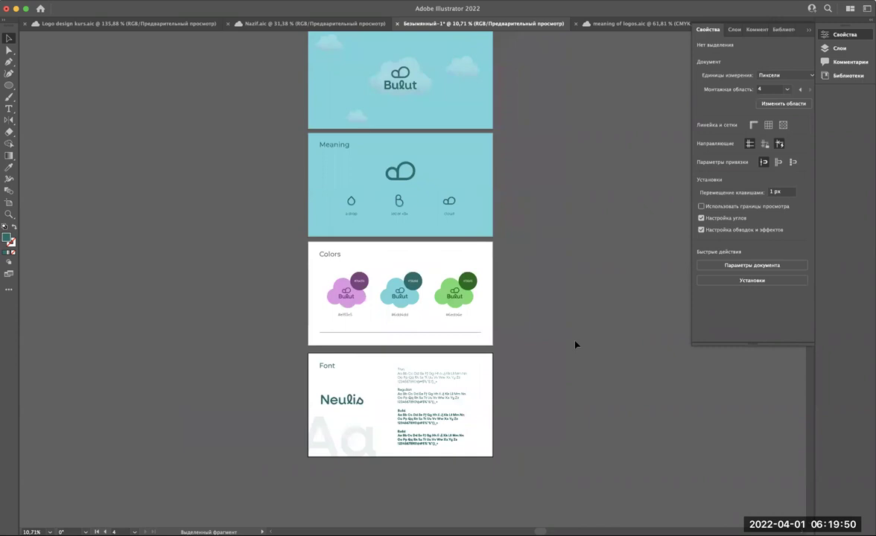
Step: Select the teal circle on the Colors page to pick up its color
scroll(576, 345, down, 3)
scroll(576, 345, up, 2)
scroll(522, 365, down, 3)
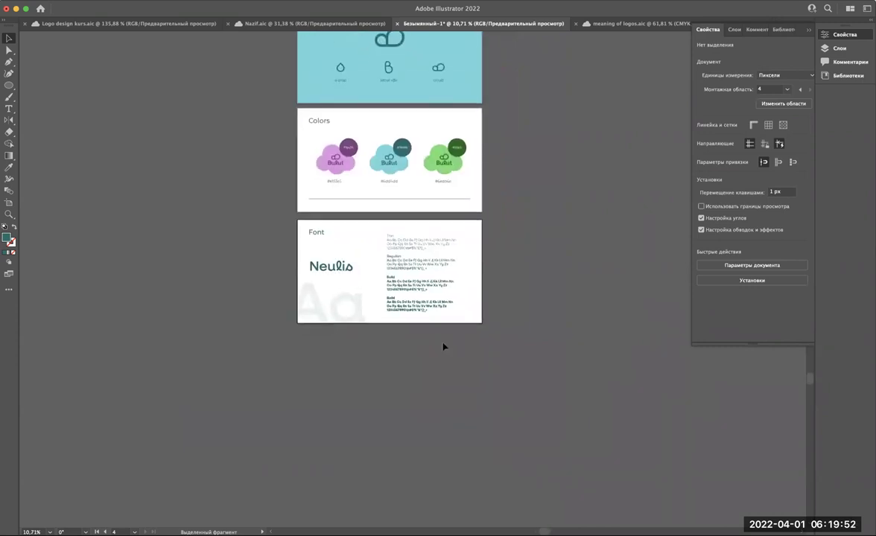
scroll(443, 347, up, 3)
scroll(268, 212, up, 3)
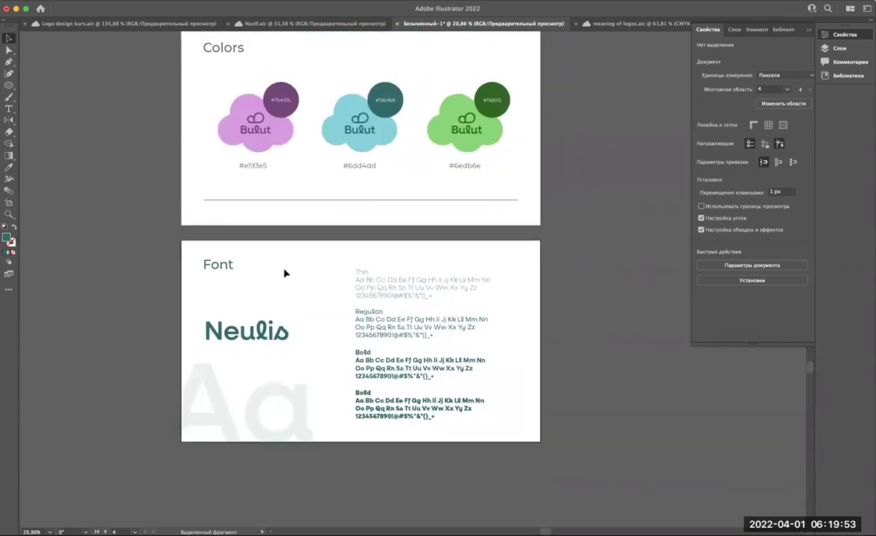
click(381, 112)
click(10, 86)
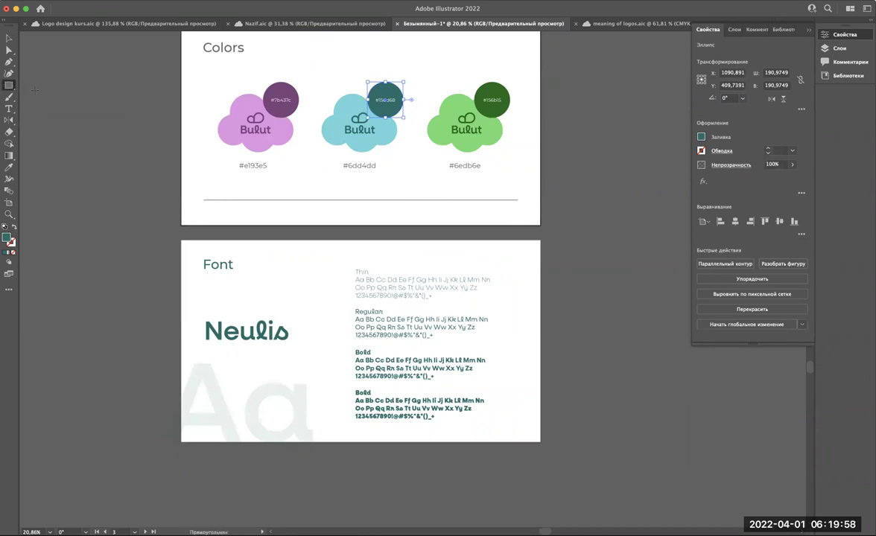
Step: Draw a teal rectangle covering the whole Font page as a background
scroll(30, 81, down, 3)
key(v)
scroll(286, 201, up, 2)
scroll(169, 186, down, 2)
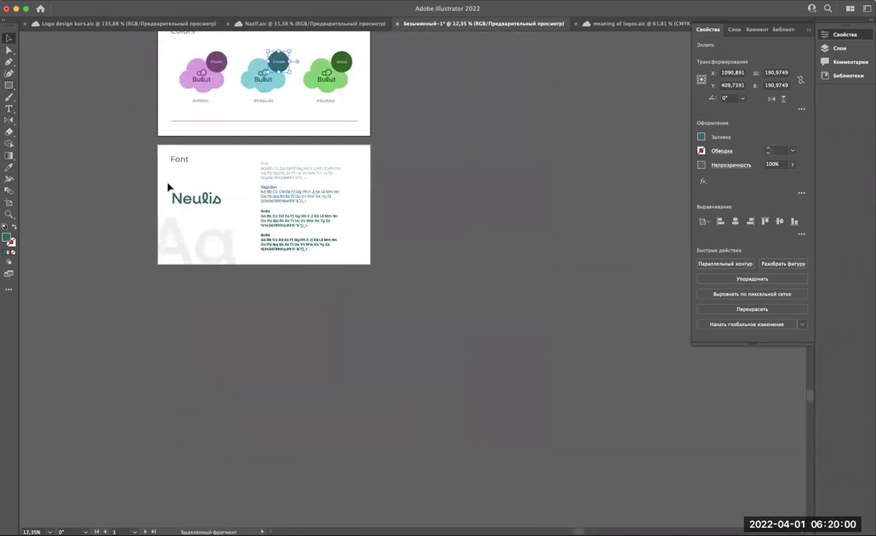
scroll(163, 168, up, 3)
click(10, 87)
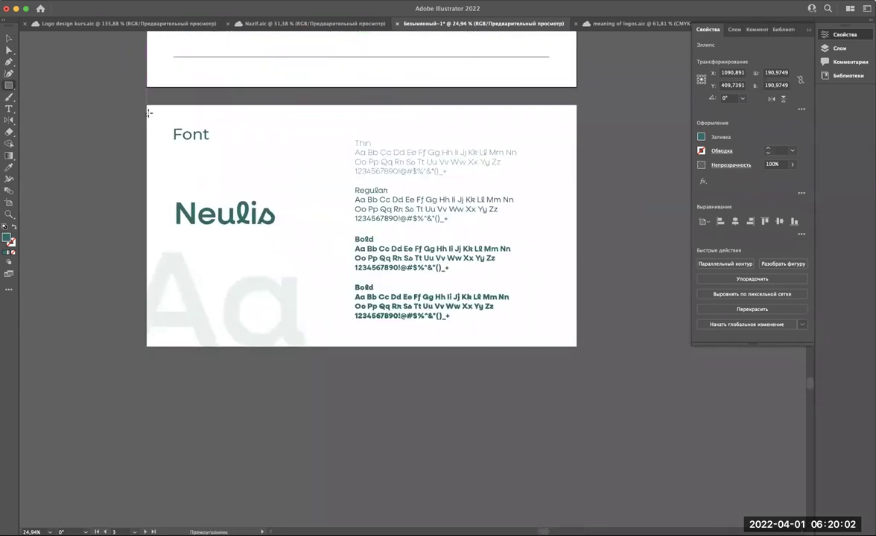
drag(149, 108, 576, 346)
key(v)
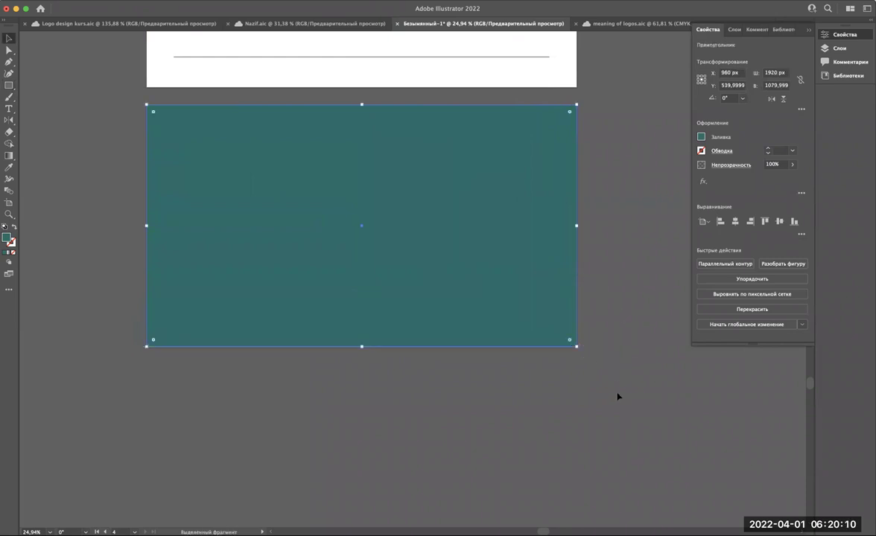
click(618, 397)
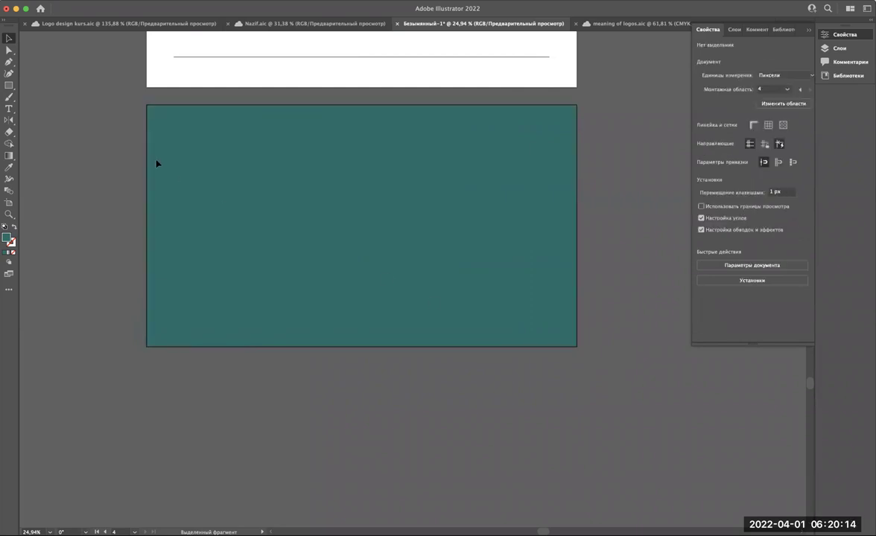
Step: Bring the Font page text back in front of the teal background rectangle
key(super+a)
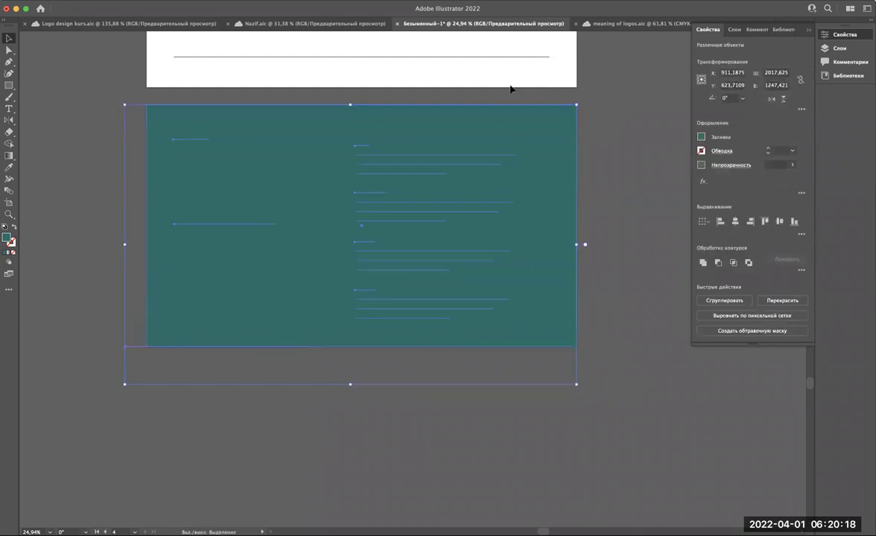
shift+click(561, 126)
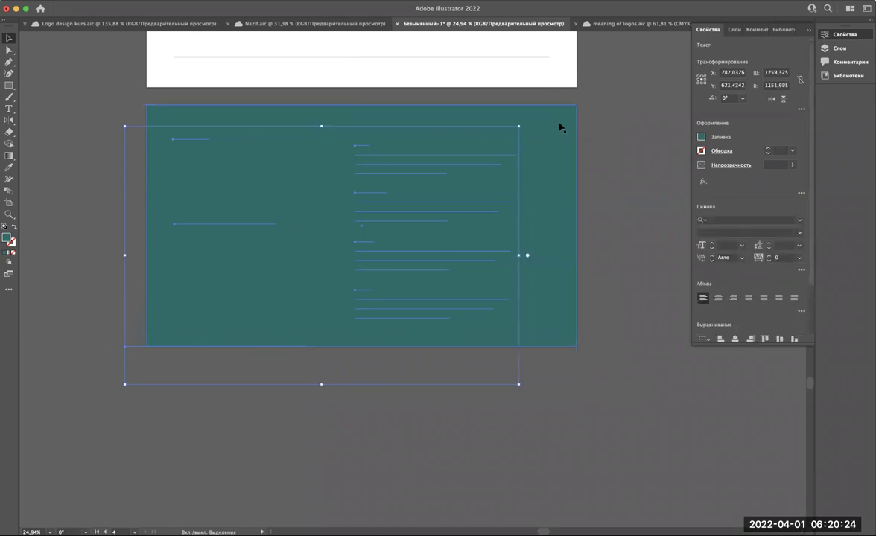
key(Delete)
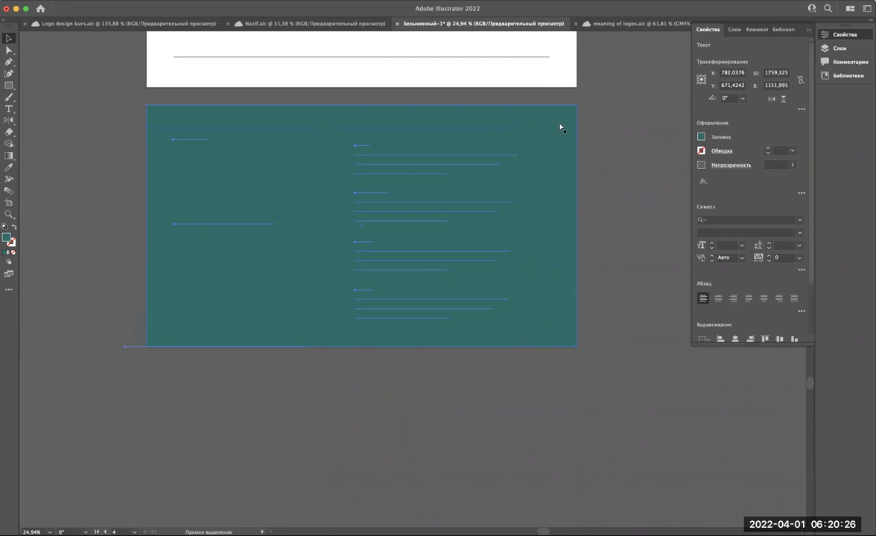
key(ctrl+z)
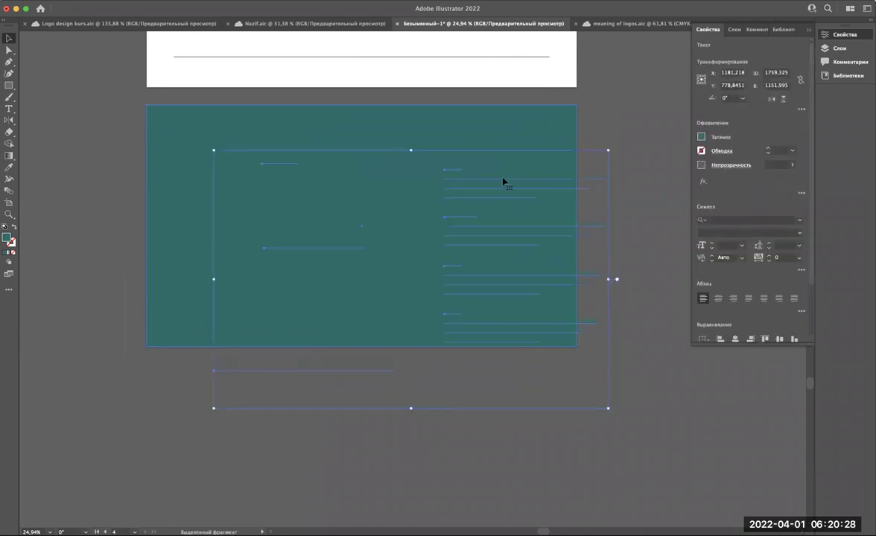
drag(501, 193, 444, 173)
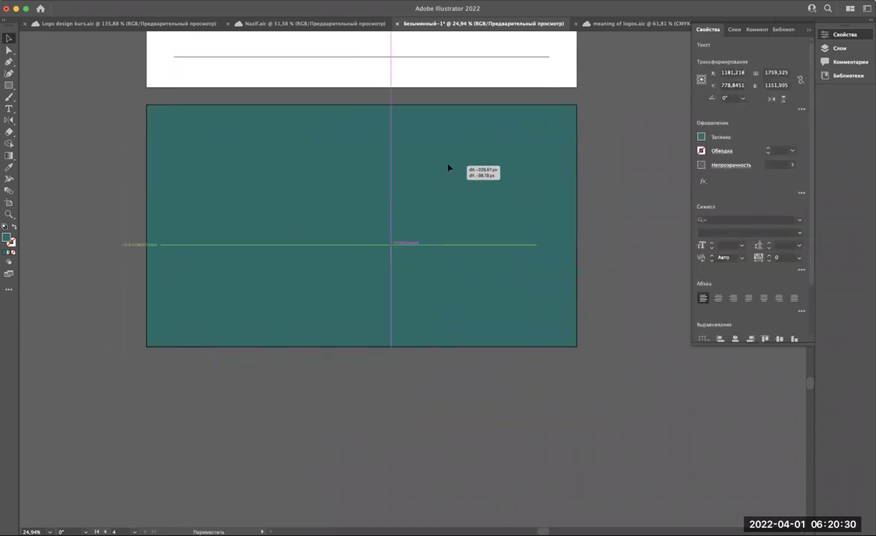
scroll(444, 173, up, 3)
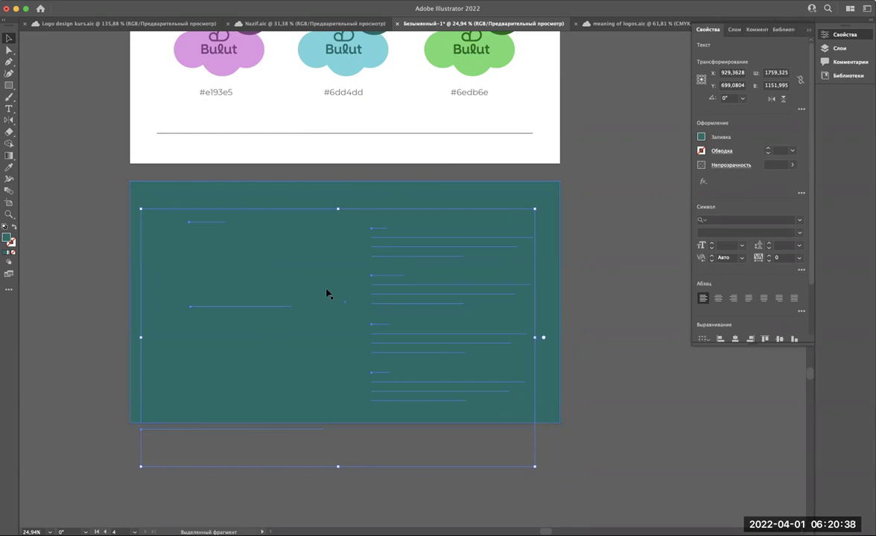
Step: Make the Font page text white and shift it slightly left
click(9, 167)
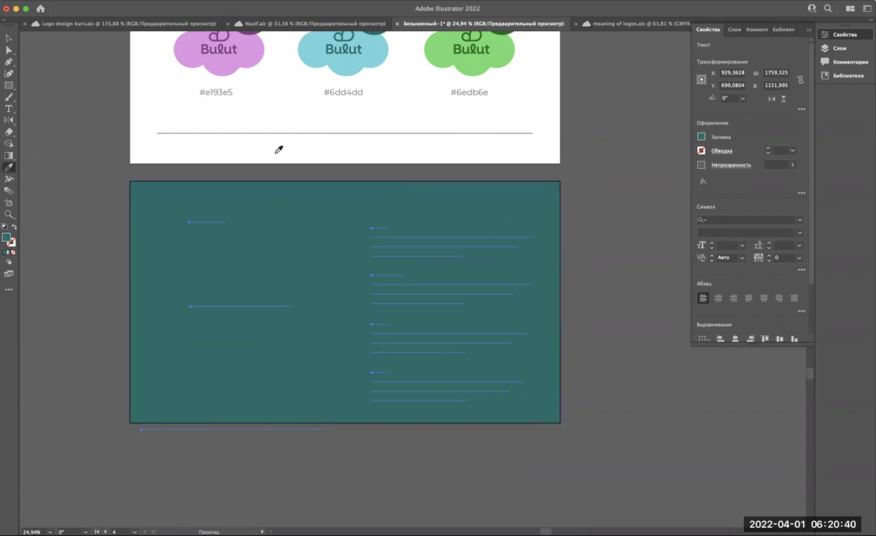
click(322, 146)
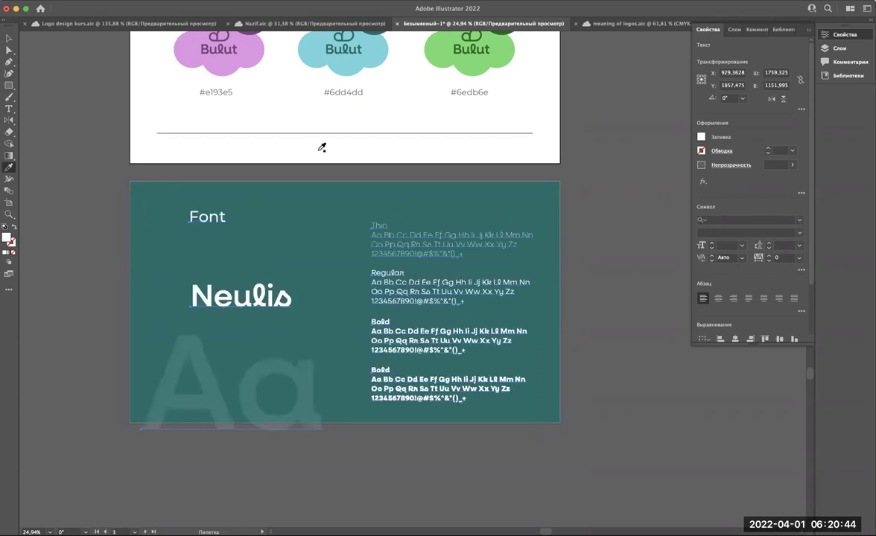
key(v)
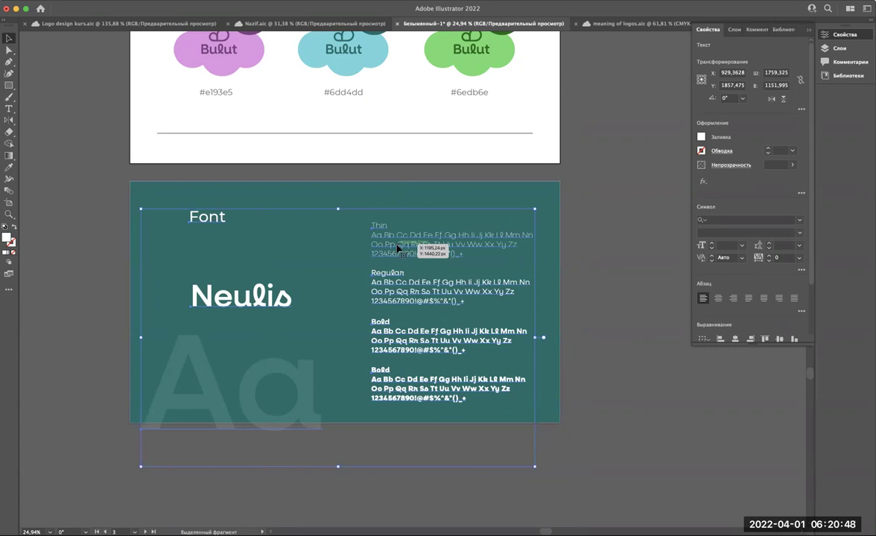
drag(397, 248, 365, 244)
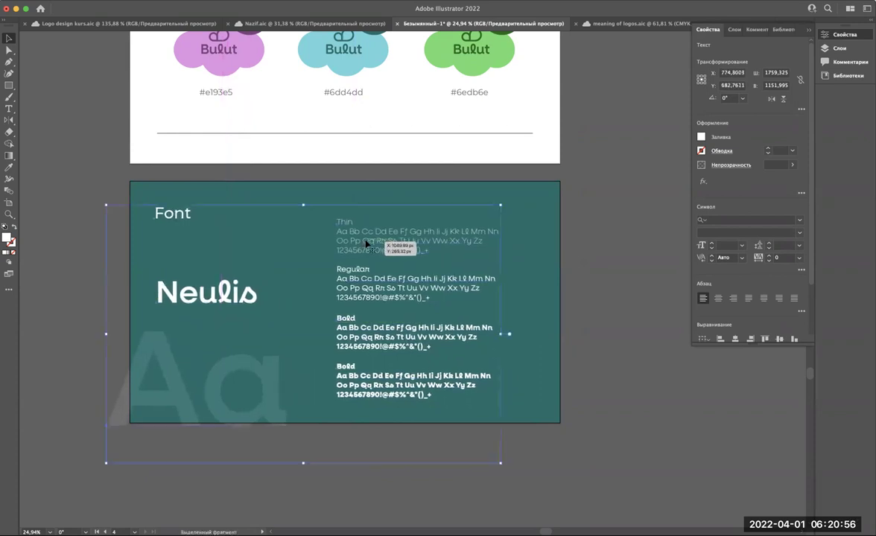
scroll(365, 243, up, 5)
scroll(365, 243, down, 3)
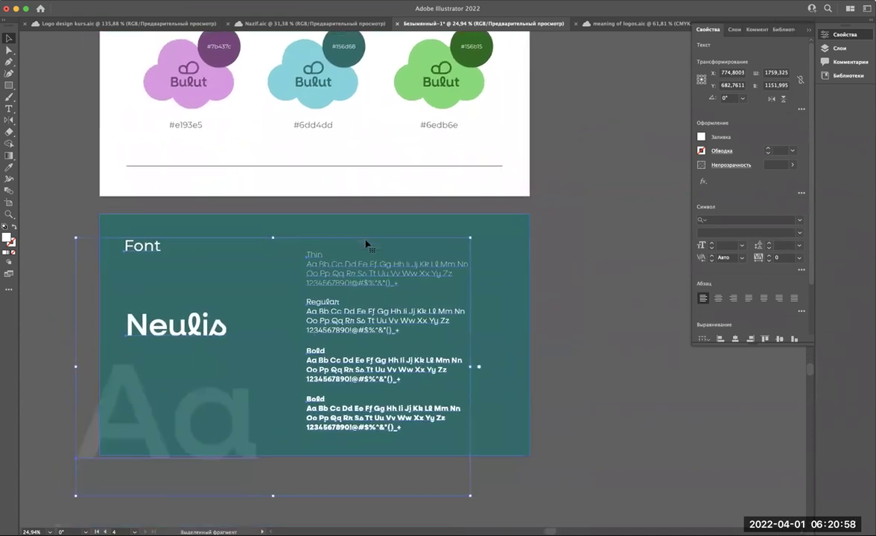
scroll(365, 244, up, 5)
Step: Show the rulers and place a vertical guide at the left page margin
click(41, 242)
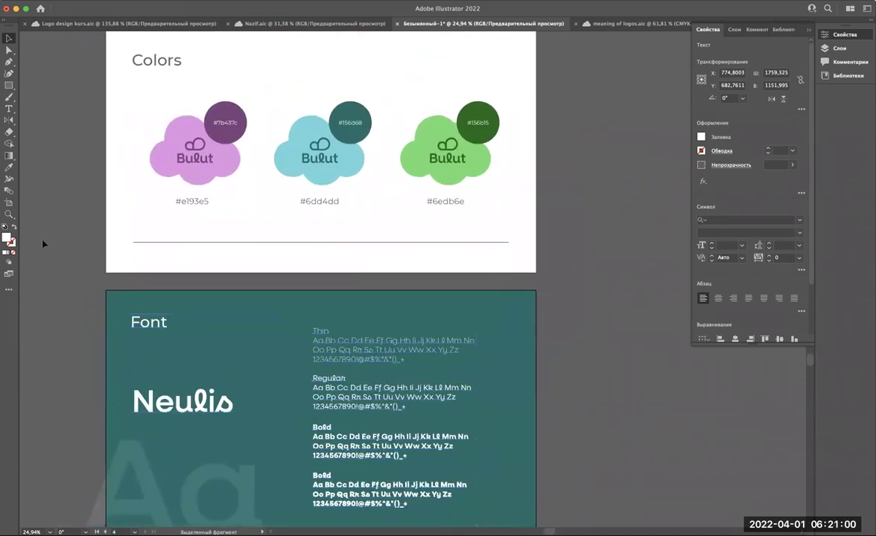
scroll(42, 243, left, 2)
key(ctrl+r)
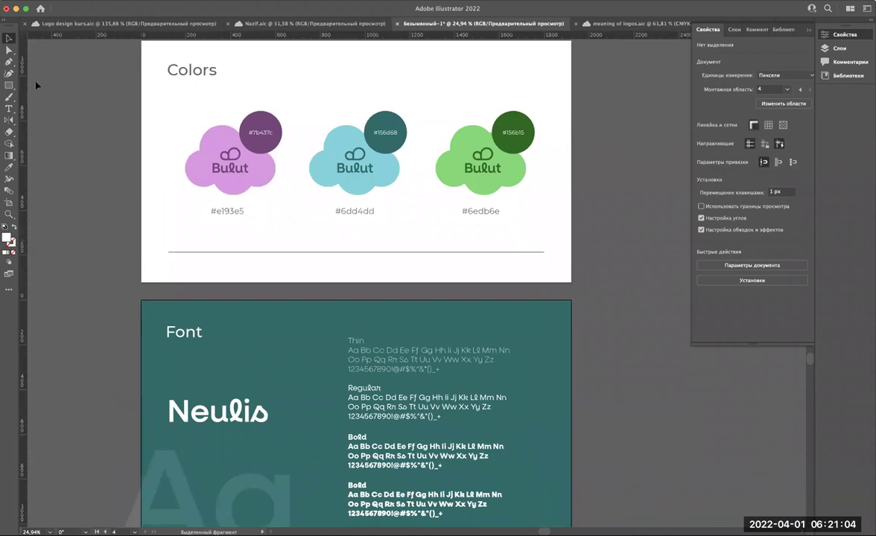
drag(19, 72, 175, 83)
drag(169, 76, 167, 72)
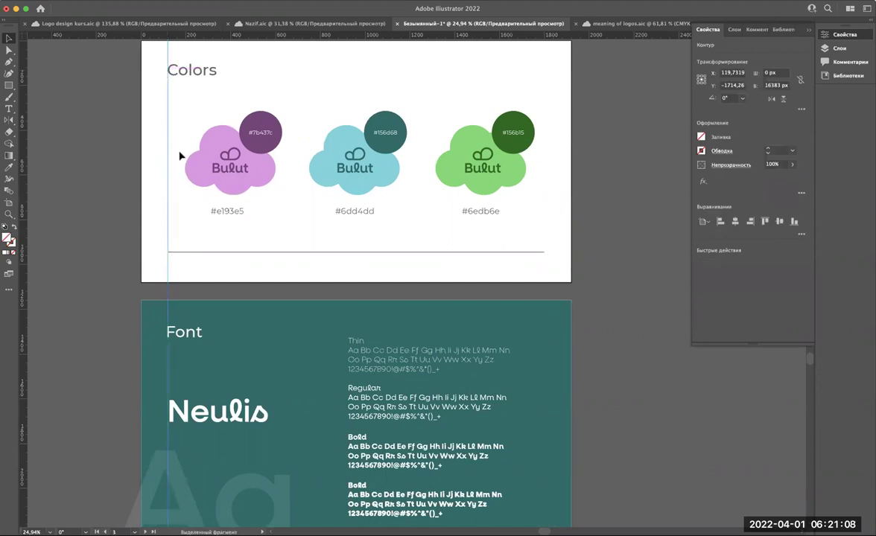
Step: Align the Neulis title and Font heading with the left margin guide
scroll(169, 113, up, 3)
scroll(170, 113, down, 1)
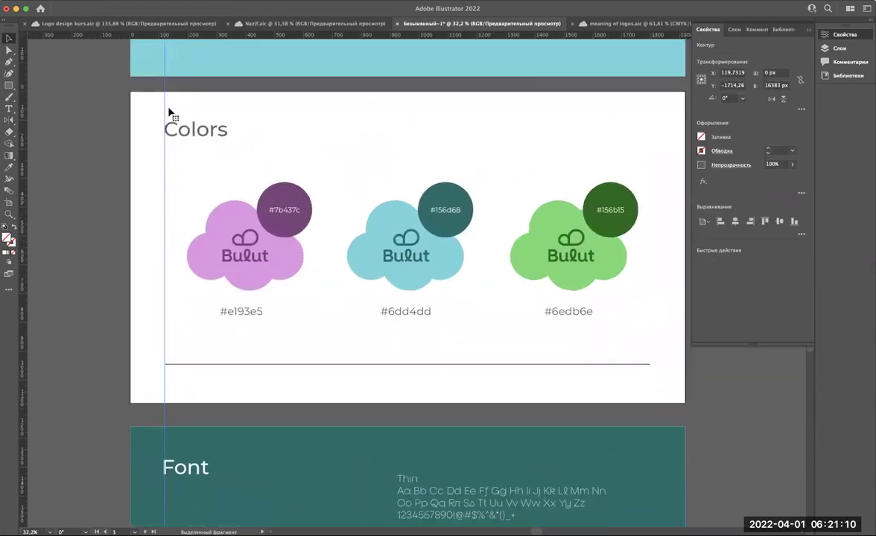
scroll(169, 113, down, 5)
scroll(161, 146, up, 2)
click(164, 344)
click(158, 212)
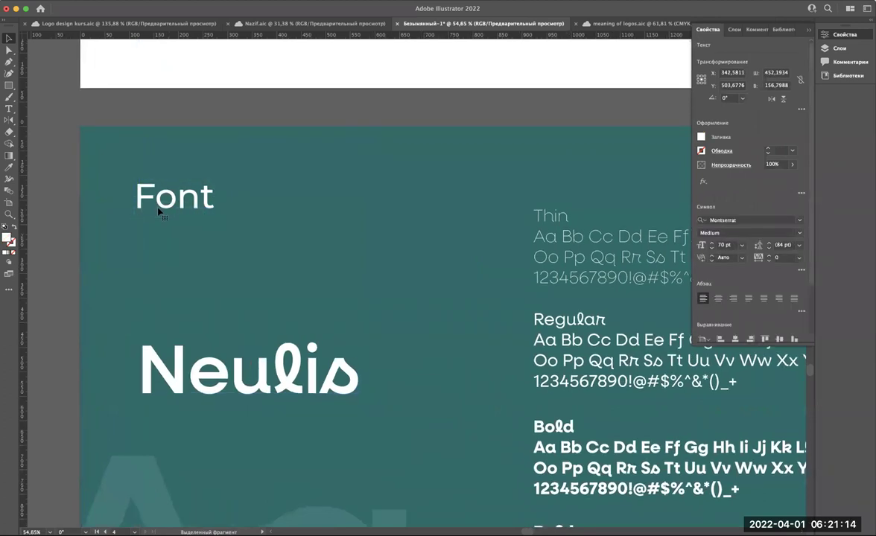
scroll(158, 213, up, 5)
drag(166, 206, 169, 307)
scroll(138, 151, up, 5)
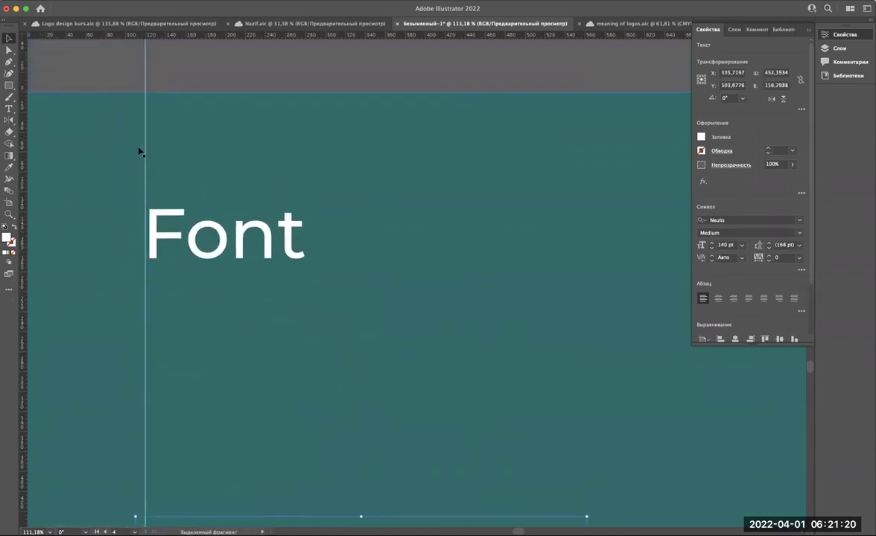
click(155, 218)
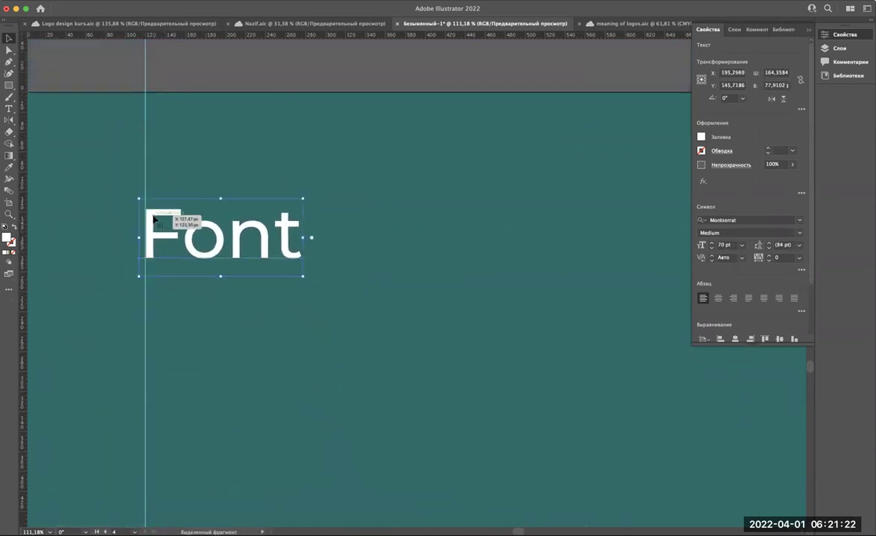
scroll(155, 217, up, 3)
drag(153, 217, 151, 217)
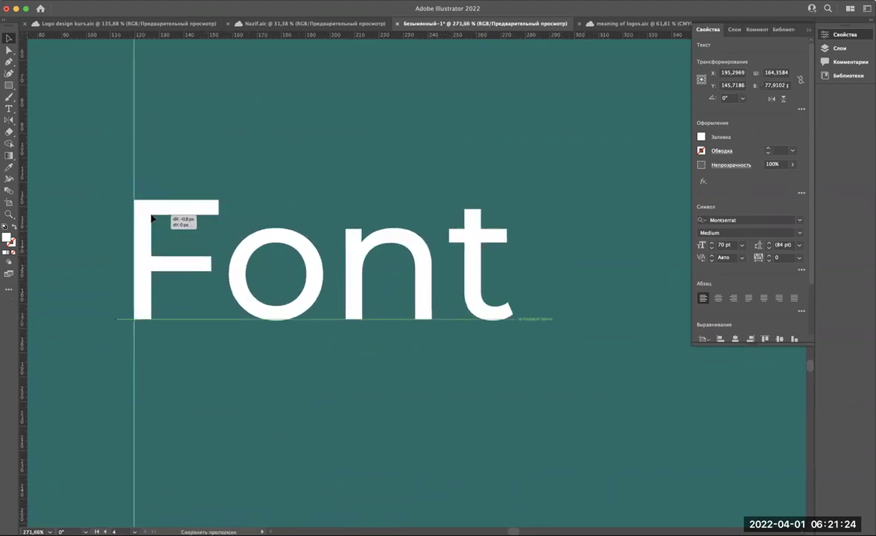
scroll(151, 218, down, 5)
scroll(152, 219, up, 3)
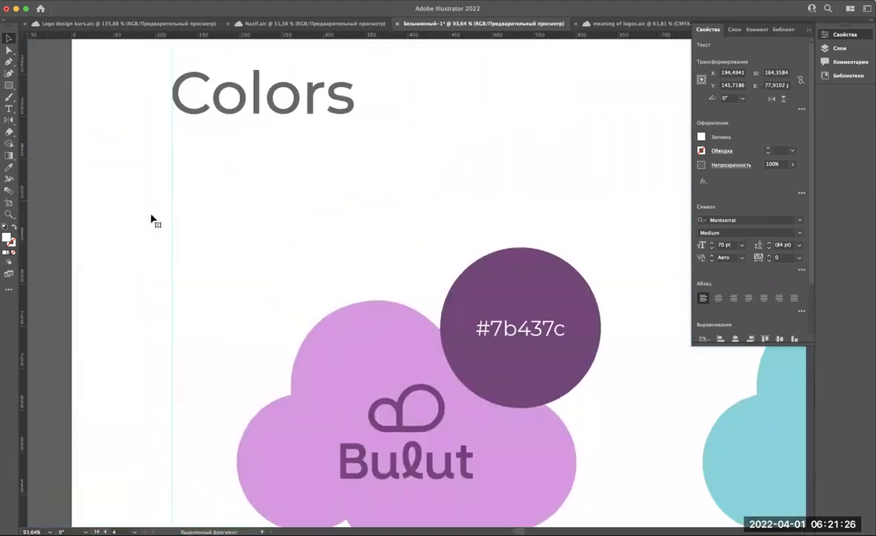
Step: Check the Colors and Meaning headings against the margin guide
click(195, 159)
scroll(195, 158, down, 3)
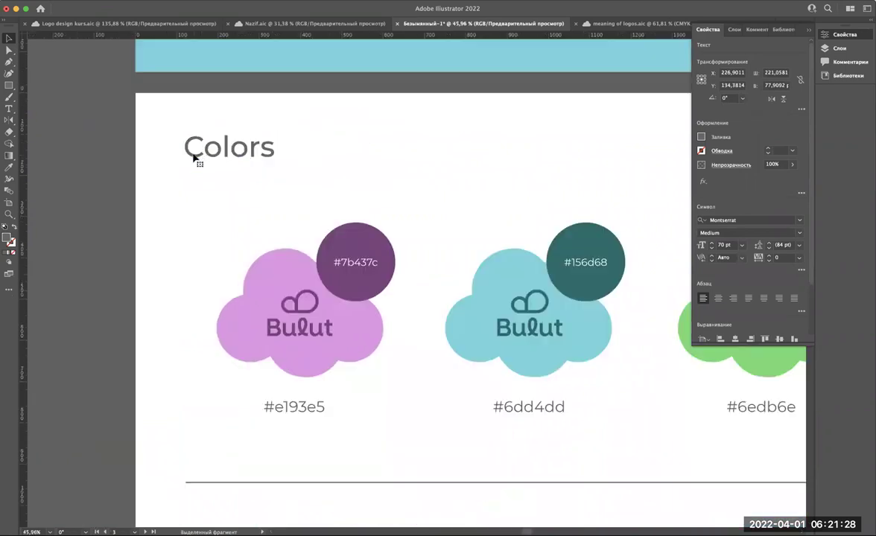
scroll(195, 158, up, 8)
scroll(193, 158, up, 2)
scroll(193, 187, up, 2)
scroll(193, 190, up, 1)
scroll(196, 192, up, 2)
click(189, 193)
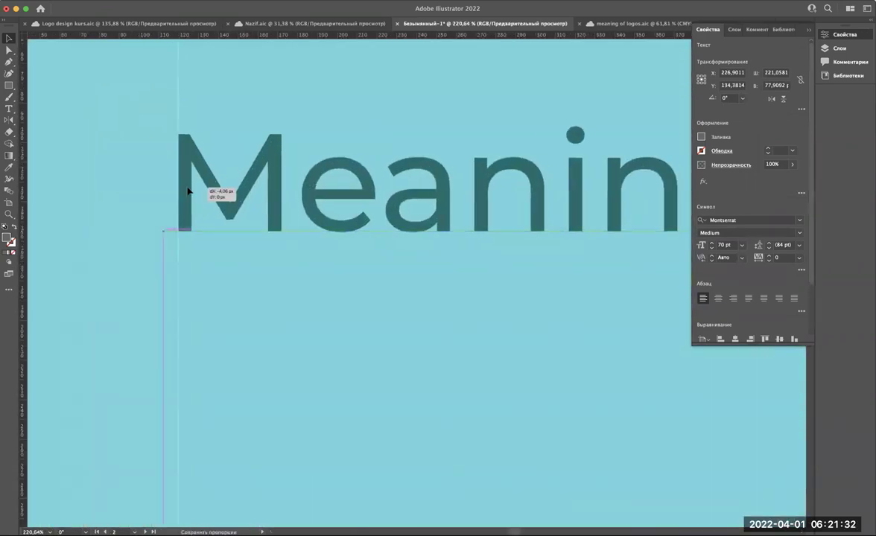
scroll(188, 192, down, 5)
scroll(189, 192, down, 3)
scroll(188, 192, down, 3)
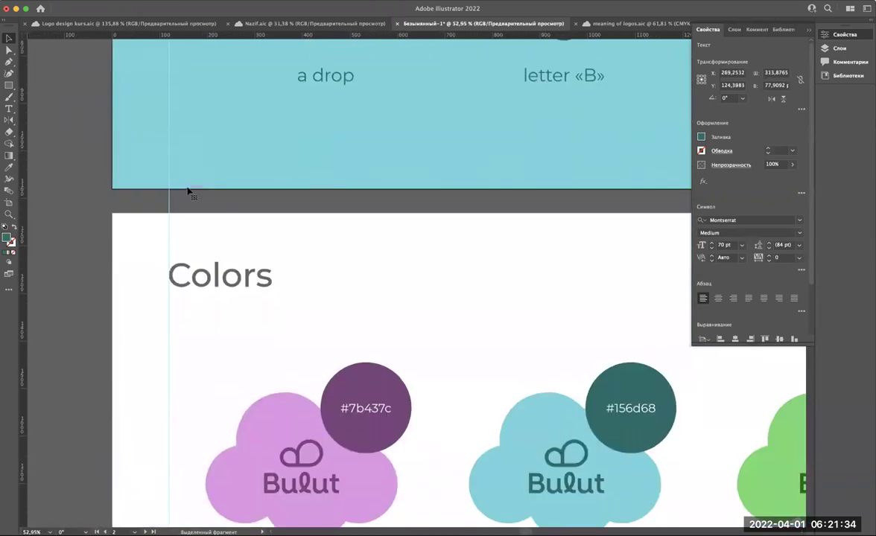
scroll(189, 193, down, 1)
scroll(188, 195, down, 5)
scroll(188, 190, down, 3)
scroll(188, 190, down, 5)
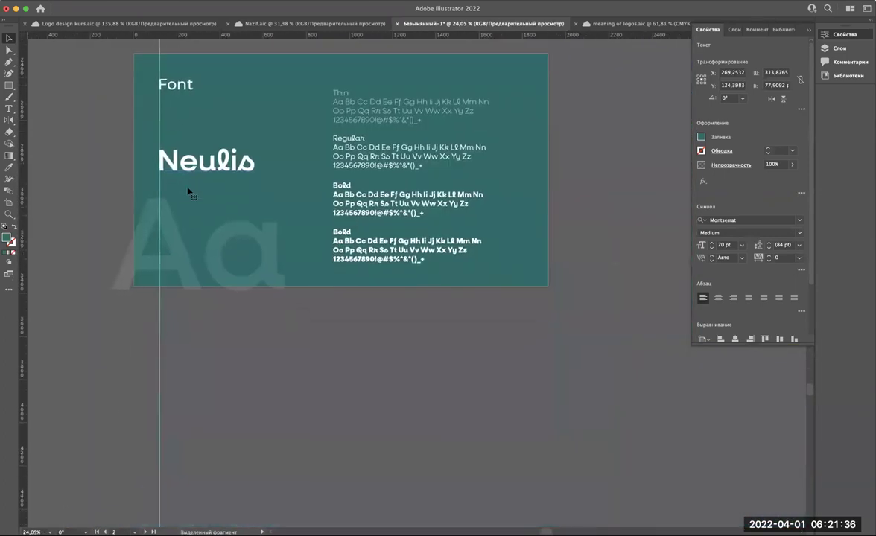
Step: Draw a 1920×1080 rectangle covering the entire Font artboard
click(188, 242)
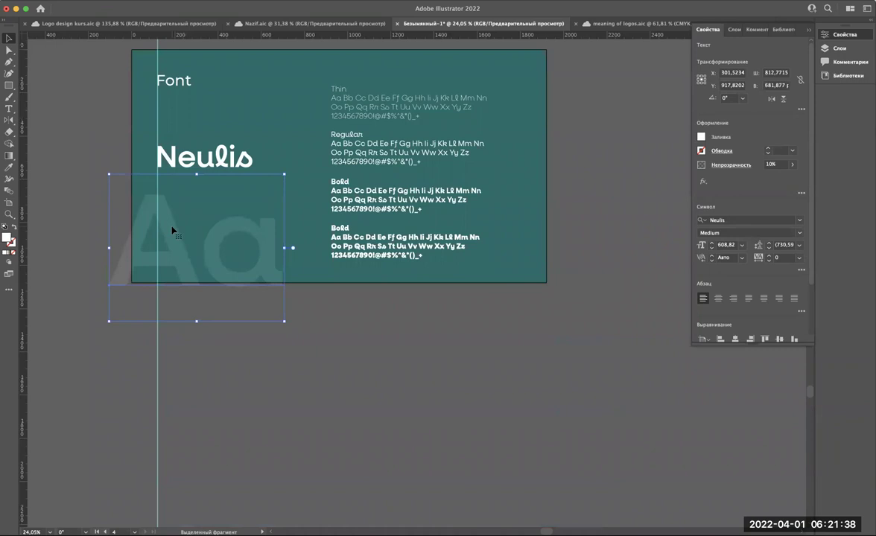
scroll(172, 231, up, 1)
scroll(172, 231, up, 3)
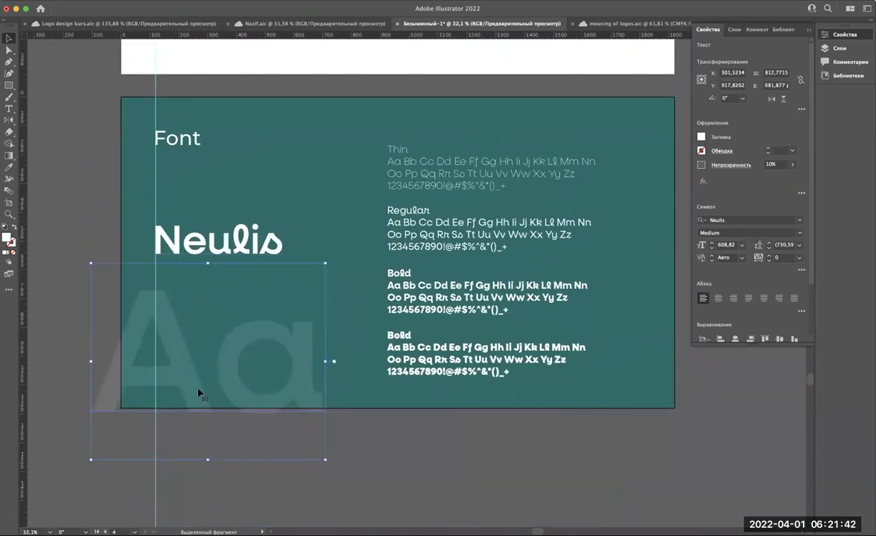
click(8, 85)
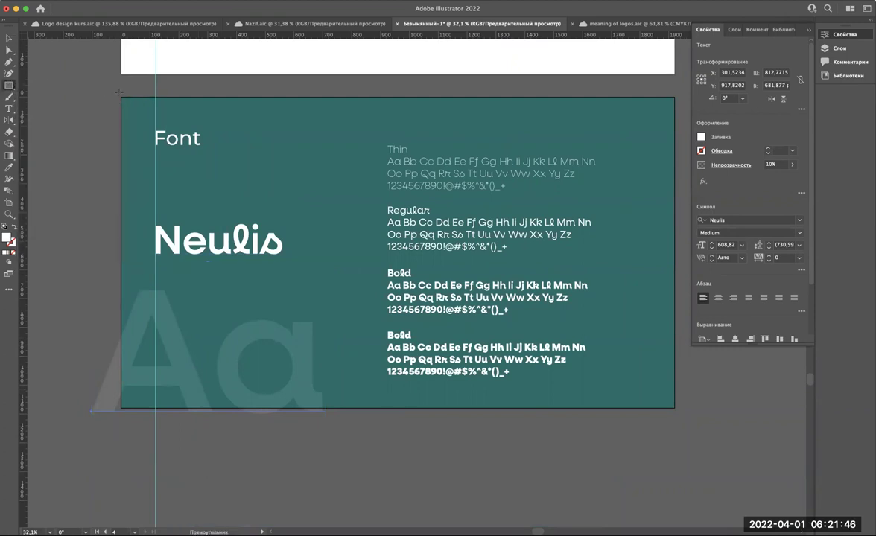
scroll(116, 95, right, 5)
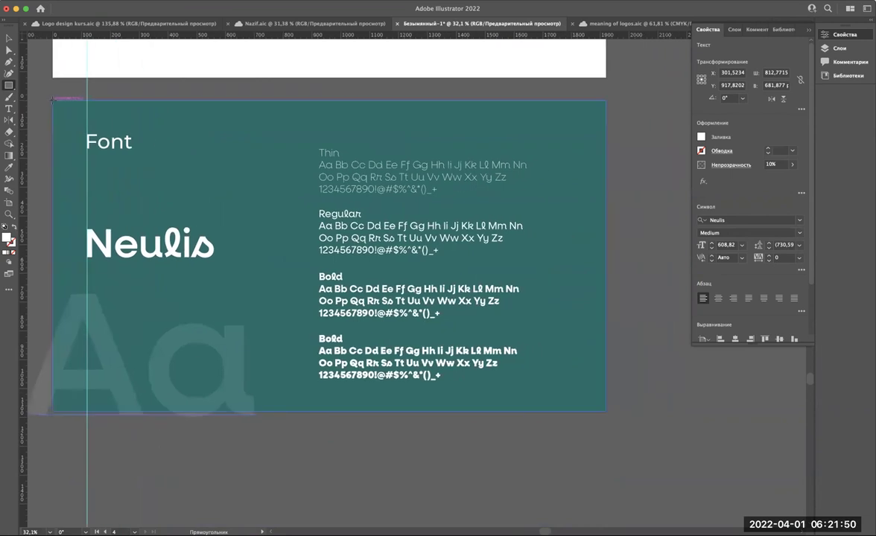
drag(53, 100, 604, 409)
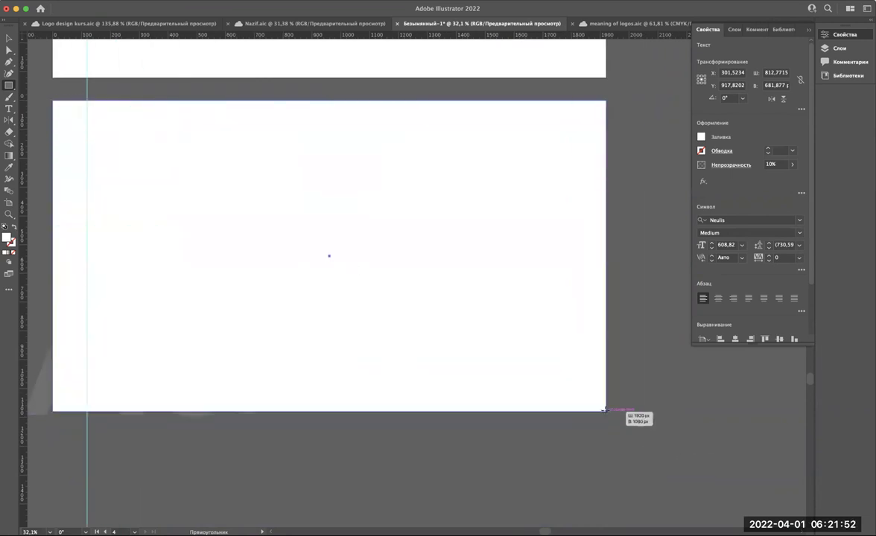
key(v)
Step: Clip all Font page contents except the guide to the artboard rectangle
scroll(547, 291, down, 3)
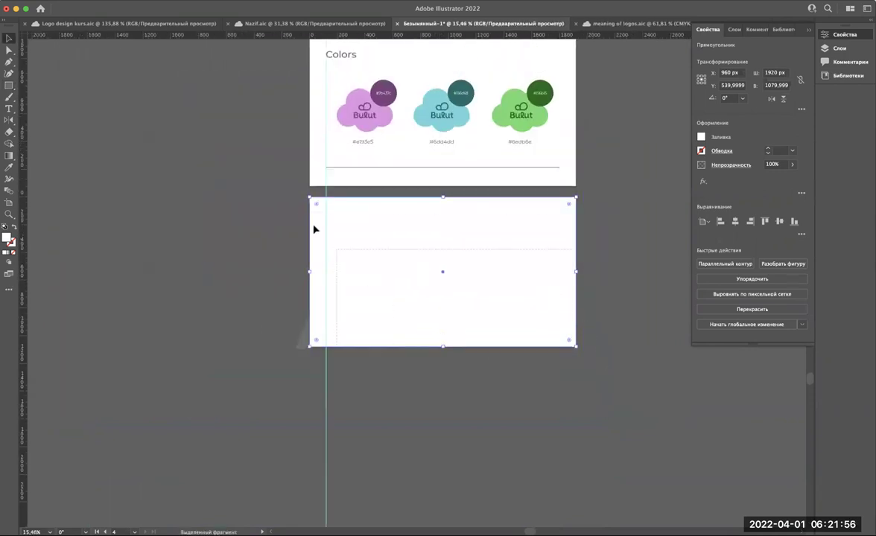
key(ctrl+alt+a)
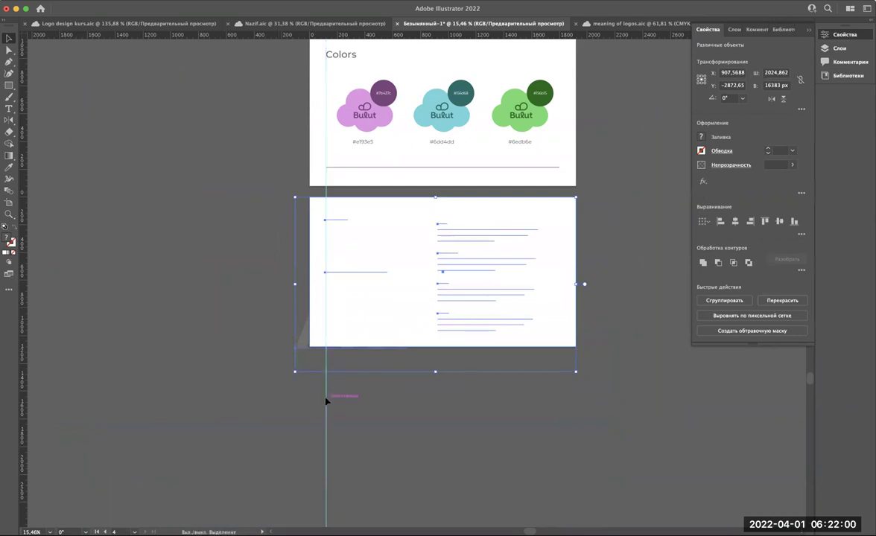
scroll(326, 402, up, 3)
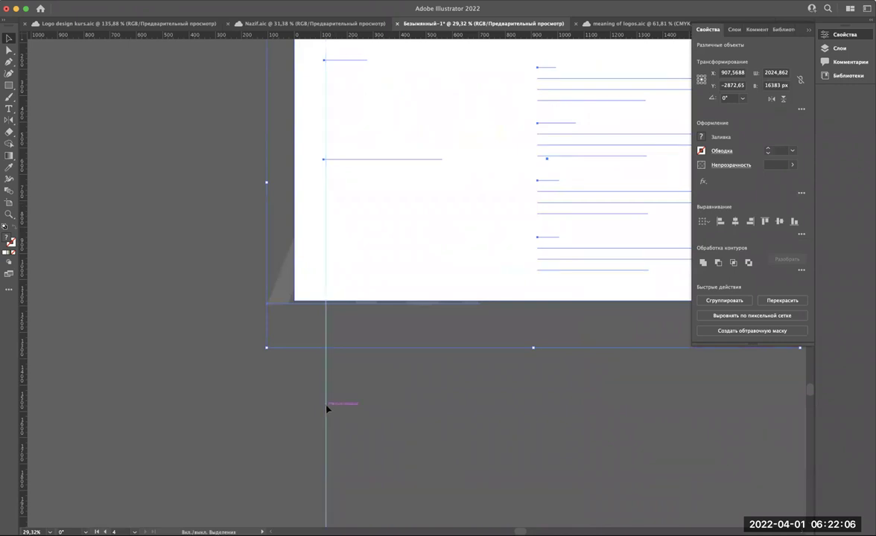
shift+click(327, 408)
scroll(377, 405, down, 3)
scroll(477, 392, right, 2)
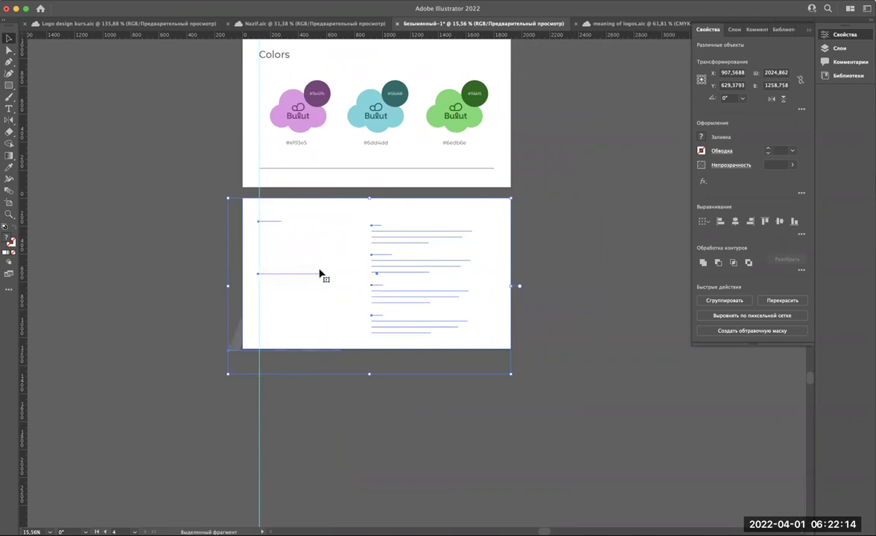
key(a)
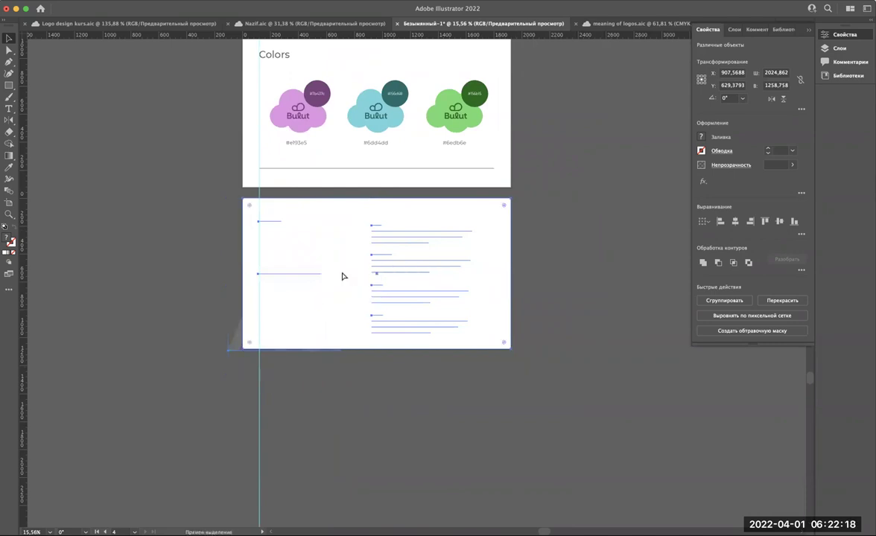
key(v)
click(314, 250)
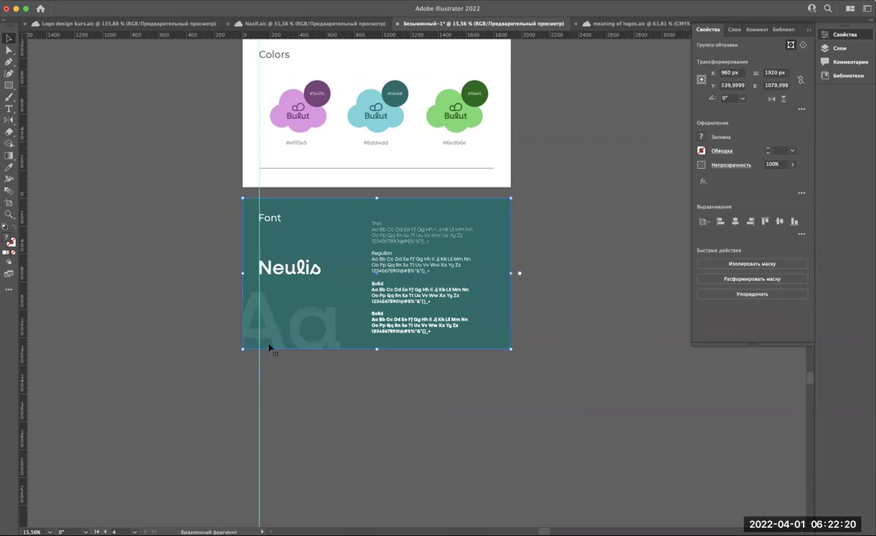
scroll(270, 348, up, 1)
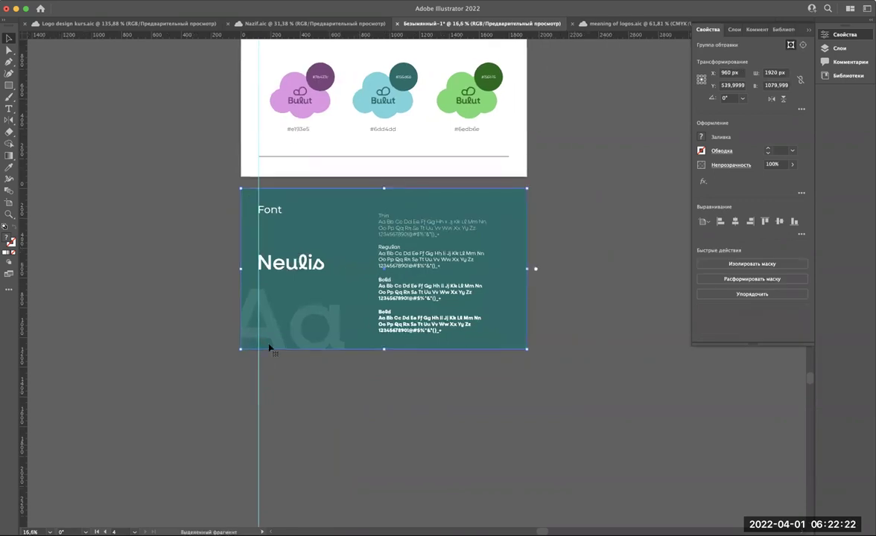
scroll(269, 348, up, 1)
scroll(270, 348, up, 2)
scroll(269, 348, up, 4)
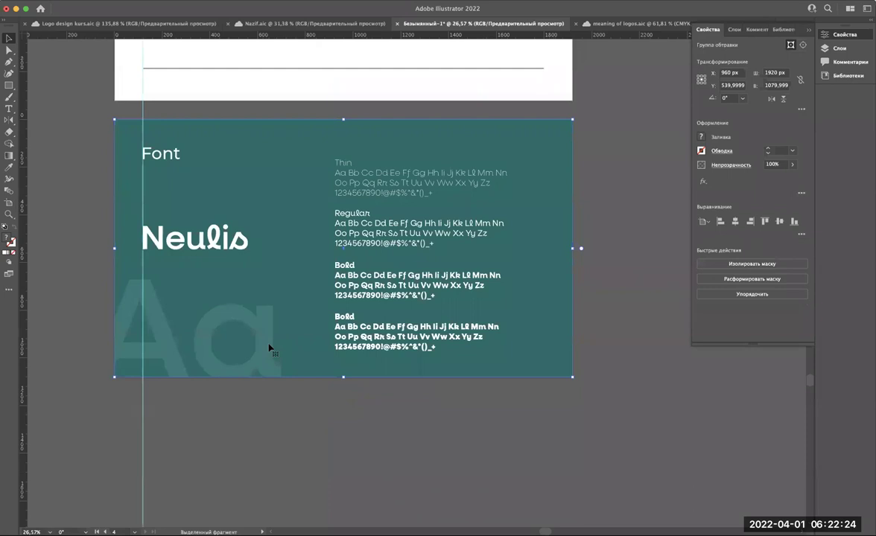
key(ctrl+alt+7)
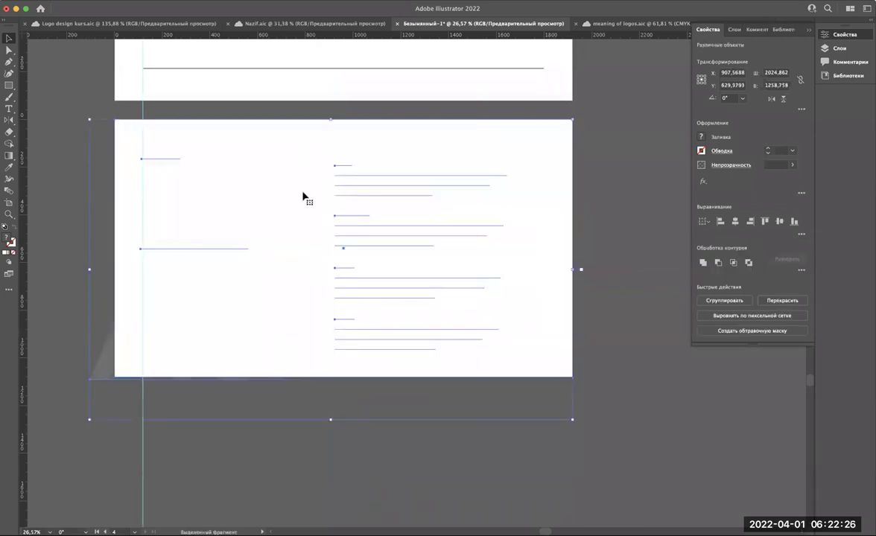
key(ctrl)
key(ctrl+z)
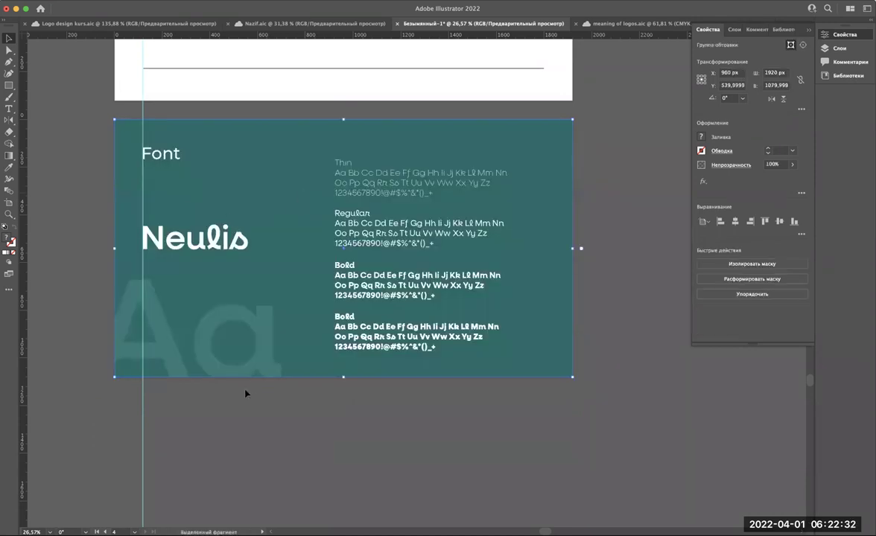
scroll(160, 378, up, 2)
scroll(193, 373, up, 8)
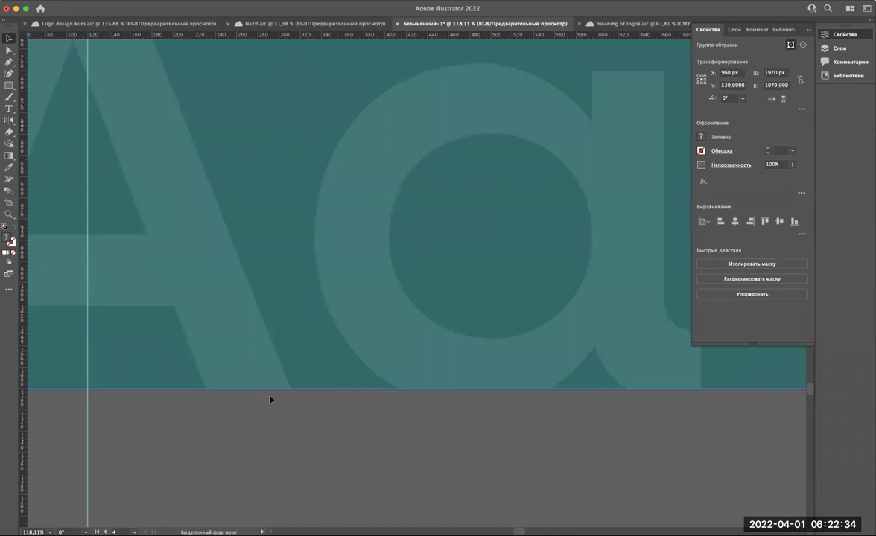
scroll(270, 395, down, 1)
scroll(253, 328, down, 4)
scroll(241, 270, down, 2)
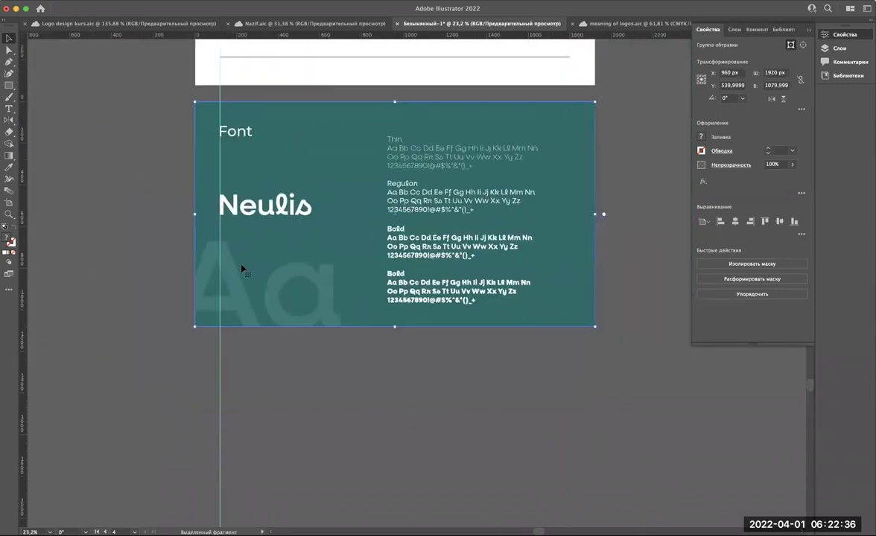
scroll(241, 270, right, 3)
scroll(241, 270, up, 2)
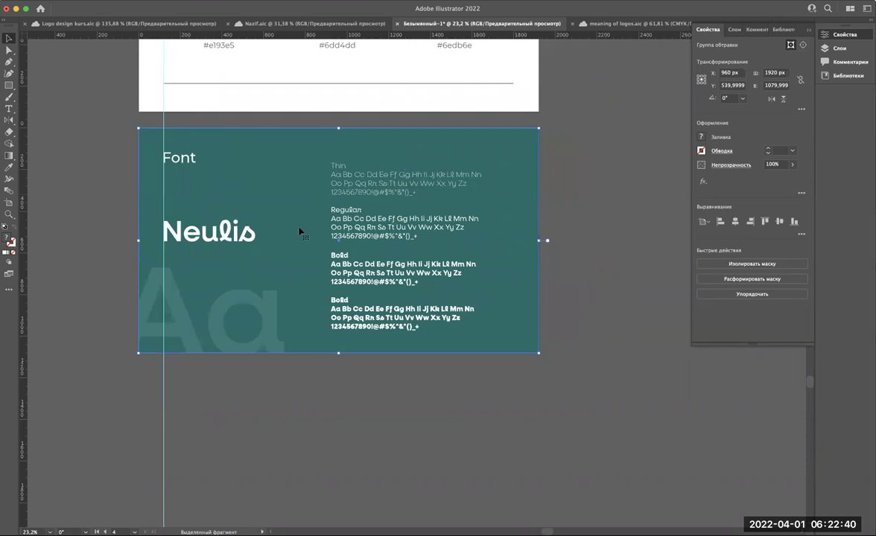
scroll(298, 233, down, 2)
scroll(299, 237, up, 5)
scroll(300, 242, up, 1)
scroll(299, 243, up, 2)
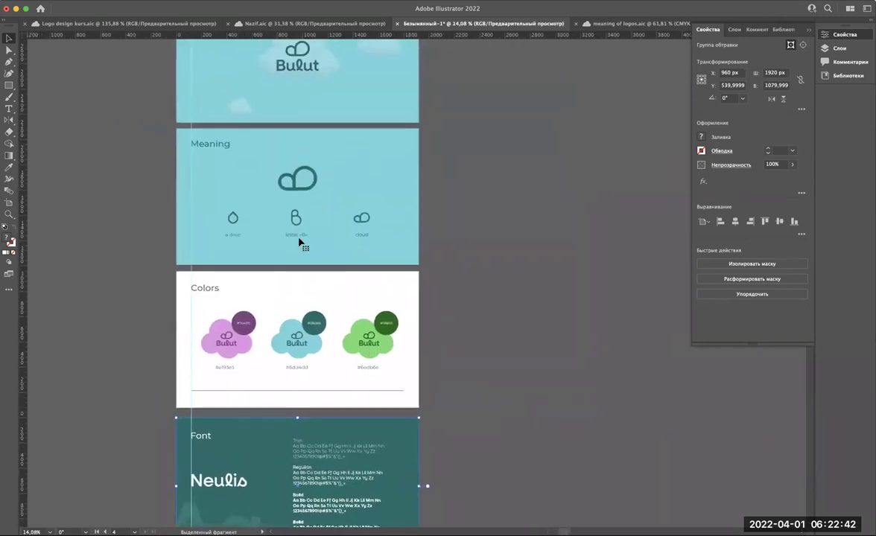
scroll(299, 242, down, 3)
scroll(300, 240, down, 2)
scroll(299, 241, up, 4)
scroll(300, 242, up, 3)
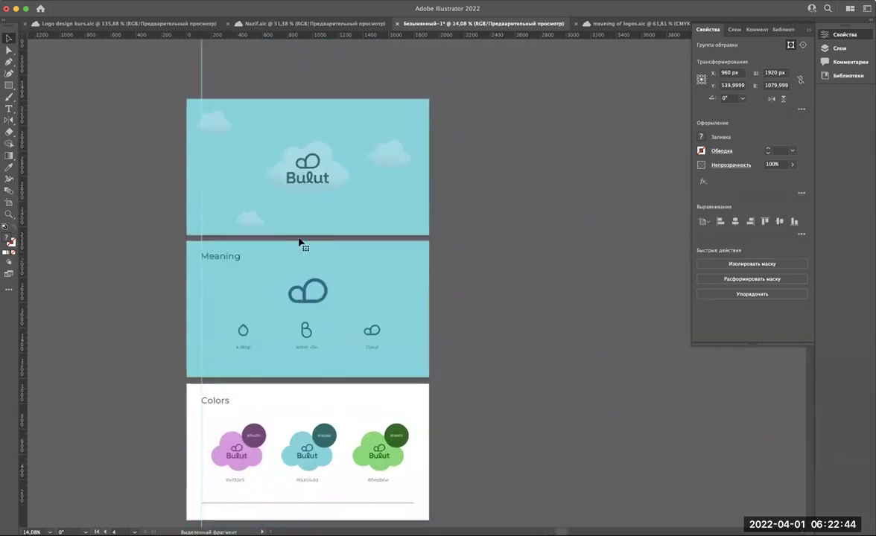
scroll(300, 242, down, 3)
scroll(301, 240, down, 1)
scroll(301, 241, up, 1)
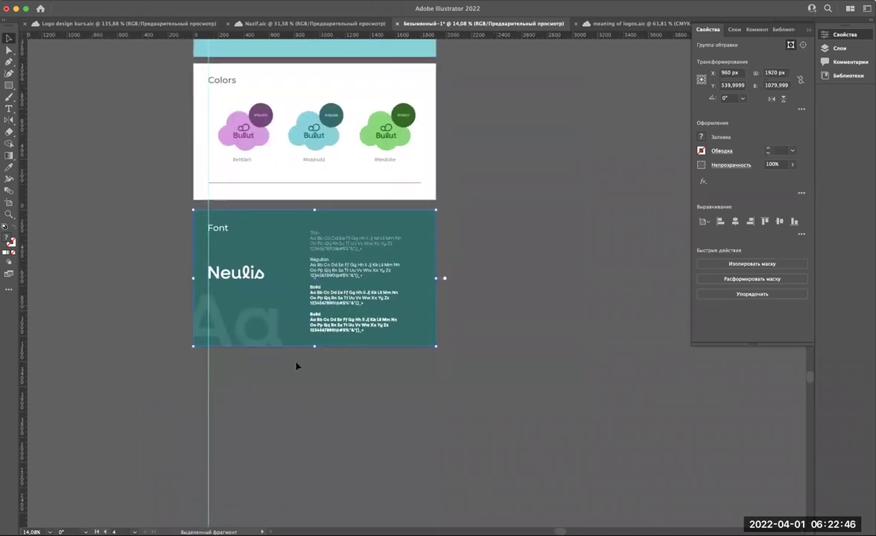
scroll(297, 367, down, 1)
scroll(299, 364, down, 1)
click(340, 440)
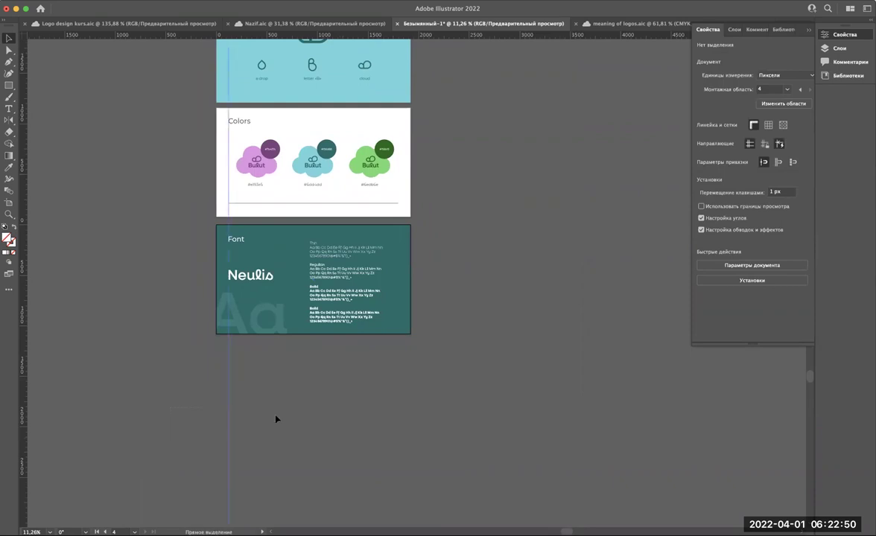
click(183, 386)
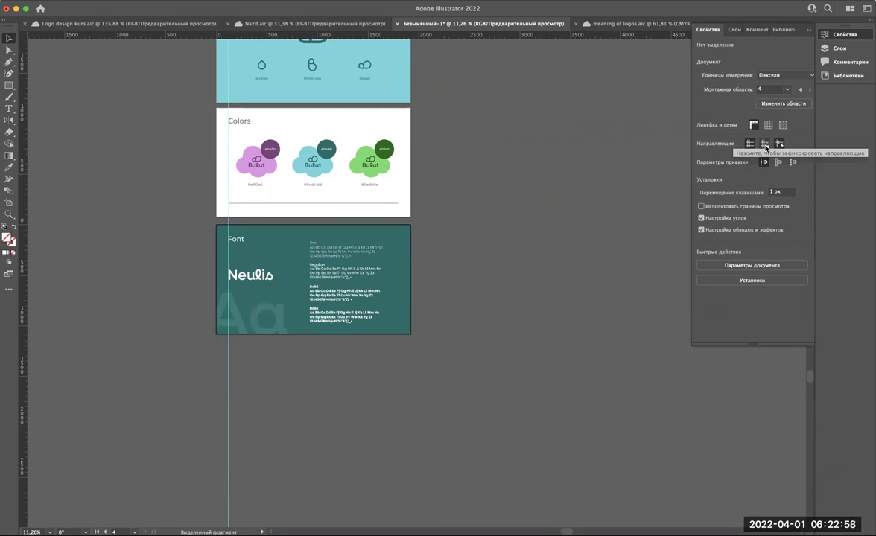
click(765, 145)
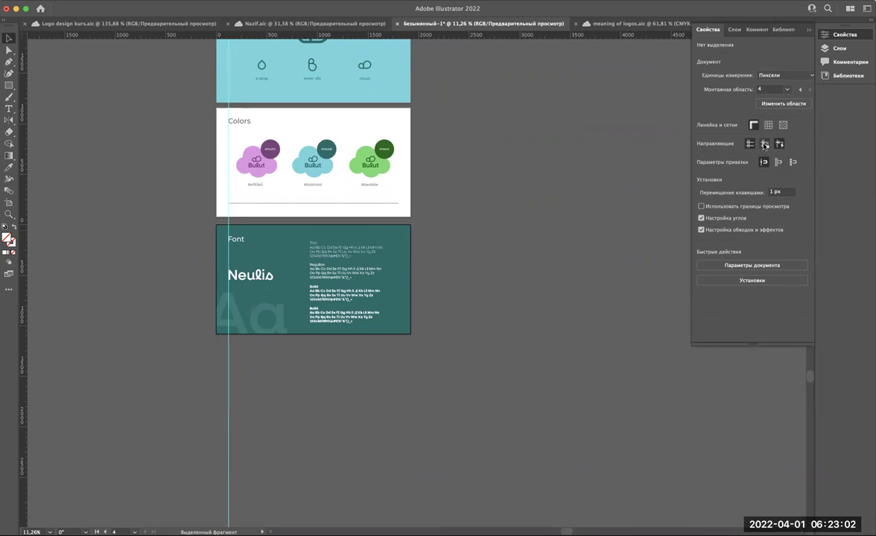
drag(249, 399, 157, 374)
drag(308, 429, 177, 404)
click(177, 405)
drag(173, 343, 313, 432)
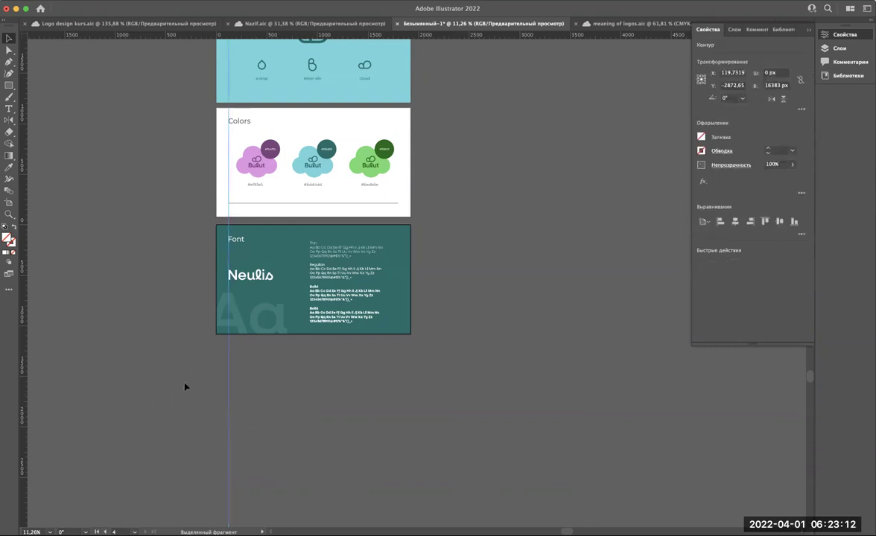
click(244, 385)
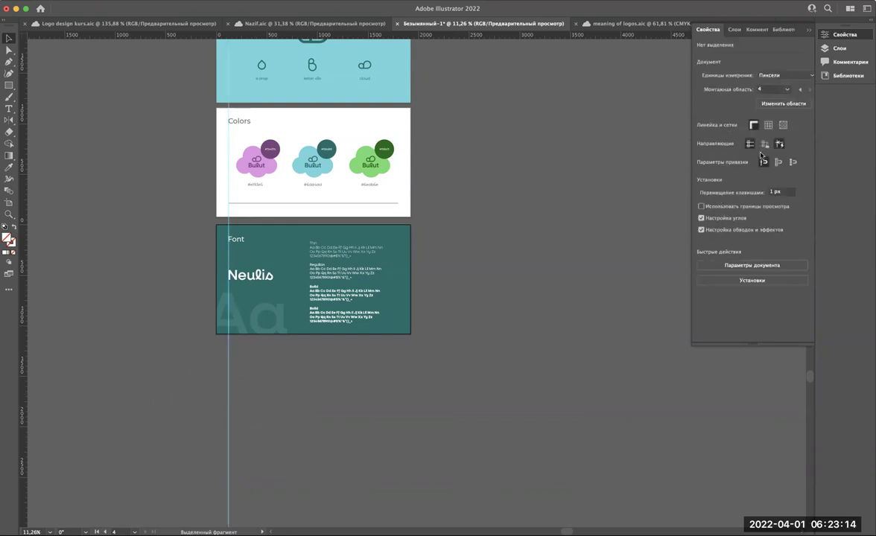
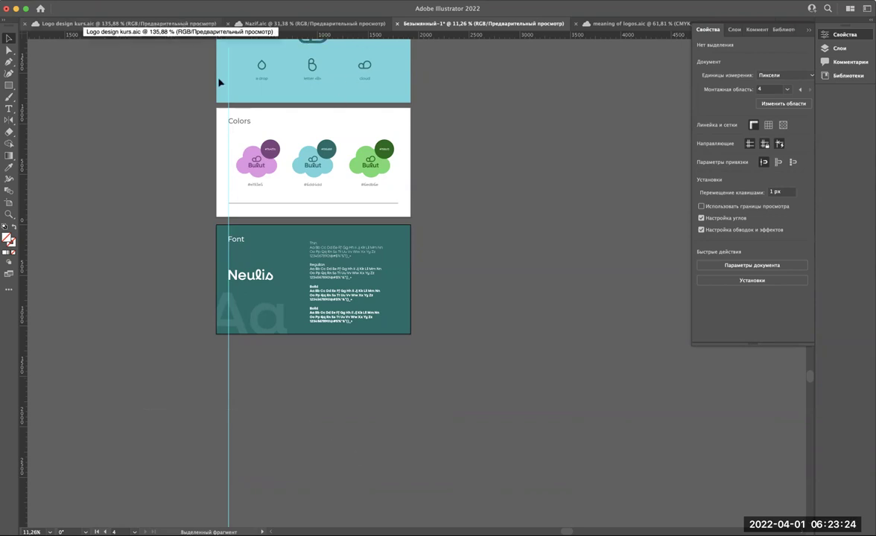
Step: Switch to the Logo design kurs.aic document and deselect the Bulut wordmark
scroll(190, 26, up, 3)
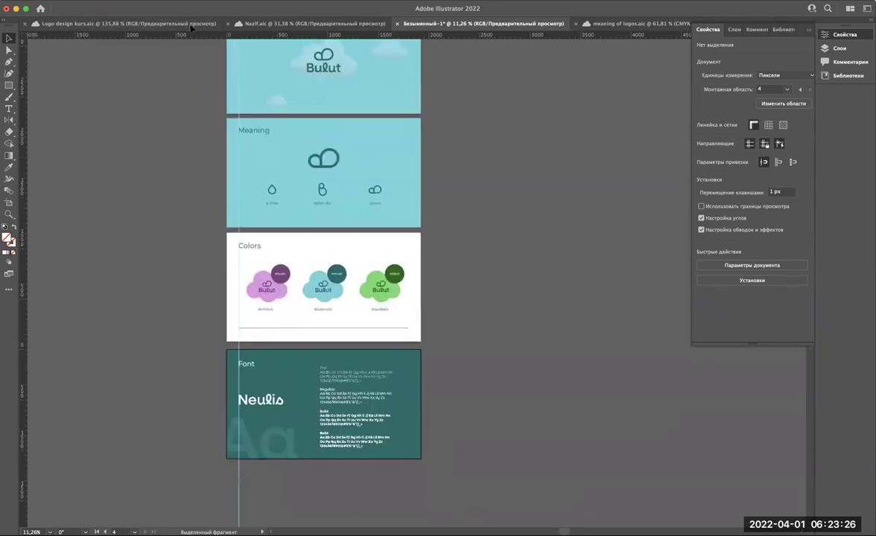
scroll(170, 106, up, 2)
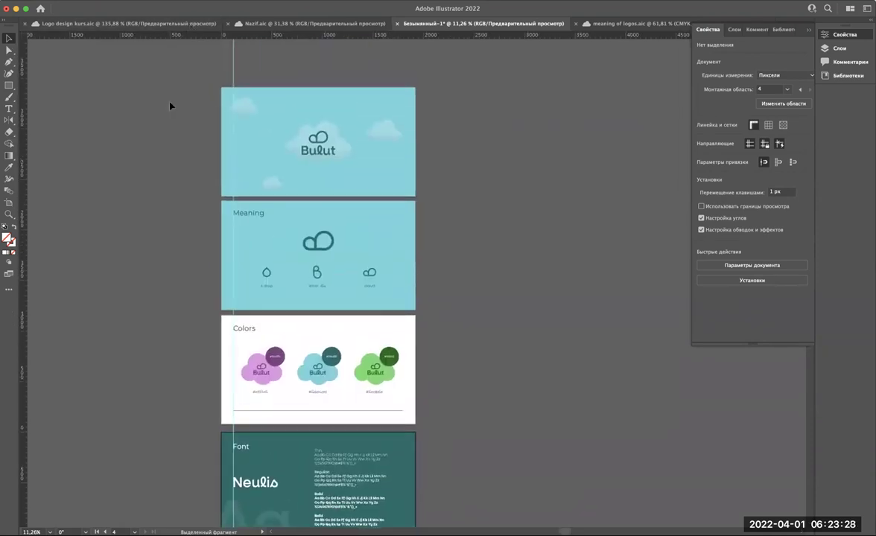
scroll(170, 106, down, 4)
scroll(170, 107, up, 3)
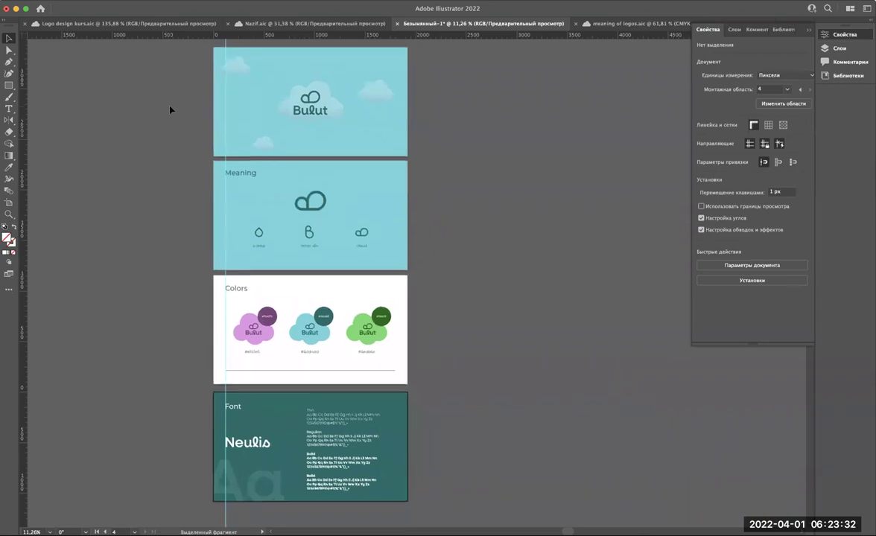
scroll(169, 110, up, 2)
scroll(170, 111, down, 4)
scroll(170, 111, down, 4)
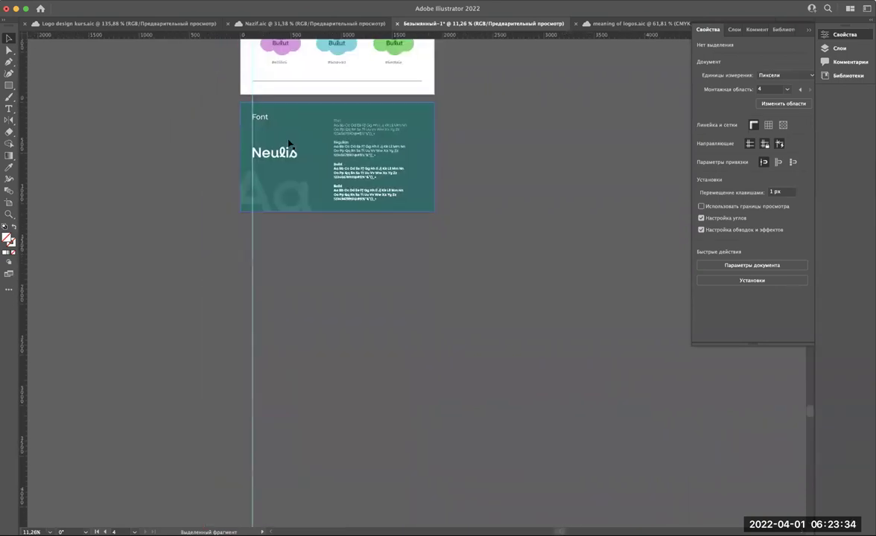
click(145, 24)
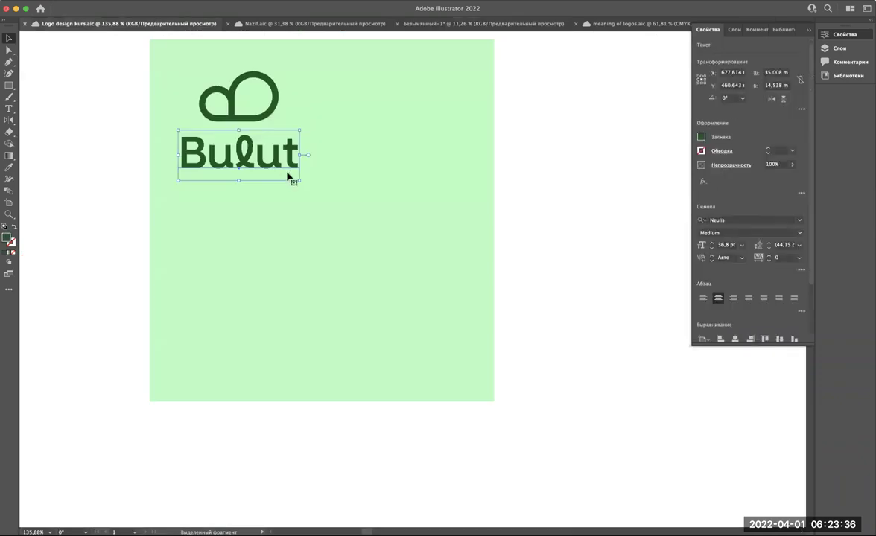
scroll(288, 175, down, 5)
click(408, 166)
Step: Enter the green Bulut logo group, pick out its cloud symbol, and exit the group
scroll(408, 165, down, 3)
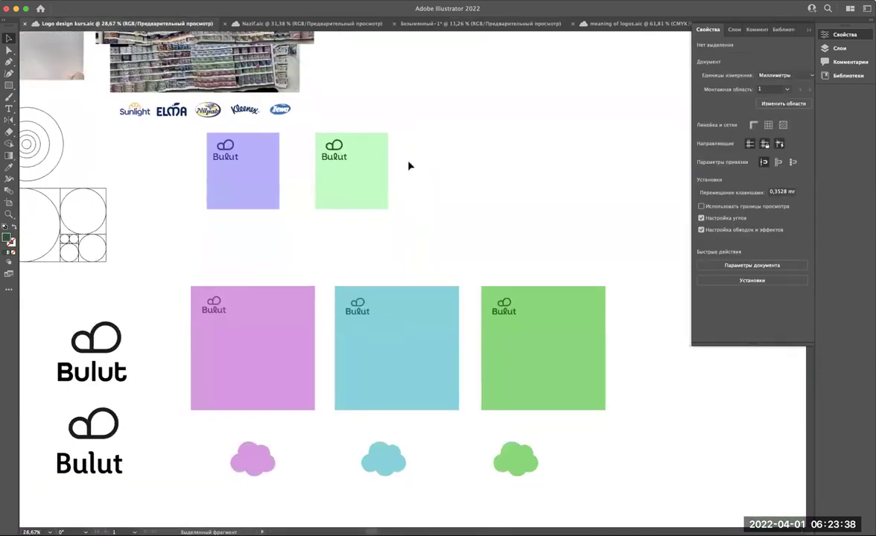
scroll(408, 166, up, 2)
scroll(408, 165, up, 1)
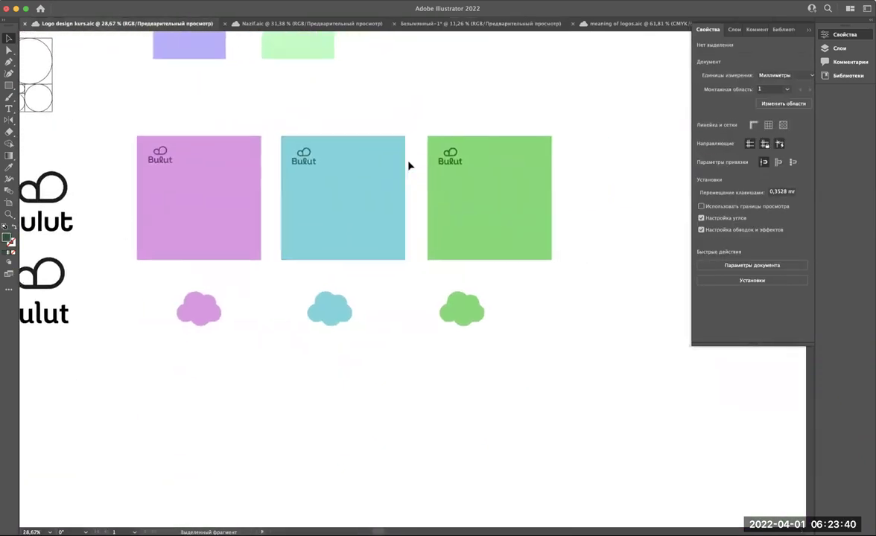
scroll(409, 165, right, 2)
scroll(409, 166, up, 3)
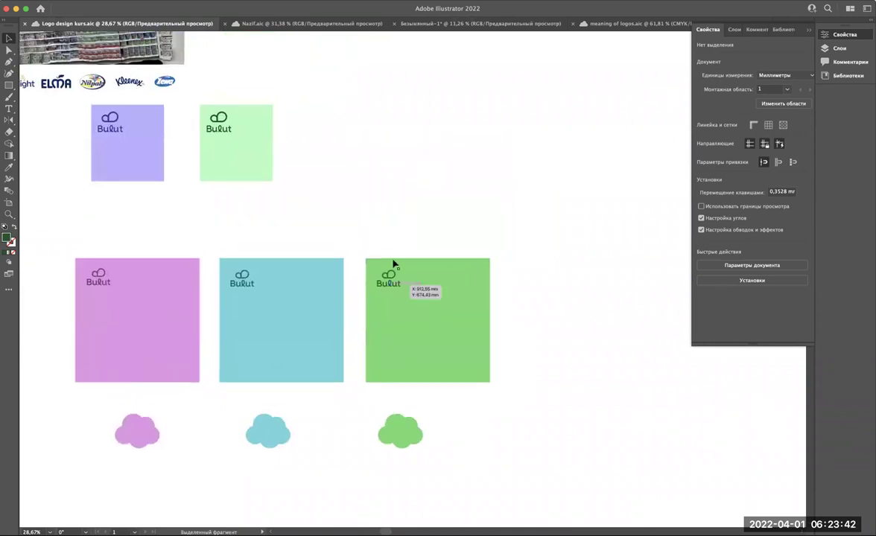
alt+scroll(391, 262, up, 3)
alt+scroll(387, 250, up, 2)
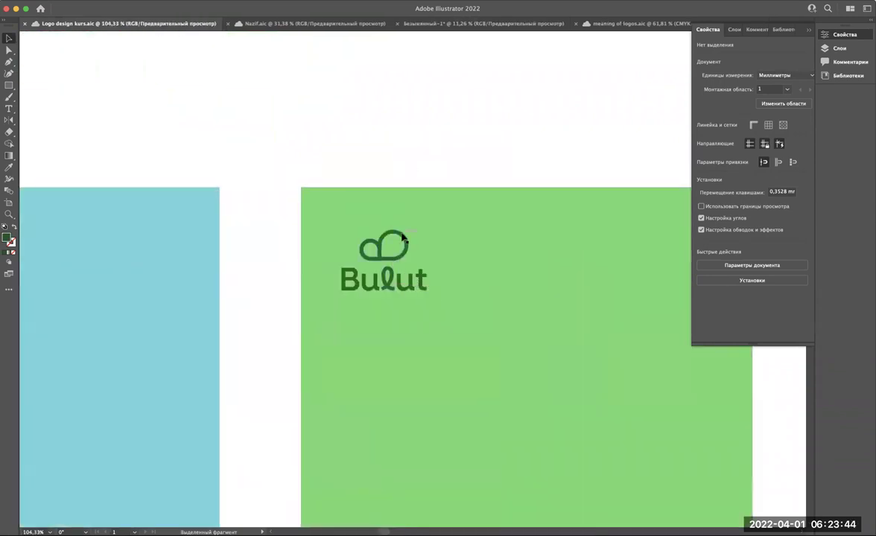
click(402, 237)
double_click(402, 237)
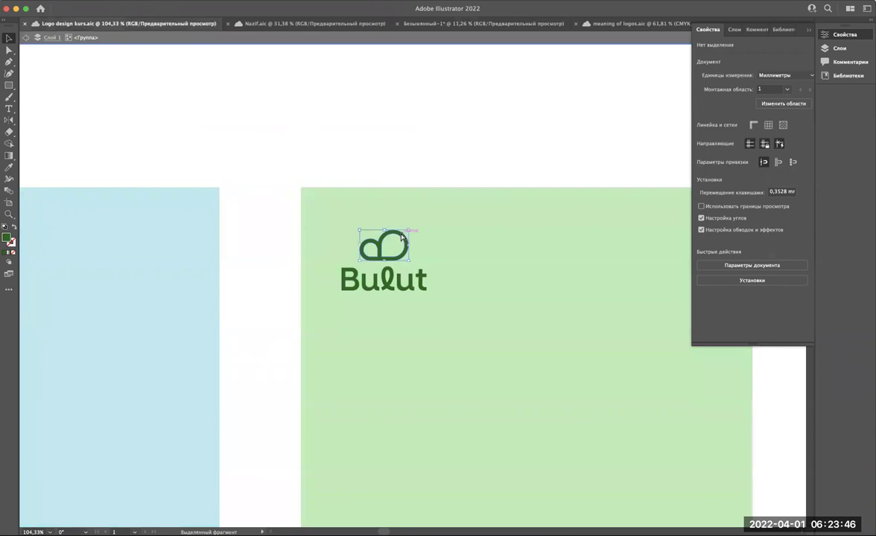
click(376, 234)
key(Escape)
alt+scroll(419, 158, down, 3)
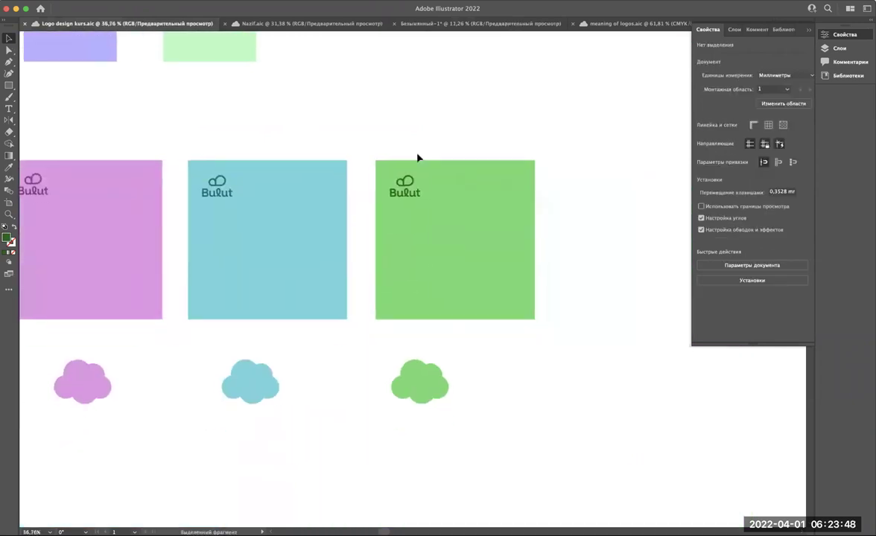
scroll(237, 270, down, 5)
scroll(238, 271, down, 2)
alt+scroll(238, 272, up, 2)
Step: Paste the cloud symbol and enlarge it proportionally
key(super+z)
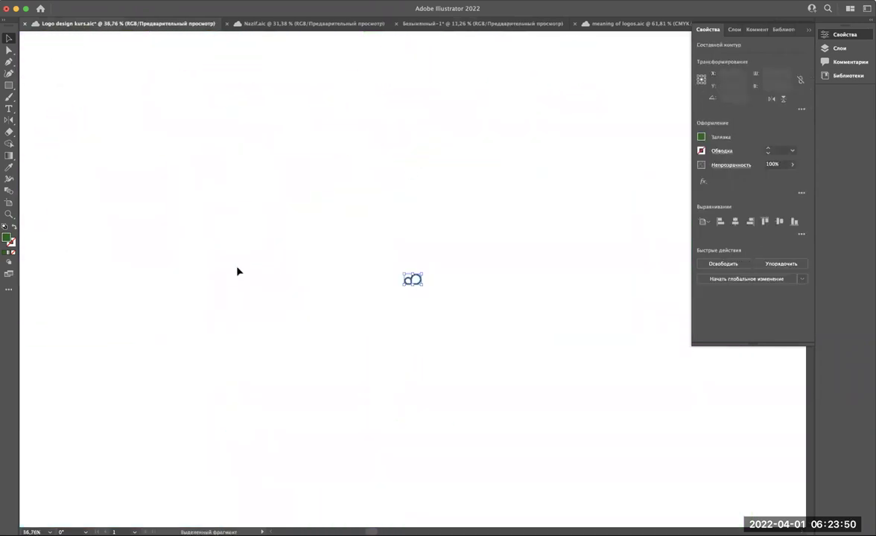
alt+scroll(486, 327, up, 3)
alt+scroll(486, 327, down, 3)
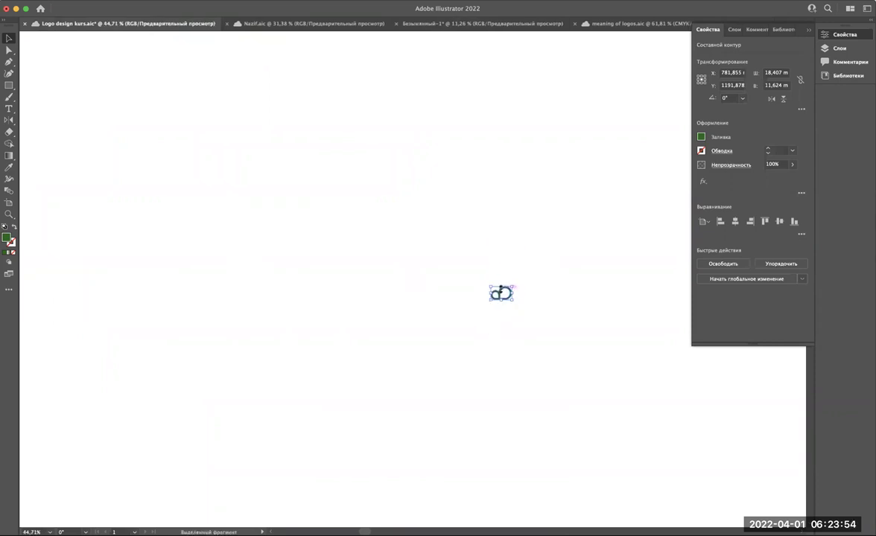
alt+scroll(499, 287, up, 2)
click(508, 137)
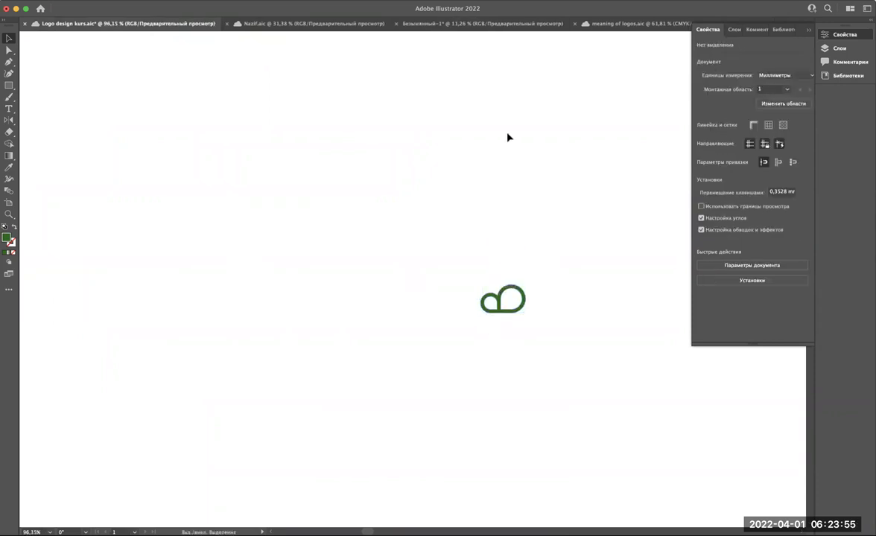
click(507, 296)
drag(503, 283, 503, 225)
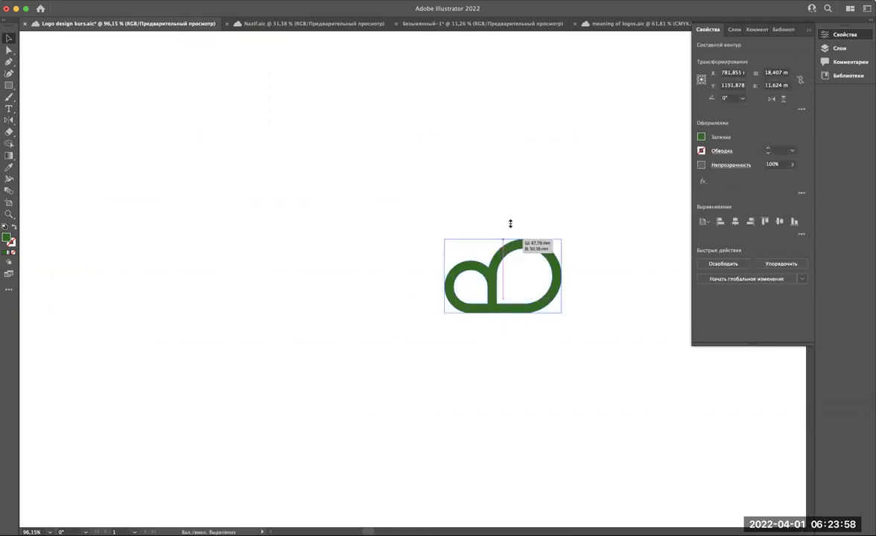
click(435, 206)
Step: Place a copy of the cloud above, rotated 180°, then shift it down and left
alt+scroll(434, 206, down, 2)
scroll(436, 208, right, 3)
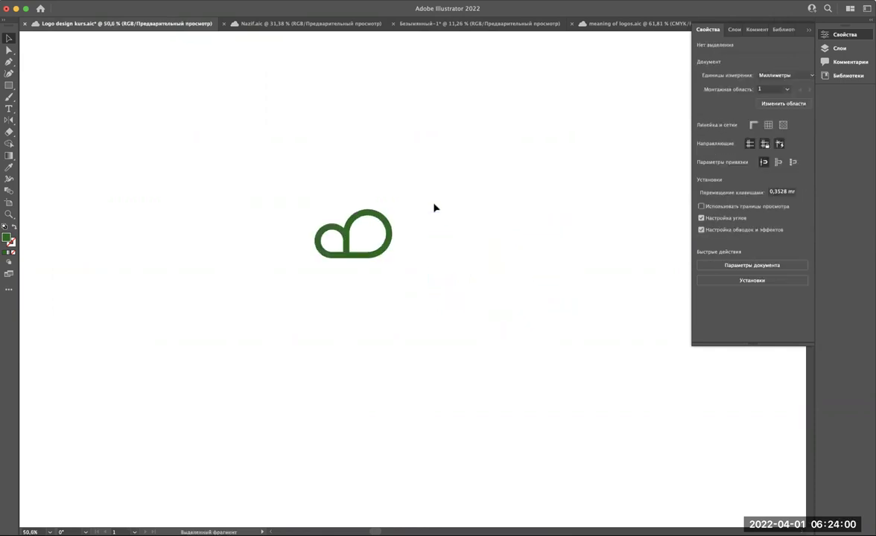
mouse_move(390, 230)
mouse_down()
mouse_move(388, 144)
mouse_move(264, 102)
mouse_up()
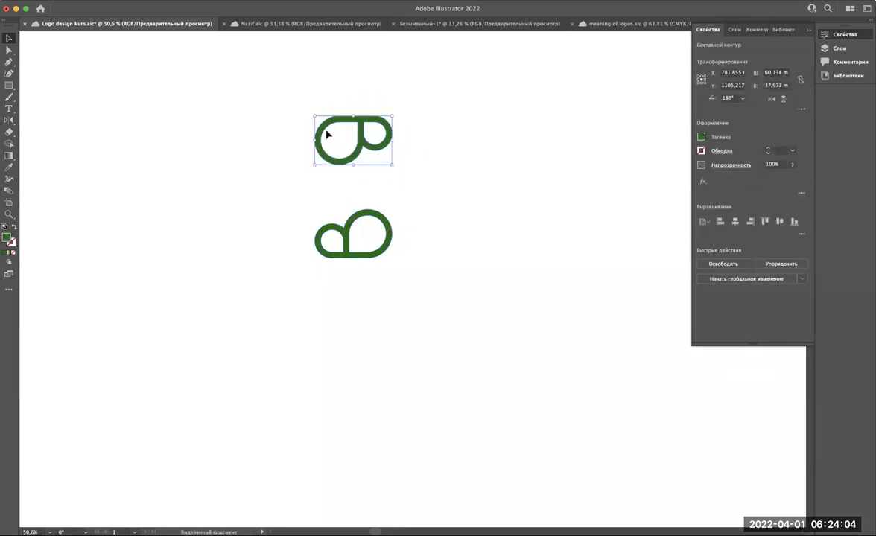
mouse_move(343, 136)
mouse_down()
mouse_move(307, 200)
mouse_move(326, 208)
mouse_up()
scroll(326, 208, up, 3)
scroll(354, 221, up, 1)
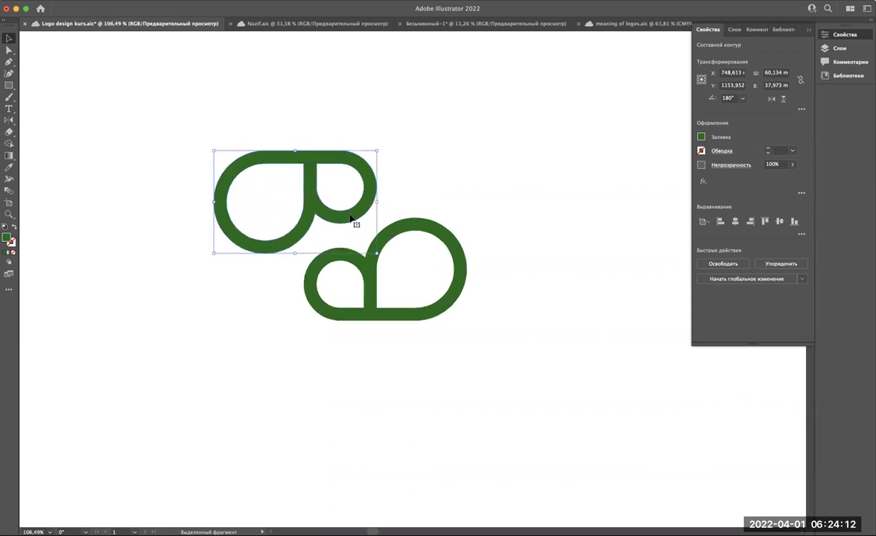
Step: Try positions for the rotated copy, settling it just above the upright cloud
click(383, 183)
drag(378, 185, 376, 293)
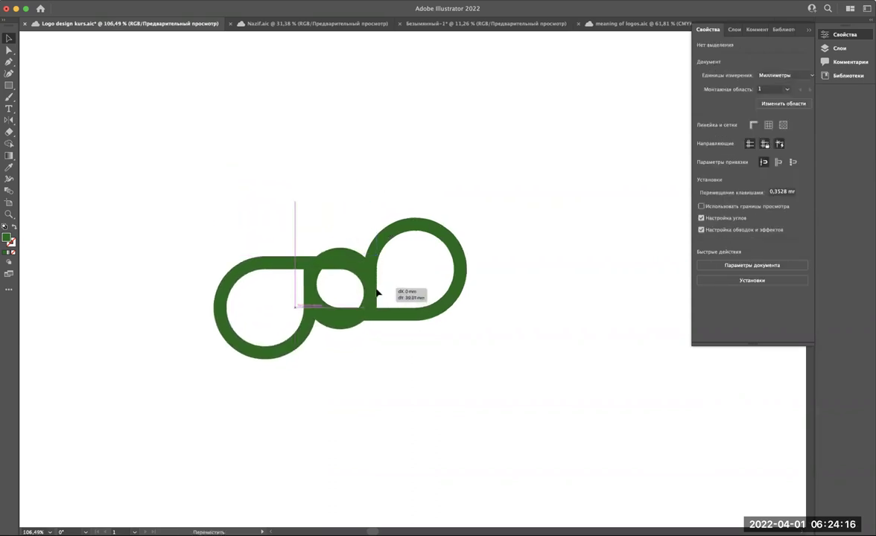
drag(377, 293, 377, 294)
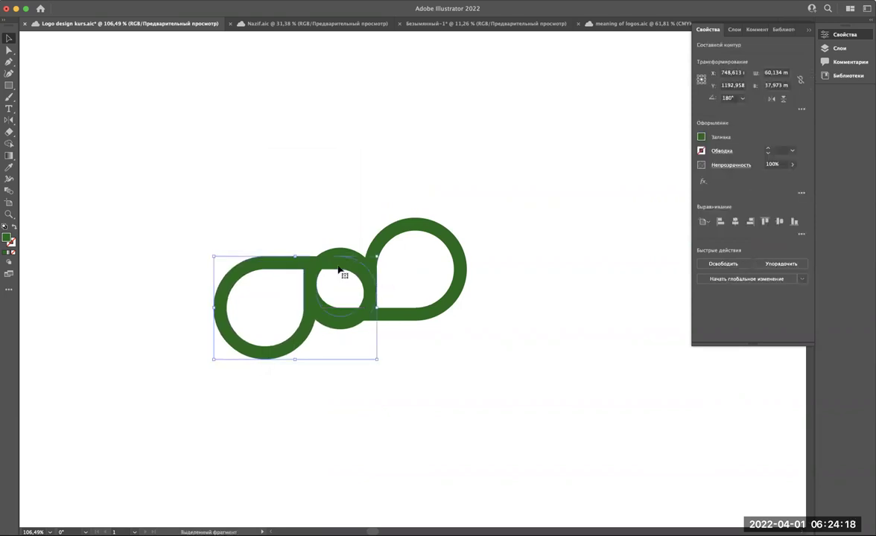
drag(339, 270, 339, 170)
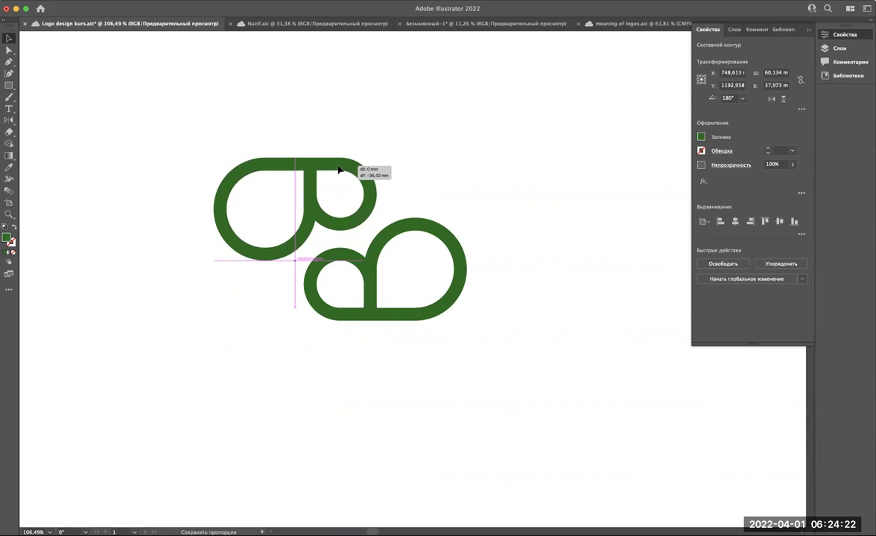
drag(339, 170, 339, 152)
drag(339, 146, 339, 146)
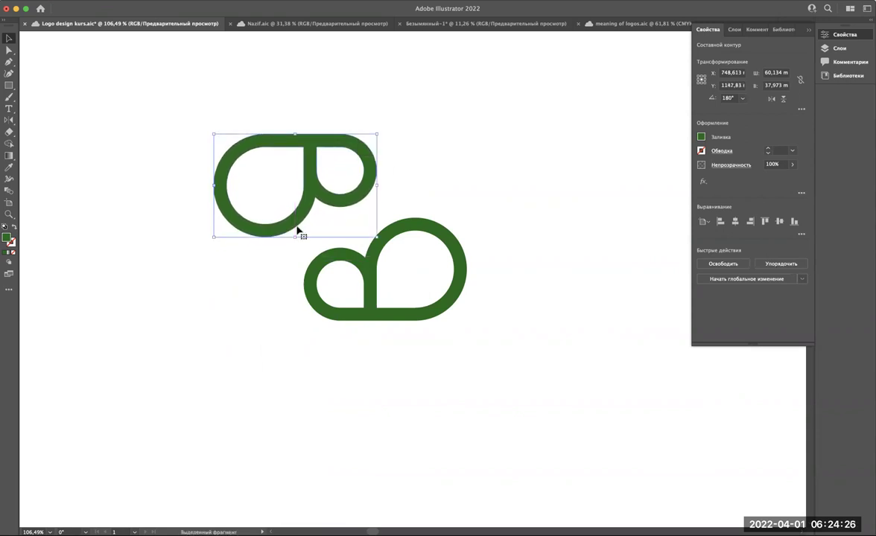
scroll(298, 231, up, 2)
scroll(297, 231, up, 3)
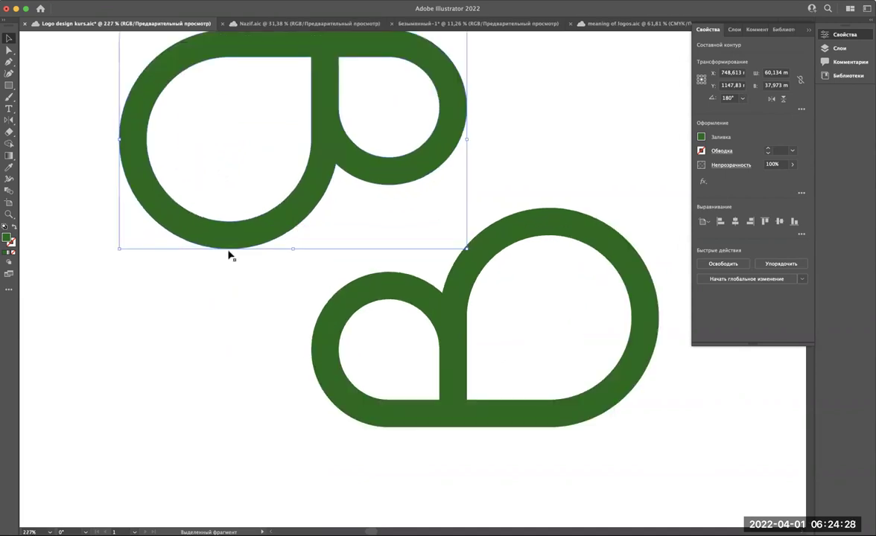
Step: Add a horizontal guide at the upright cloud's top and snap the rotated copy's bottom to it
key(a)
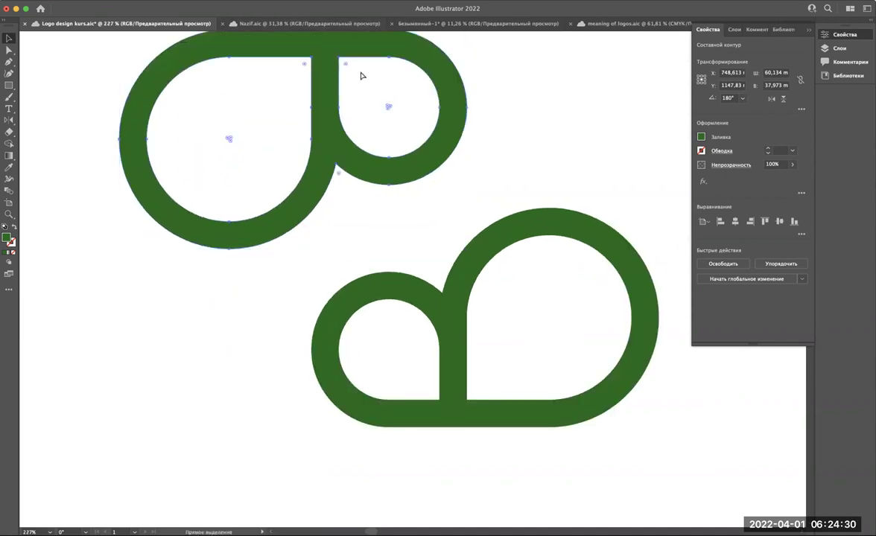
key(super+r)
drag(350, 37, 390, 275)
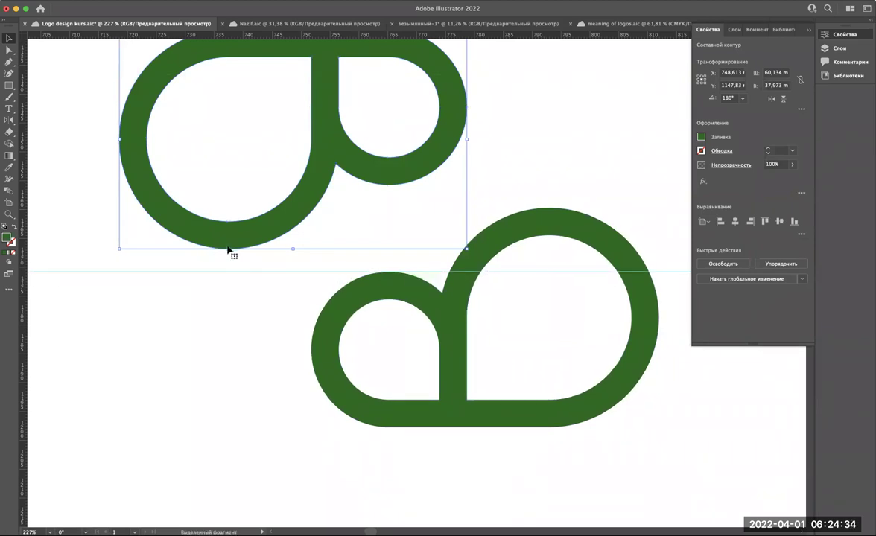
drag(229, 273, 231, 274)
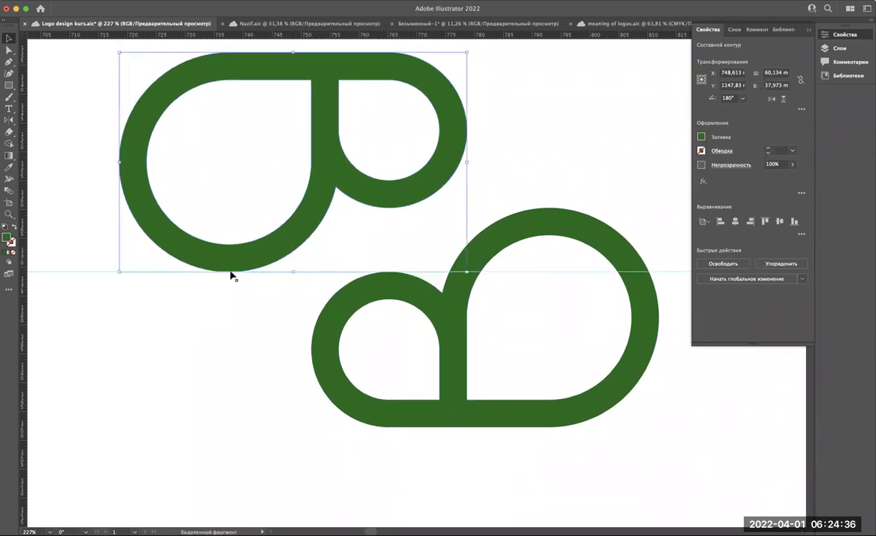
scroll(231, 273, down, 5)
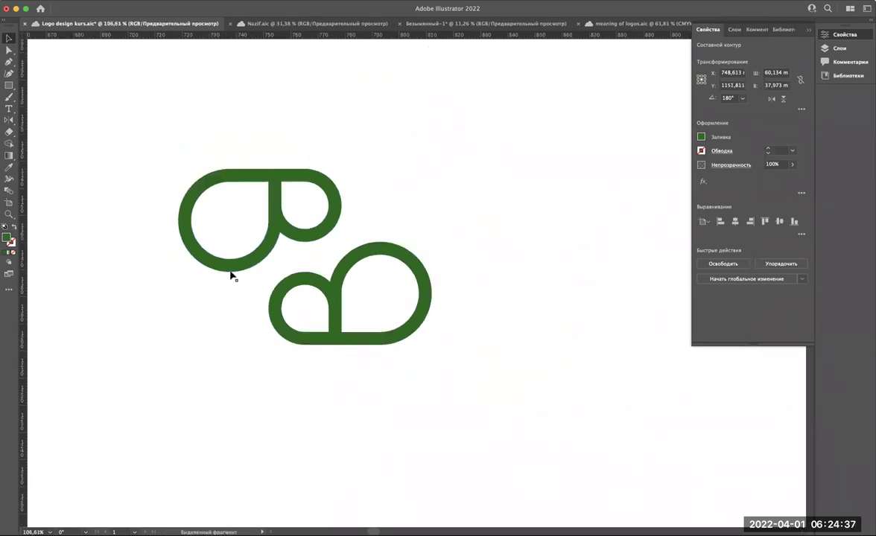
click(505, 289)
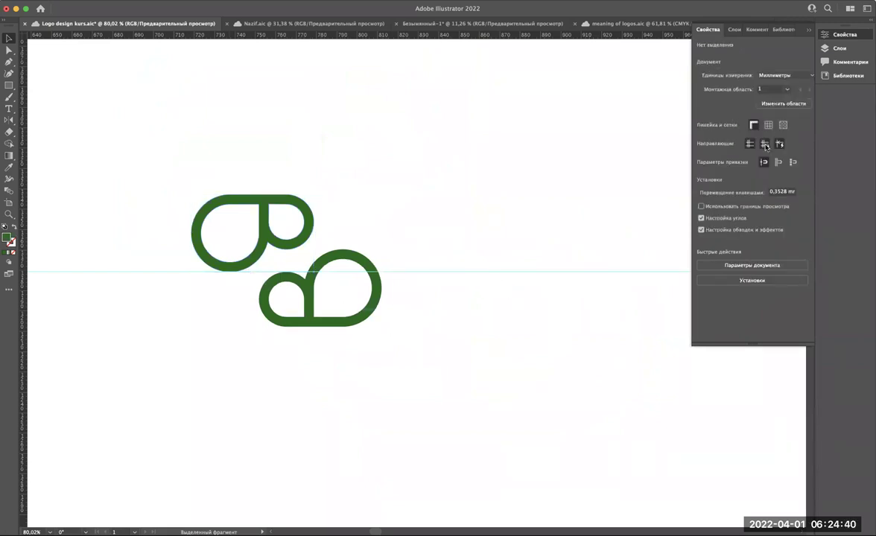
scroll(282, 216, down, 3)
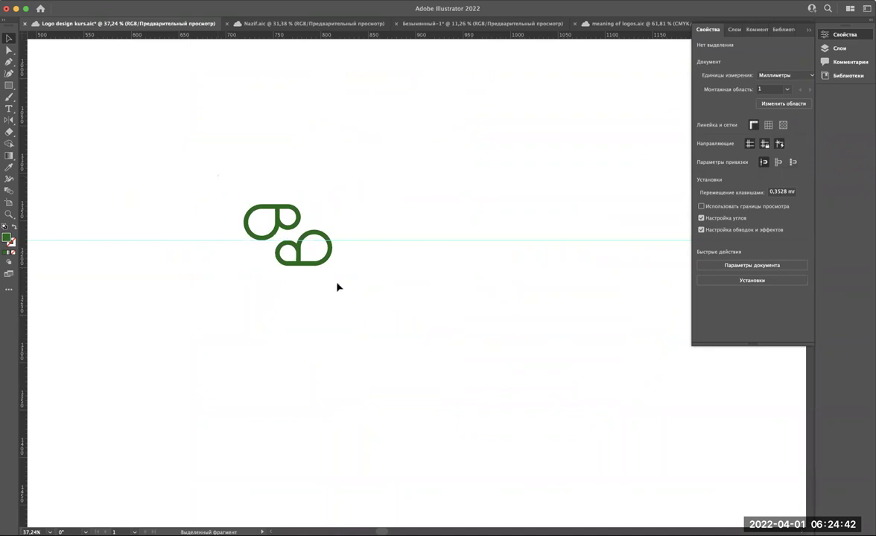
Step: Select both cloud shapes to check the pair, then deselect them
key(ctrl+a)
scroll(344, 296, up, 2)
scroll(344, 295, up, 1)
scroll(344, 296, down, 1)
scroll(344, 297, down, 1)
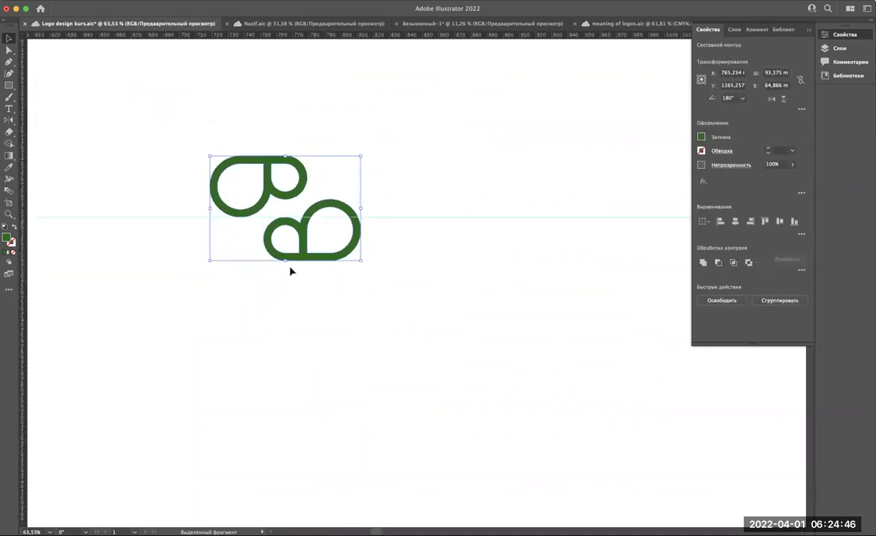
click(382, 137)
scroll(383, 136, up, 1)
scroll(382, 136, up, 1)
scroll(382, 136, down, 3)
scroll(382, 137, up, 1)
scroll(382, 136, left, 1)
scroll(382, 136, up, 1)
scroll(382, 136, left, 1)
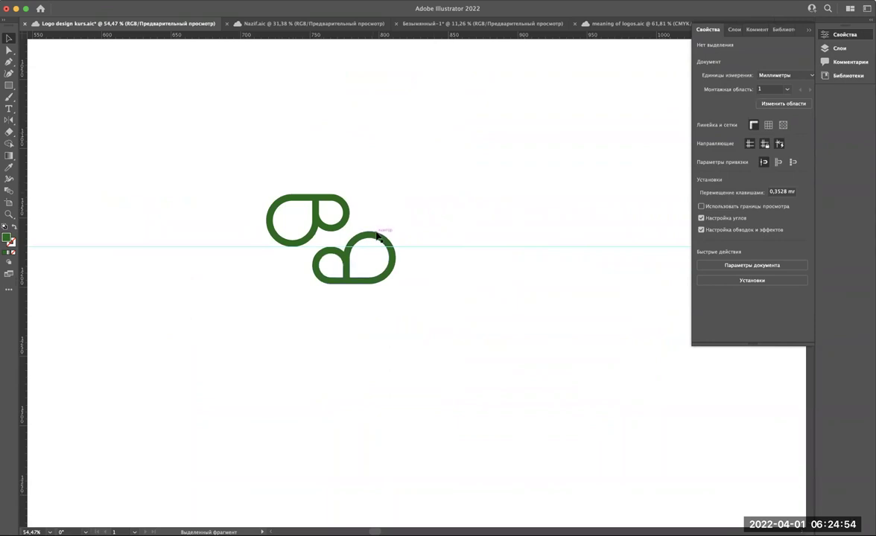
Step: Try copying the upright cloud upward, then undo that stray extra copy
mouse_move(377, 235)
mouse_down()
mouse_move(375, 135)
mouse_move(374, 222)
mouse_move(346, 134)
mouse_up()
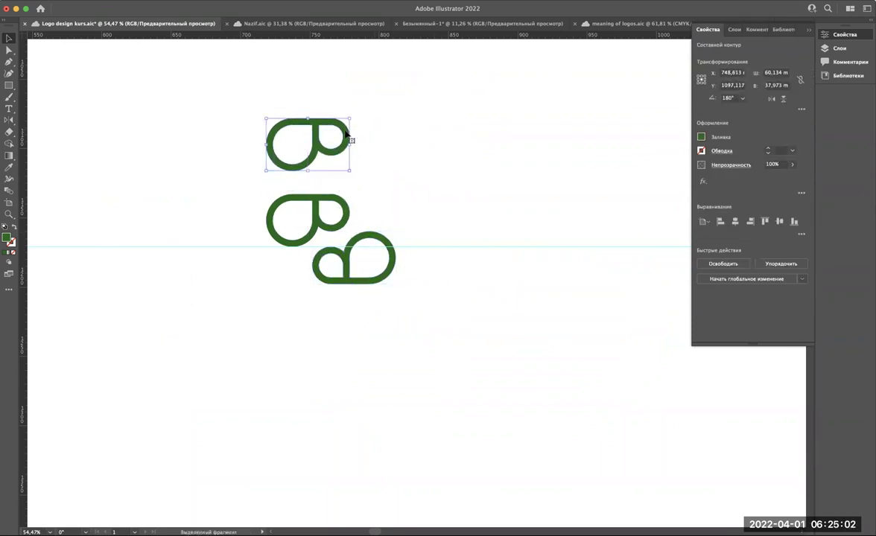
key(ctrl+z)
scroll(313, 297, up, 3)
scroll(225, 143, down, 3)
Step: Duplicate the cloud pair into a six-pair row, then copy that row directly beneath
drag(225, 142, 411, 326)
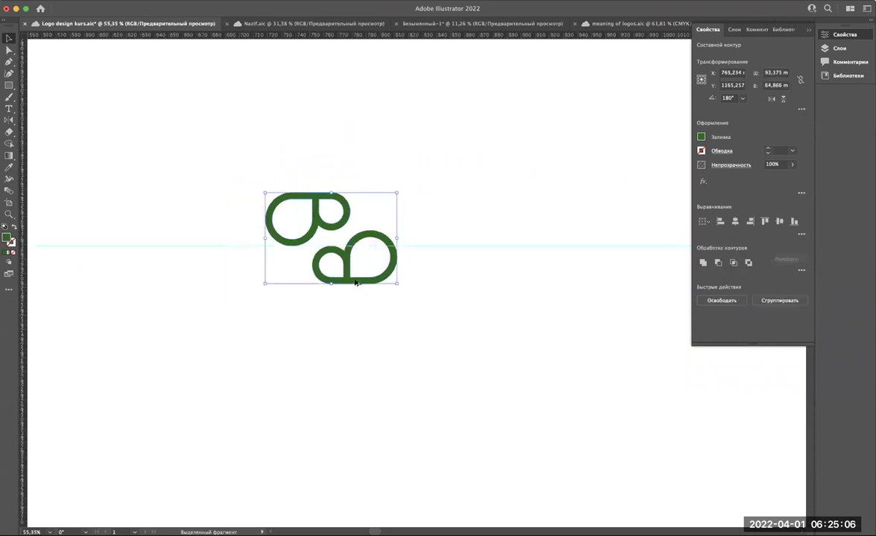
drag(355, 286, 488, 278)
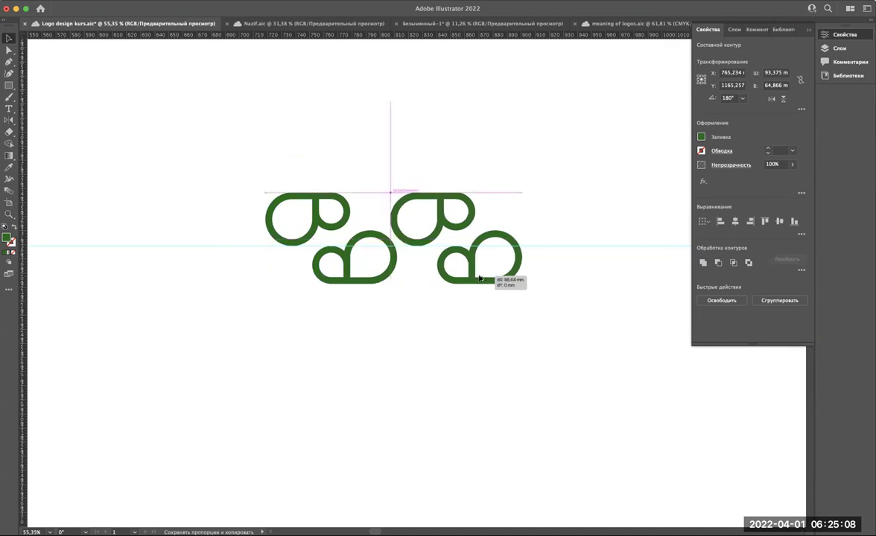
drag(488, 278, 482, 277)
scroll(482, 277, right, 5)
scroll(482, 277, down, 3)
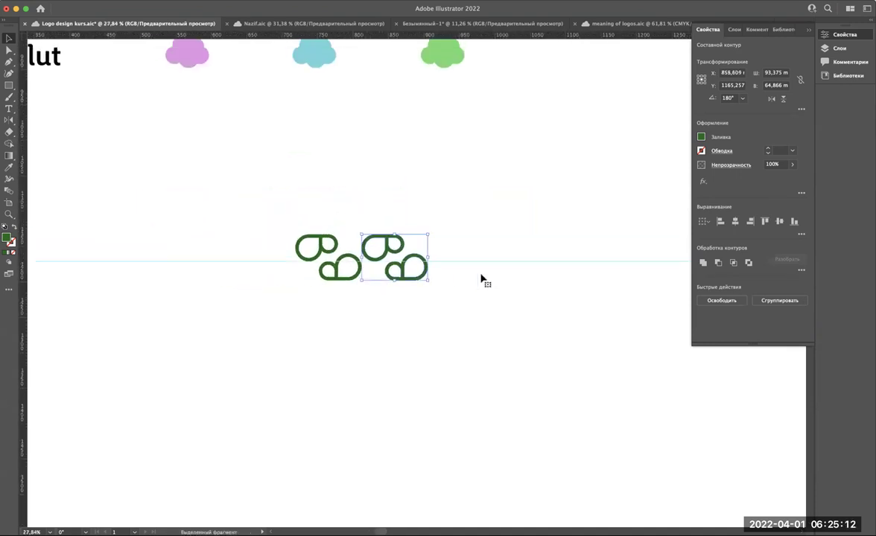
key(ctrl+d)
key(ctrl+d)
key(ctrl+d)
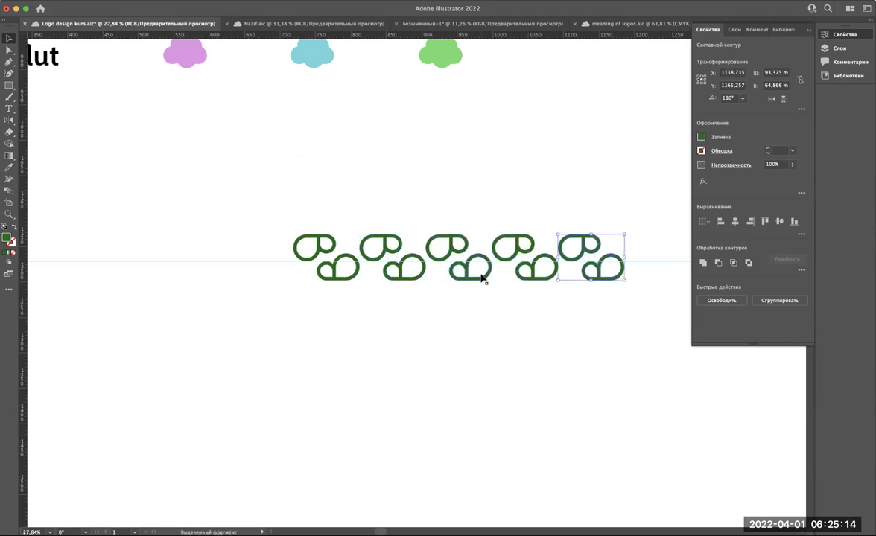
scroll(481, 278, right, 5)
key(ctrl+d)
drag(566, 306, 133, 205)
drag(273, 267, 276, 315)
Step: Drop the lower row slightly and add a horizontal guide to align the rows
scroll(314, 251, up, 2)
scroll(305, 257, up, 3)
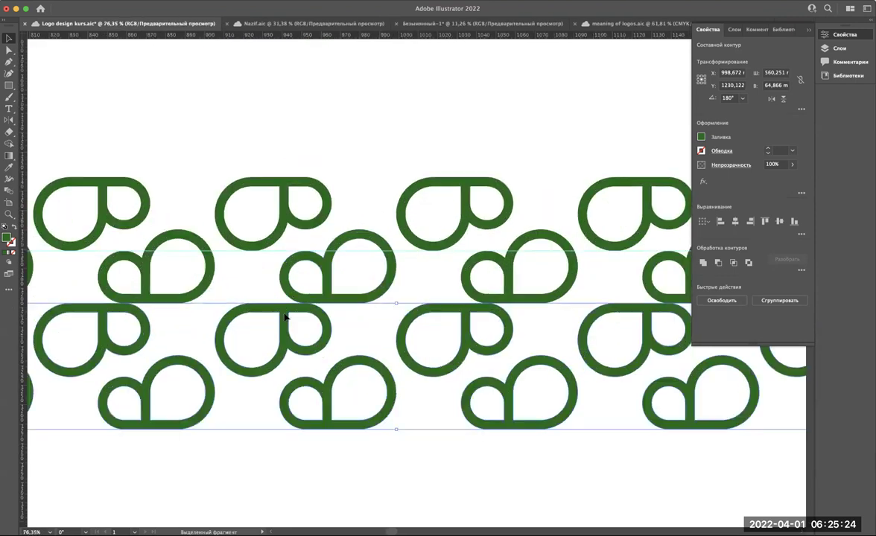
scroll(291, 268, up, 3)
scroll(272, 283, up, 4)
mouse_move(274, 283)
mouse_down()
mouse_move(276, 312)
mouse_move(271, 291)
mouse_up()
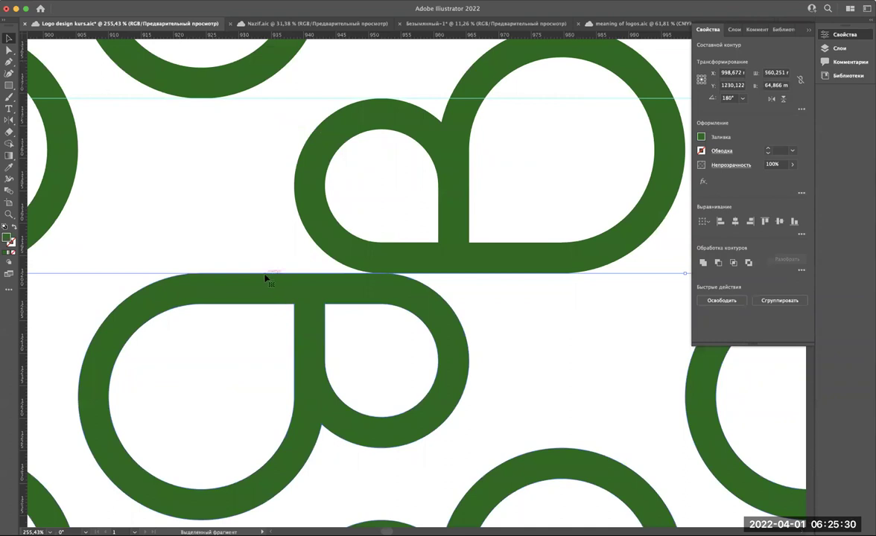
drag(283, 37, 286, 303)
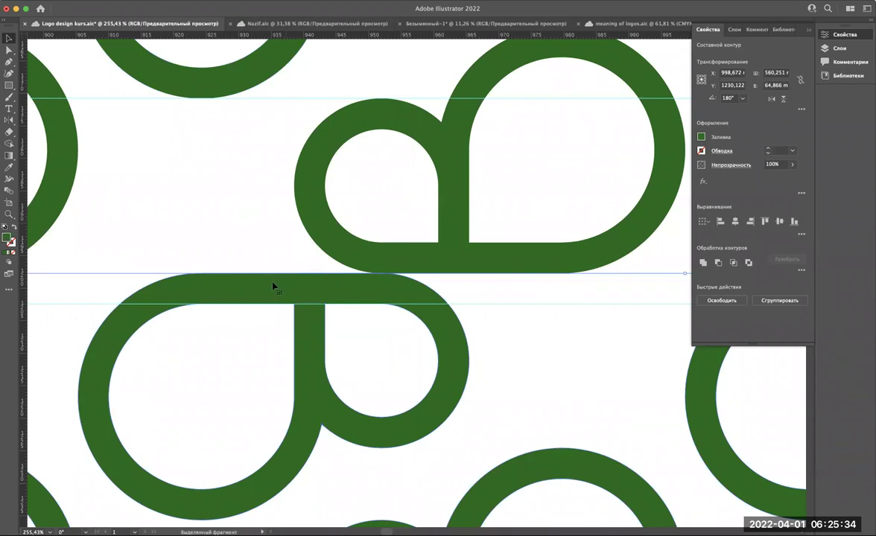
Step: Nudge the lower row down a little more, then undo the last change
scroll(273, 285, down, 5)
scroll(273, 286, down, 3)
scroll(264, 294, up, 3)
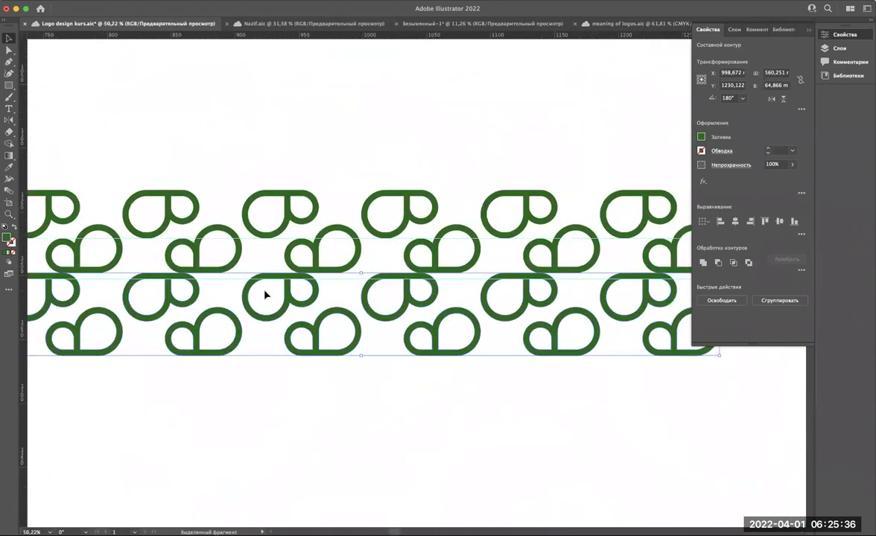
scroll(264, 295, up, 2)
scroll(333, 273, up, 2)
scroll(334, 273, up, 2)
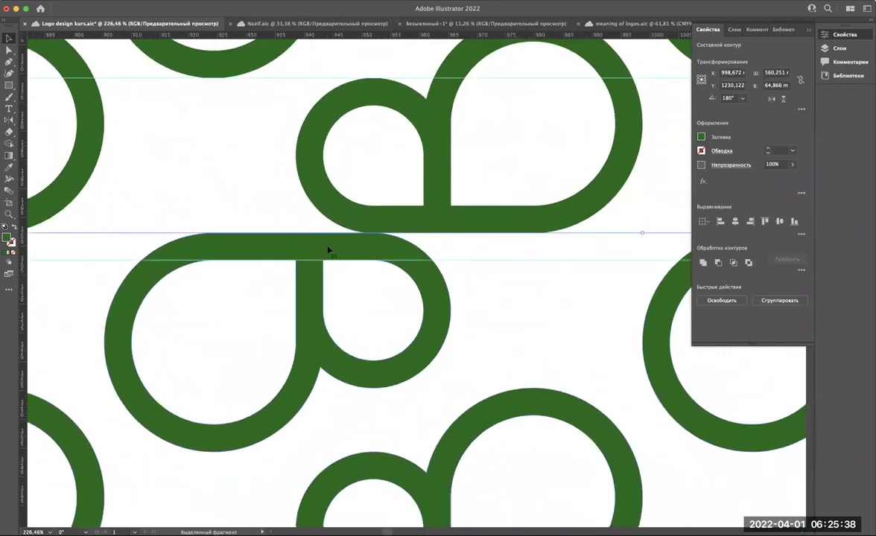
scroll(313, 251, down, 2)
scroll(313, 252, down, 3)
scroll(312, 251, up, 2)
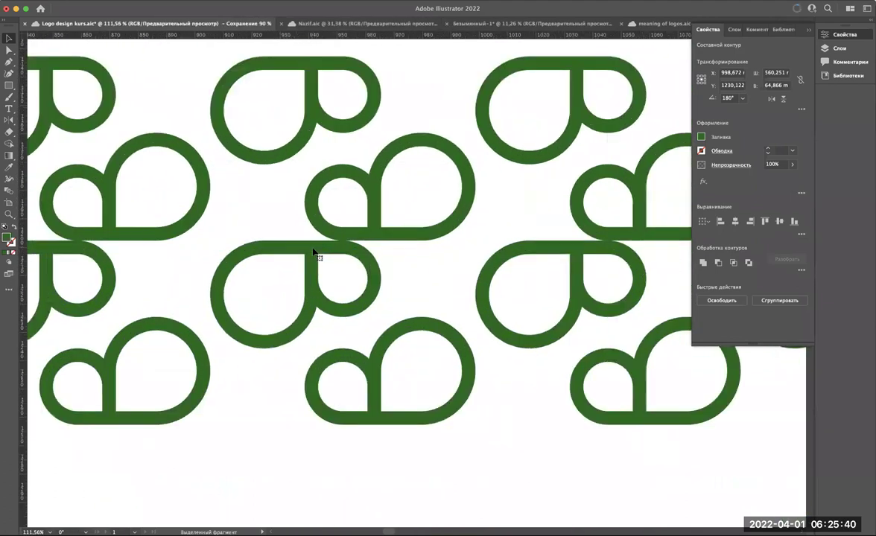
scroll(313, 252, up, 3)
scroll(313, 251, up, 1)
drag(315, 247, 313, 284)
scroll(313, 284, down, 3)
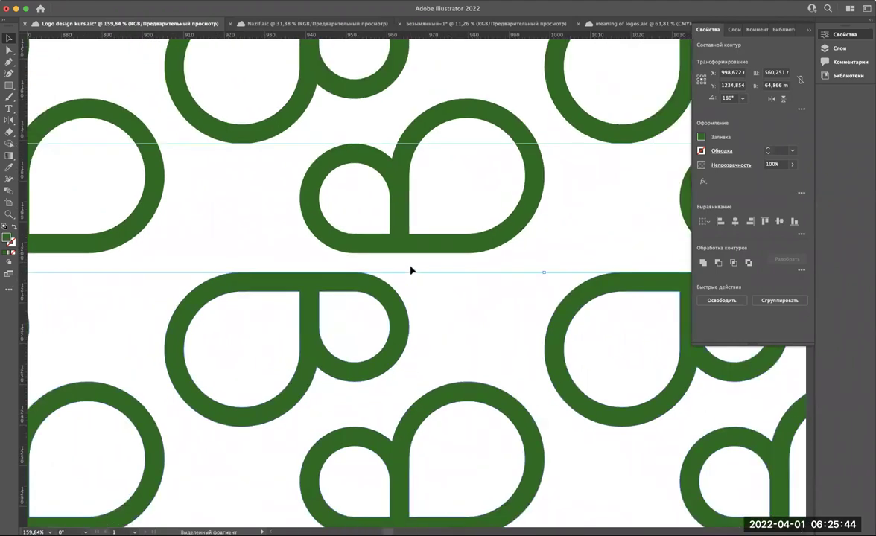
click(446, 276)
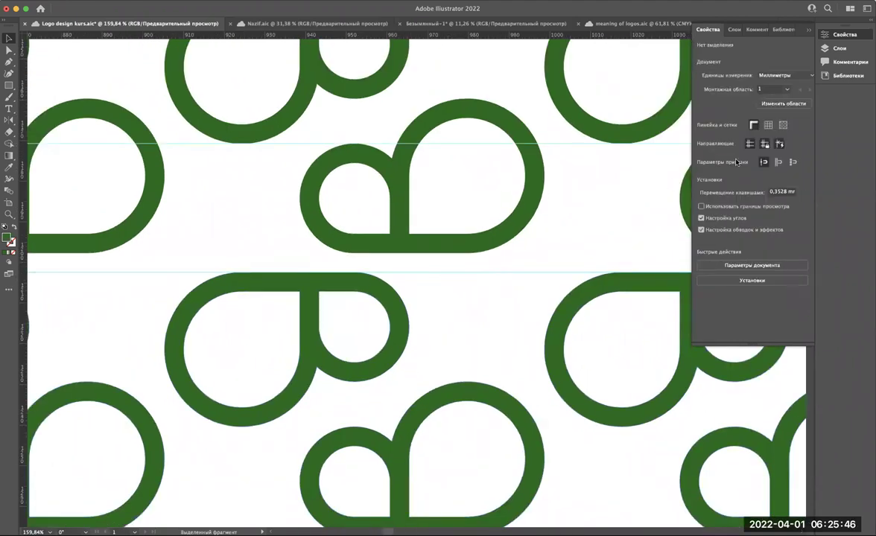
key(ctrl+z)
key(ctrl+z)
Step: Select the horizontal guide across the pattern and delete it
alt+scroll(517, 280, down, 10)
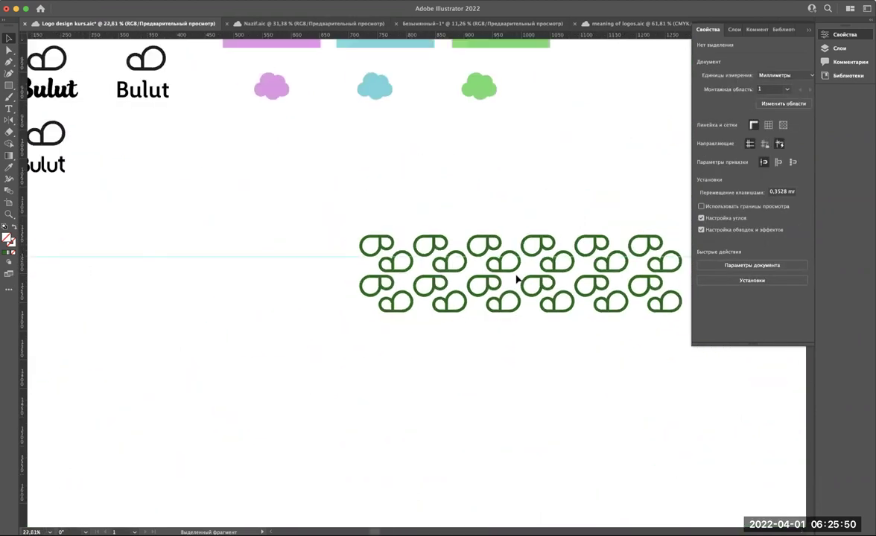
alt+scroll(517, 280, up, 2)
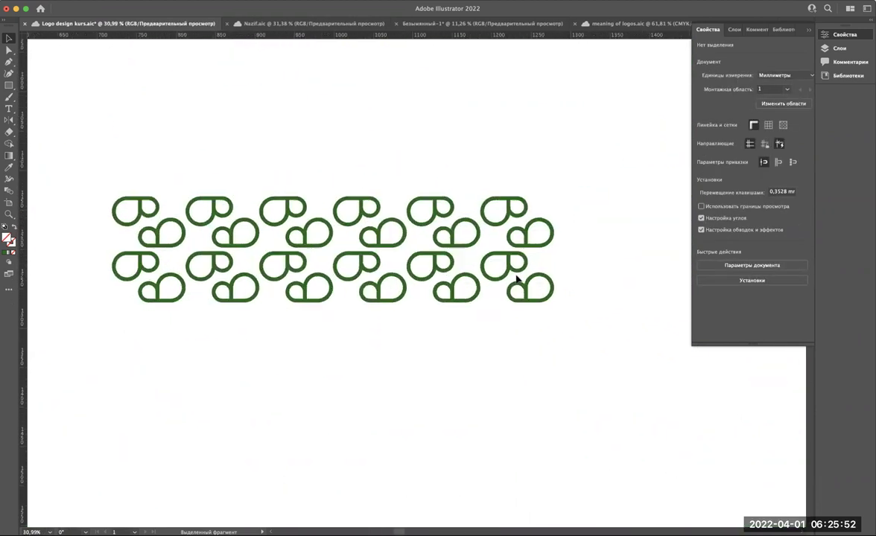
drag(586, 240, 626, 210)
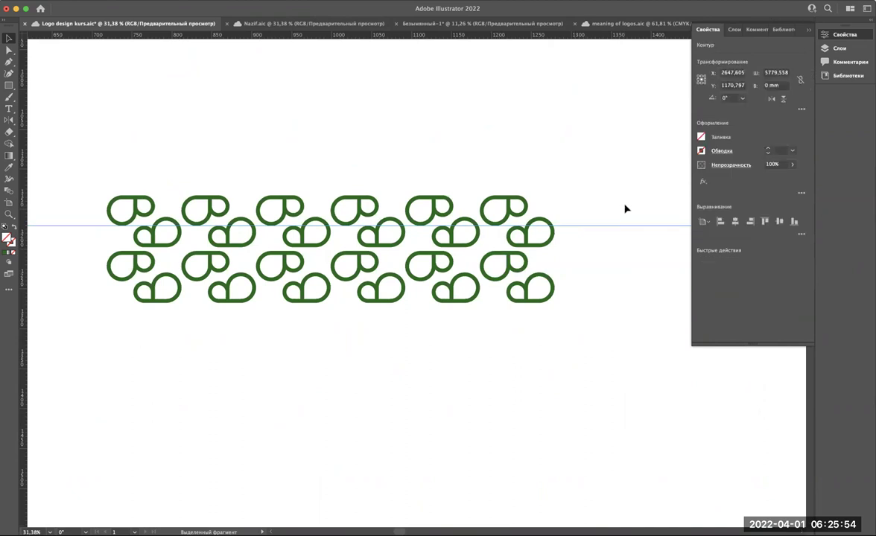
key(Delete)
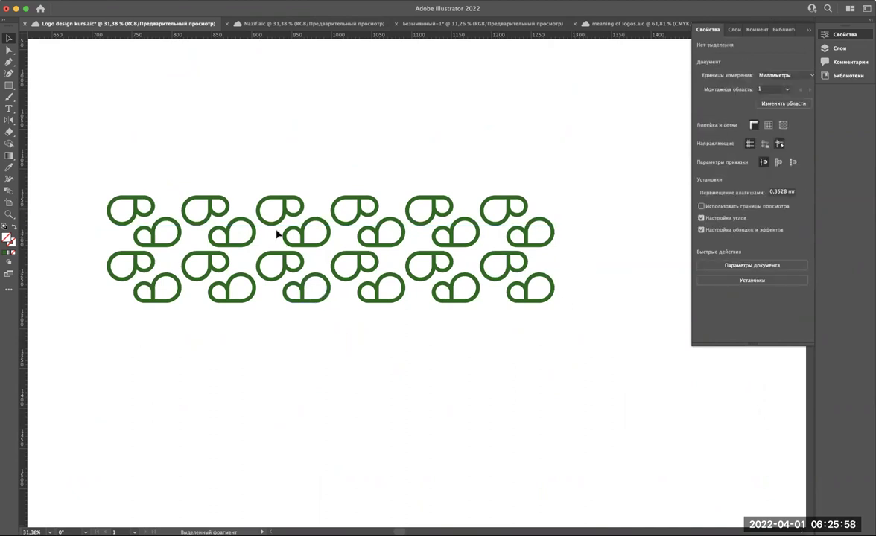
Step: Draw a small square in the gap between the upper and lower cloud rows
scroll(305, 276, up, 2)
scroll(305, 276, up, 1)
scroll(306, 276, up, 2)
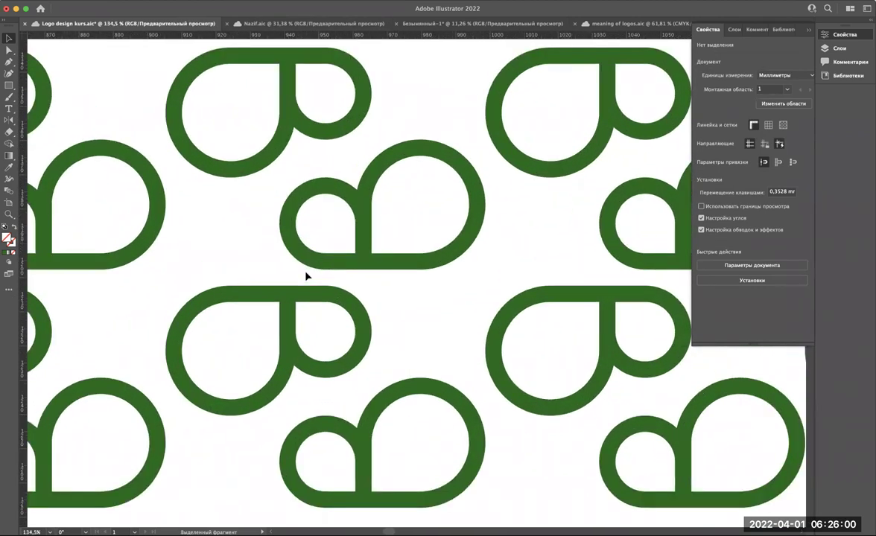
scroll(305, 277, up, 3)
scroll(306, 276, up, 2)
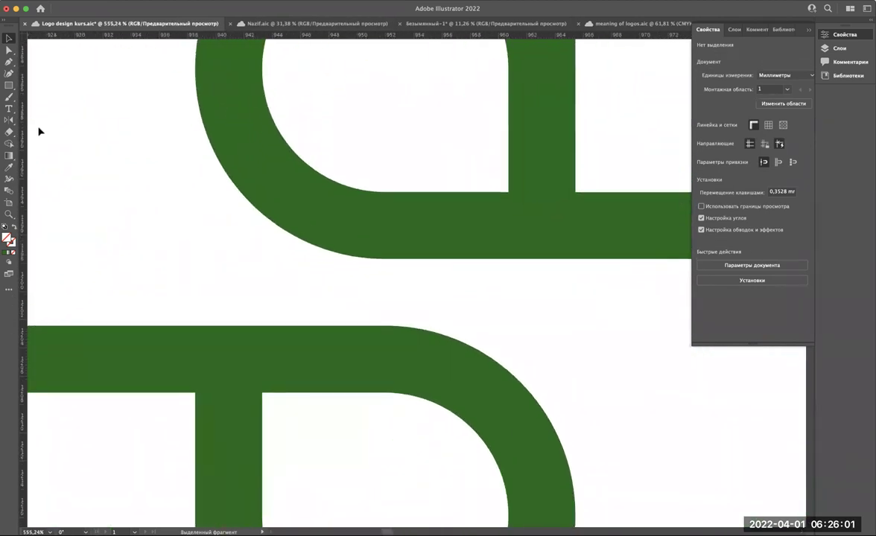
click(9, 85)
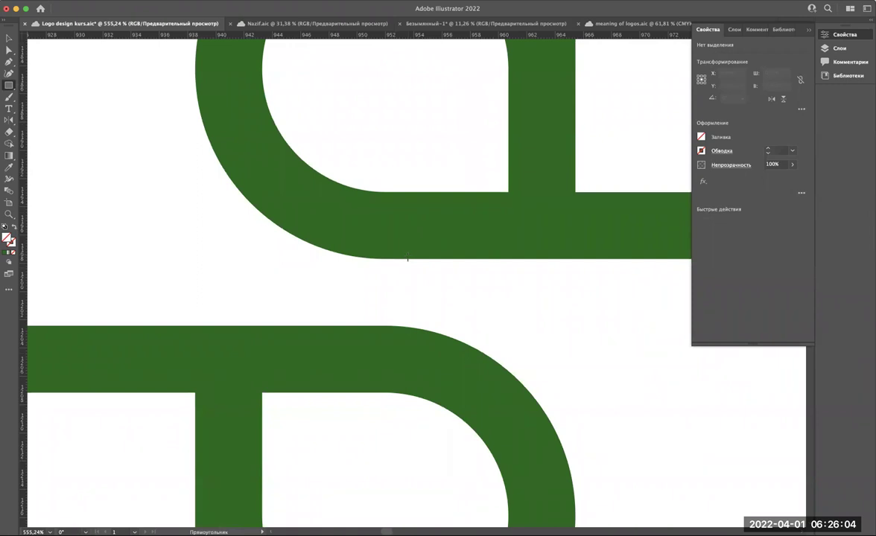
drag(408, 259, 342, 325)
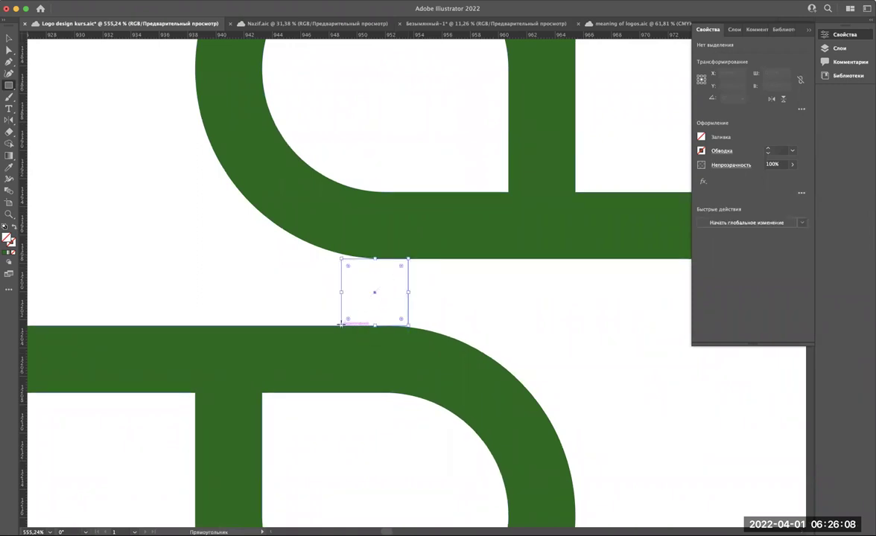
Step: Fill the square with red (ff0000) and return to the Selection tool
scroll(341, 325, down, 5)
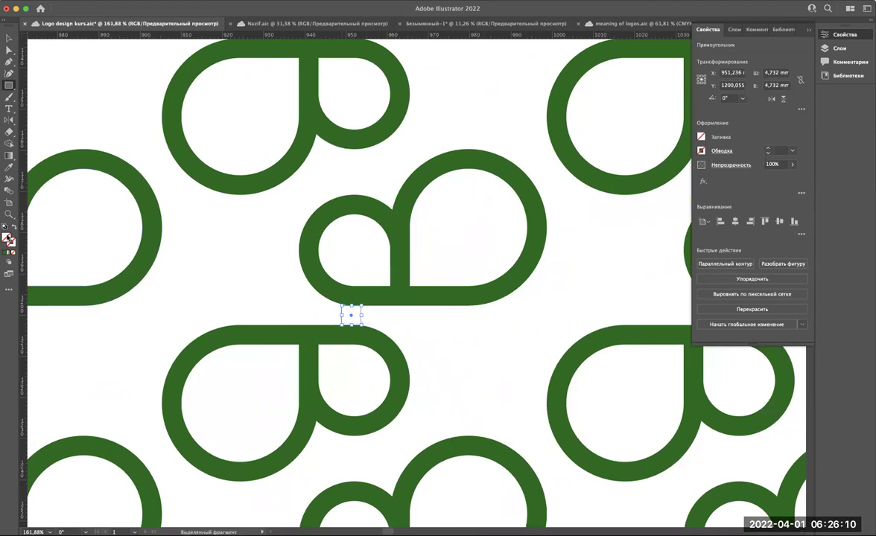
double_click(7, 237)
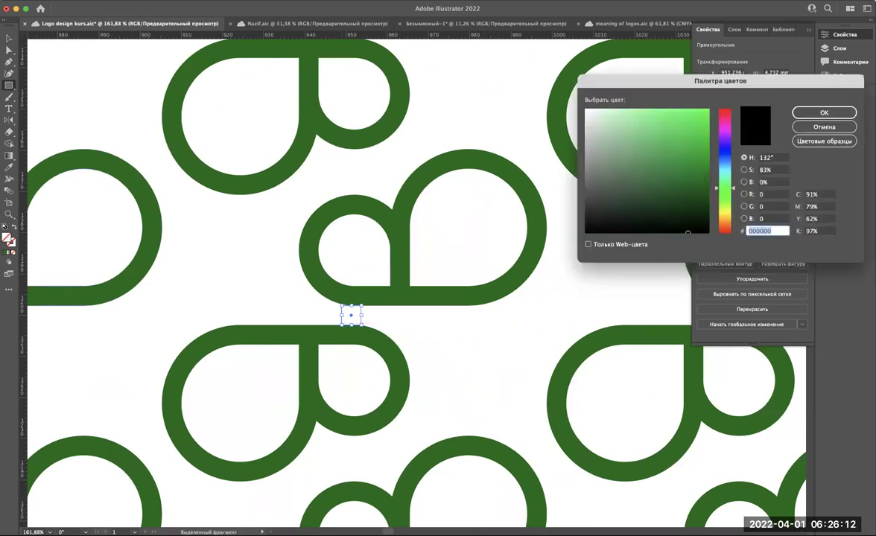
click(728, 214)
drag(634, 128, 728, 91)
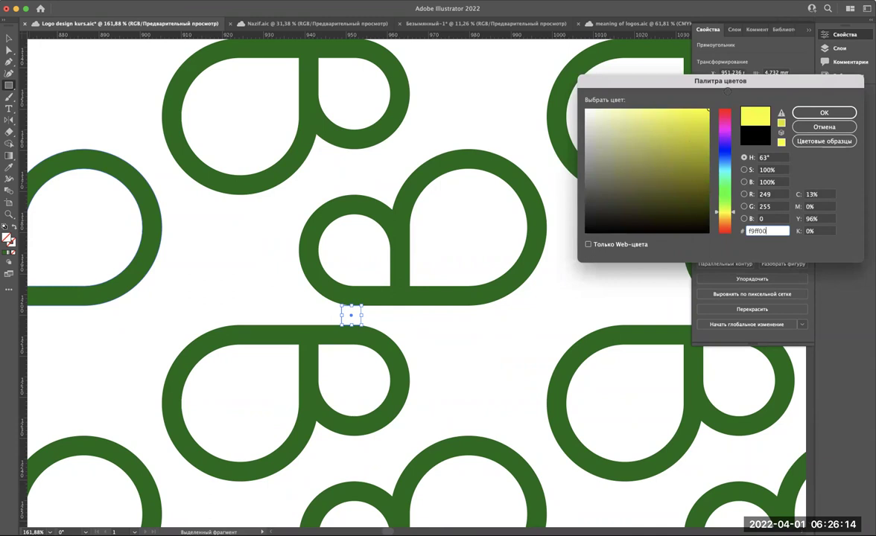
click(724, 111)
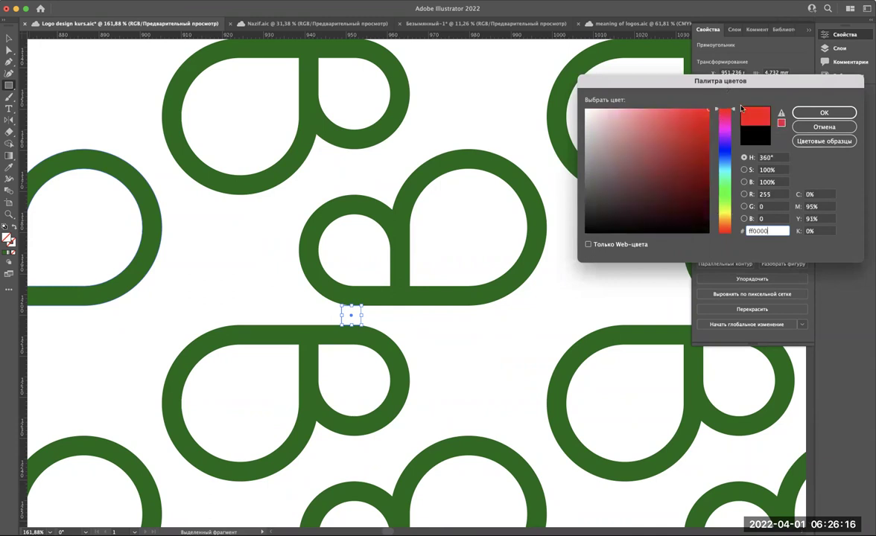
click(824, 113)
key(v)
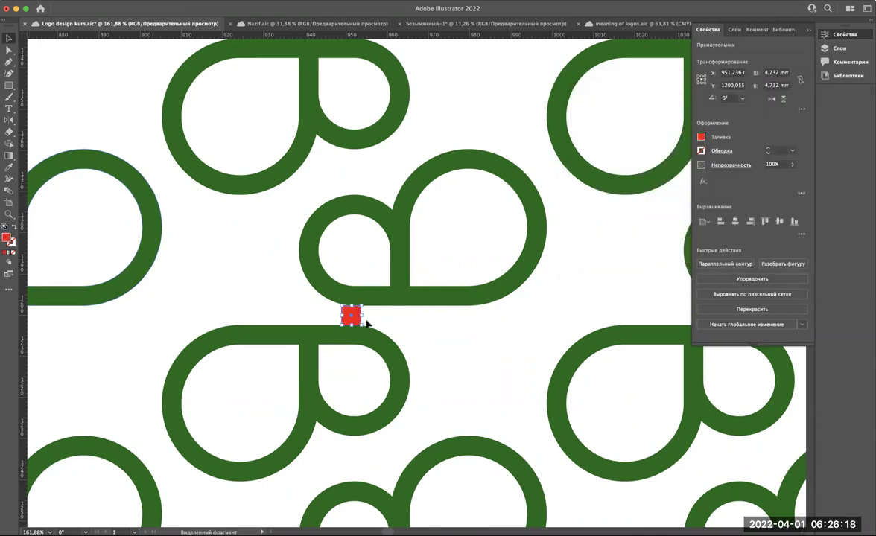
scroll(365, 322, down, 5)
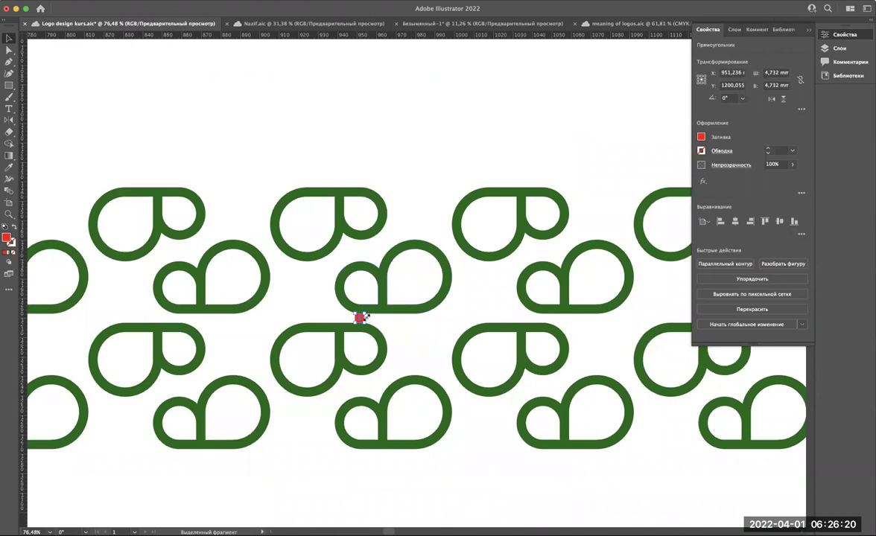
Step: Stretch the red square into a long horizontal bar between the rows
scroll(363, 319, up, 3)
scroll(364, 318, up, 4)
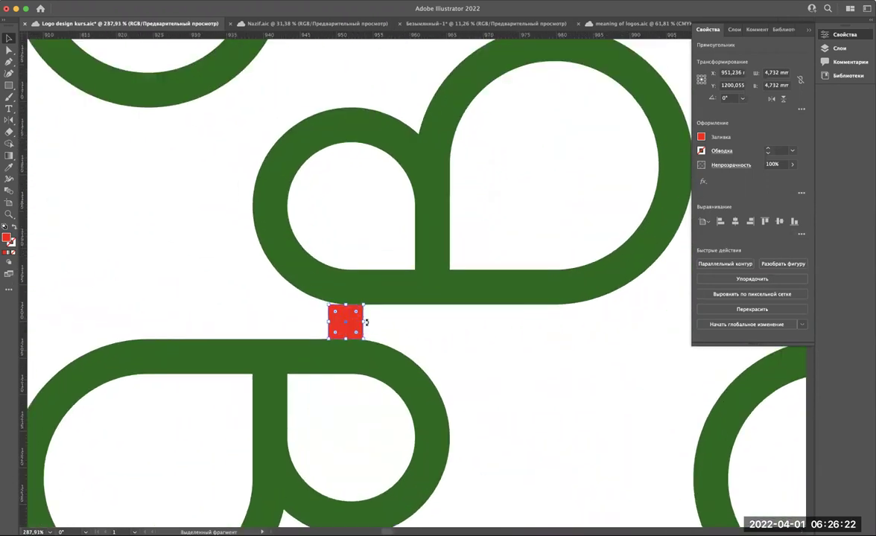
drag(365, 322, 802, 322)
scroll(424, 347, down, 4)
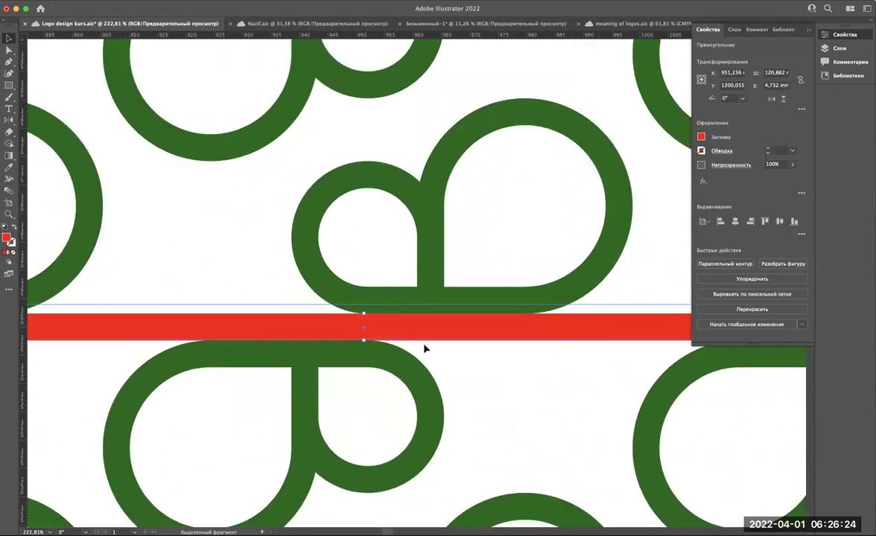
scroll(424, 348, down, 4)
scroll(425, 348, down, 3)
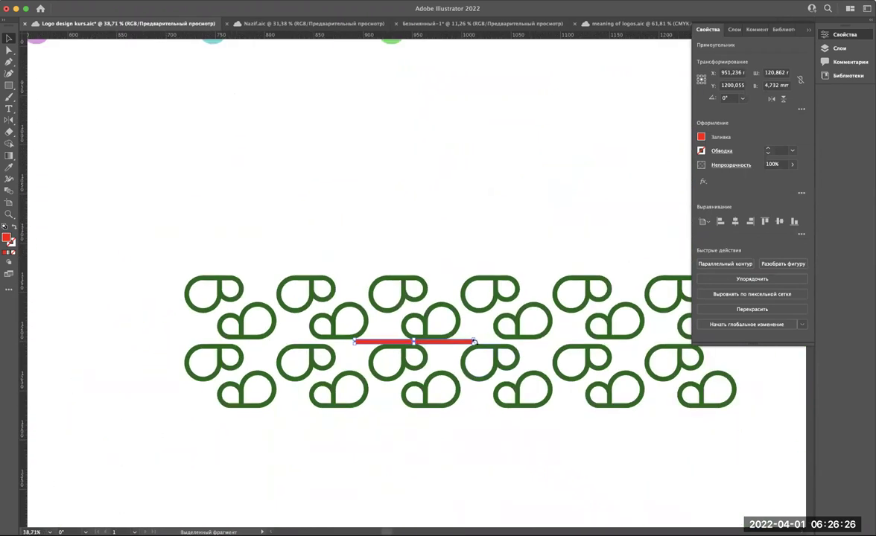
scroll(347, 433, down, 3)
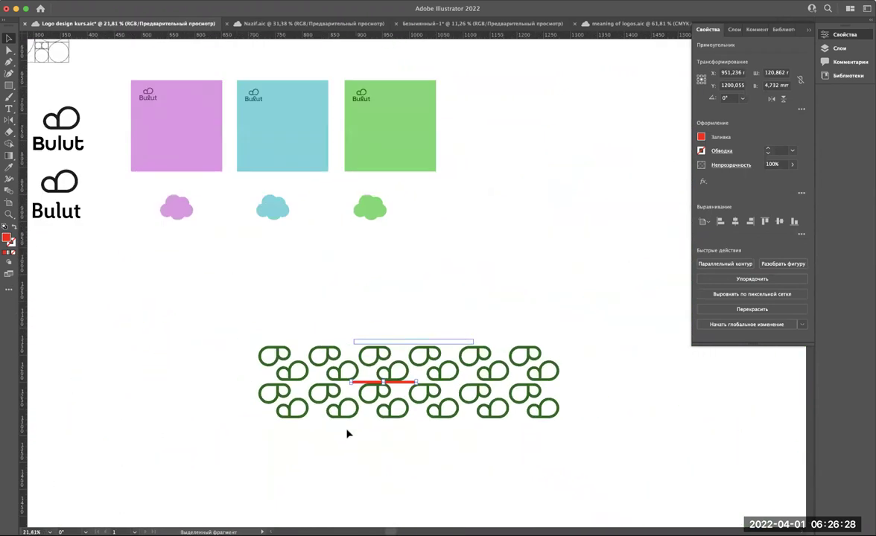
scroll(356, 334, up, 3)
scroll(357, 332, up, 3)
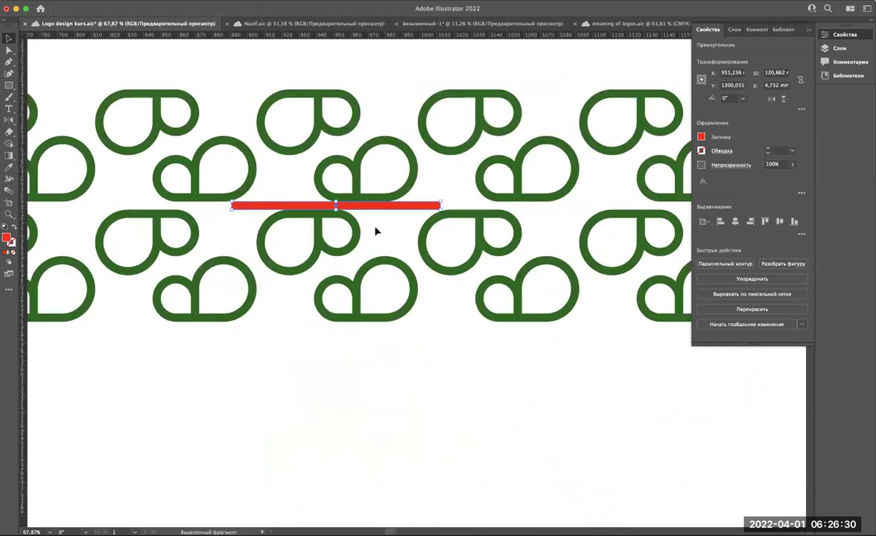
Step: Copy the red bar down to the bottom edge of the pattern and zoom out to check
drag(393, 206, 385, 326)
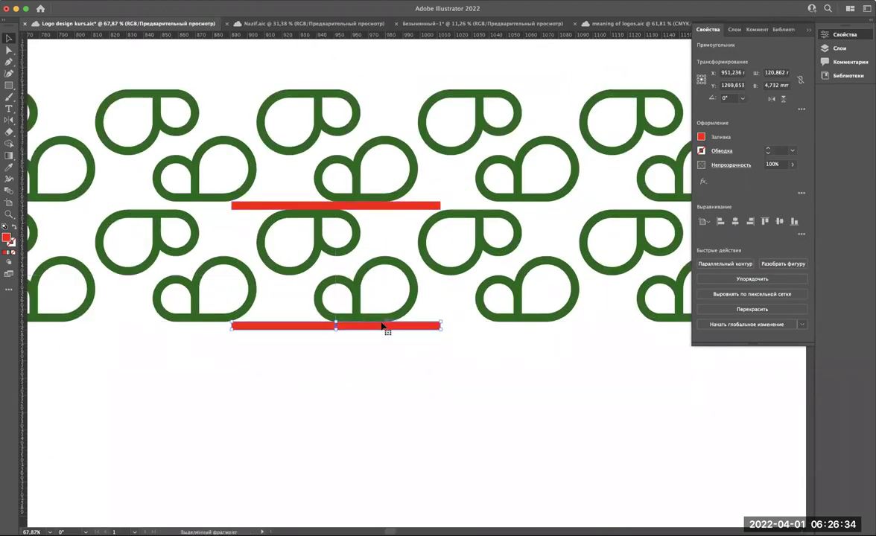
scroll(383, 326, down, 5)
scroll(382, 325, up, 2)
scroll(389, 328, up, 2)
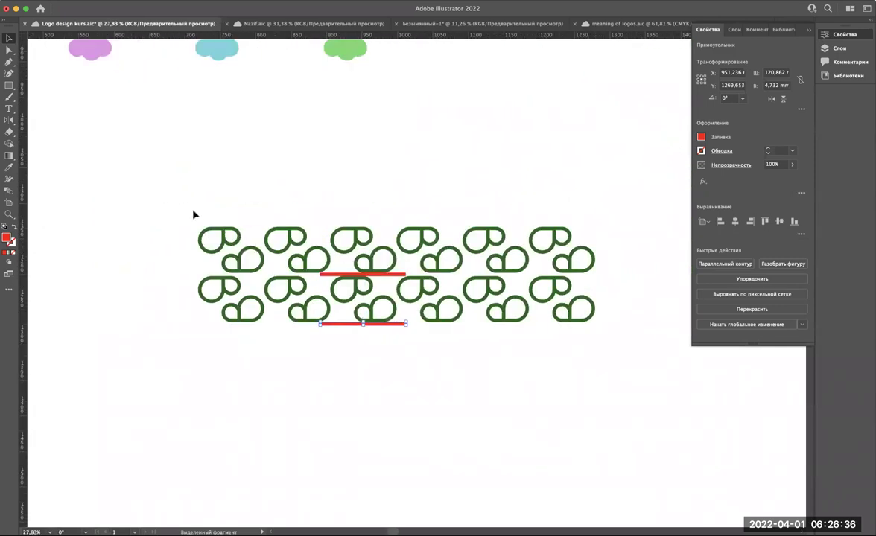
Step: Duplicate the whole tile pattern, red bars included, directly below the original
key(super+a)
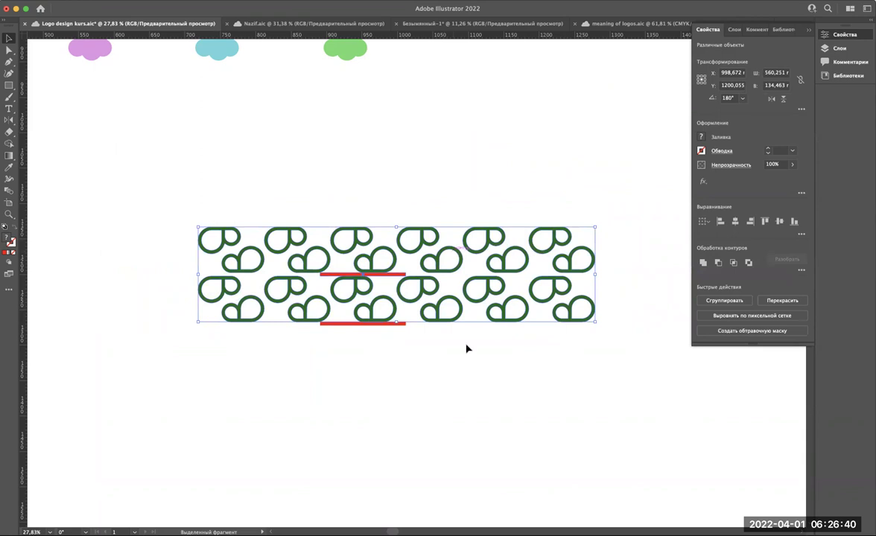
drag(467, 253, 468, 351)
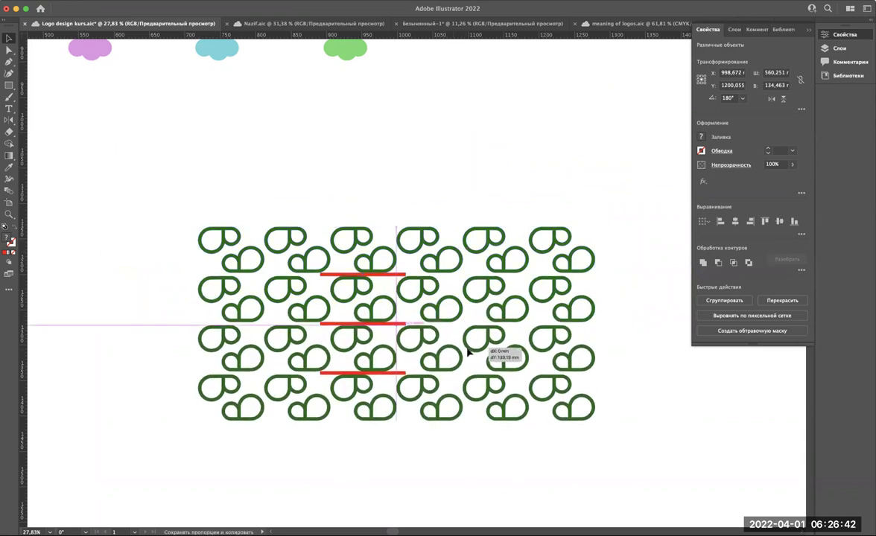
scroll(383, 352, up, 1)
scroll(381, 353, up, 1)
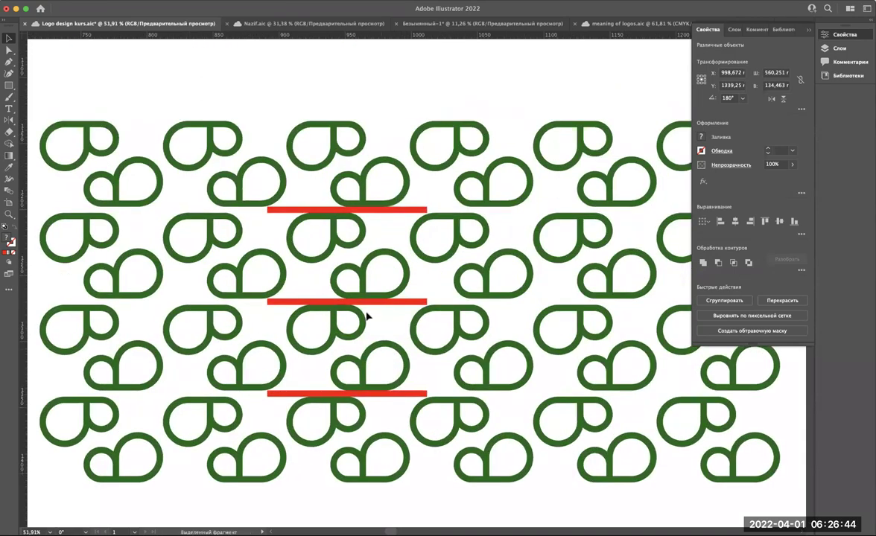
scroll(367, 317, down, 2)
scroll(367, 317, up, 1)
scroll(366, 316, up, 1)
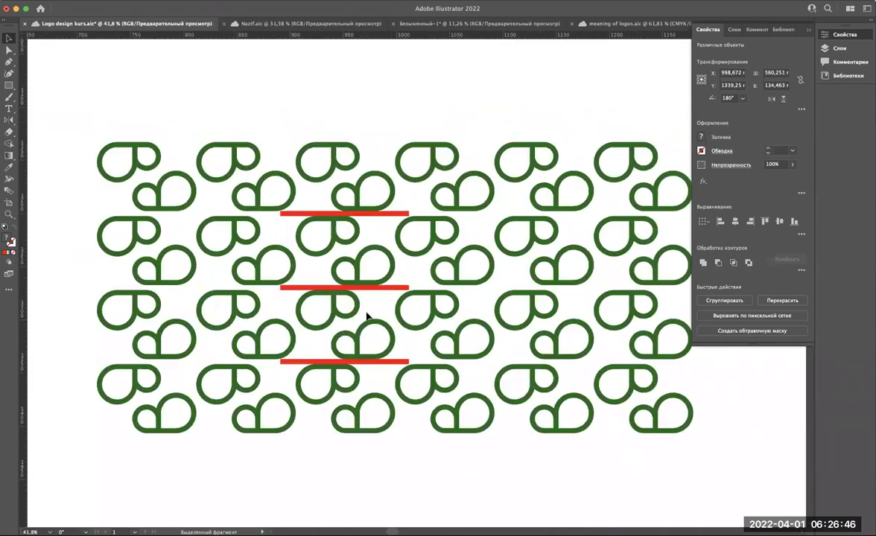
scroll(366, 317, up, 1)
scroll(366, 317, up, 2)
scroll(366, 317, down, 1)
scroll(367, 317, down, 2)
scroll(366, 316, down, 2)
scroll(367, 317, down, 1)
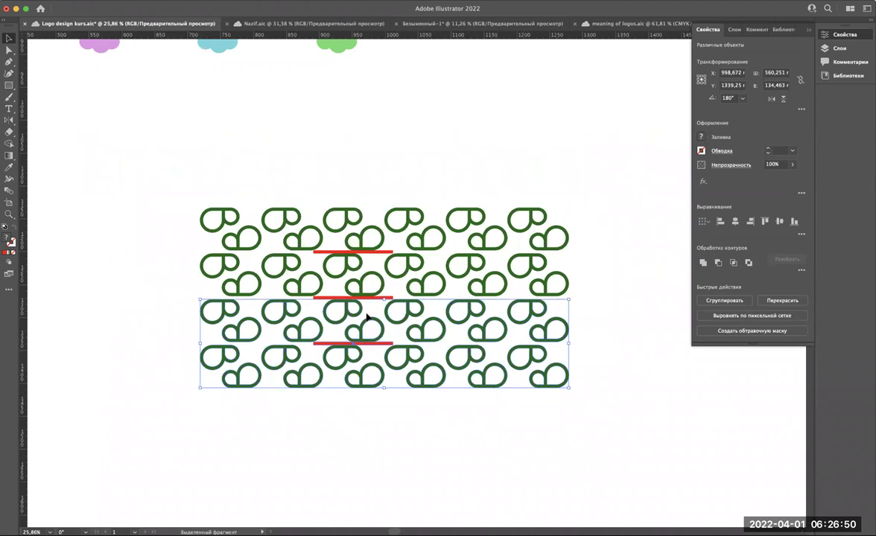
Step: Copy the bottom two rows further down, repeat with Transform Again, then deselect
drag(367, 317, 366, 409)
scroll(342, 295, down, 3)
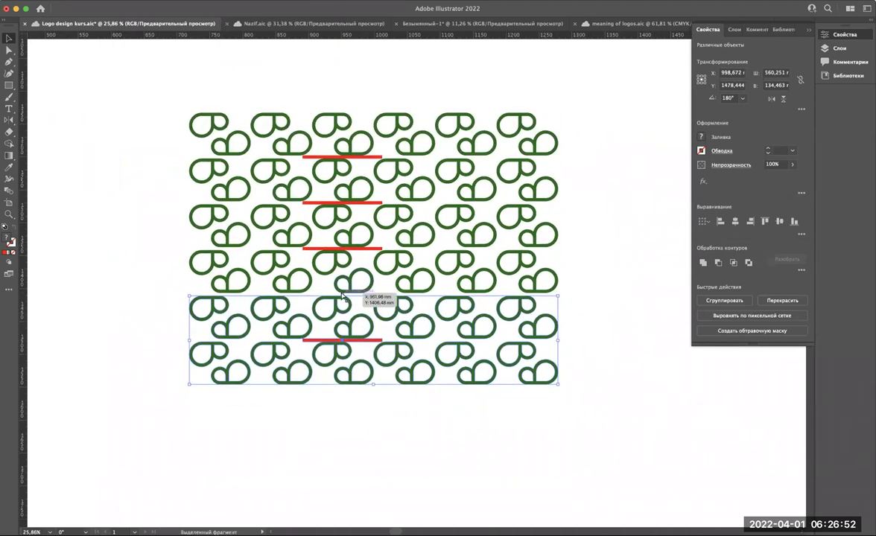
key(ctrl+d)
key(ctrl+d)
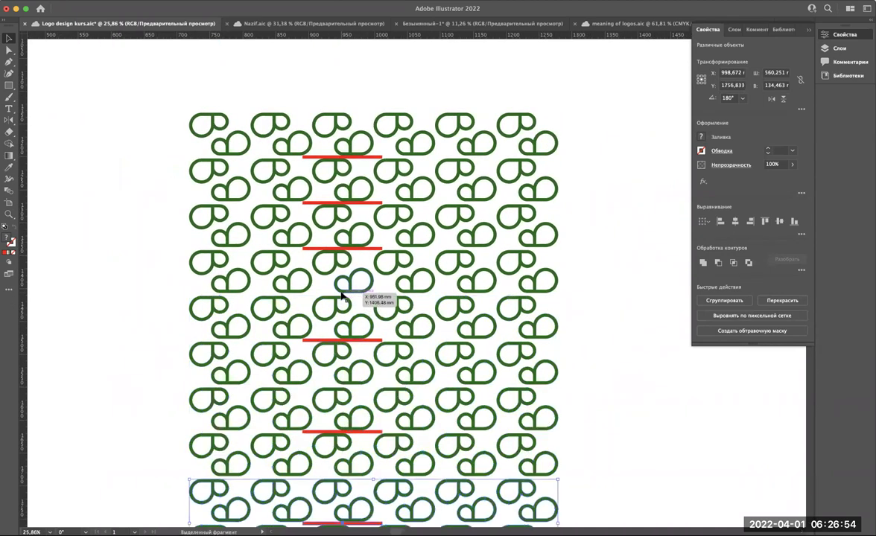
scroll(342, 296, down, 3)
scroll(342, 295, down, 2)
scroll(342, 296, up, 2)
scroll(313, 436, right, 1)
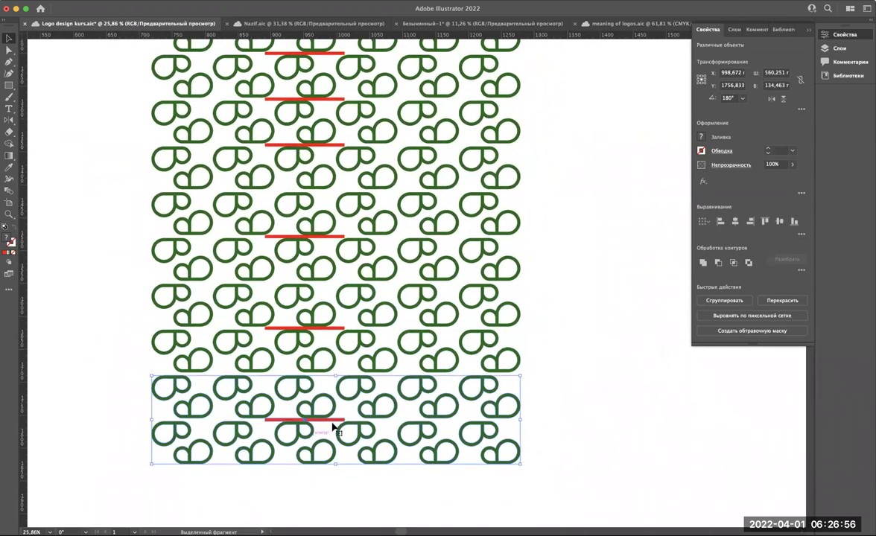
click(328, 426)
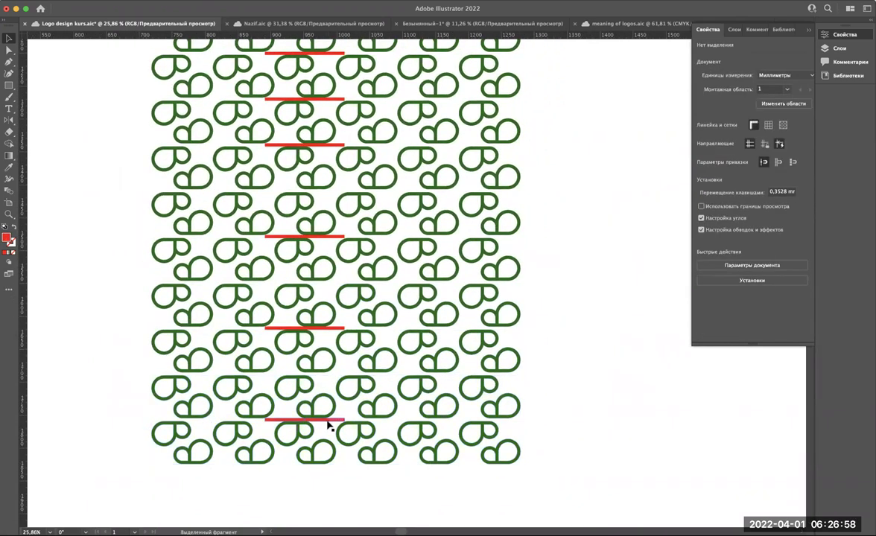
Step: Nudge the bottom red bar up against the tiles, then delete it
scroll(328, 424, up, 3)
scroll(327, 424, up, 3)
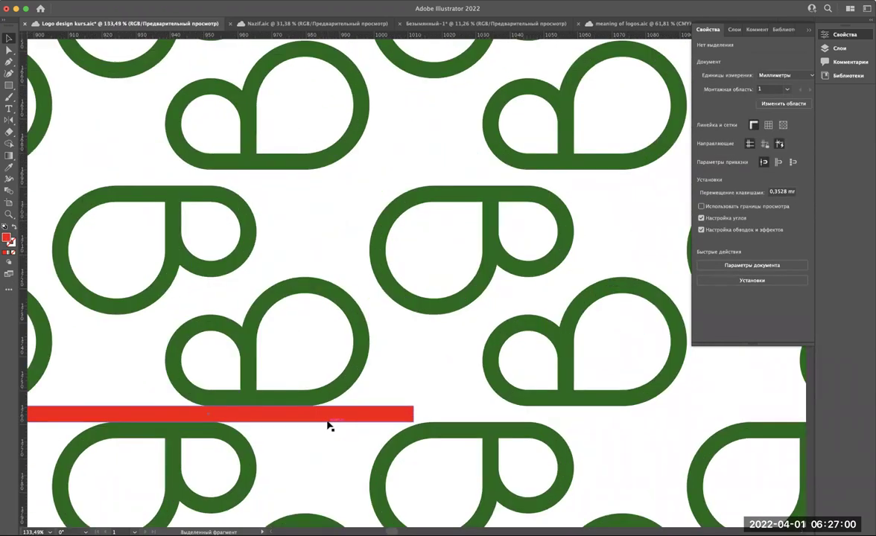
scroll(304, 211, down, 5)
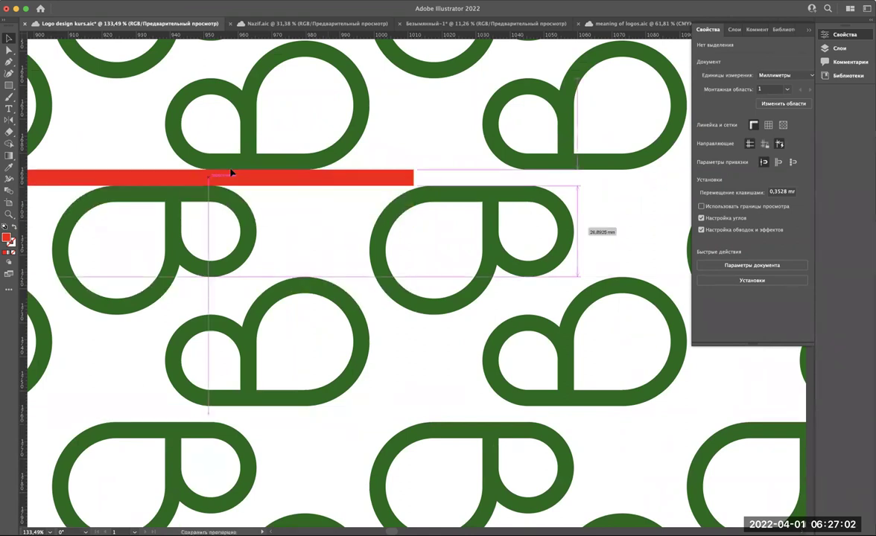
click(231, 174)
scroll(231, 172, up, 2)
scroll(231, 173, up, 2)
scroll(157, 332, up, 3)
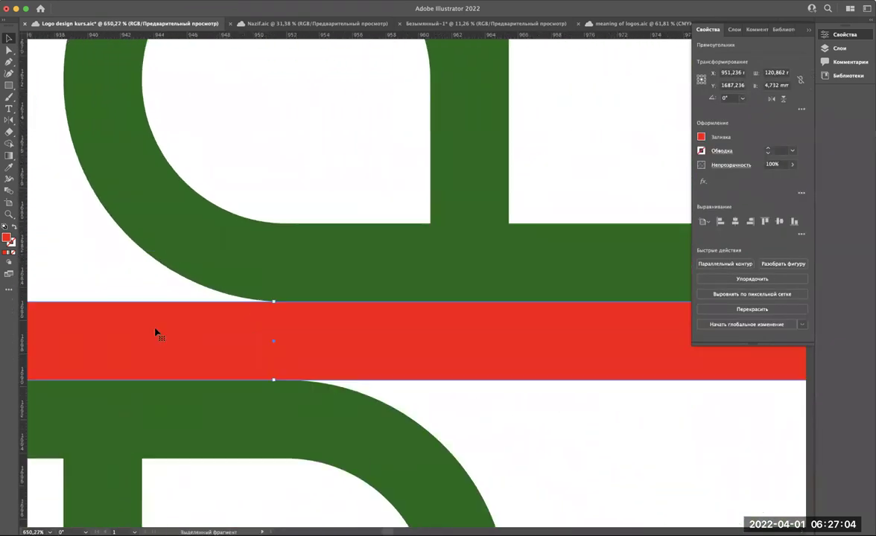
scroll(157, 332, up, 1)
scroll(156, 332, up, 3)
scroll(156, 333, down, 3)
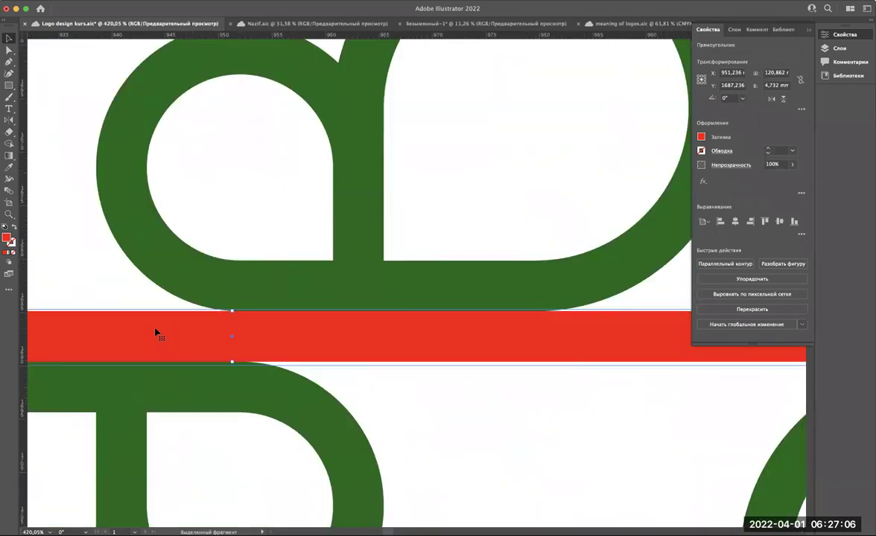
scroll(121, 348, down, 1)
scroll(121, 348, up, 1)
scroll(122, 348, up, 2)
drag(195, 326, 190, 299)
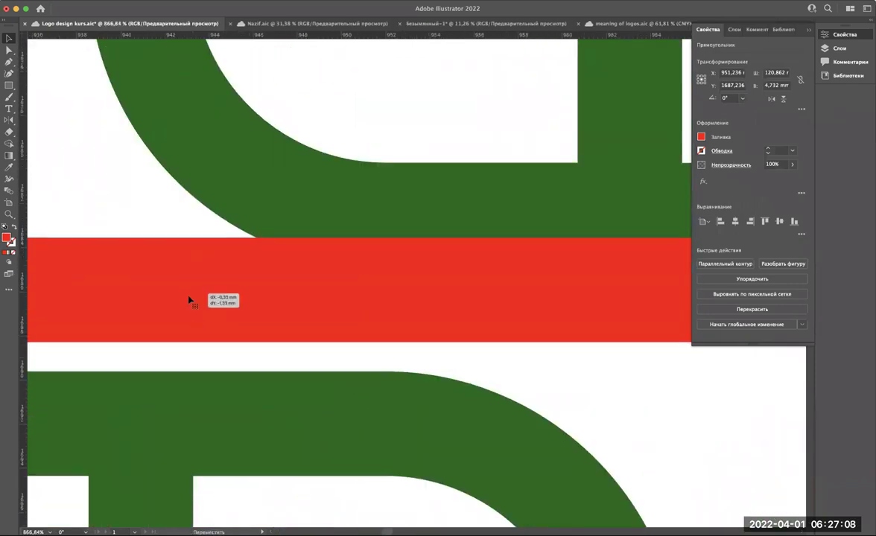
scroll(189, 300, down, 5)
scroll(190, 299, down, 3)
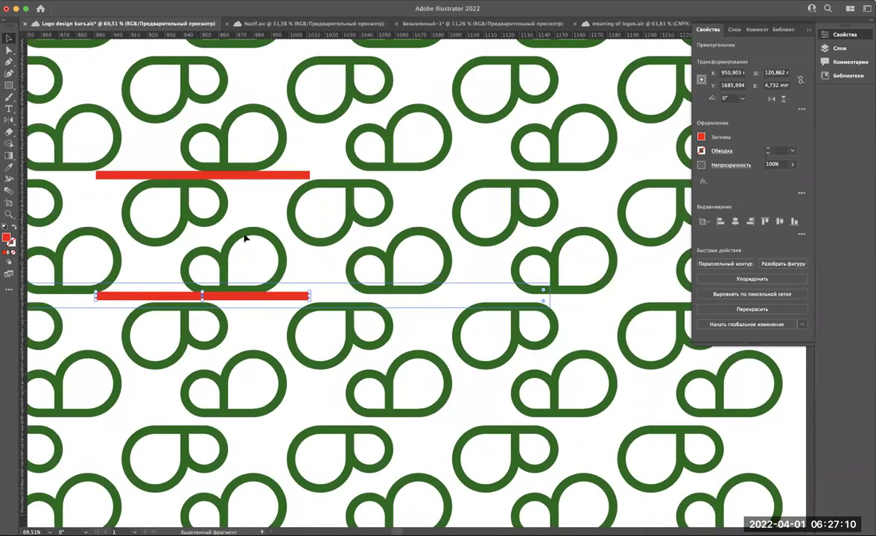
scroll(246, 238, down, 1)
key(Delete)
Step: Delete the remaining red bar, checking with undo and redo, until both bars are gone
click(197, 185)
key(Delete)
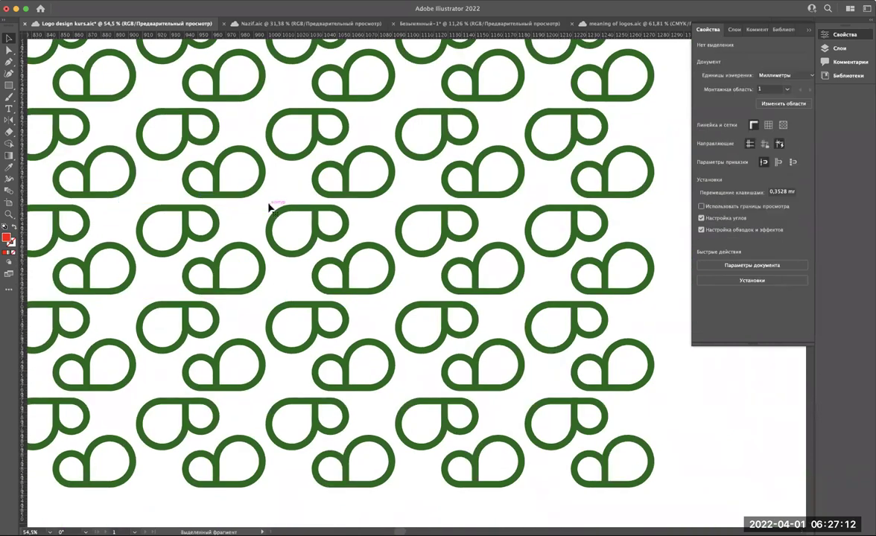
key(ctrl+z)
key(ctrl+shift+z)
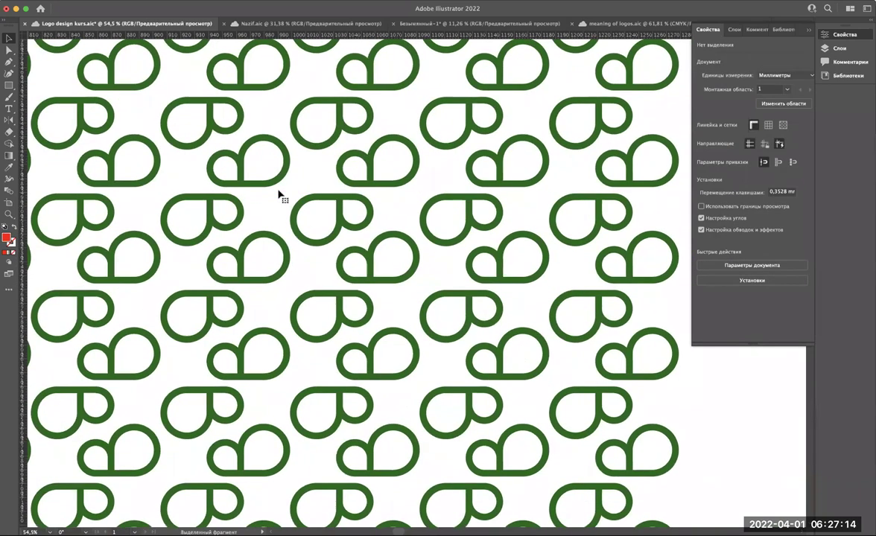
key(ctrl+z)
key(ctrl+z)
click(292, 192)
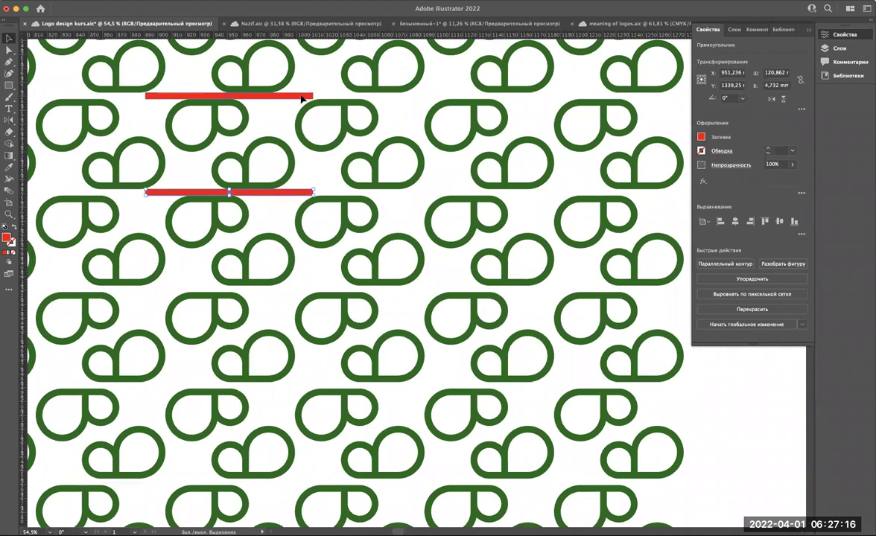
key(Delete)
scroll(293, 97, down, 1)
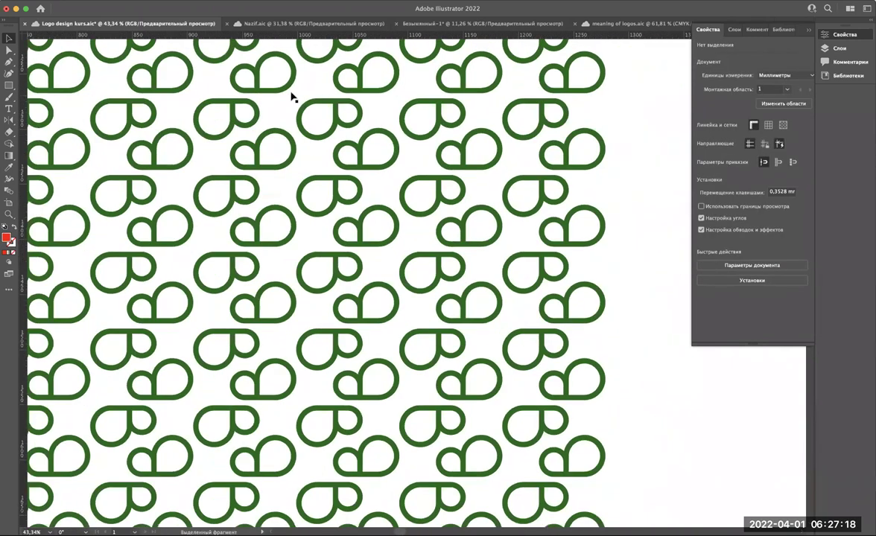
scroll(293, 97, down, 2)
key(ctrl+z)
key(ctrl+shift+z)
scroll(319, 139, down, 2)
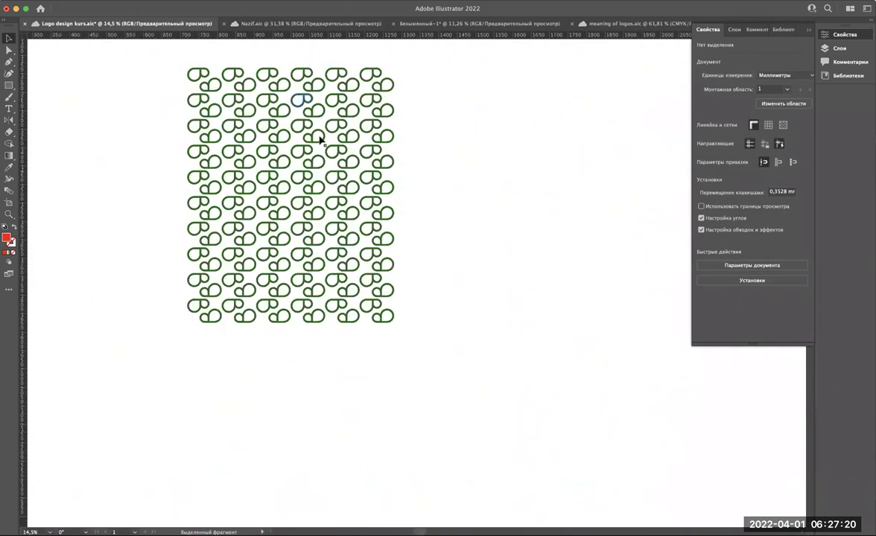
scroll(363, 186, up, 3)
scroll(385, 354, right, 2)
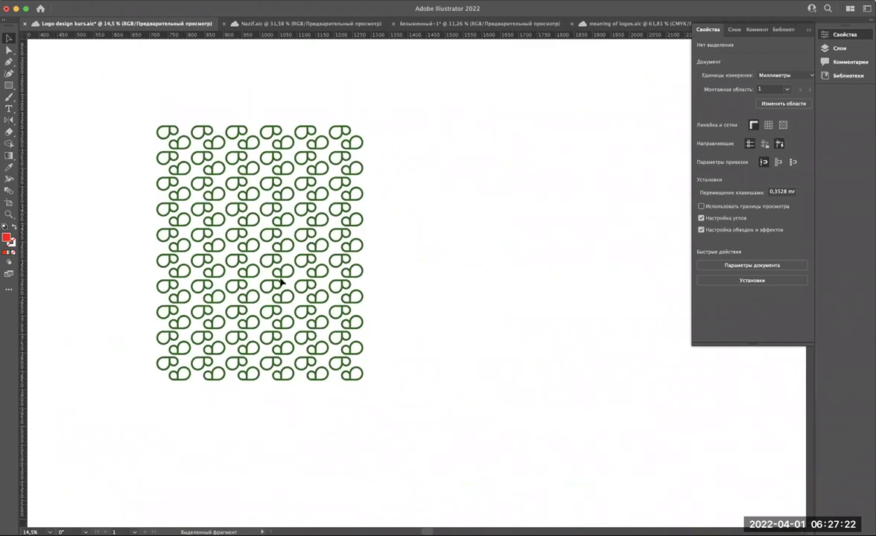
Step: Place a copy of the tile pattern flush against the original's right side
click(156, 131)
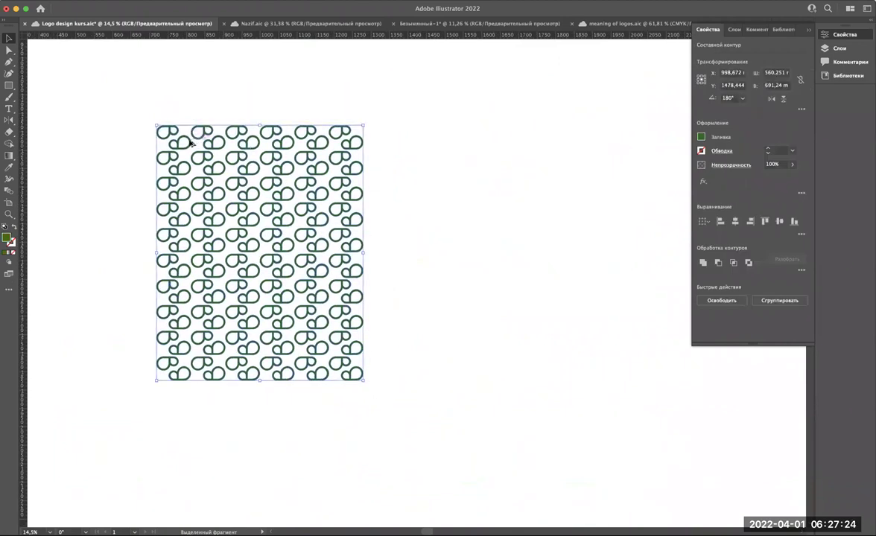
drag(259, 143, 396, 152)
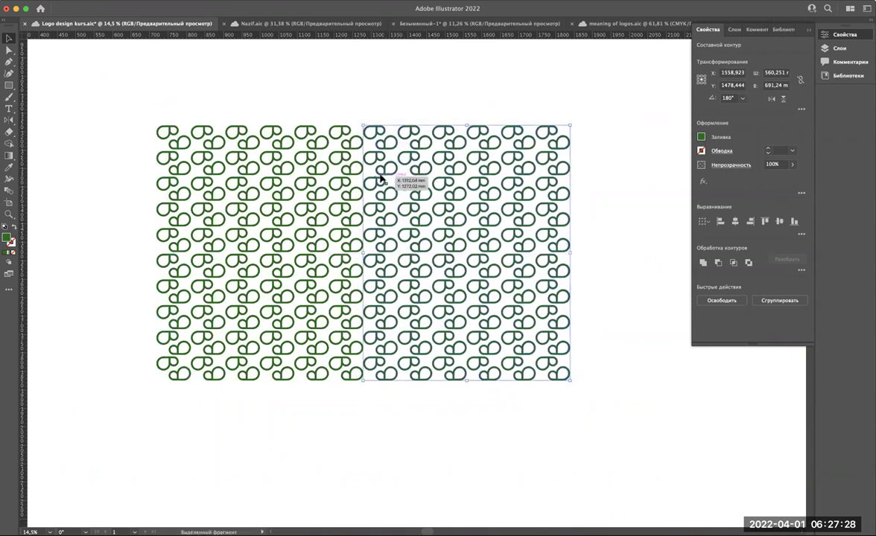
scroll(336, 141, up, 4)
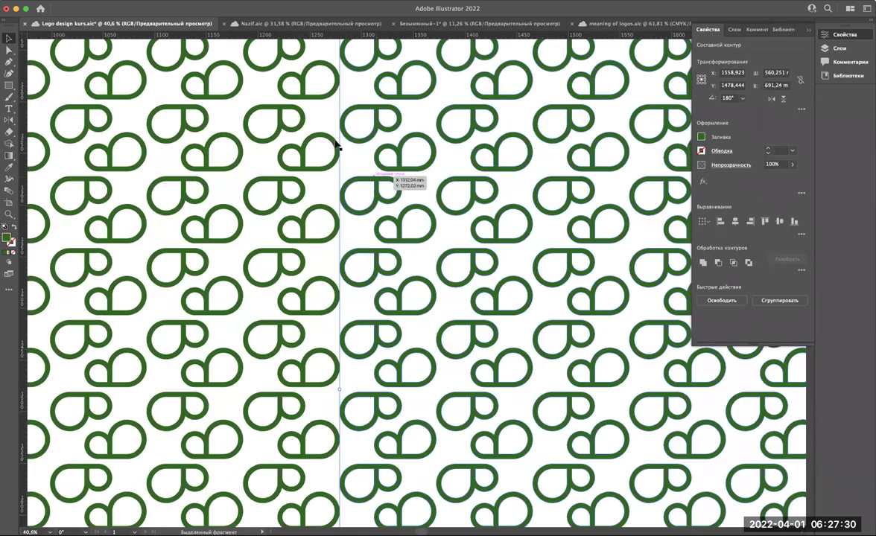
scroll(337, 146, up, 2)
scroll(336, 144, down, 2)
scroll(336, 141, right, 2)
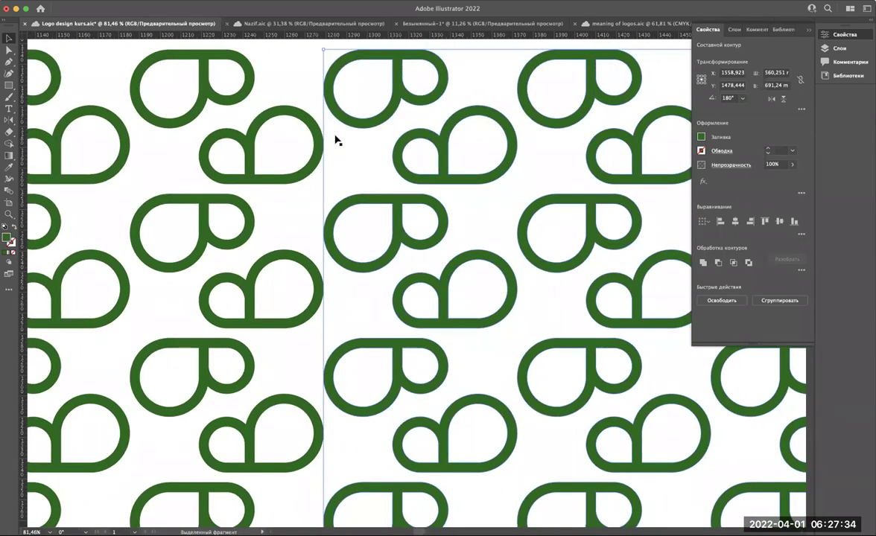
Step: Marquee-select the whole widened pattern
scroll(336, 140, down, 1)
scroll(372, 120, down, 3)
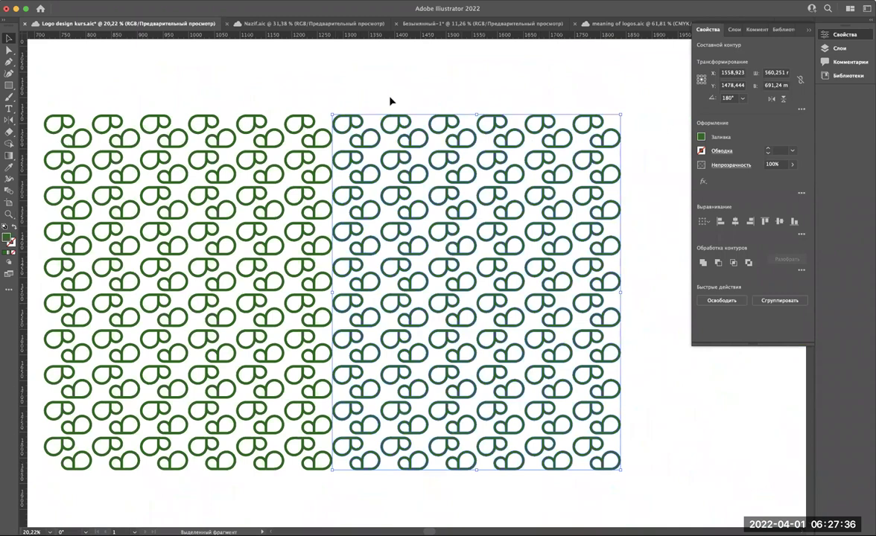
scroll(439, 97, down, 2)
click(520, 99)
drag(537, 99, 133, 375)
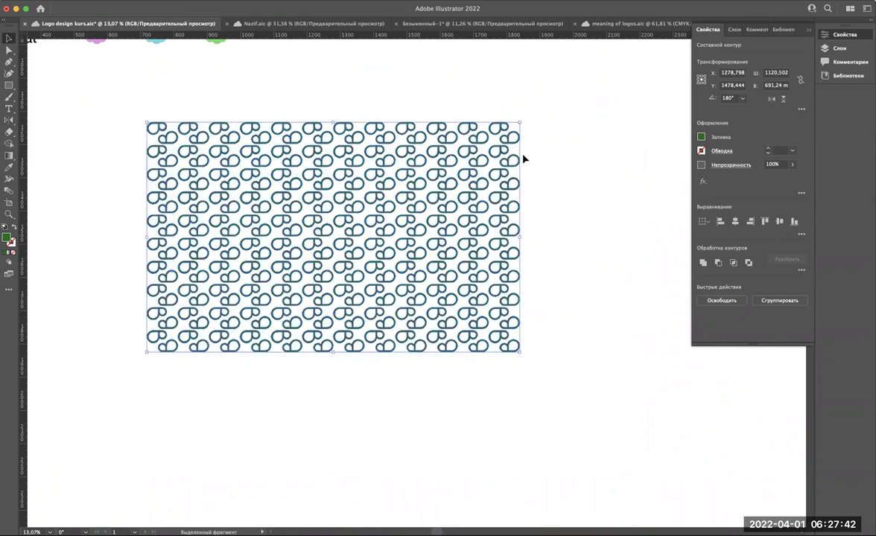
Step: In the brand board document, duplicate the Font artboard below the original
click(567, 24)
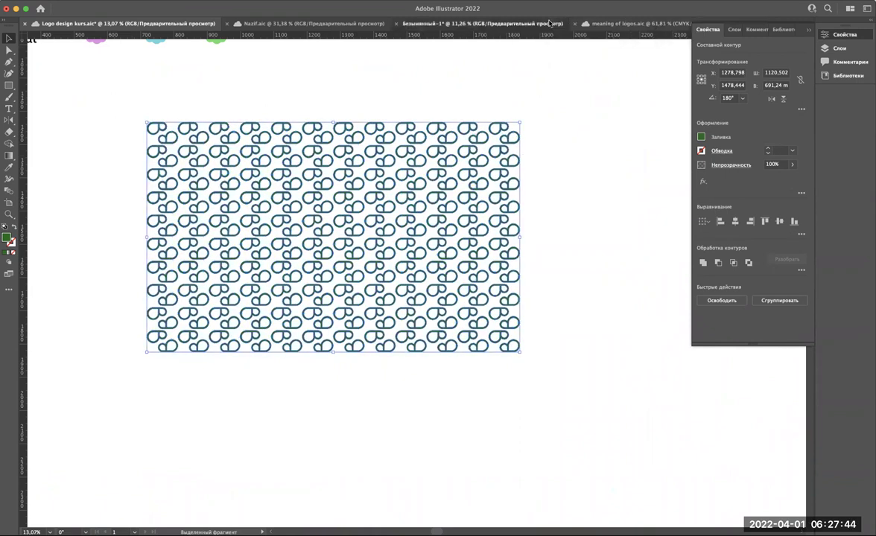
click(7, 203)
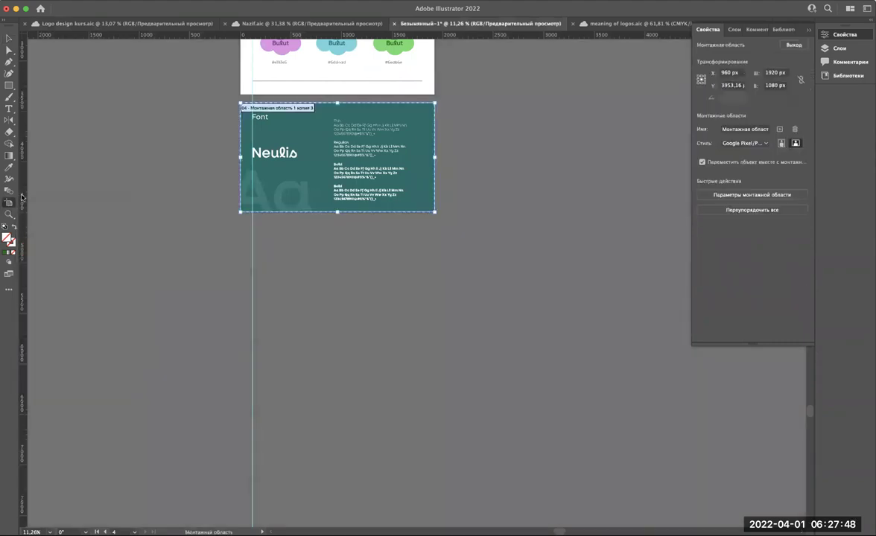
click(8, 203)
drag(319, 135, 331, 254)
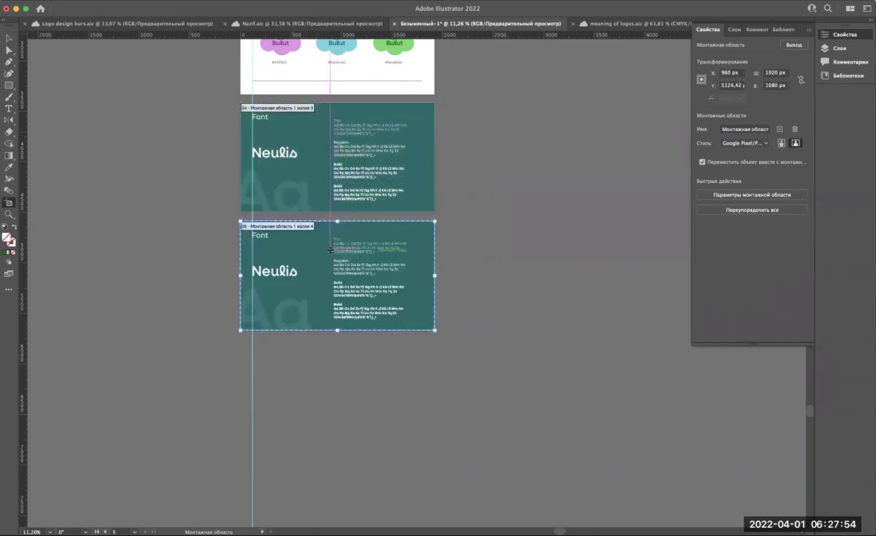
key(Escape)
Step: Isolate the lower artboard's clipping group for editing its contents
scroll(332, 254, up, 5)
click(205, 314)
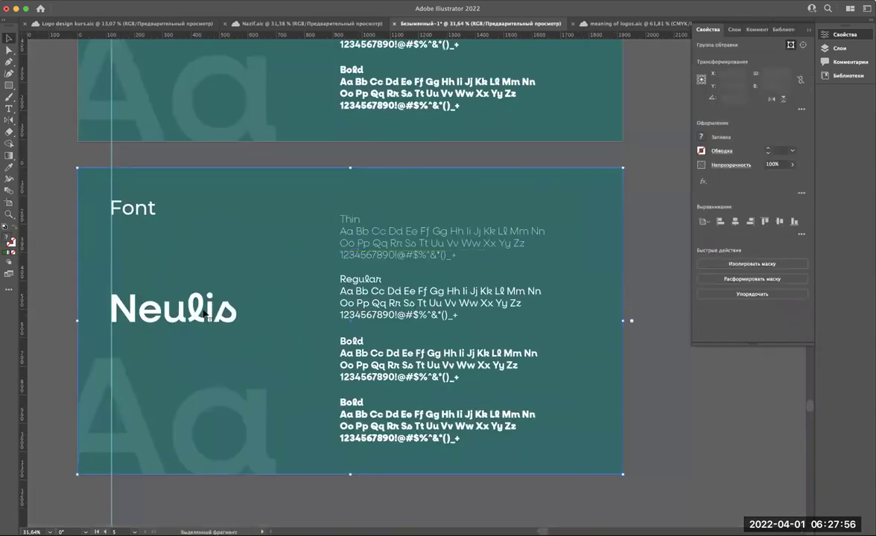
double_click(205, 315)
click(59, 250)
double_click(58, 250)
click(246, 210)
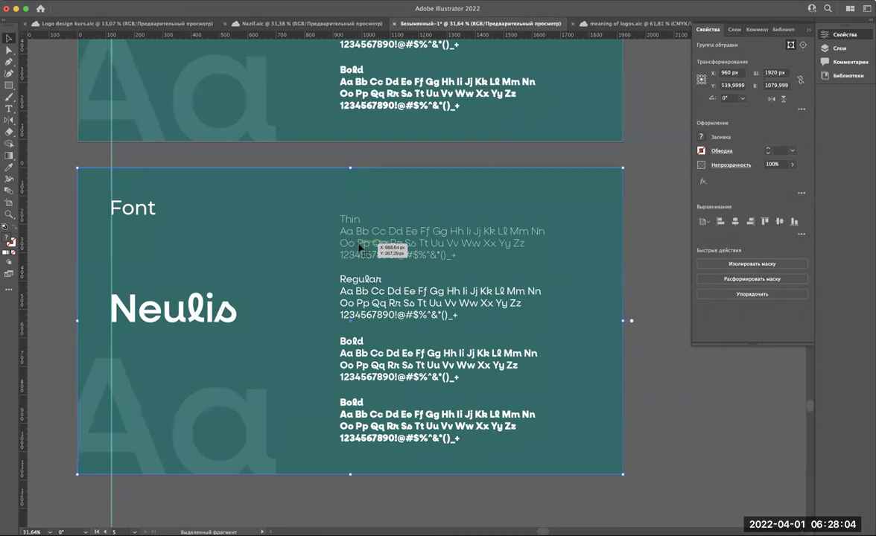
double_click(273, 233)
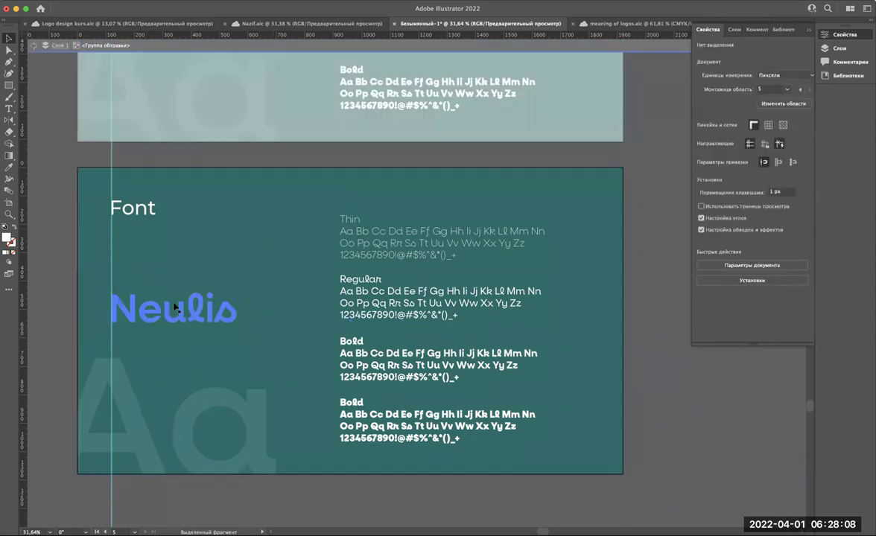
Step: Delete the Neulis text, the faded Aa, and the Thin and Bold specimen blocks
click(227, 311)
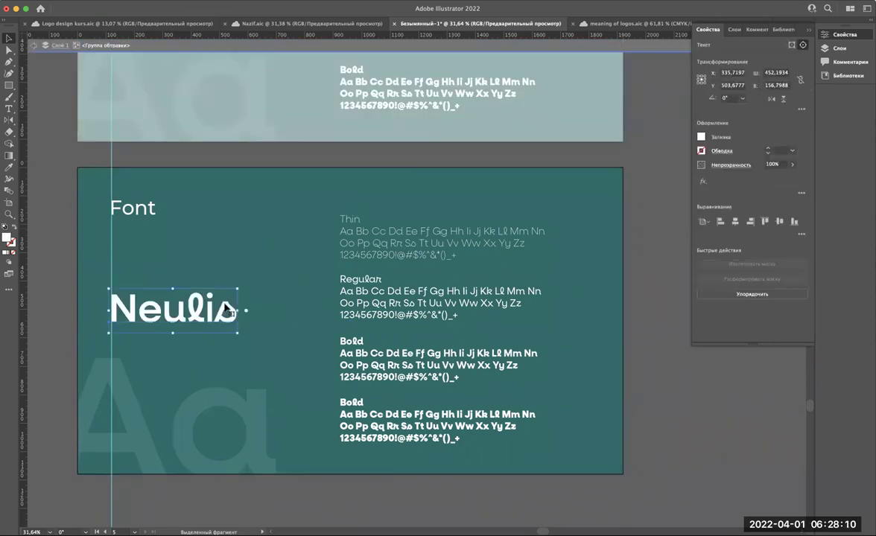
shift+click(219, 395)
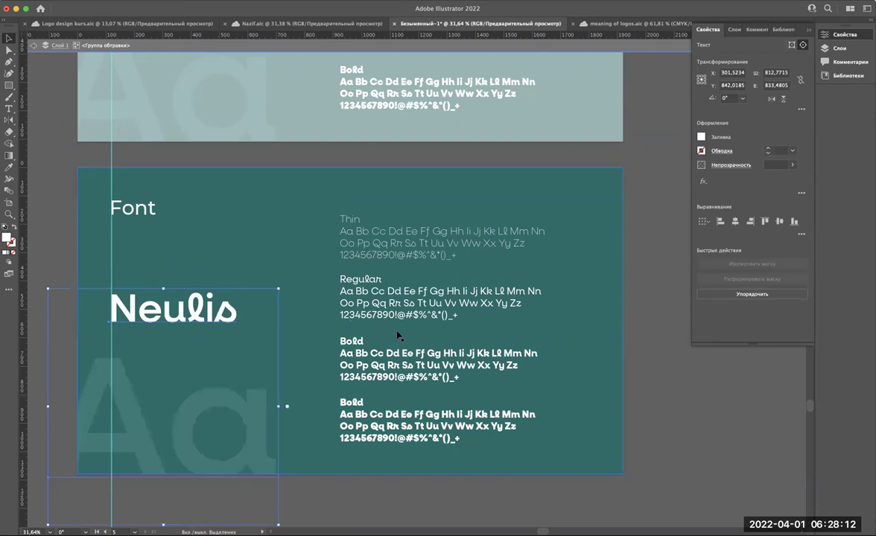
shift+click(377, 412)
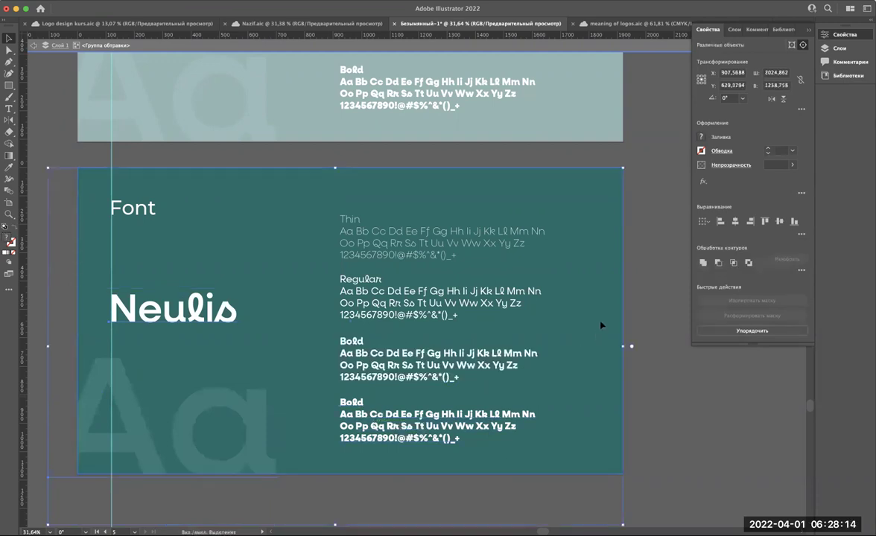
shift+click(392, 231)
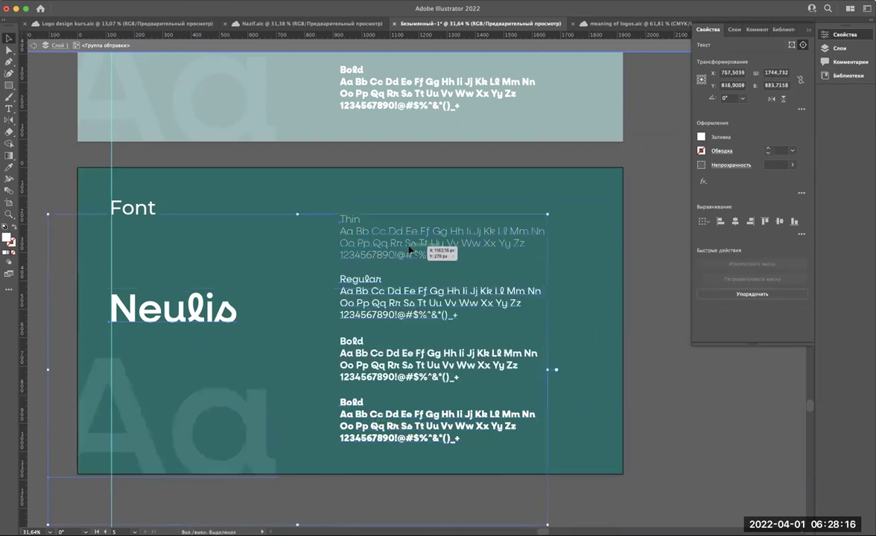
key(Delete)
click(401, 362)
key(Delete)
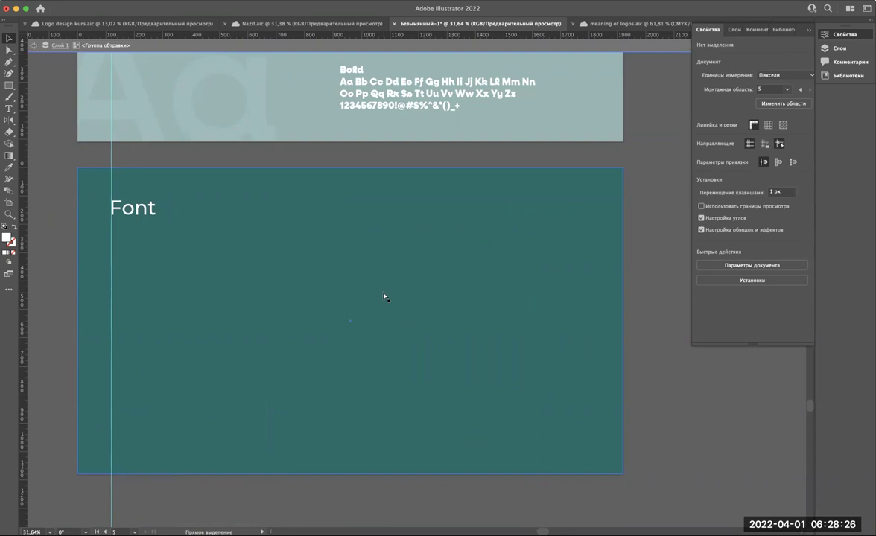
Step: Paste the green pattern, scale it to about 1083×668 px, and move it onto the lower artboard
key(ctrl+z)
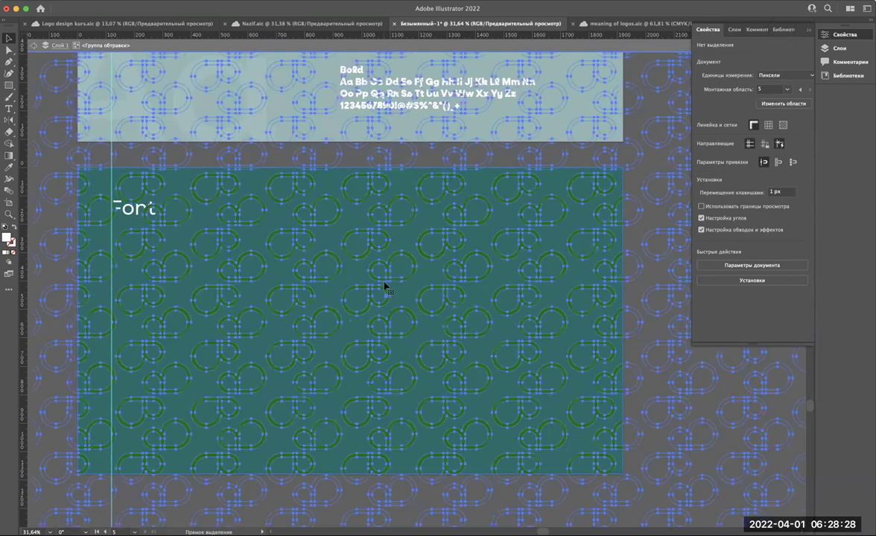
scroll(384, 297, down, 1)
scroll(354, 298, down, 1)
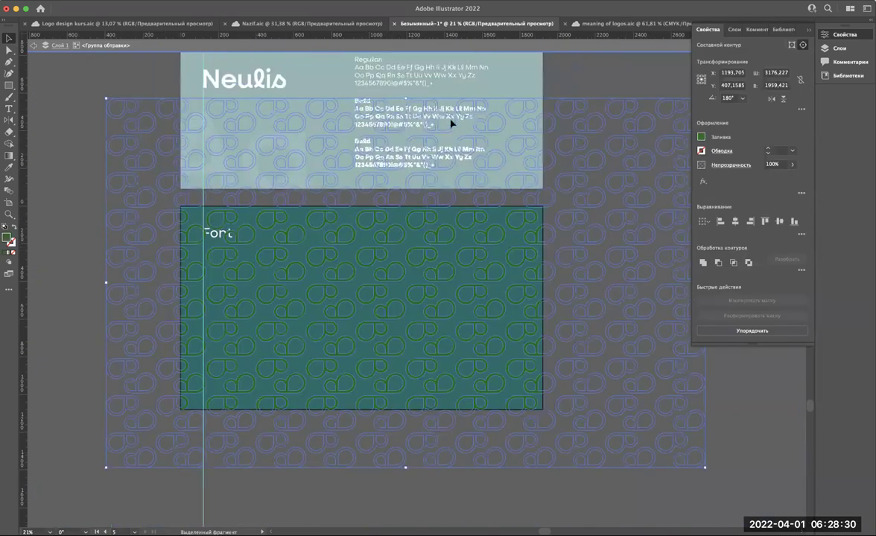
drag(406, 101, 372, 220)
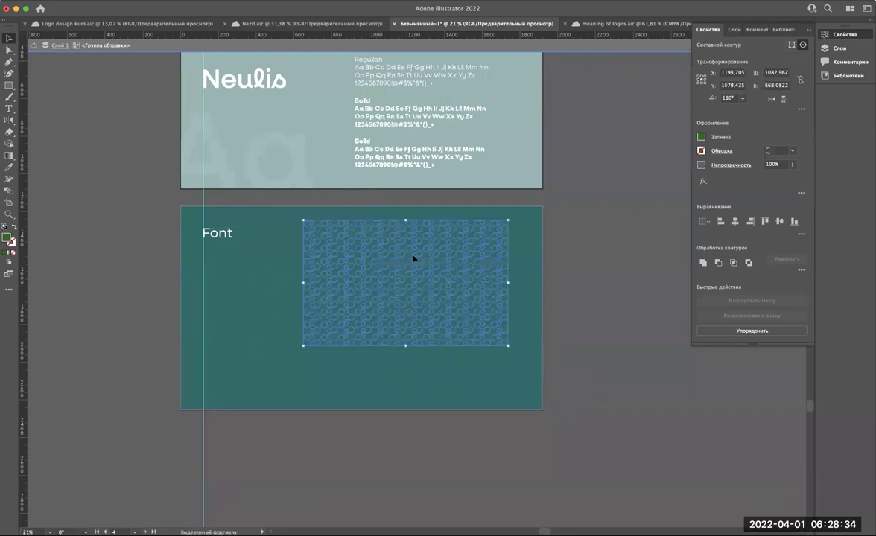
drag(408, 266, 376, 295)
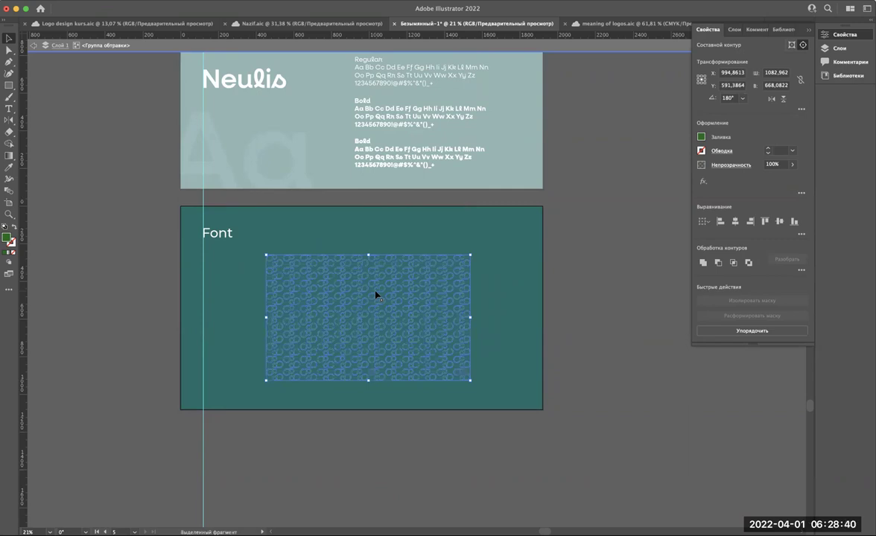
Step: Select the pattern group and switch to the Eyedropper
scroll(377, 296, up, 3)
scroll(376, 296, up, 2)
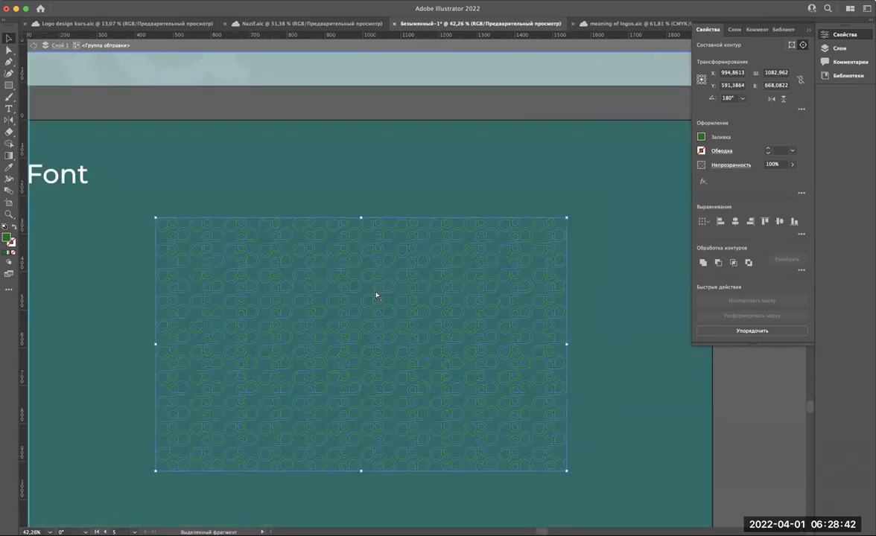
click(377, 296)
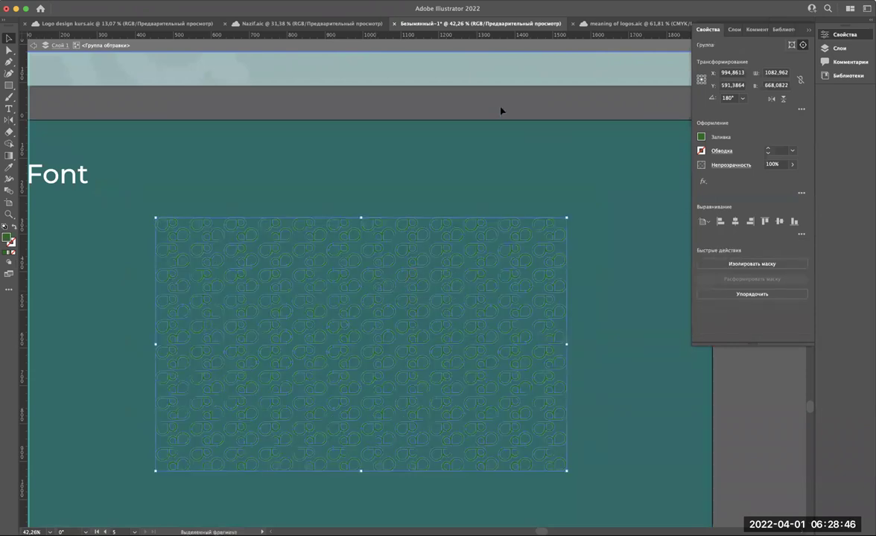
scroll(427, 213, down, 2)
scroll(426, 213, down, 1)
scroll(411, 206, up, 1)
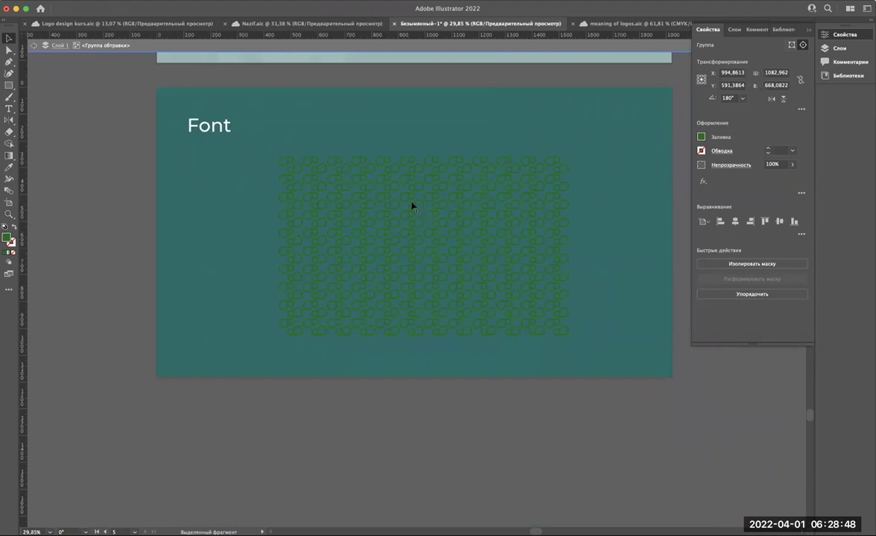
scroll(412, 206, up, 2)
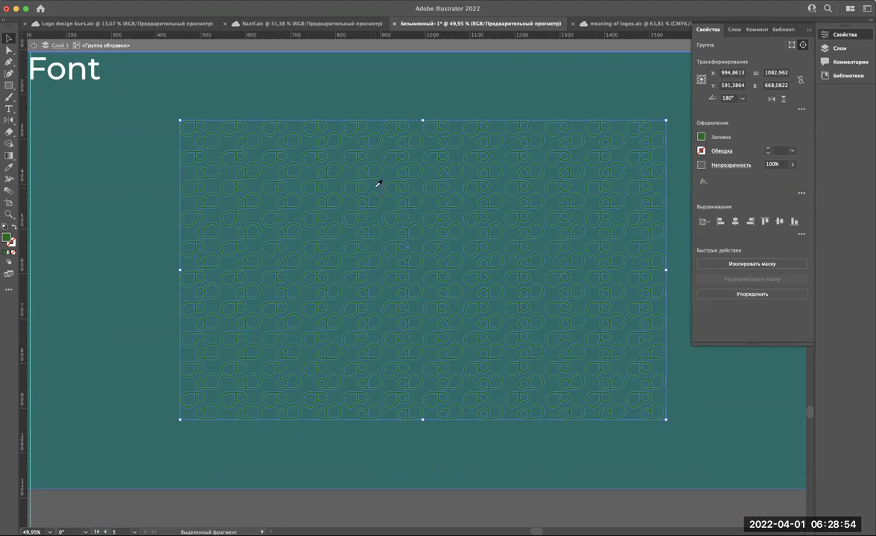
key(i)
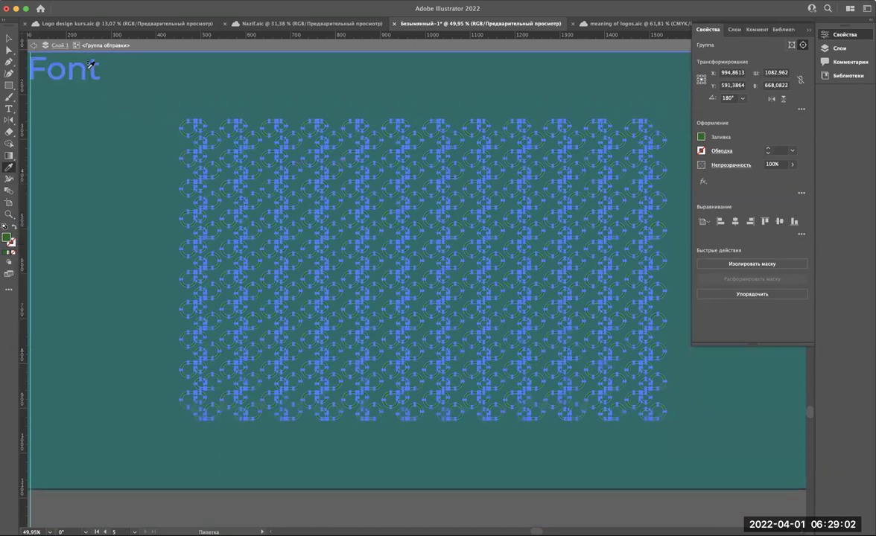
Step: Sample the white Font heading to recolour the pattern white
click(298, 150)
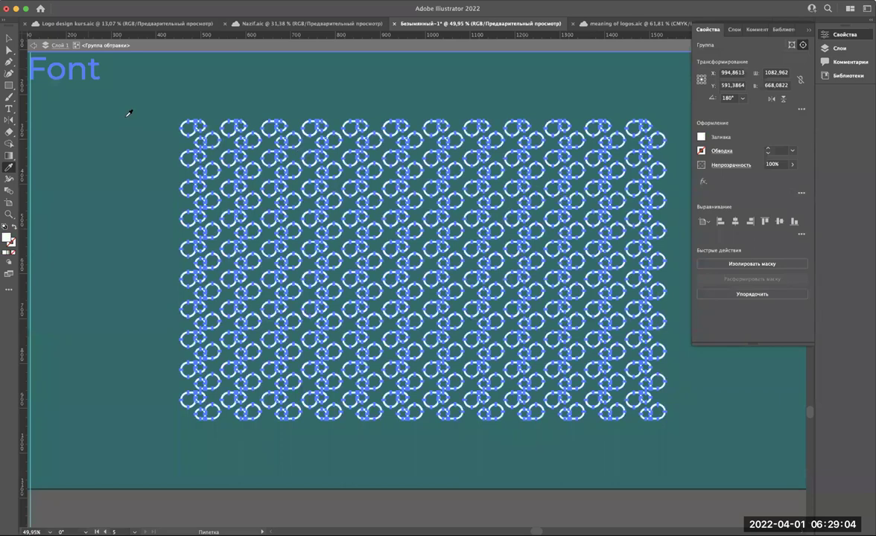
key(v)
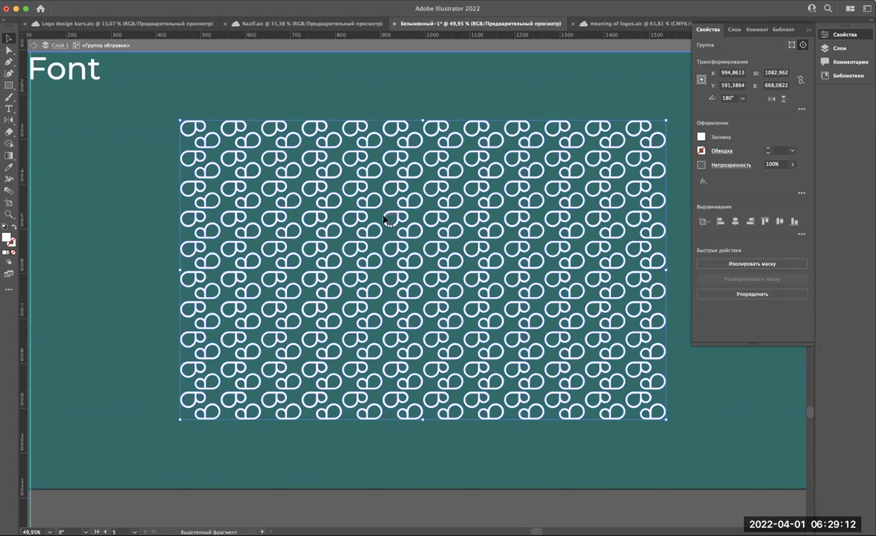
Step: Stretch the pattern to about 1283×791 px and centre it horizontally on the artboard
scroll(387, 220, down, 3)
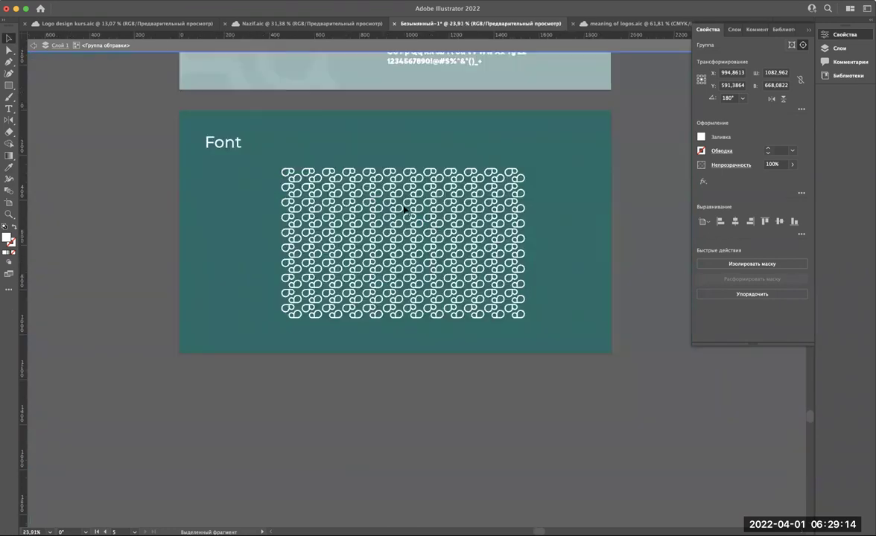
scroll(387, 219, down, 2)
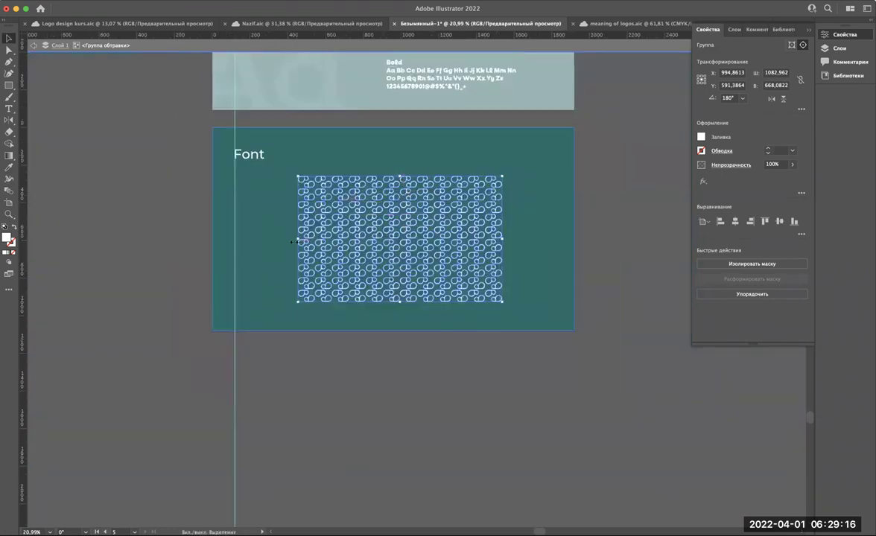
drag(289, 243, 269, 239)
drag(510, 235, 516, 242)
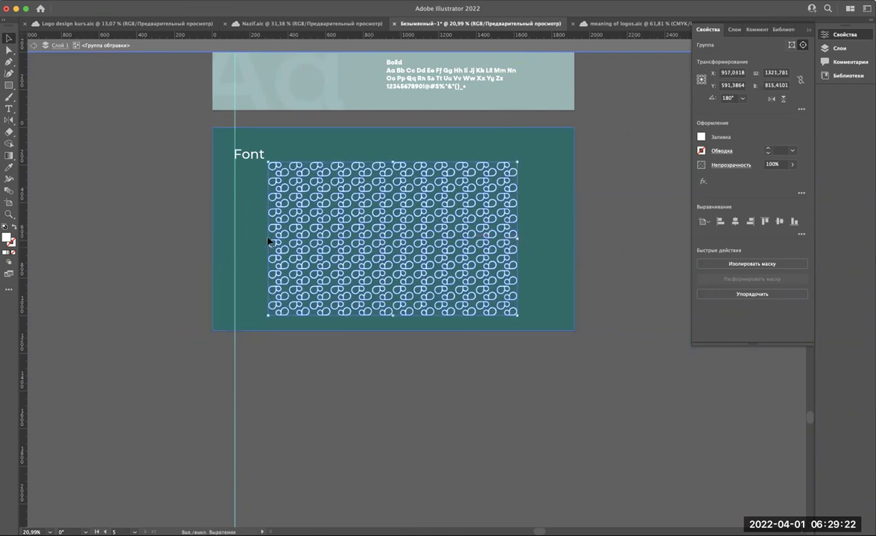
drag(268, 239, 276, 238)
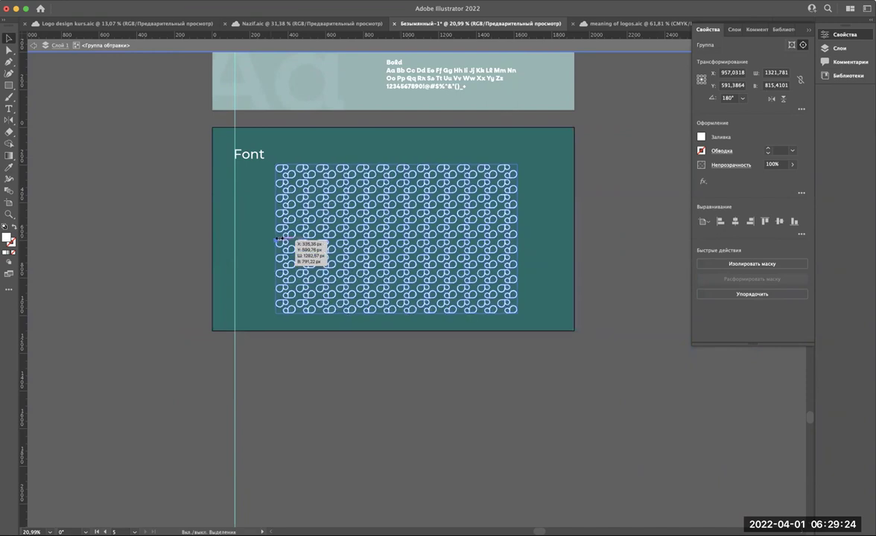
click(736, 221)
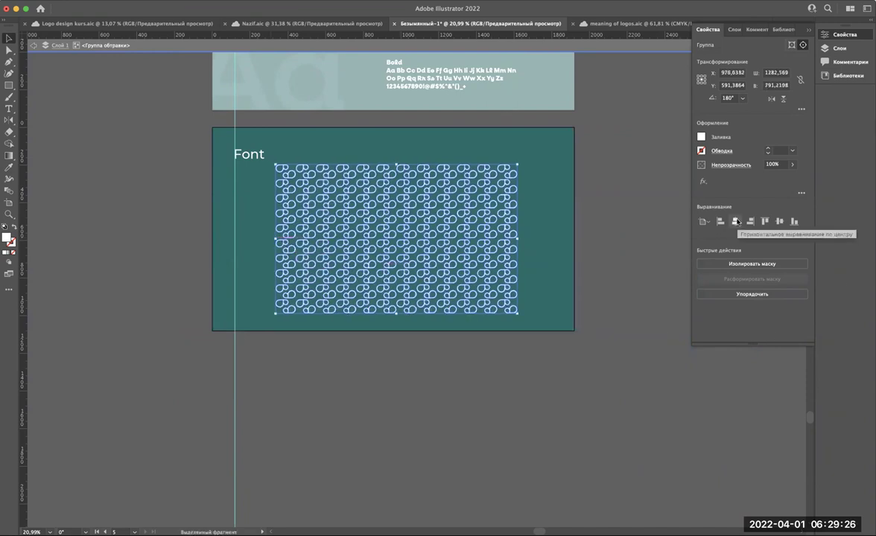
click(555, 376)
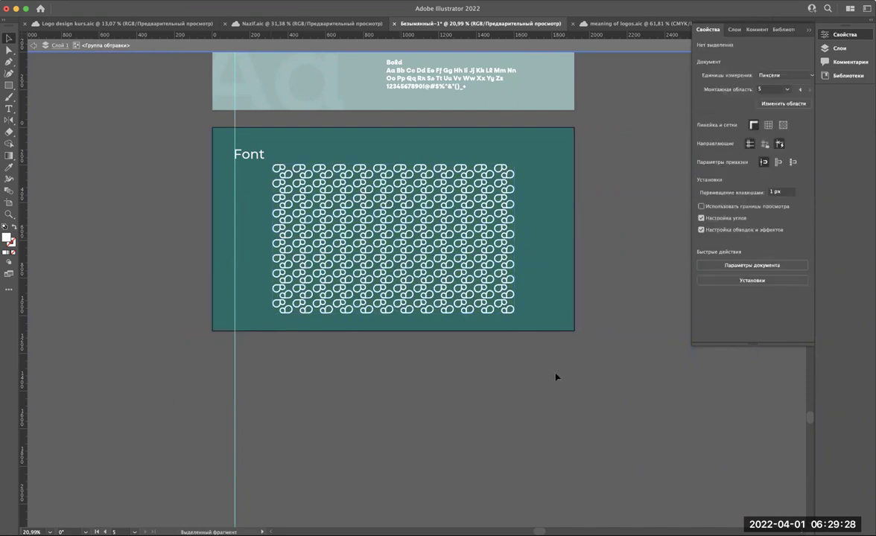
Step: Narrow the pattern from its left edge to about 1214 px wide
scroll(557, 378, up, 2)
scroll(557, 378, down, 3)
scroll(395, 265, up, 3)
scroll(395, 265, up, 1)
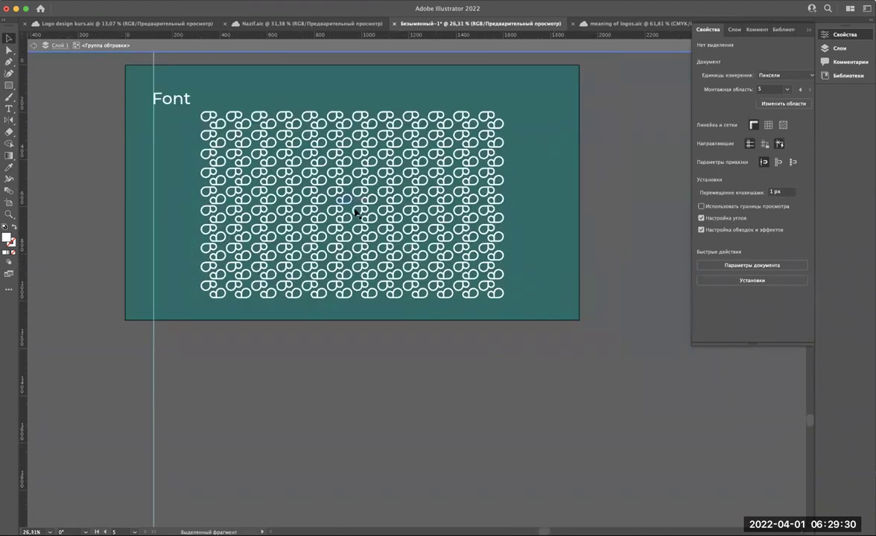
click(202, 202)
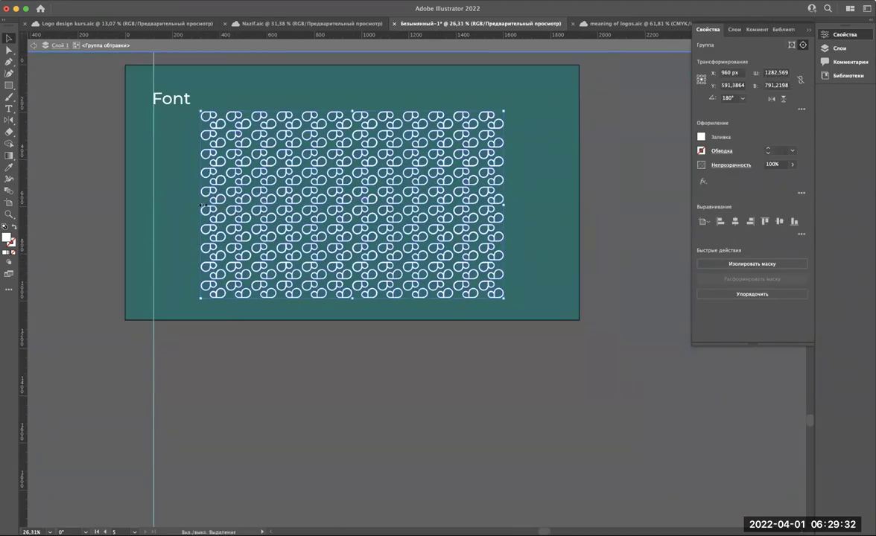
drag(217, 200, 217, 200)
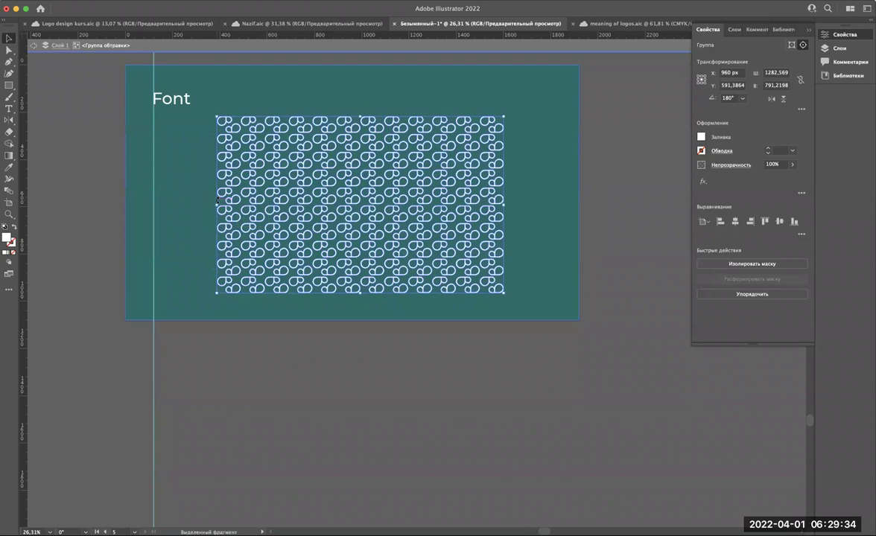
scroll(386, 231, up, 2)
scroll(385, 230, right, 2)
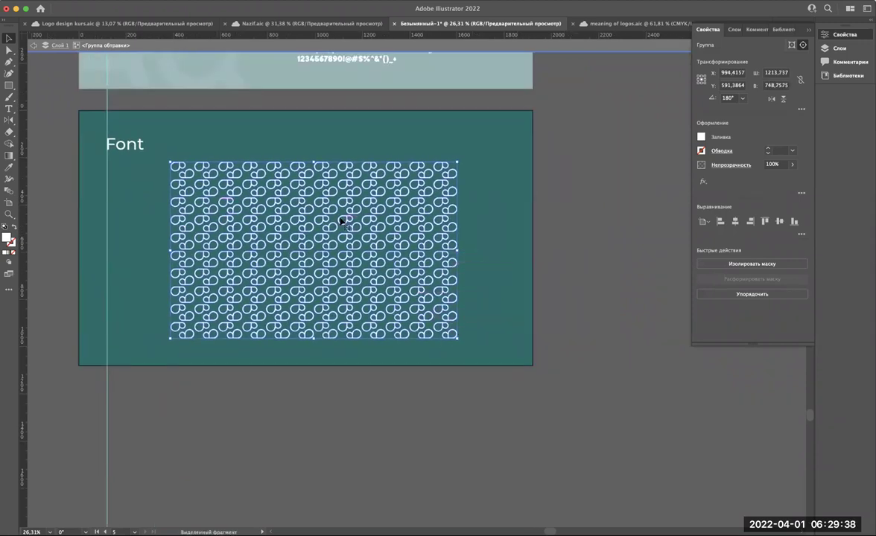
Step: Move the pattern group up and right against the lower teal artboard's right edge
drag(343, 221, 518, 192)
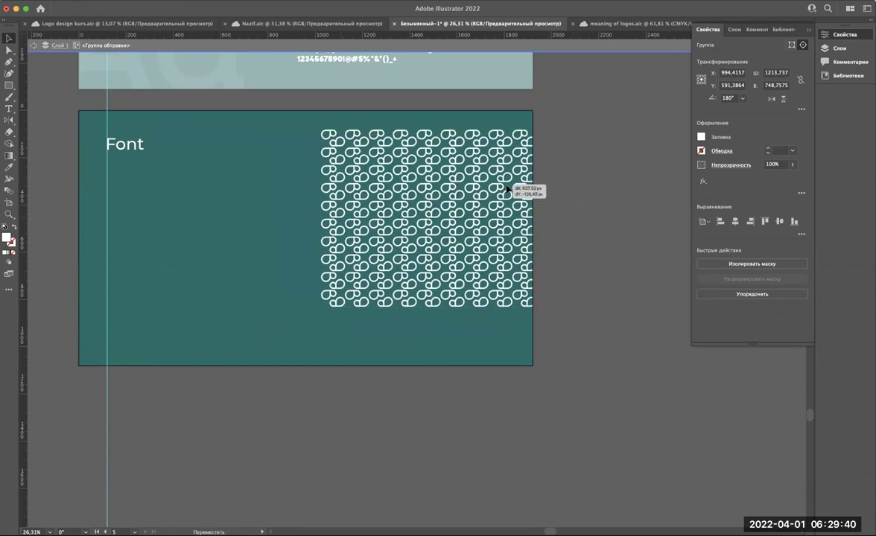
drag(518, 192, 522, 54)
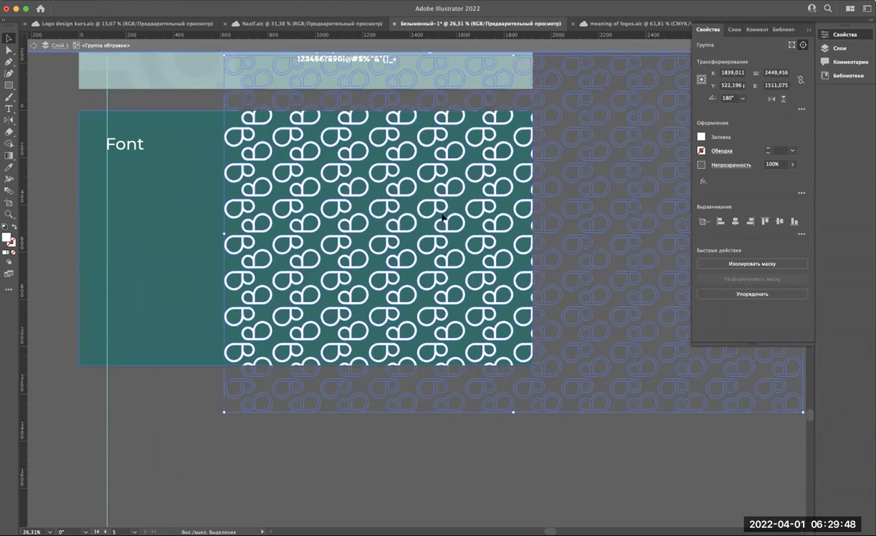
scroll(395, 231, down, 2)
scroll(423, 242, down, 1)
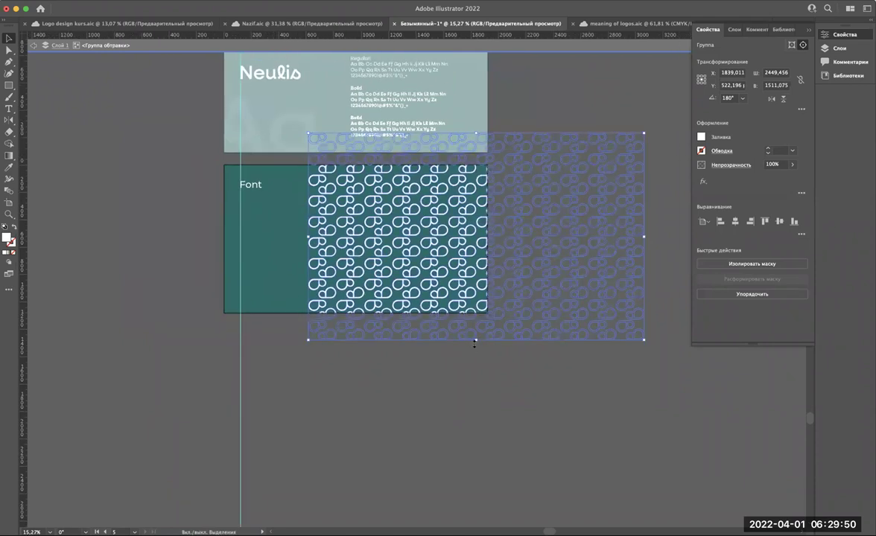
Step: Scale the pattern group up toward the artboard's top and bottom edges
drag(478, 344, 481, 361)
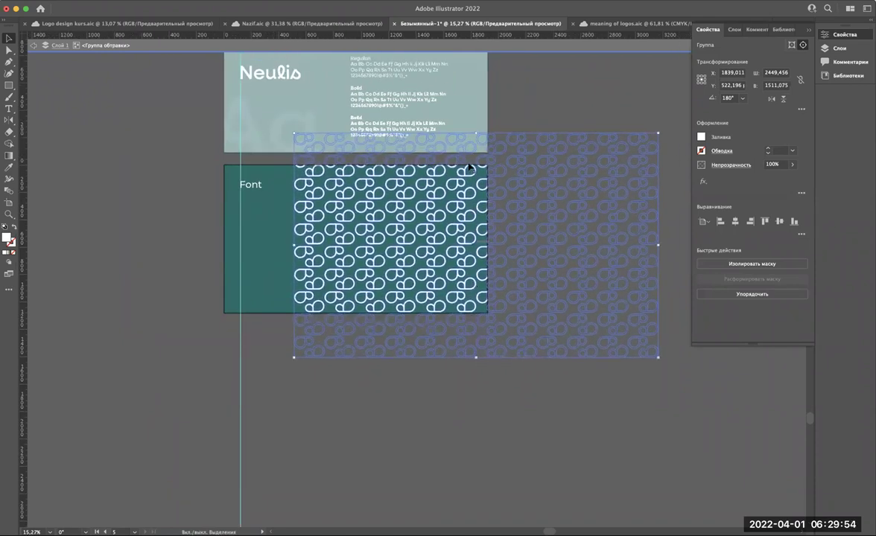
drag(476, 128, 476, 118)
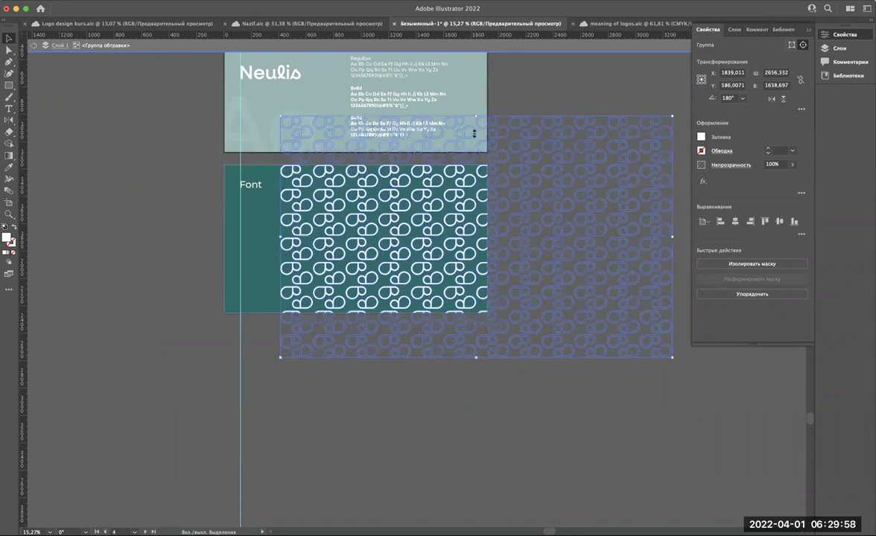
drag(476, 359, 478, 361)
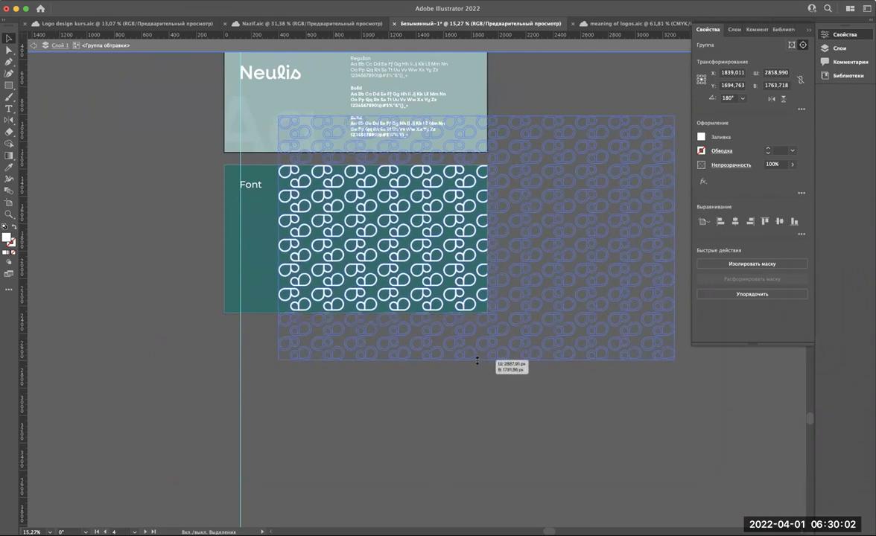
drag(478, 361, 478, 362)
scroll(463, 213, up, 3)
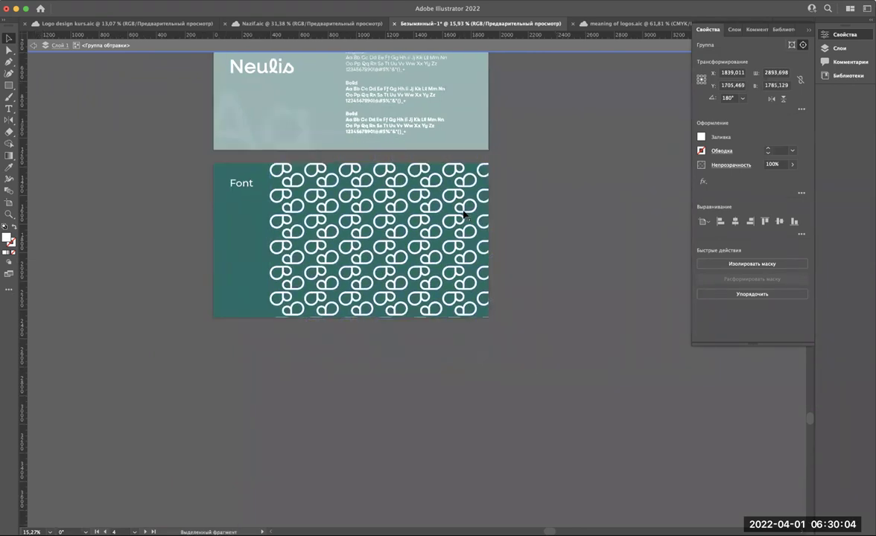
scroll(462, 196, up, 2)
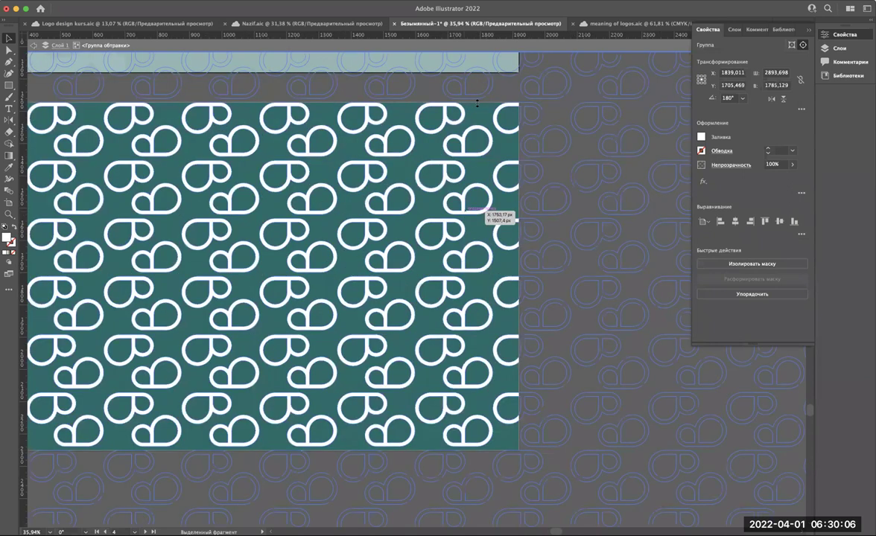
scroll(477, 103, up, 3)
Step: Fine-tune the pattern group's height from its top and bottom handles
drag(476, 103, 474, 104)
scroll(450, 170, down, 1)
scroll(462, 455, down, 3)
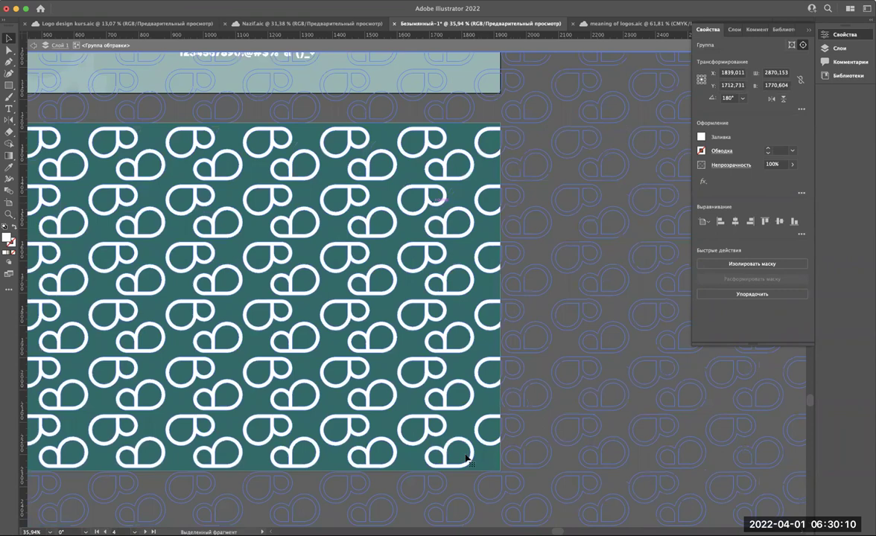
scroll(465, 432, down, 5)
scroll(465, 417, up, 1)
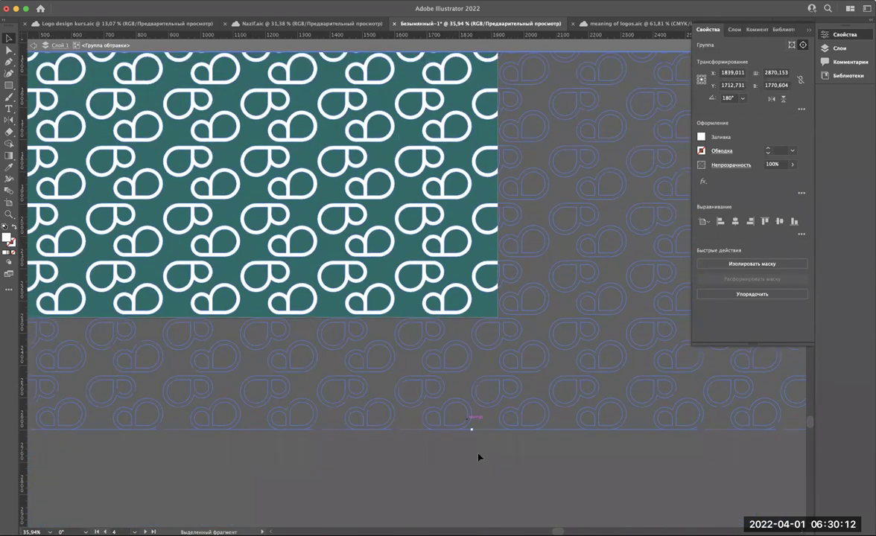
scroll(478, 457, up, 5)
drag(479, 443, 478, 444)
scroll(409, 347, down, 2)
scroll(409, 347, down, 2)
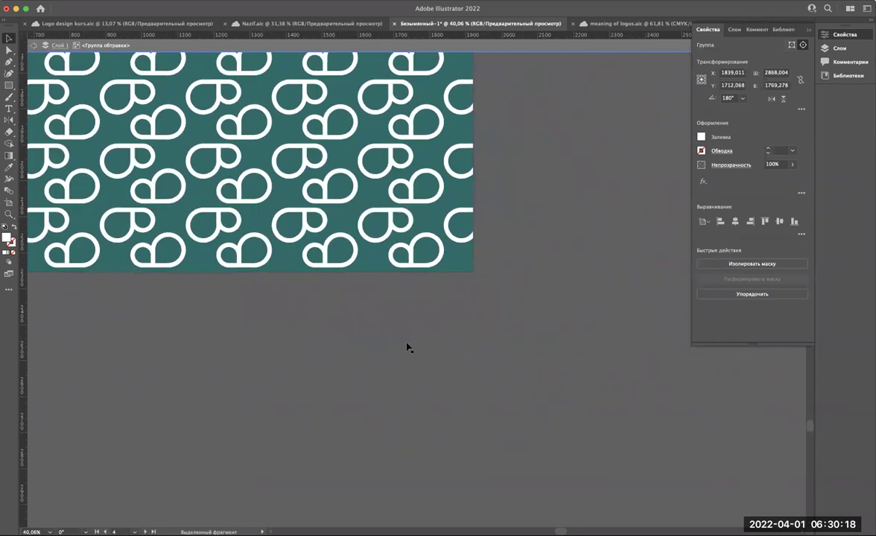
scroll(409, 347, down, 1)
Step: Shift the pattern group right and nudge it slightly upward
drag(429, 243, 451, 242)
scroll(446, 241, down, 3)
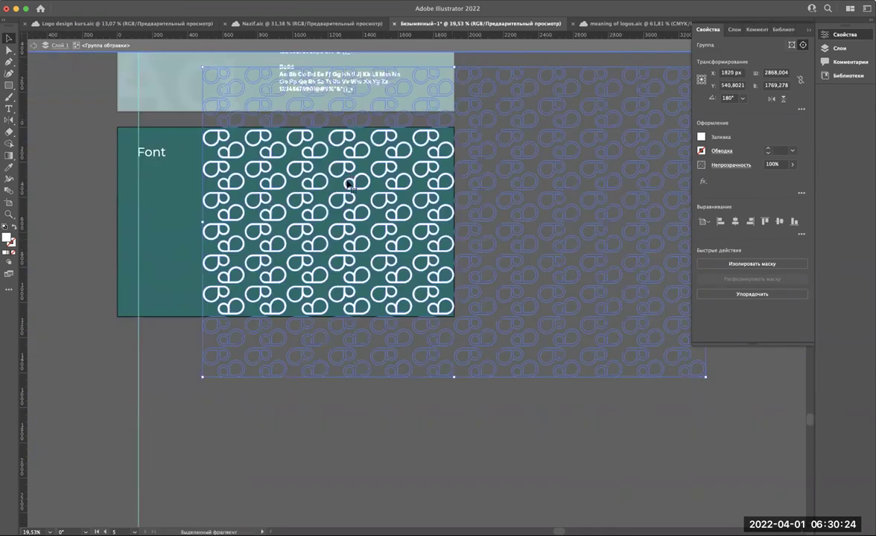
scroll(348, 159, up, 3)
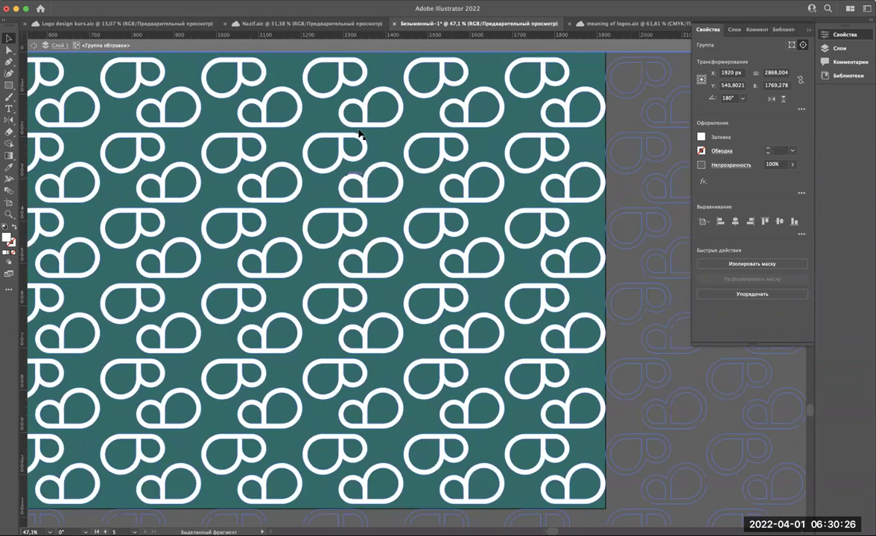
scroll(359, 134, up, 3)
scroll(358, 133, down, 1)
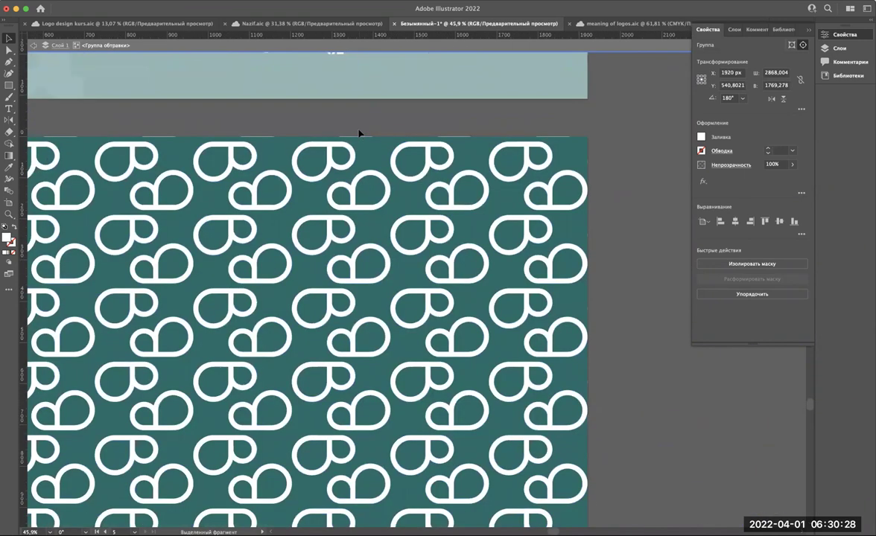
drag(359, 134, 359, 132)
scroll(359, 142, up, 2)
scroll(378, 404, down, 5)
Step: Reselect the pattern group and stretch it to fill the artboard's right part
click(397, 387)
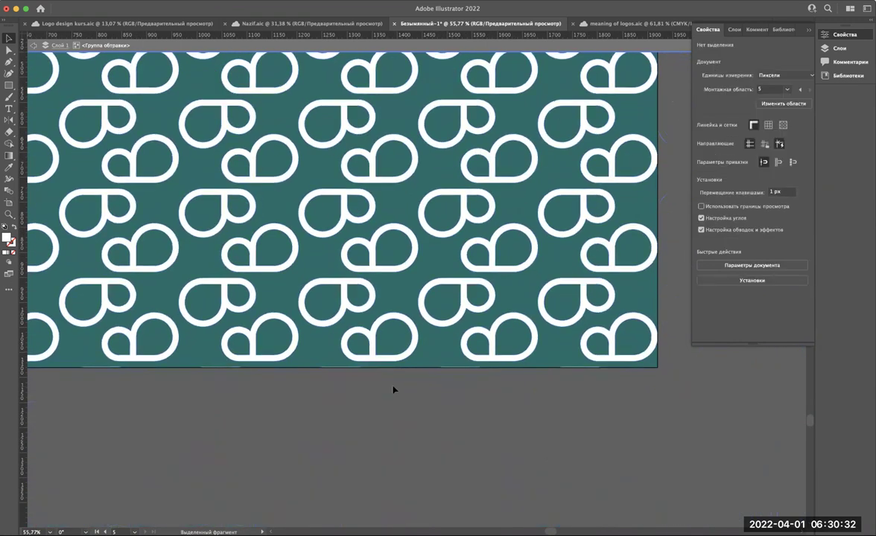
click(343, 376)
scroll(380, 383, down, 2)
drag(380, 383, 585, 397)
scroll(523, 399, up, 2)
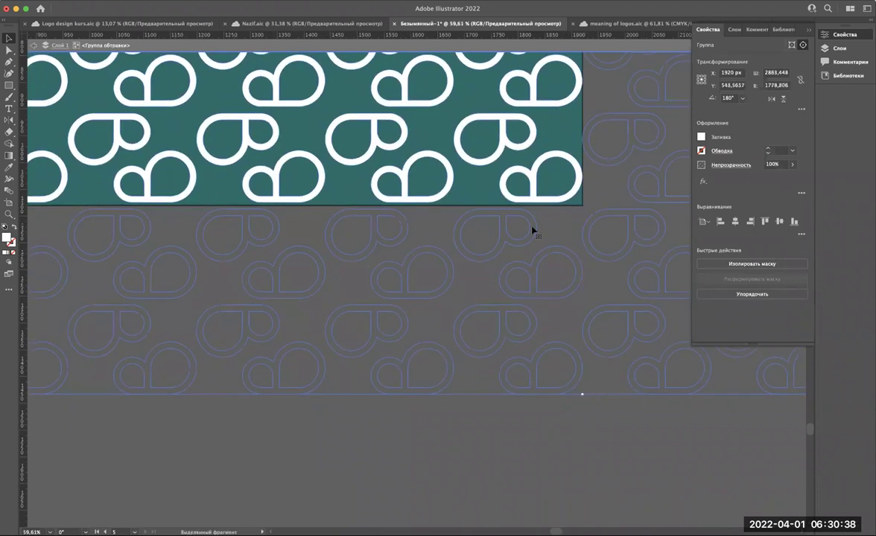
scroll(532, 229, up, 2)
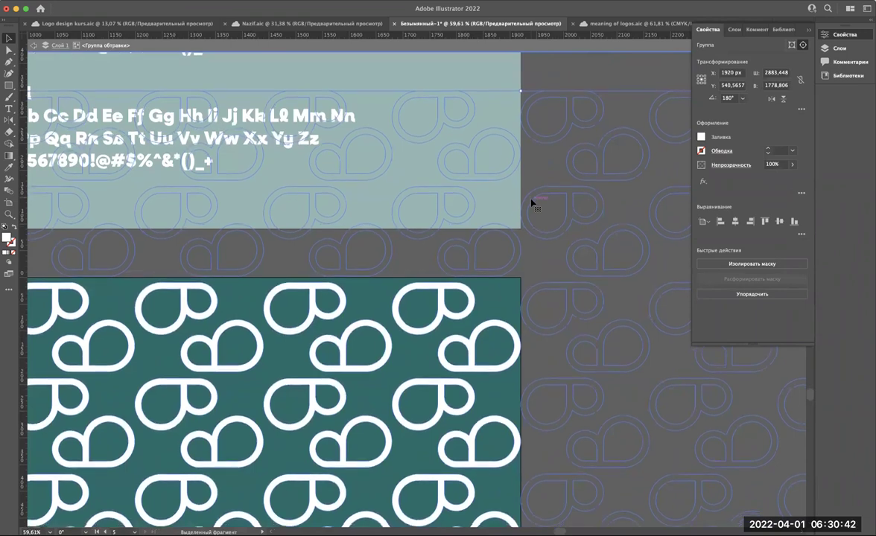
scroll(533, 202, down, 4)
scroll(532, 202, down, 5)
scroll(479, 218, down, 5)
scroll(335, 172, up, 3)
scroll(221, 132, left, 3)
Step: Replace the lower artboard's 'Font' heading with 'Pattern' and reselect the pattern group
double_click(210, 132)
double_click(210, 131)
text(Pattern)
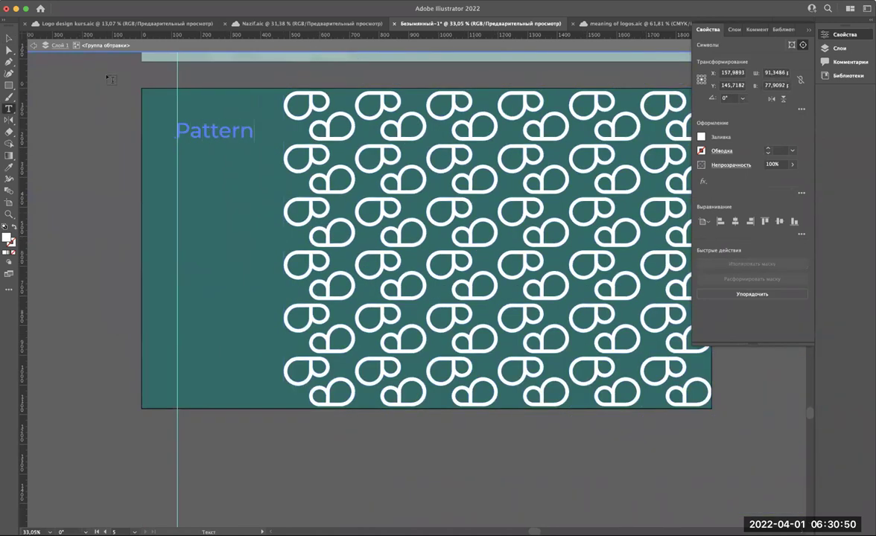
key(Escape)
click(305, 154)
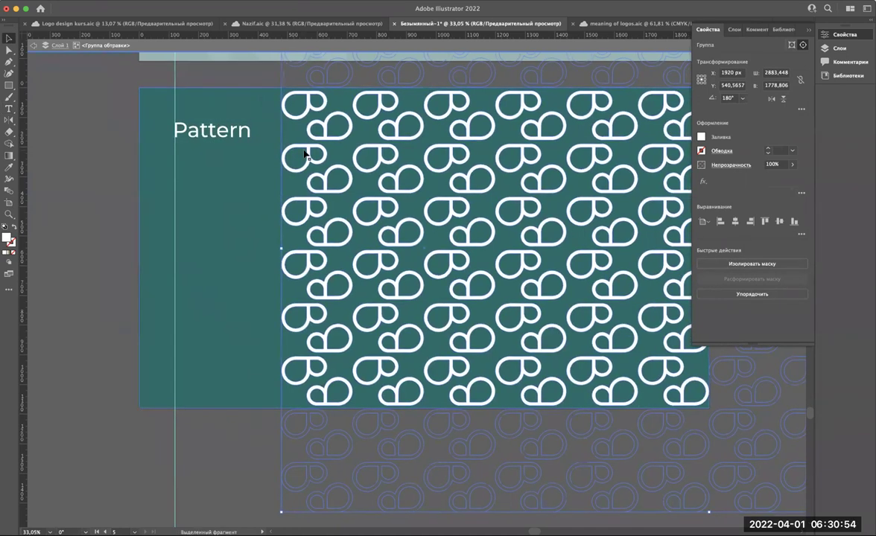
scroll(306, 149, right, 5)
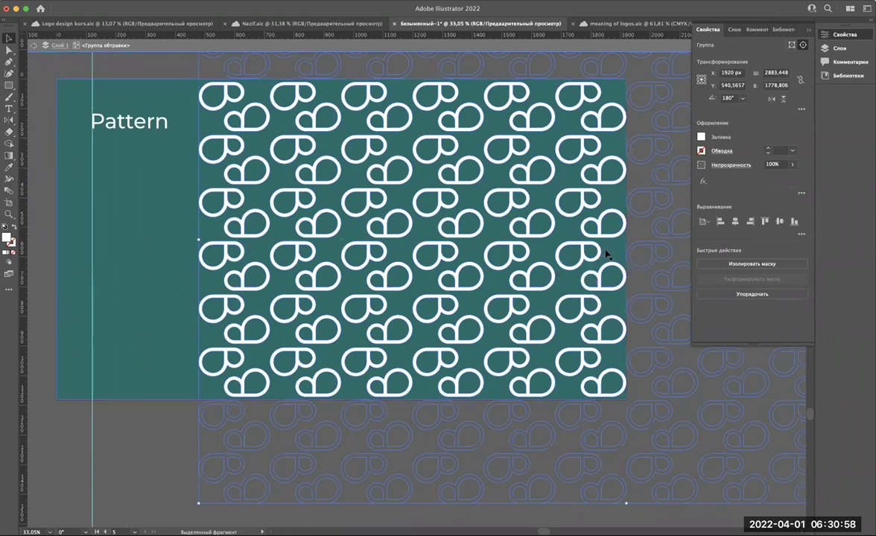
Step: Shift the clipped cloud tiles right inside their mask against the artboard's right edge
drag(608, 255, 627, 256)
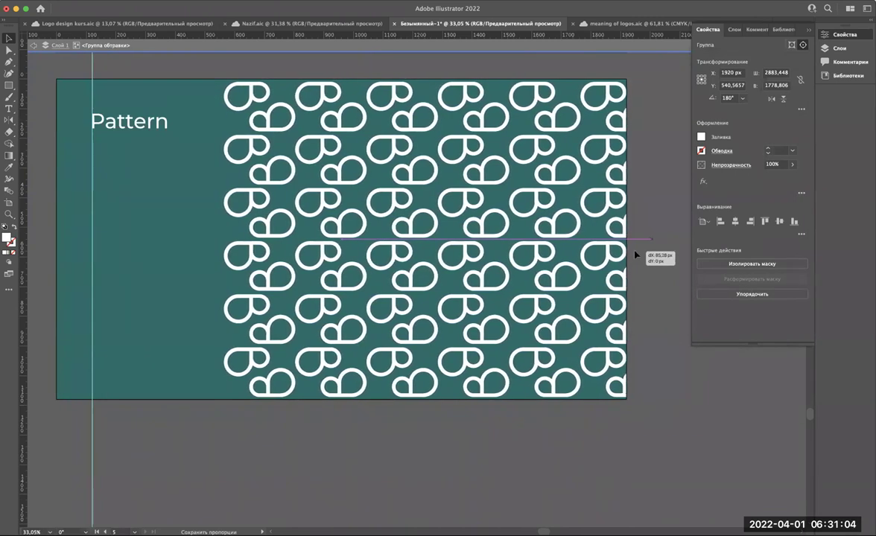
drag(622, 248, 639, 245)
scroll(629, 206, up, 5)
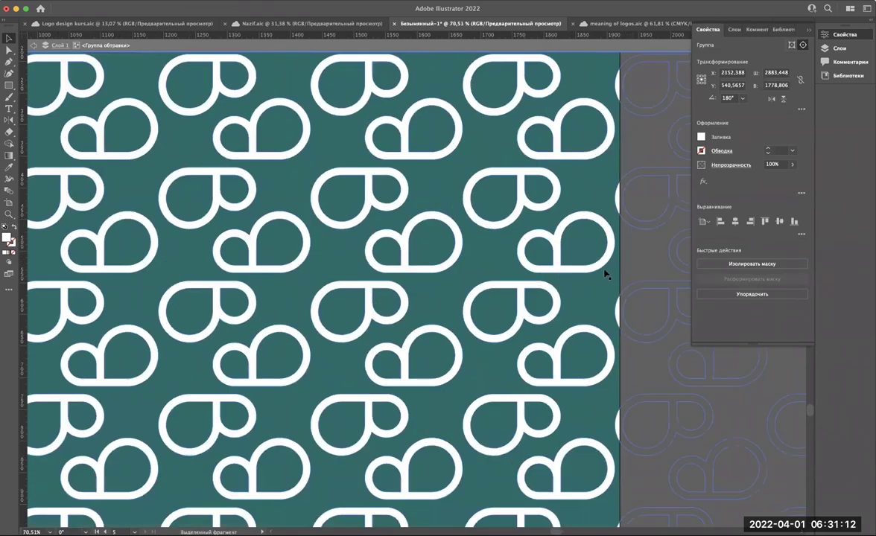
scroll(605, 275, up, 5)
drag(604, 277, 609, 279)
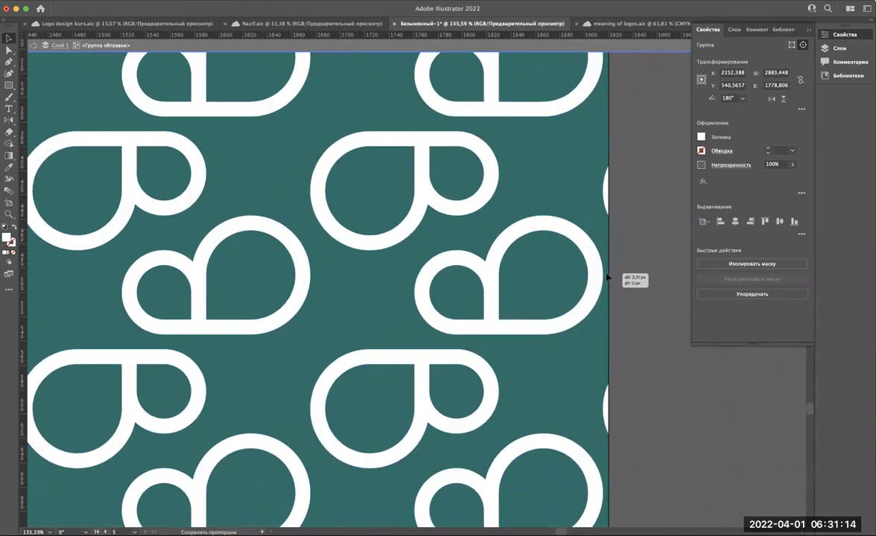
scroll(610, 278, down, 5)
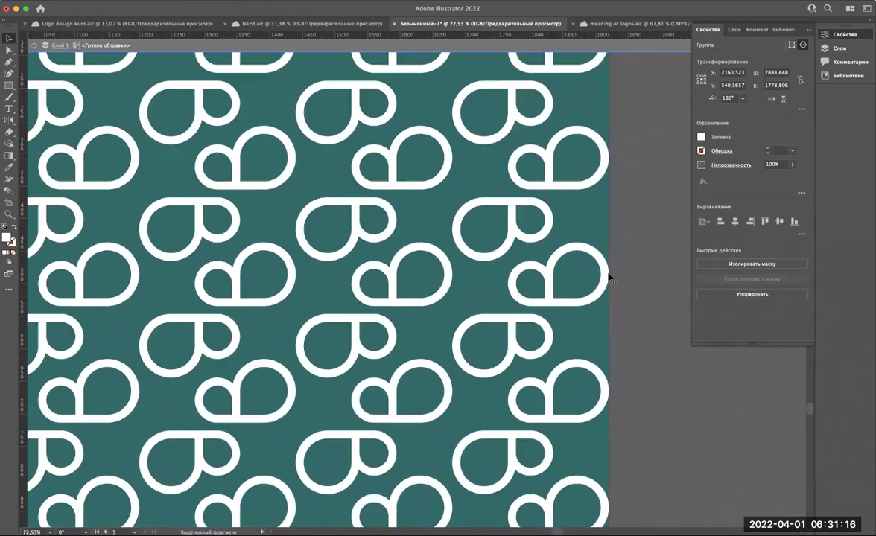
scroll(308, 445, down, 2)
Step: Deselect the pattern and scroll between the Colors and Pattern artboards to review the board
click(308, 445)
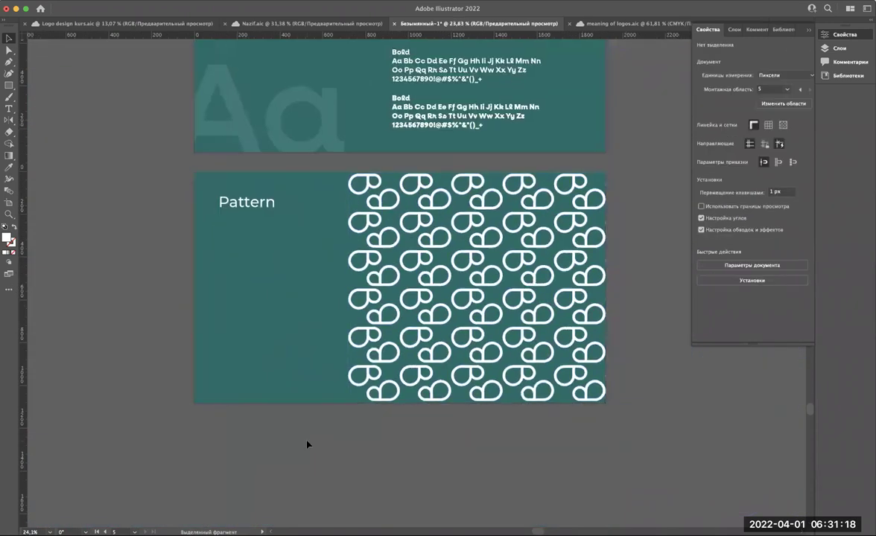
scroll(308, 445, down, 2)
scroll(307, 445, down, 2)
scroll(307, 445, up, 1)
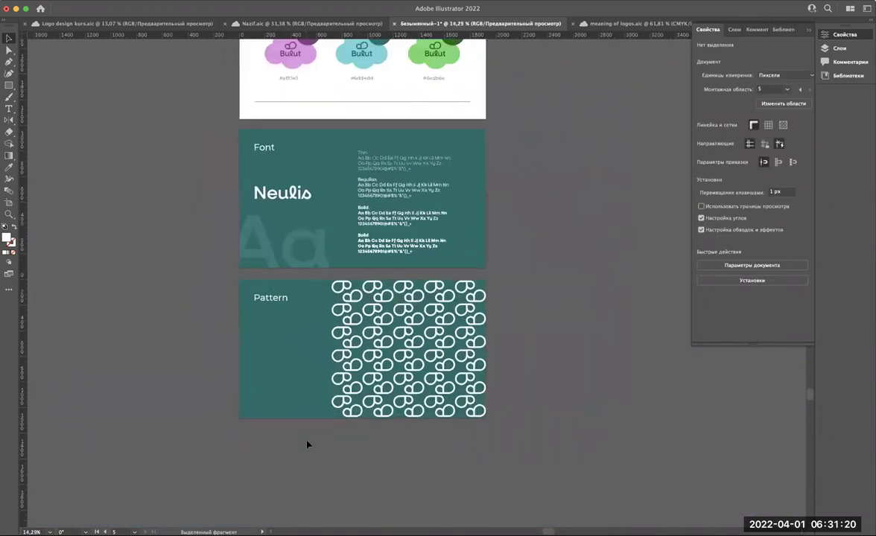
scroll(308, 444, up, 2)
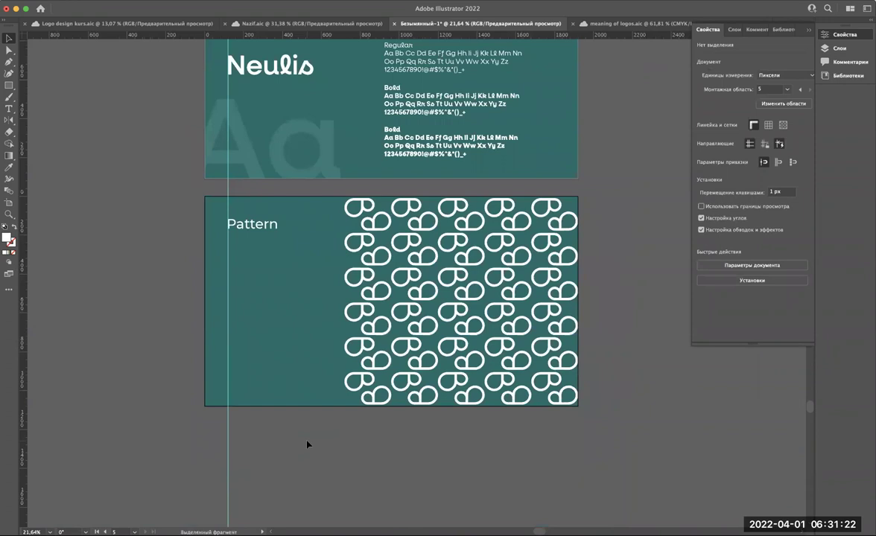
scroll(452, 259, down, 1)
scroll(452, 259, down, 1)
scroll(452, 258, up, 3)
scroll(452, 258, up, 3)
scroll(452, 259, up, 5)
scroll(452, 258, up, 2)
scroll(451, 259, down, 5)
scroll(452, 259, down, 4)
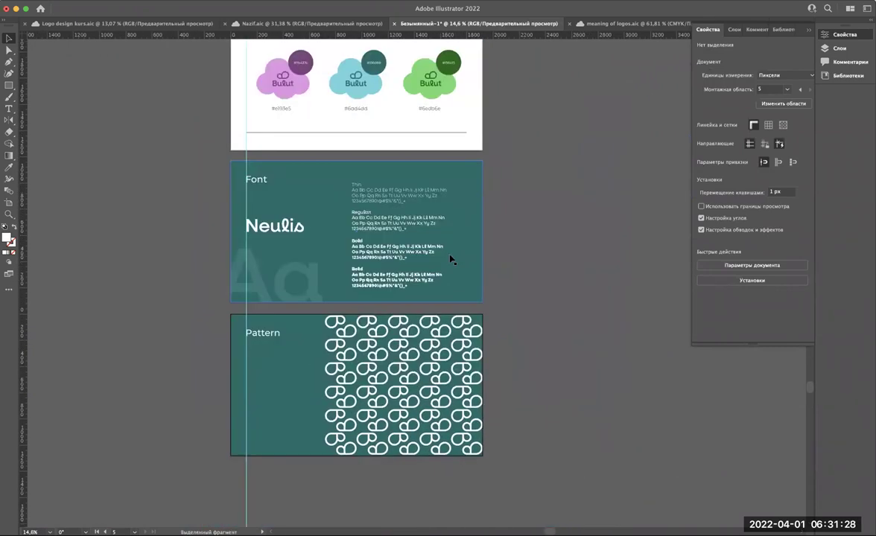
scroll(451, 259, up, 3)
scroll(451, 259, up, 1)
scroll(452, 259, down, 5)
scroll(451, 259, down, 1)
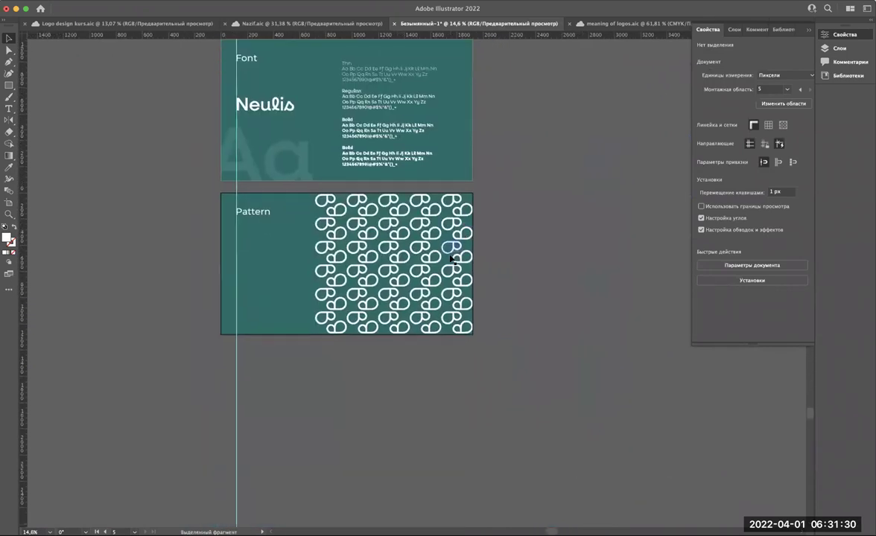
scroll(452, 258, up, 2)
scroll(452, 259, up, 3)
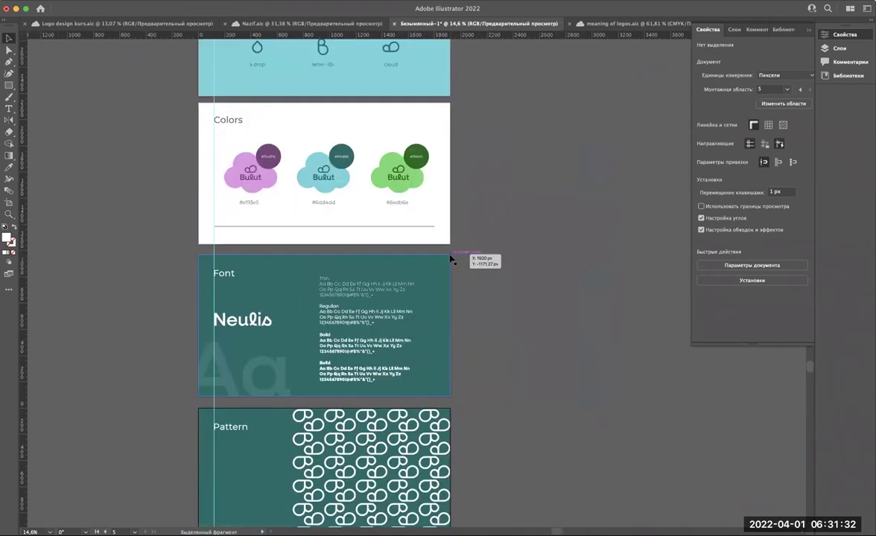
scroll(277, 173, up, 3)
scroll(277, 173, up, 1)
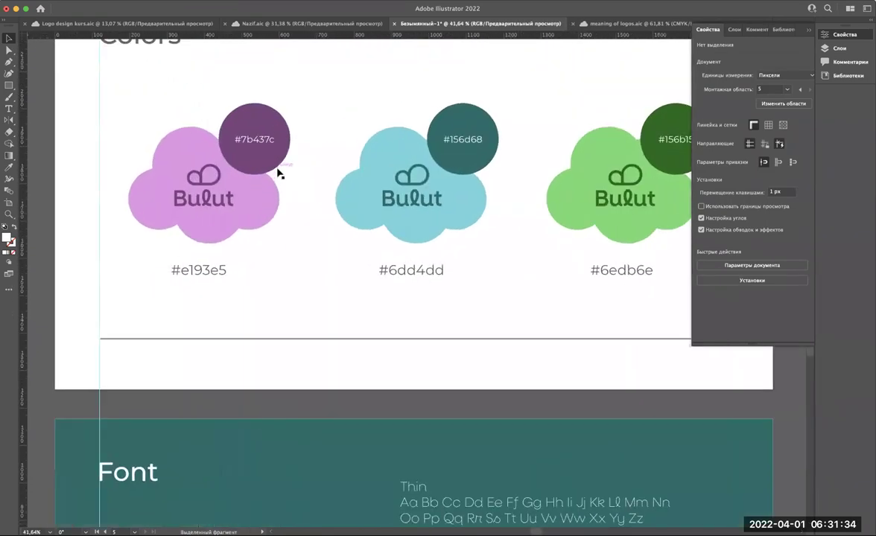
scroll(276, 171, down, 1)
scroll(276, 171, down, 1)
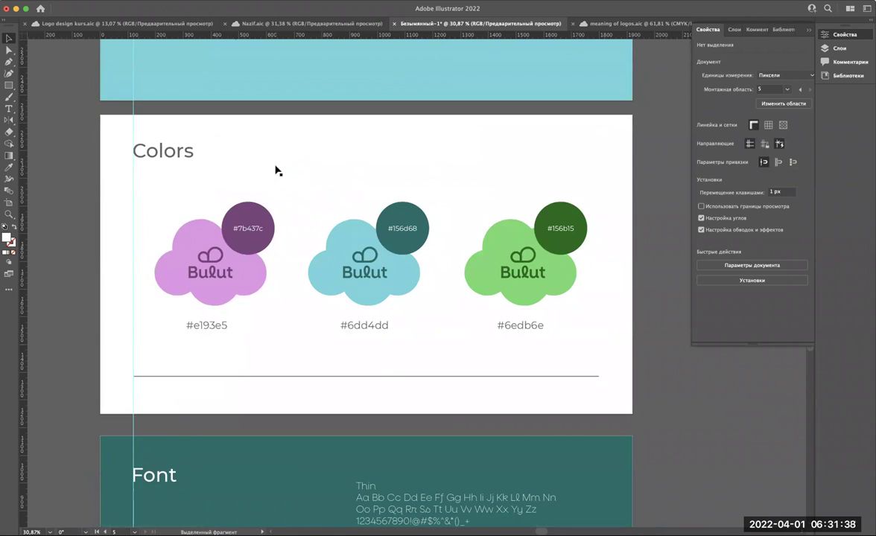
scroll(276, 171, down, 5)
scroll(275, 171, up, 1)
scroll(275, 171, up, 2)
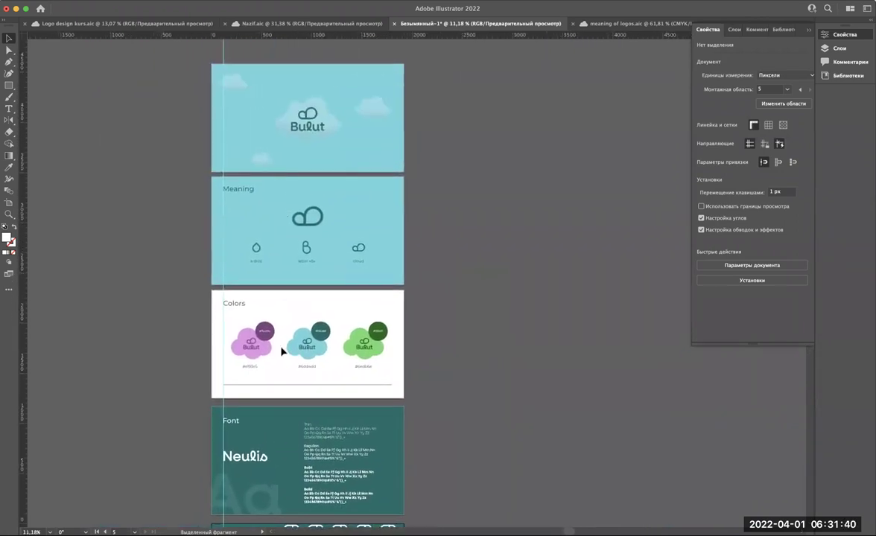
scroll(282, 351, down, 5)
scroll(282, 351, down, 2)
scroll(281, 353, up, 2)
scroll(282, 352, up, 1)
scroll(281, 352, up, 5)
scroll(264, 231, up, 2)
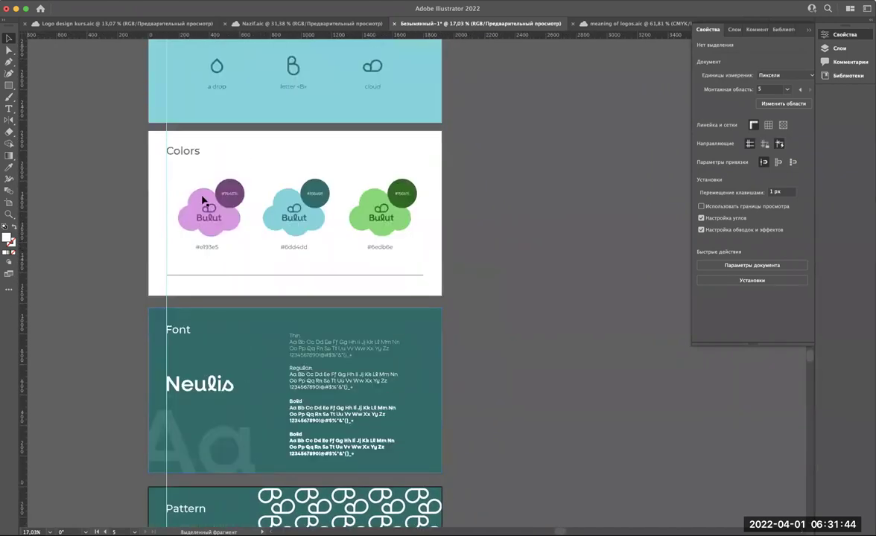
scroll(202, 200, up, 3)
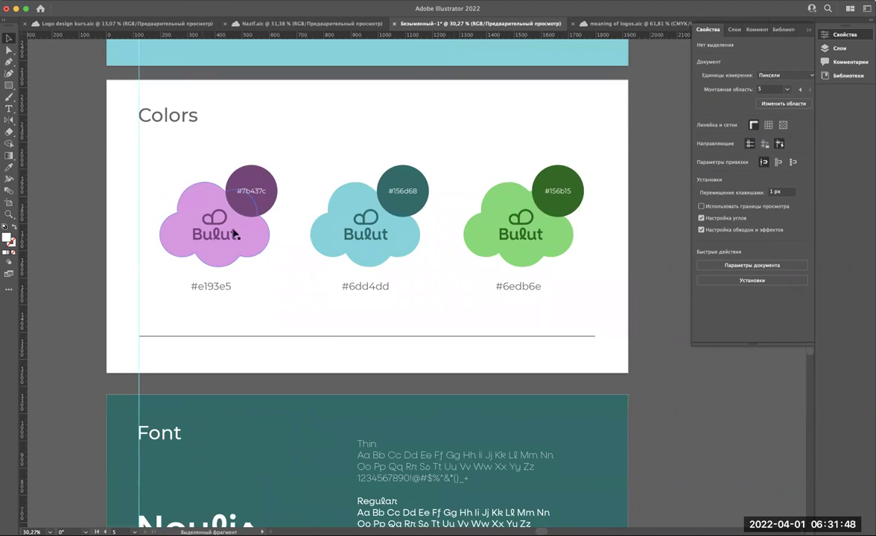
scroll(257, 297, up, 1)
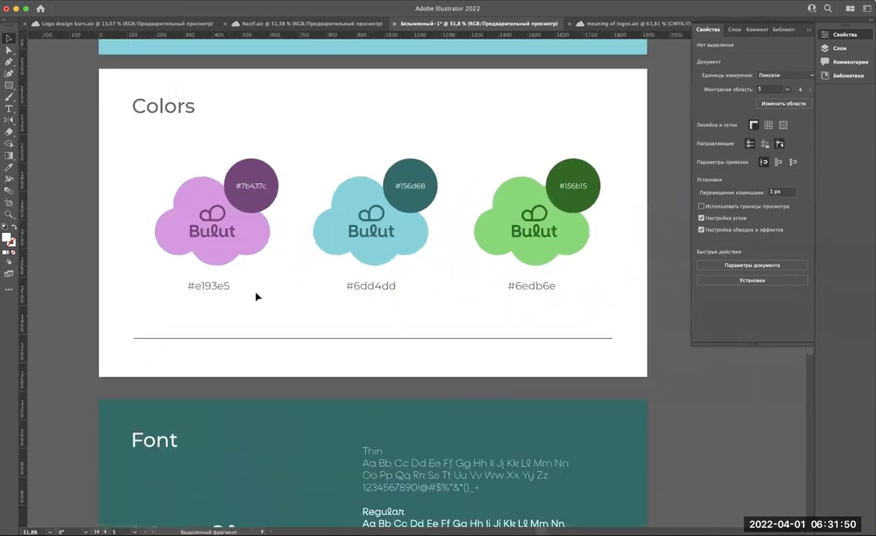
scroll(256, 298, up, 2)
scroll(257, 297, down, 1)
scroll(257, 297, down, 2)
scroll(256, 297, up, 2)
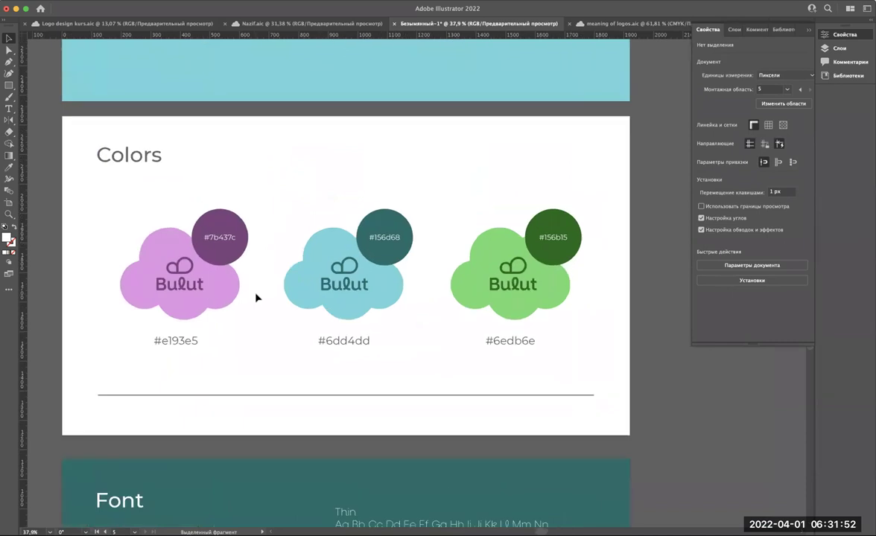
scroll(257, 298, up, 1)
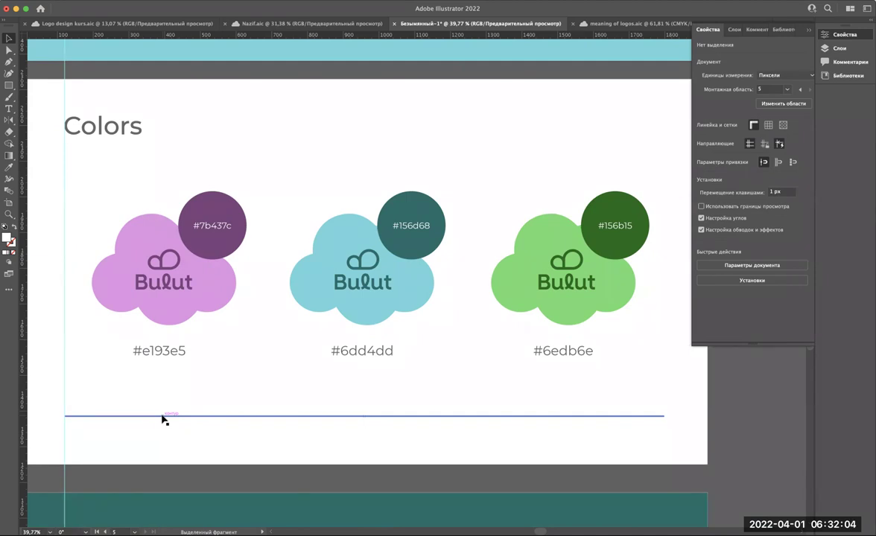
scroll(219, 366, down, 5)
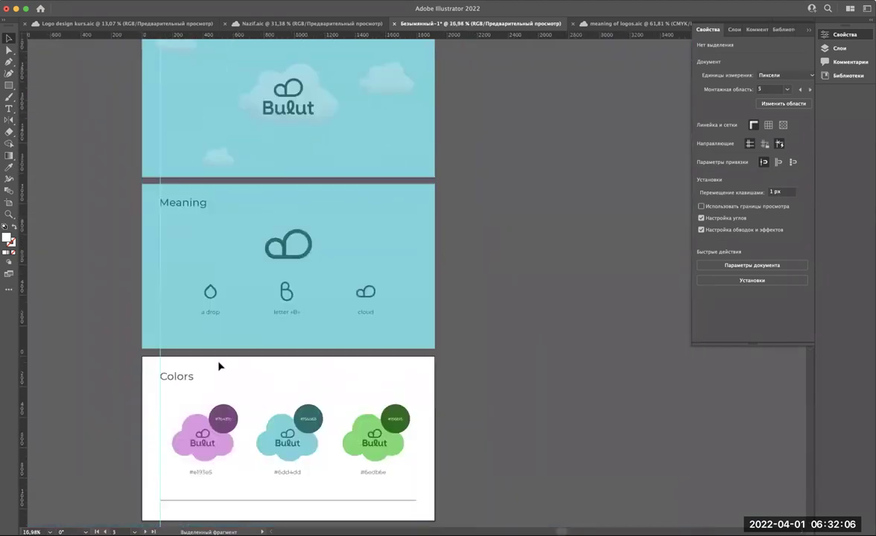
scroll(231, 221, up, 1)
scroll(231, 218, up, 3)
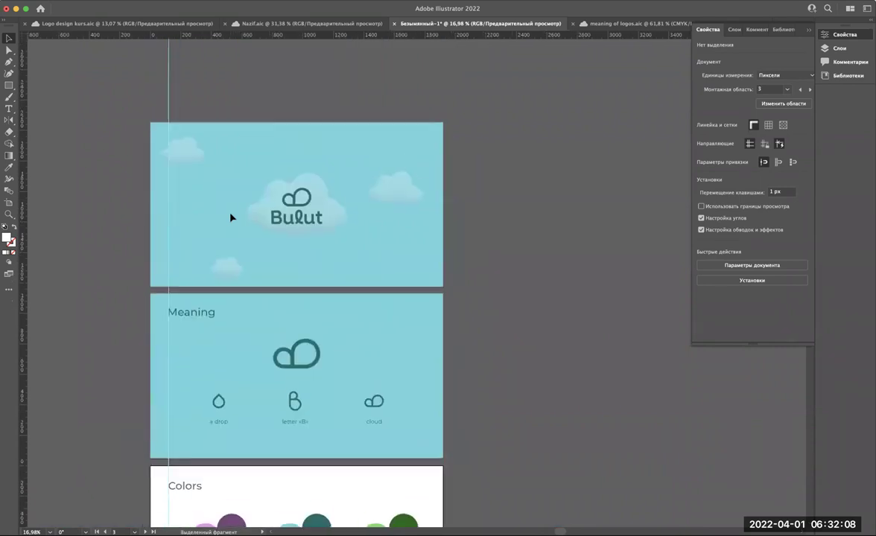
scroll(231, 218, down, 9)
scroll(231, 217, down, 10)
scroll(239, 254, down, 7)
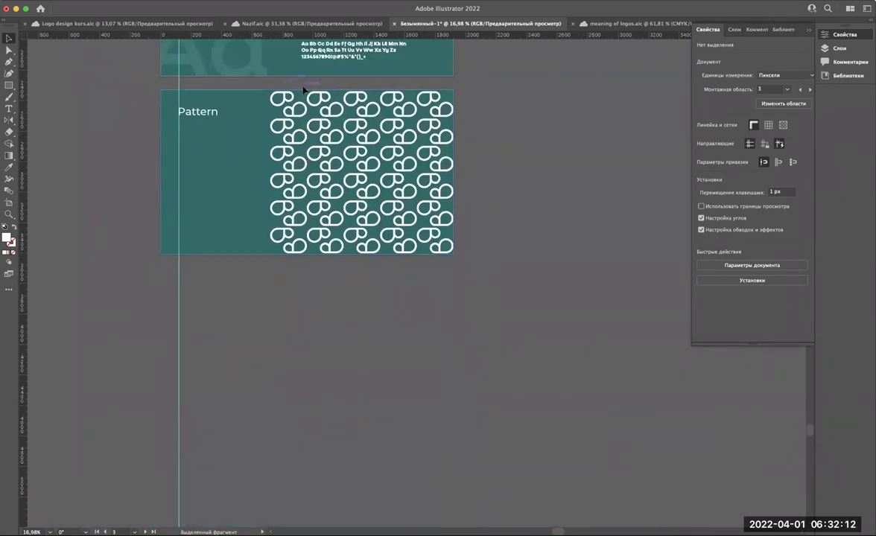
scroll(296, 188, up, 2)
scroll(296, 188, up, 3)
scroll(296, 189, up, 5)
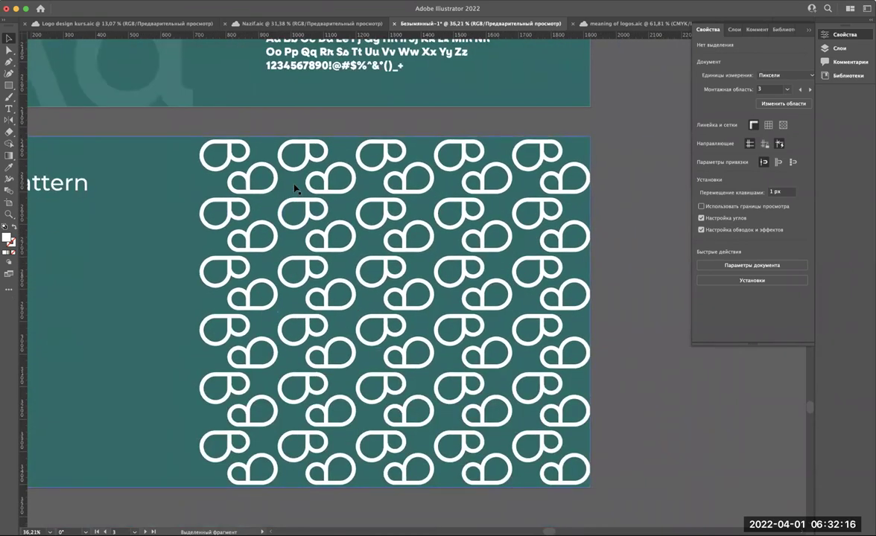
Step: Isolate the pattern group and delete the extra right-hand block of tiles
double_click(301, 199)
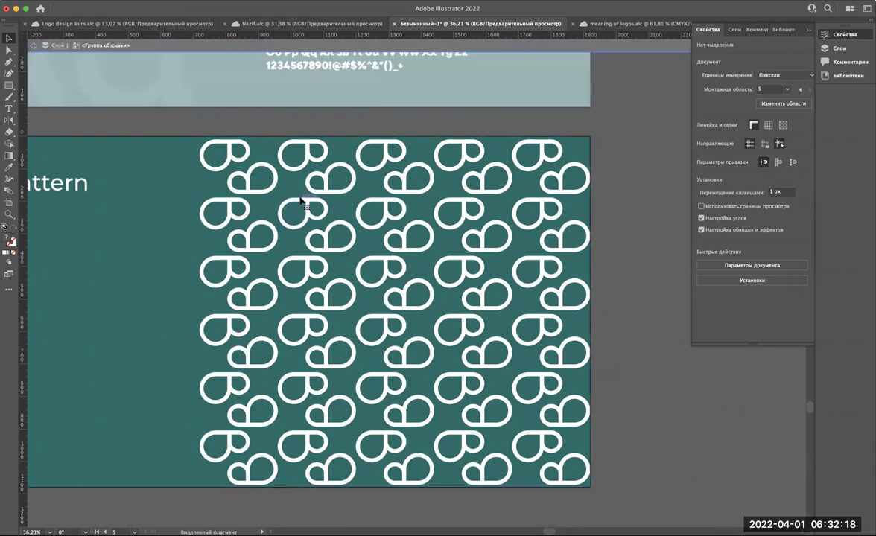
click(301, 200)
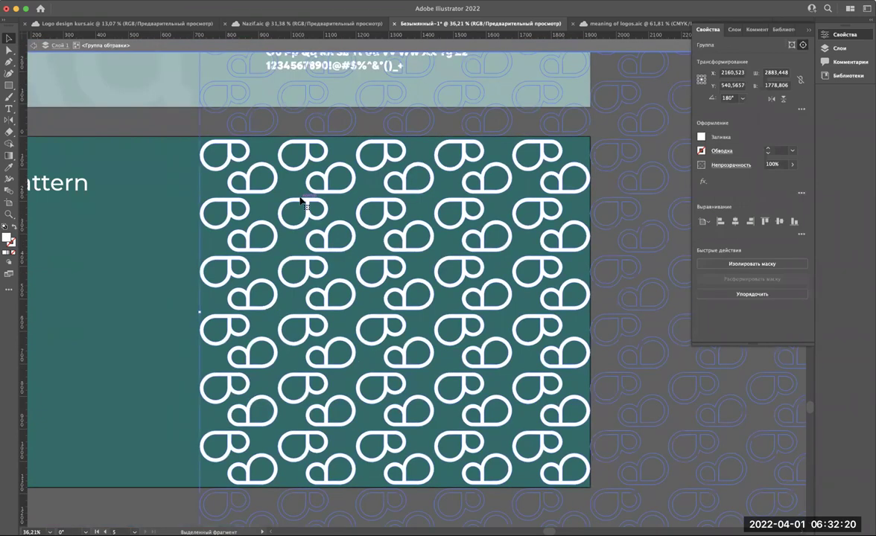
double_click(301, 200)
scroll(313, 201, down, 3)
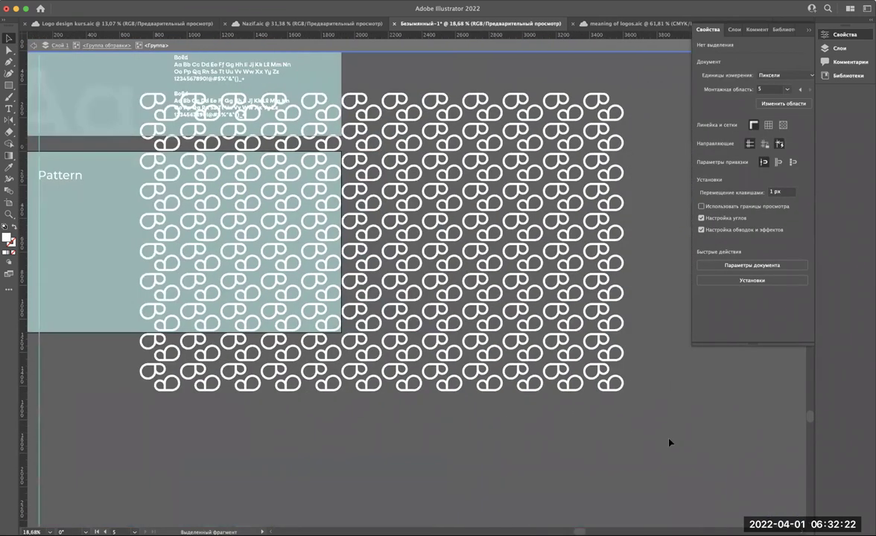
click(350, 90)
key(Delete)
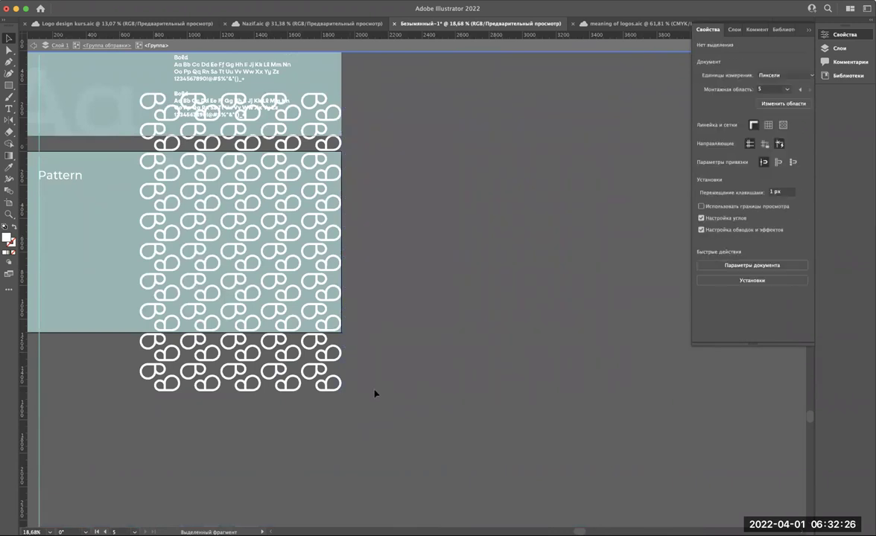
Step: Nudge the remaining pattern tiles two steps left and check the clipped result
click(235, 157)
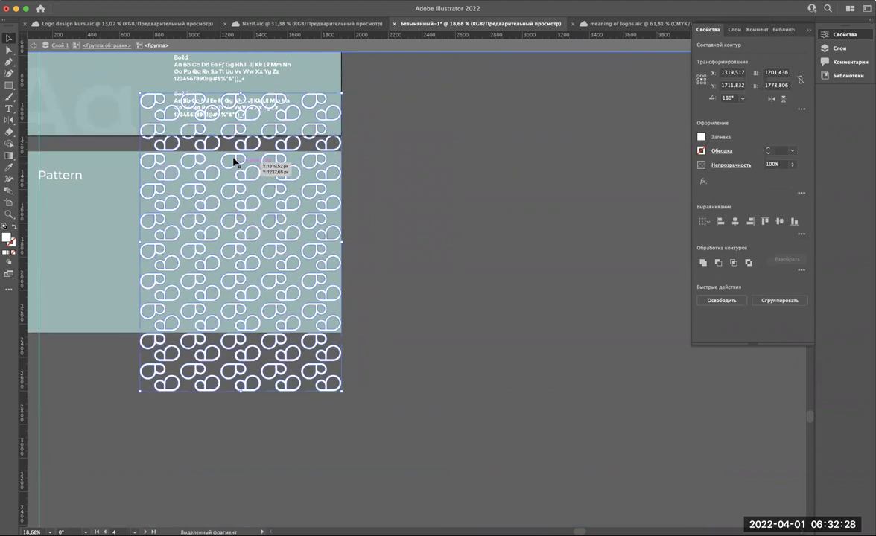
scroll(234, 159, up, 3)
key(Left)
key(Left)
key(Left)
key(Left)
key(Left)
key(Left)
key(Left)
key(Left)
key(Left)
key(Left)
key(Left)
key(Left)
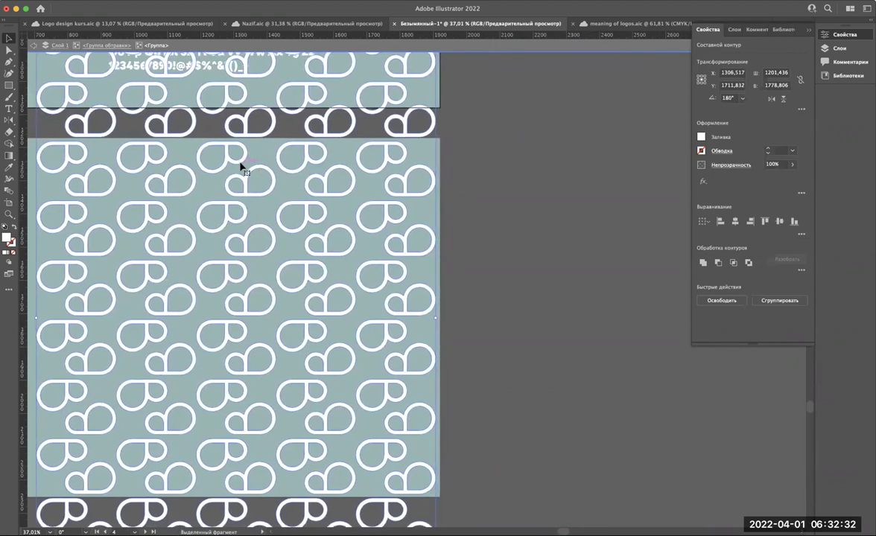
scroll(241, 165, down, 5)
scroll(241, 165, up, 2)
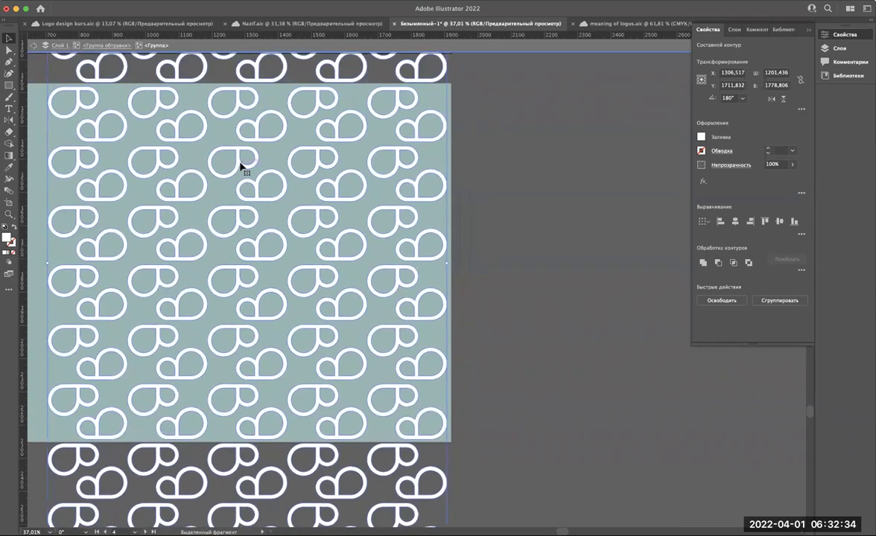
key(Left)
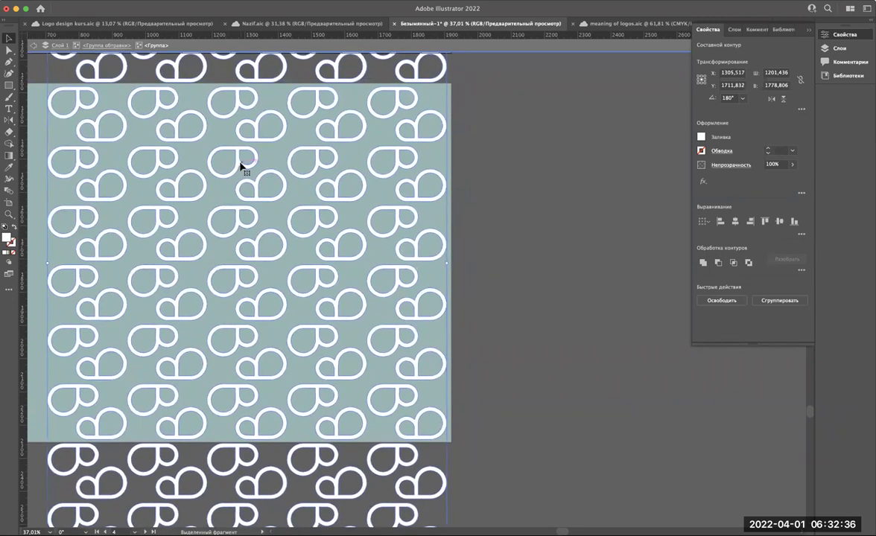
click(499, 211)
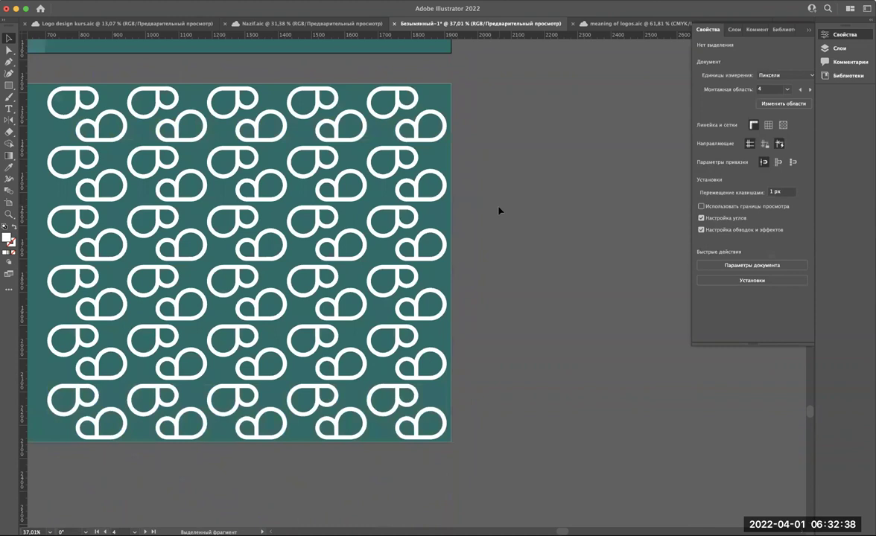
Step: Remove the rows overflowing above and below, then resize the tiles to about 1245×1012 px
click(436, 234)
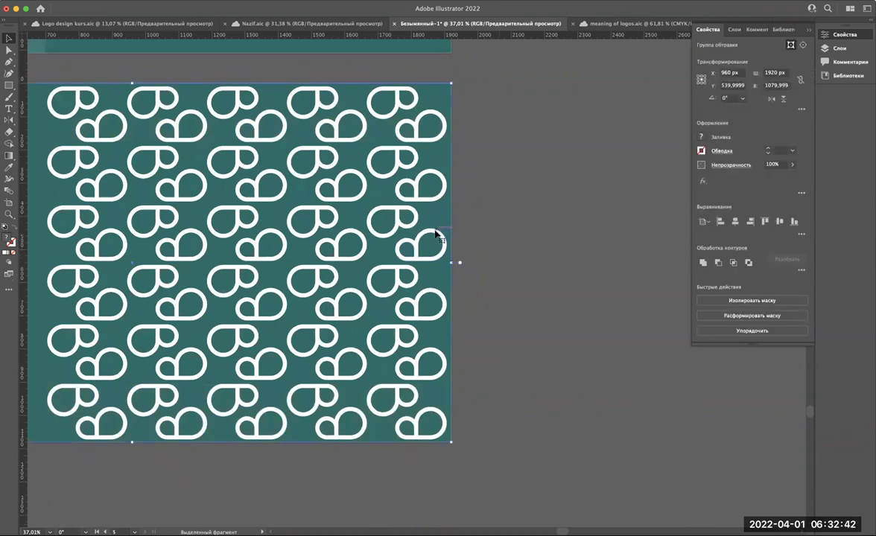
double_click(436, 234)
scroll(436, 234, down, 3)
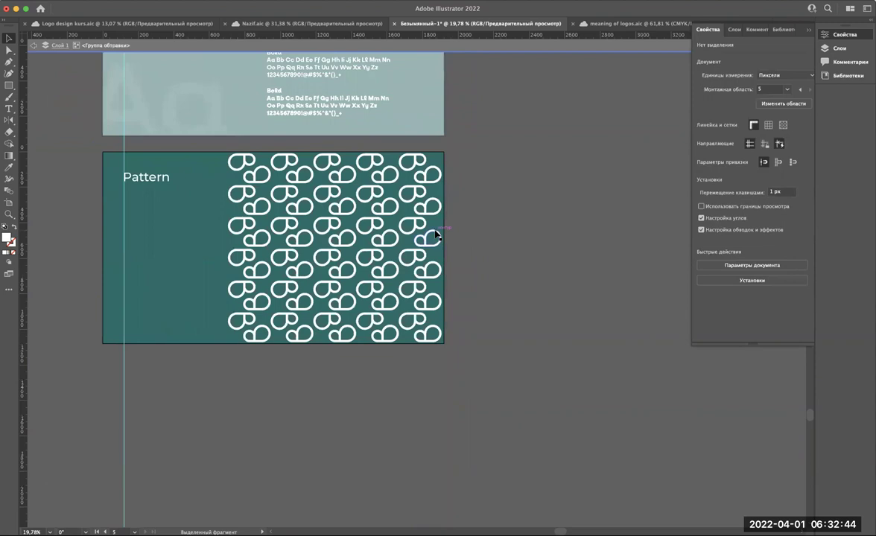
double_click(436, 234)
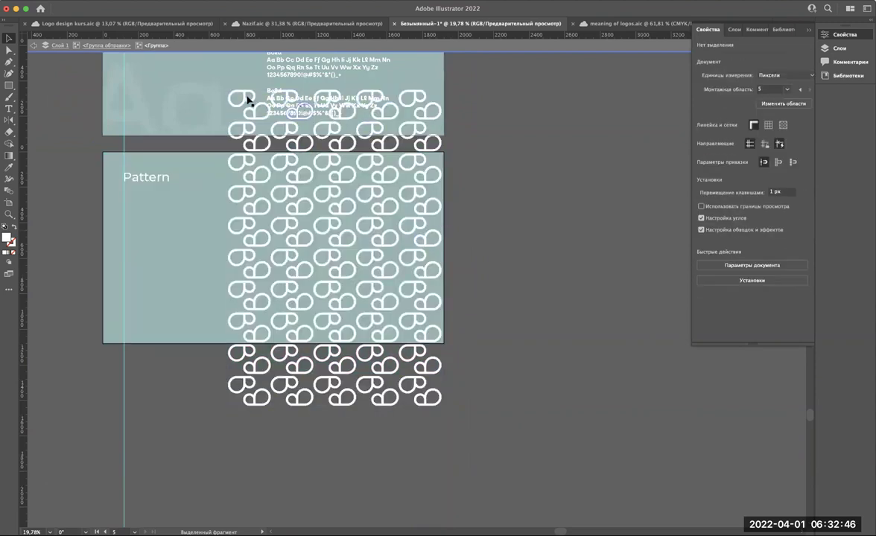
key(ctrl+z)
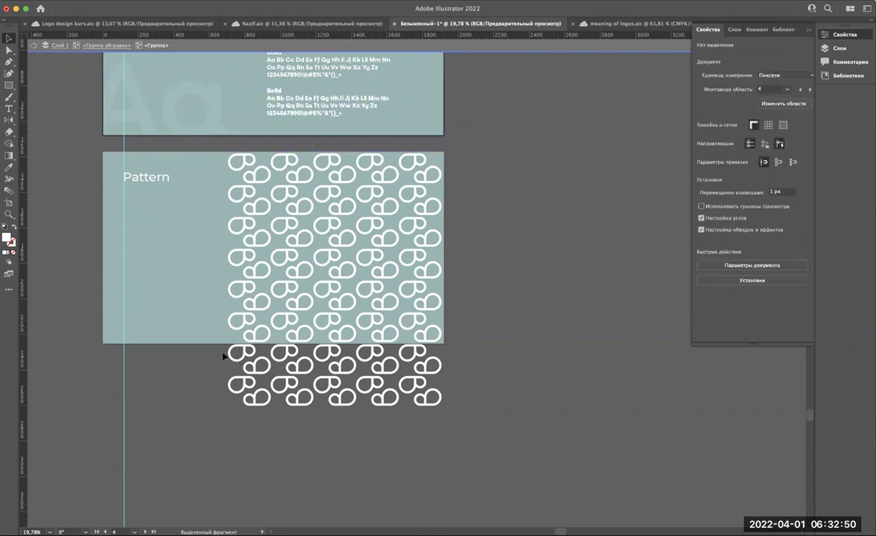
key(ctrl+z)
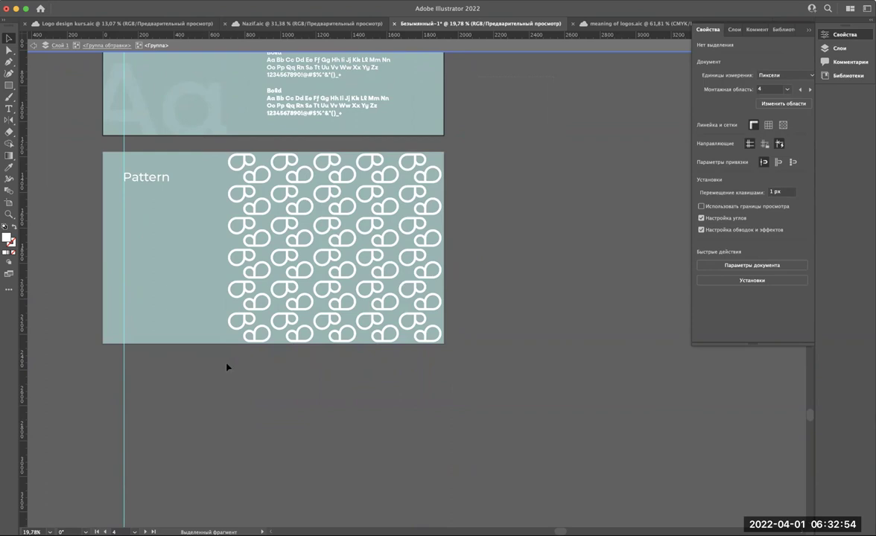
click(302, 237)
scroll(303, 235, up, 3)
drag(541, 105, 538, 115)
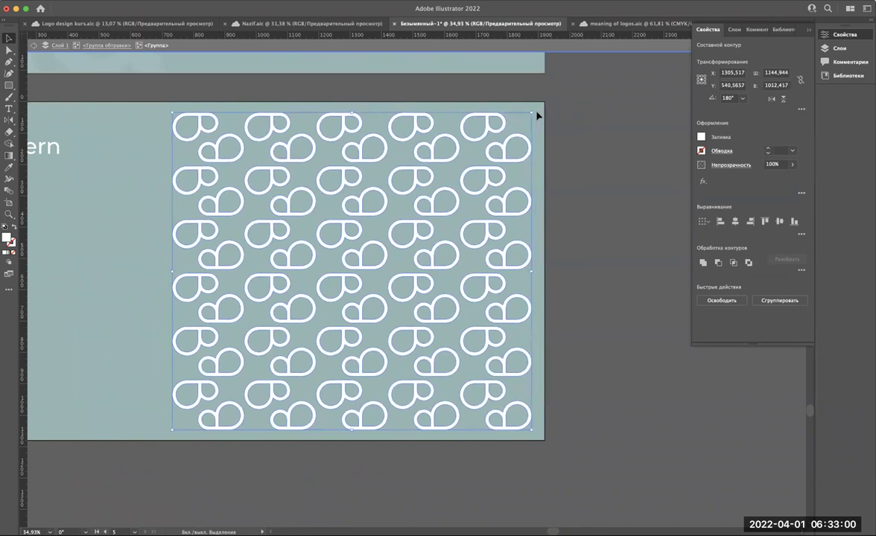
Step: Exit isolation mode on the pattern tiles and deselect them
double_click(591, 113)
scroll(591, 113, down, 5)
scroll(590, 114, up, 3)
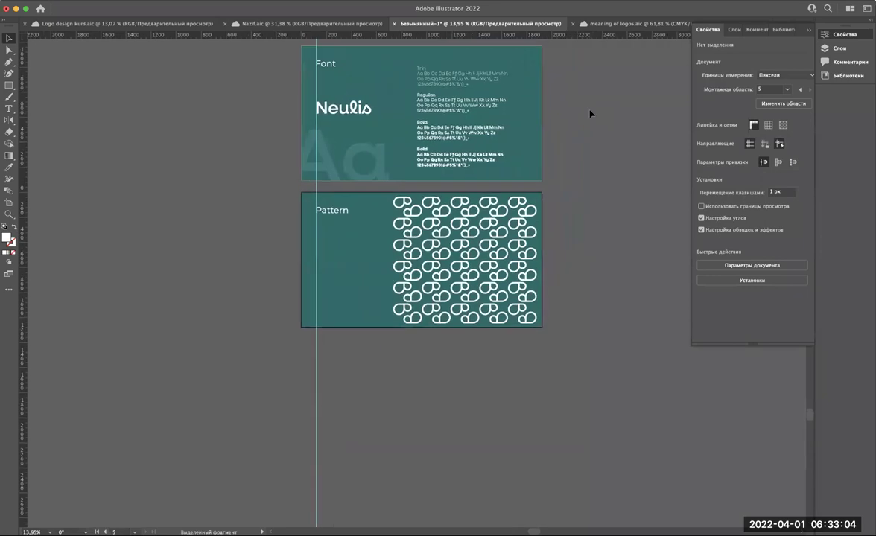
scroll(590, 113, up, 1)
scroll(590, 113, up, 3)
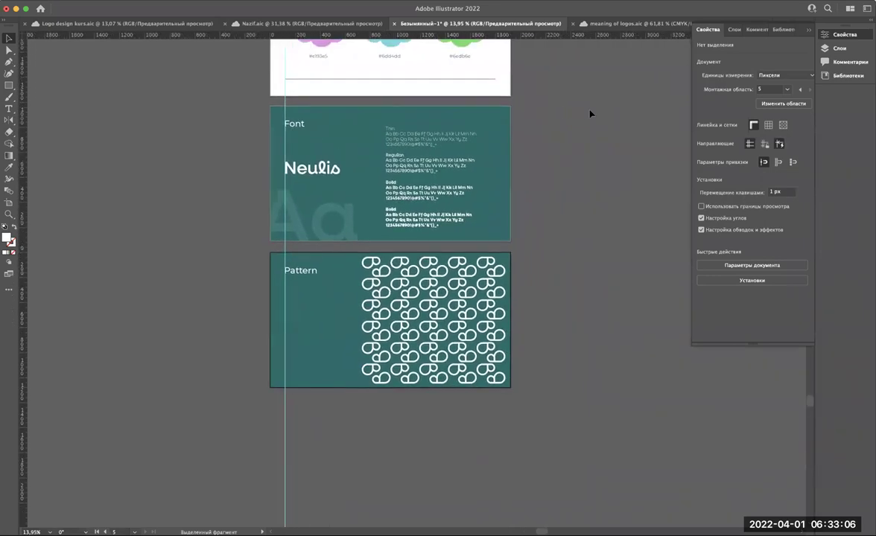
Step: Scroll the brand board from the Pattern artboard up to the Bulut cover to review it
scroll(590, 113, up, 1)
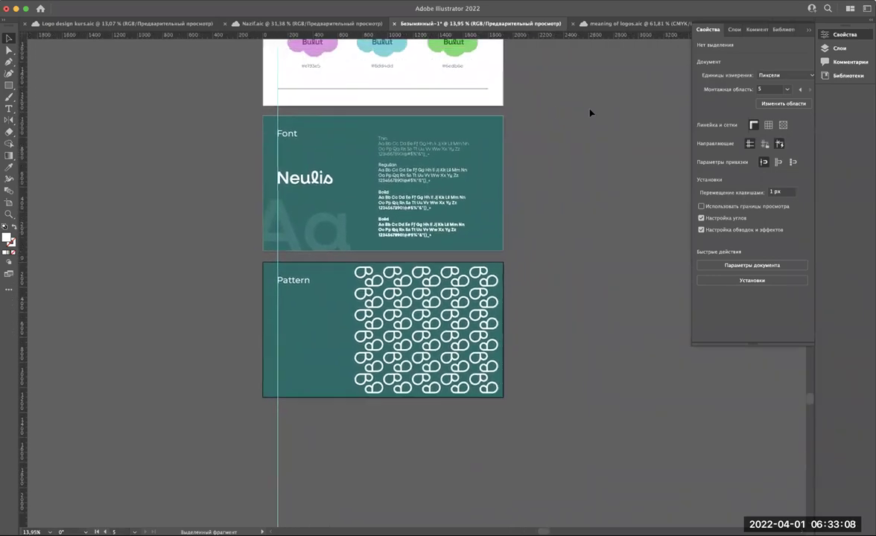
scroll(590, 113, up, 2)
scroll(590, 113, up, 1)
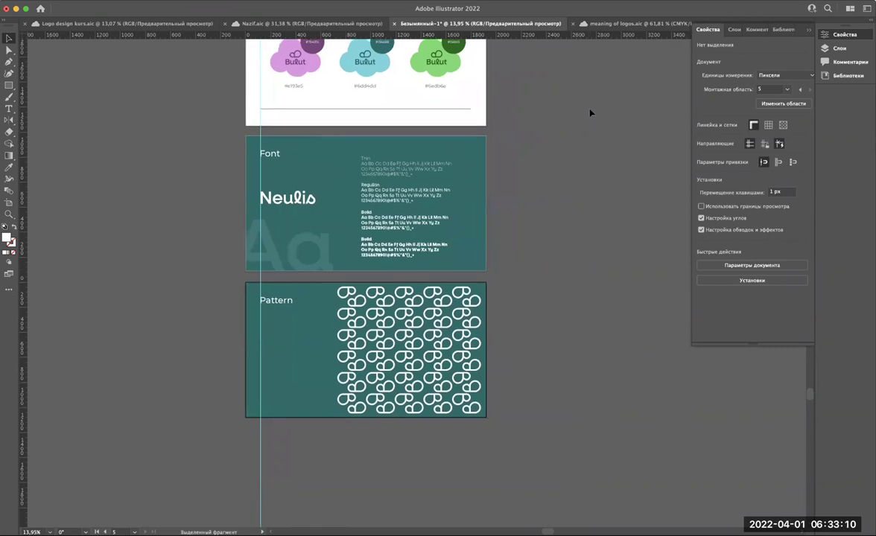
scroll(590, 114, up, 5)
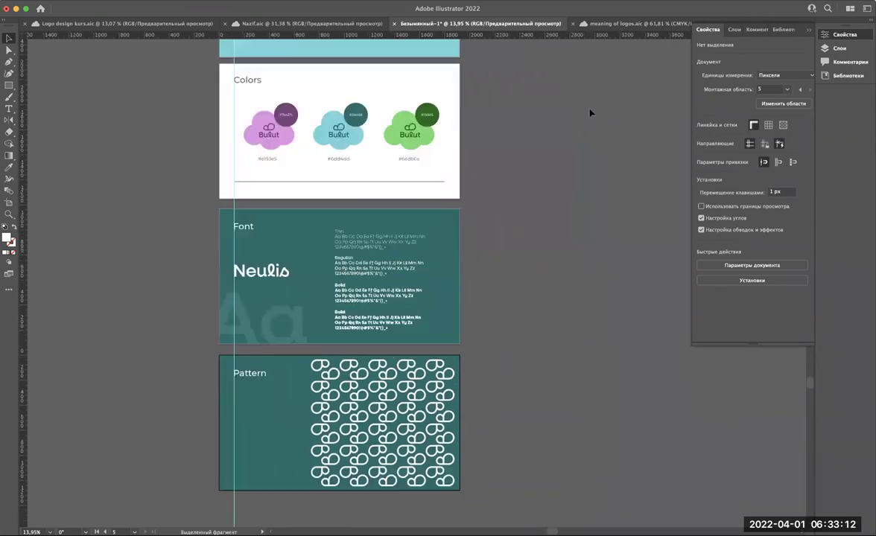
scroll(590, 114, up, 3)
scroll(590, 113, up, 2)
scroll(590, 113, down, 10)
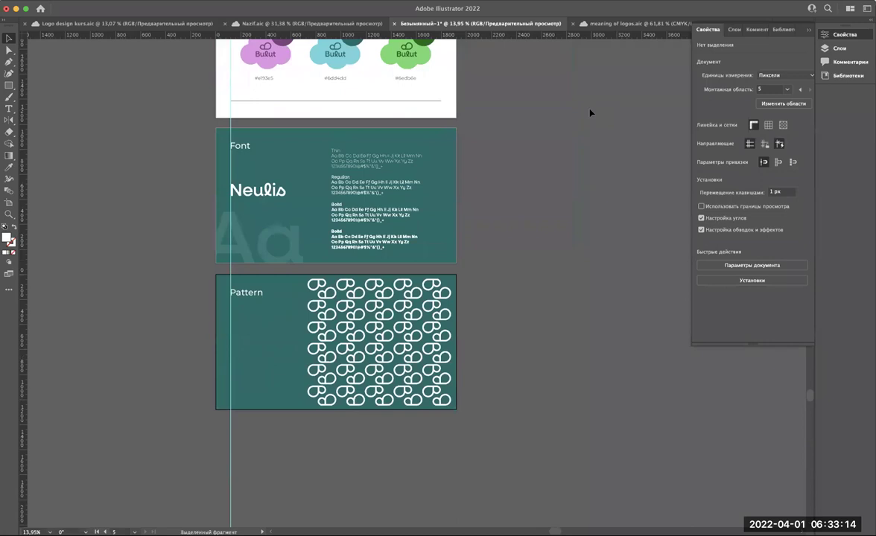
scroll(590, 113, up, 1)
scroll(590, 114, up, 10)
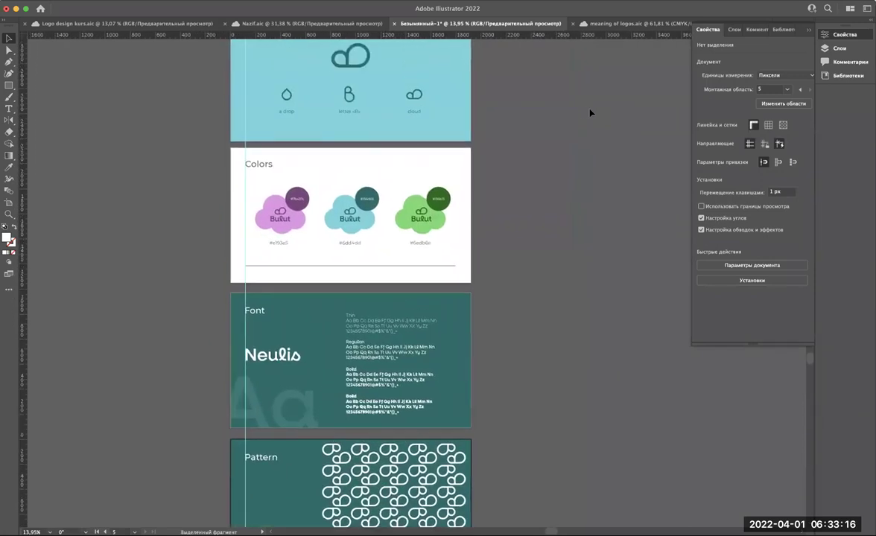
scroll(590, 113, up, 12)
alt+scroll(590, 113, down, 2)
scroll(590, 113, down, 3)
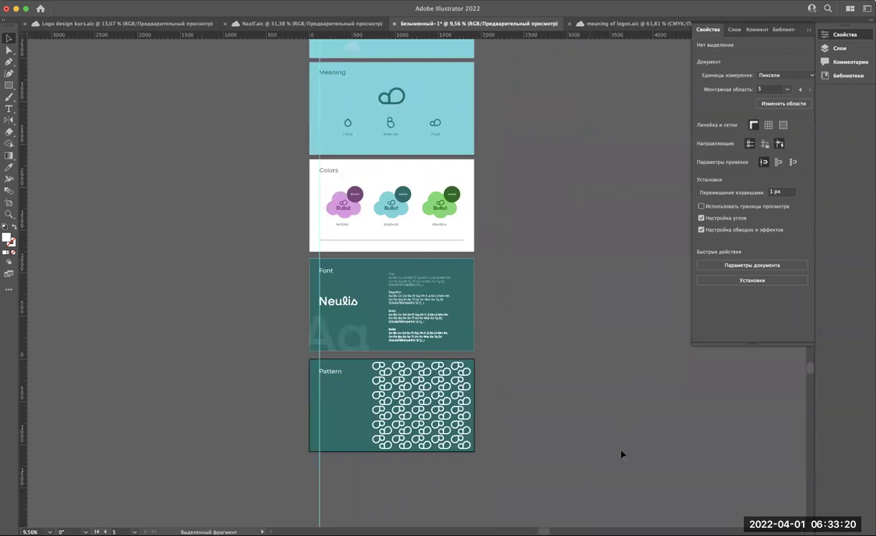
scroll(565, 393, up, 1)
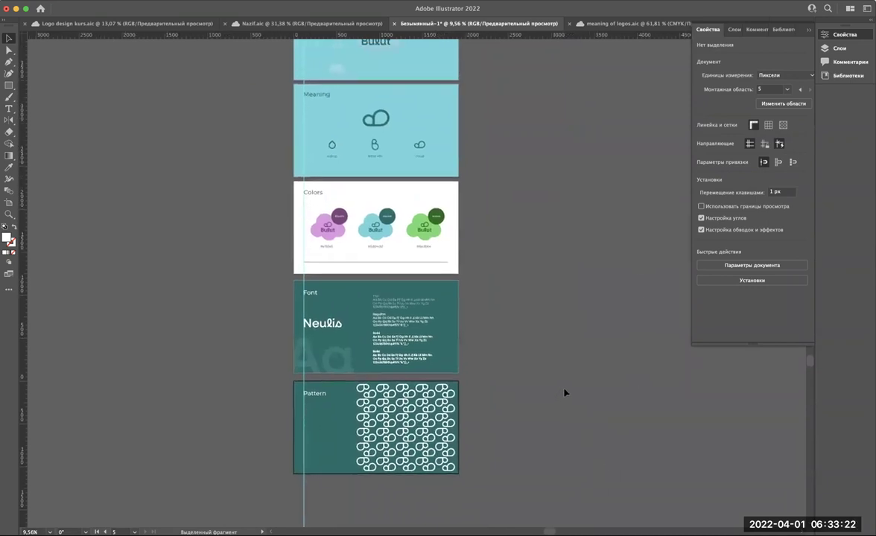
scroll(564, 393, right, 1)
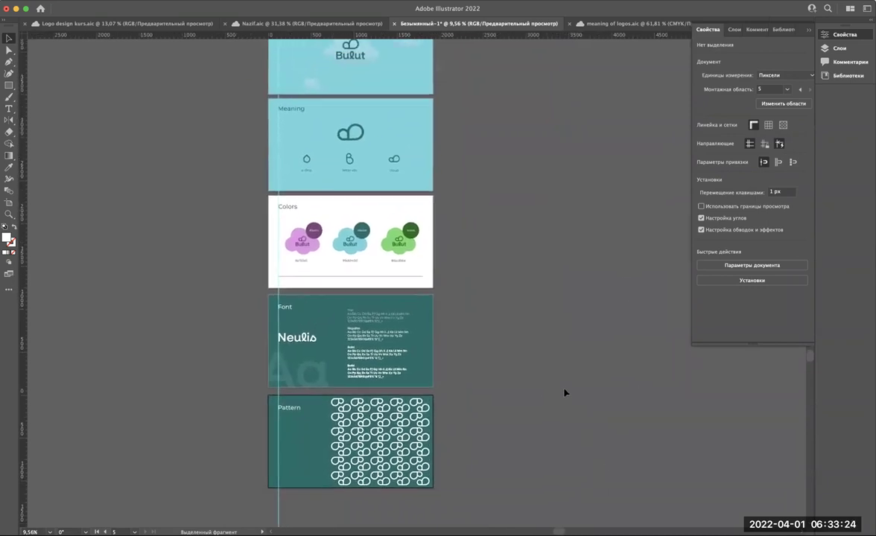